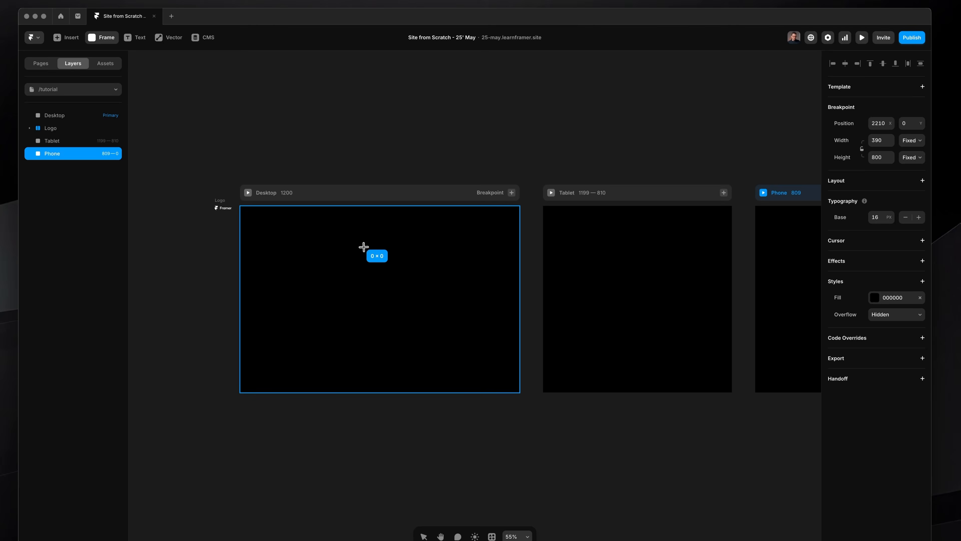
- Draw a frame about 497 × 363 on the Desktop breakpoint and move it a little to the left
left_click_drag(363, 248, 478, 333)
left_click_drag(423, 301, 381, 301)
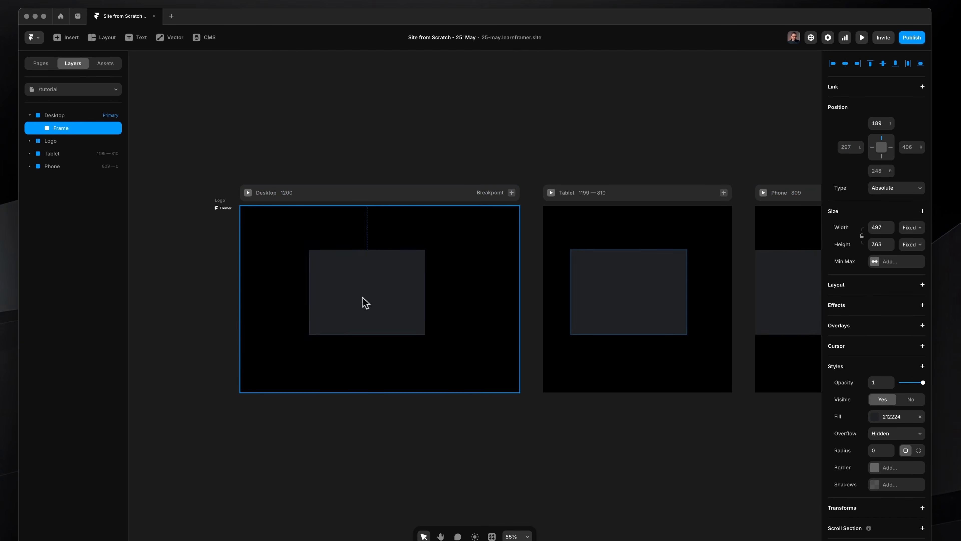
scroll(365, 303, "right", 5)
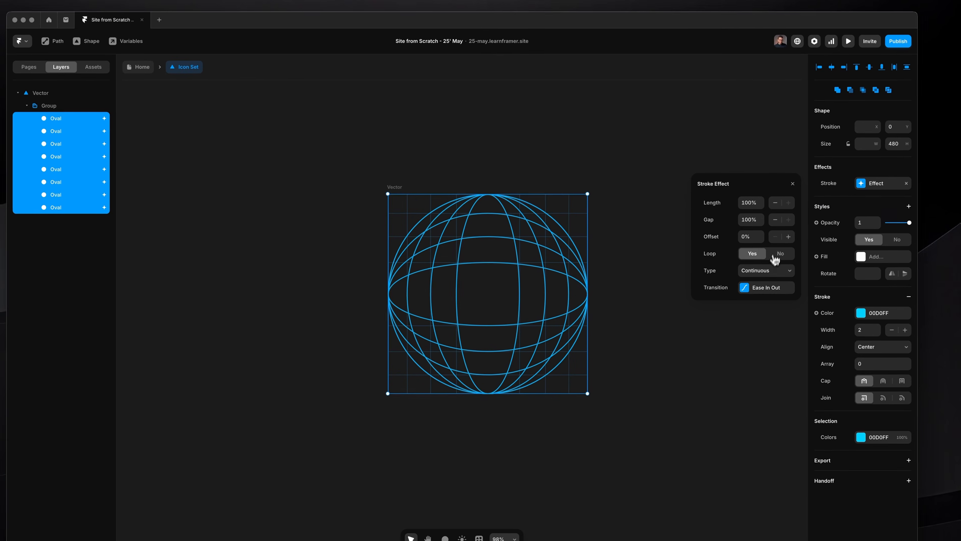
left_click(766, 287)
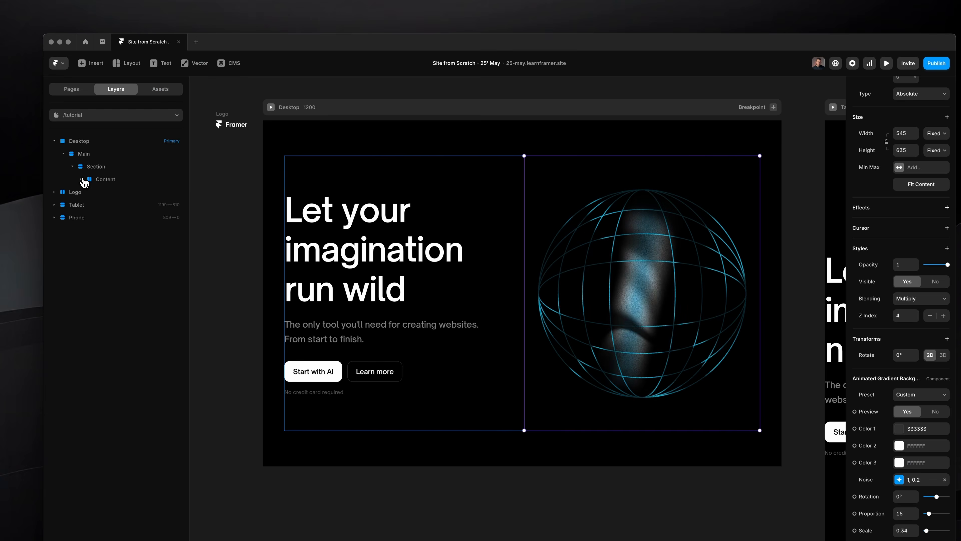
left_click(108, 182)
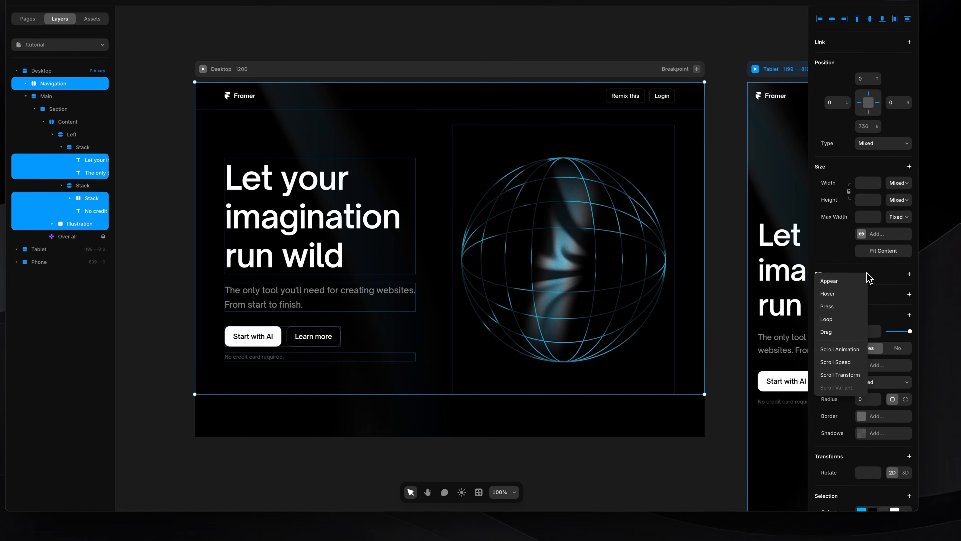
left_click(863, 276)
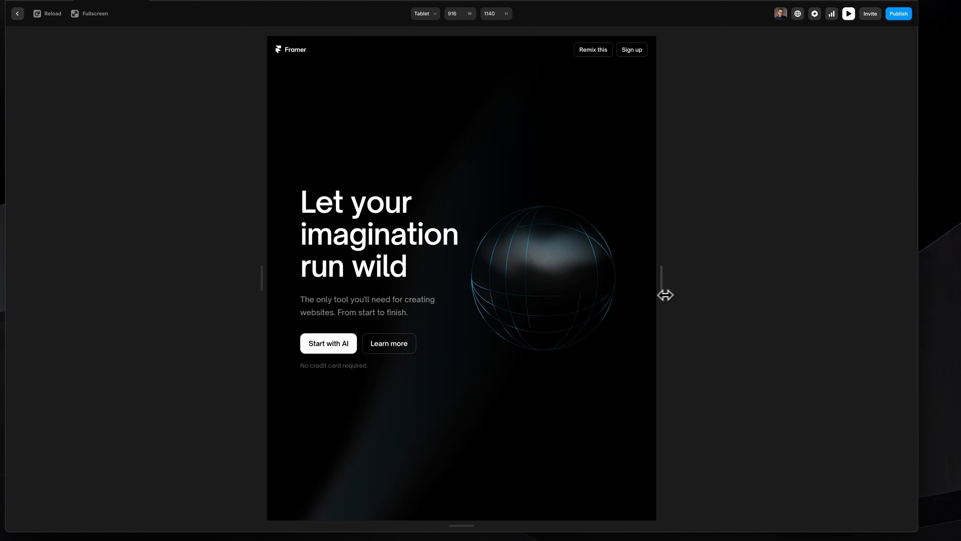
- Narrow the tablet preview to check how the hero section responds
left_click_drag(665, 295, 580, 298)
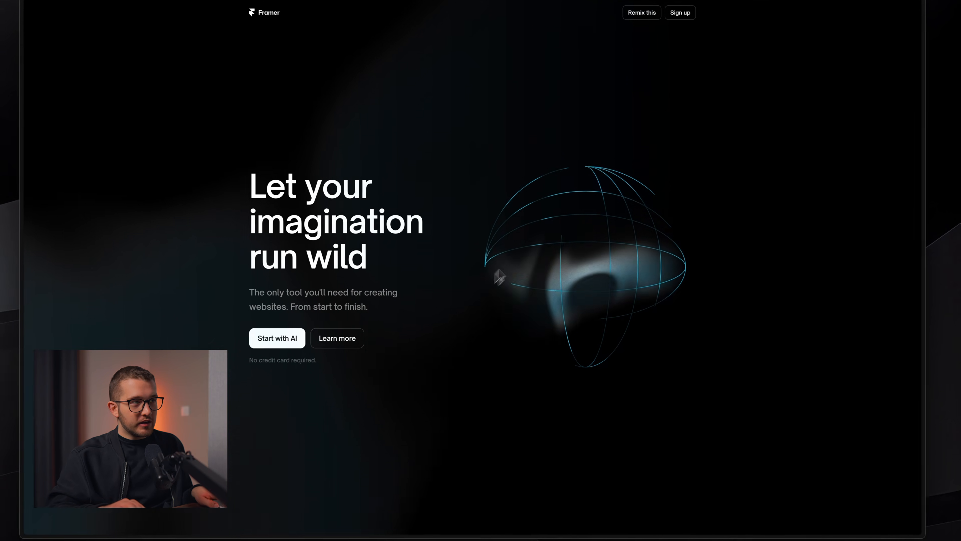
key("shift+super+4")
left_click_drag(472, 136, 714, 375)
key("Escape")
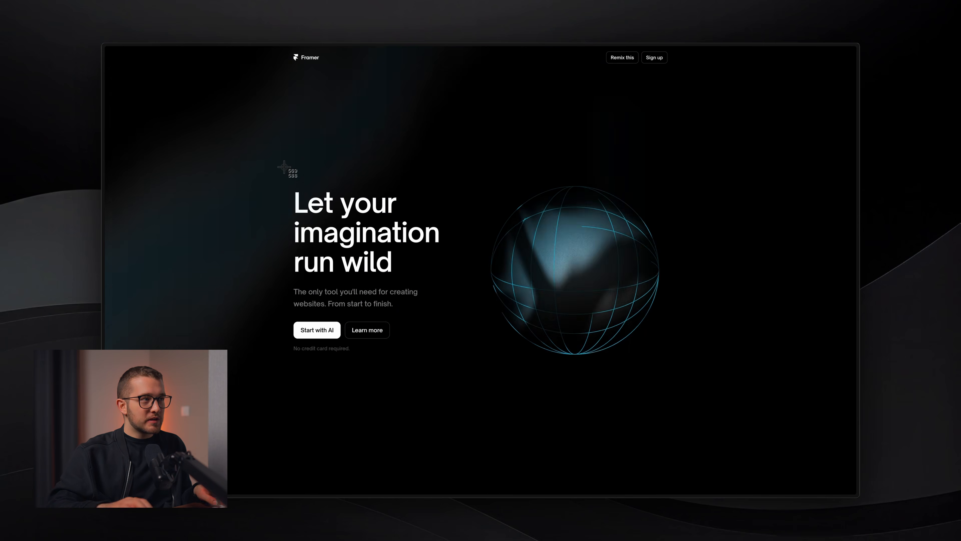
- Switch to Framer and select the heading and the description text below it in the Content stack
key("super+Tab")
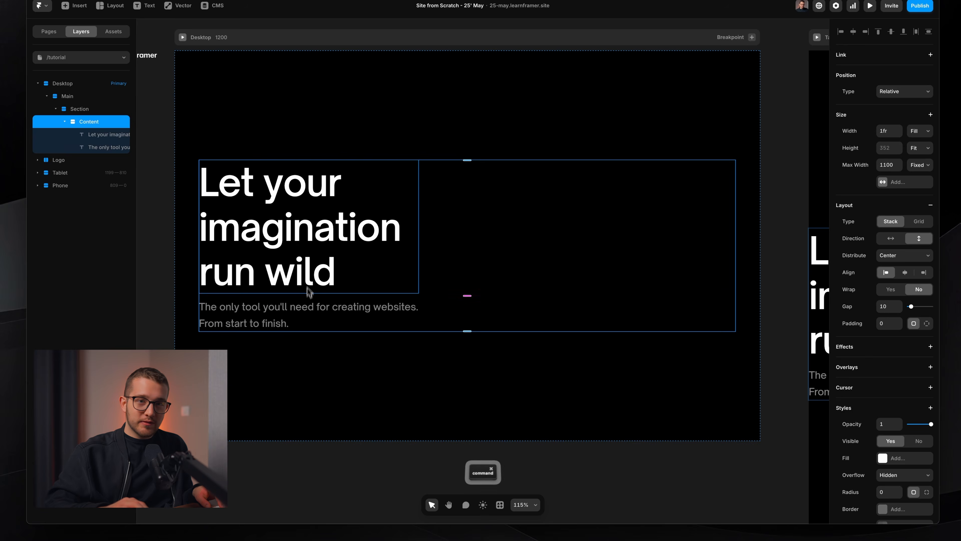
left_click(306, 230, "super")
left_click(307, 328, "super")
scroll(304, 330, "down", 2)
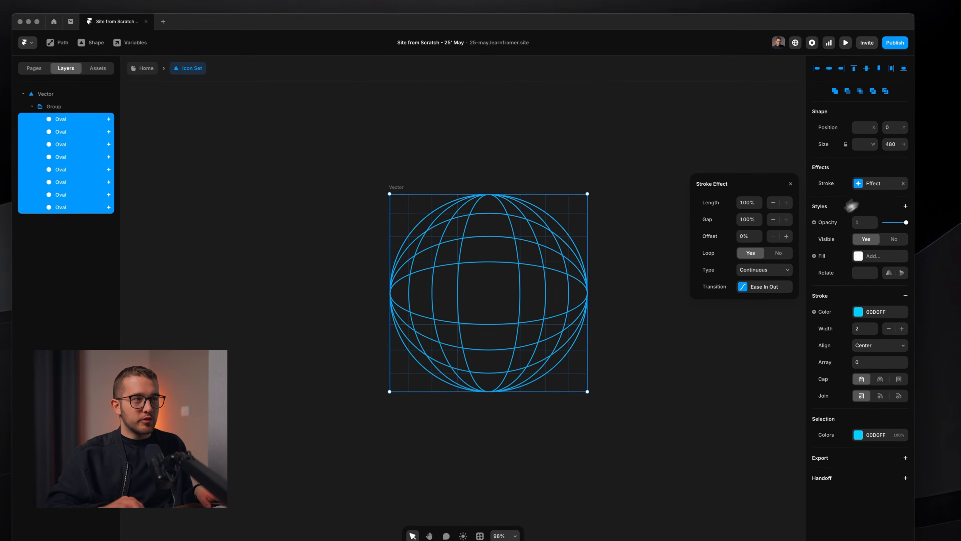
- Set the ovals' stroke effect transition to Linear easing with a time of 1
left_click(766, 274)
left_click(751, 282)
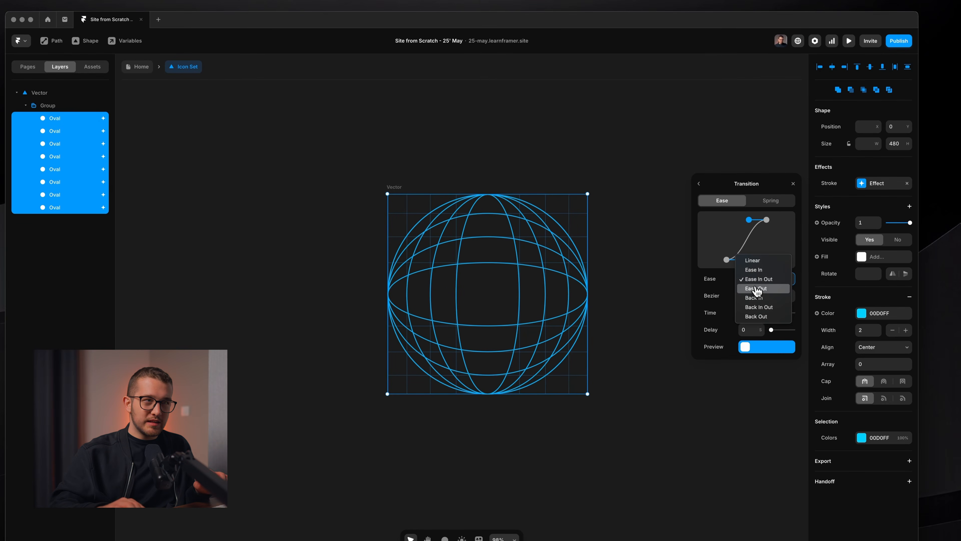
left_click(759, 261)
left_click(751, 312)
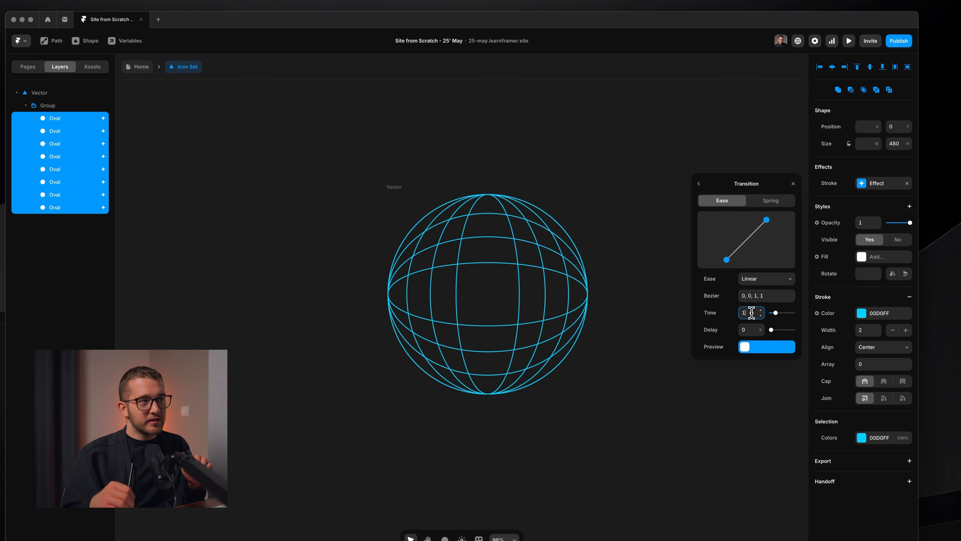
type("1")
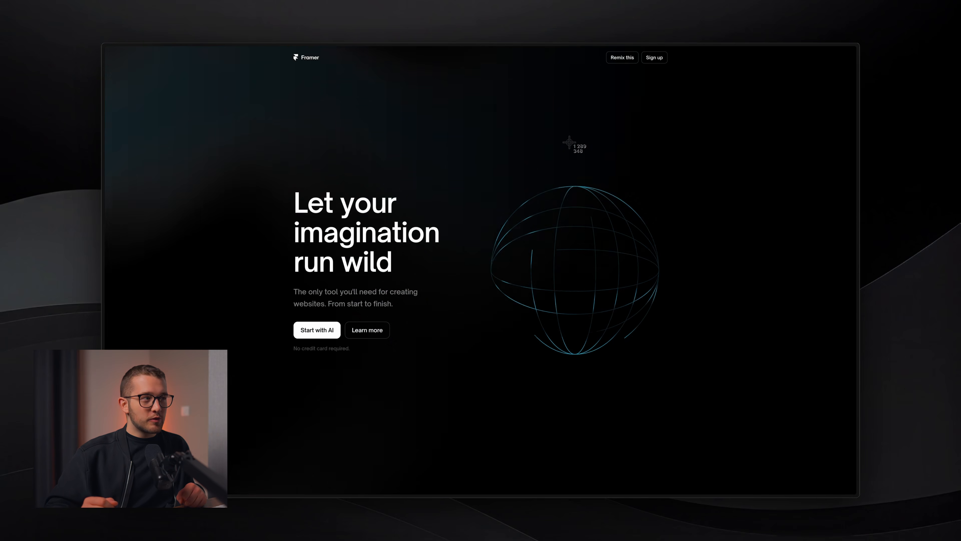
- Switch back to Framer and set the fill of the /tutorial page's Desktop breakpoint to black (000000)
key("super+Tab")
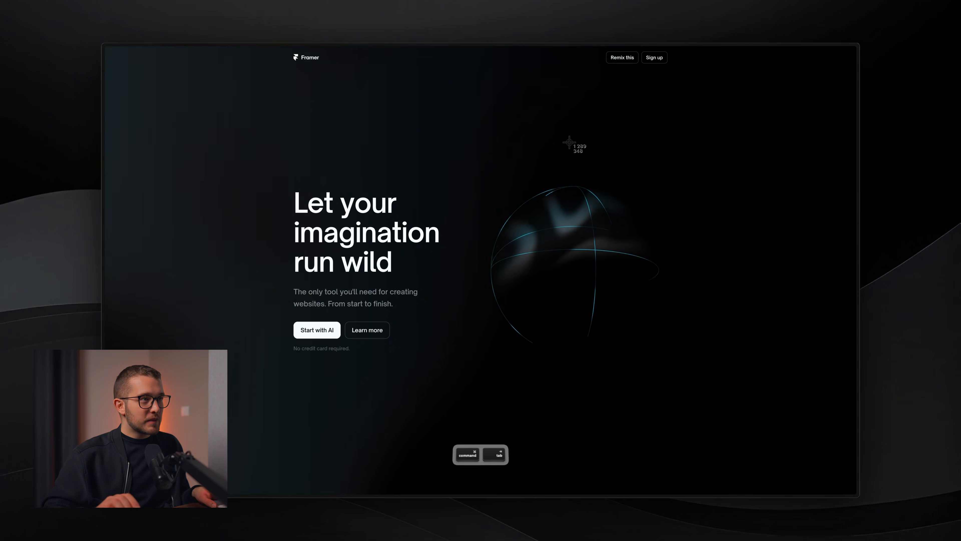
scroll(494, 178, "left", 1)
scroll(493, 177, "down", 3)
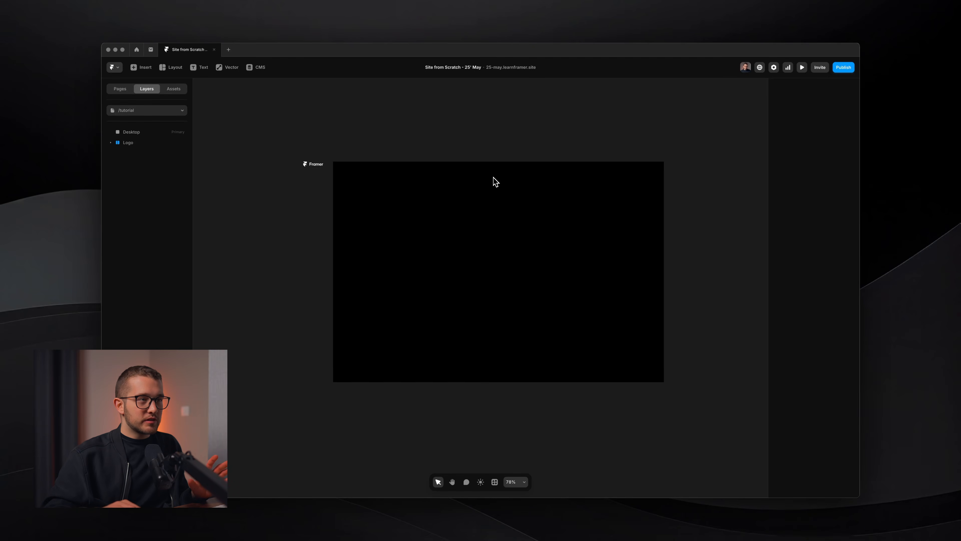
scroll(493, 178, "up", 2)
scroll(493, 177, "right", 1)
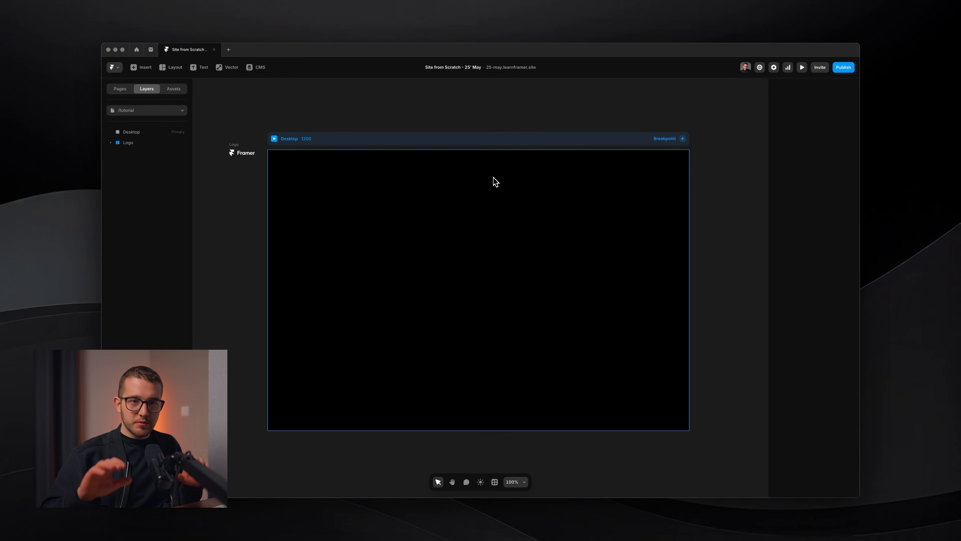
left_click(495, 182)
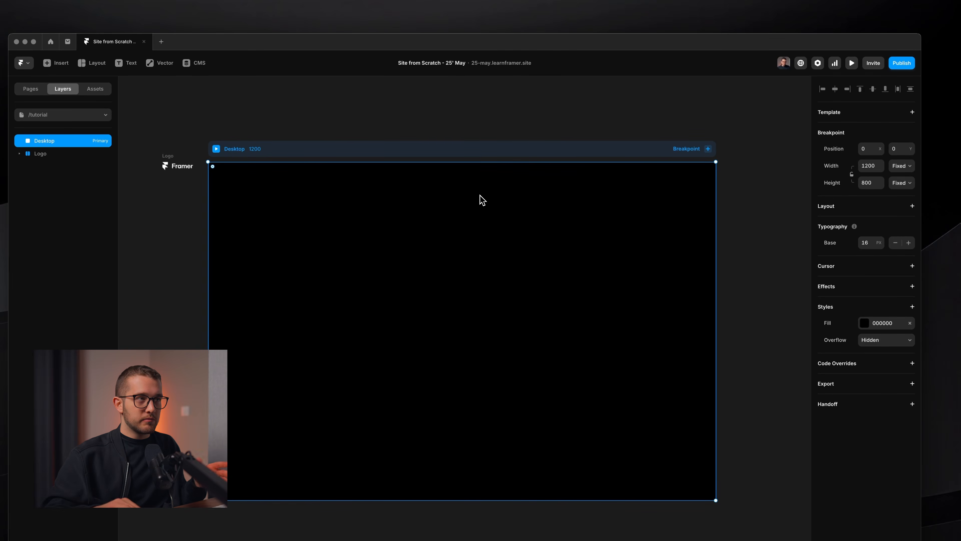
left_click(894, 322)
left_click_drag(780, 319, 663, 379)
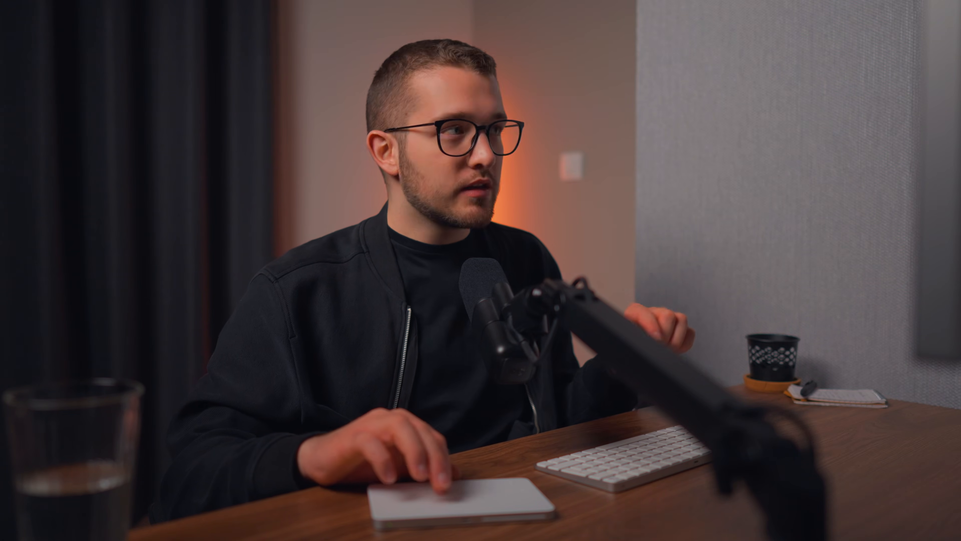
- Open the /starter page and examine its logo and blank Desktop breakpoint
left_click(73, 98)
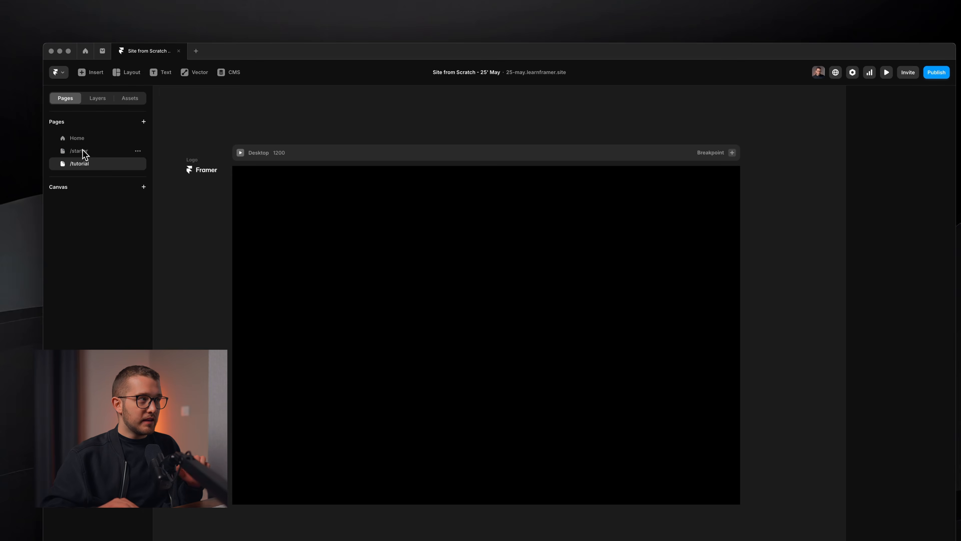
left_click(83, 151)
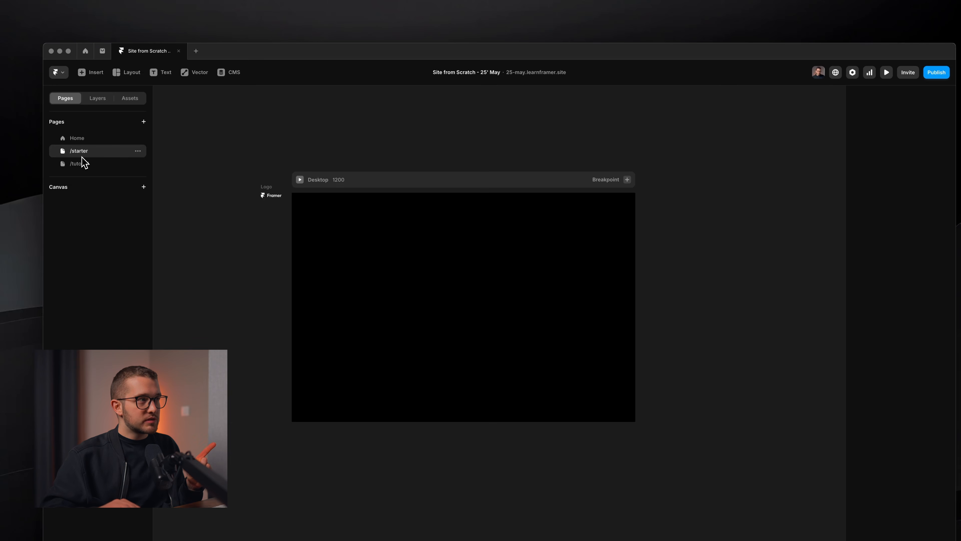
scroll(318, 191, "up", 5)
left_click(396, 194)
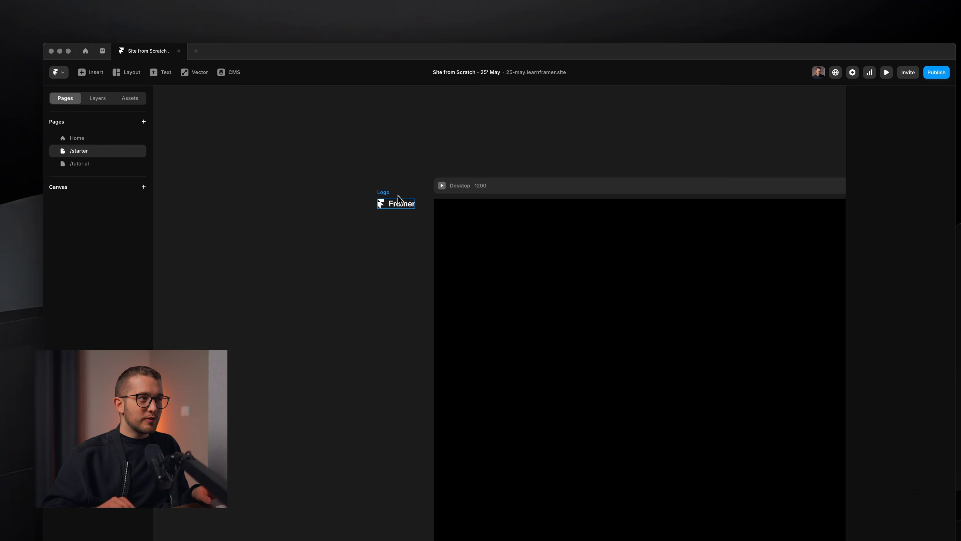
scroll(397, 194, "right", 5)
scroll(396, 194, "down", 5)
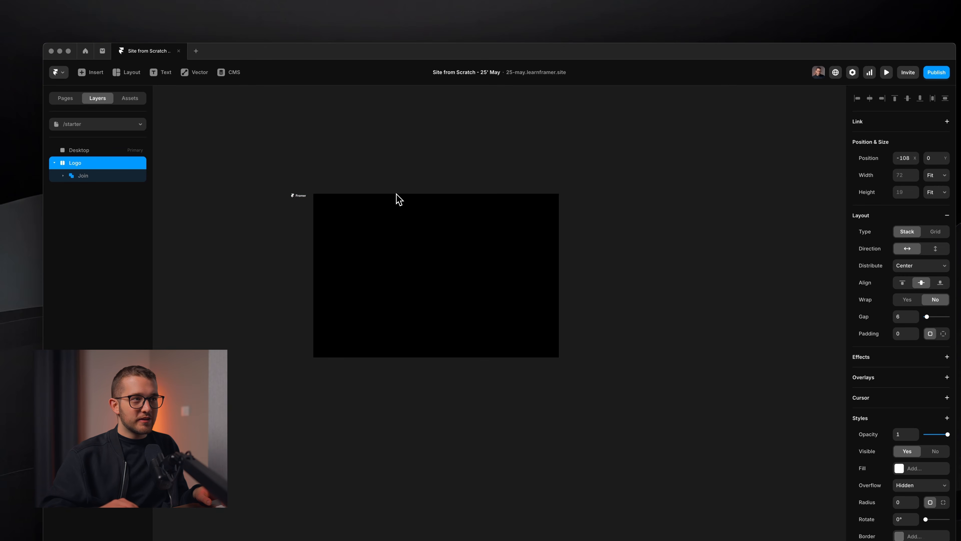
scroll(396, 194, "up", 4)
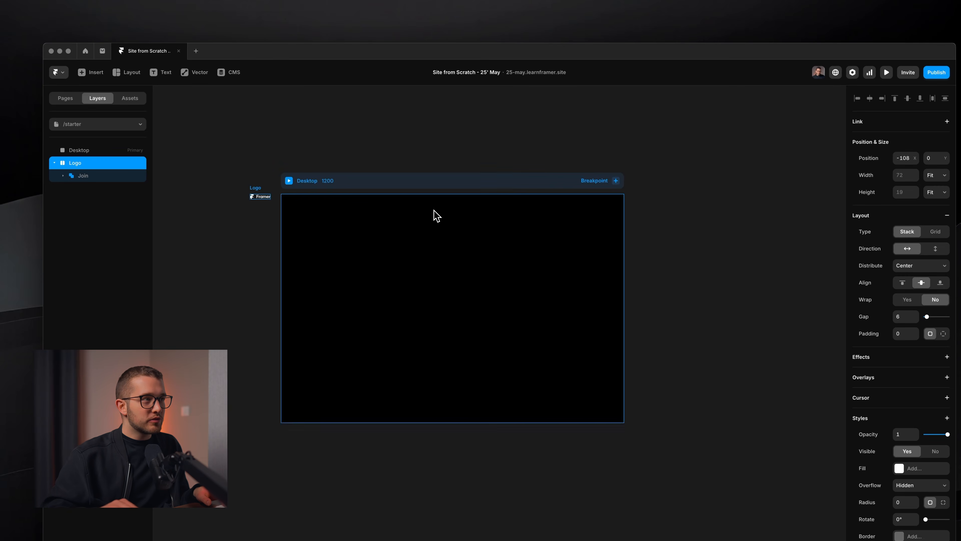
scroll(433, 210, "left", 2)
- Open the Home page and examine the finished hero design across its breakpoints
left_click(66, 99)
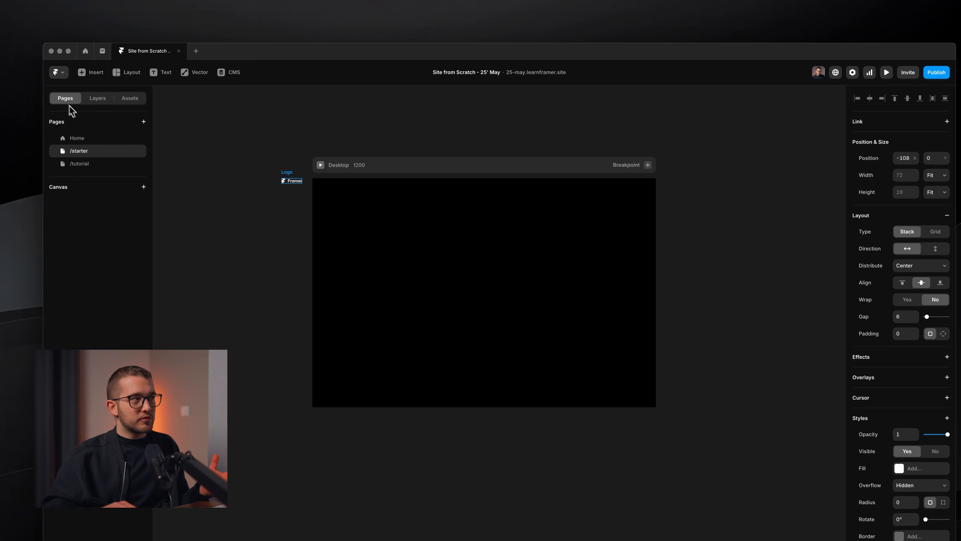
left_click(100, 141)
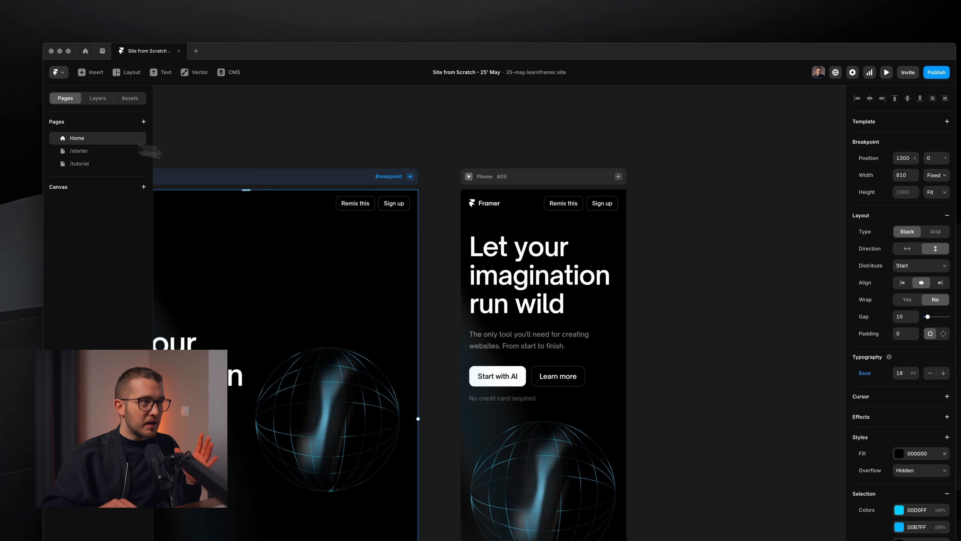
scroll(309, 198, "left", 8)
scroll(309, 197, "down", 5)
scroll(308, 198, "left", 2)
scroll(310, 203, "up", 5)
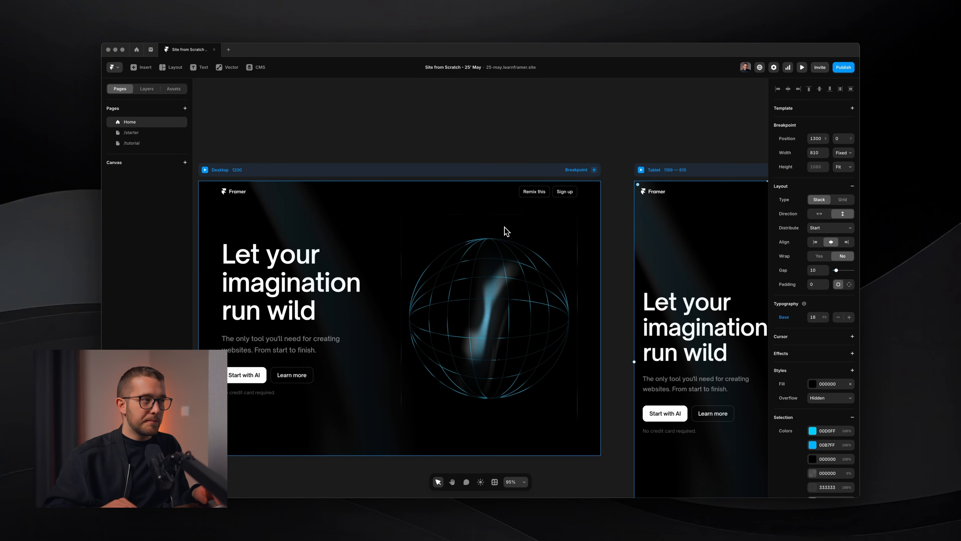
scroll(503, 231, "left", 2)
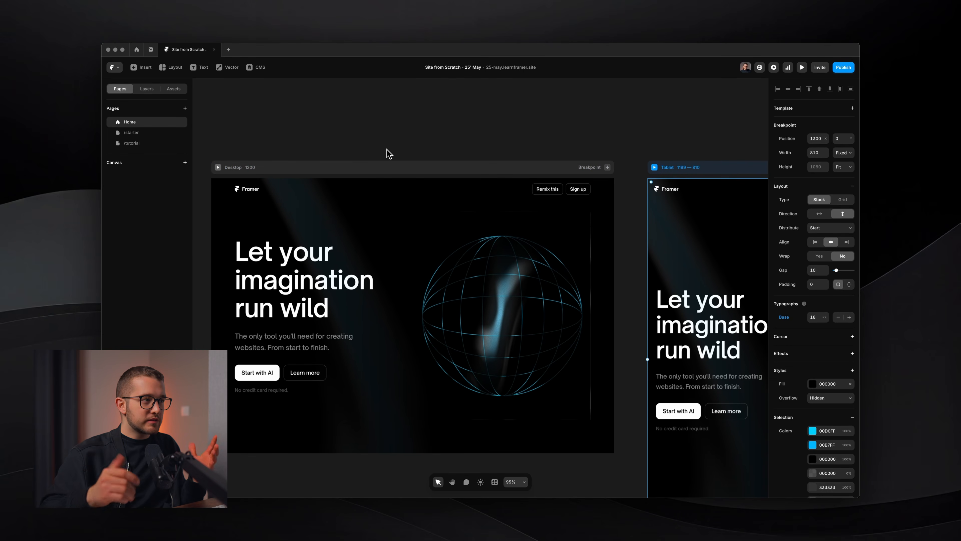
key("space")
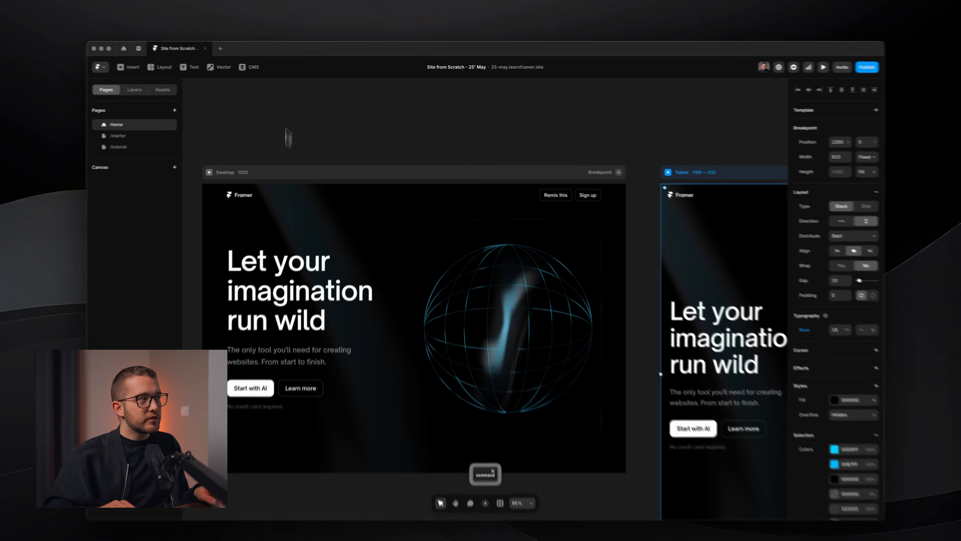
- Return to the /tutorial page and select its empty Desktop breakpoint
left_click(289, 124)
left_click(85, 144)
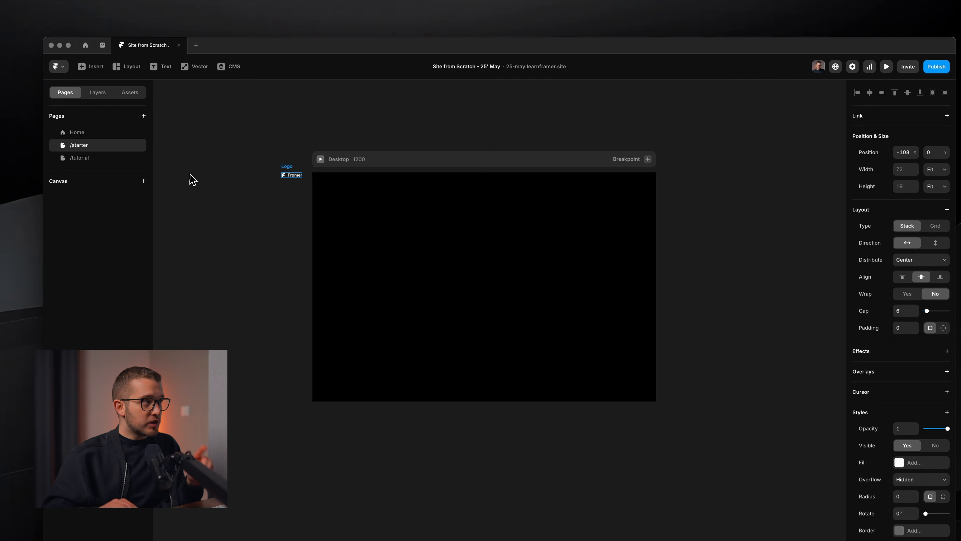
left_click(90, 159)
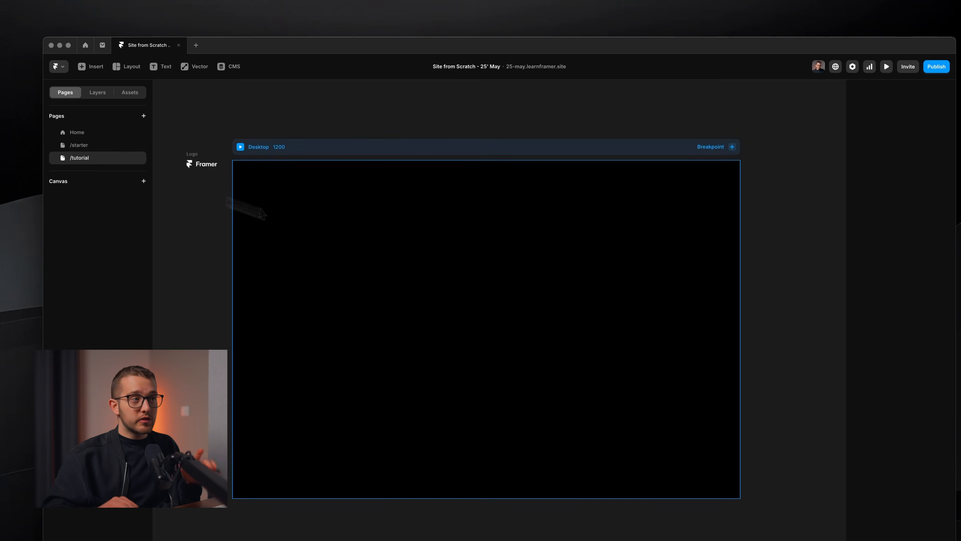
left_click(415, 287)
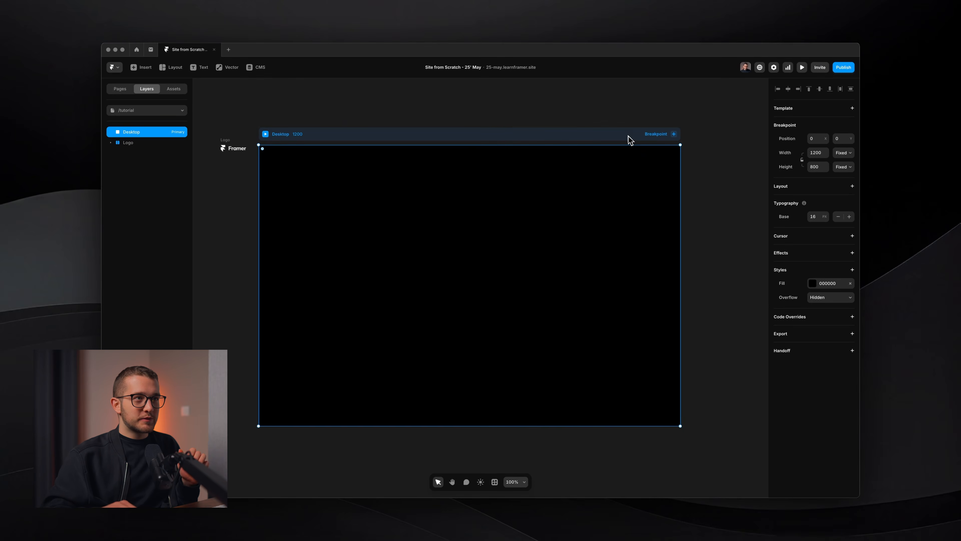
- Add a Tablet breakpoint 810 wide and a Phone breakpoint 390 wide beside the Desktop breakpoint
scroll(628, 136, "down", 3)
scroll(627, 136, "up", 2)
scroll(628, 136, "right", 2)
left_click(525, 172)
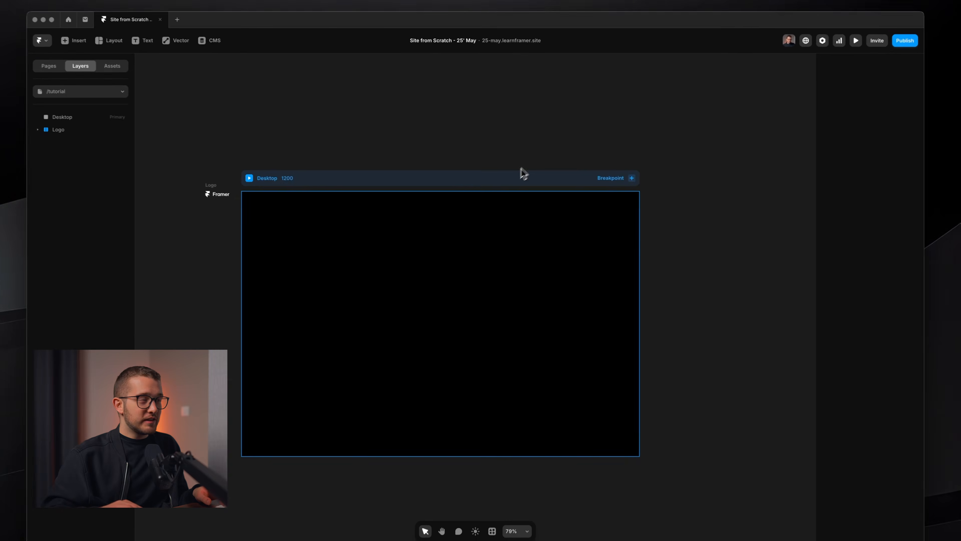
left_click(523, 173)
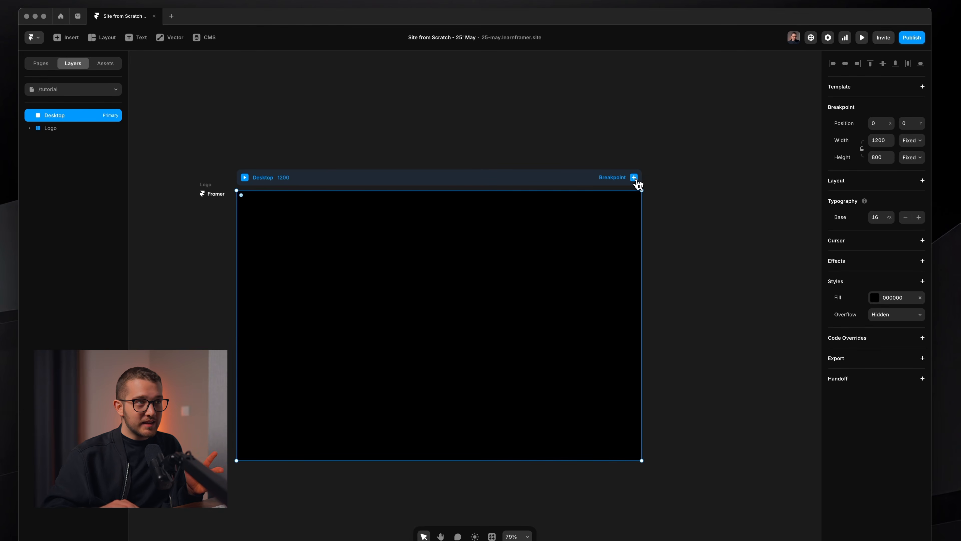
left_click(634, 178)
left_click(615, 196)
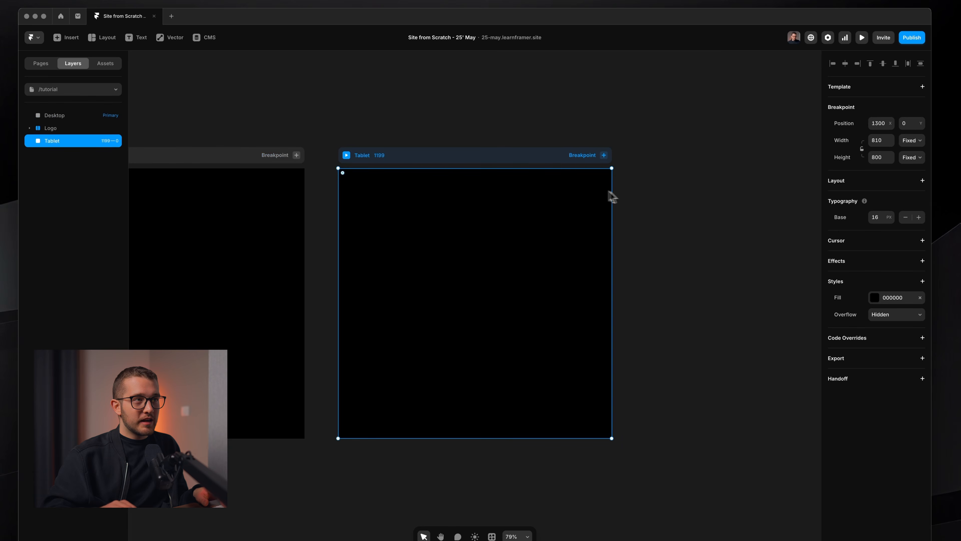
left_click(590, 173)
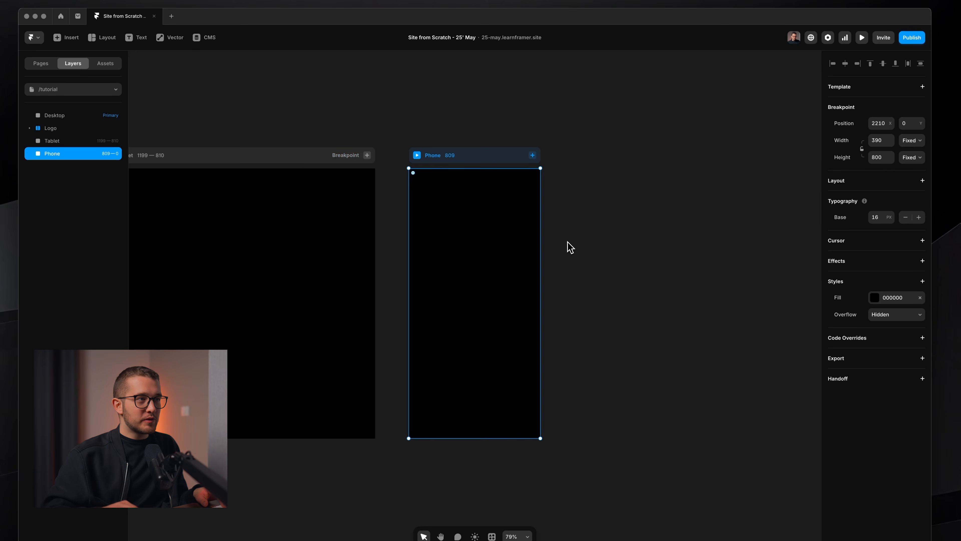
scroll(568, 242, "down", 5)
scroll(568, 242, "left", 3)
scroll(521, 237, "up", 3)
scroll(521, 237, "right", 1)
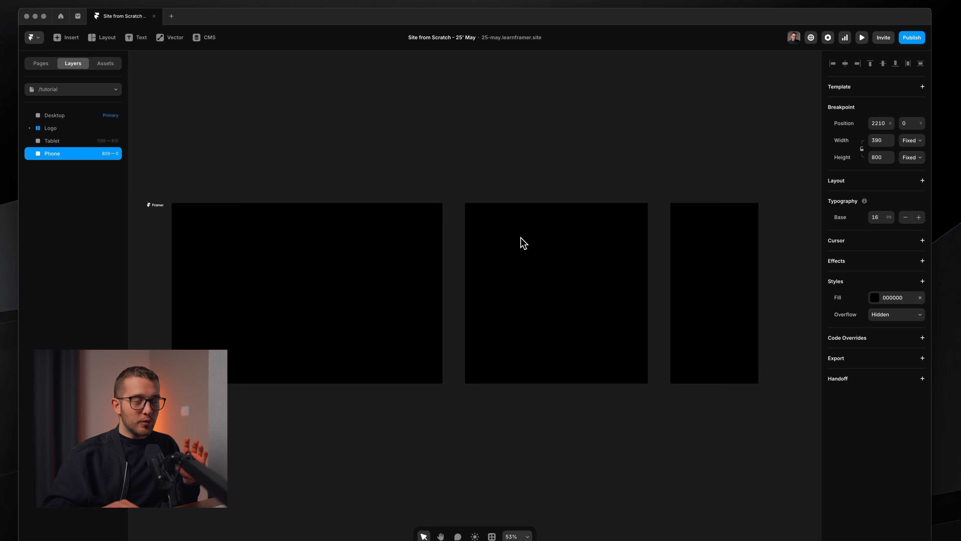
scroll(520, 237, "left", 1)
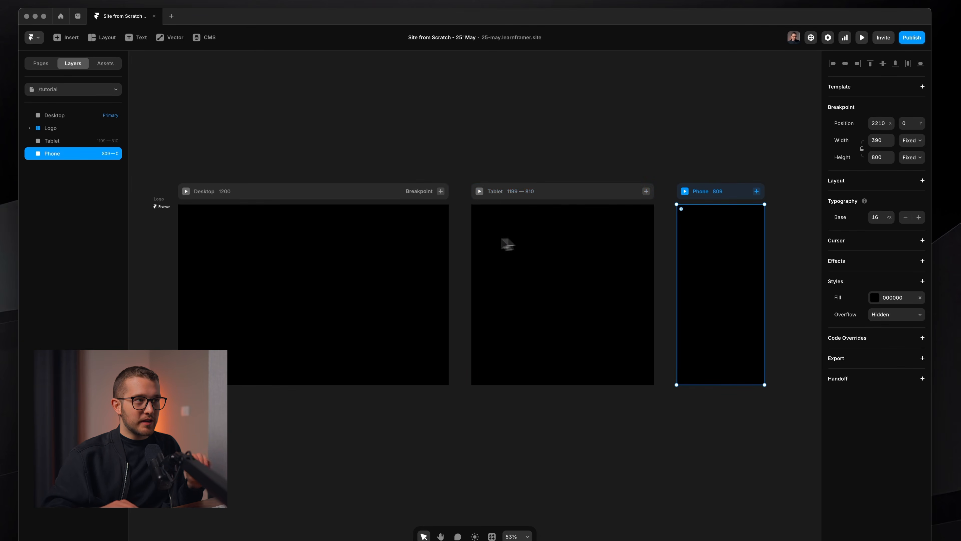
left_click(401, 246)
left_click(556, 253)
left_click(712, 255)
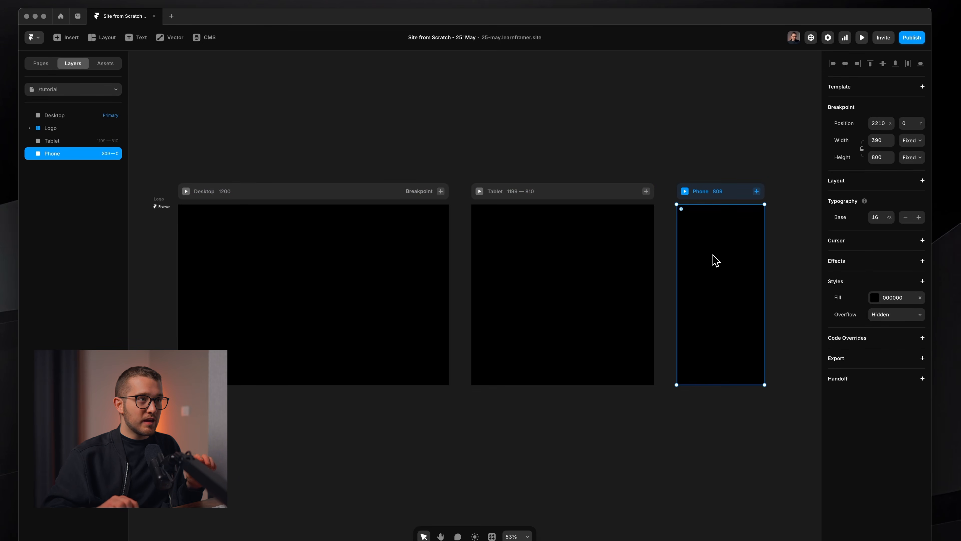
- Draw a frame about 497 × 363 in the Desktop breakpoint and move it a little to the left
scroll(429, 198, "up", 1)
scroll(427, 198, "left", 2)
key("f")
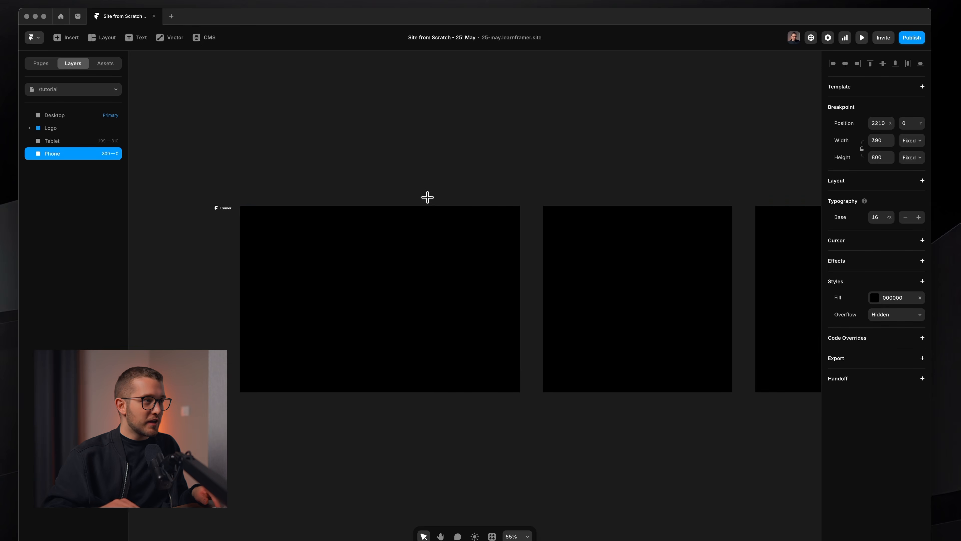
left_click_drag(365, 247, 477, 332)
left_click_drag(417, 299, 365, 302)
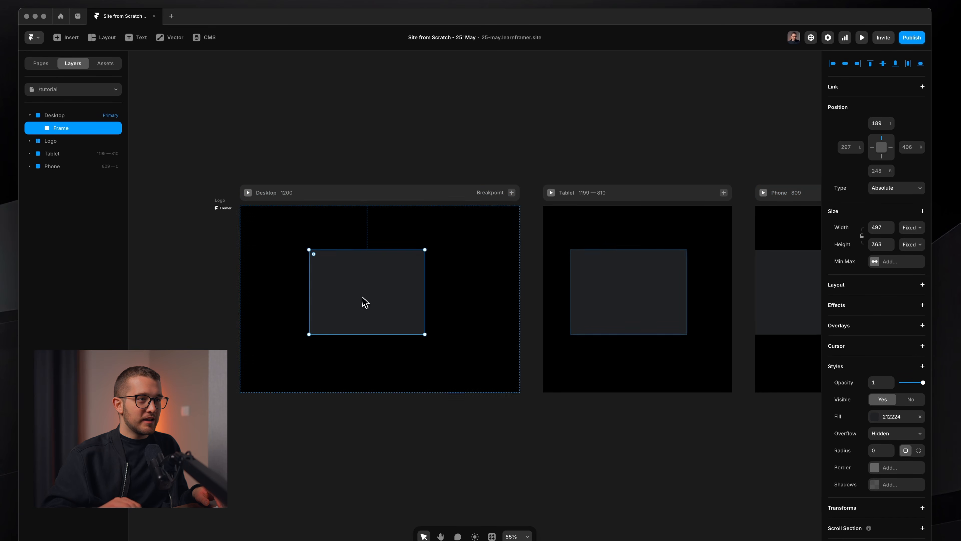
scroll(466, 306, "right", 4)
scroll(569, 312, "left", 2)
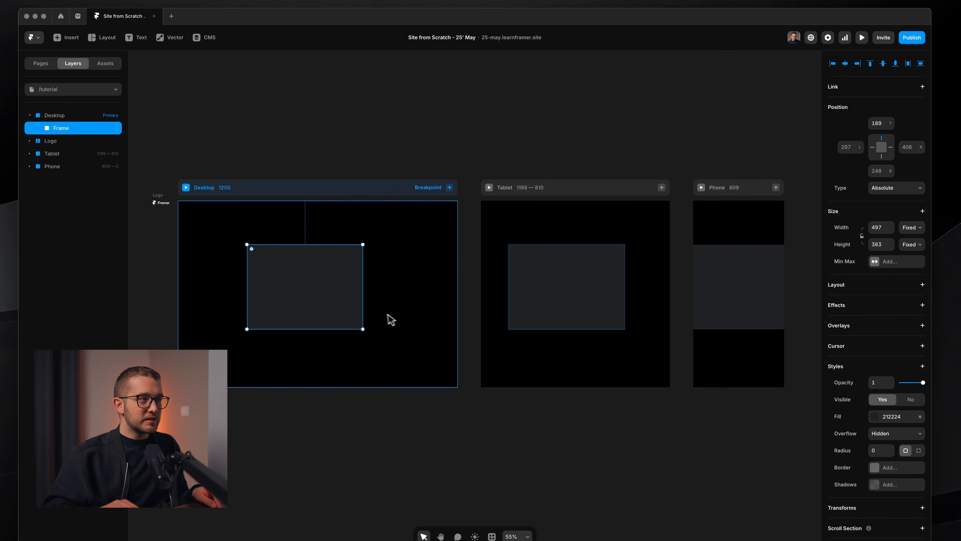
- Shrink the frame in the Phone breakpoint to about 207 × 327 so that it fits inside the screen
left_click(719, 294, "super")
scroll(719, 294, "right", 3)
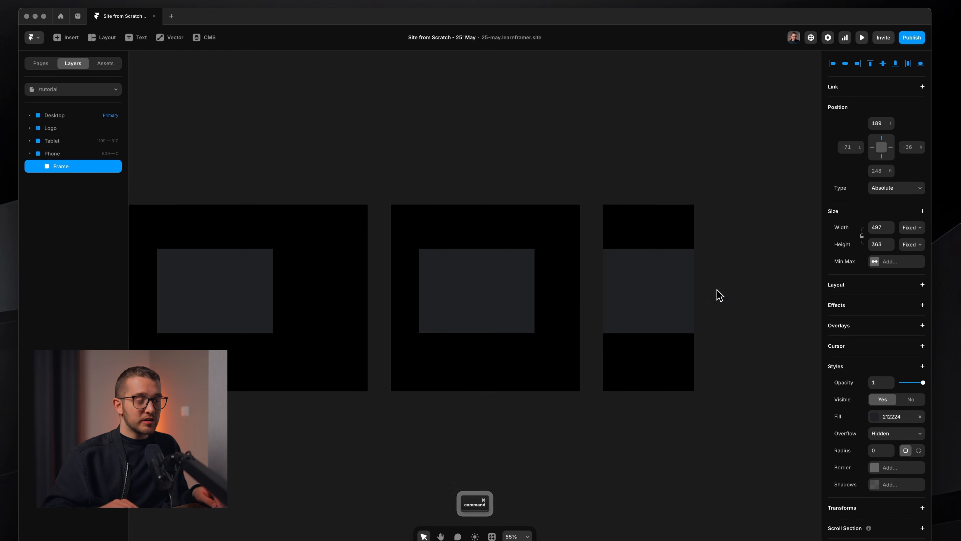
scroll(698, 223, "up", 5)
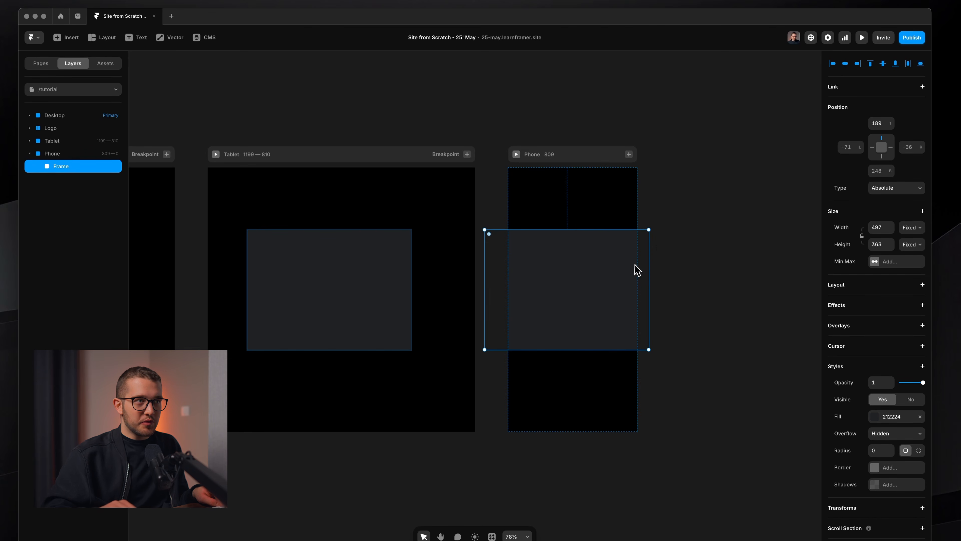
left_click_drag(649, 230, 601, 235)
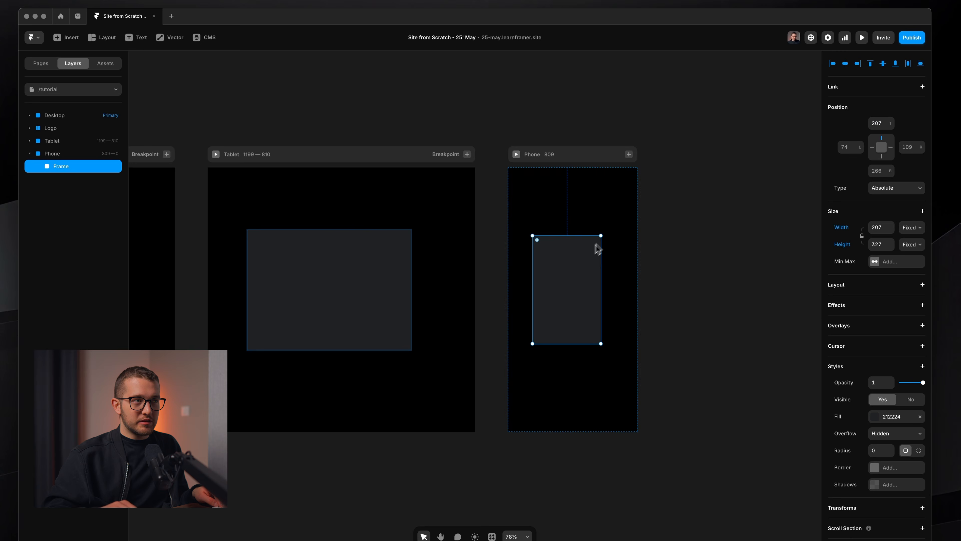
left_click(656, 223)
scroll(644, 228, "down", 5)
- Preview the page from the Desktop breakpoint and narrow the preview to check the responsive layout
left_click(345, 307)
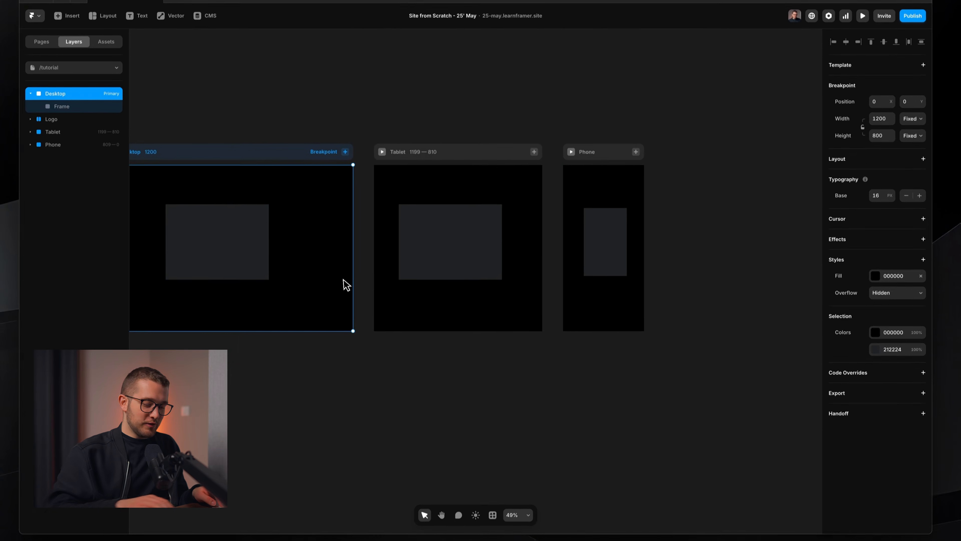
key("super+p")
left_click_drag(734, 294, 663, 298)
key("Escape")
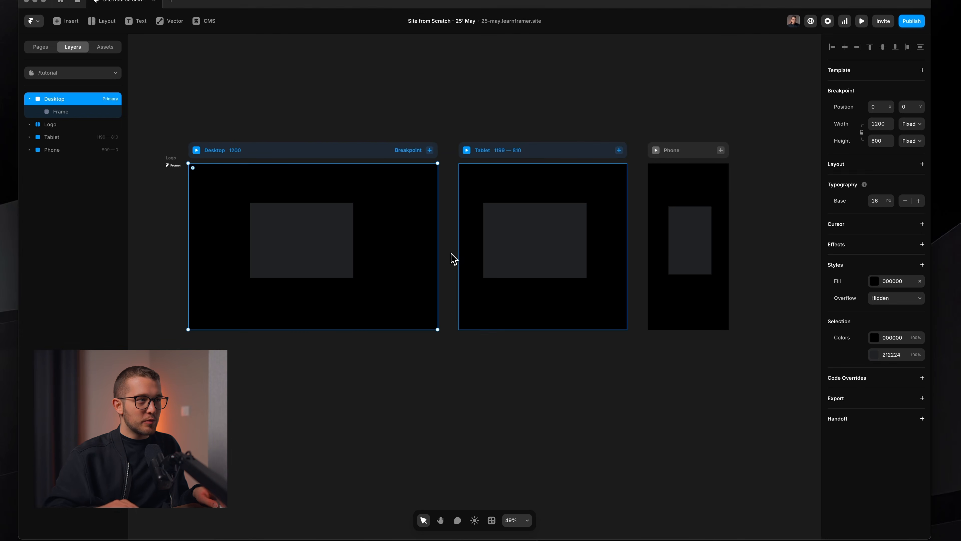
- Delete the test frame from the Desktop breakpoint
left_click(324, 253)
key("Delete")
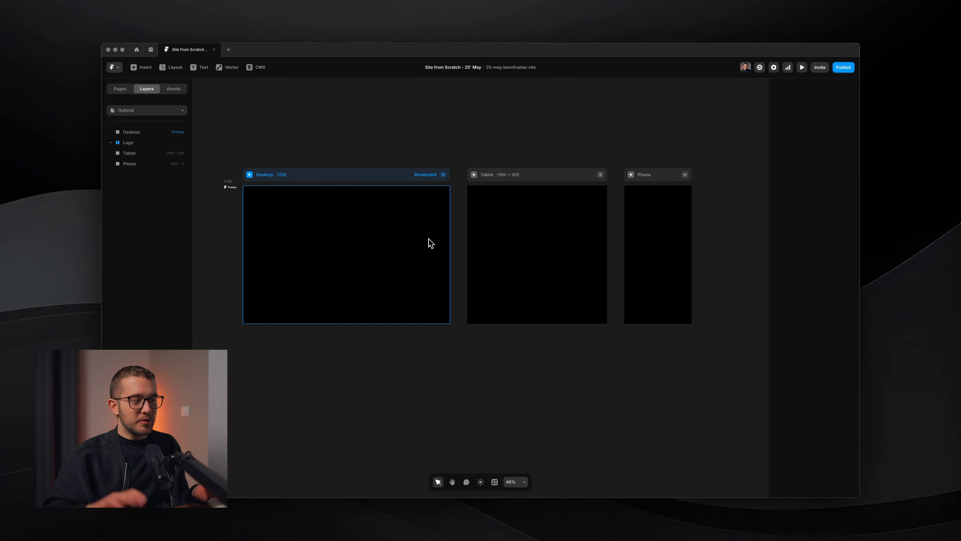
- Draw a frame about 238 × 167 in the Desktop breakpoint and move it to the horizontal centre, about 218 from the top
scroll(428, 239, "left", 1)
scroll(429, 239, "up", 2)
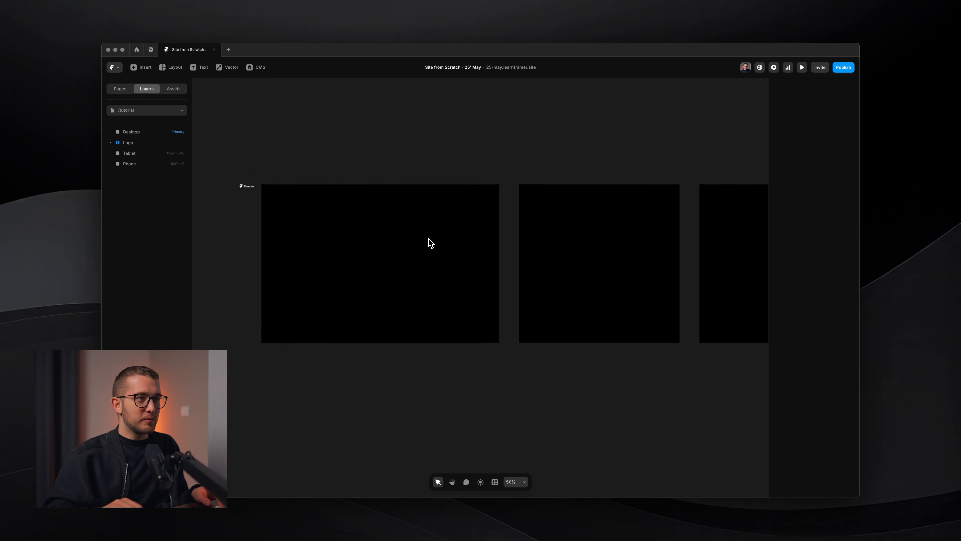
scroll(428, 239, "right", 1)
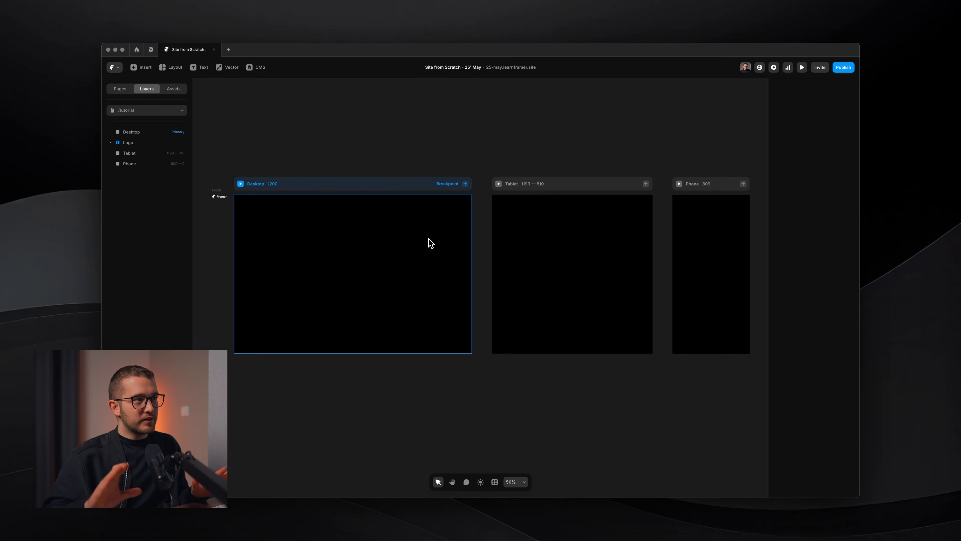
left_click(428, 239)
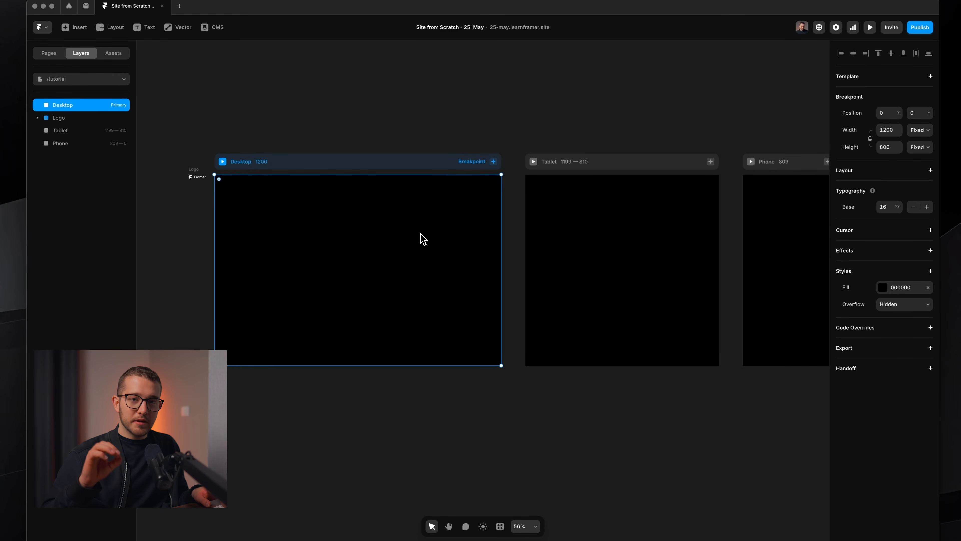
key("f")
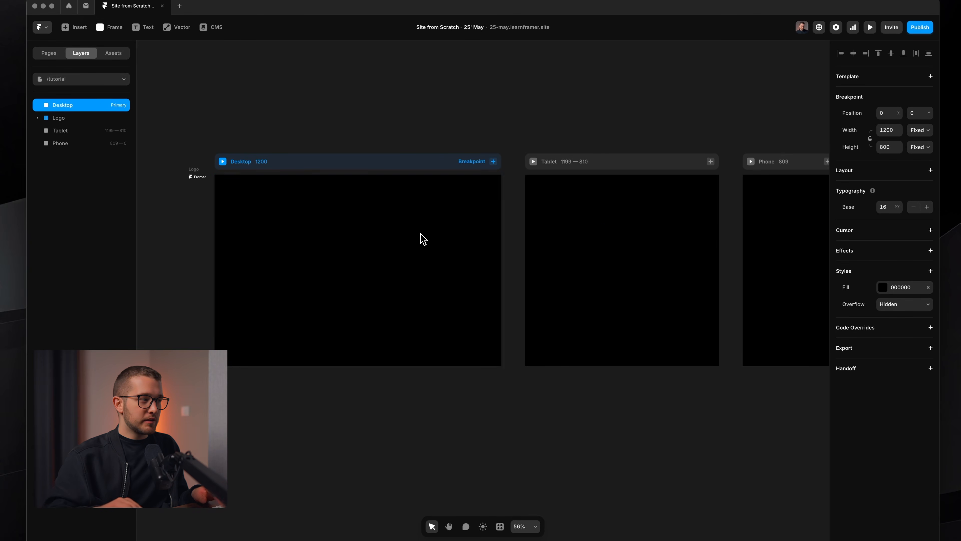
mouse_move(342, 224)
left_mouse_down()
mouse_move(399, 264)
mouse_move(326, 352)
mouse_move(322, 277)
mouse_move(356, 295)
mouse_move(375, 279)
mouse_move(376, 230)
mouse_move(419, 253)
mouse_move(384, 274)
left_mouse_up()
scroll(372, 279, "up", 3)
scroll(371, 280, "left", 2)
left_click_drag(348, 227, 409, 268)
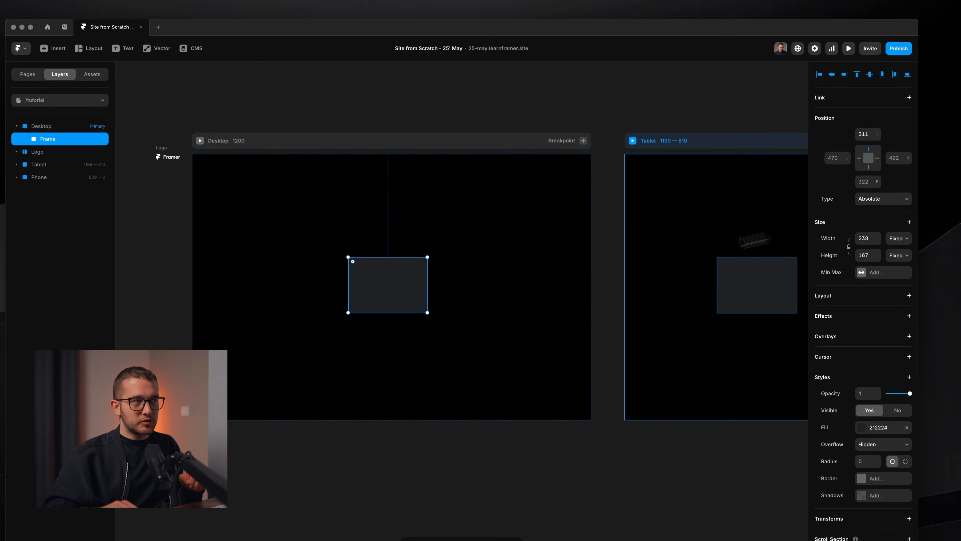
left_click_drag(403, 286, 410, 262)
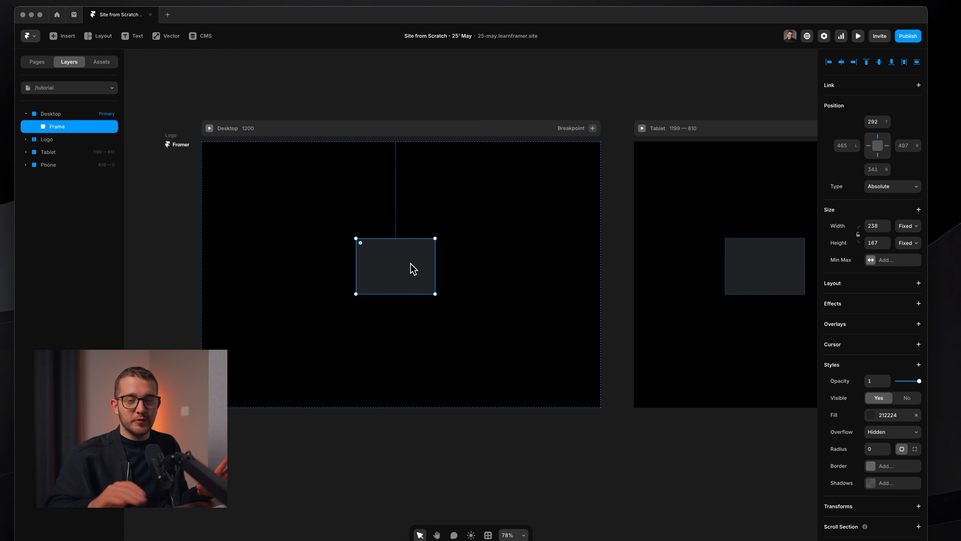
left_click_drag(413, 267, 419, 243)
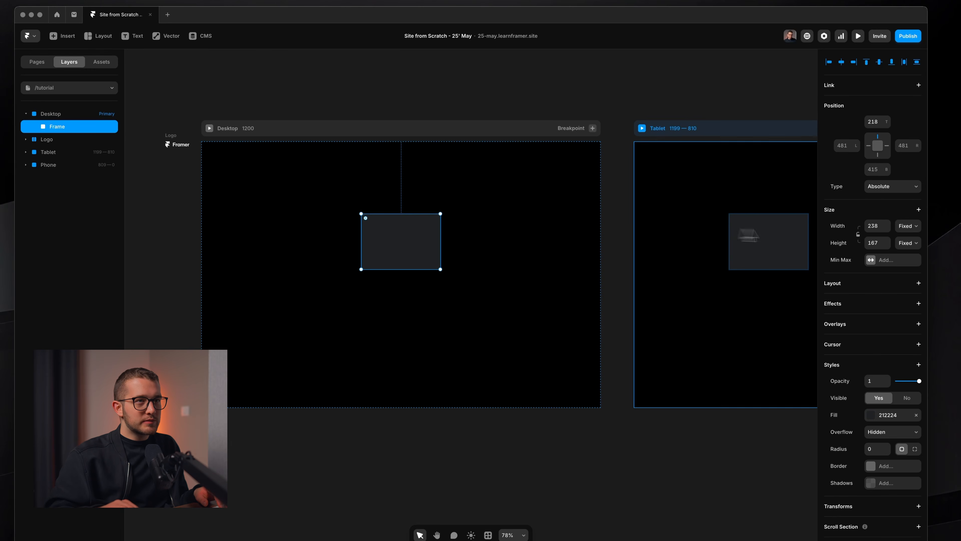
- Examine the frame's position type options while keeping it Absolute
left_click(877, 187)
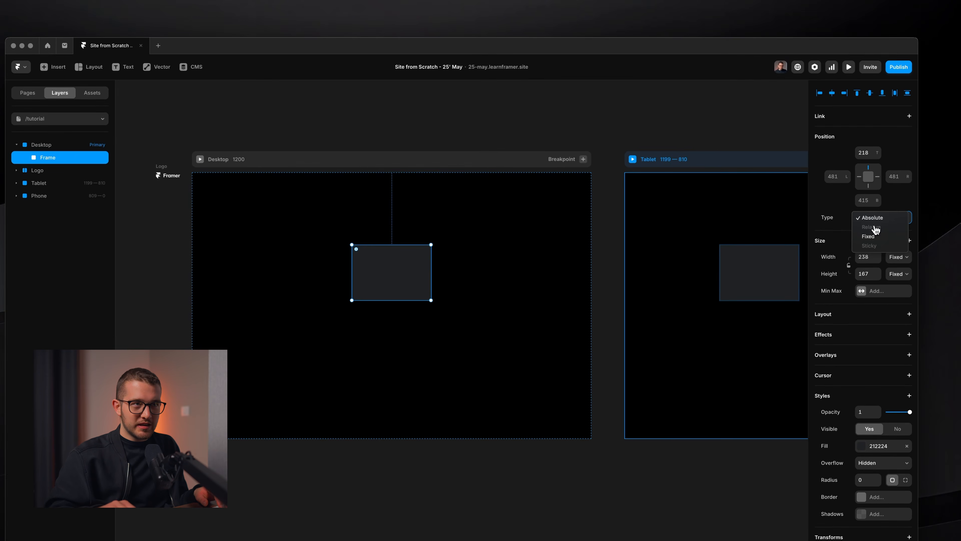
left_click(875, 218)
left_click(873, 219)
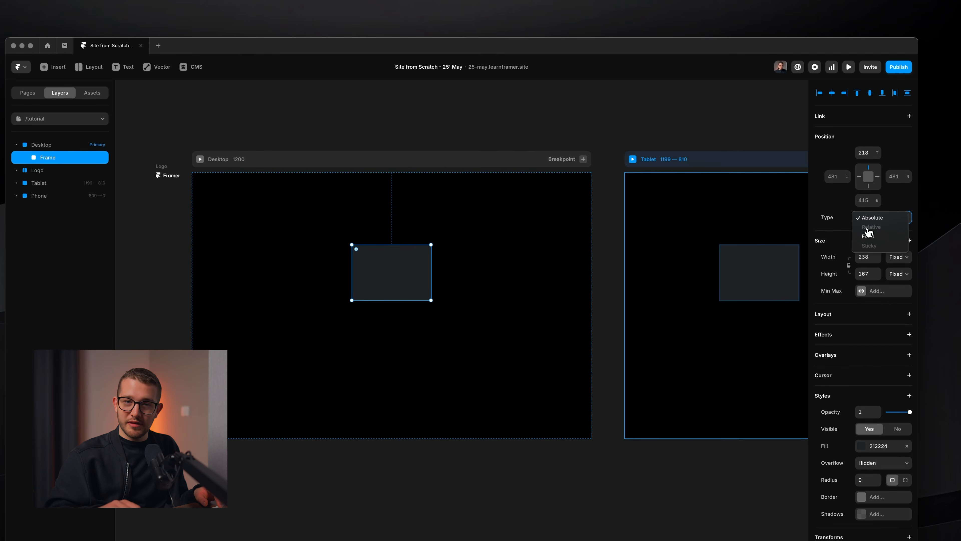
left_click(843, 216)
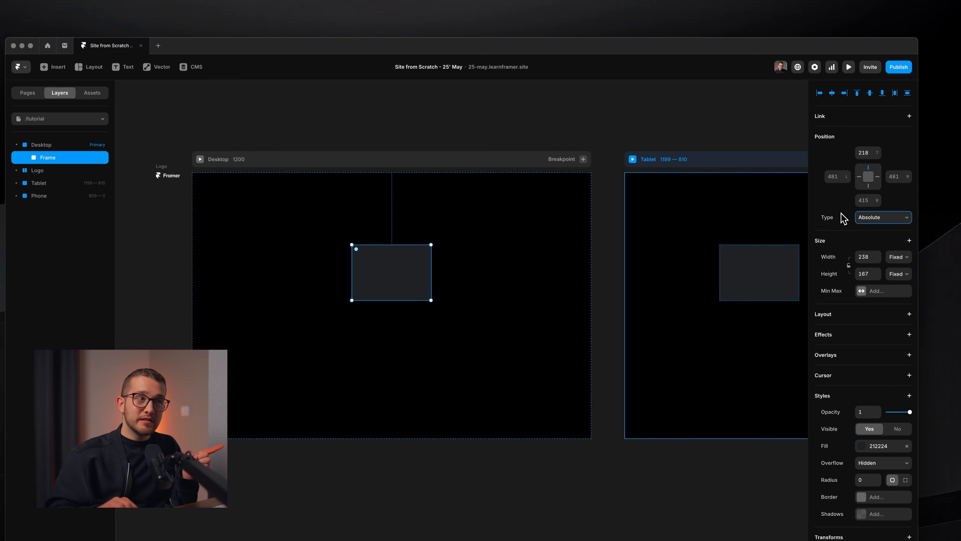
- Add a vertical stack layout to the Desktop breakpoint
left_click(511, 161)
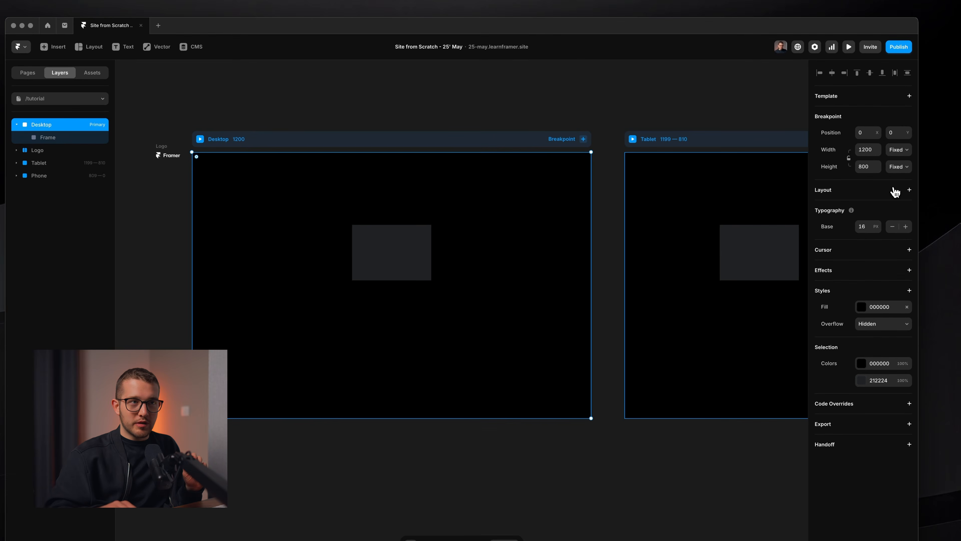
left_click(909, 190)
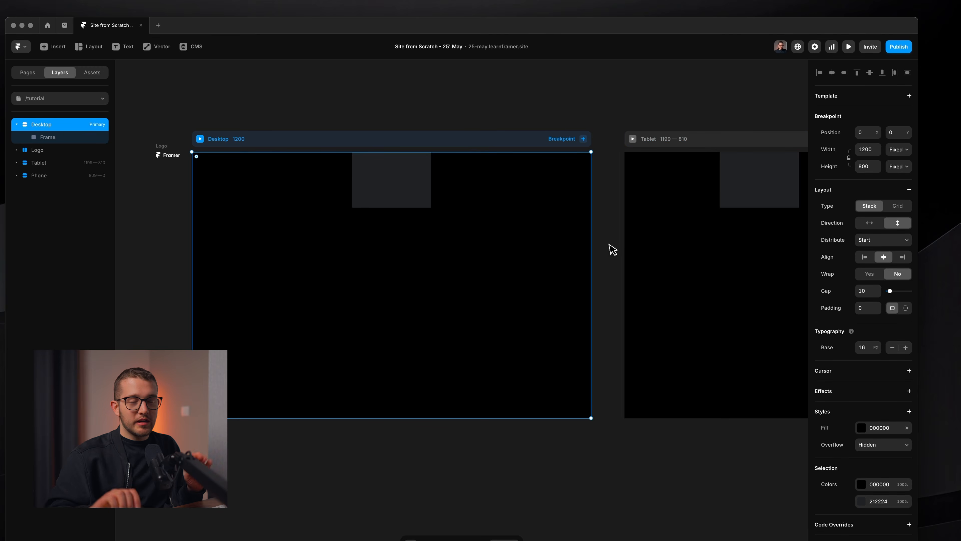
- Check the stacked frame's position type options and try to move the frame freely inside the Desktop breakpoint
left_click(378, 180)
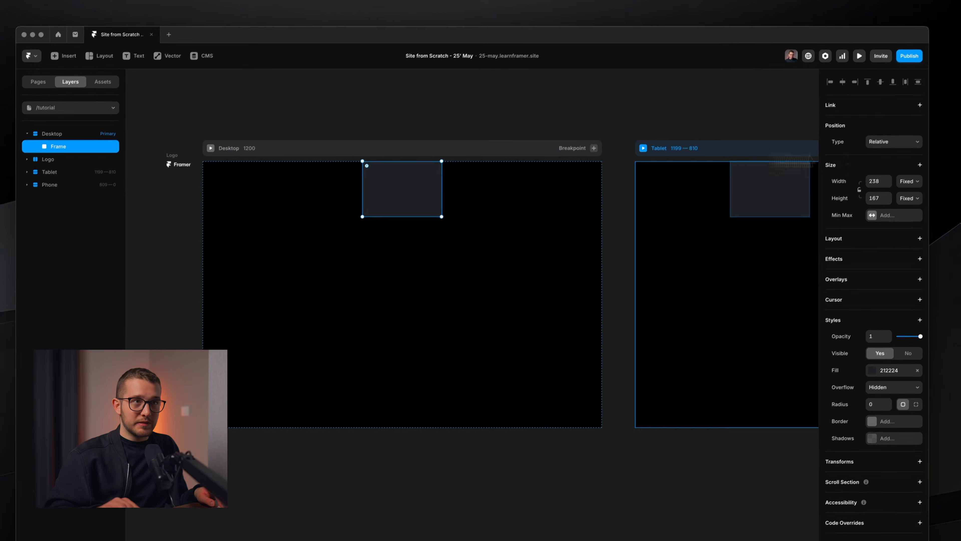
left_click(899, 138)
left_click(886, 156)
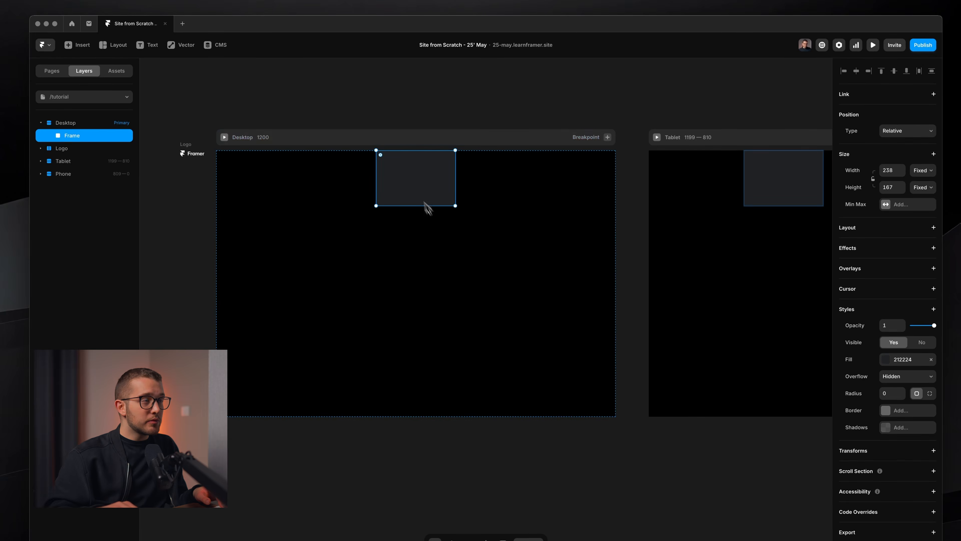
left_click_drag(417, 185, 391, 209)
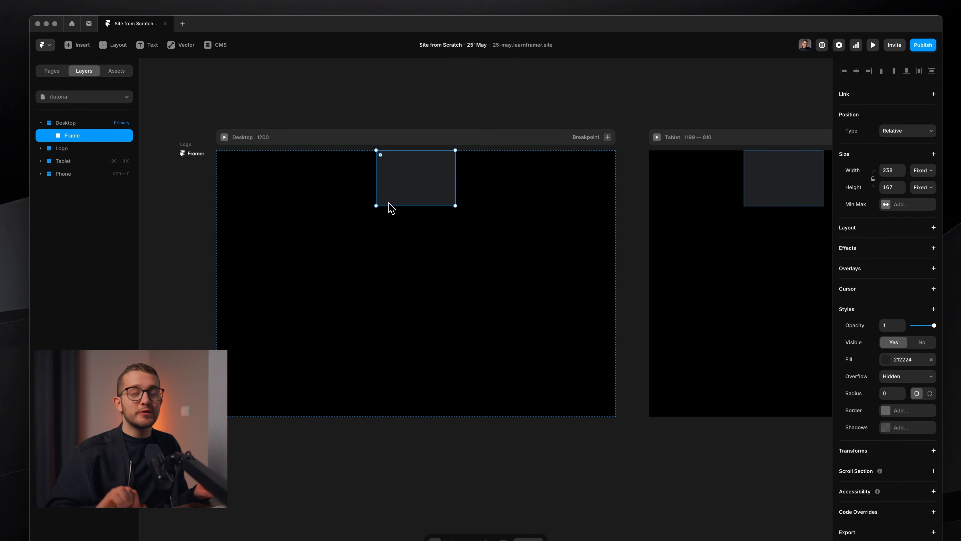
- Set the Desktop stack's distribution to Center and try its alignment options, ending with left alignment
left_click(454, 248)
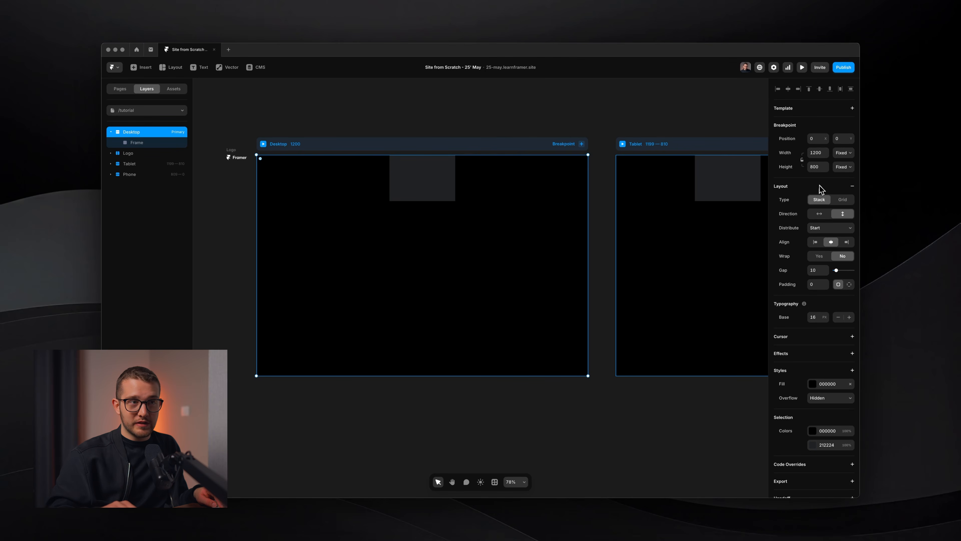
left_click(832, 227)
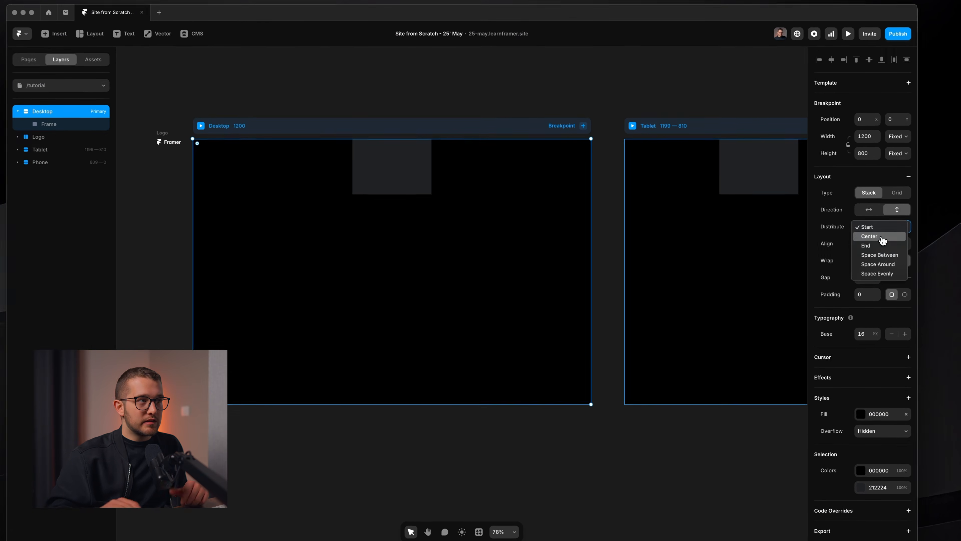
left_click(869, 237)
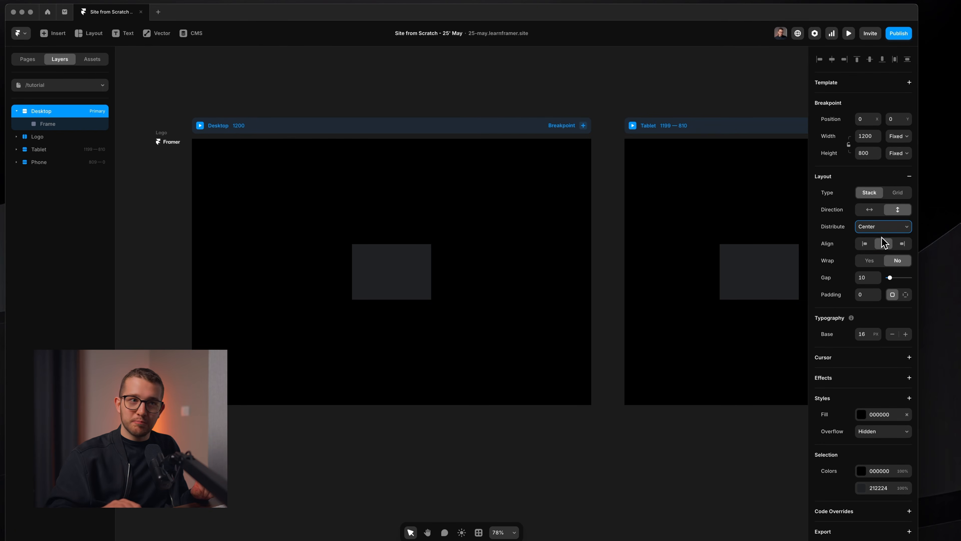
left_click(866, 245)
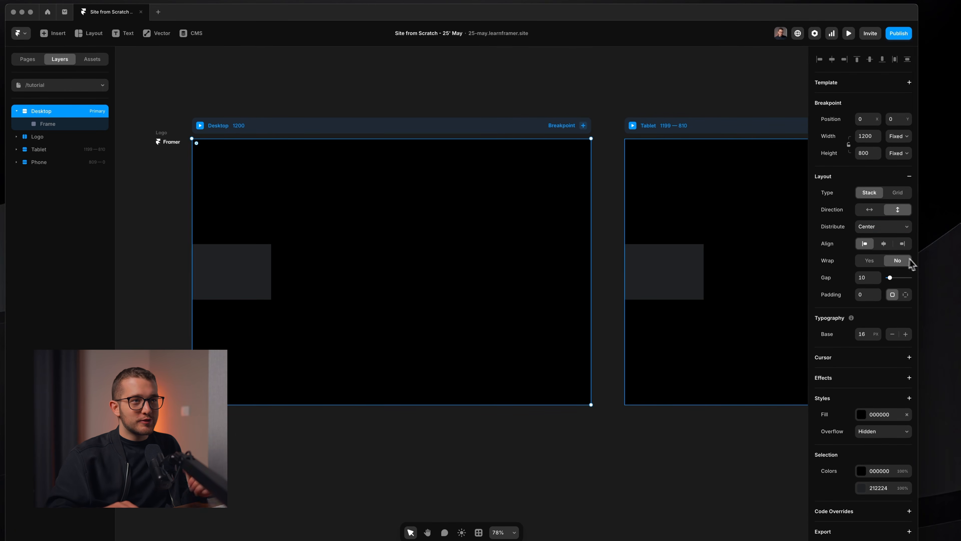
left_click(887, 250)
left_click(902, 244)
left_click(863, 248)
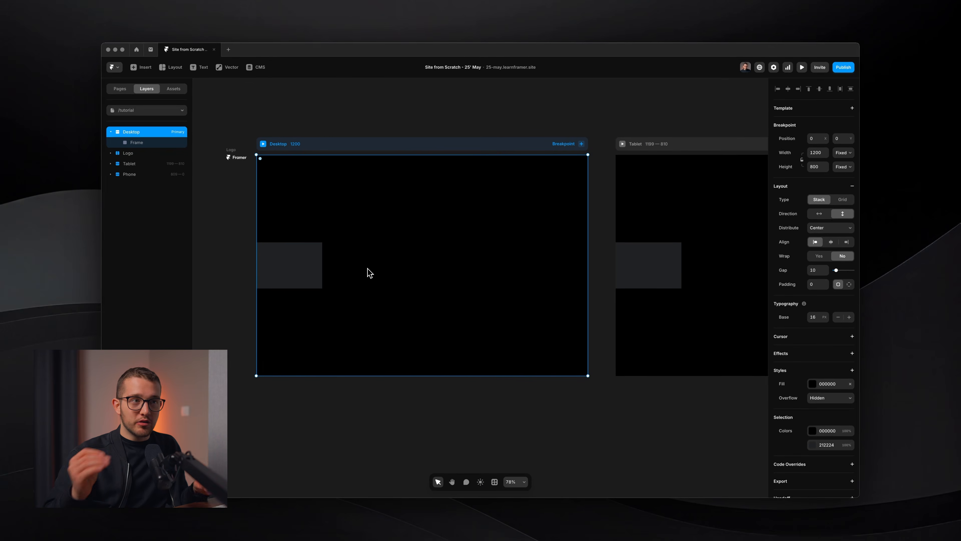
- Duplicate the frame three times inside the Desktop stack and select the third frame
key("Return")
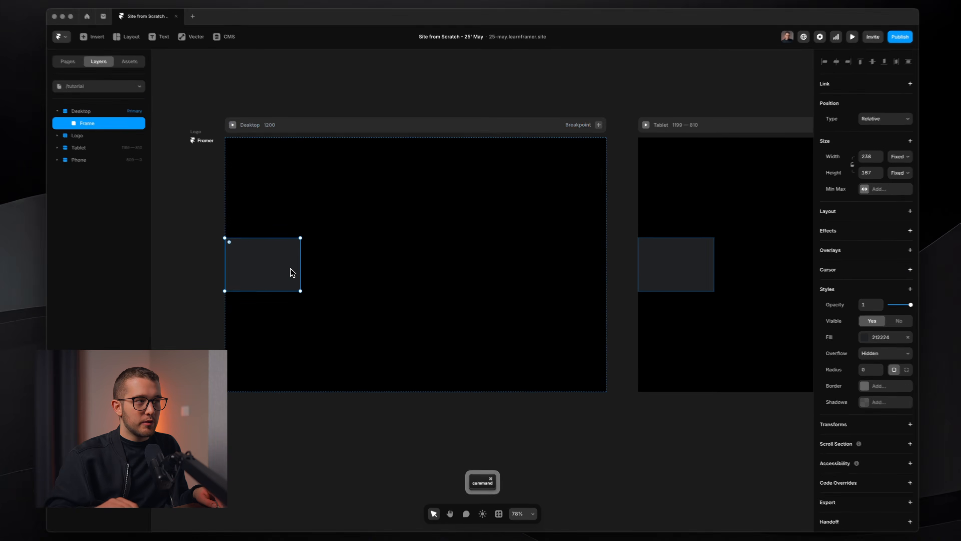
key("super+d")
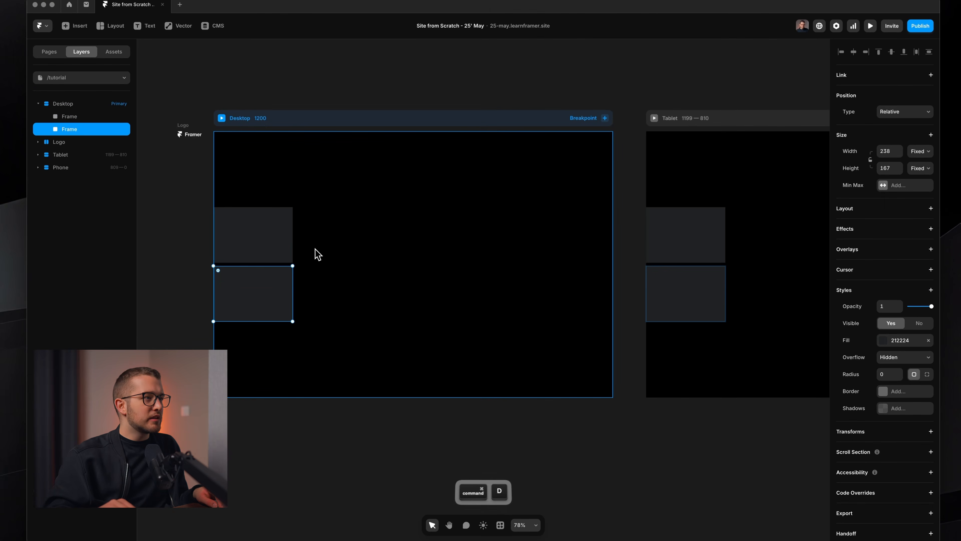
key("super+d")
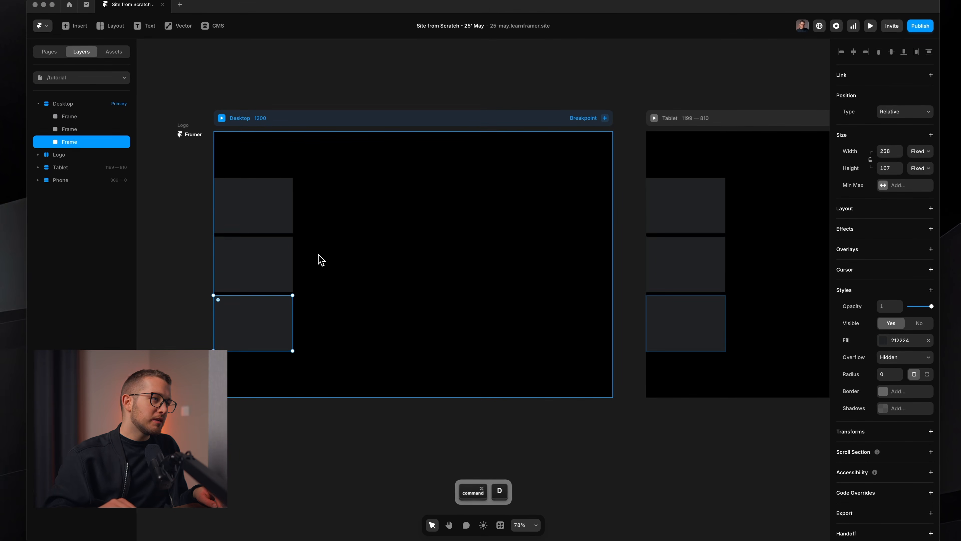
key("super+d")
left_click(275, 303)
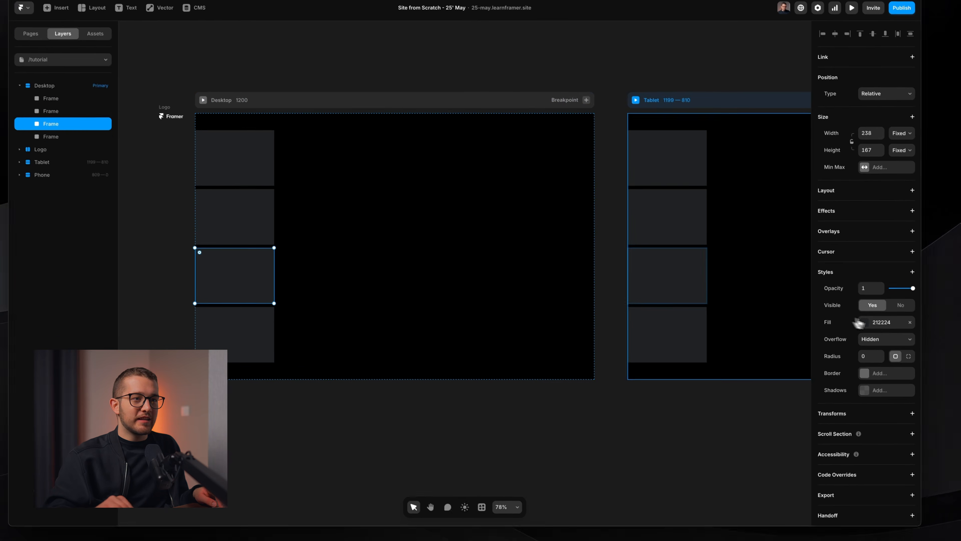
- Fill the third stacked frame with 6999FA and test moving and resizing it within the stack, reducing its height to about 125
left_click(883, 340)
left_click(776, 372)
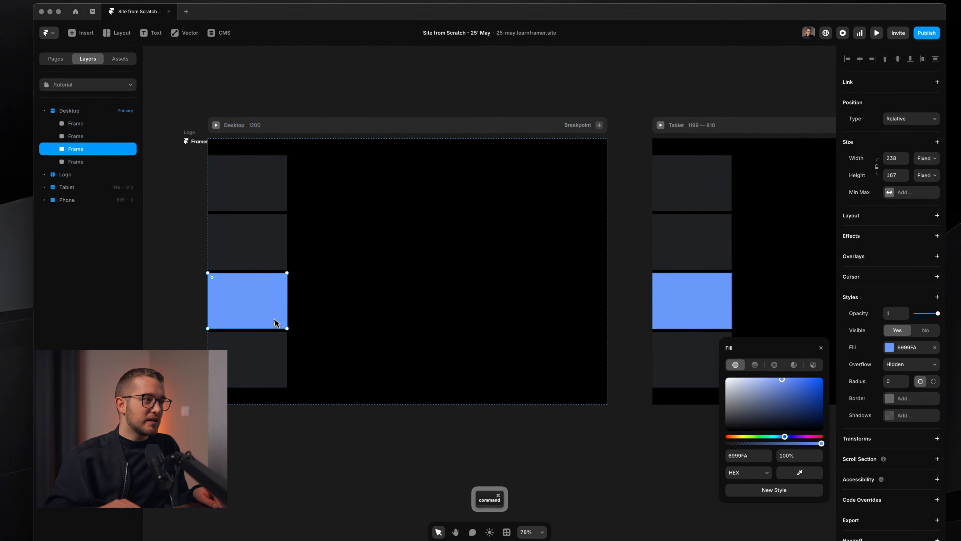
key("Up")
key("Down")
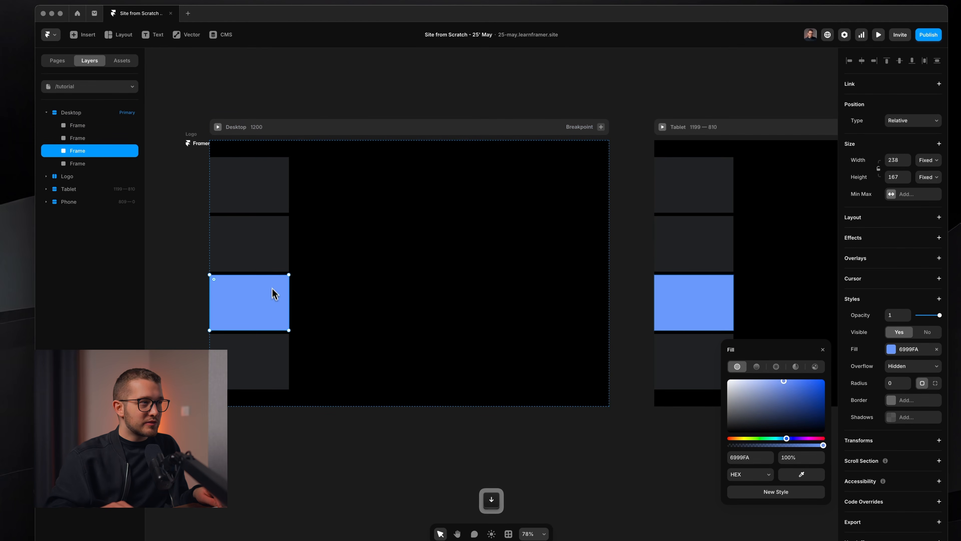
mouse_move(268, 273)
left_mouse_down()
mouse_move(269, 247)
mouse_move(274, 298)
mouse_move(270, 273)
mouse_move(271, 282)
left_mouse_up()
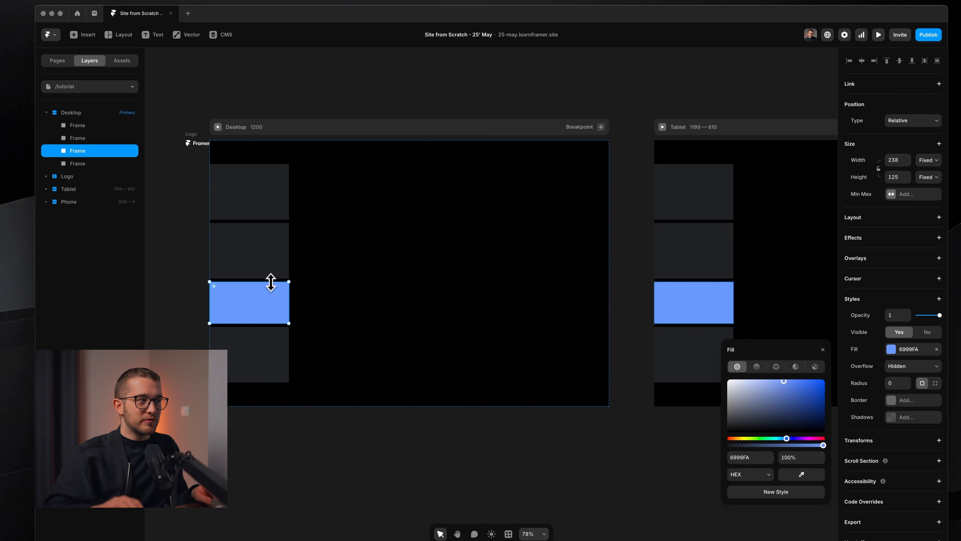
- Delete all four frames from the Desktop stack
left_click(273, 337)
left_click(269, 297, "shift")
left_click(265, 250, "shift")
left_click(261, 211, "shift")
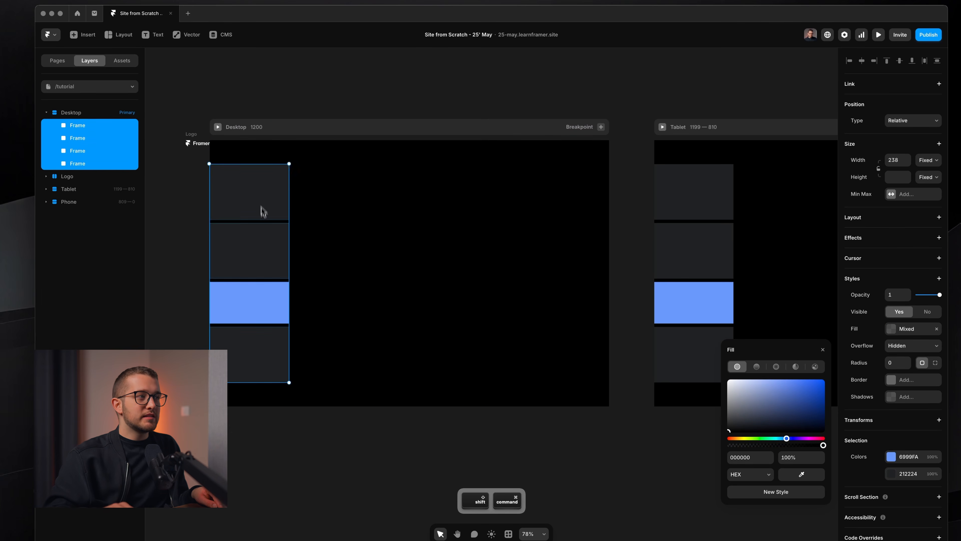
key("BackSpace")
- Set the Desktop stack's distribution to Start, its alignment to center and its gap to 0
left_click(324, 217)
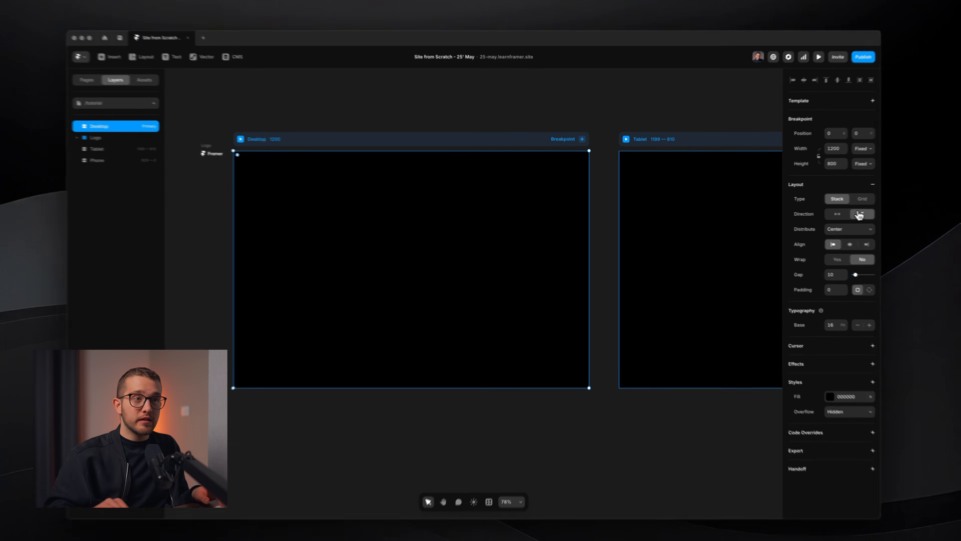
left_click(891, 237)
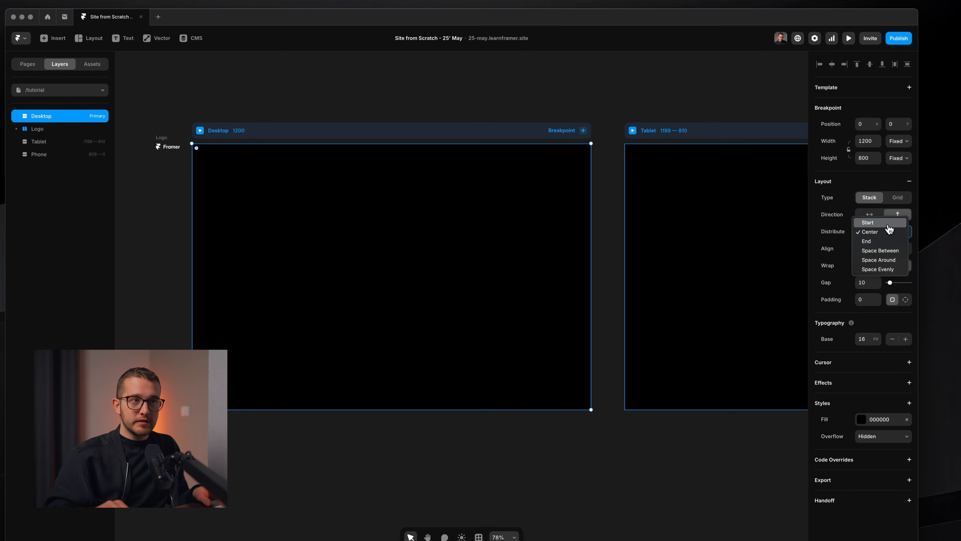
left_click(877, 222)
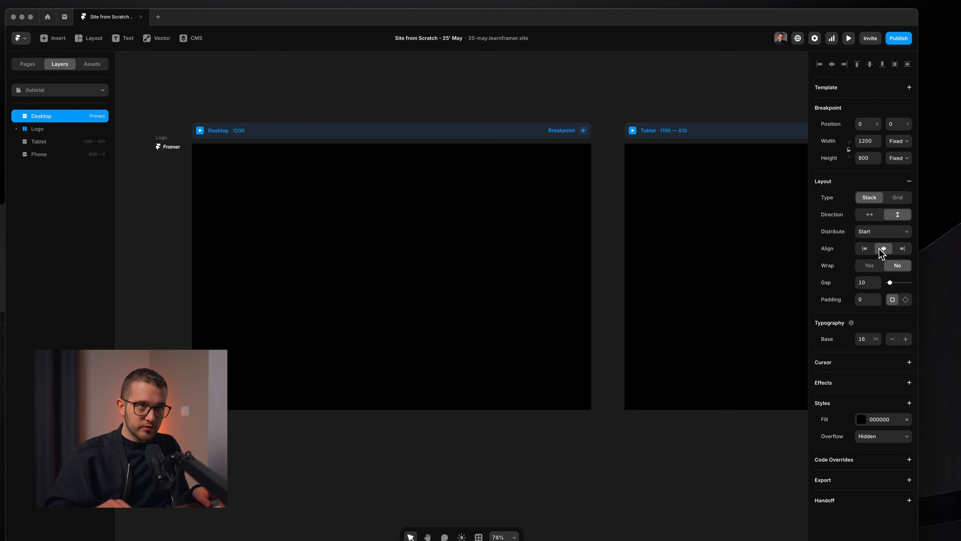
left_click(866, 282)
type("0")
key("Return")
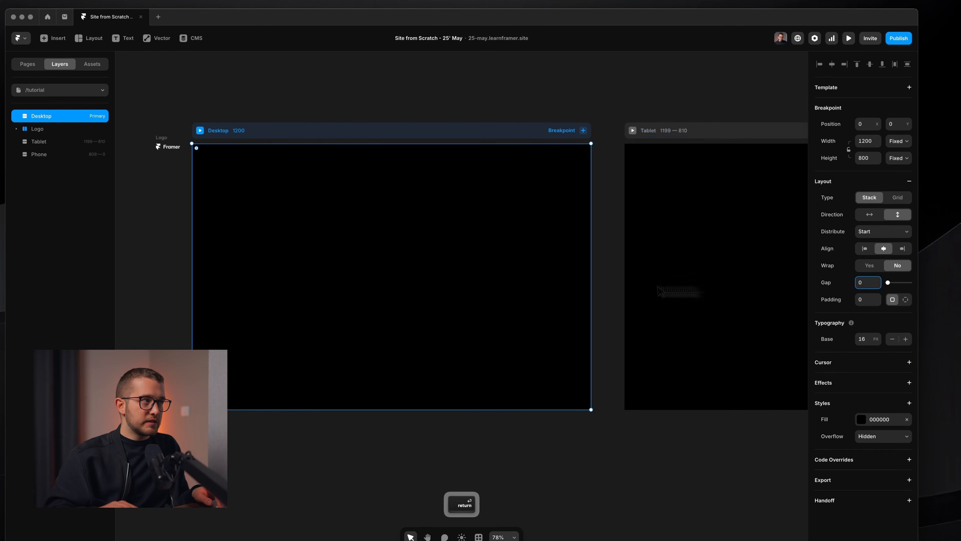
- Draw a frame of about 773 × 536 inside the Desktop breakpoint and name it Main
scroll(450, 320, "left", 2)
scroll(450, 320, "up", 3)
scroll(450, 320, "up", 1)
key("f")
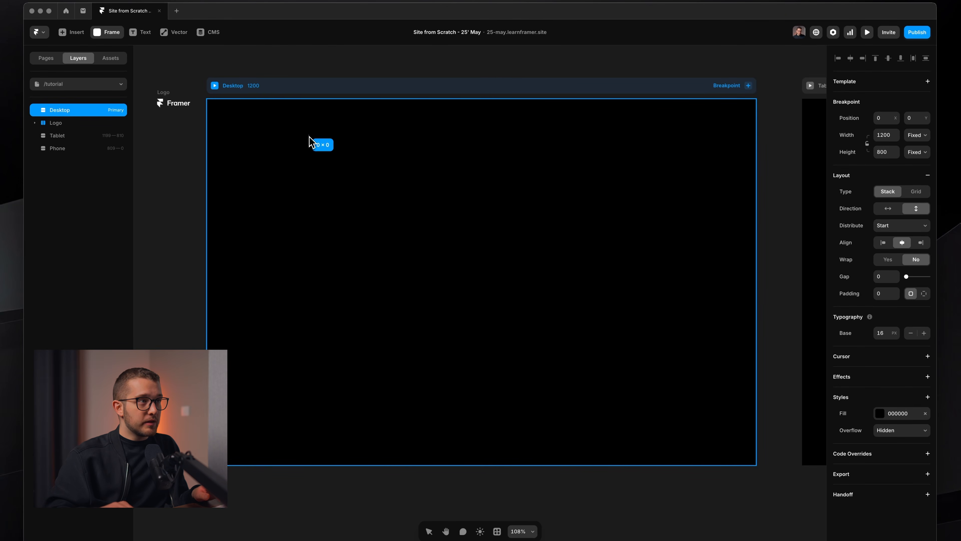
left_click_drag(309, 141, 663, 381)
key("super+r")
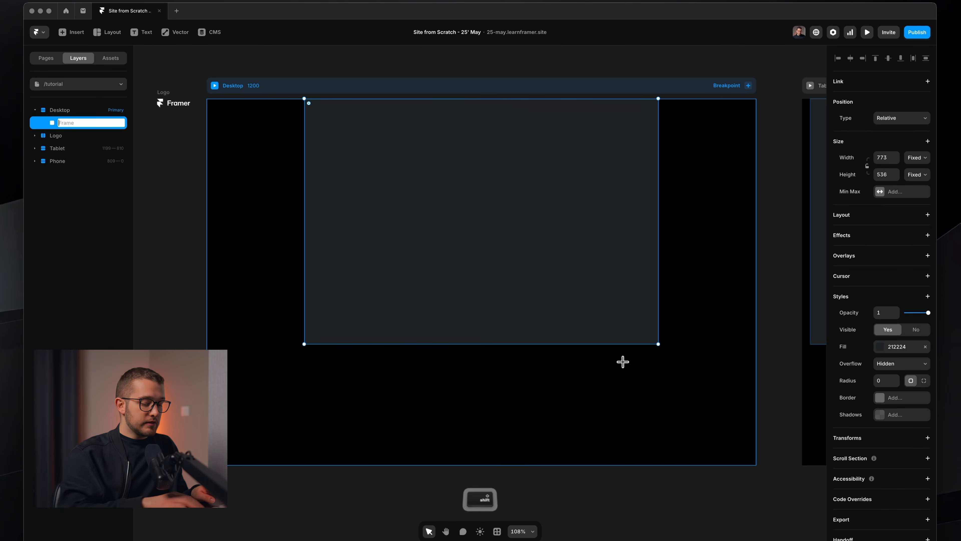
type("Main")
key("Return")
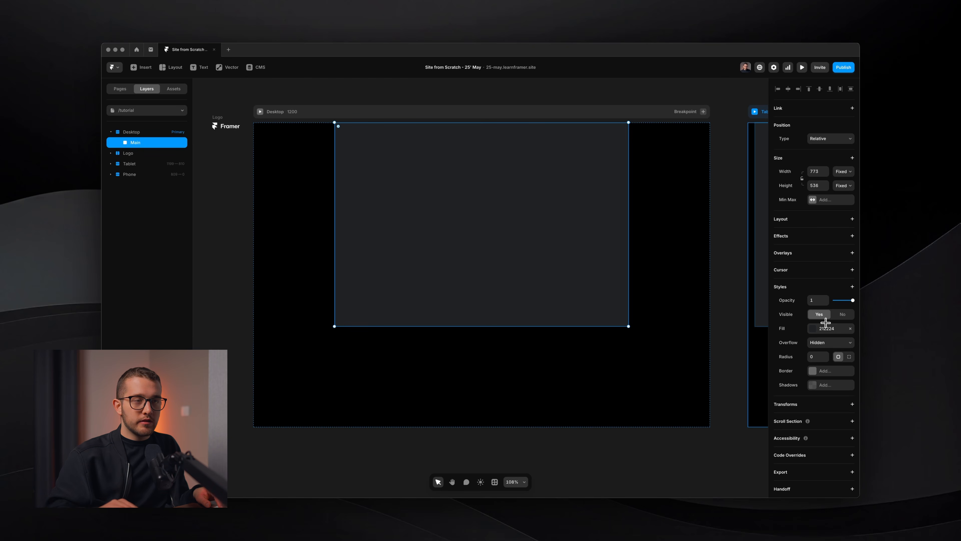
- Add an accessibility tag to the Main frame and set it to main
scroll(829, 296, "down", 1)
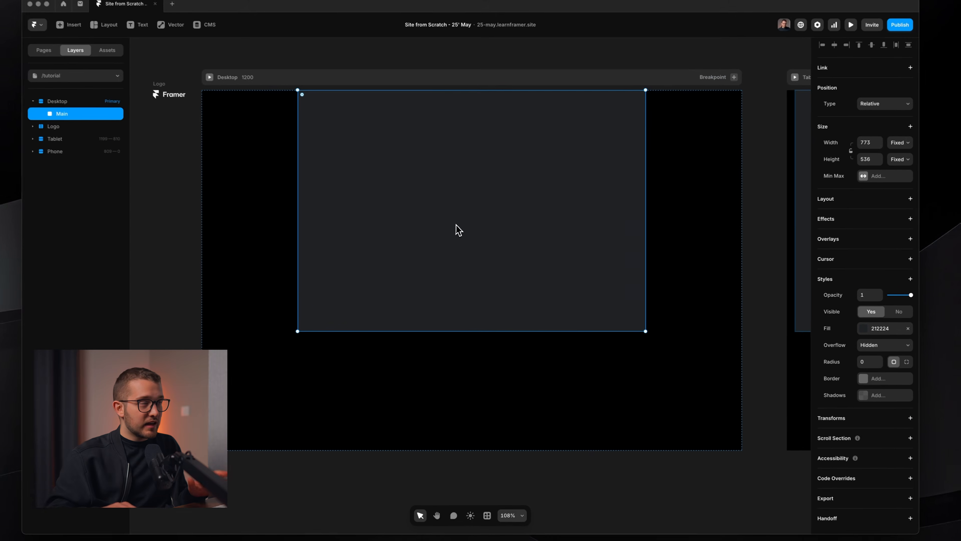
left_click(882, 443)
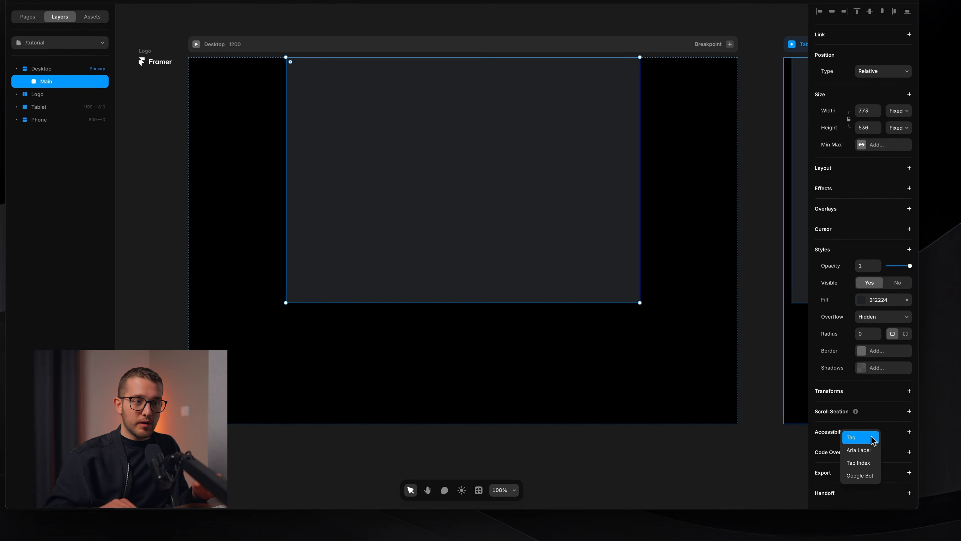
left_click(873, 439)
scroll(871, 440, "down", 1)
left_click(872, 437)
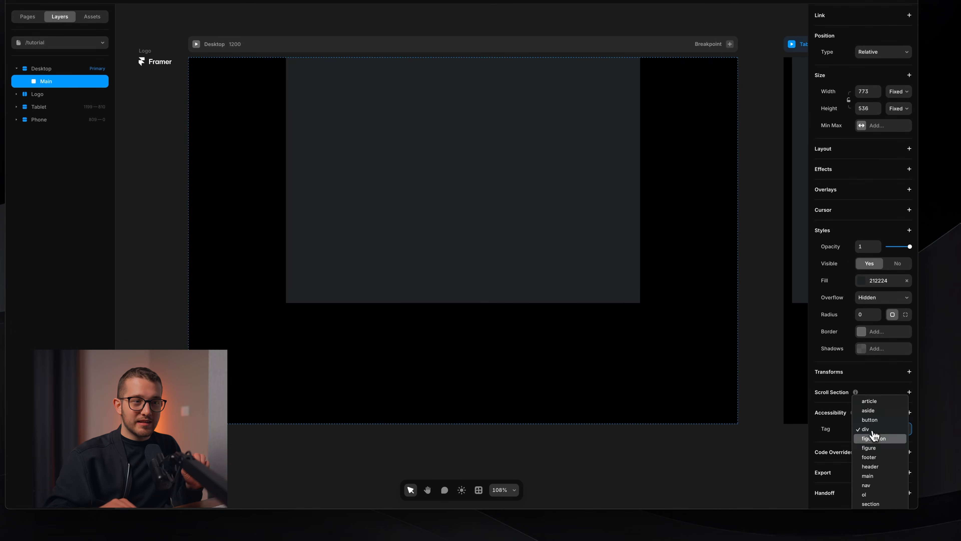
left_click(878, 479)
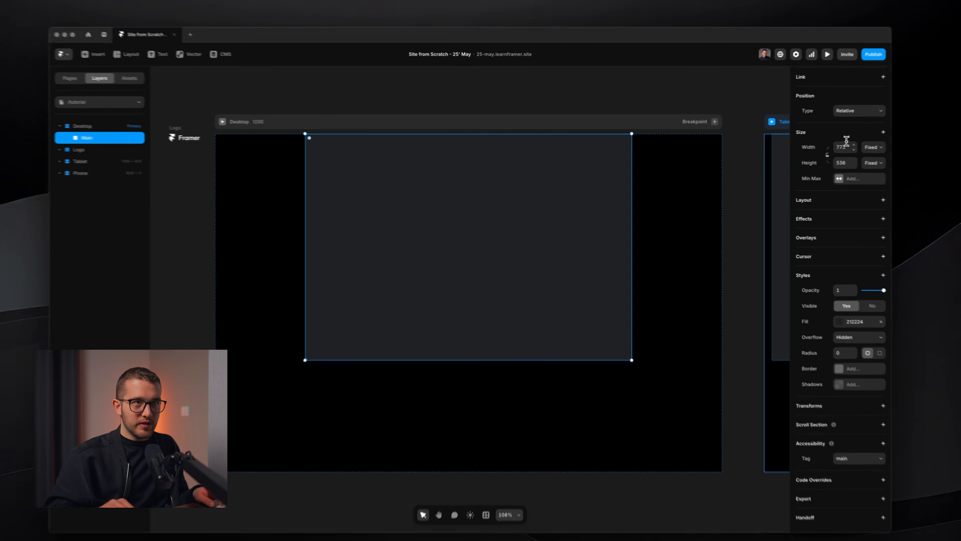
- Preview the page and narrow it to tablet width to check how the fixed-width Main frame behaves
left_click(826, 150)
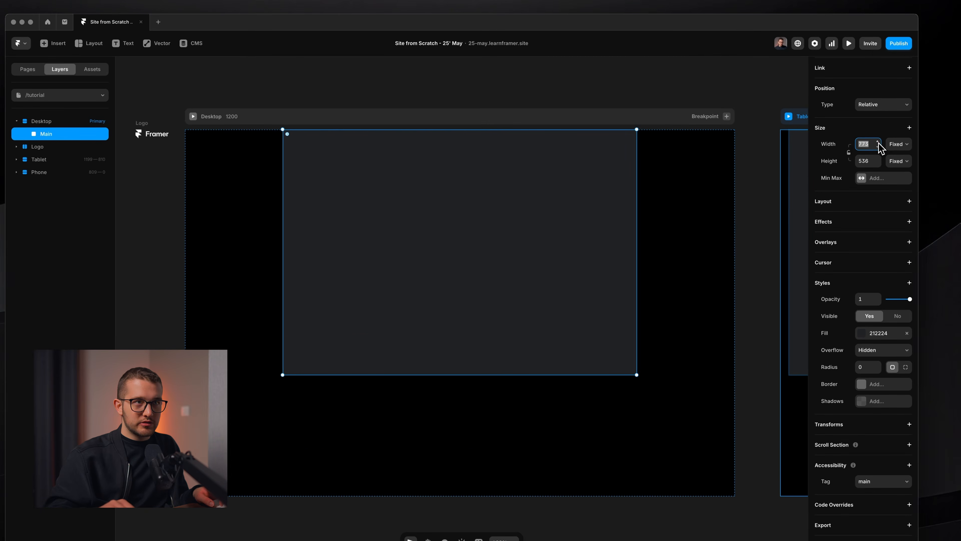
key("super+p")
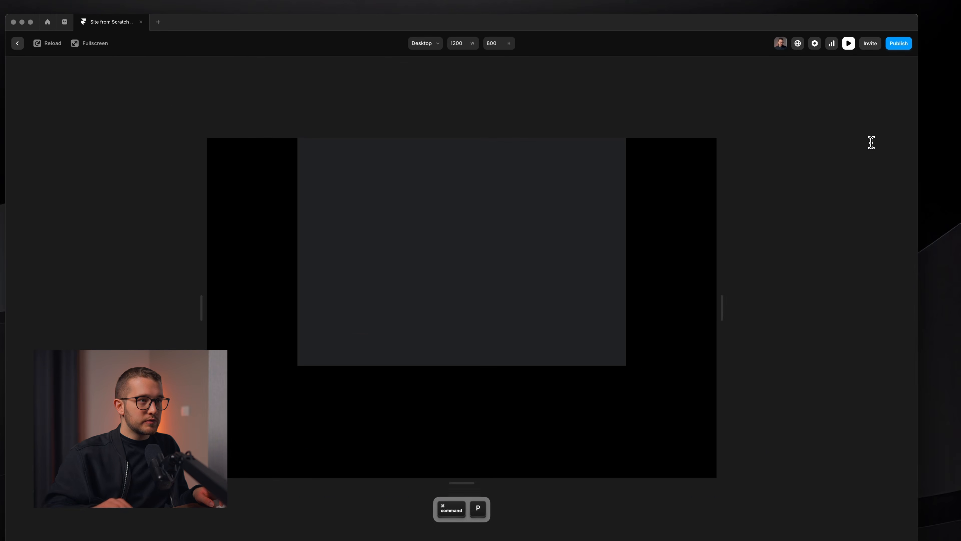
left_click_drag(723, 314, 655, 318)
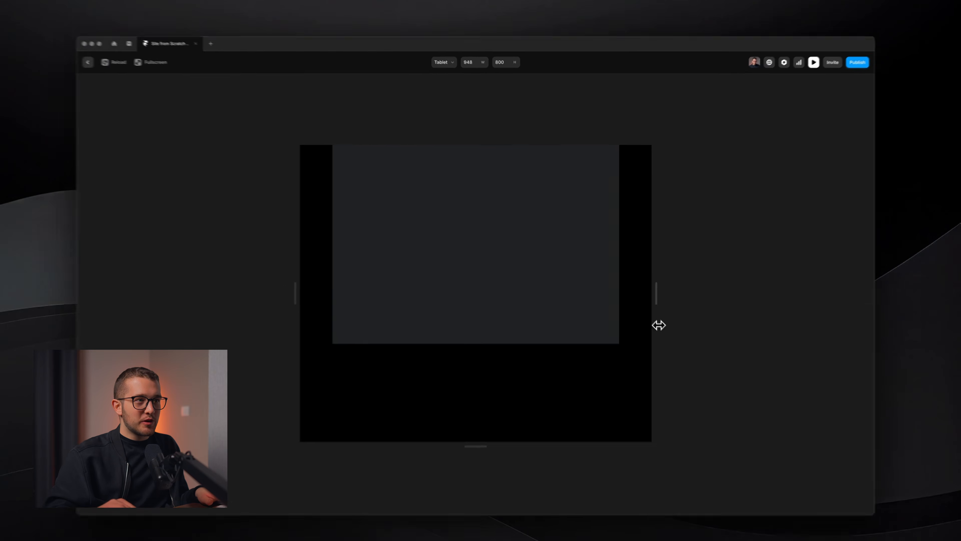
key("space")
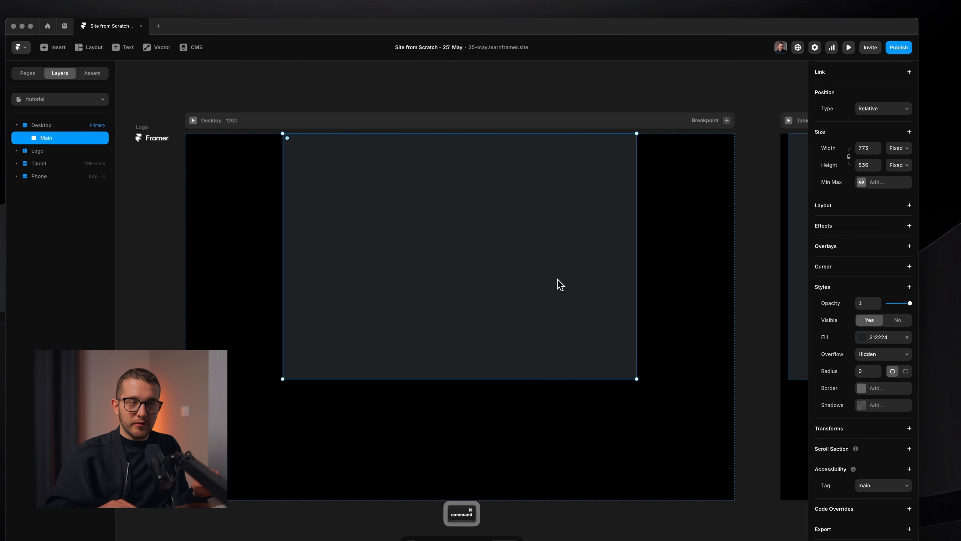
- Set the Main frame's width to Fill and check it in the preview at narrower page widths
left_click(906, 170)
key("super+p")
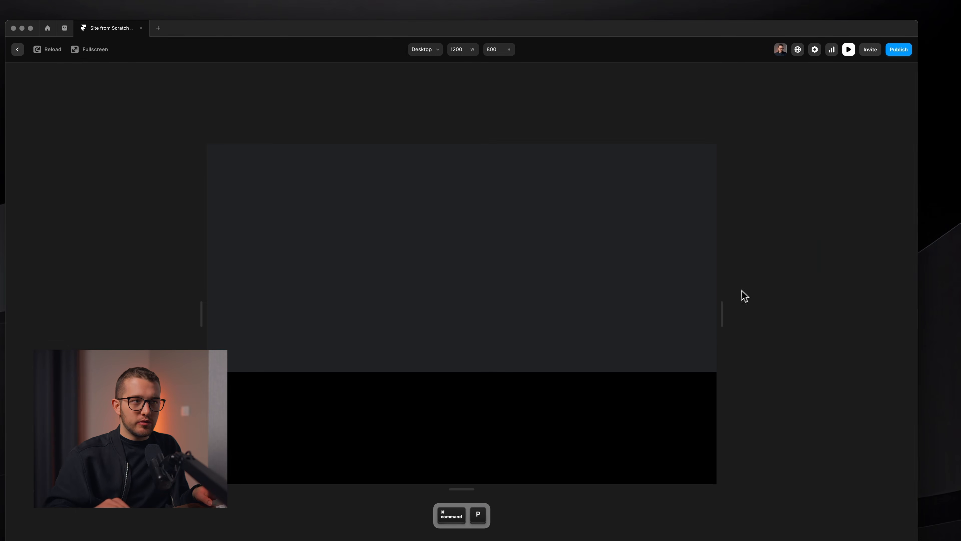
left_click_drag(725, 307, 571, 362)
key("Escape")
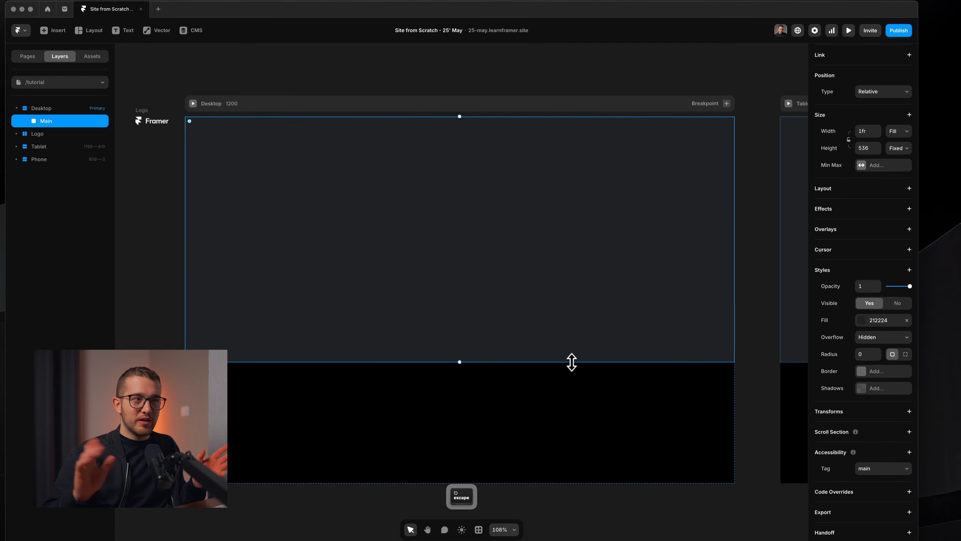
- Remove the Main frame's fill and add a stack layout to it
left_click(907, 321)
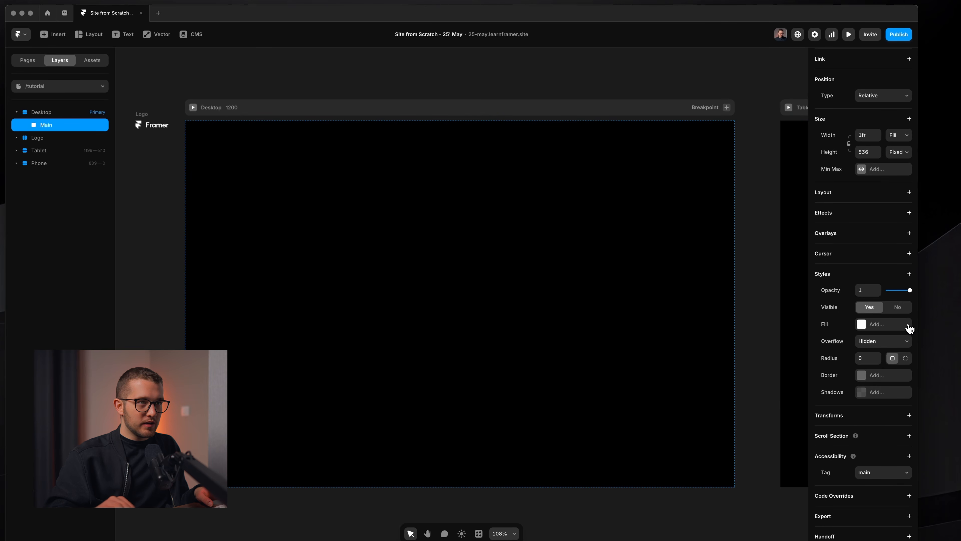
left_click(868, 194)
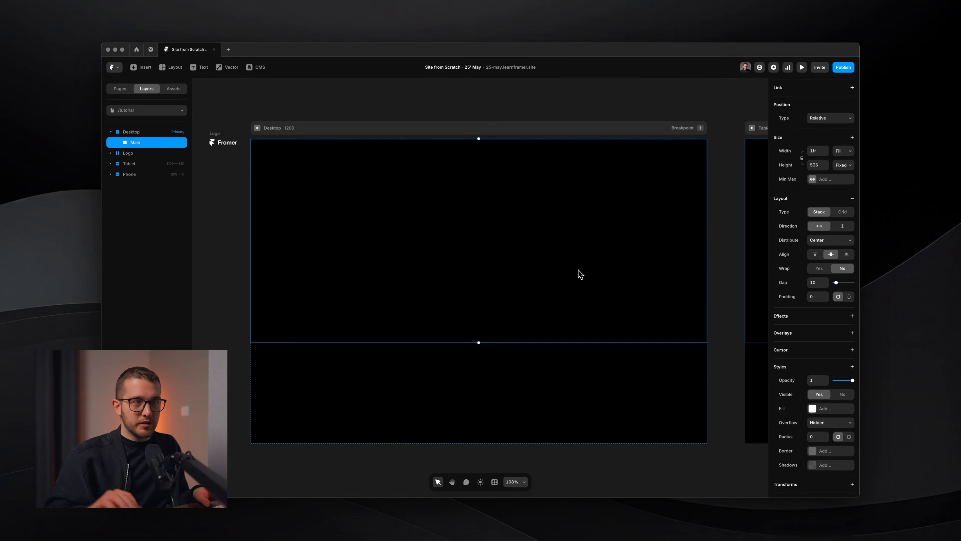
- Resize the Main frame's height freely, ending at about 964 so it extends beyond the Desktop breakpoint
mouse_move(478, 343)
left_mouse_down()
mouse_move(479, 388)
mouse_move(479, 250)
mouse_move(490, 338)
left_mouse_up()
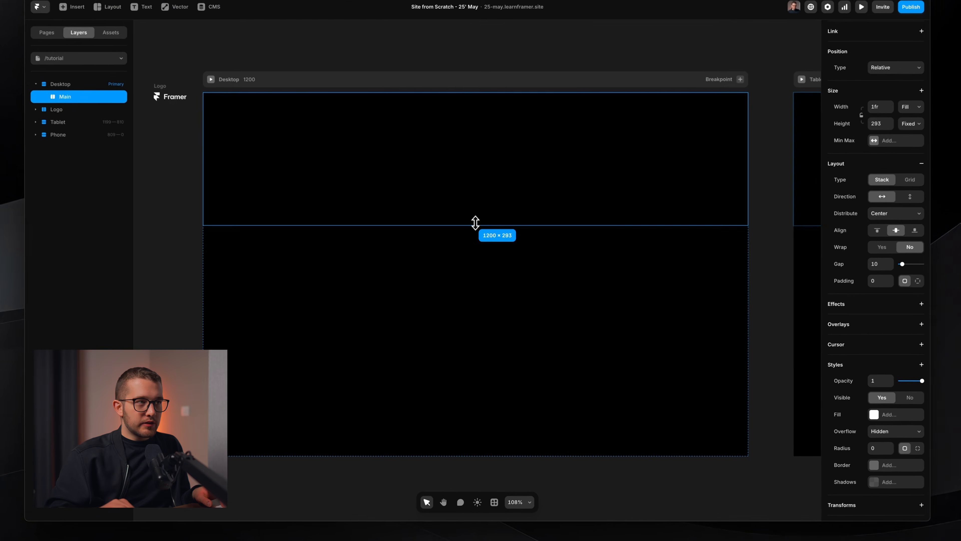
scroll(493, 309, "down", 5)
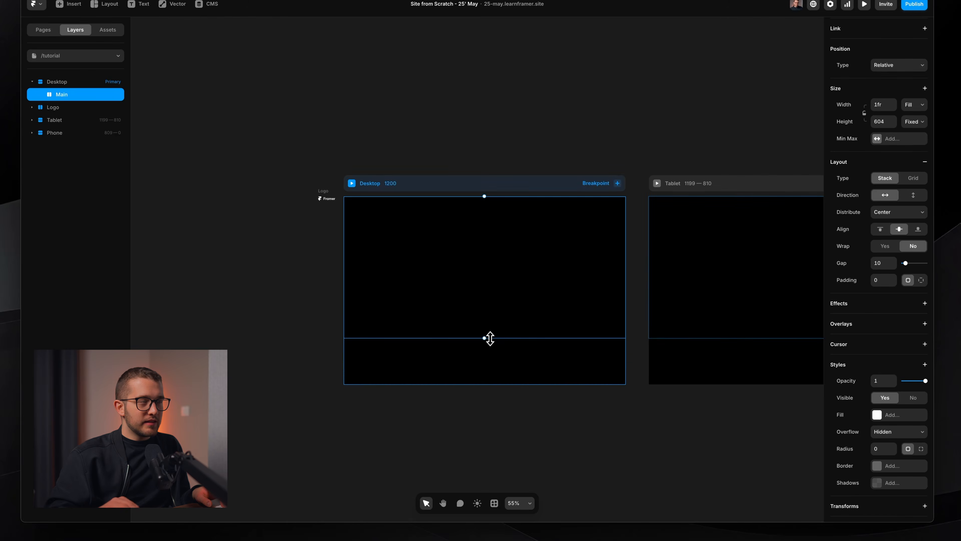
left_click(474, 187)
scroll(473, 188, "up", 3)
left_click(564, 272, "super")
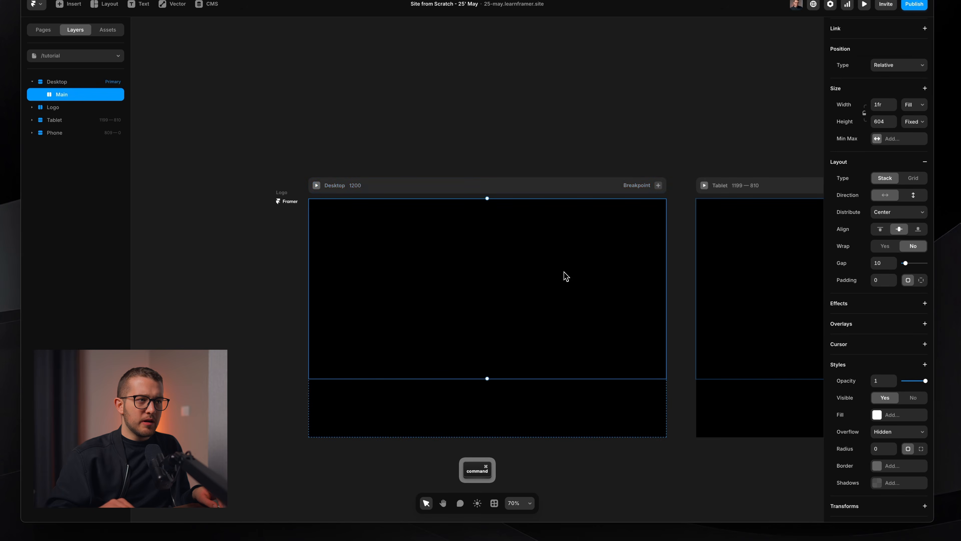
left_click_drag(490, 381, 519, 487)
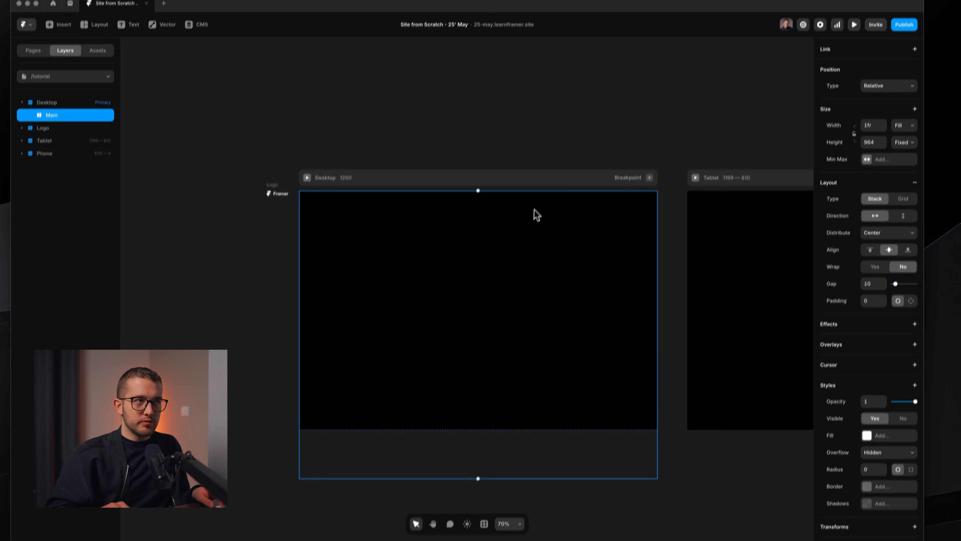
- Set the Desktop breakpoint's height to Fit and test it by resizing Main, ending at a height of about 933
left_click(552, 177)
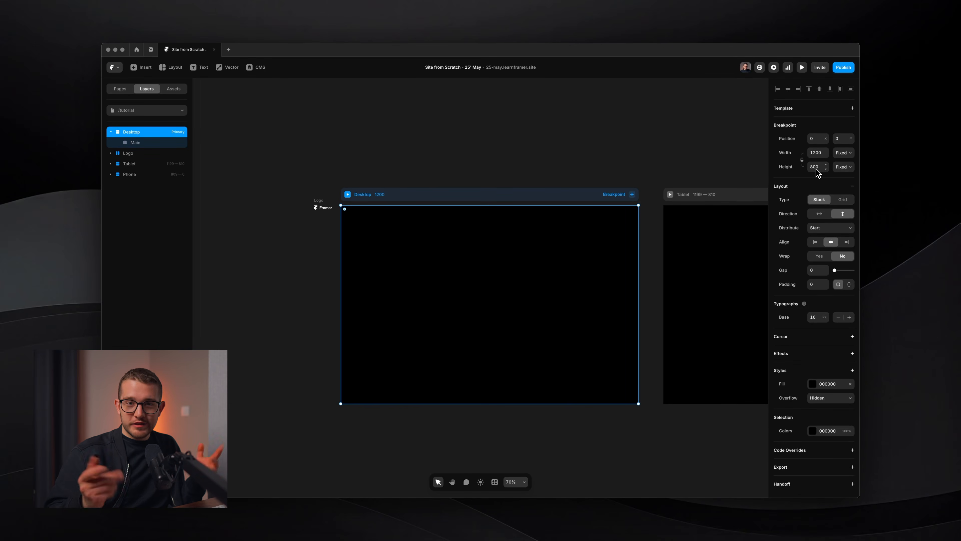
left_click(840, 168)
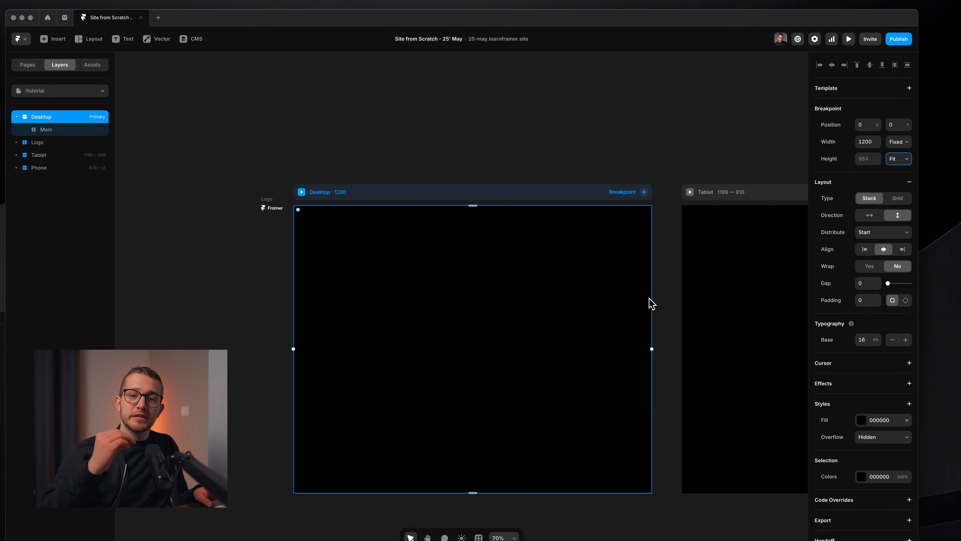
left_click(516, 346)
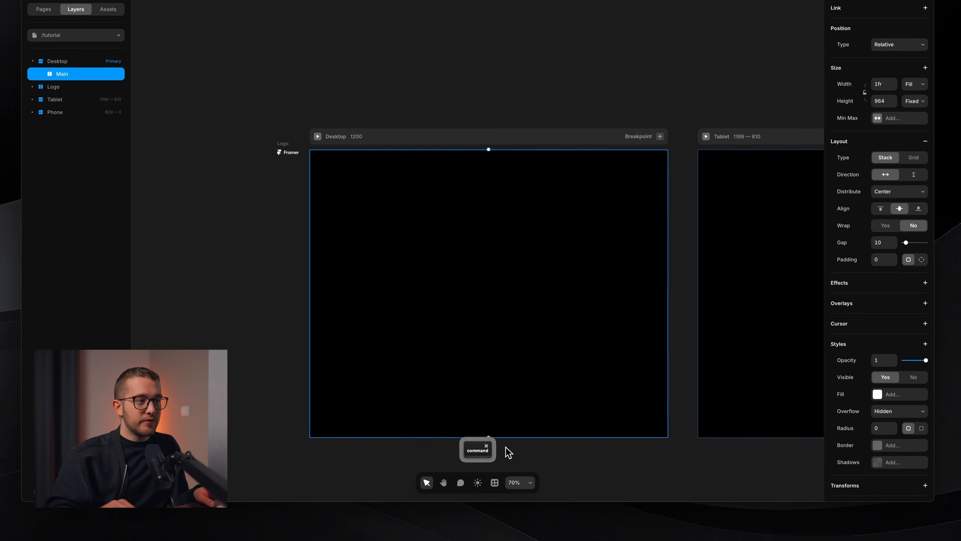
left_click_drag(491, 493, 494, 402)
left_click_drag(510, 345, 527, 365)
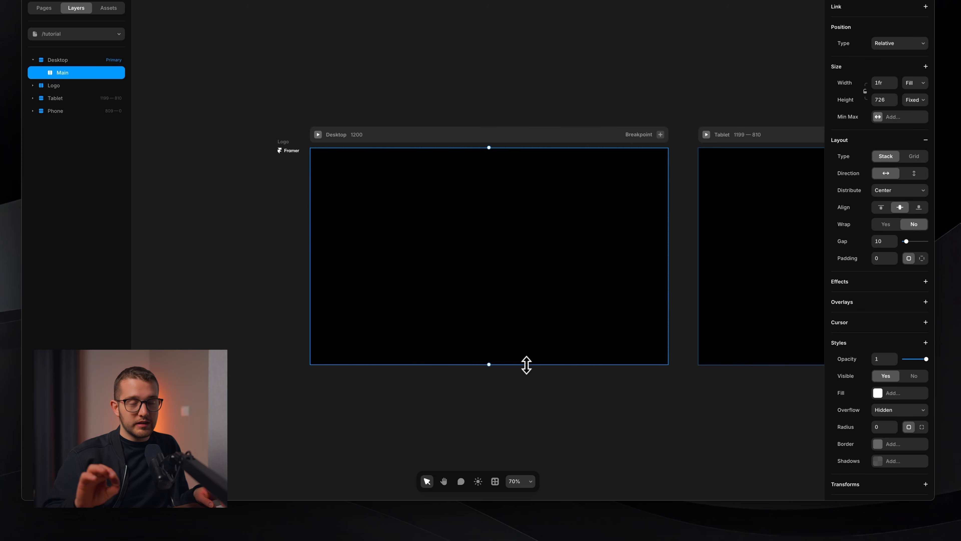
left_click_drag(509, 364, 509, 426)
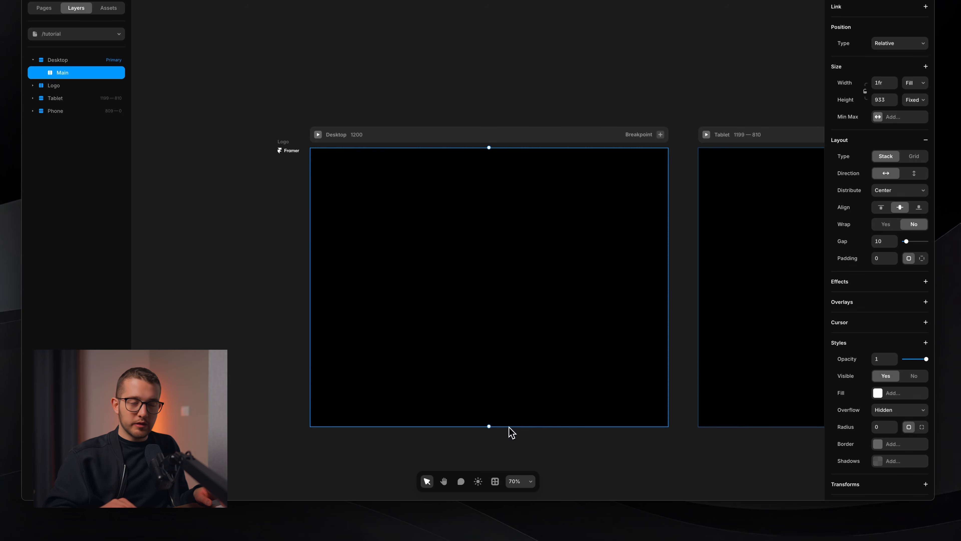
- Draw a frame about 767 by 580 inside the Main stack on the Desktop breakpoint and name it Section
key("f")
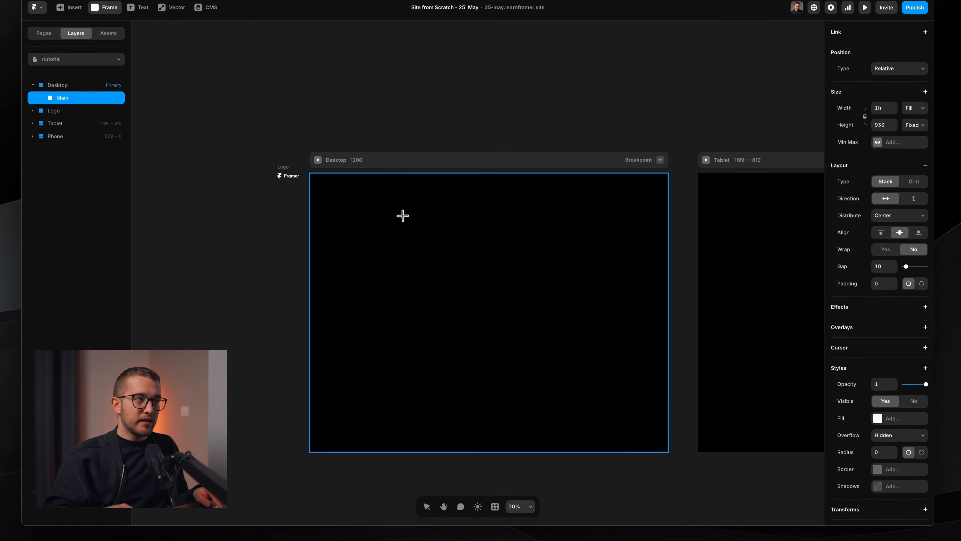
left_click_drag(395, 185, 625, 386)
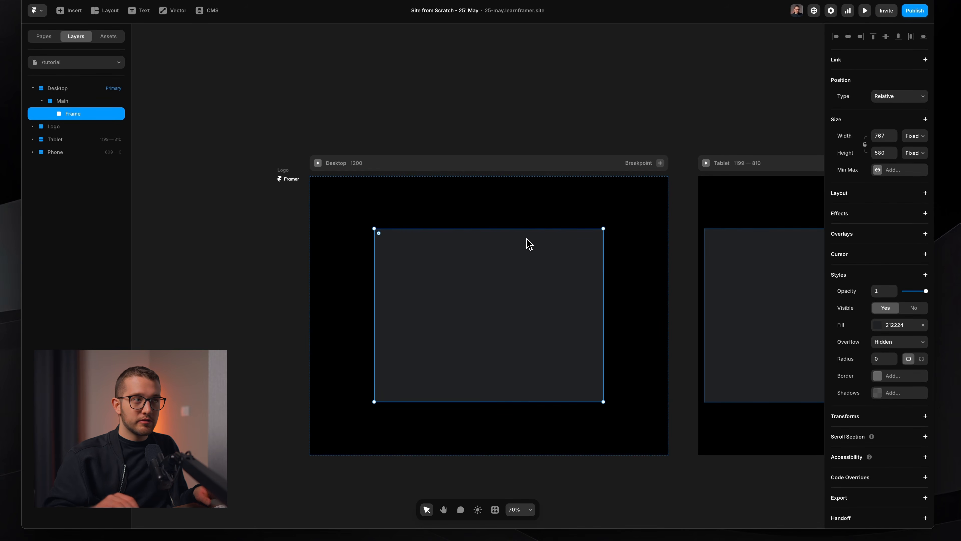
key("super+r")
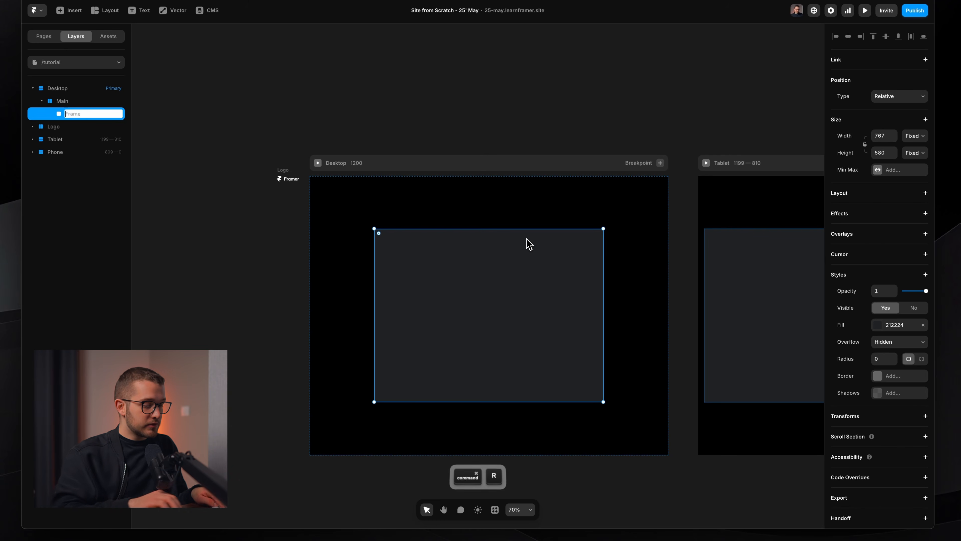
type("Section")
key("Return")
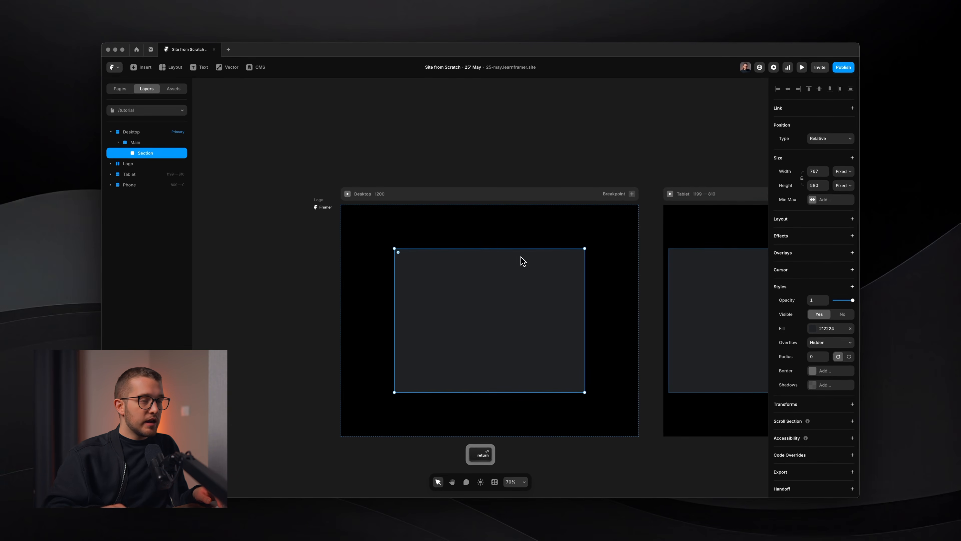
- Add an accessibility tag to the Section frame and set it to section
scroll(836, 380, "down", 1)
left_click(832, 433)
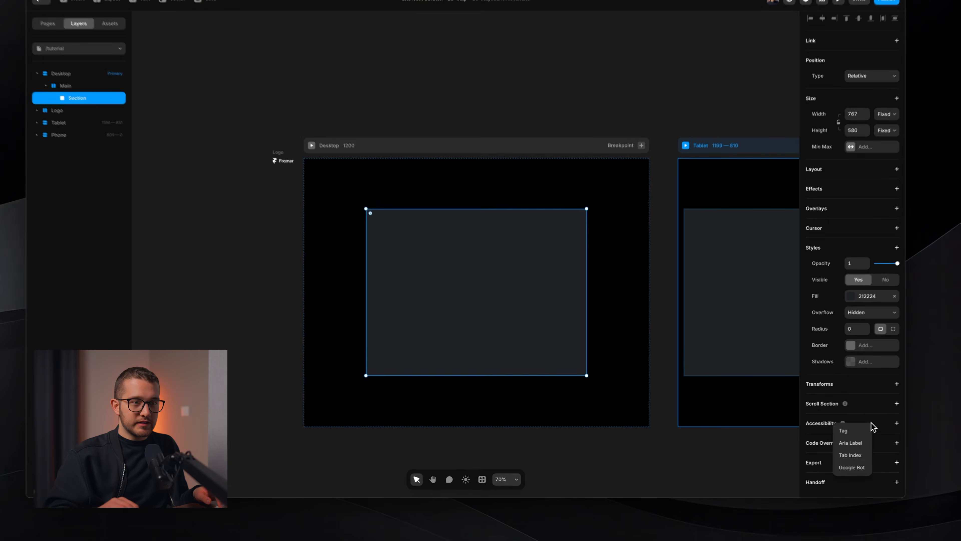
left_click(819, 442)
left_click(819, 439)
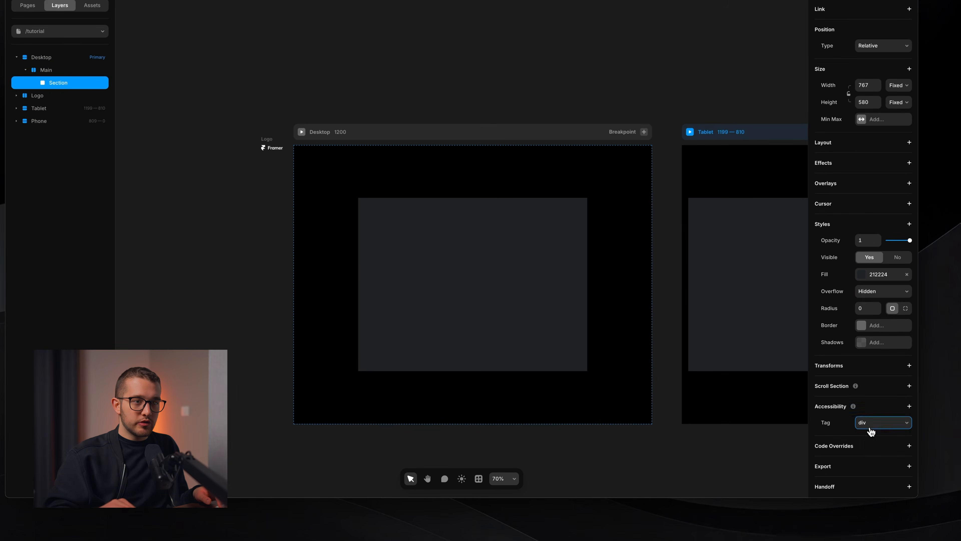
left_click(871, 431)
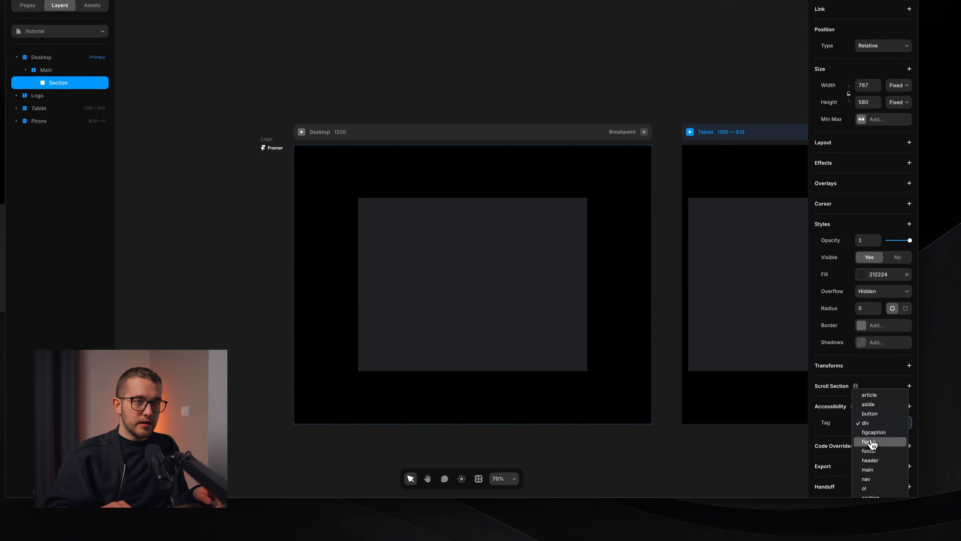
left_click(877, 498)
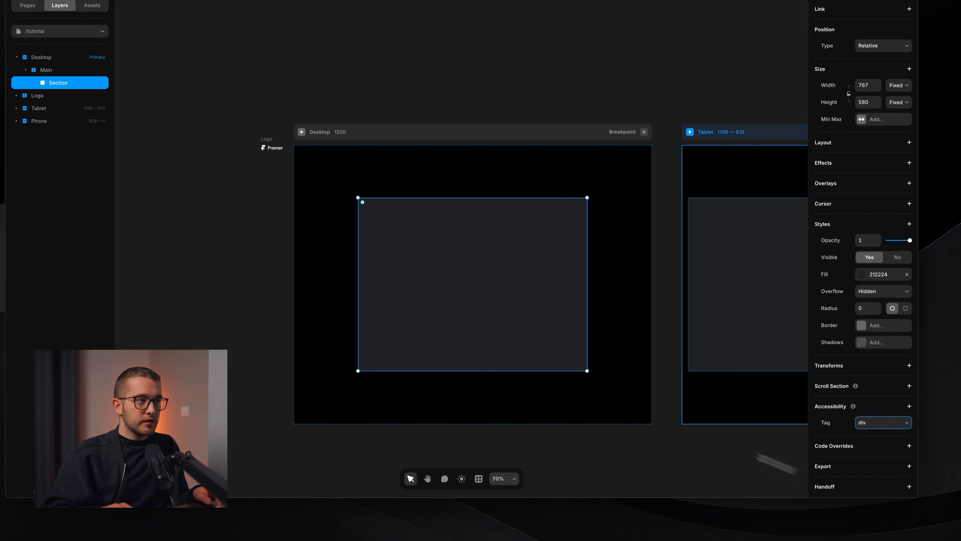
- Reduce the Main frame's height freely to about 851
left_click(626, 320)
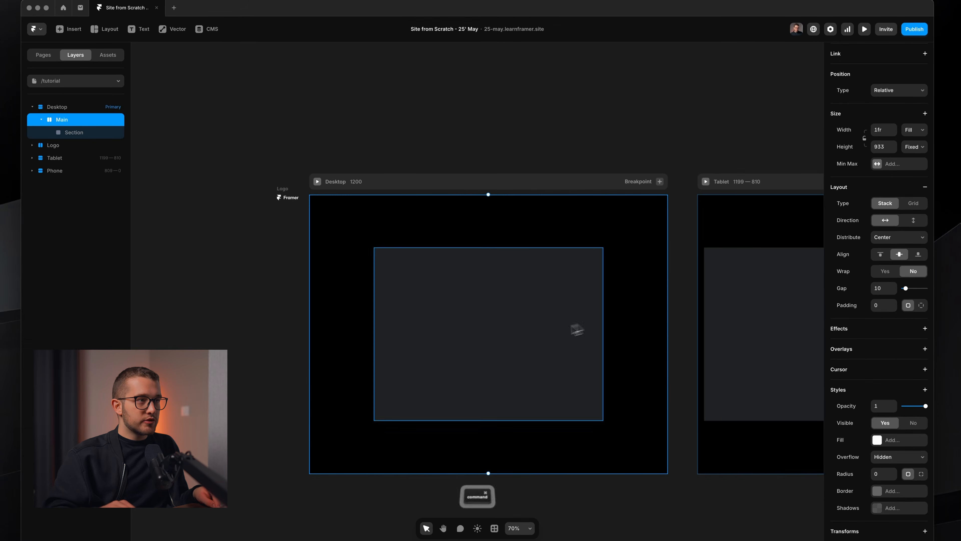
left_click(552, 331, "super")
scroll(532, 262, "up", 3)
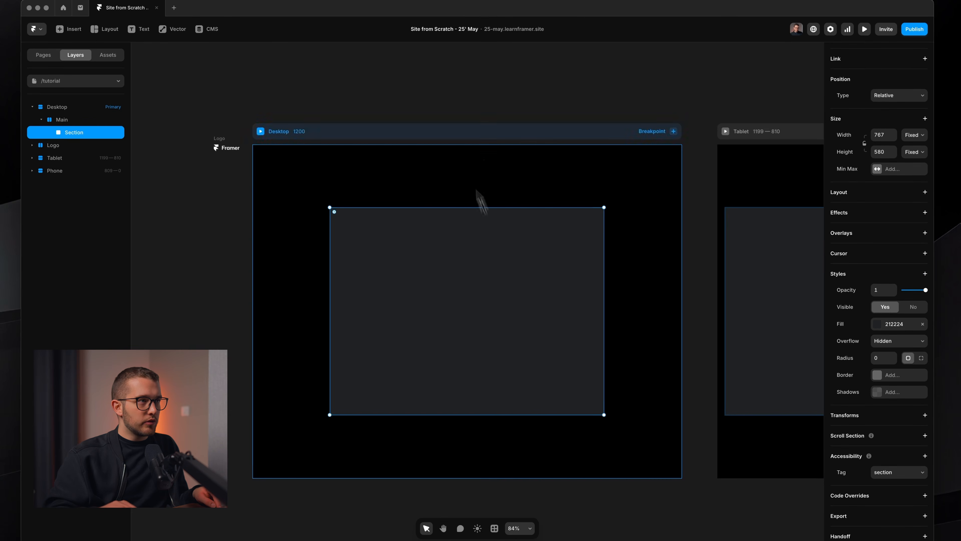
key("Escape")
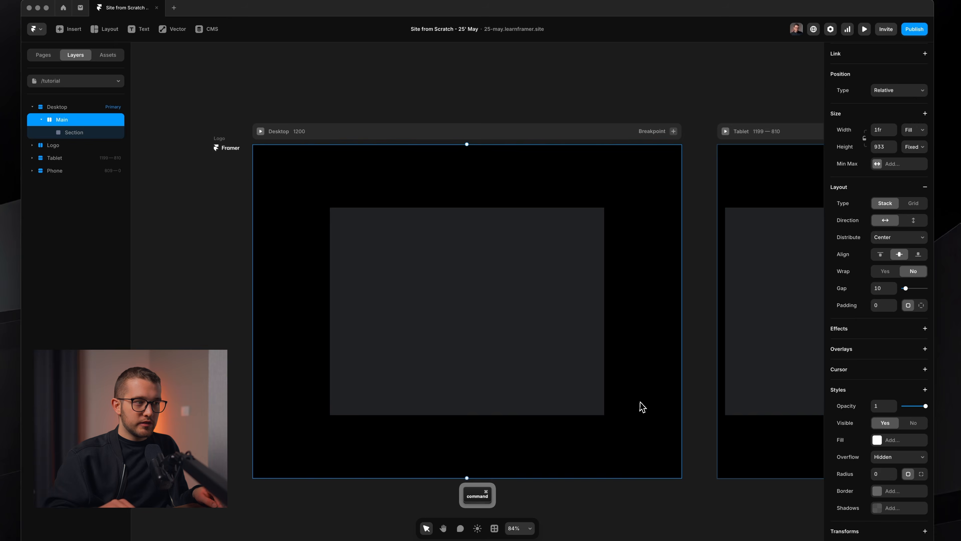
left_click_drag(516, 477, 513, 433)
left_click_drag(507, 394, 508, 399)
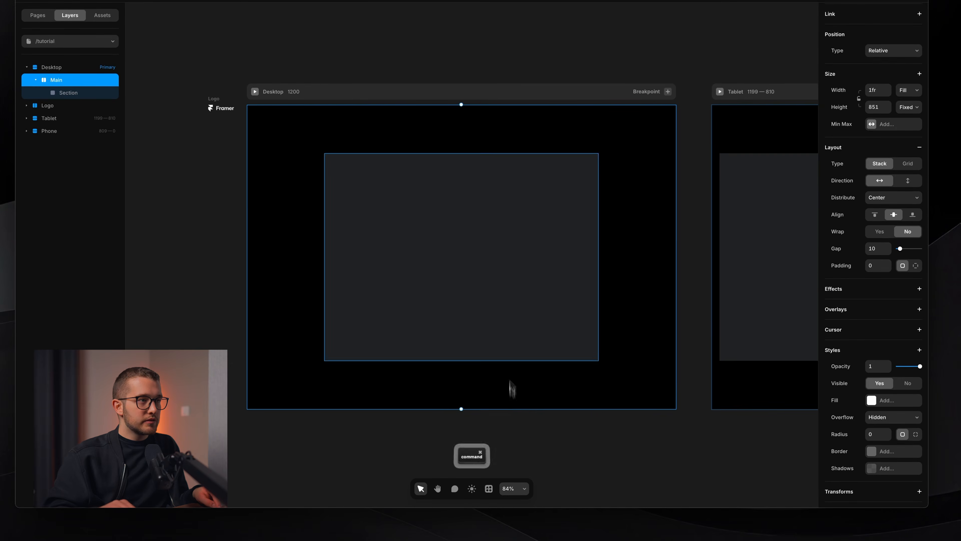
- Examine how the Section frame is nested in Main by selecting each of them in turn
left_click(559, 302, "super")
left_click(650, 216, "super")
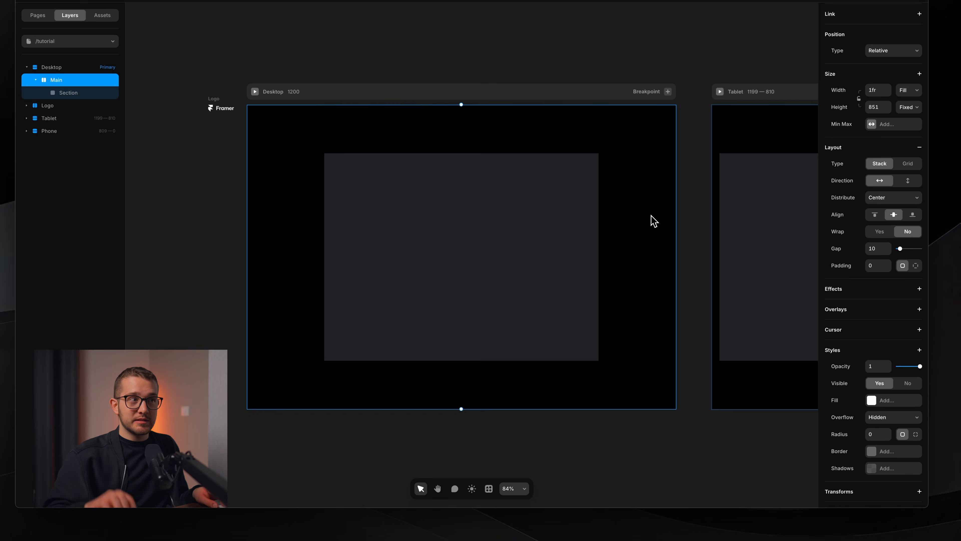
left_click(532, 268)
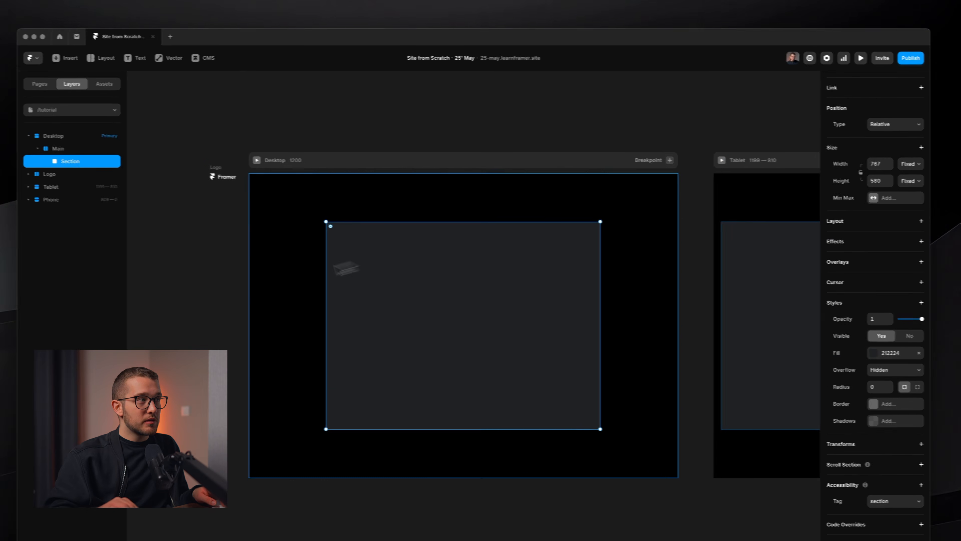
left_click(68, 149)
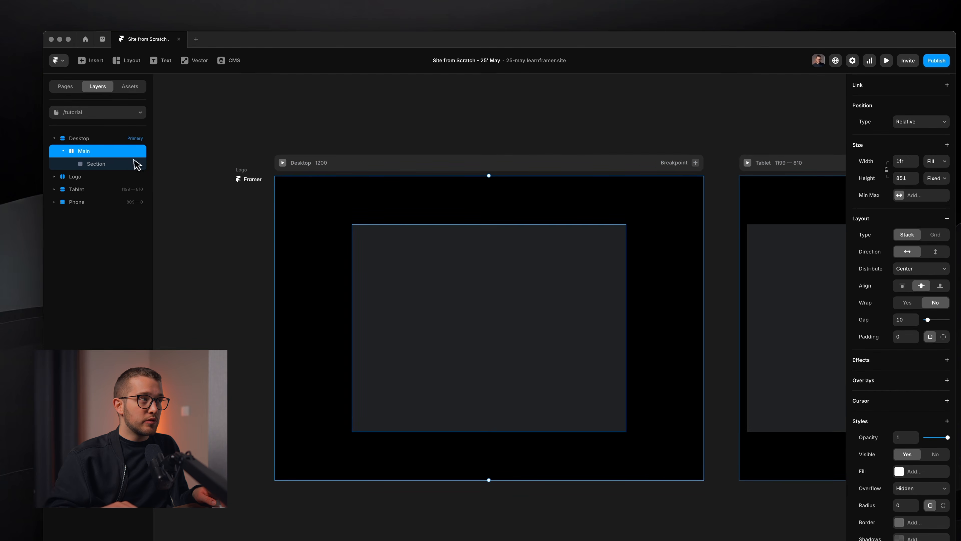
left_click(85, 163)
left_click(91, 153)
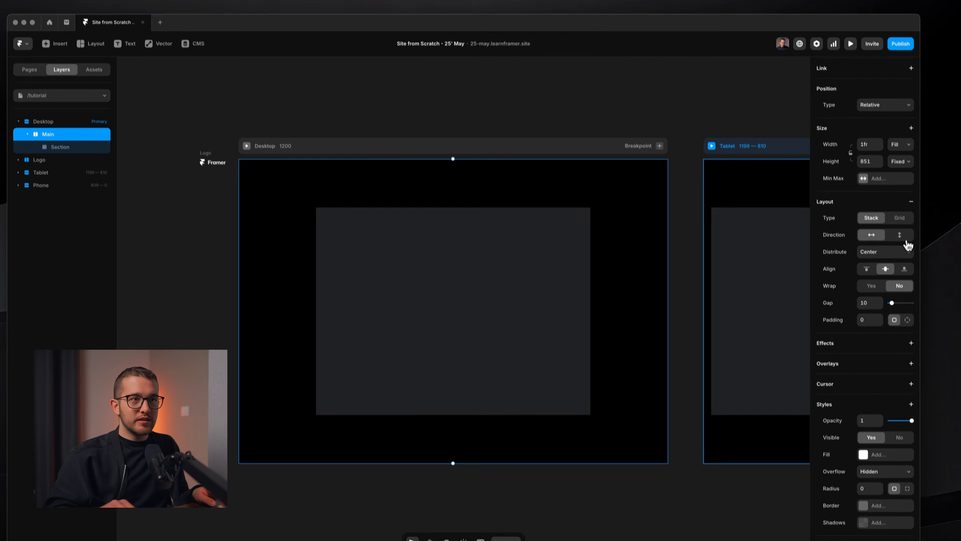
- Set Main's stack to vertical direction with Start distribution and a gap of 0
left_click(909, 255)
left_click(905, 271)
left_click(904, 269)
left_click(890, 230)
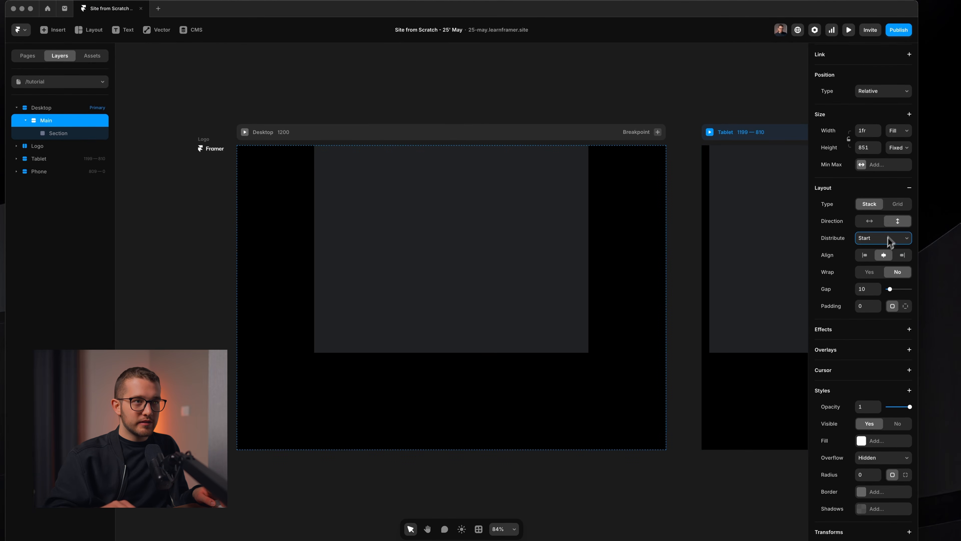
left_click(876, 291)
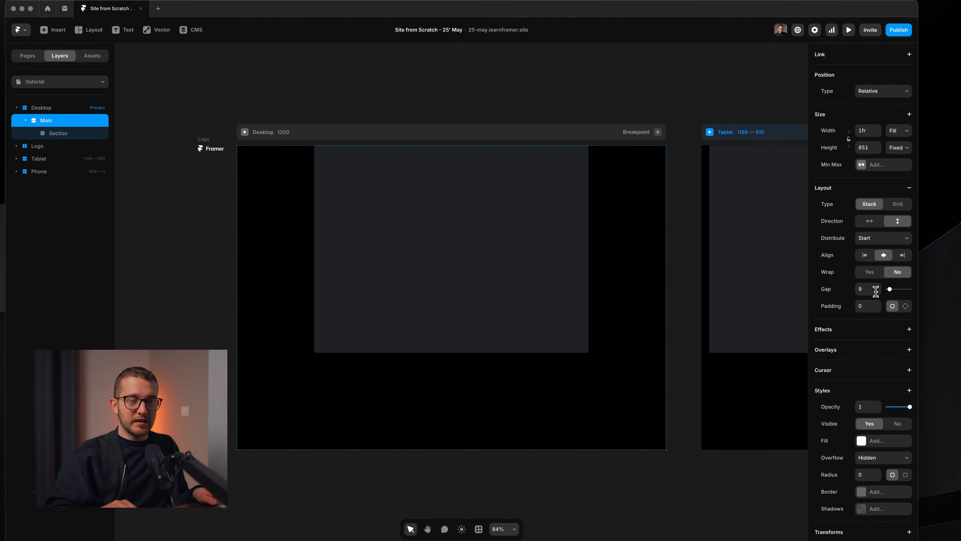
key("Return")
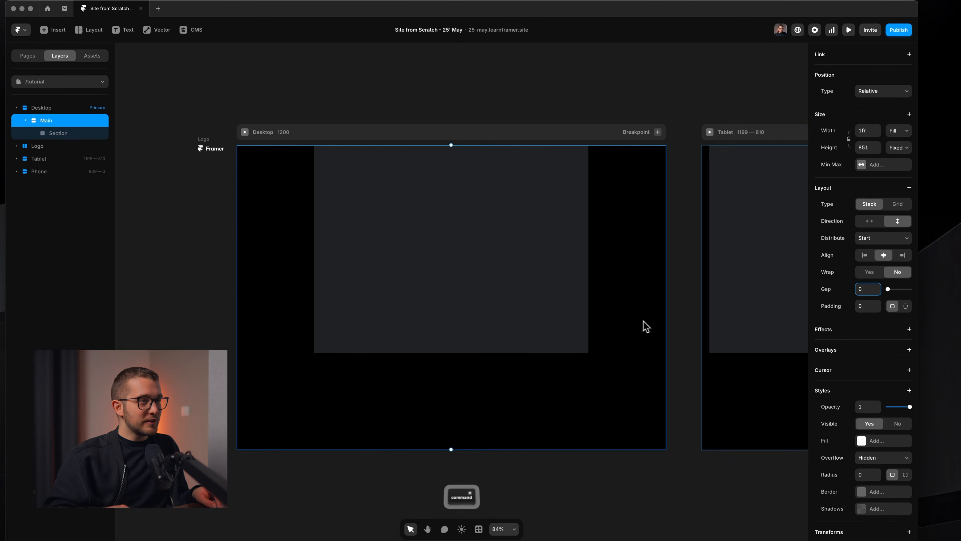
- Set the Section frame's width to Fill and add a stack layout to it
left_click(488, 297, "super")
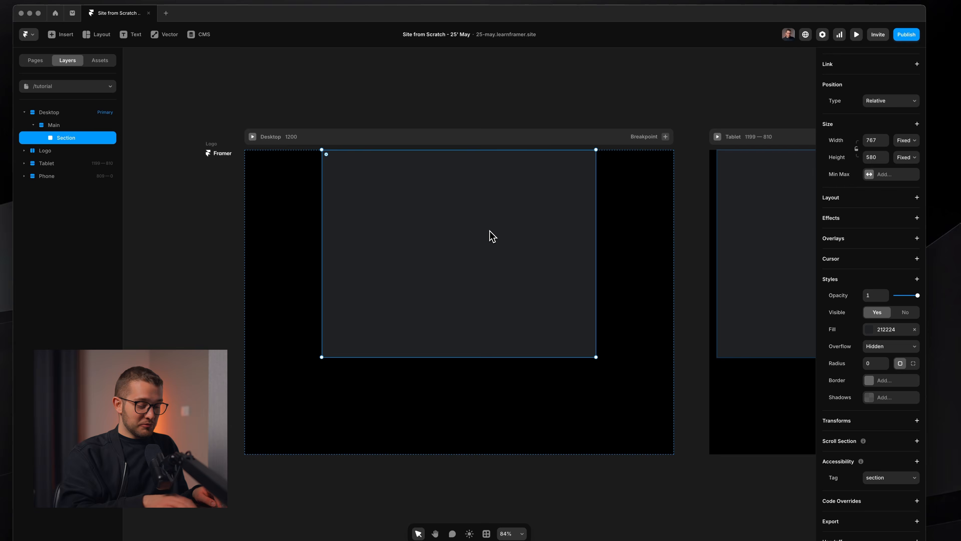
key("super+backslash")
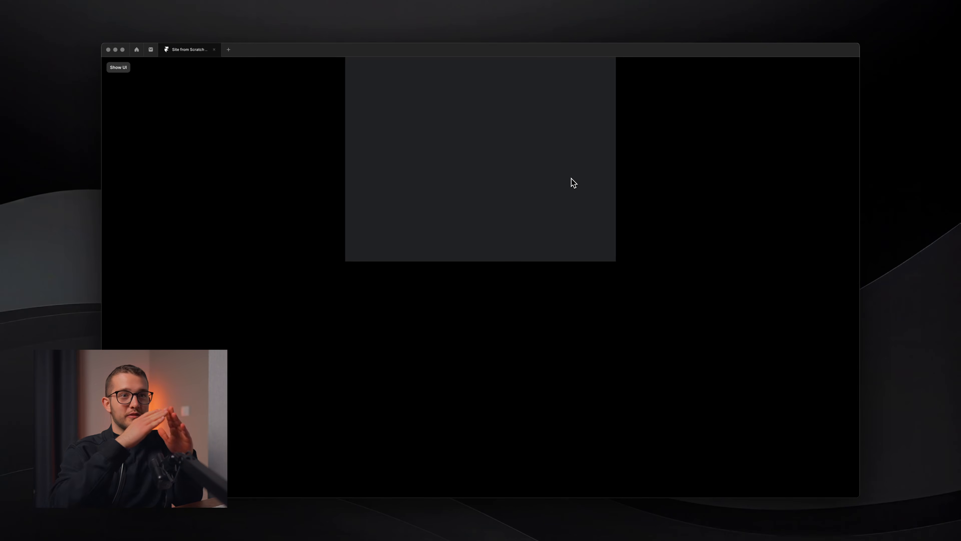
key("super+backslash")
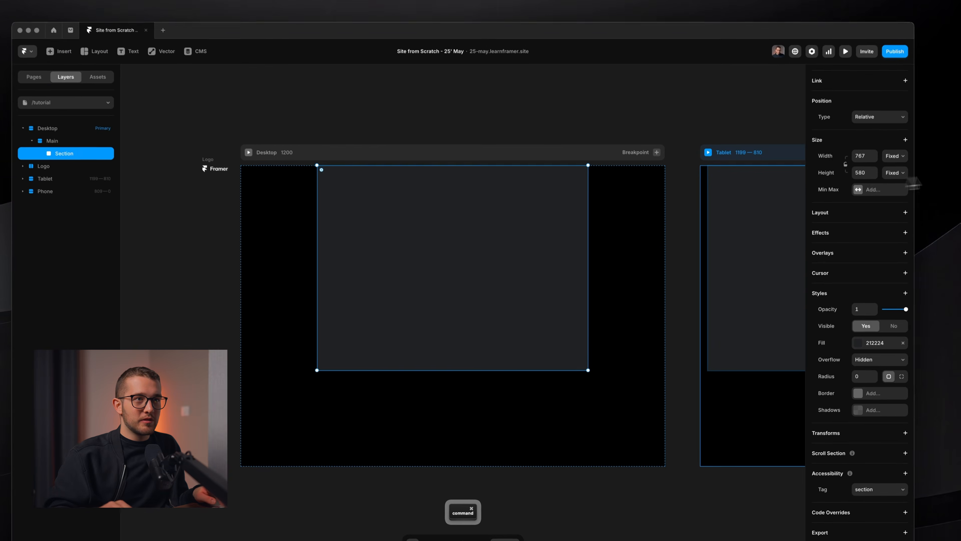
left_click(895, 156)
left_click(897, 169)
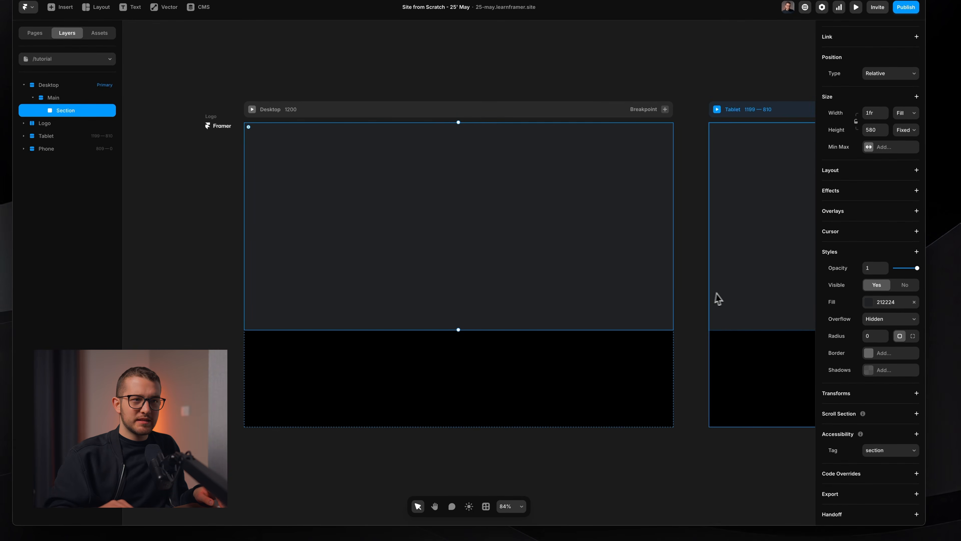
left_click(890, 201)
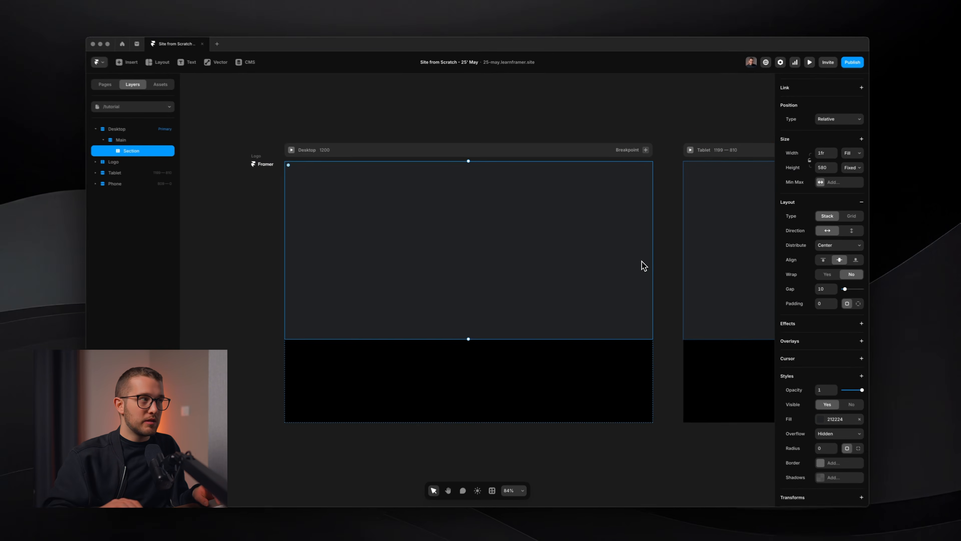
- Set the Main frame's height to Fit
left_click(507, 374)
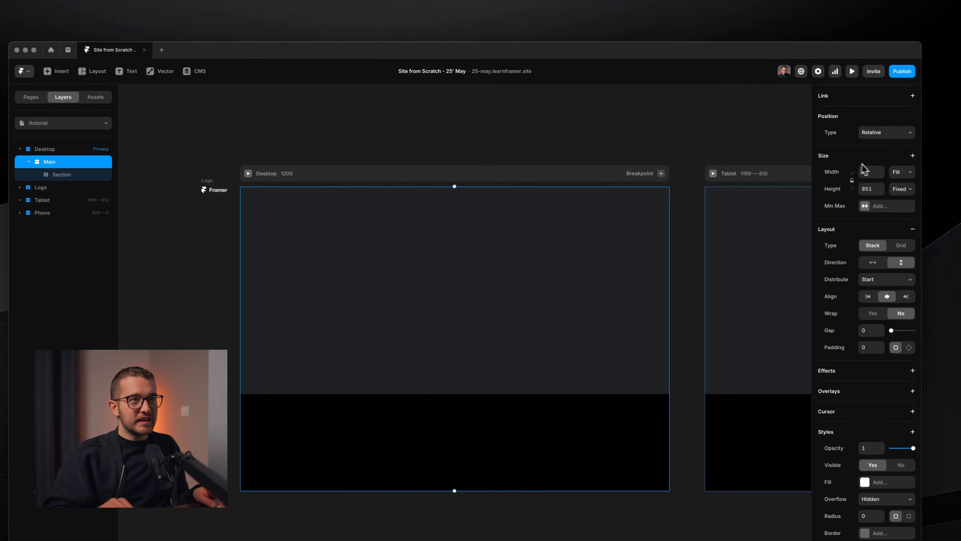
left_click(845, 164)
left_click(894, 190)
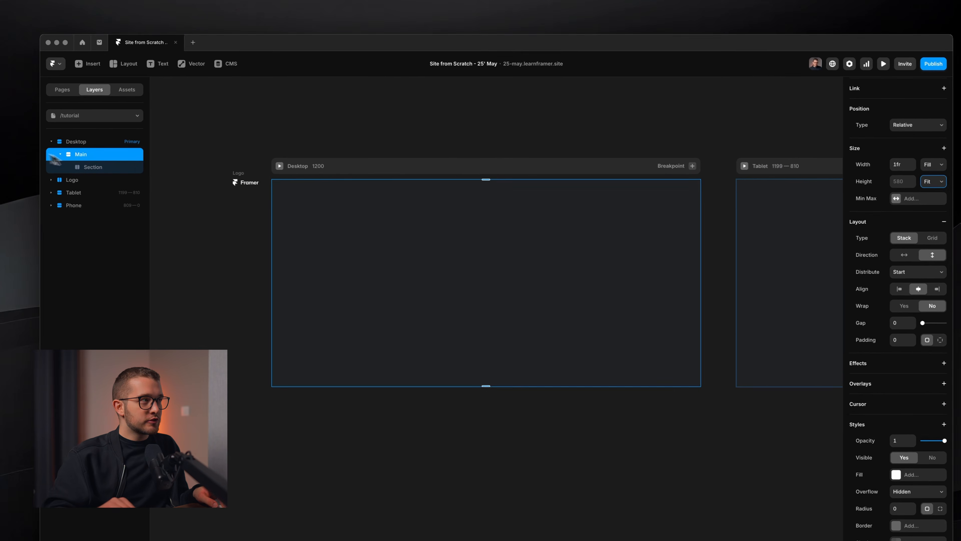
- Duplicate the Section frame four times inside Main to test its Fit height
left_click(64, 178)
key("super+d")
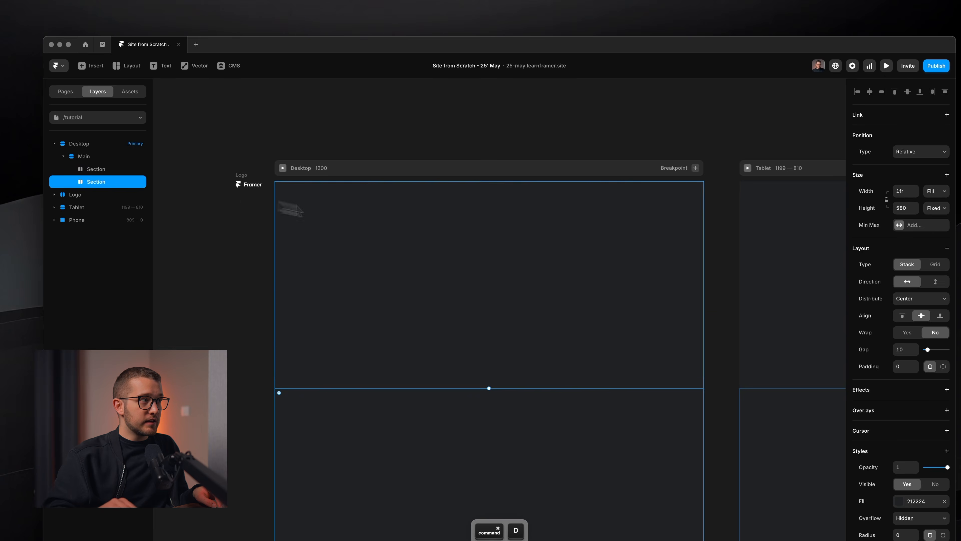
key("super+d")
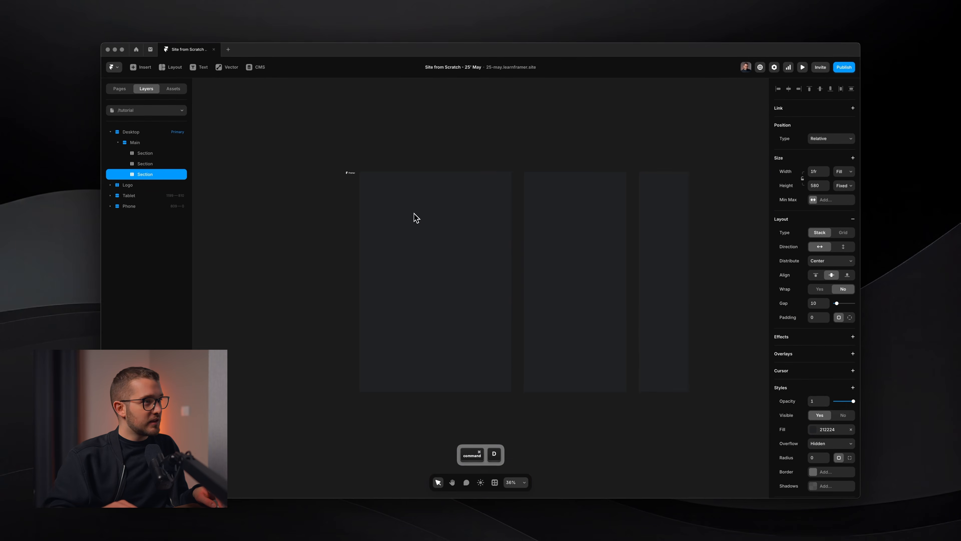
key("super+d")
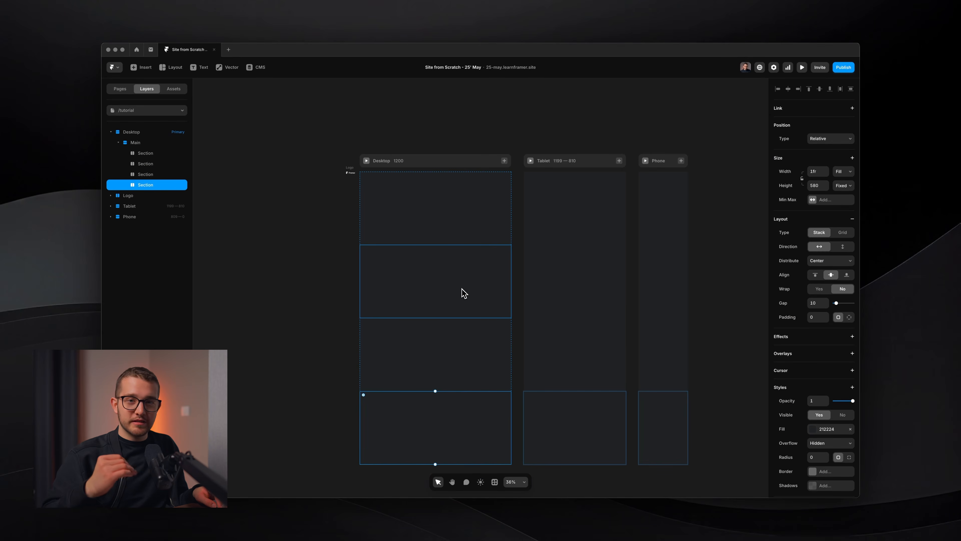
key("super+d")
key("super+minus")
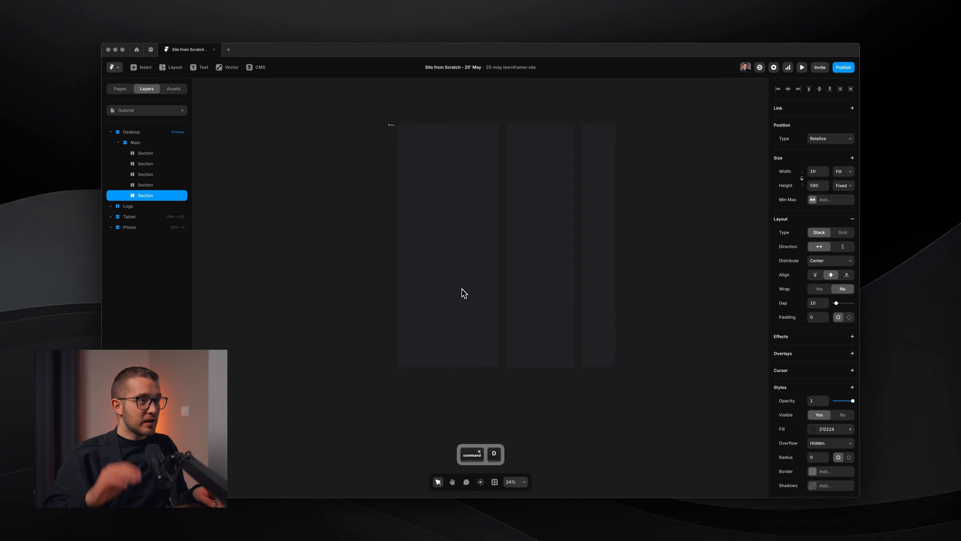
- Remove the four Section copies so that only the original frame is left in Main
key("BackSpace")
key("BackSpace")
key("BackSpace")
key("BackSpace")
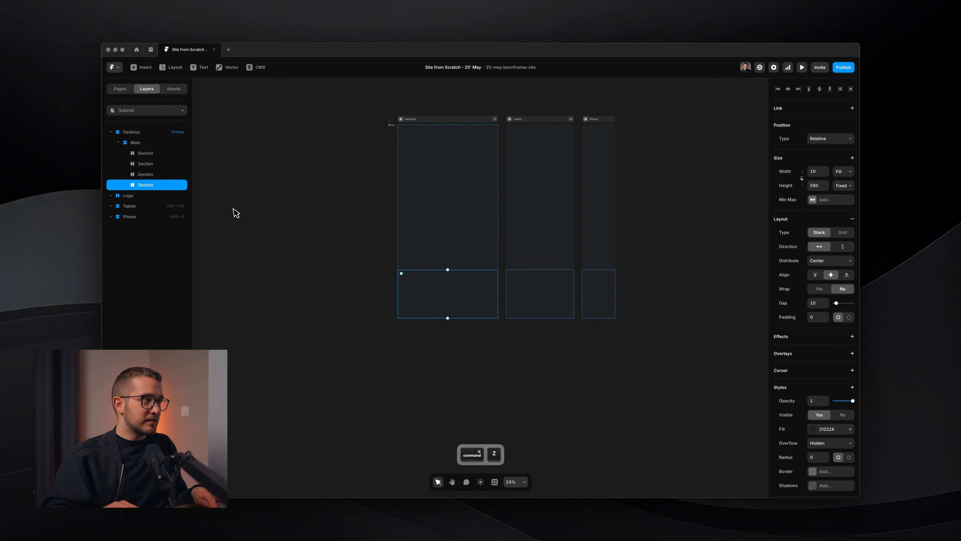
- Preview the page without the interface and outline a content area inside the section with a screenshot selection, without capturing it
scroll(435, 196, "up", 2)
key("super+p")
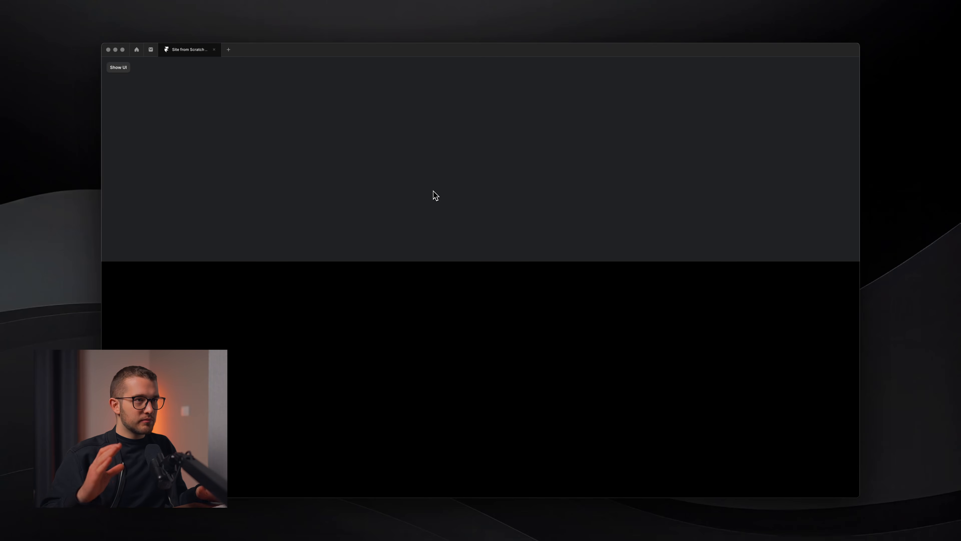
key("super+shift+4")
left_click_drag(330, 64, 534, 255)
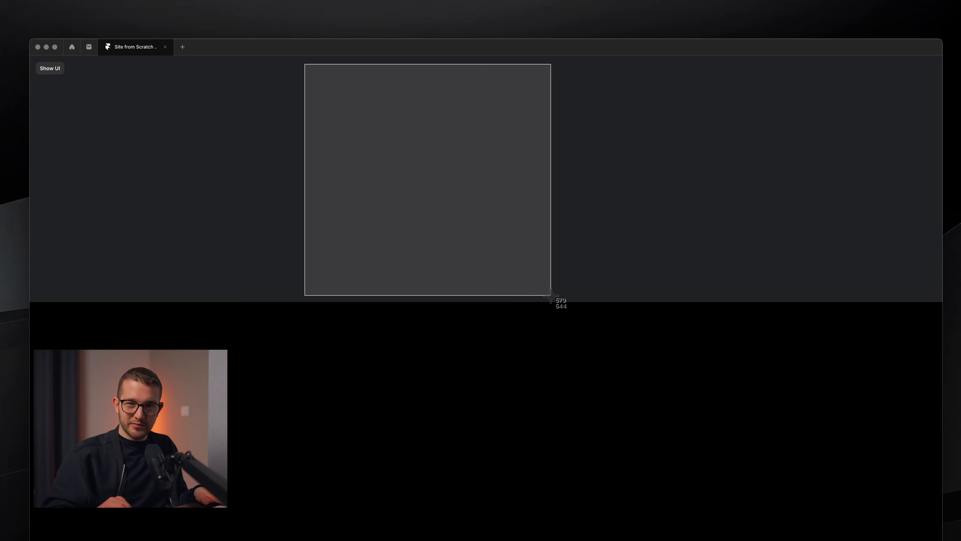
key("Escape")
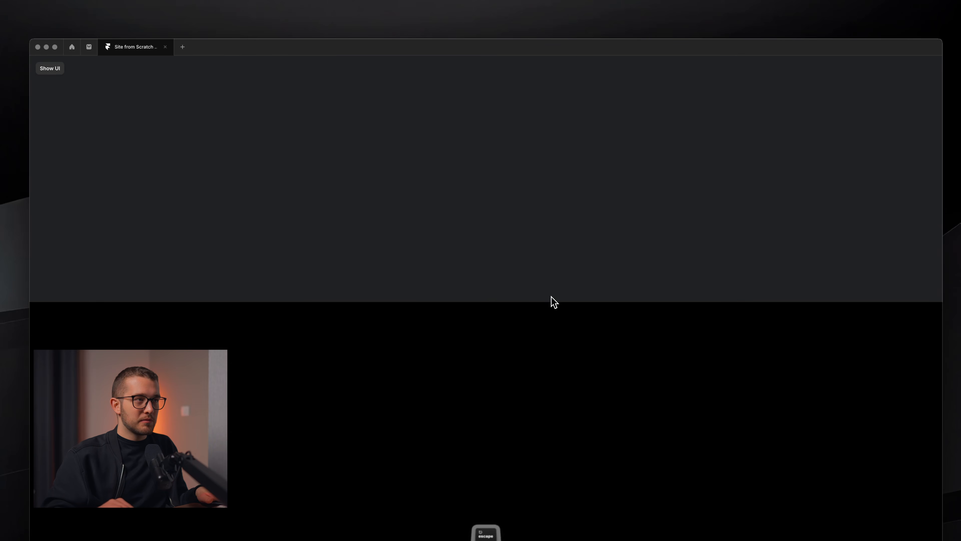
scroll(486, 251, "right", 2)
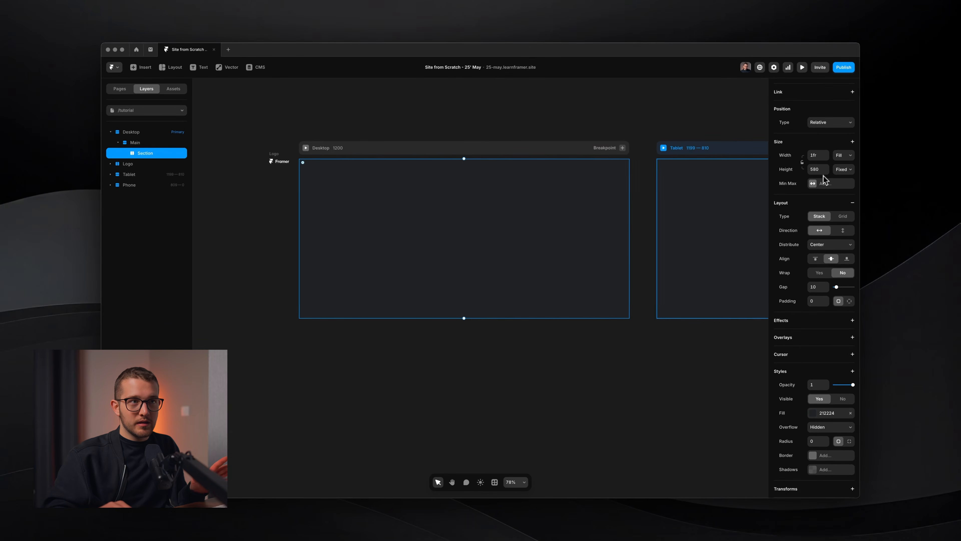
- Preview the page without the interface and outline a tall content area extending below the fixed-height section with a screenshot selection
left_click(822, 182)
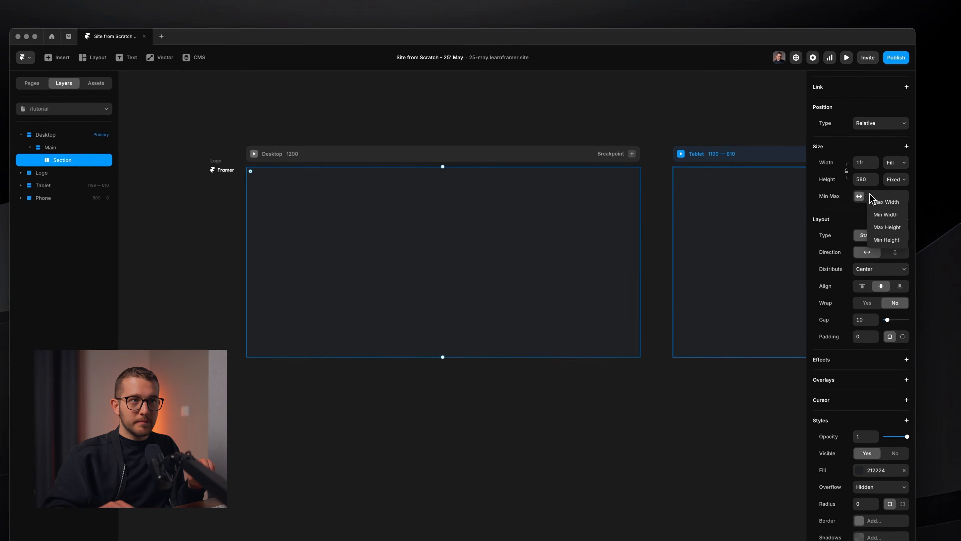
left_click(817, 184)
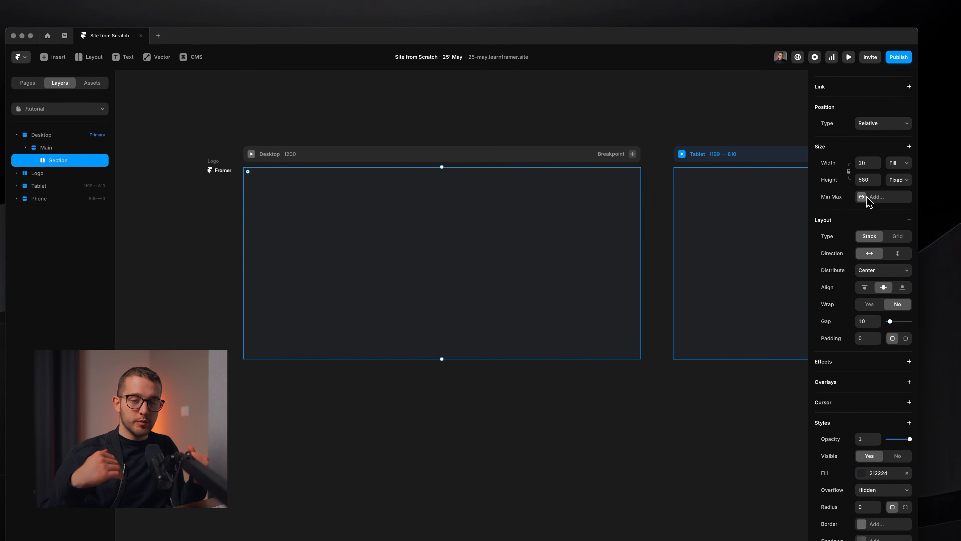
key("super+p")
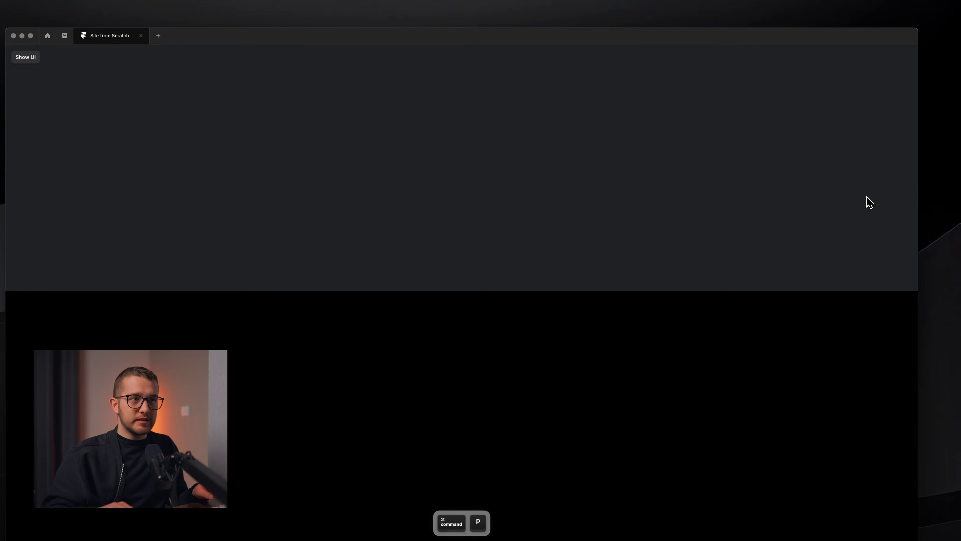
key("shift+super+4")
left_click_drag(235, 45, 613, 526)
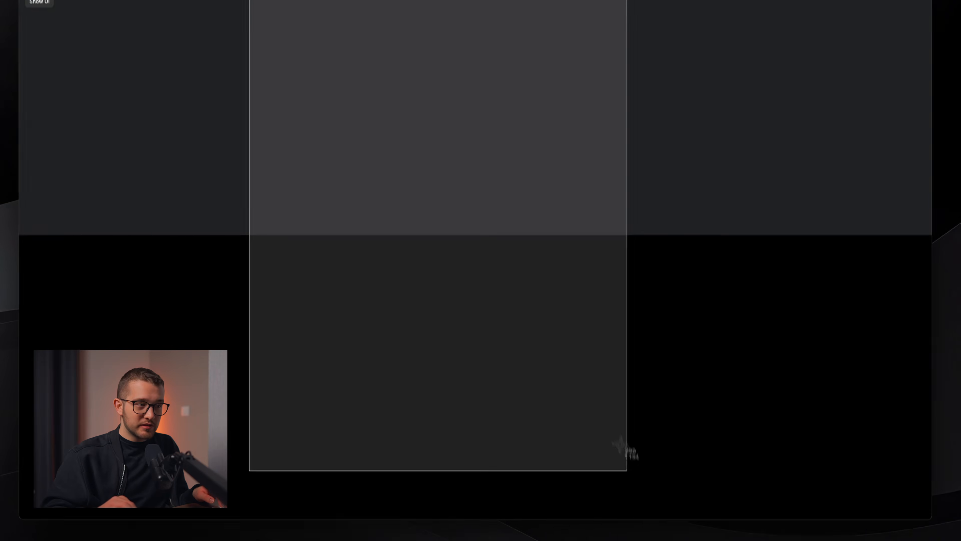
left_click_drag(620, 445, 628, 489)
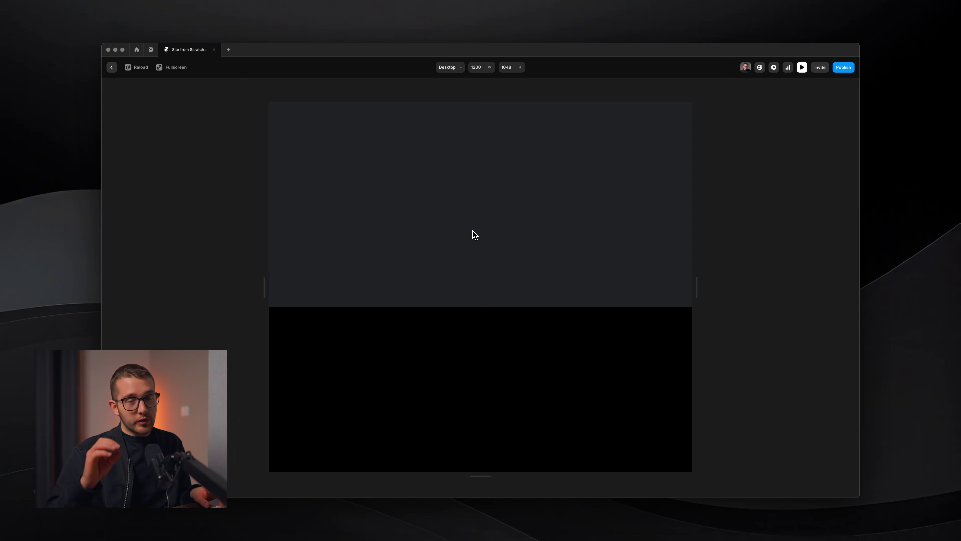
- Outline a narrow content area over the framed desktop preview, and resize the preview's height to check the fixed-height section
key("shift+super+4")
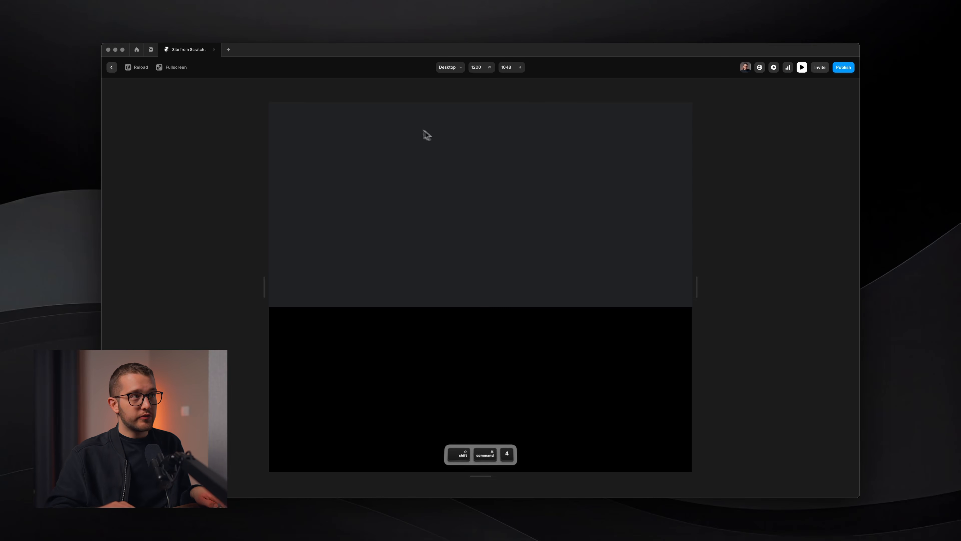
left_click_drag(405, 100, 520, 359)
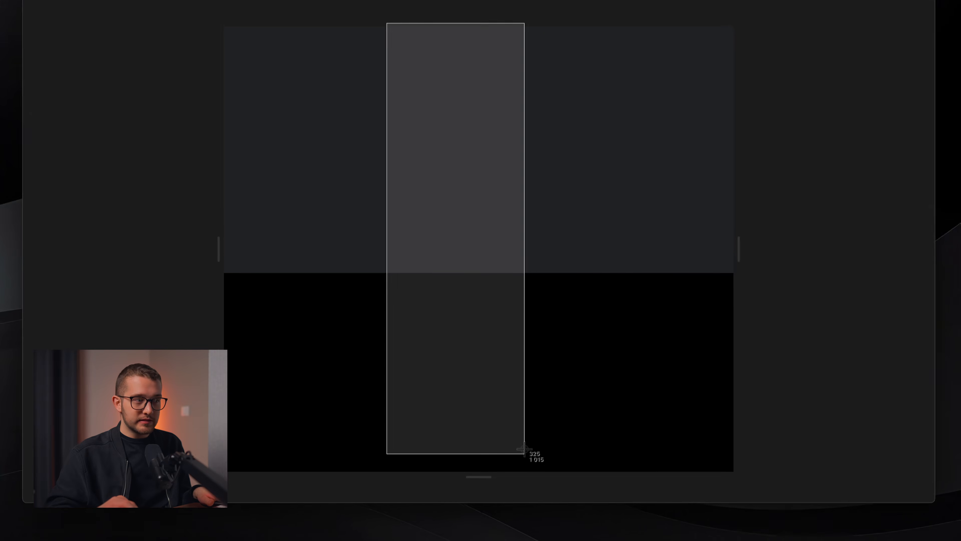
key("Escape")
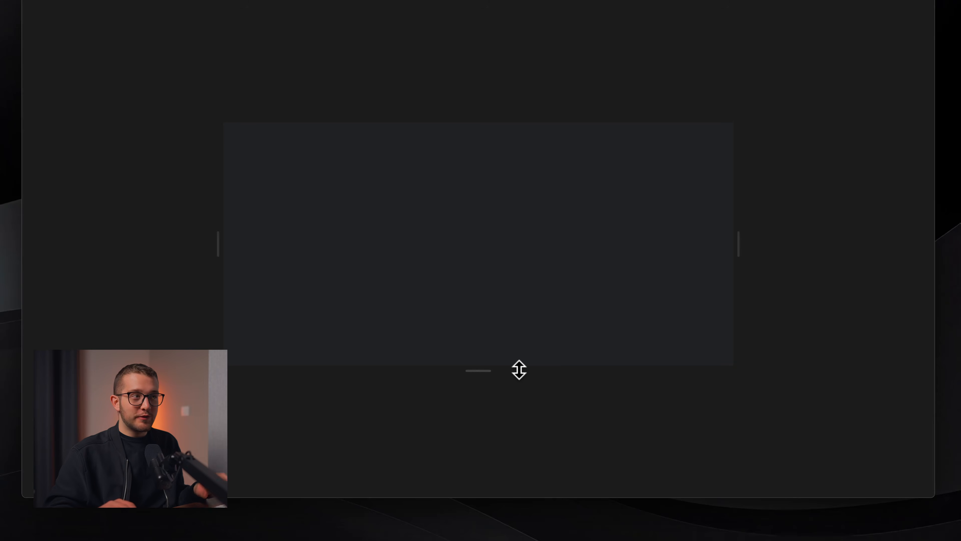
left_click_drag(519, 370, 518, 496)
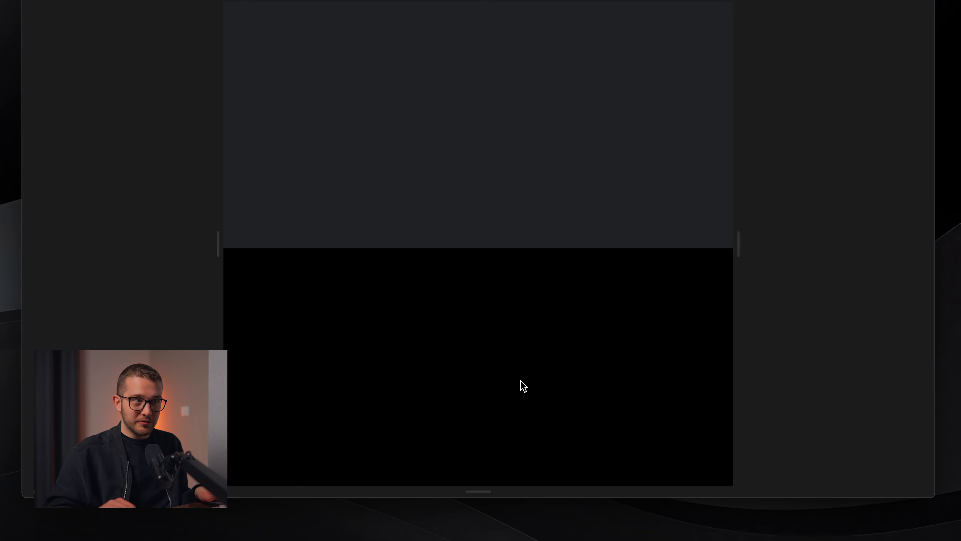
key("Escape")
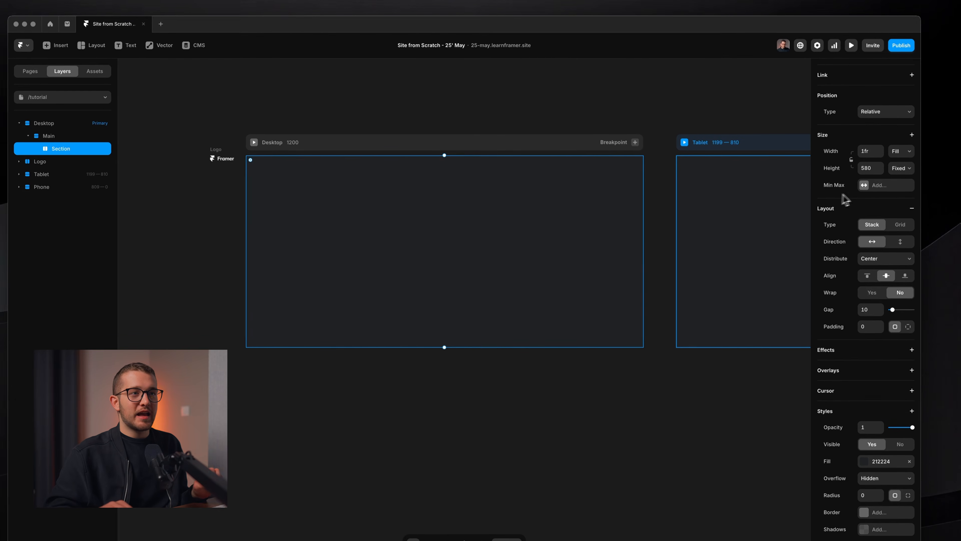
- Add a minimum height to the Section frame and set it to 100vh using the Viewport unit
left_click(863, 206)
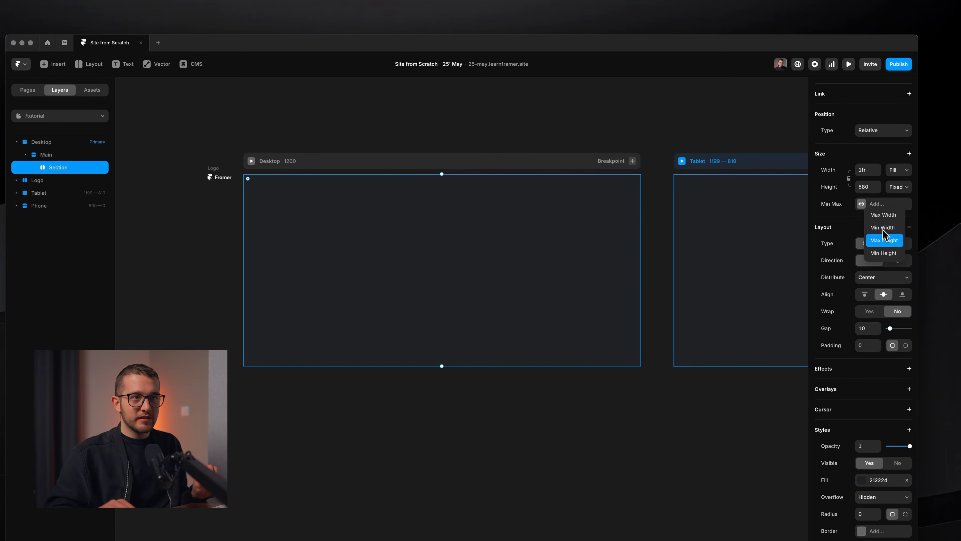
left_click(883, 249)
left_click(899, 204)
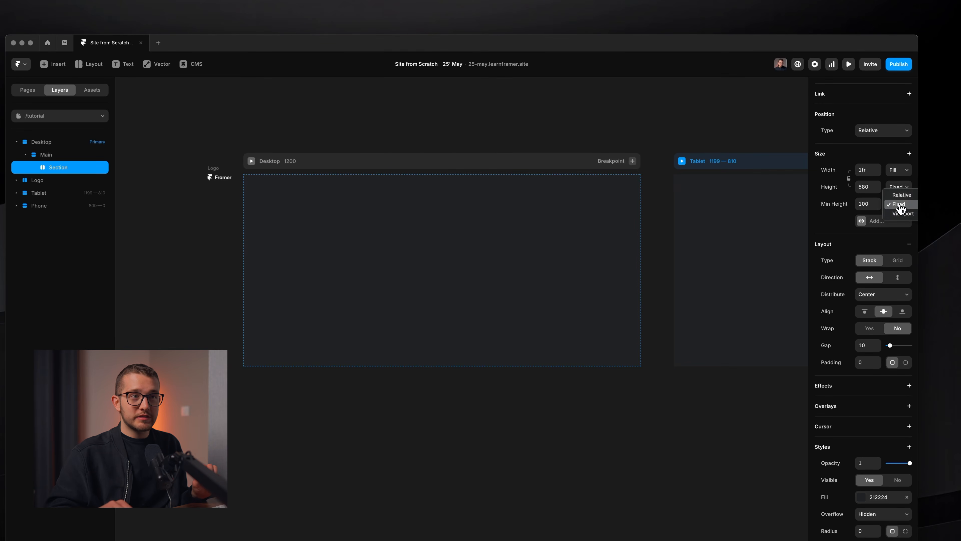
left_click(903, 215)
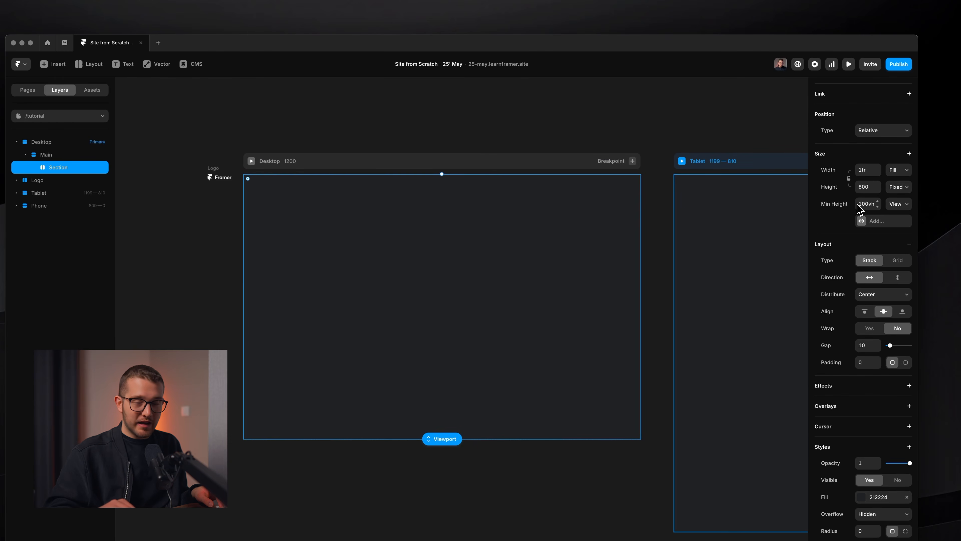
- Preview the Desktop breakpoint and change the preview's height to test how the section follows the viewport
left_click(563, 171)
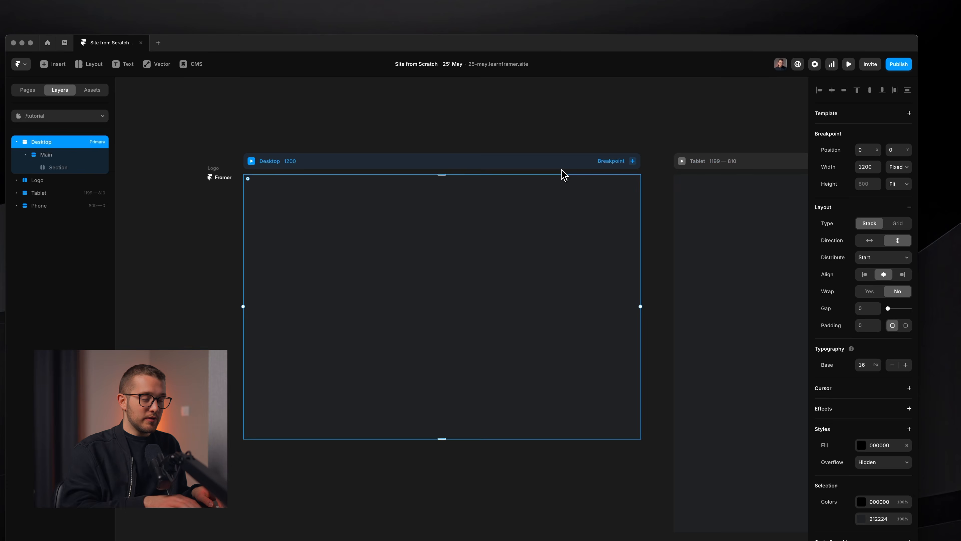
key("super+p")
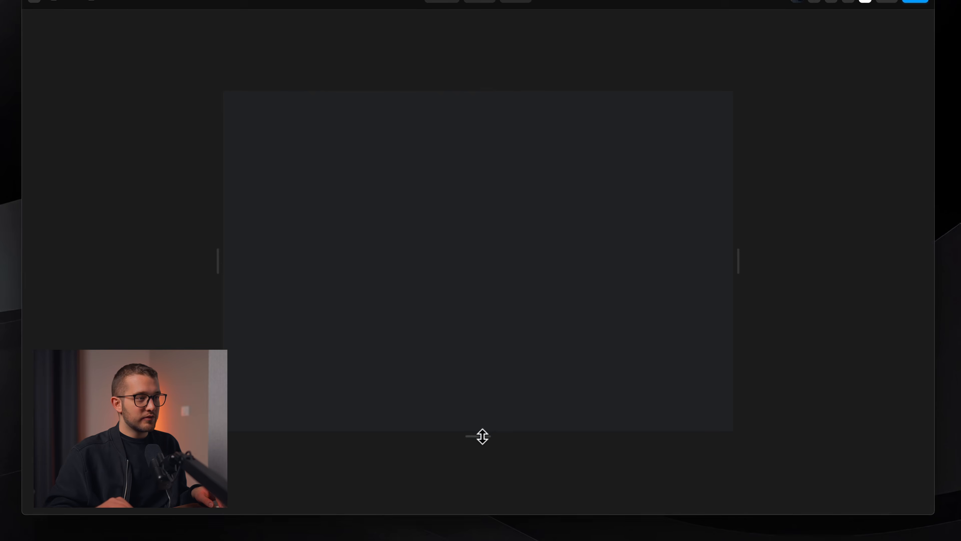
left_click_drag(466, 504, 478, 329)
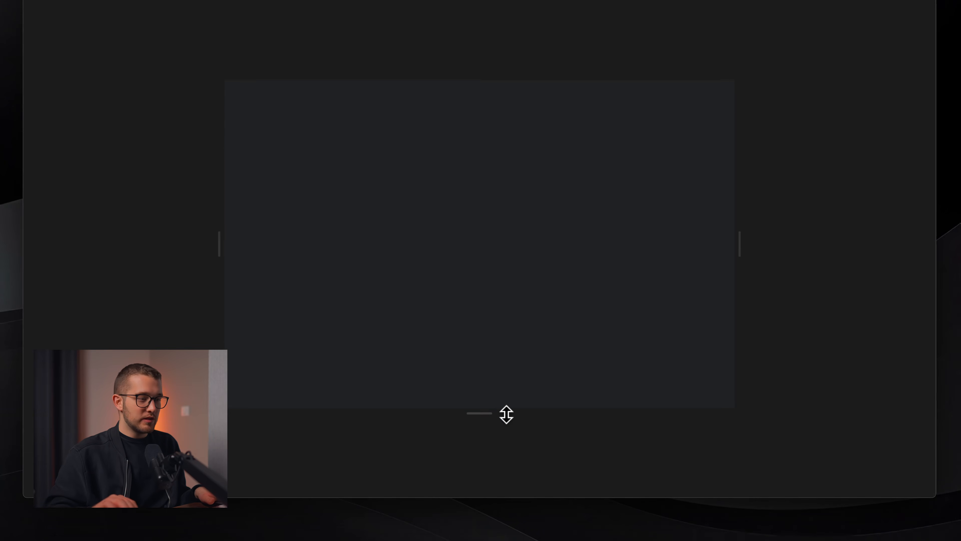
key("Escape")
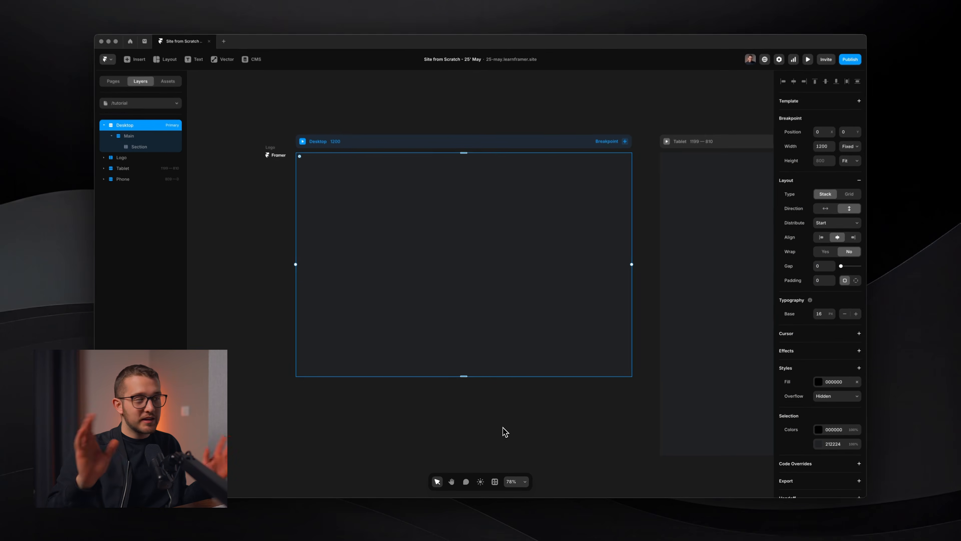
- Remove the 212224 fill from the Section frame
left_click(473, 290)
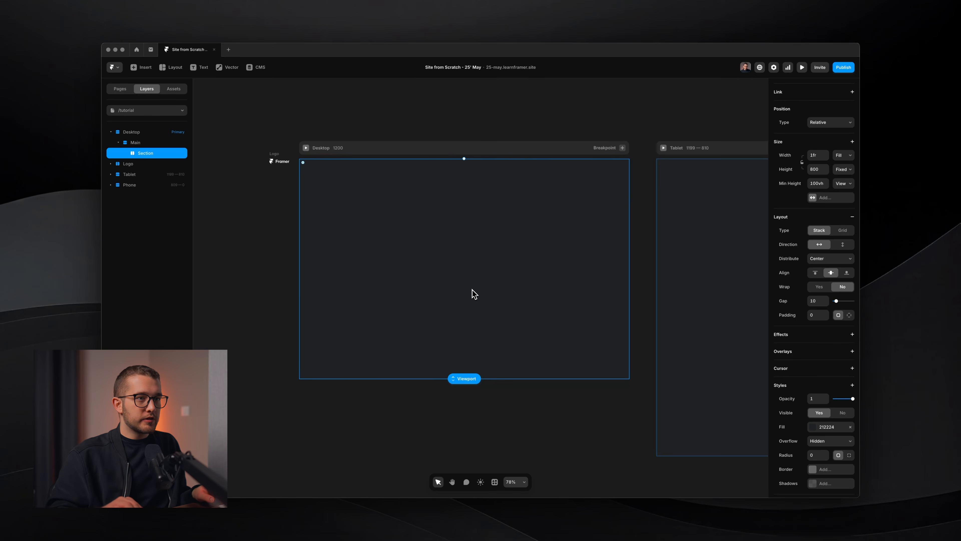
scroll(823, 386, "down", 3)
left_click(851, 309)
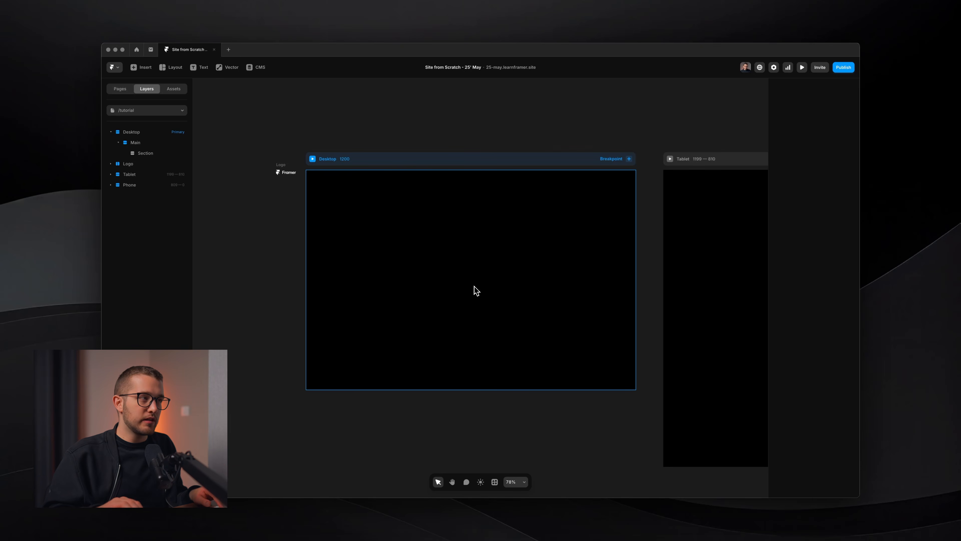
- Draw a frame about 951 by 485 inside the Section, named Content, and set its width to Fill
key("f")
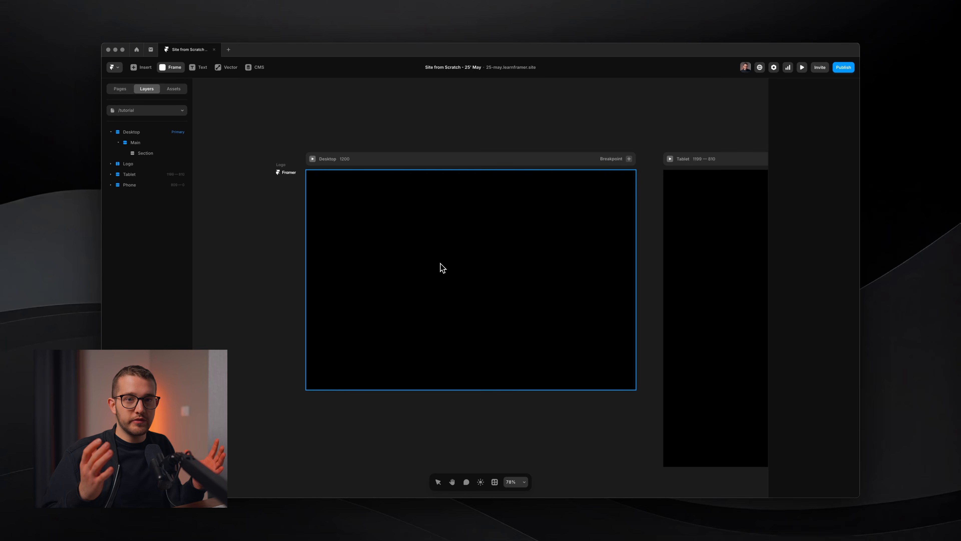
left_click_drag(340, 213, 602, 345)
key("super+r")
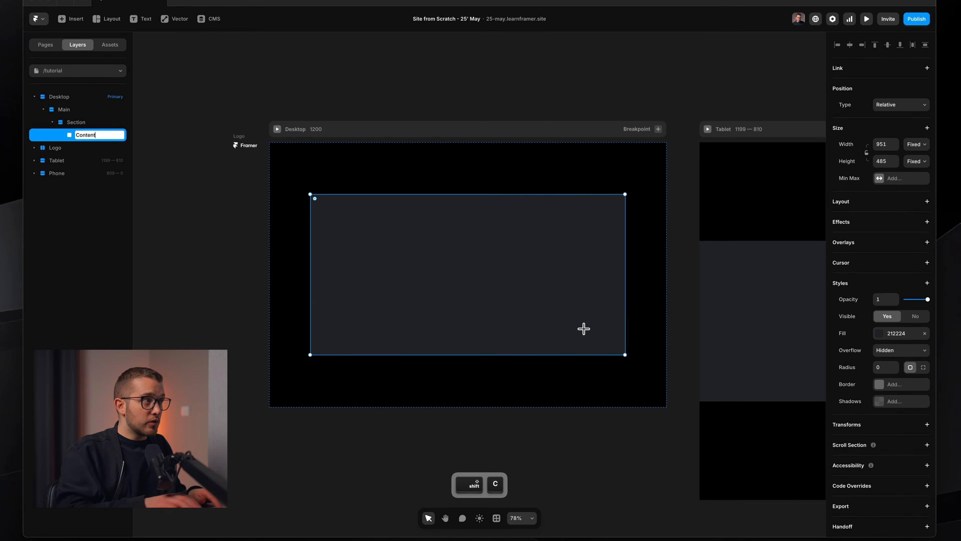
key("Return")
left_click(916, 144)
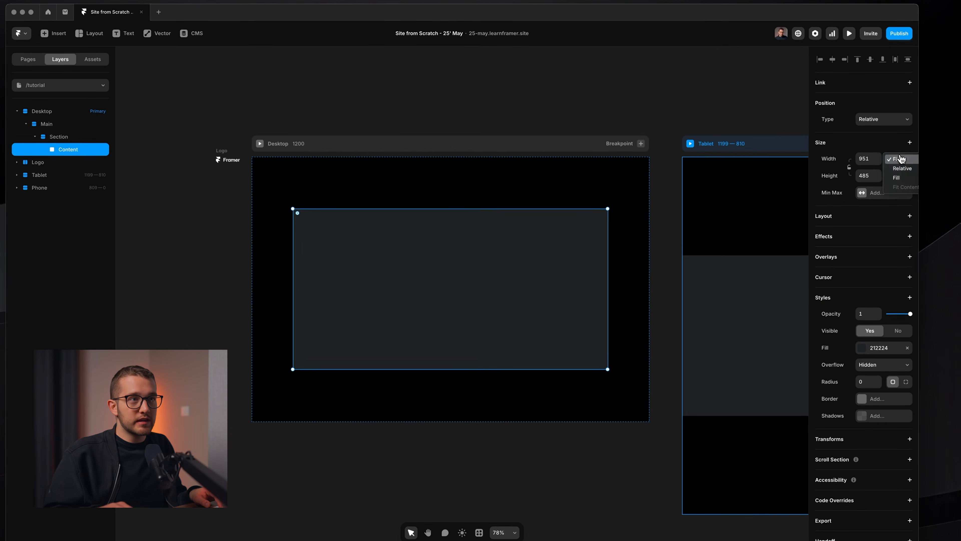
left_click(899, 178)
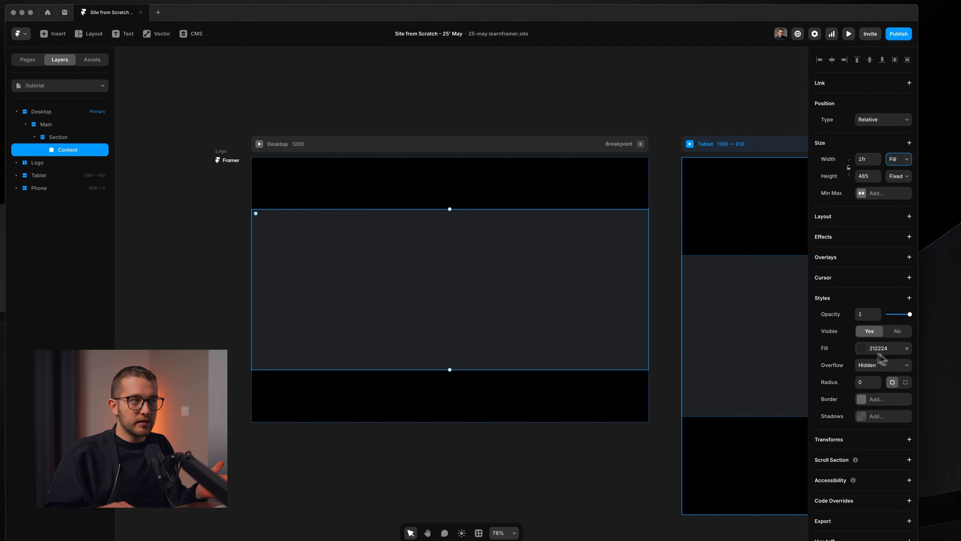
- Preview the page and enlarge the preview's width and height to check how the Content frame responds
key("super+p")
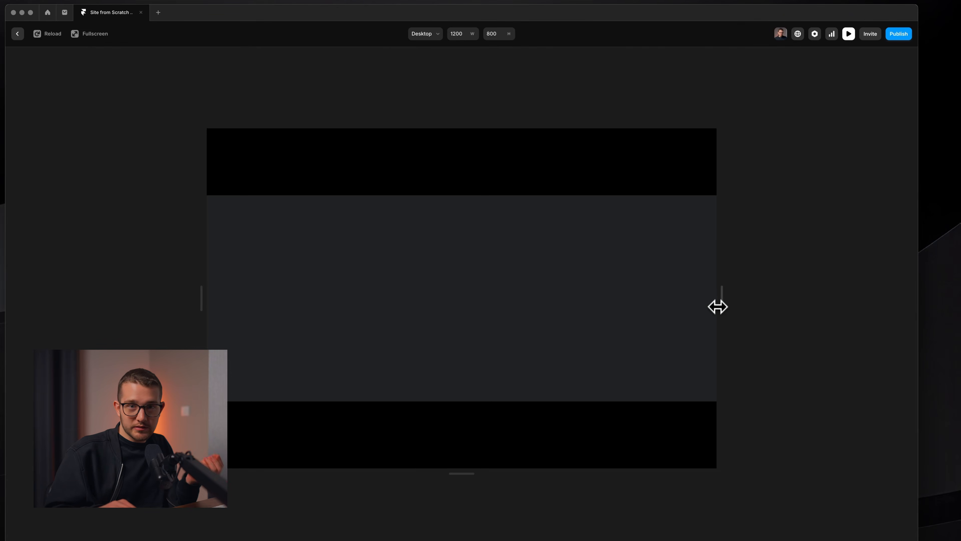
left_click_drag(726, 306, 910, 306)
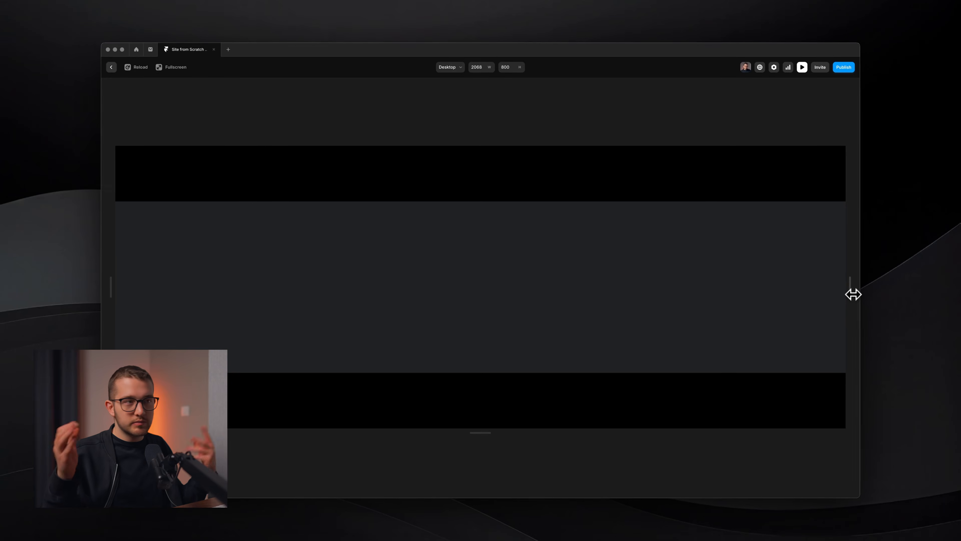
left_click_drag(501, 432, 493, 481)
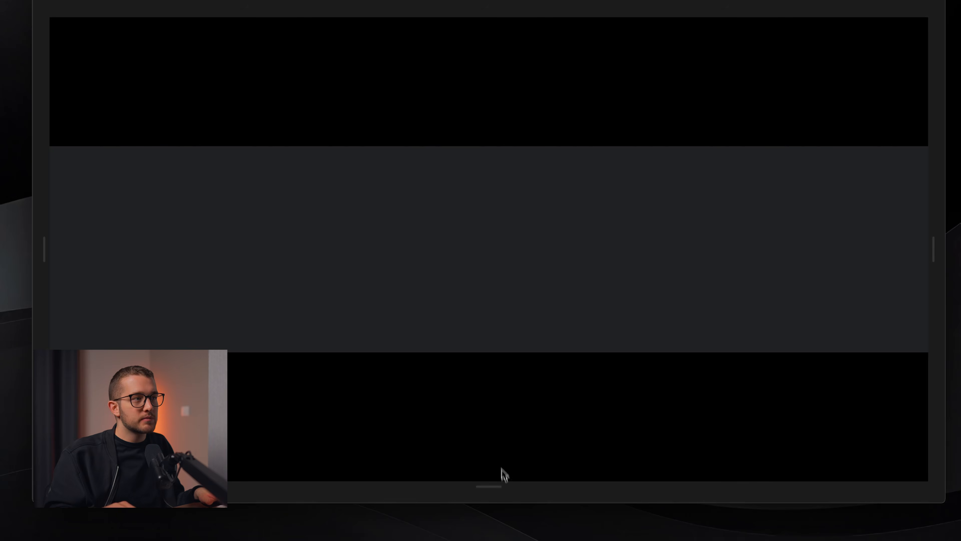
key("Escape")
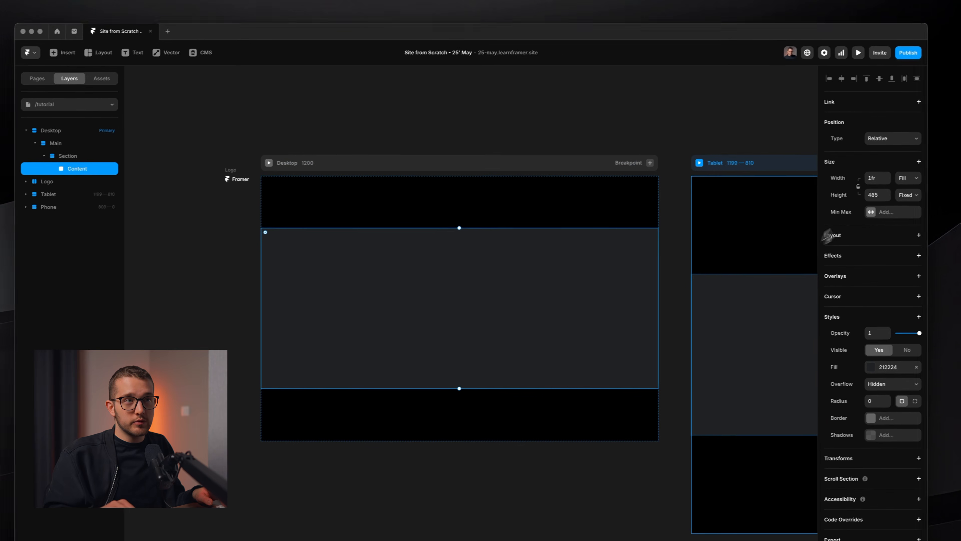
- Add a maximum width to the Content frame and set it to a fixed 1100
left_click(906, 144)
left_click(888, 228)
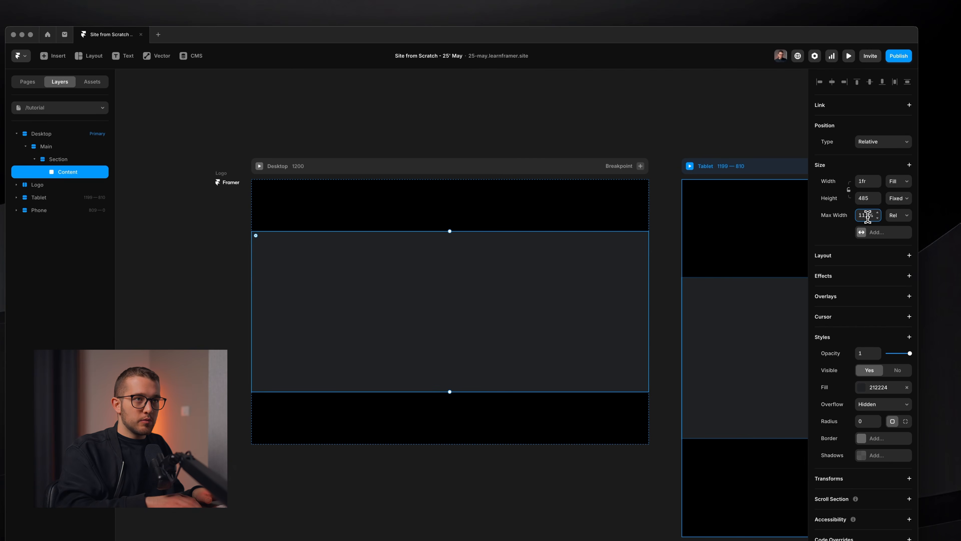
type("1100")
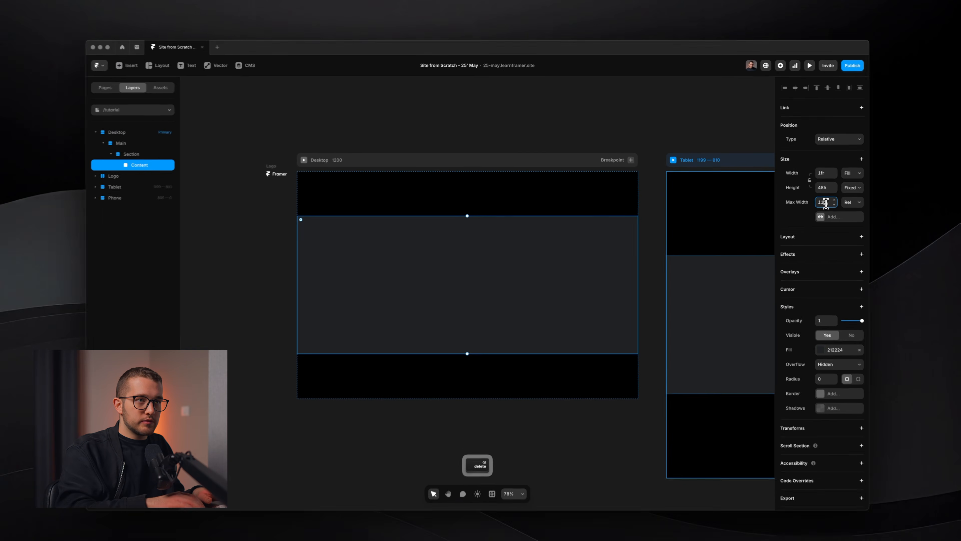
key("Return")
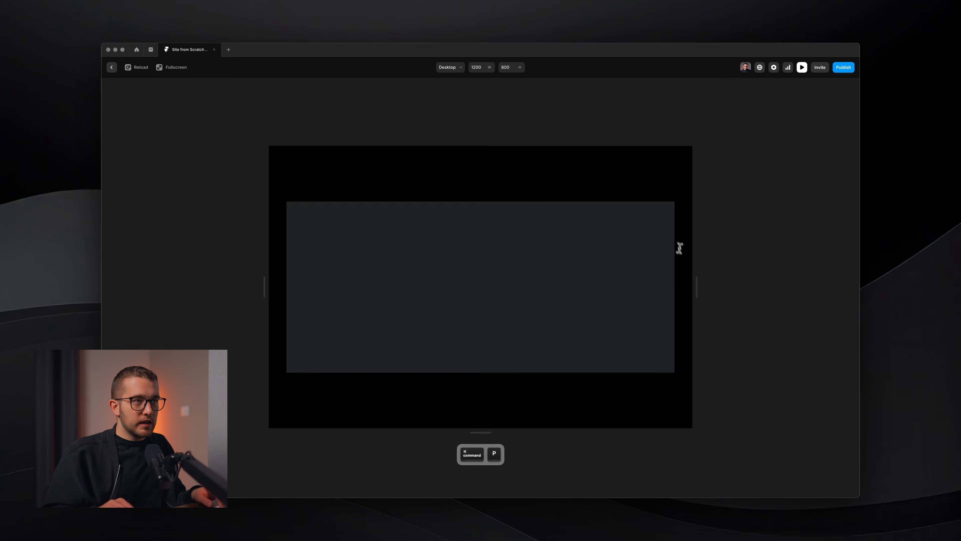
- Preview the page at narrower and wider widths to test the Content frame's maximum width
left_click_drag(697, 278, 640, 272)
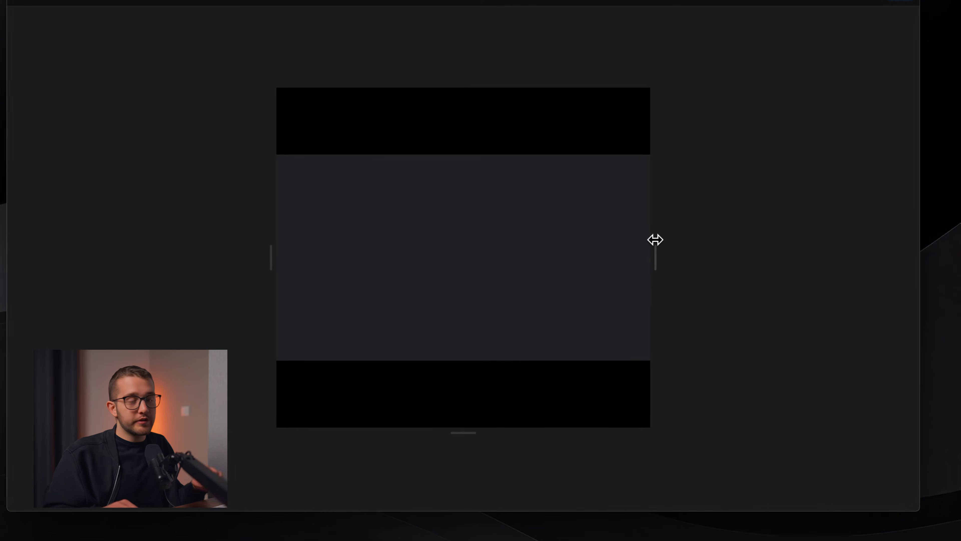
left_click_drag(655, 240, 860, 254)
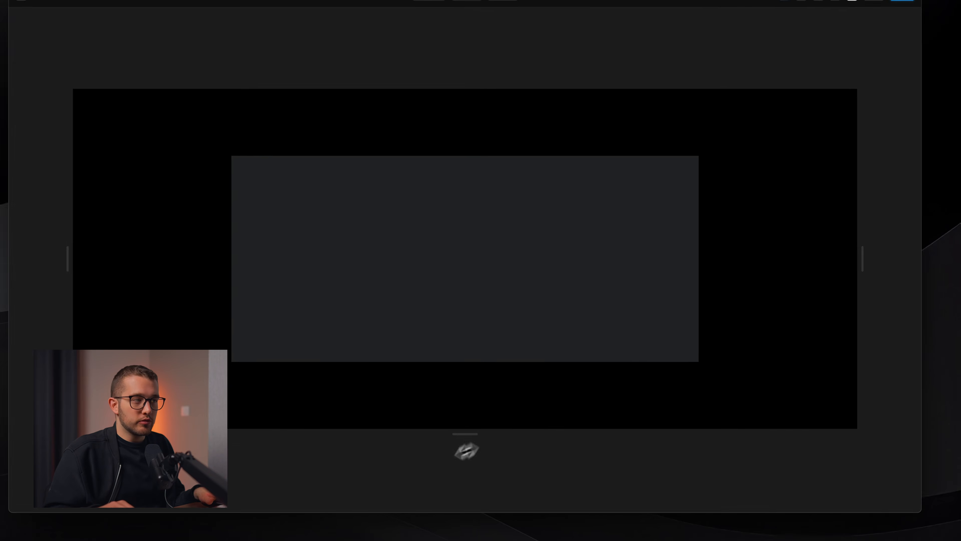
key("Escape")
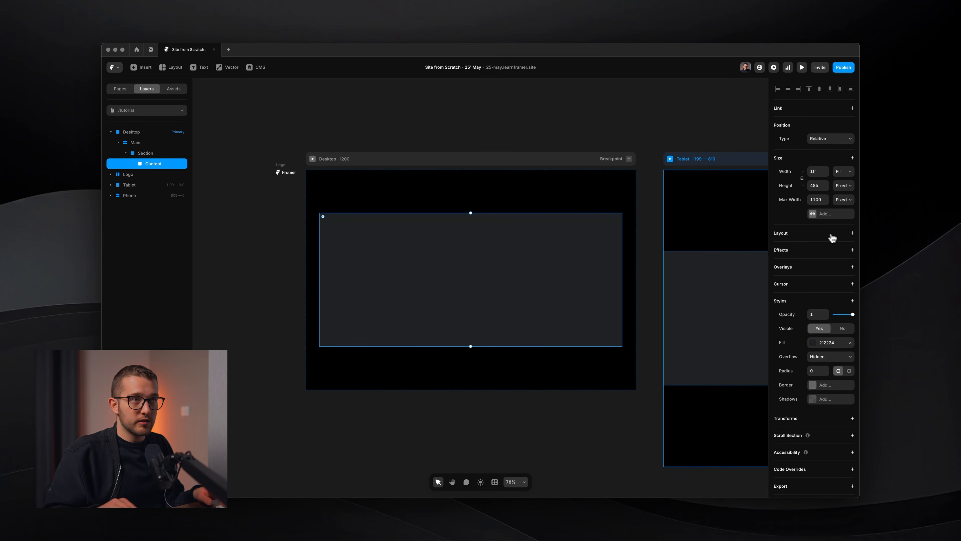
- Add a Stack layout to the Content frame and remove its fill
left_click(853, 233)
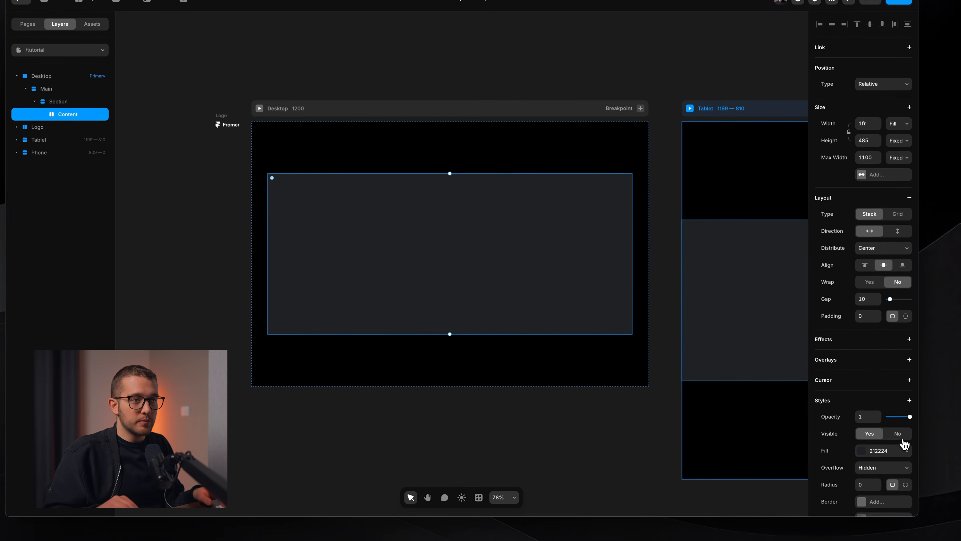
left_click(908, 451)
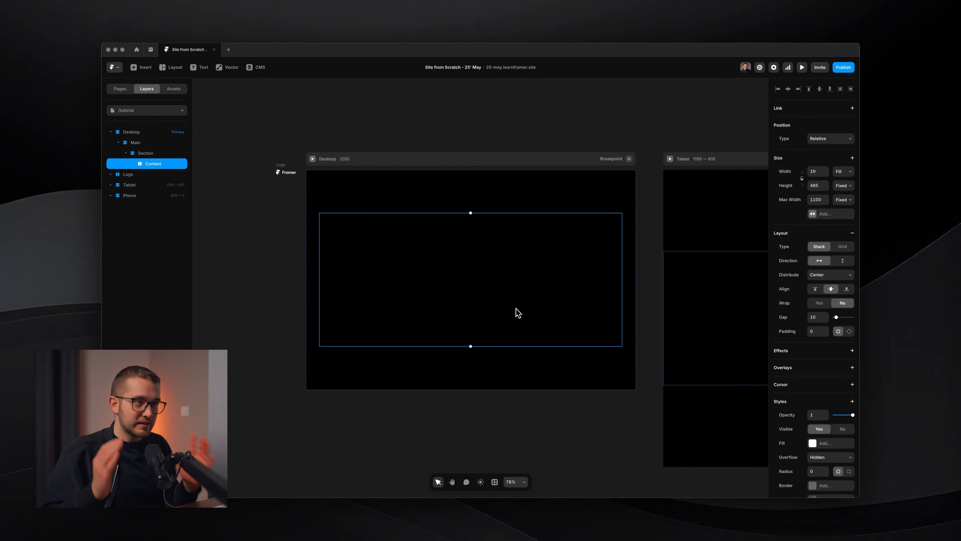
- Switch to the finished reference page and examine its hero headline, then return to the Framer project
key("super+Tab")
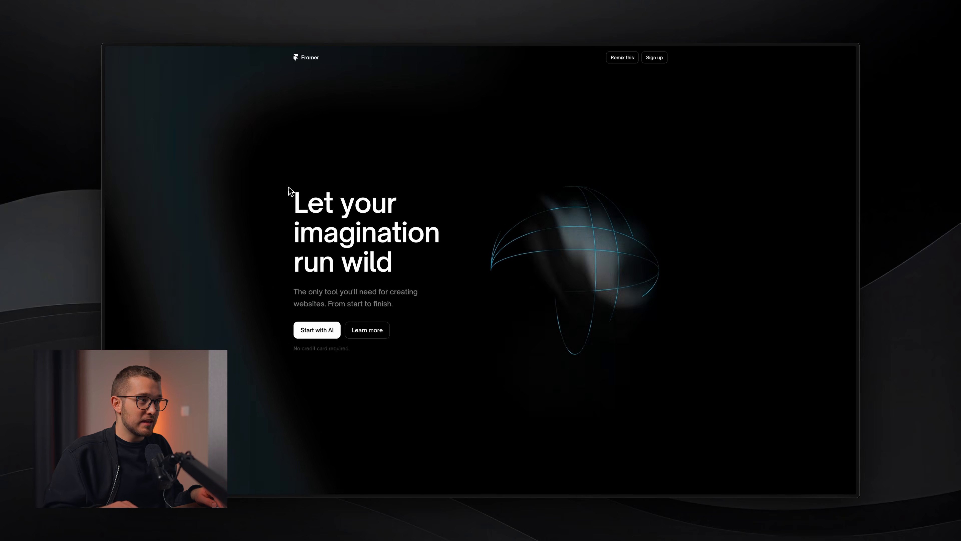
left_click_drag(308, 206, 354, 235)
left_click(386, 248)
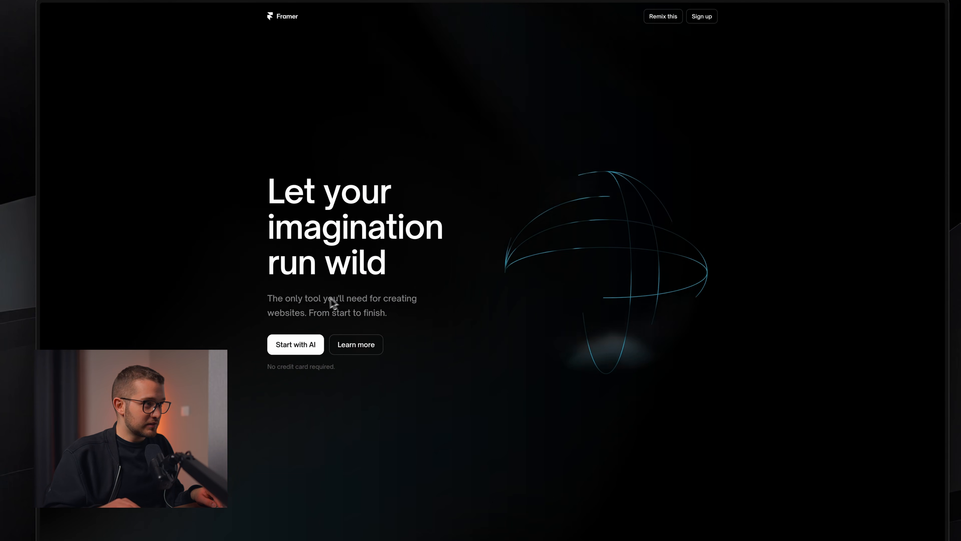
key("super+Tab")
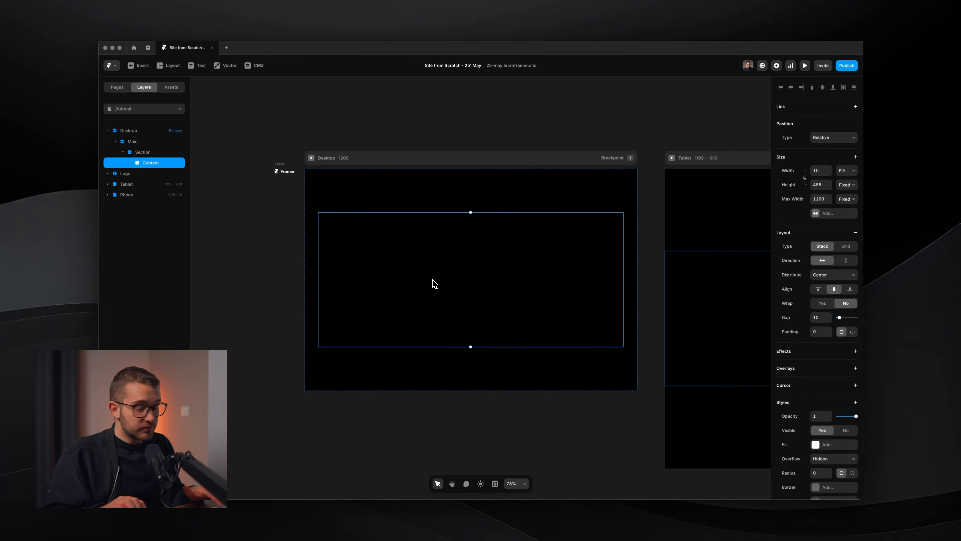
- Add a text layer reading "Let your imagination run wild" inside the Content frame, matching the reference page's headline
key("t")
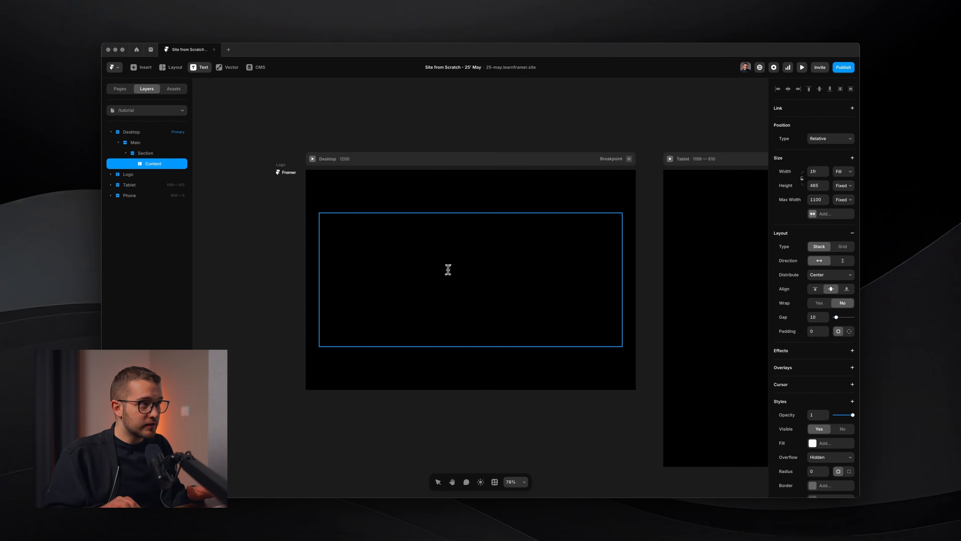
left_click(458, 263)
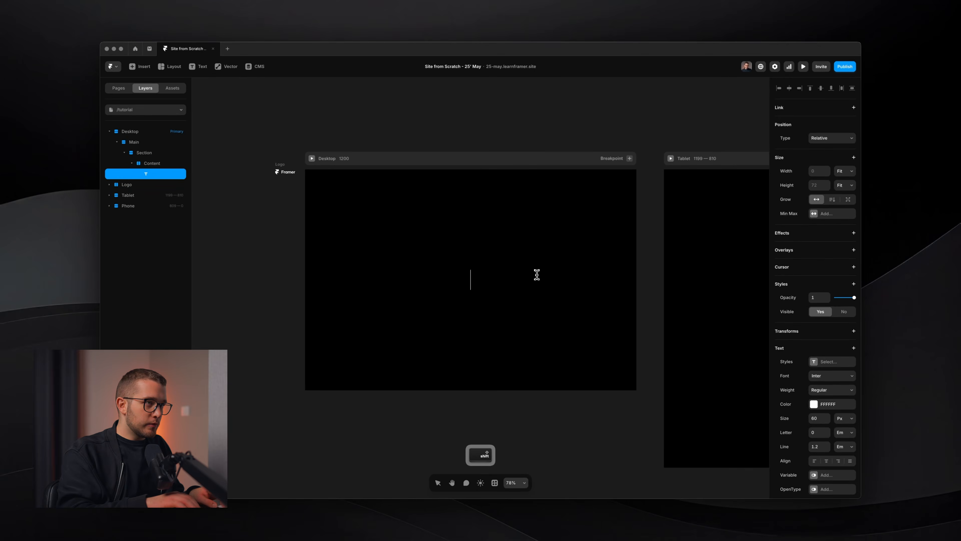
key("super+Tab")
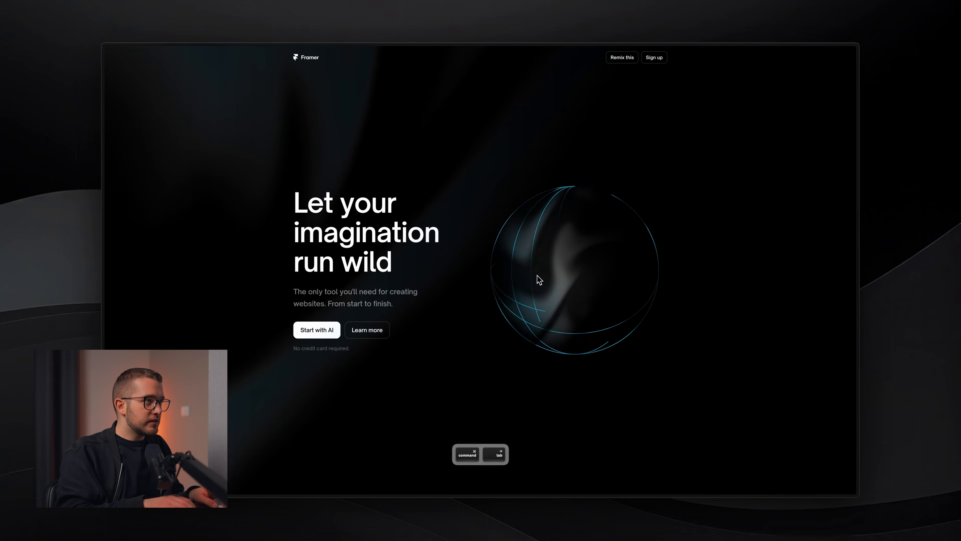
key("super+Tab")
type("Le")
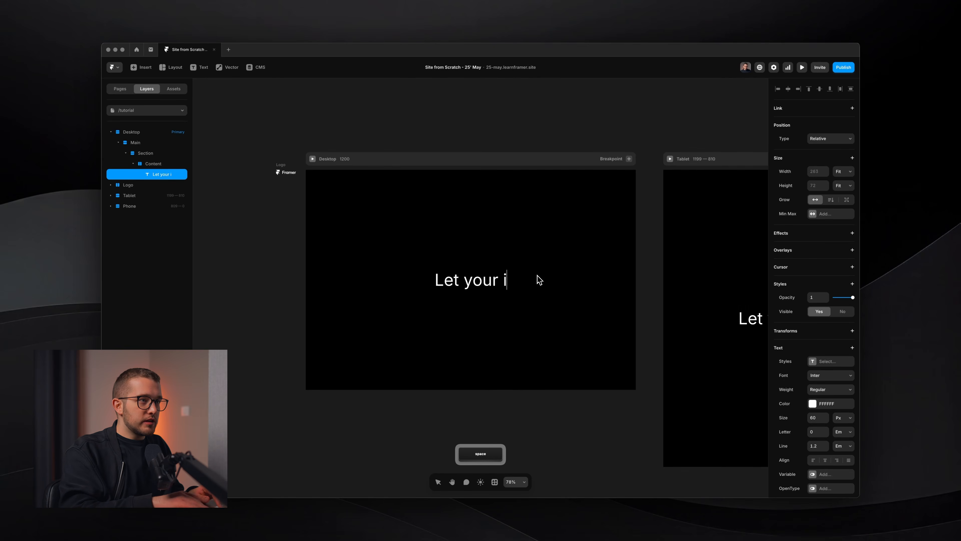
type("t your imagination run wild")
key("Escape")
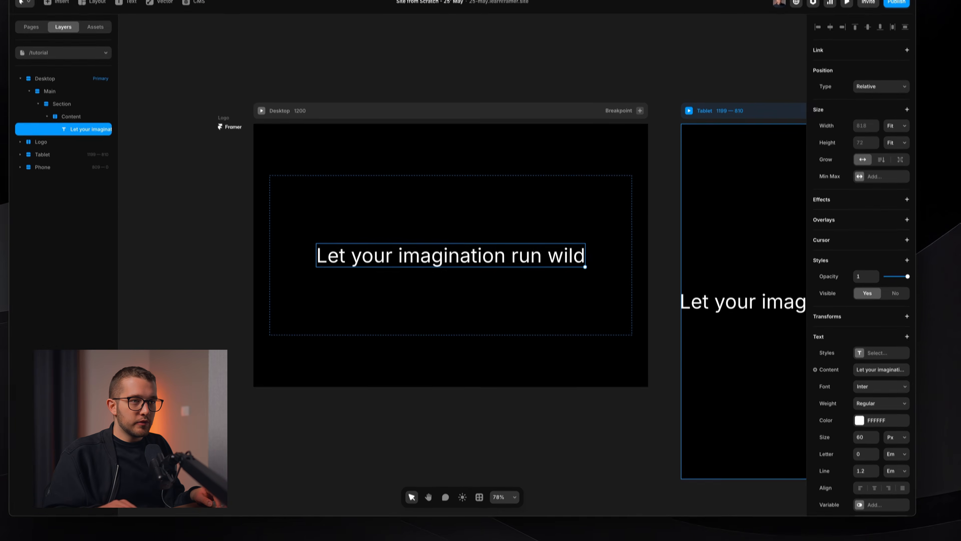
- Change the headline's font to Open Sauce One
left_click(880, 387)
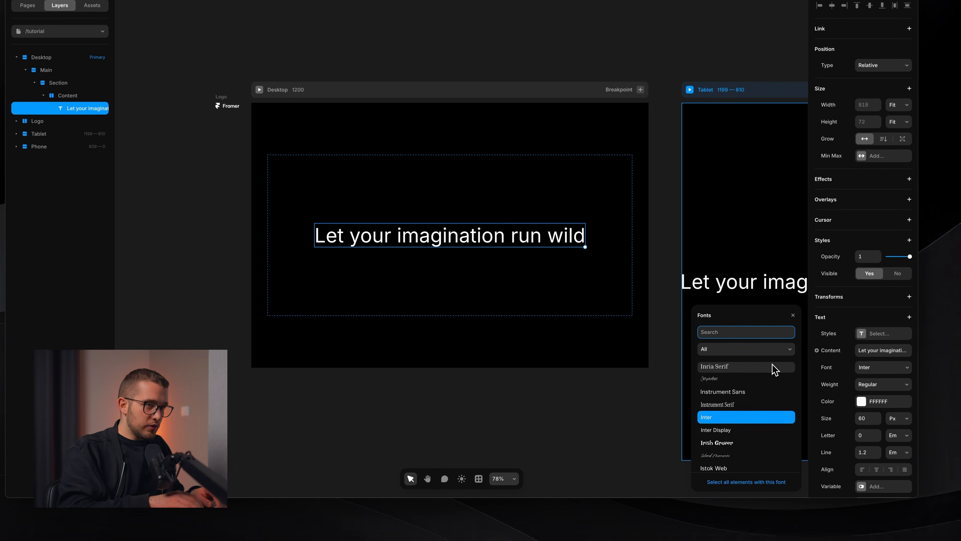
type("open sauc")
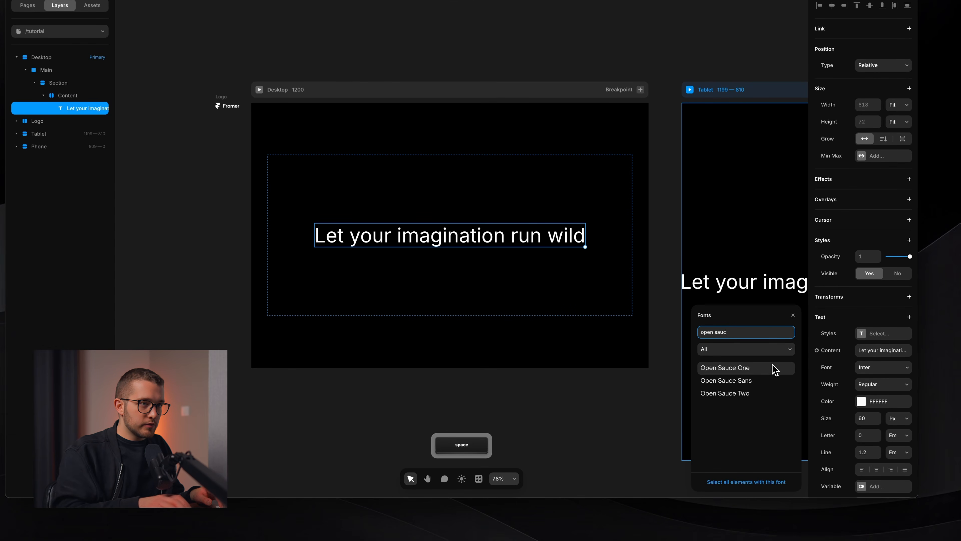
left_click(774, 368)
scroll(473, 280, "up", 3)
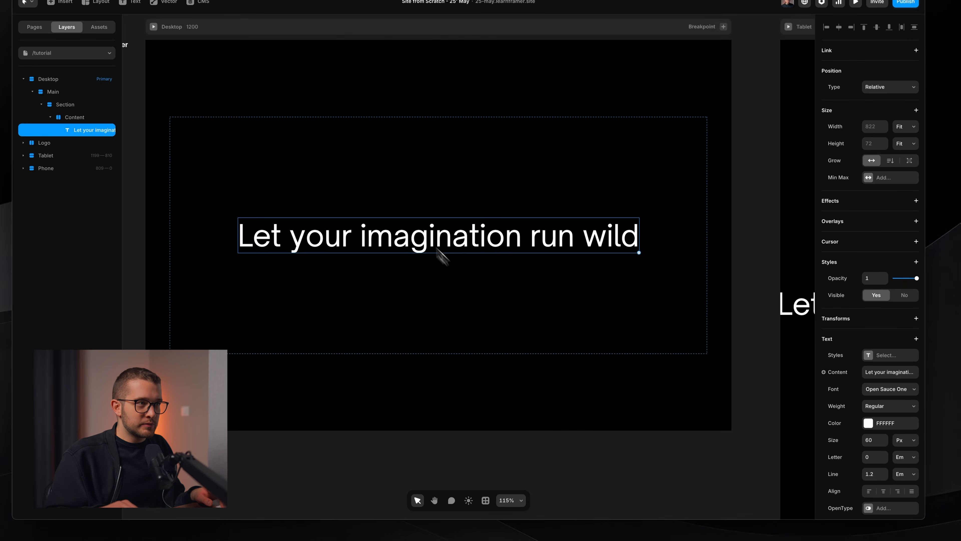
scroll(436, 248, "left", 1)
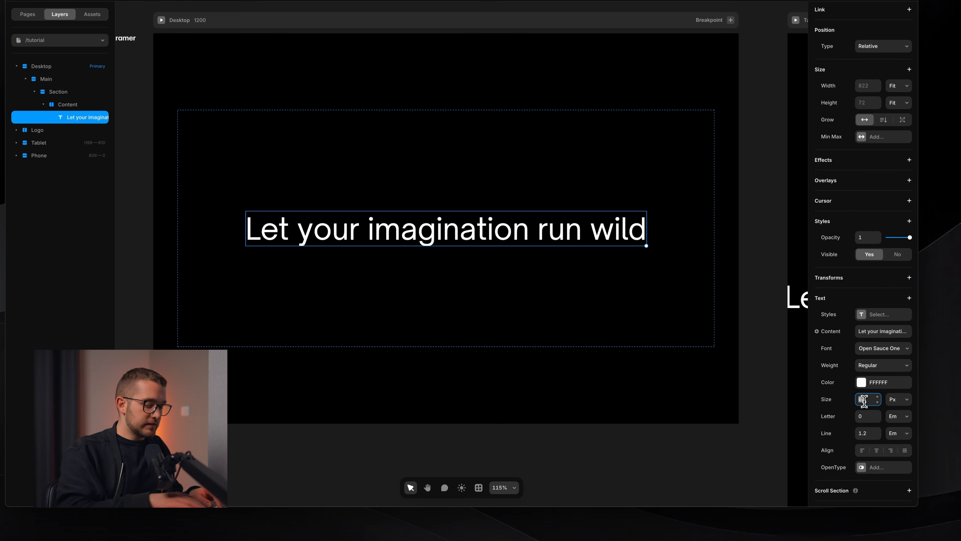
- Set the headline's size to 76 px, its letter spacing to -0.02 em and its weight to SemiBold
left_click(864, 401)
type("76")
key("Return")
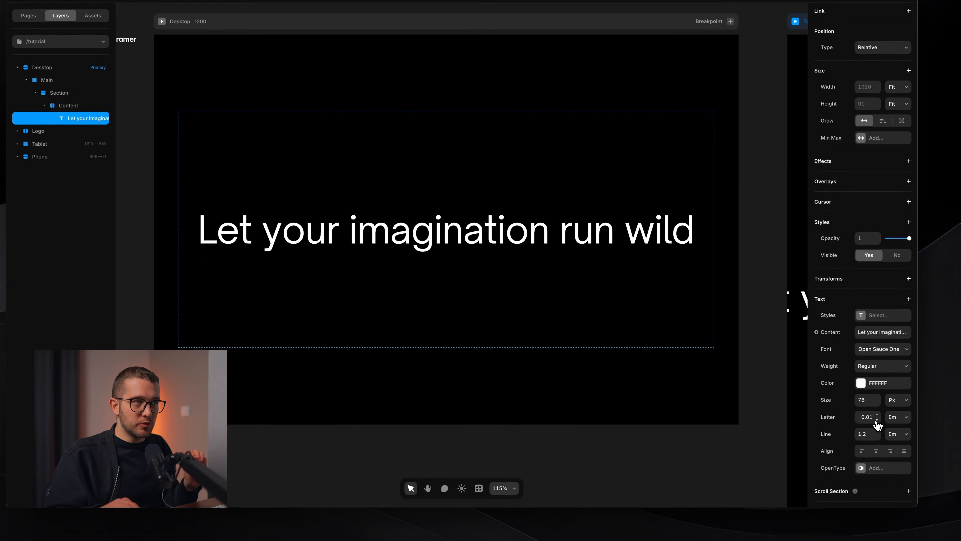
left_click(826, 425)
left_click(826, 425)
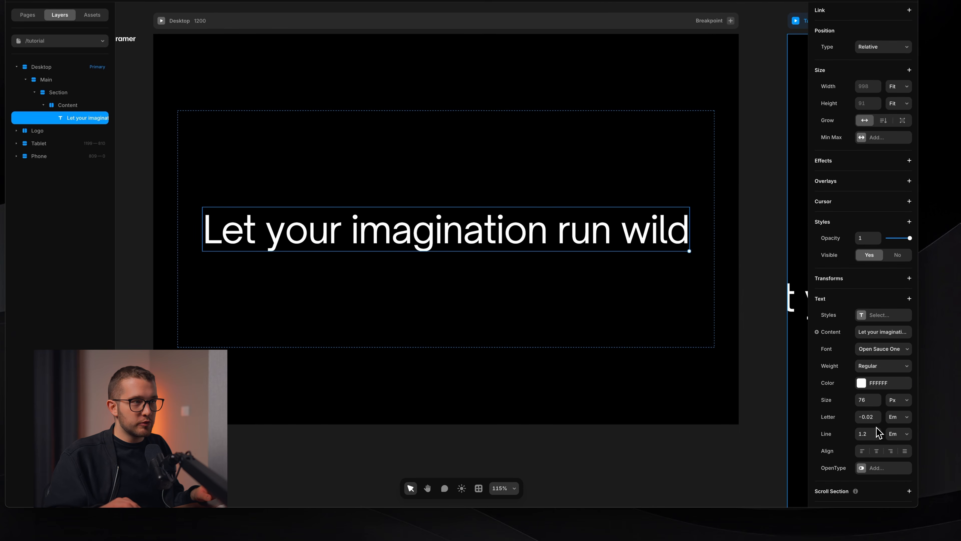
left_click(874, 366)
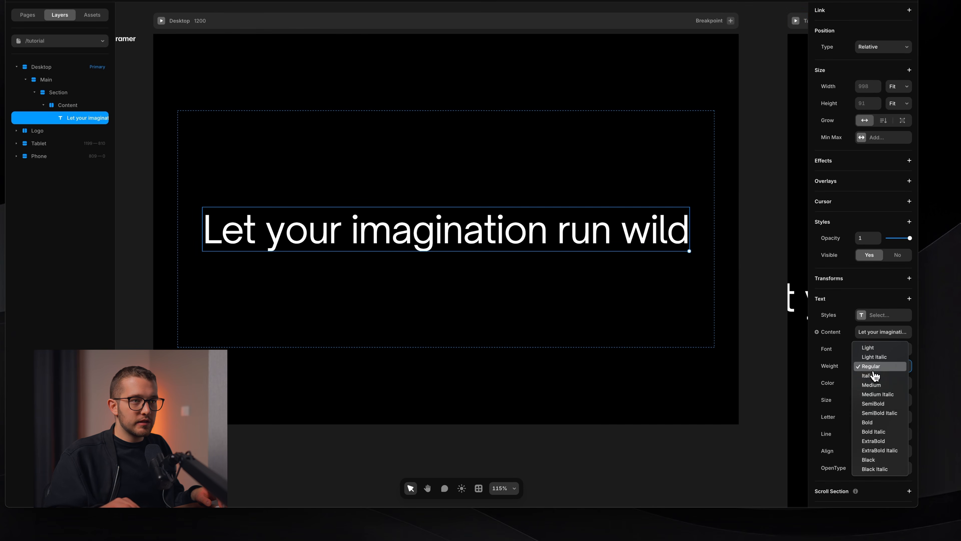
left_click(878, 403)
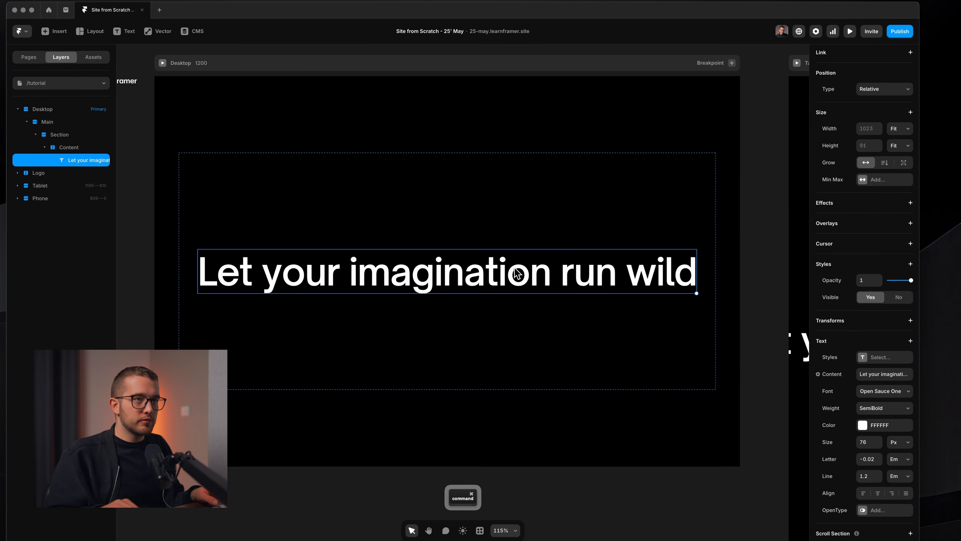
- Set the headline's width to Fill and preview the page down to a phone width to check how the text wraps
left_click(900, 133)
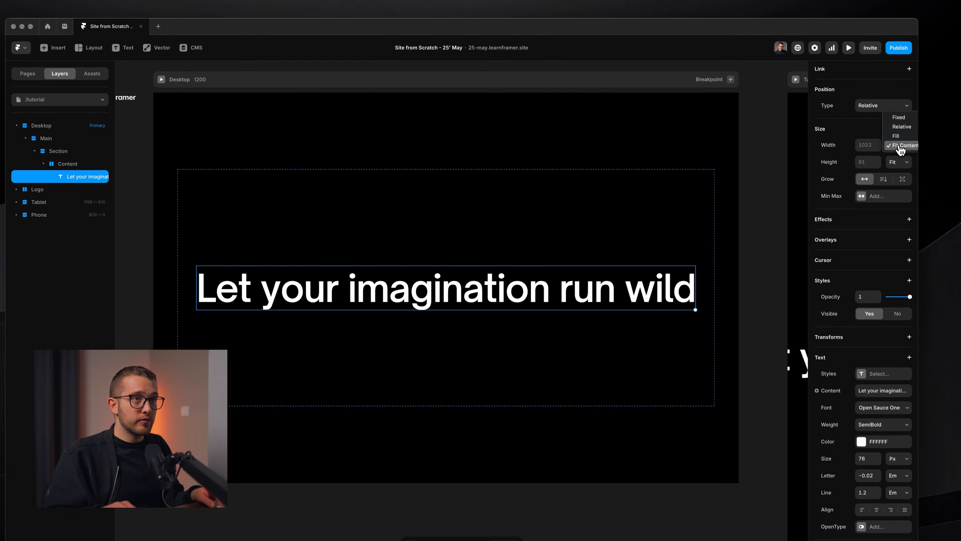
left_click(903, 136)
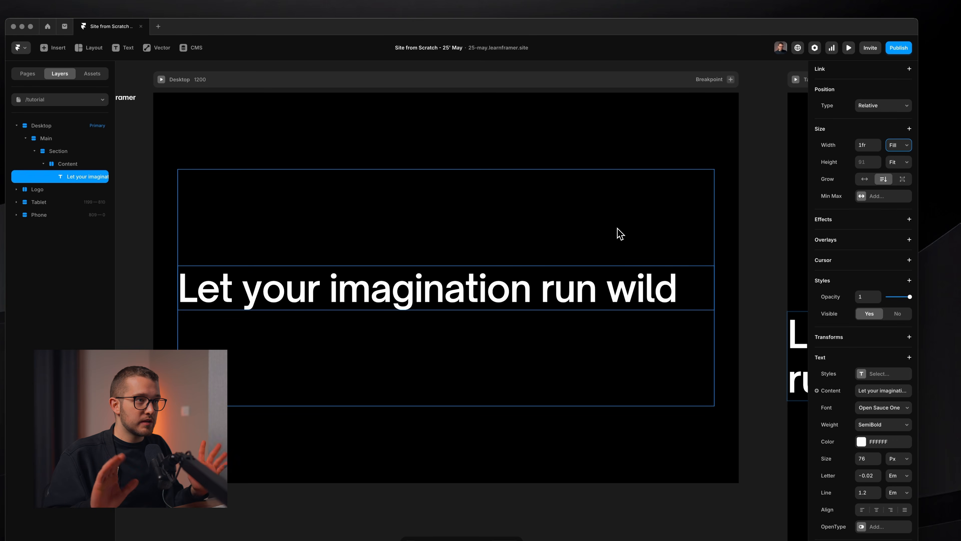
key("super+p")
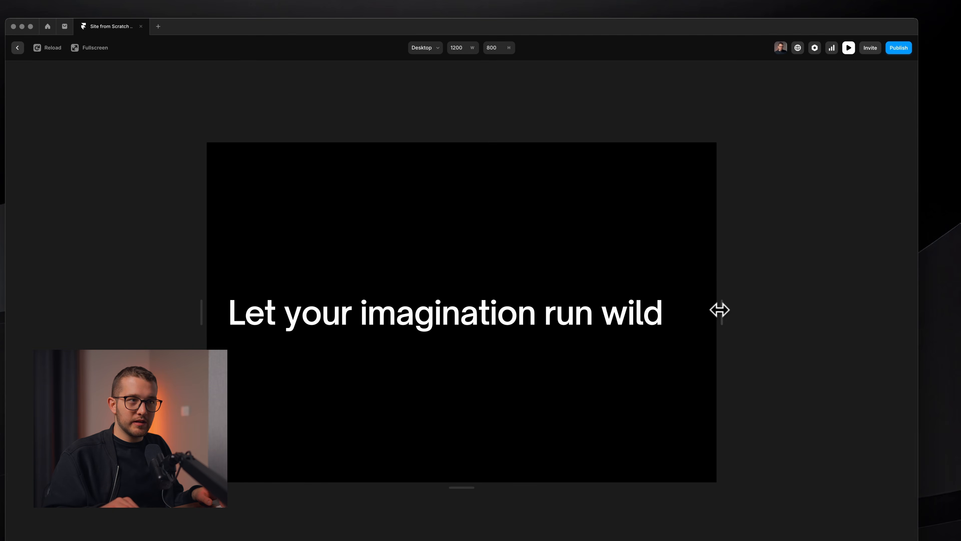
left_click_drag(719, 310, 565, 315)
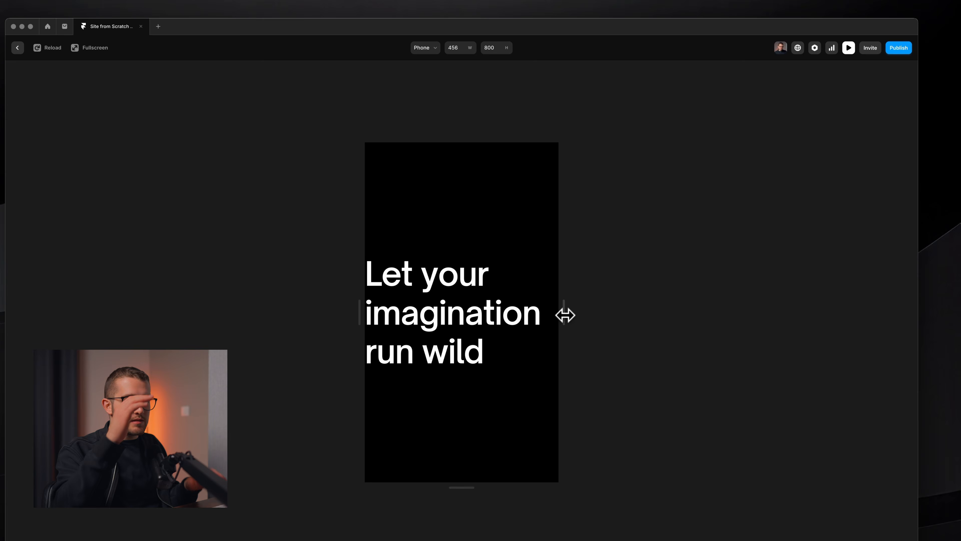
key("super+p")
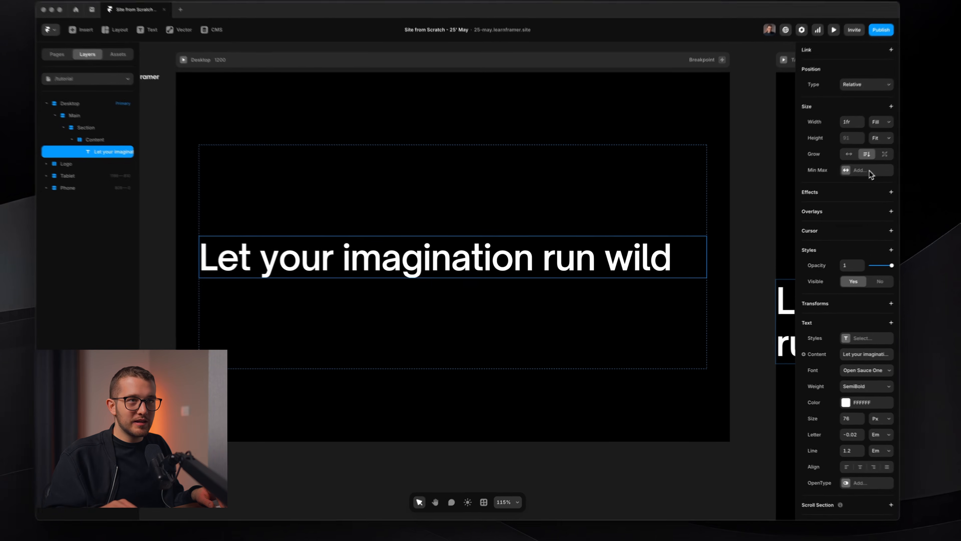
- Add a maximum width to the headline and set it to a fixed 450
left_click(819, 192)
left_click(819, 197)
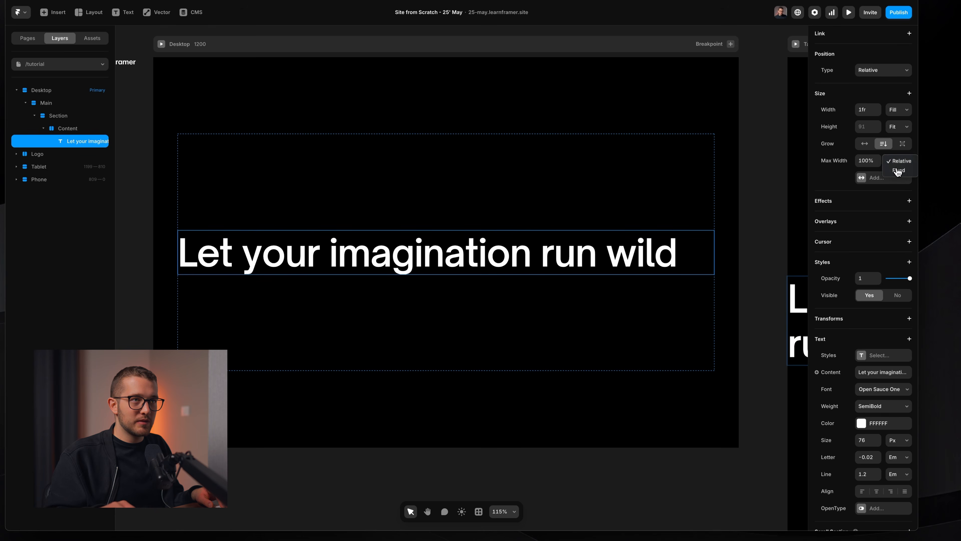
left_click_drag(880, 165, 854, 441)
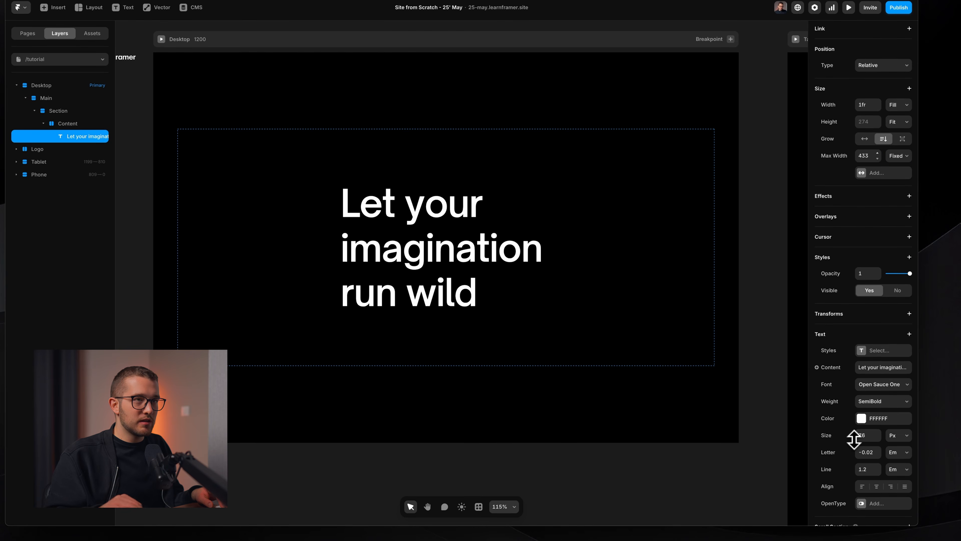
left_click(865, 154)
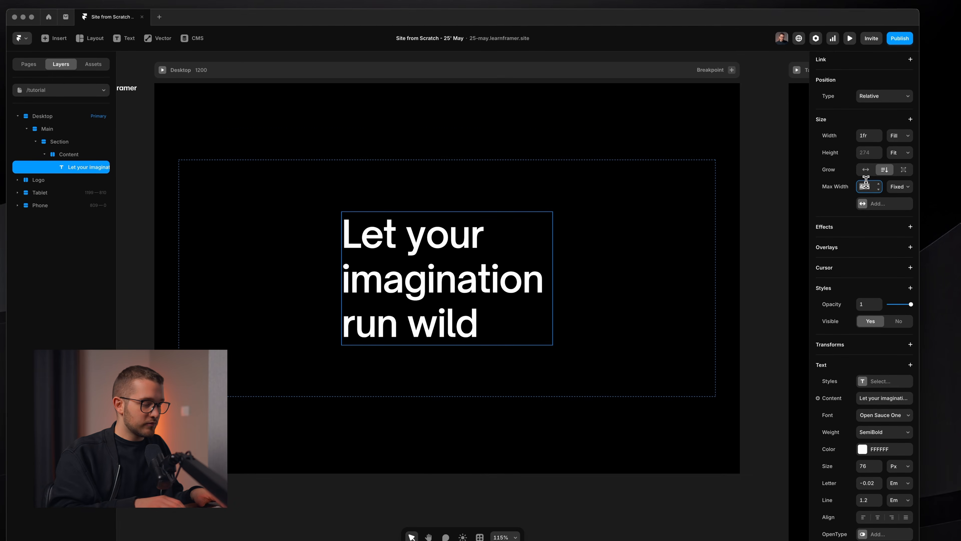
type("450")
key("Return")
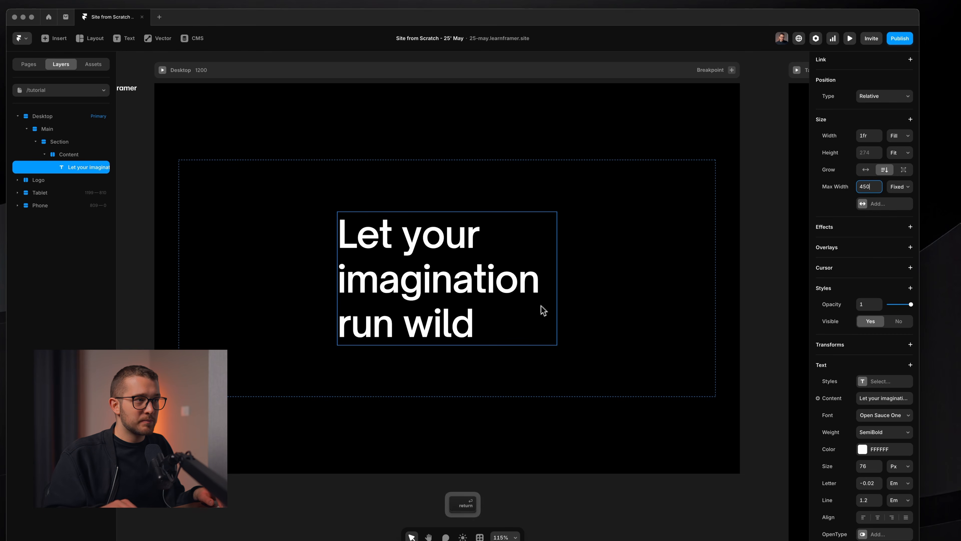
- Make the Content frame's stack vertical and align its items to the left
left_click(574, 304)
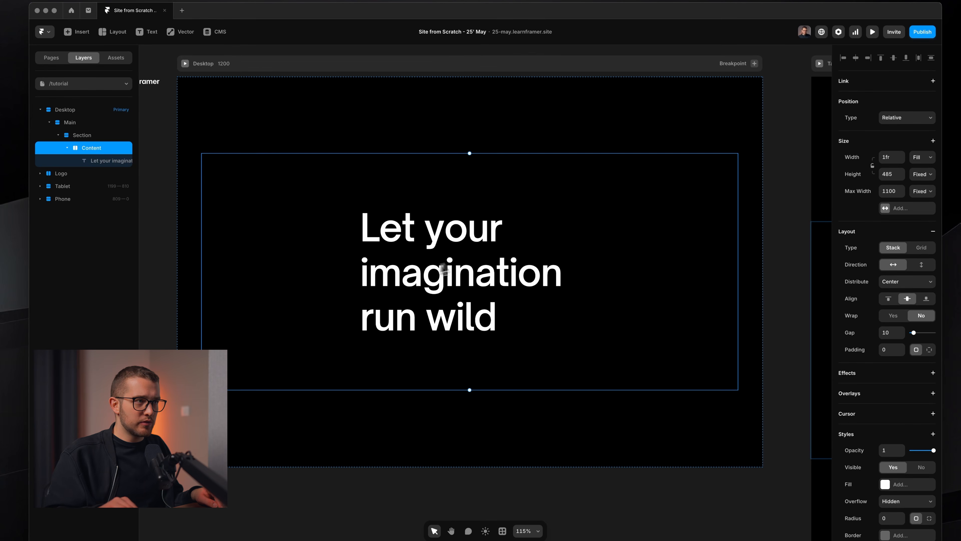
left_click(550, 241, "super")
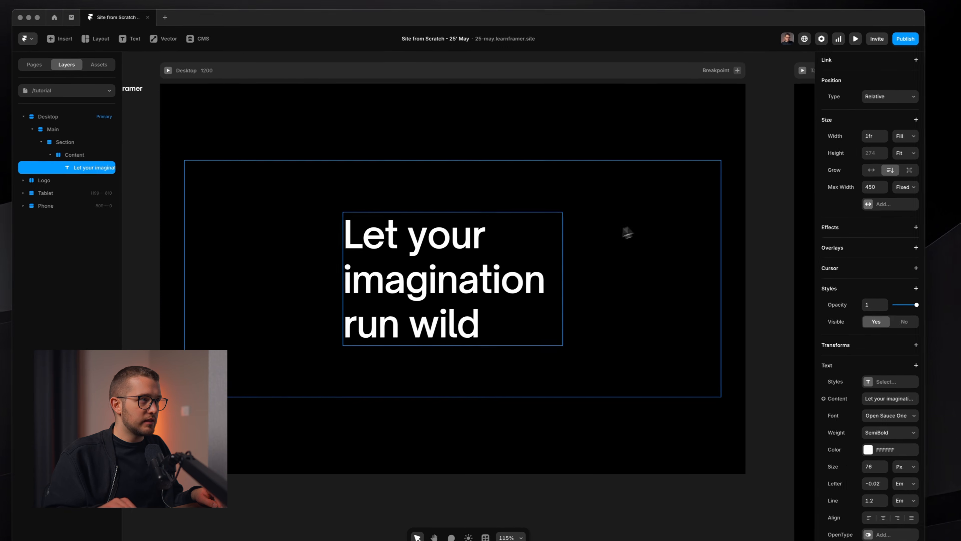
left_click(627, 185)
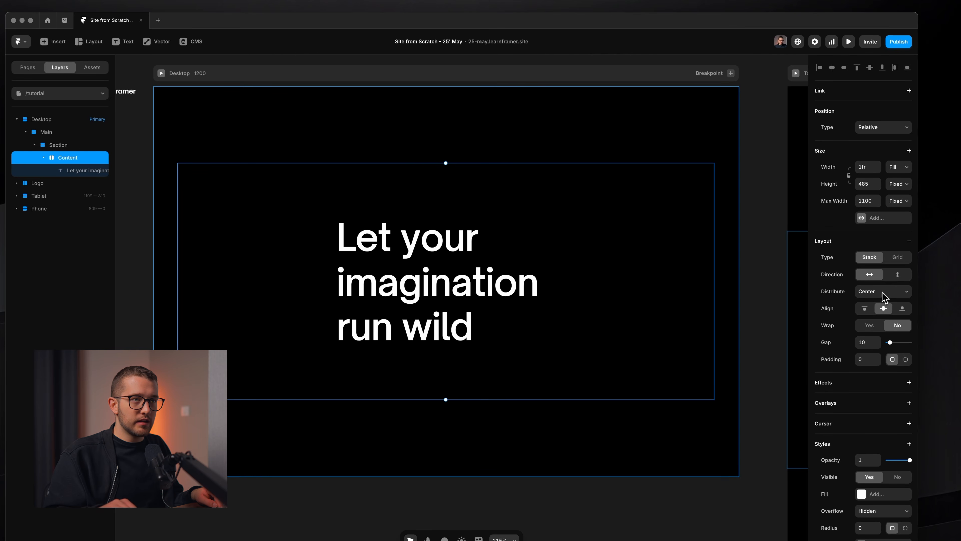
left_click(865, 308)
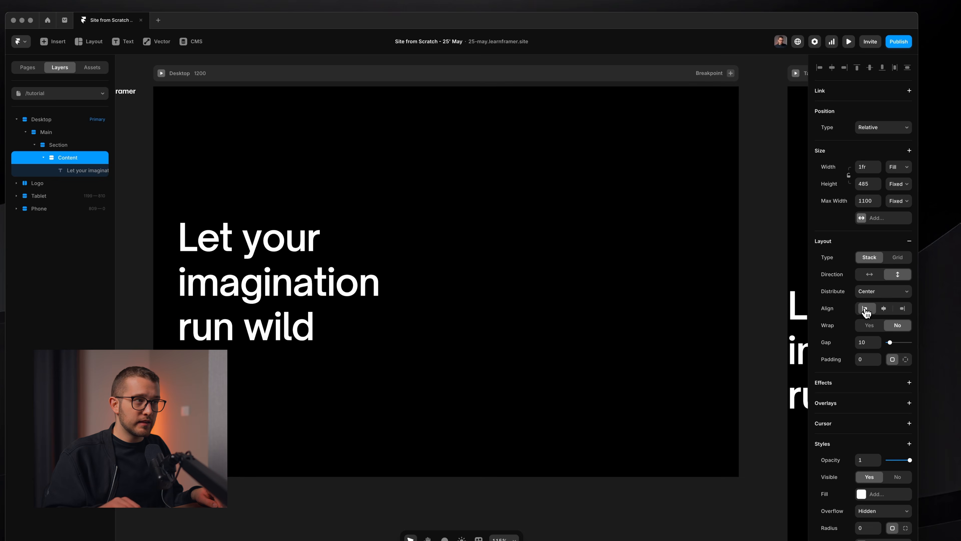
- Set the Content frame's height to Fit Content and duplicate the headline inside it
left_click(295, 262, "super")
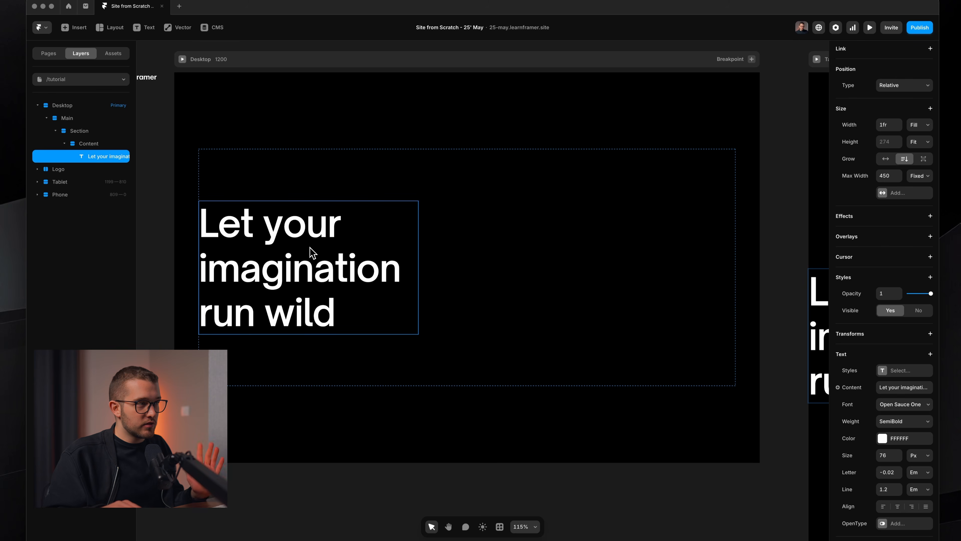
left_click(293, 349)
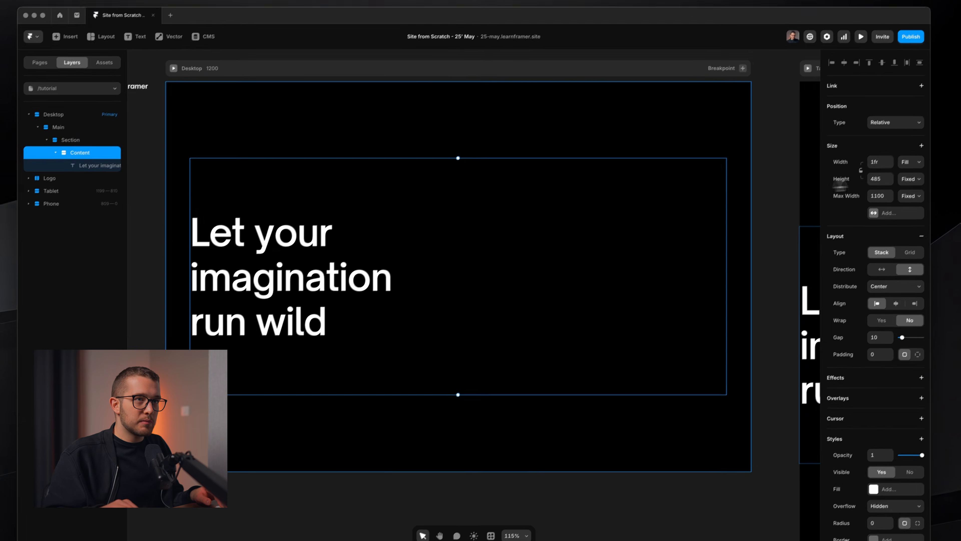
left_click(913, 180)
left_click(921, 208)
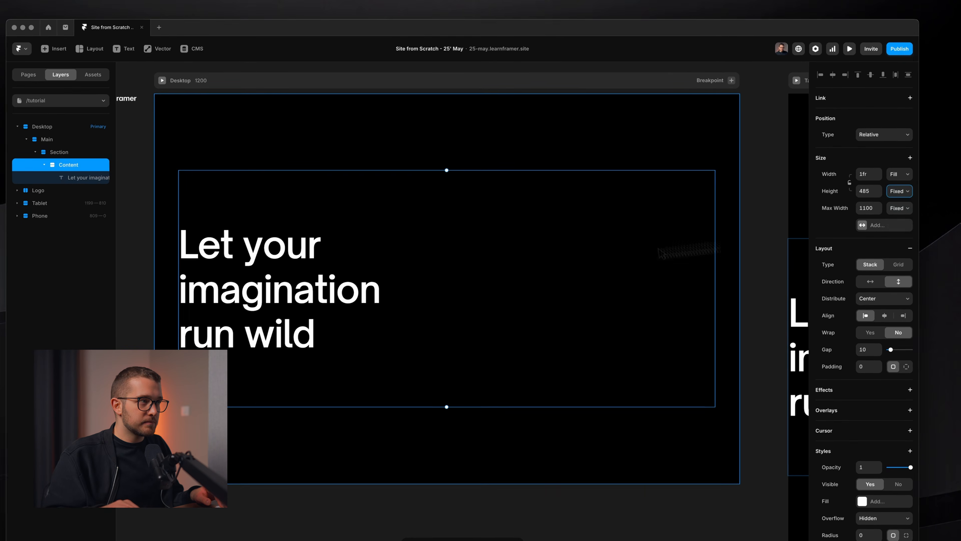
left_click(260, 276)
key("super+d")
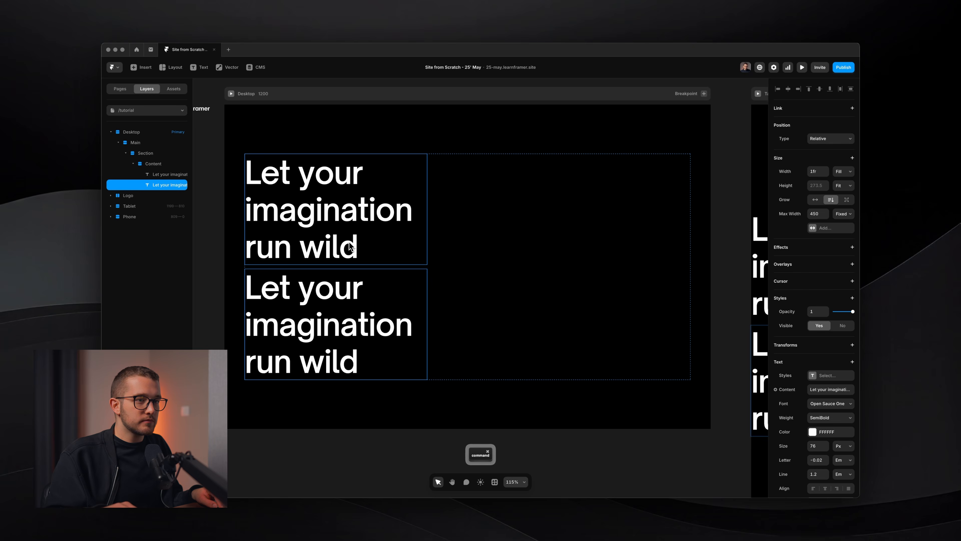
- Set the accessibility tag of the upper headline to h1
left_click(349, 246)
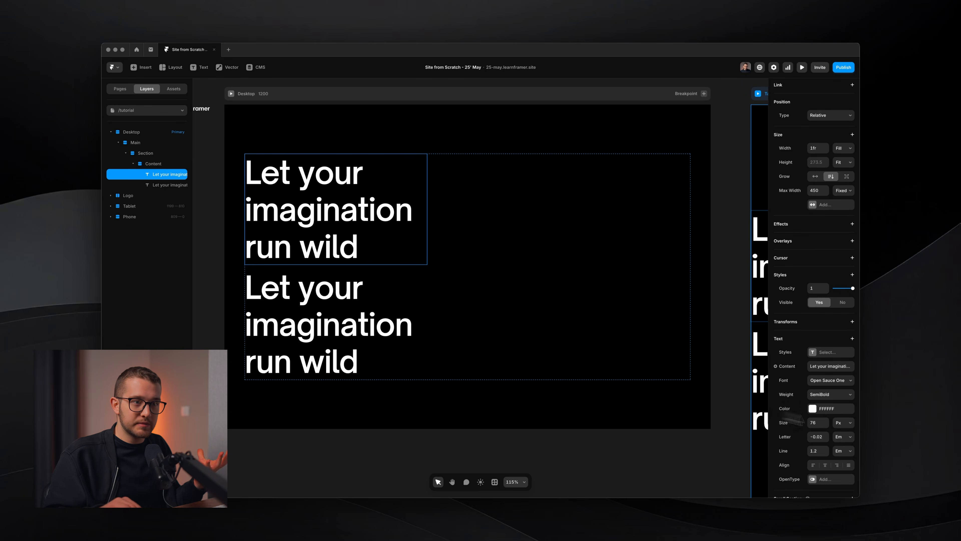
scroll(826, 437, "down", 3)
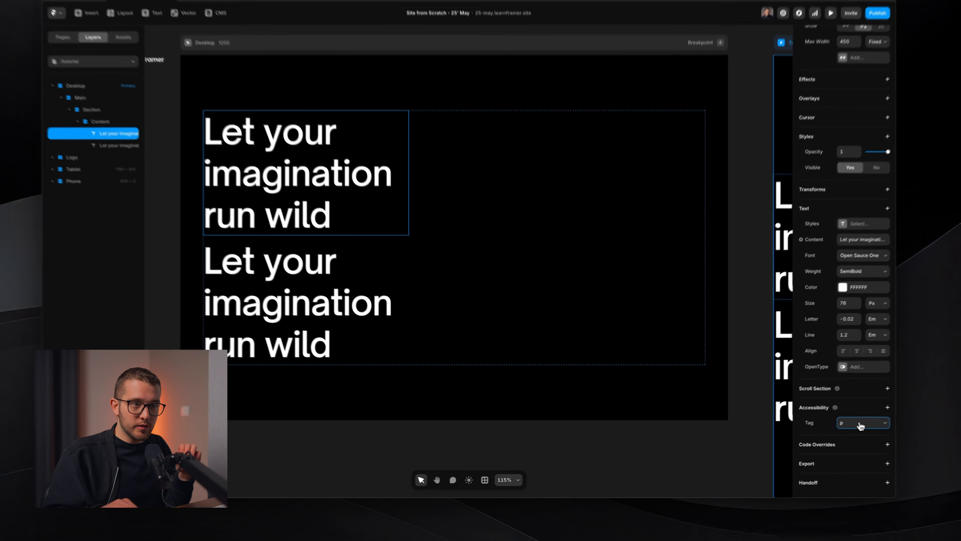
left_click(829, 432)
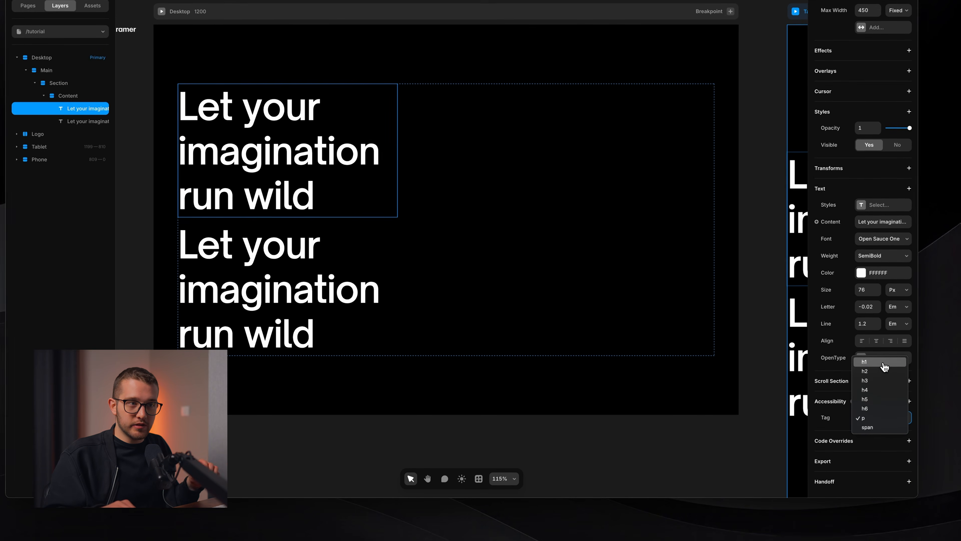
left_click(832, 389)
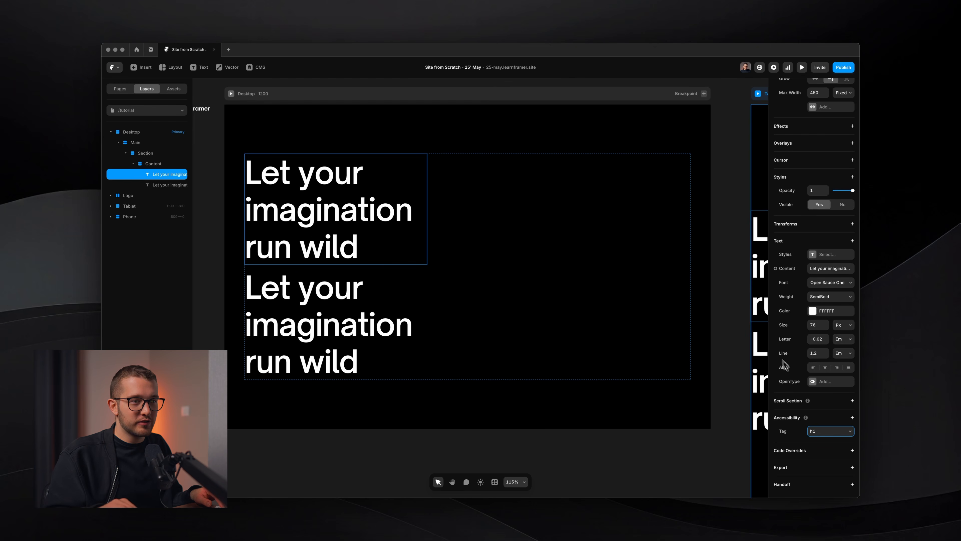
- Replace the lower headline copy's text with "The only tool you'll need for creating websites. From start to finish."
left_click(319, 311)
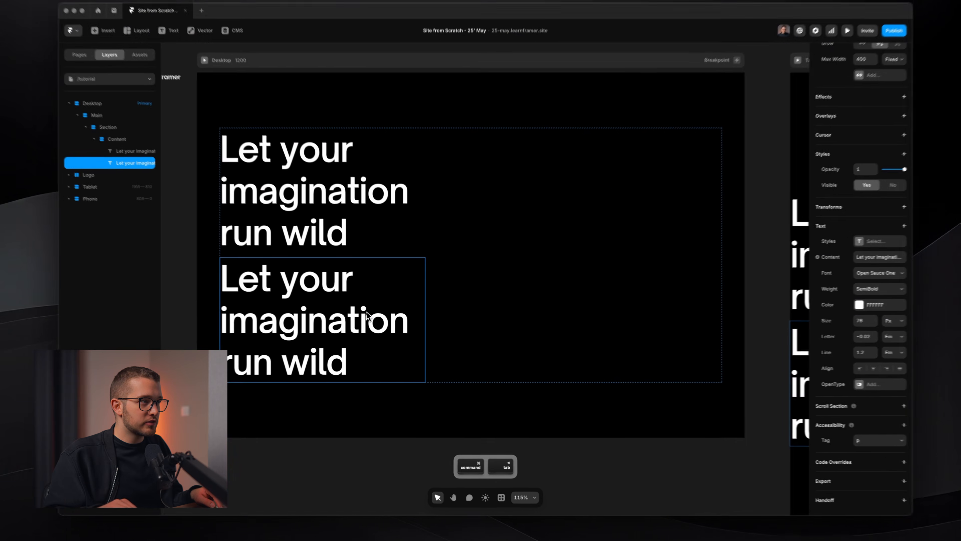
double_click(366, 311)
type("The only ")
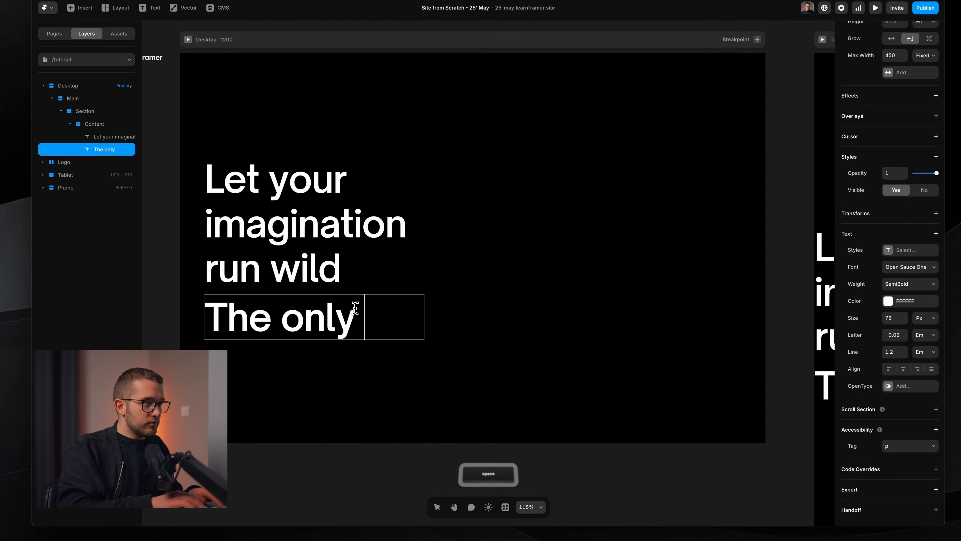
type("tool you'll nee")
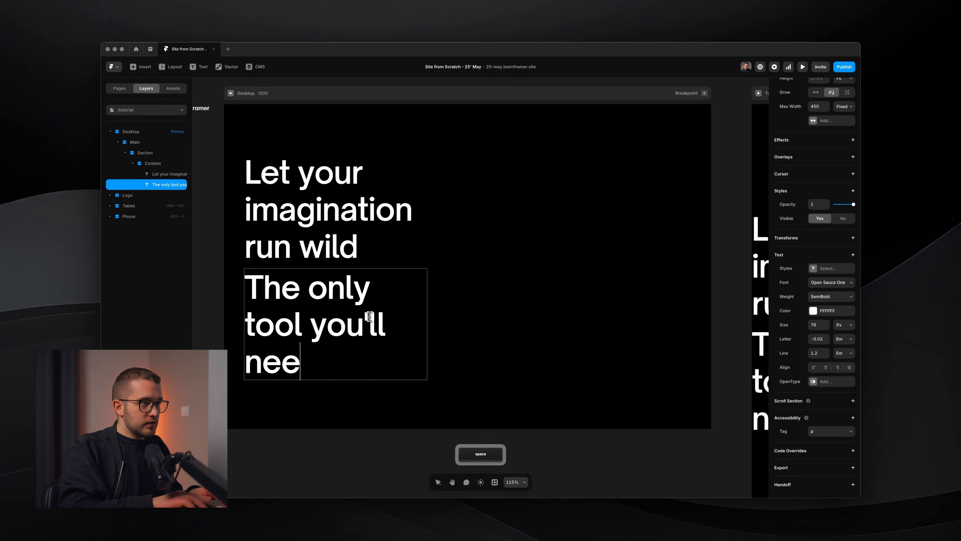
type("d for creating w")
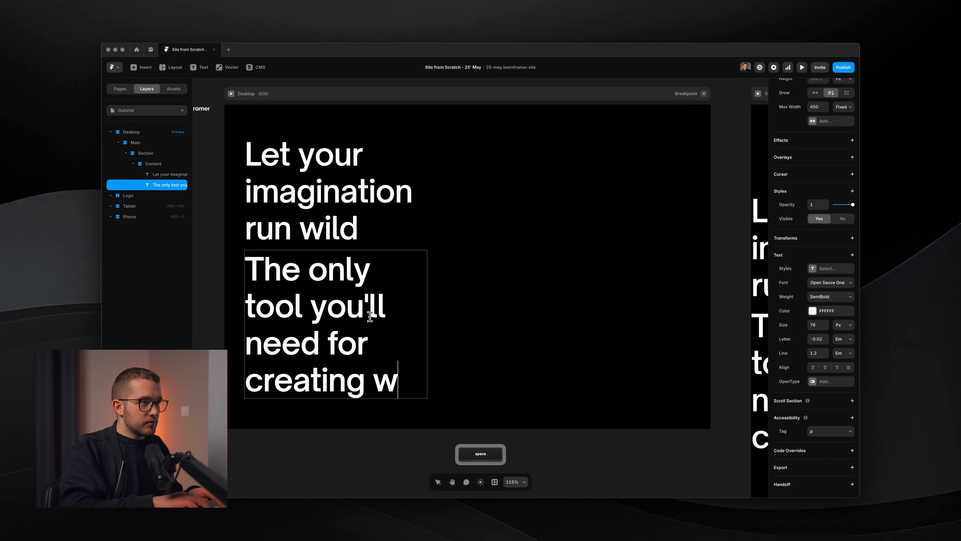
type("ebsites. From sta")
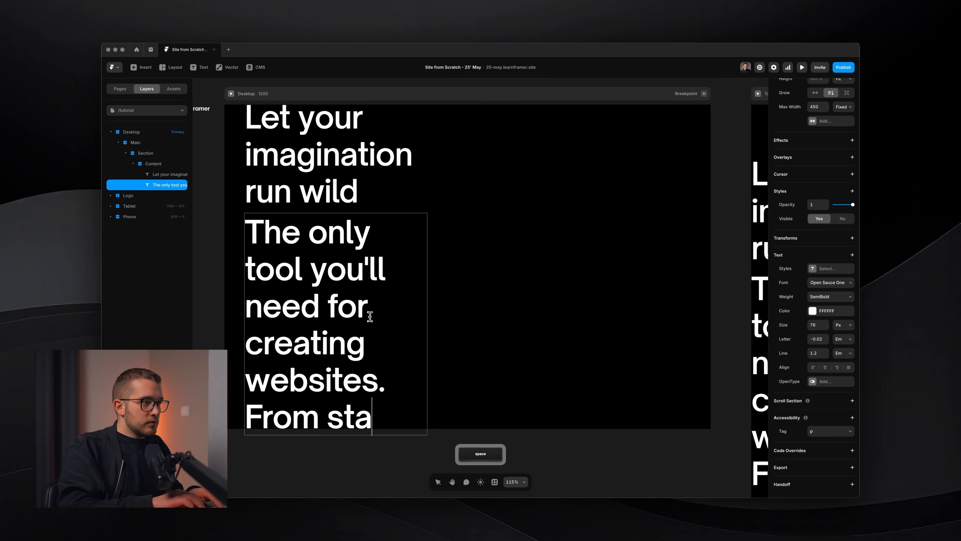
type("rt to finish.")
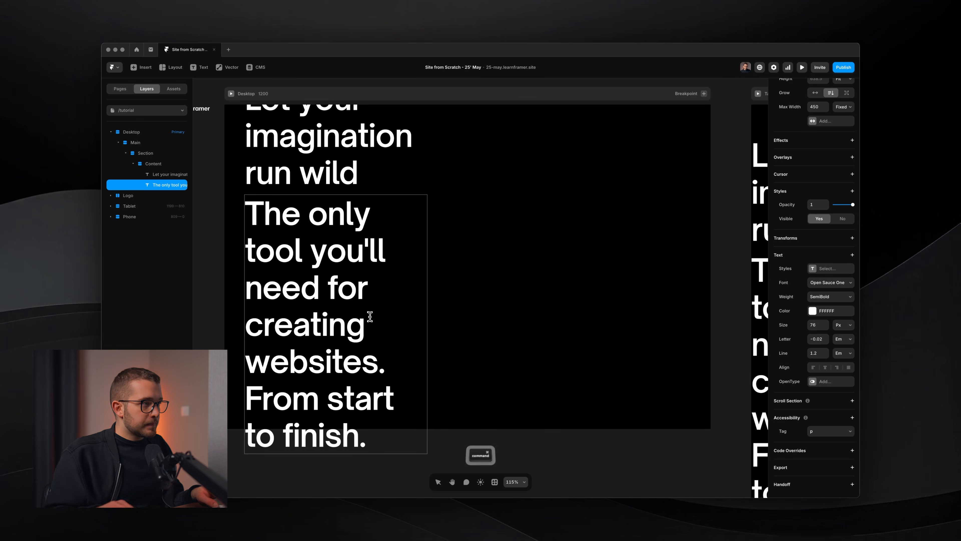
- Set the whole tagline's font size to 20 px and its letter spacing to -0.01 em
key("super+a")
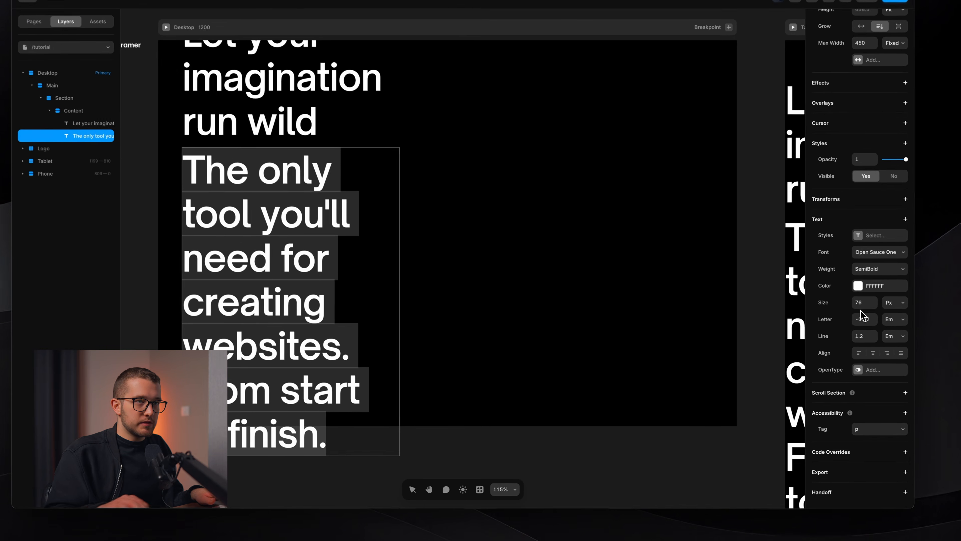
left_click(813, 324)
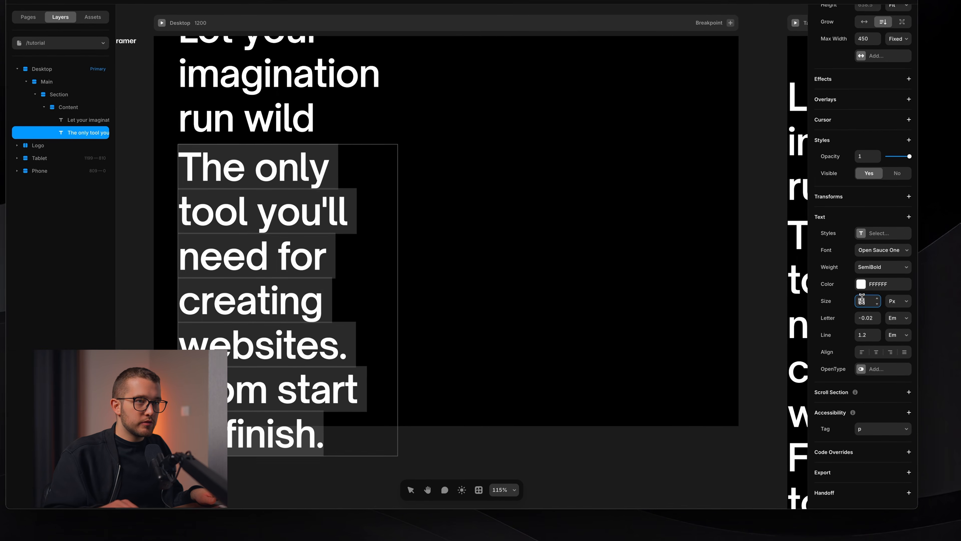
type("20")
key("Return")
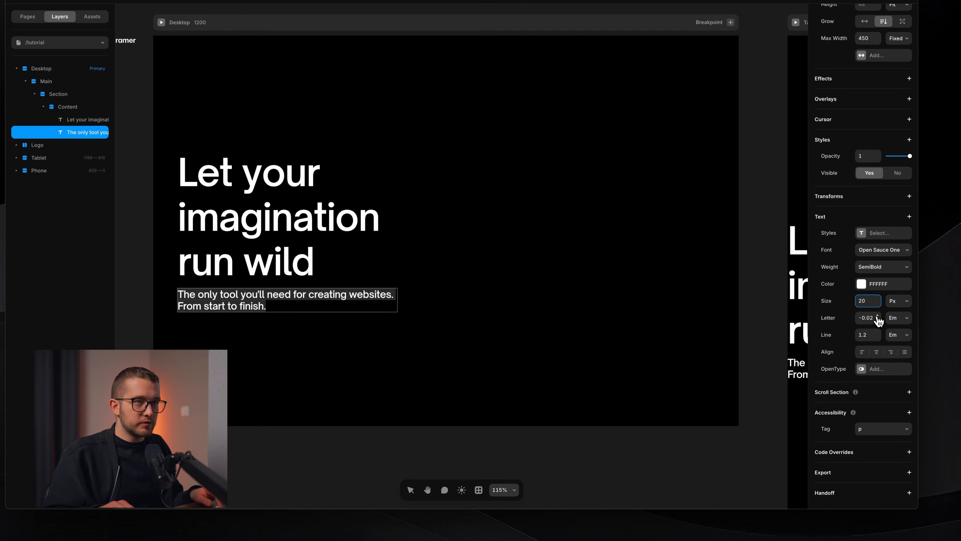
left_click(877, 317)
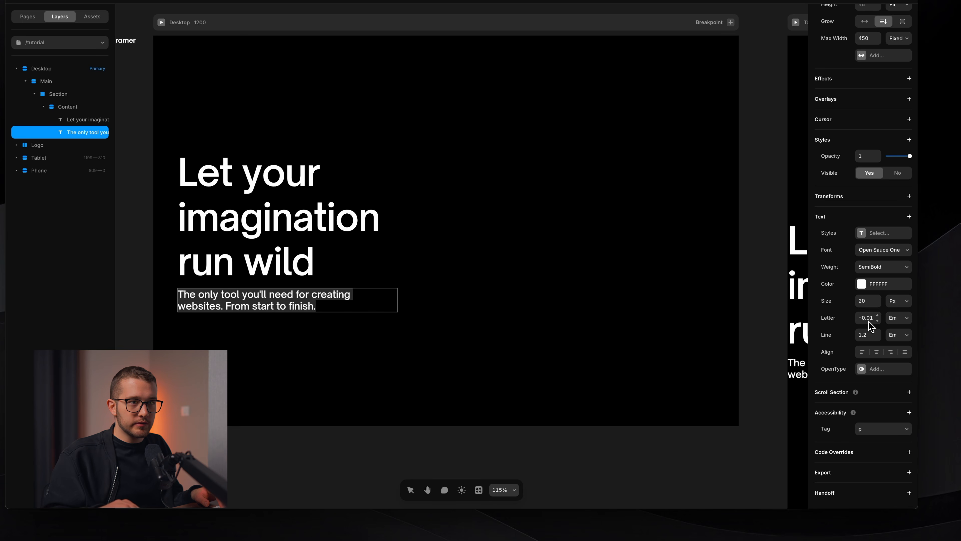
- Increase the tagline's line height to 1.7 em
left_click(877, 333)
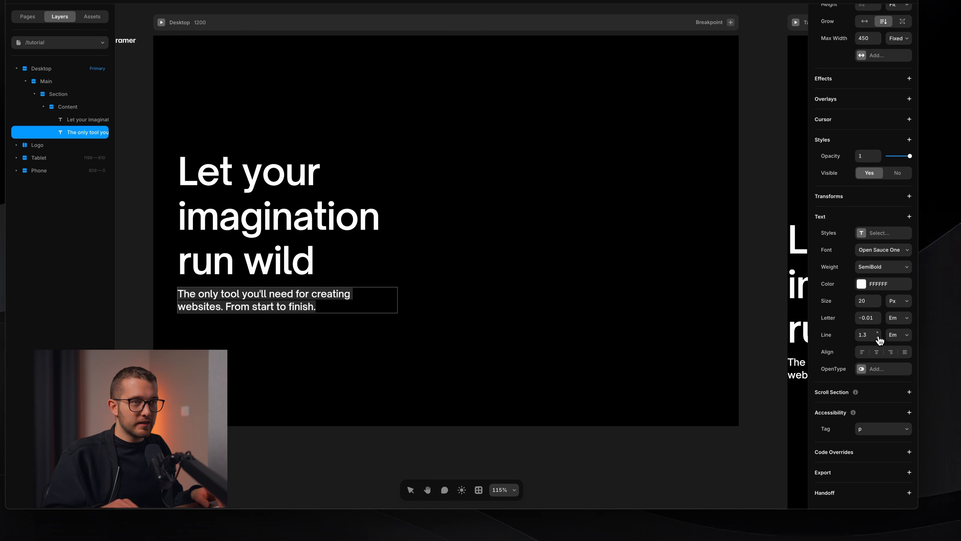
left_click(877, 333)
left_click(878, 334)
left_click(878, 333)
left_click(878, 333)
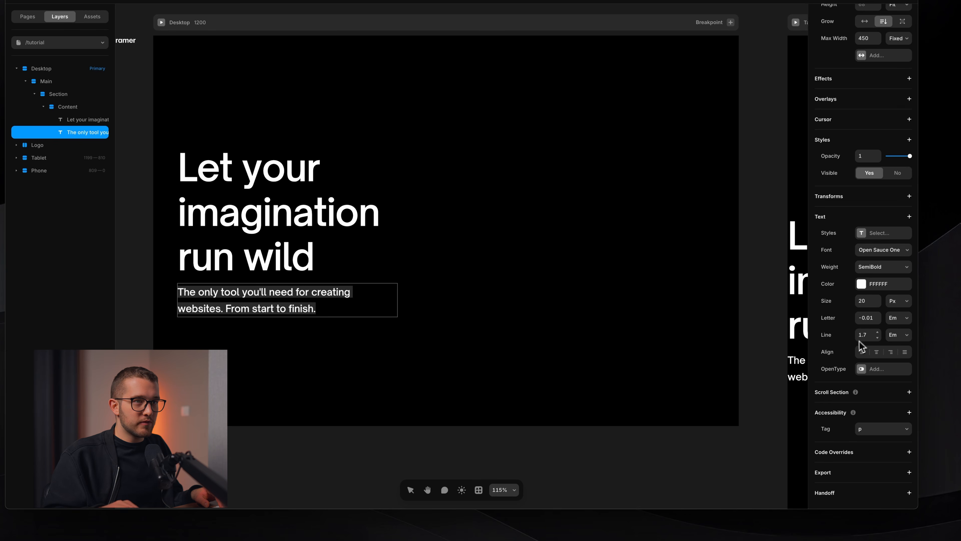
- Reduce the opacity of the tagline's white text color to 50%
left_click(896, 284)
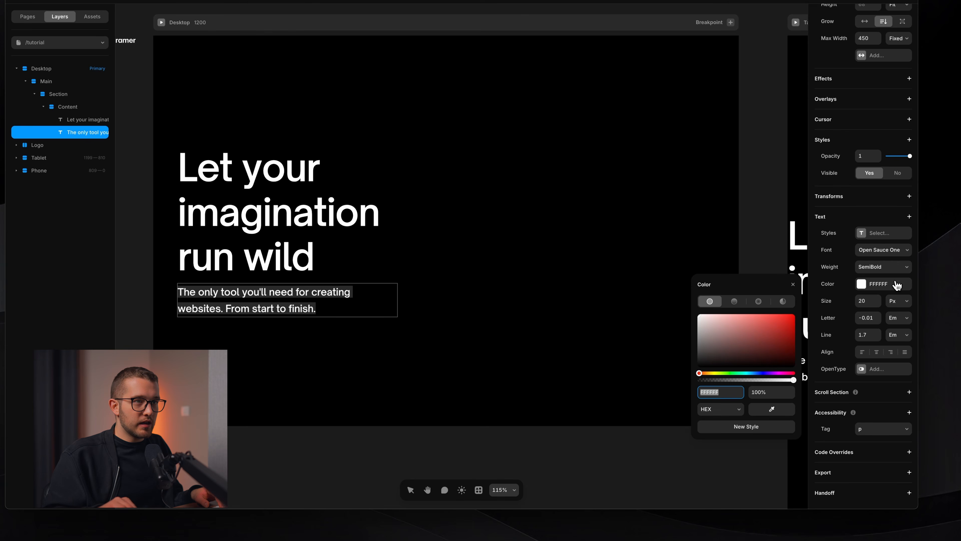
left_click(769, 395)
type("50")
key("Return")
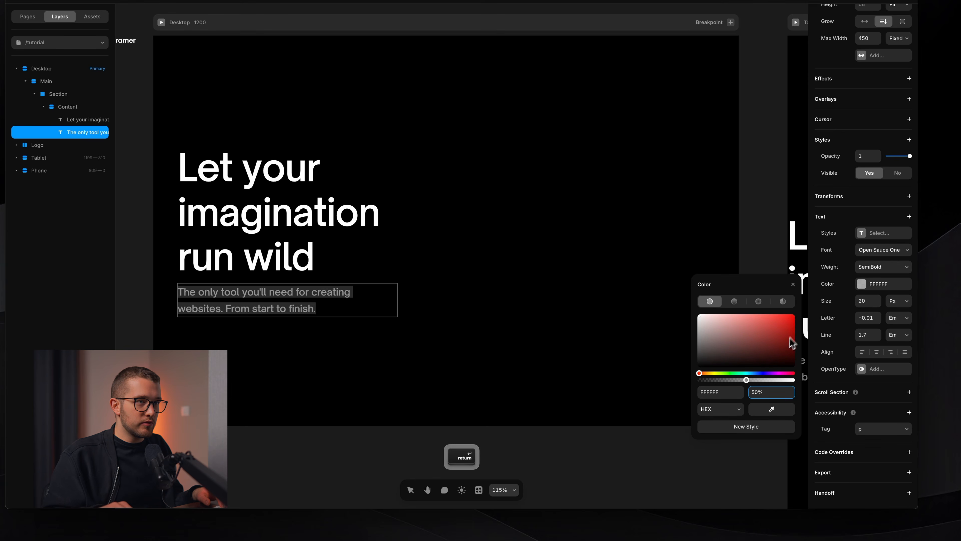
left_click(793, 284)
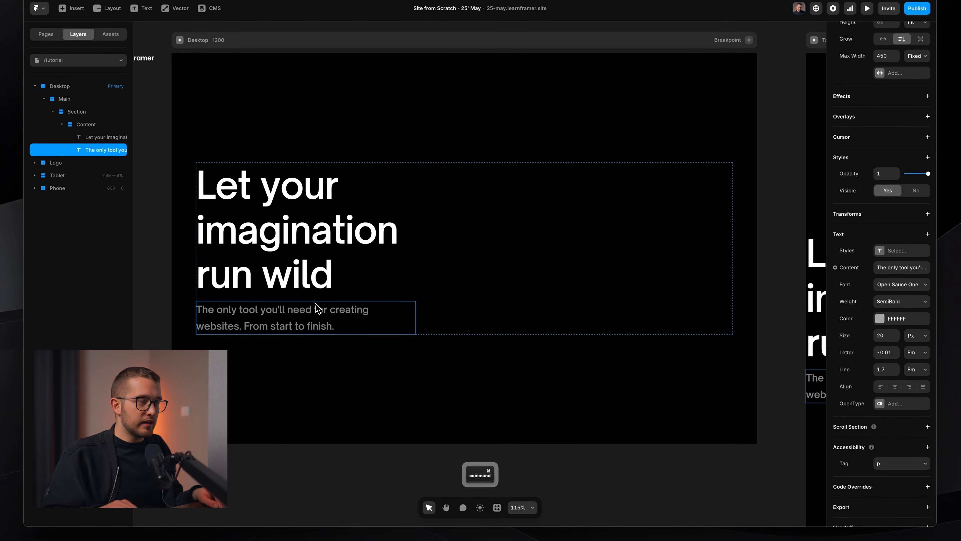
- Change the tagline's font weight to Medium
left_click(891, 300)
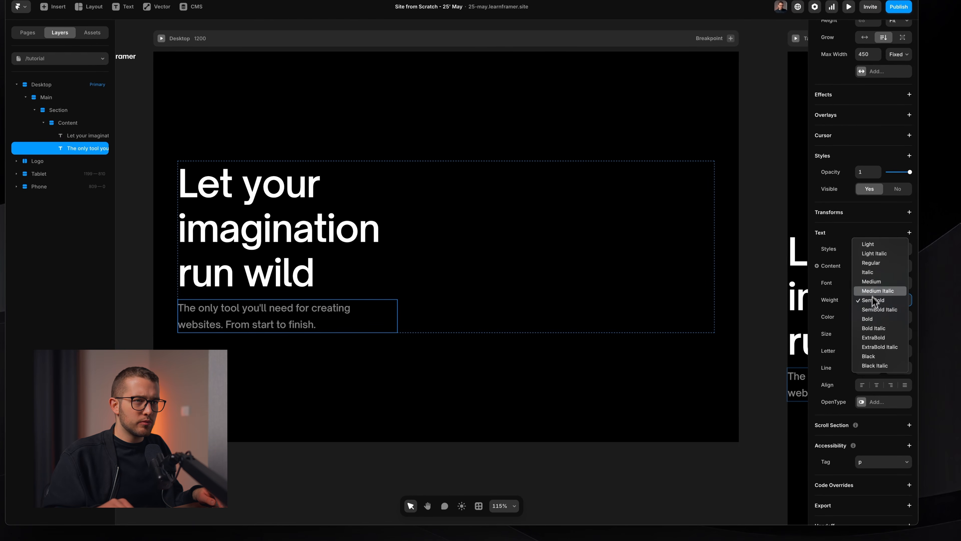
left_click(879, 281)
key("Escape")
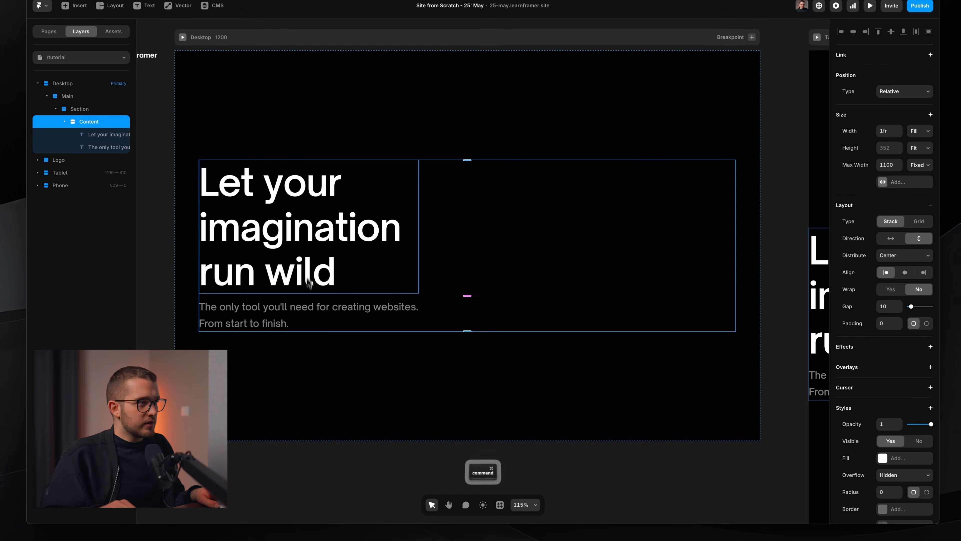
- Adjust the Content stack's gap between the headline and the tagline to 16
left_click(308, 282, "super")
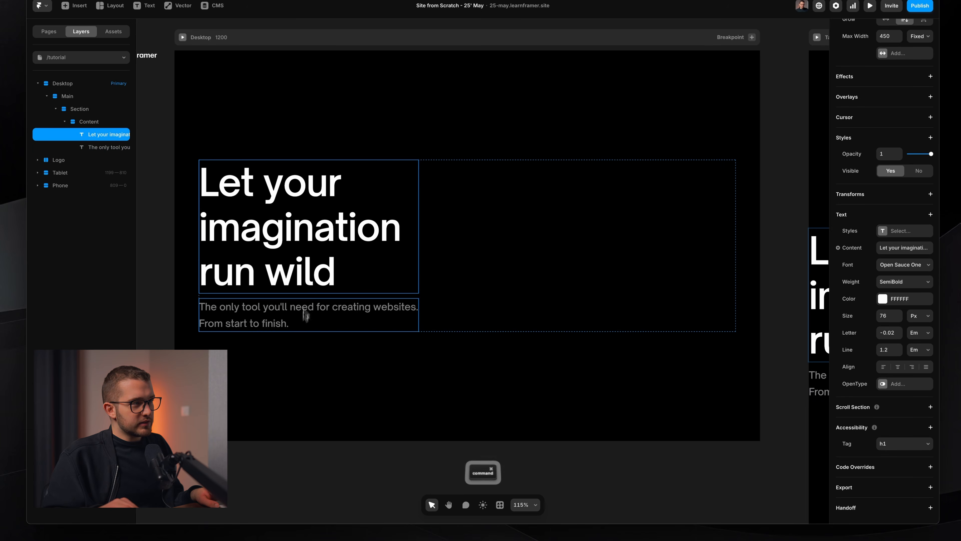
scroll(303, 326, "down", 5)
scroll(302, 330, "up", 4)
left_click(288, 314, "super")
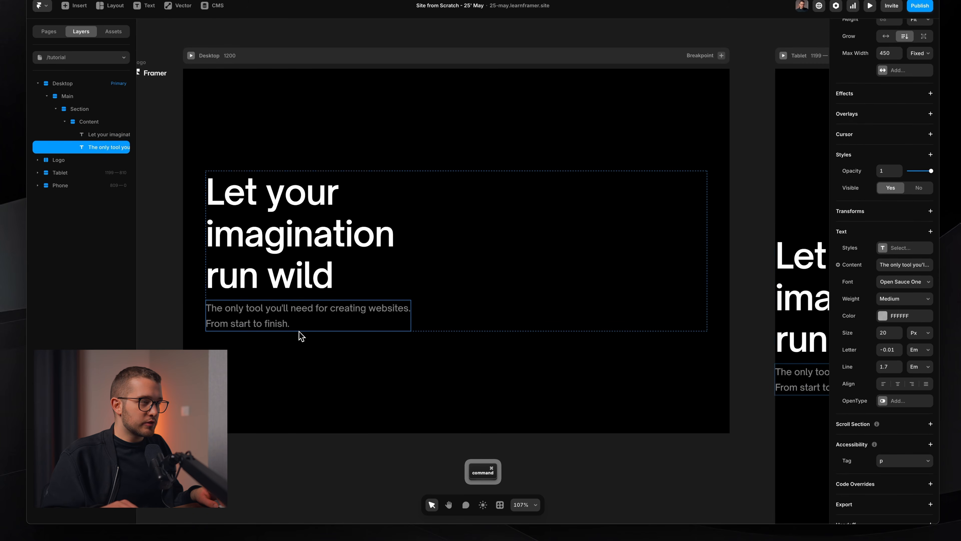
left_click(453, 306, "super")
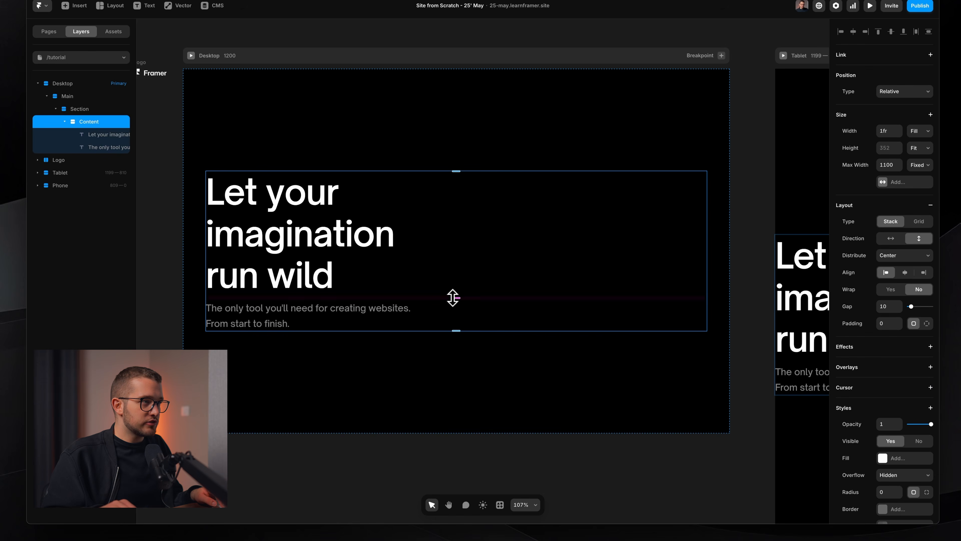
mouse_move(453, 298)
left_mouse_down()
mouse_move(452, 315)
mouse_move(451, 291)
mouse_move(451, 302)
left_mouse_up()
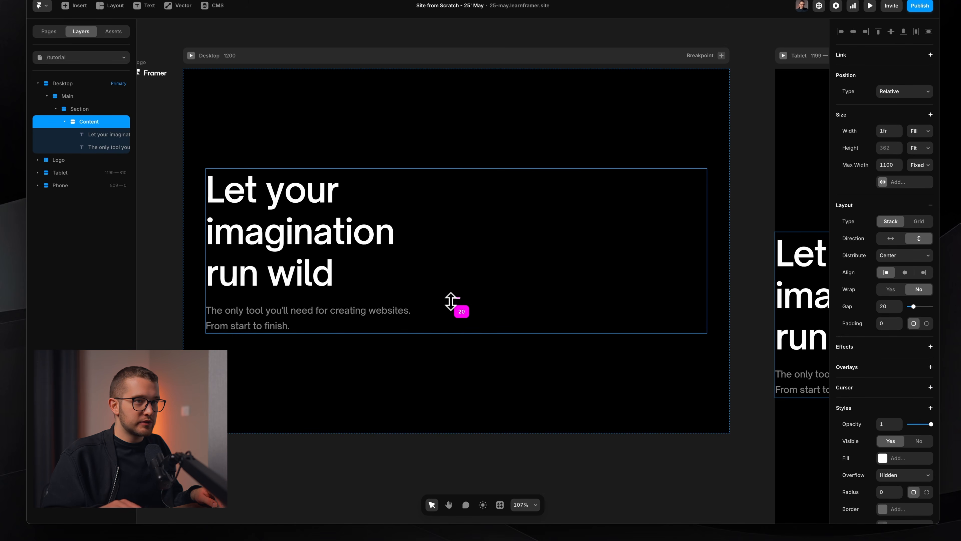
left_click_drag(914, 307, 918, 307)
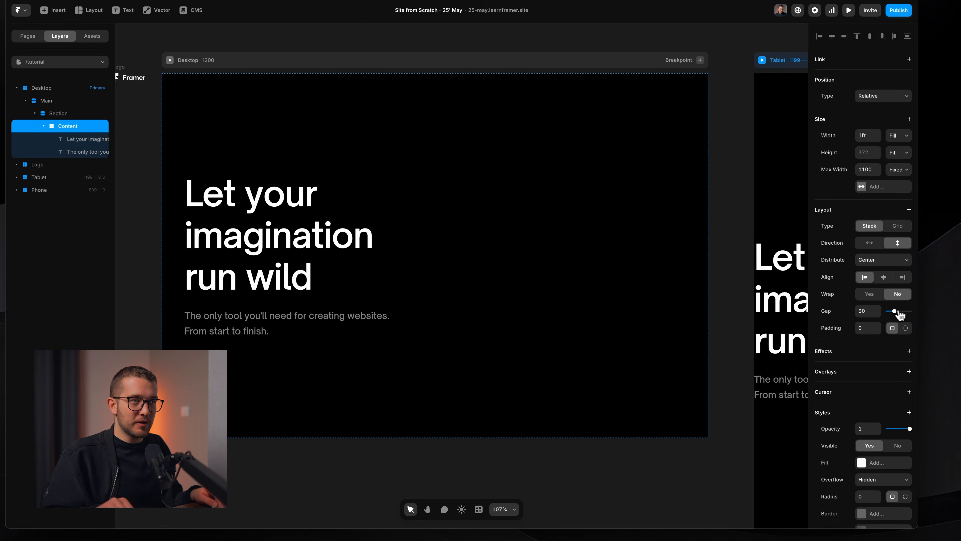
left_click_drag(429, 304, 451, 302)
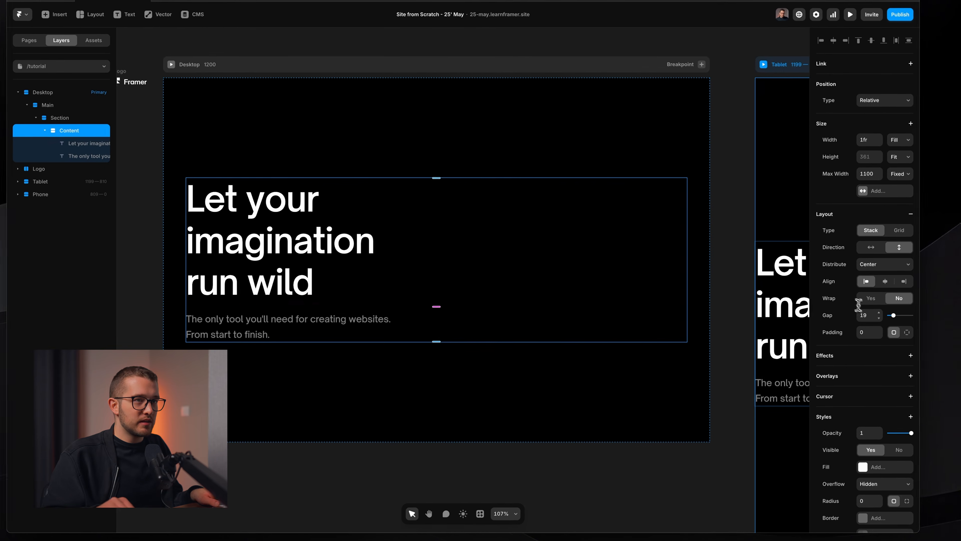
left_click(882, 314)
key("shift+Up")
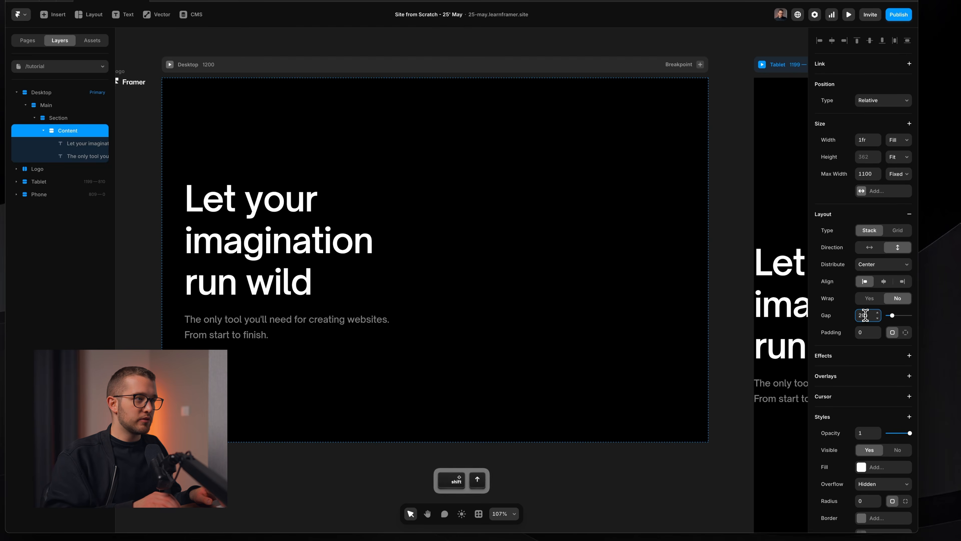
key("Down")
key("Down")
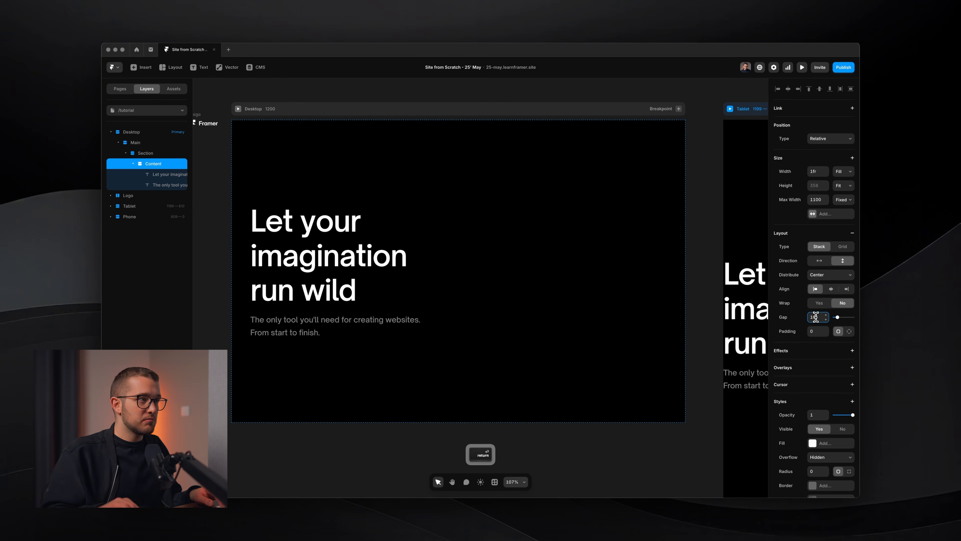
- Check the finished reference page, duplicate the tagline inside the Content stack and change the copy's text to "Start with AI"
scroll(454, 324, "down", 3)
scroll(378, 330, "up", 4)
left_click(372, 326, "super")
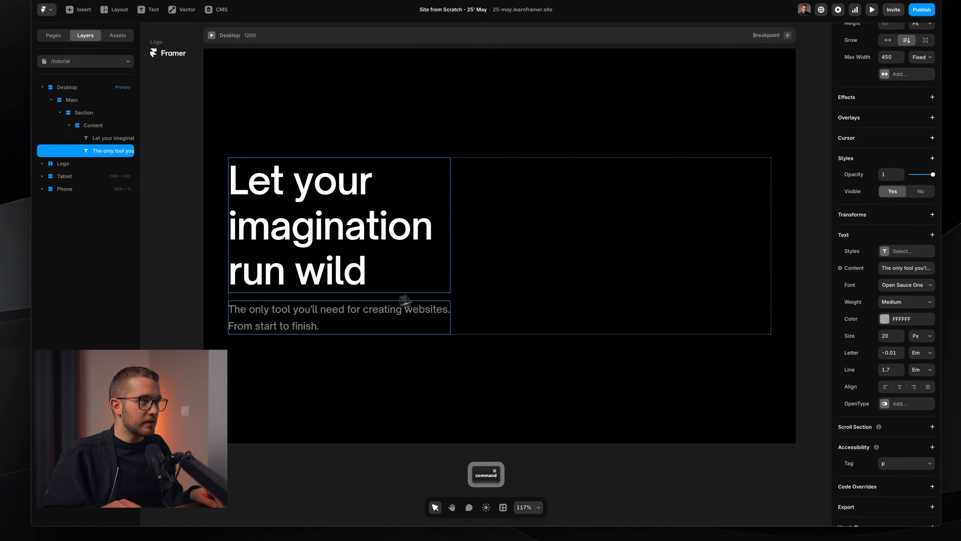
key("super+Tab")
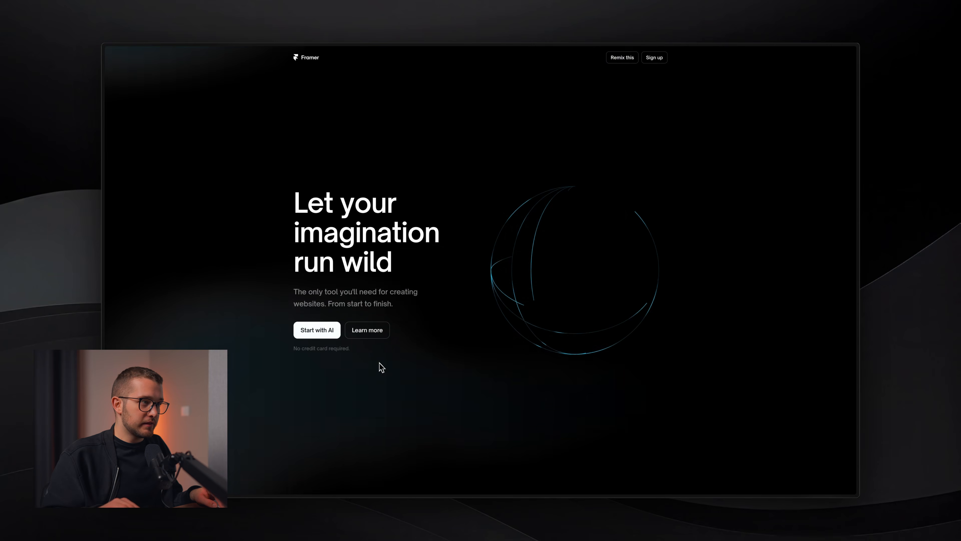
key("super+Tab")
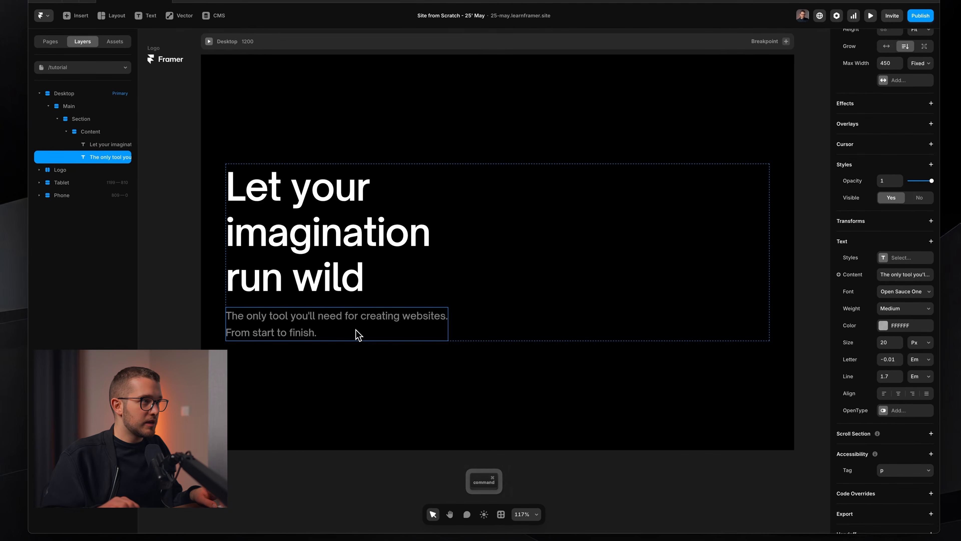
key("super+d")
scroll(356, 335, "down", 1)
double_click(335, 317)
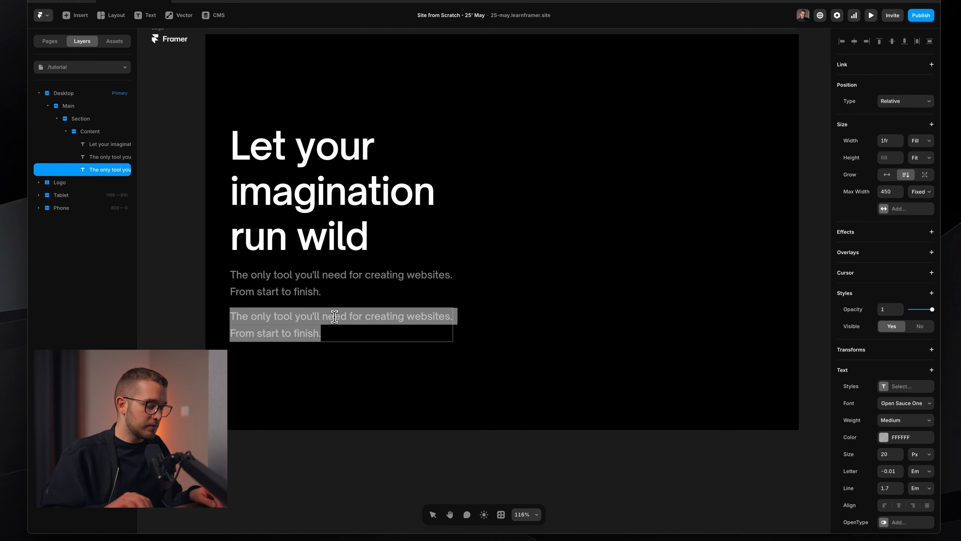
type("Start with AI")
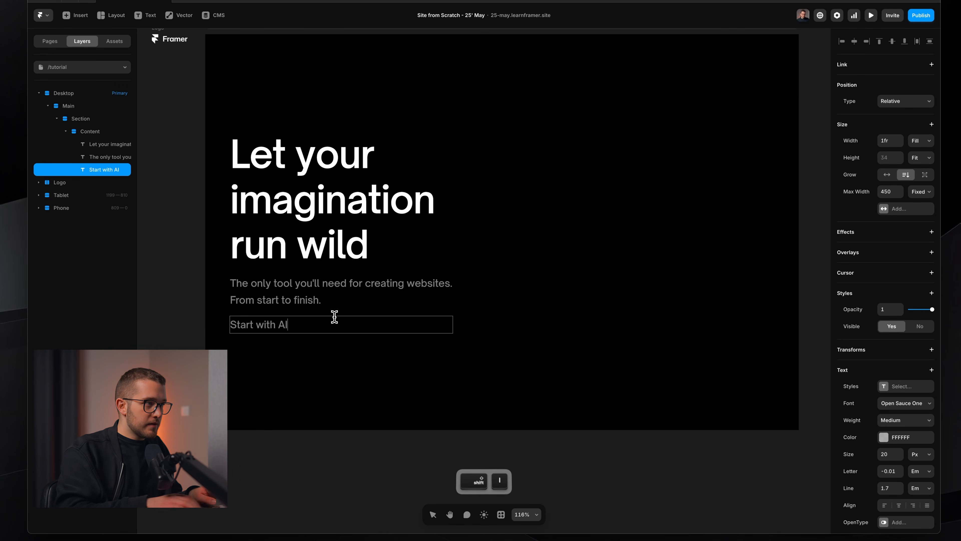
key("Escape")
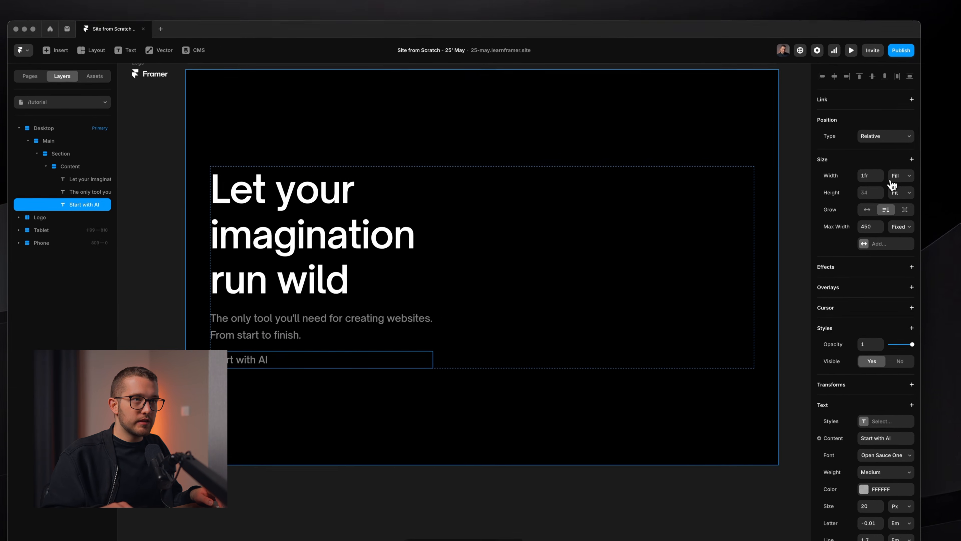
- Set the "Start with AI" text's width to Fit Content and remove its max width
left_click(920, 142)
left_click(907, 191)
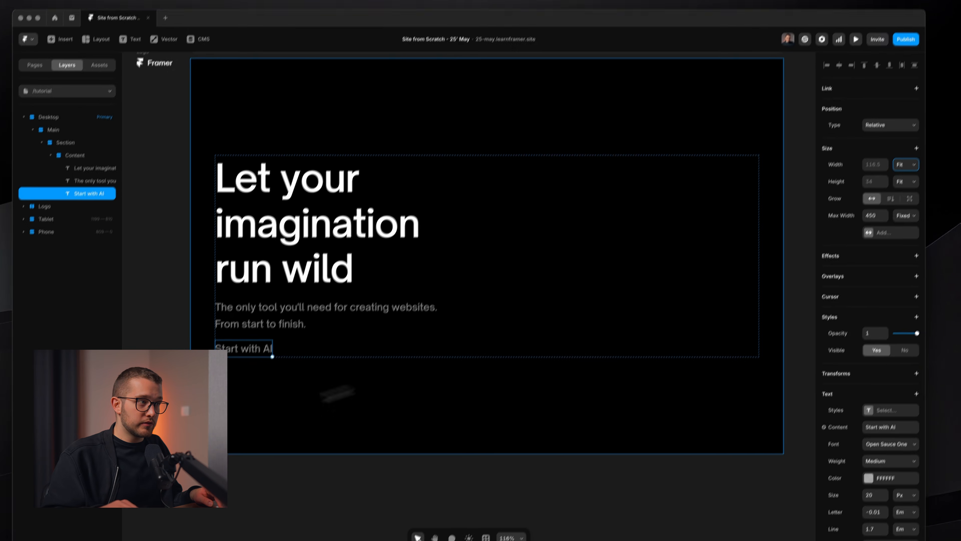
scroll(253, 333, "up", 5)
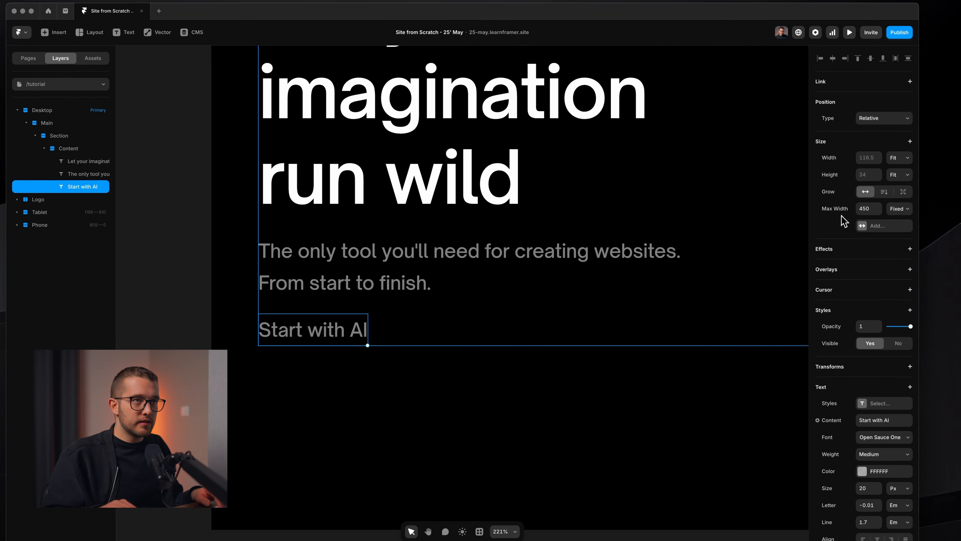
left_click(848, 216)
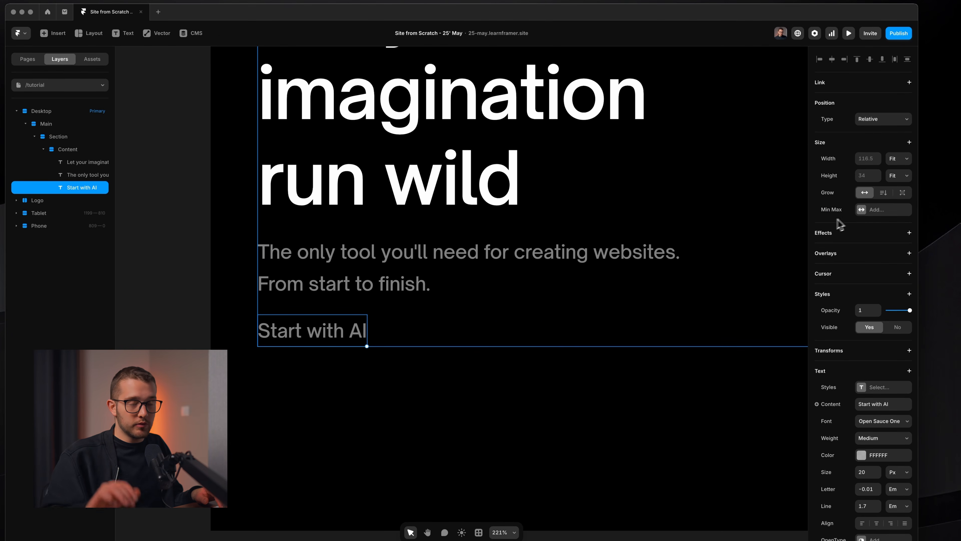
- Set the "Start with AI" text's font size to 16 and its white color's opacity to 100%
left_click(872, 473)
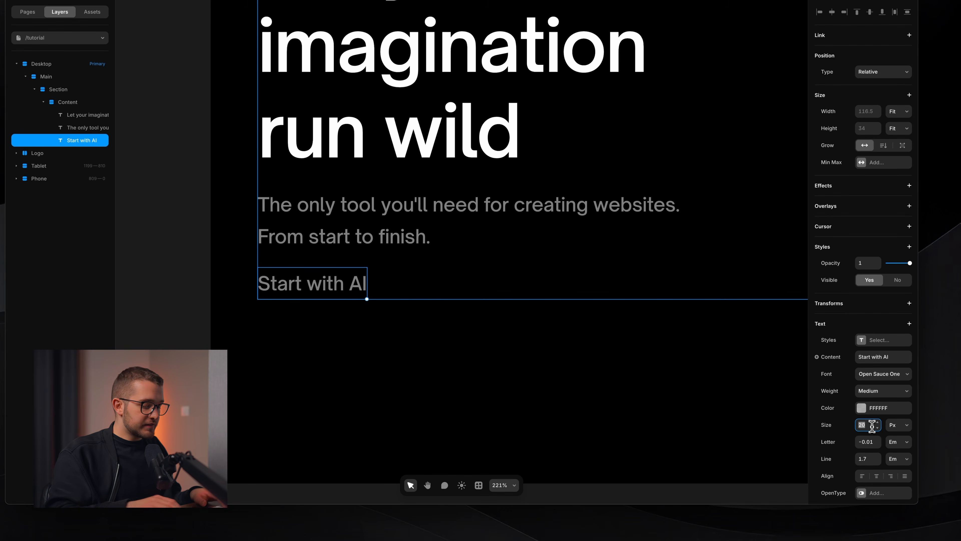
type("16")
key("Return")
left_click(870, 409)
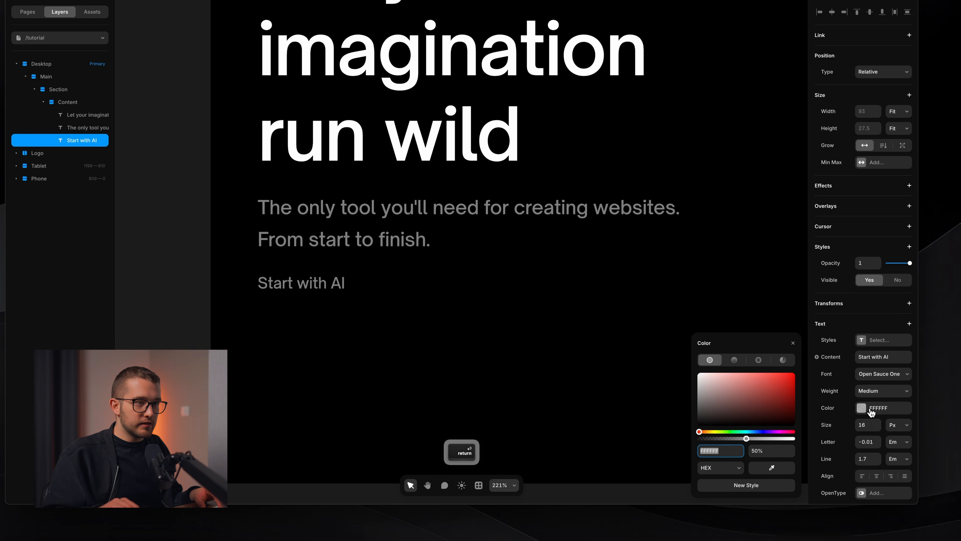
left_click(753, 450)
type("100")
key("Return")
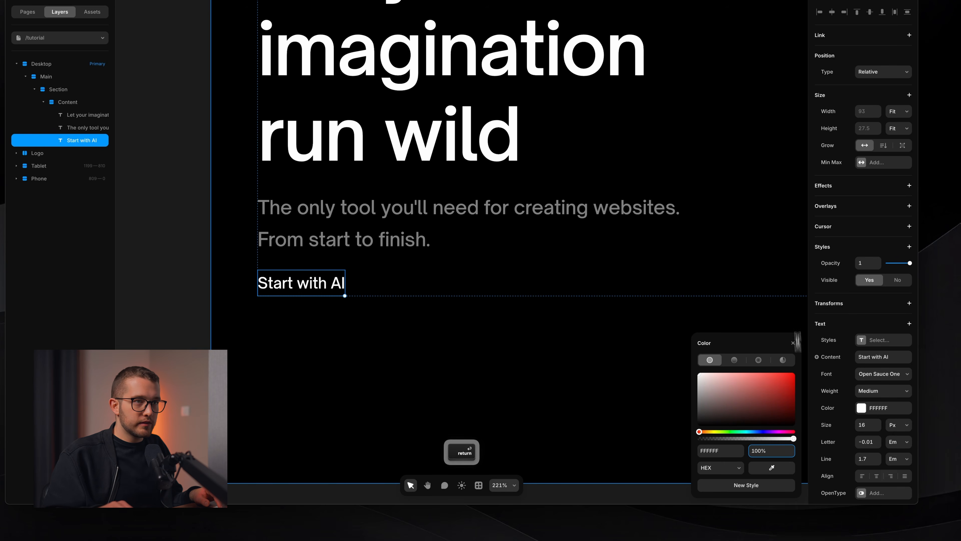
- Add a blending style to the "Start with AI" text and set it to Difference
left_click(872, 253)
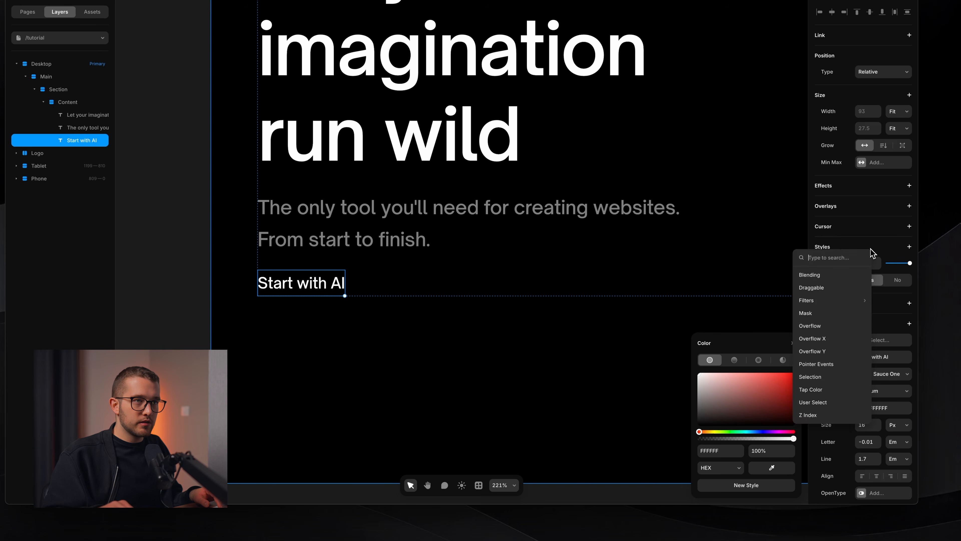
left_click(873, 252)
left_click(873, 252)
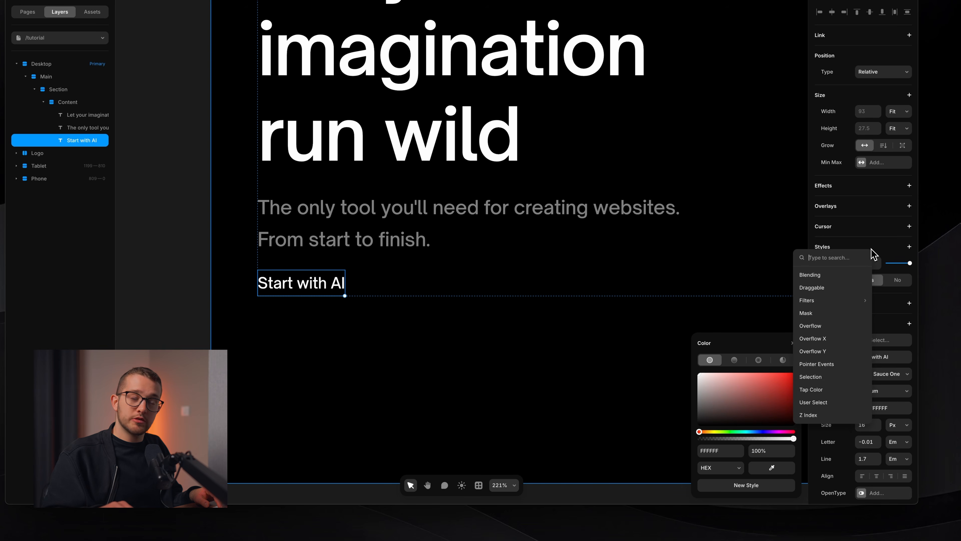
left_click(846, 275)
left_click(871, 297)
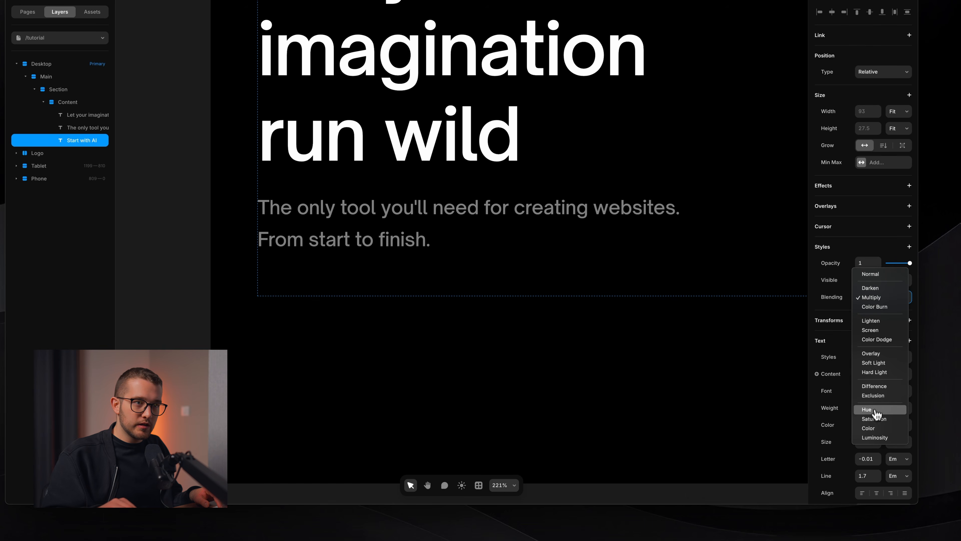
left_click(875, 386)
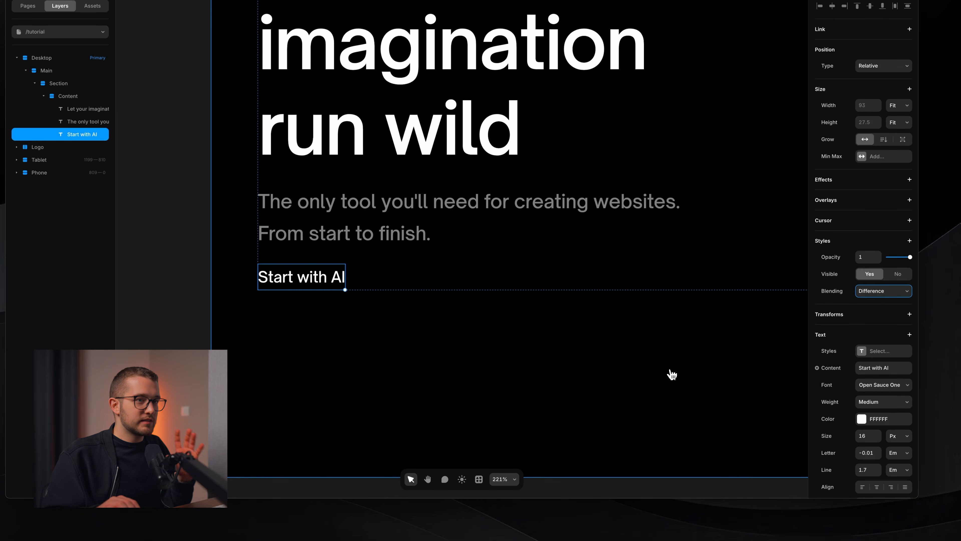
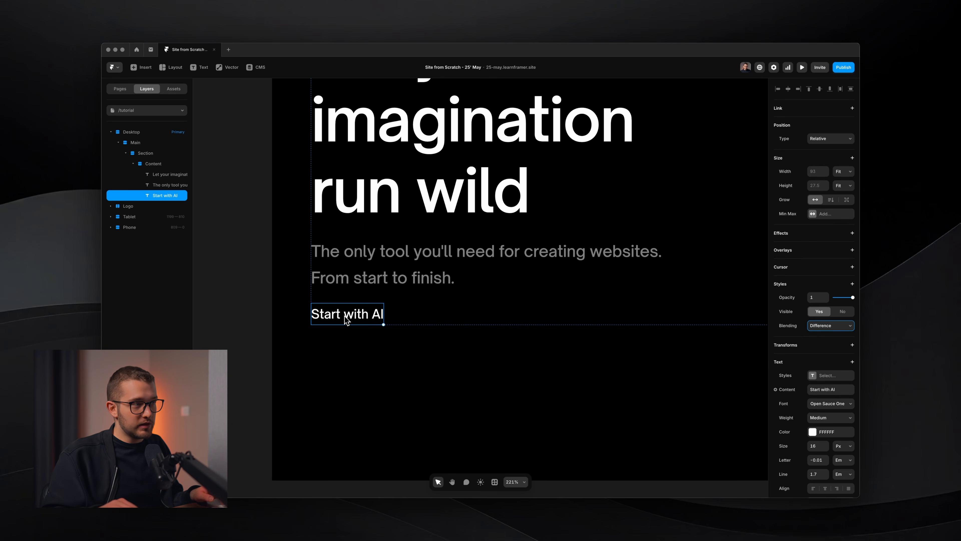
- Wrap the "Start with AI" text in a stack and set the stack's width to Fit Content
right_click(345, 317)
mouse_move(370, 274)
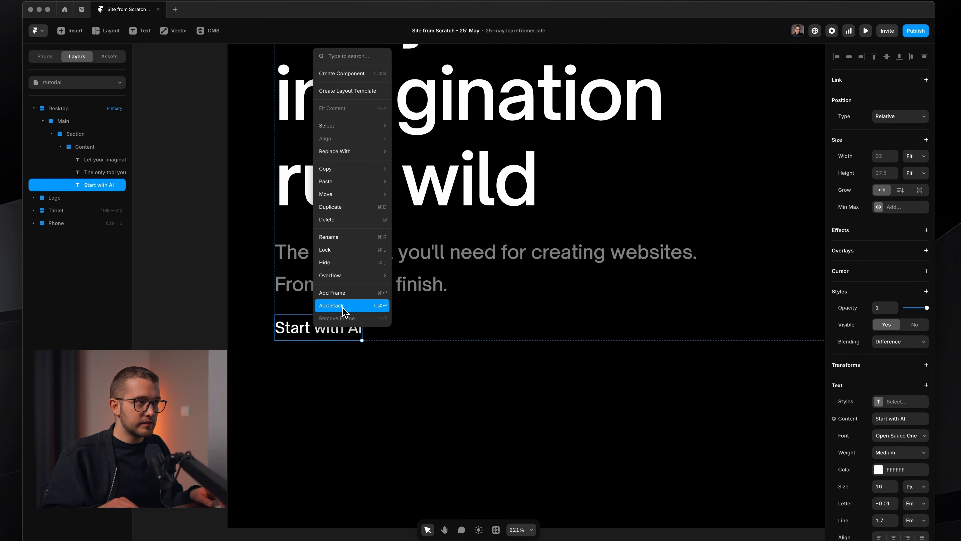
left_click(332, 305)
left_click(916, 156)
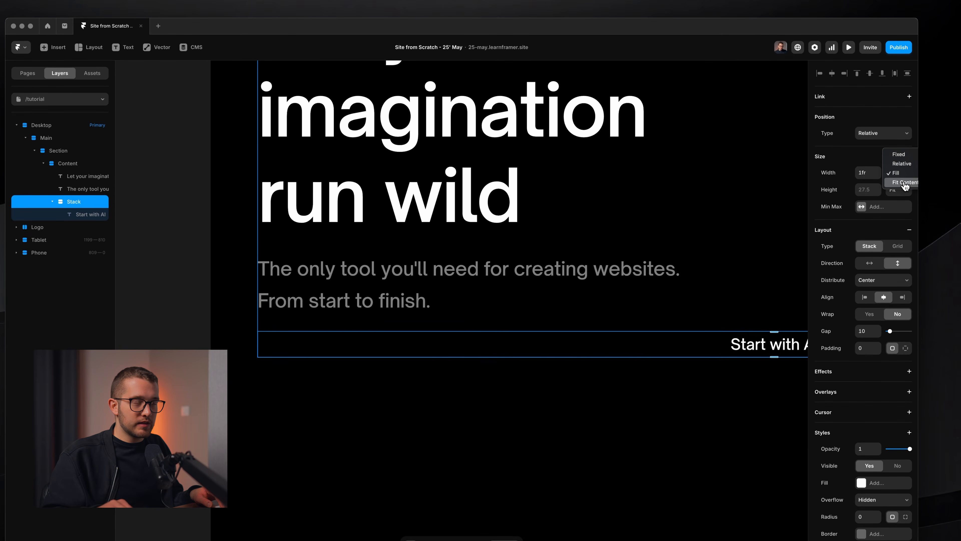
left_click(905, 182)
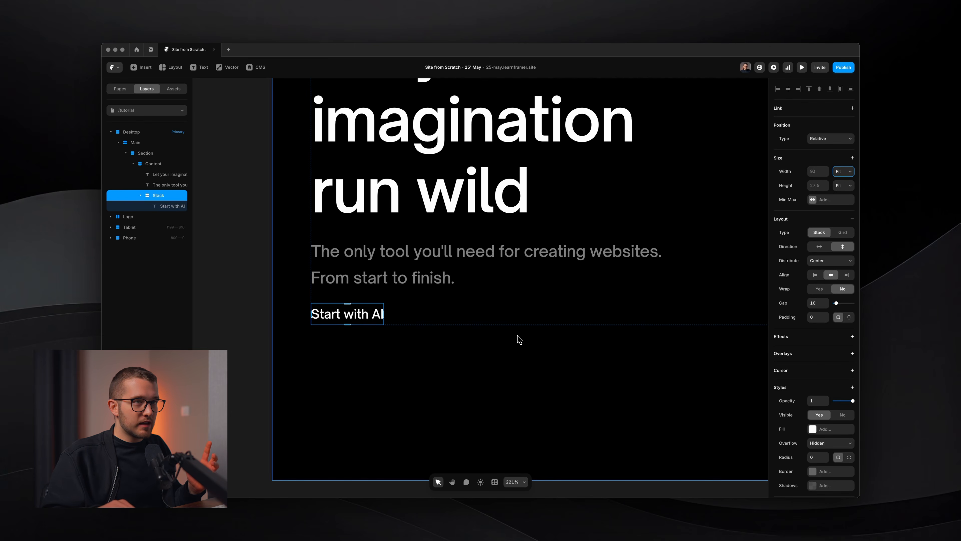
- Set the stack's height to 48 and give it a solid FFFFFF fill
left_click(818, 185)
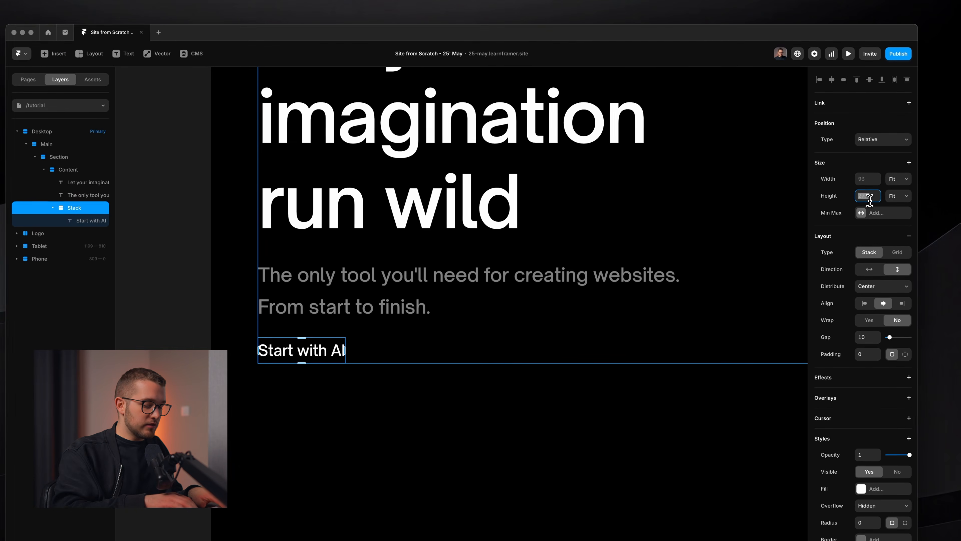
key("Return")
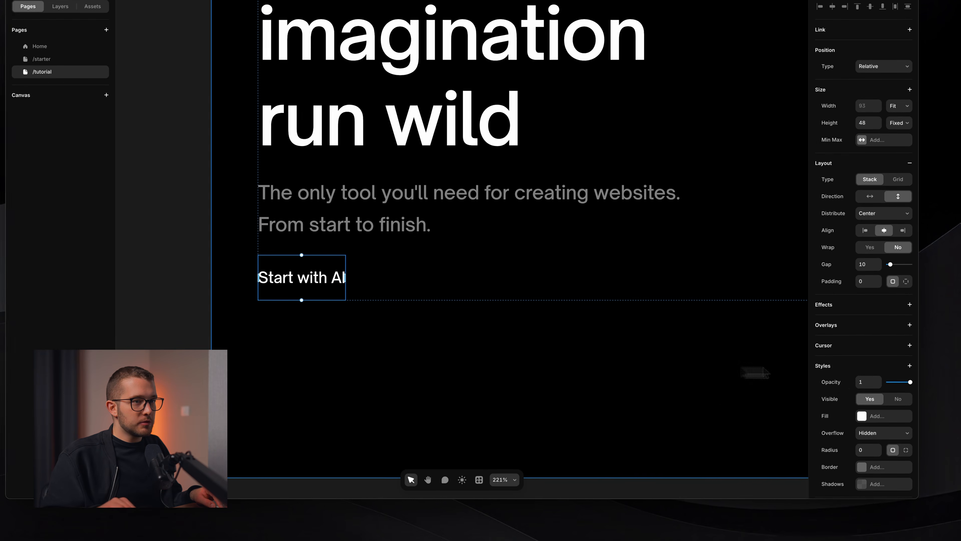
left_click(866, 426)
scroll(397, 388, "left", 2)
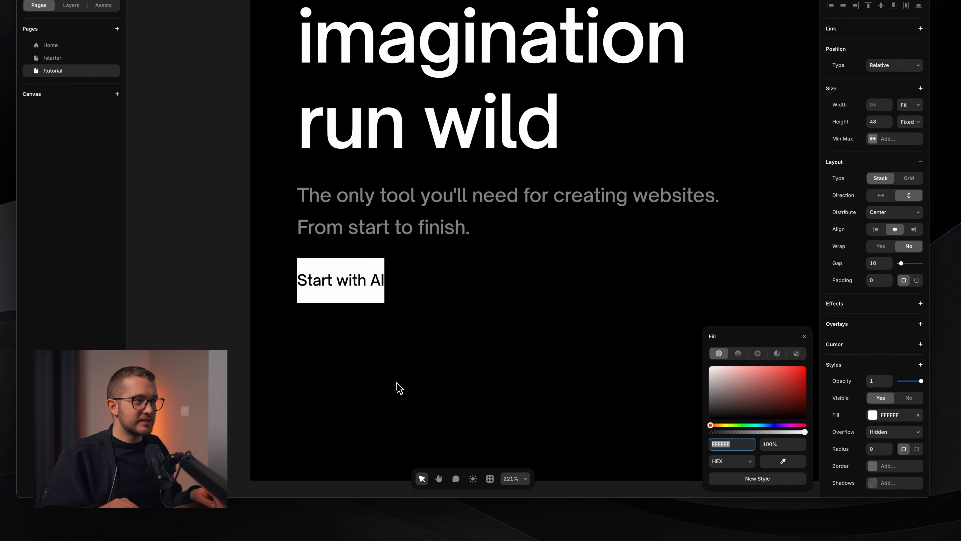
scroll(375, 330, "up", 5)
scroll(375, 329, "left", 2)
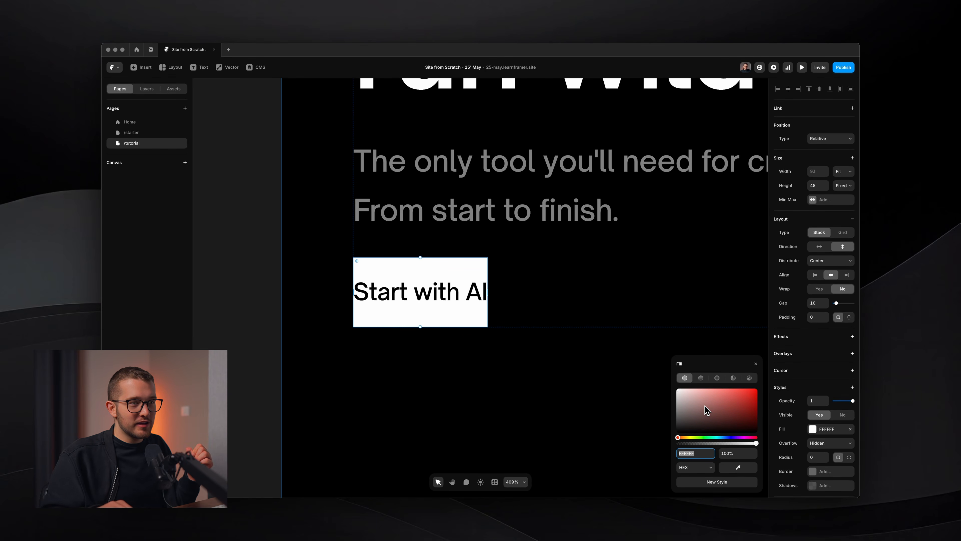
left_click_drag(700, 406, 641, 319)
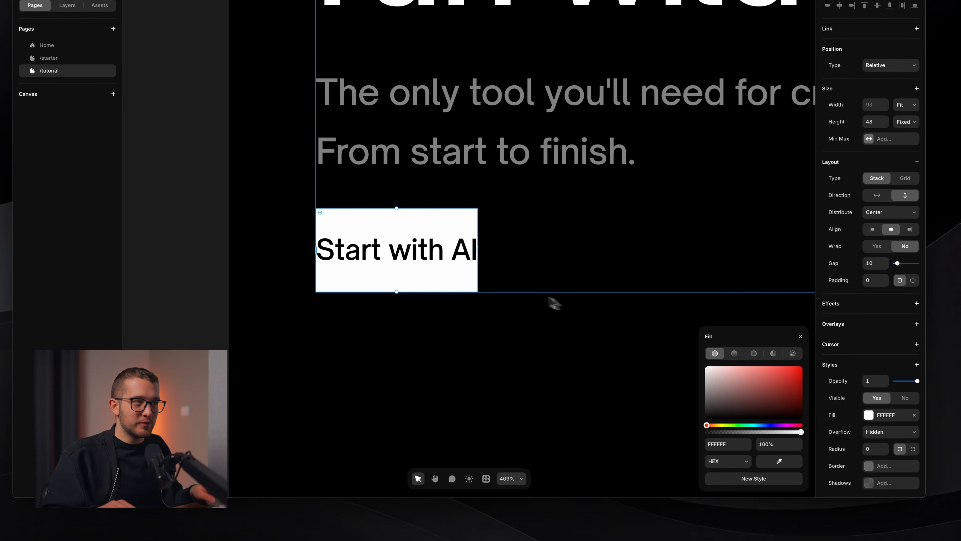
- Try removing the blending style from the "Start with AI" text and undo the removal
left_click(436, 247)
right_click(853, 299)
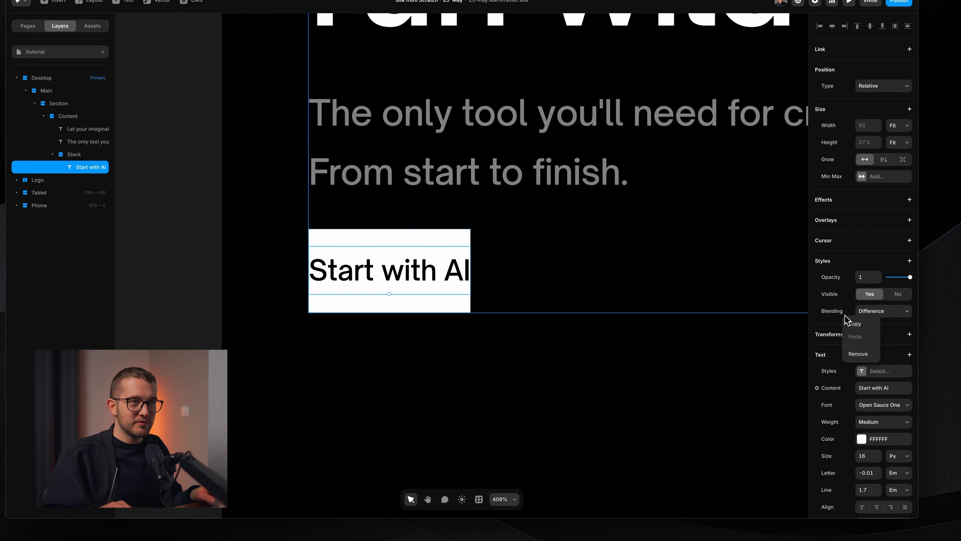
left_click(857, 353)
key("super+z")
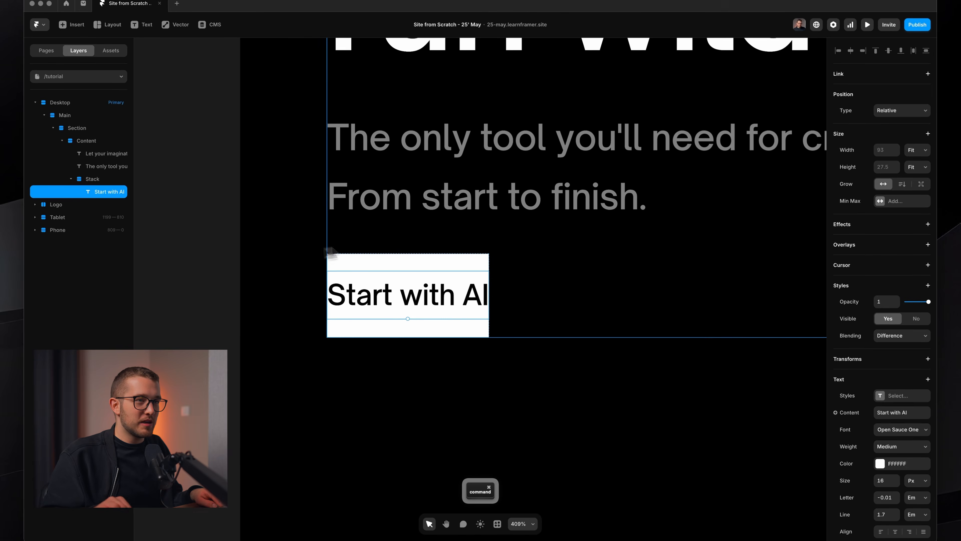
- Rename the stack around the "Start with AI" text to Button and widen the layer list
left_click(414, 260, "super")
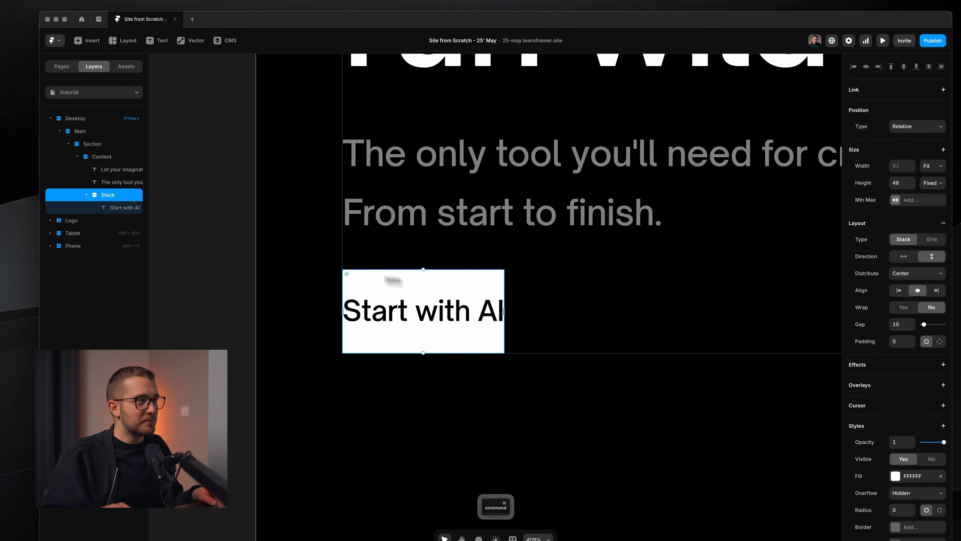
double_click(123, 191)
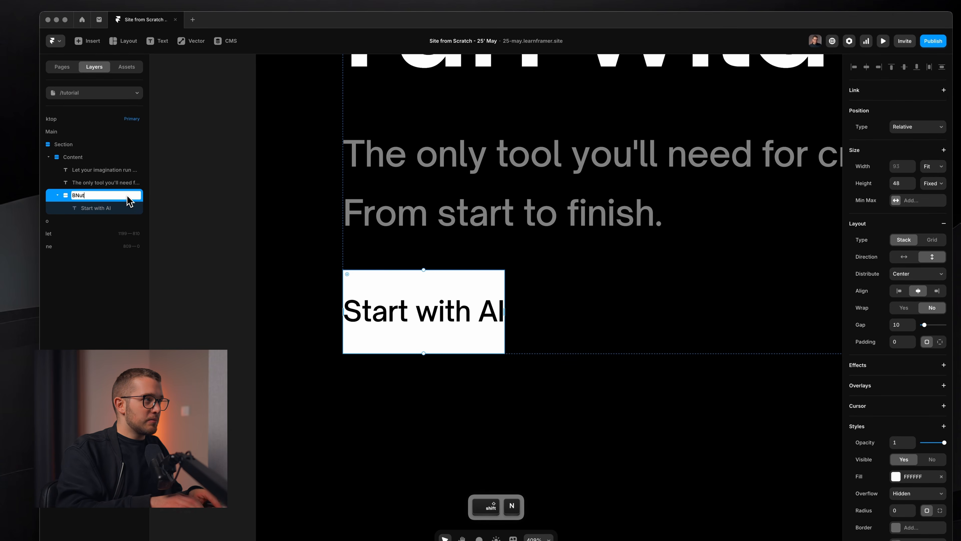
type("Button")
key("Return")
scroll(405, 211, "down", 6)
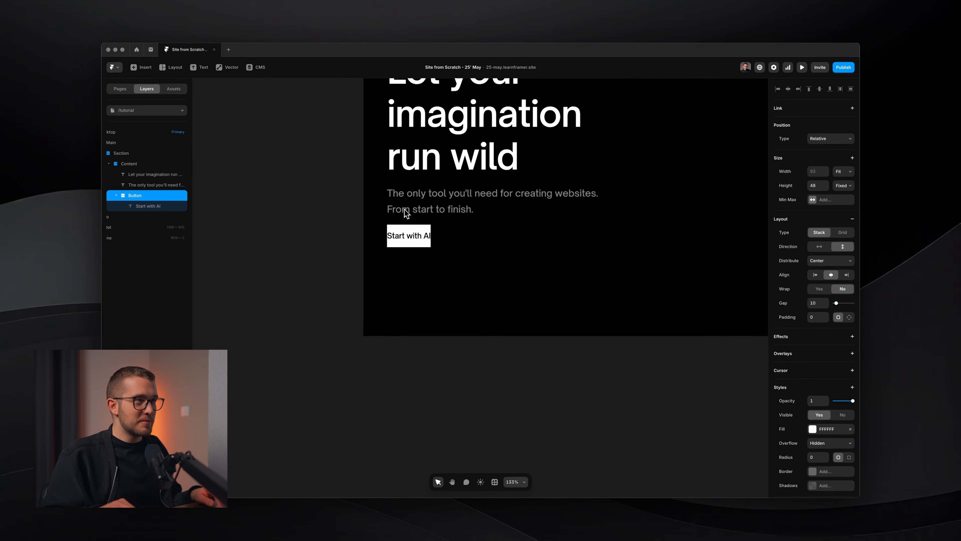
scroll(404, 209, "up", 2)
scroll(405, 252, "up", 8)
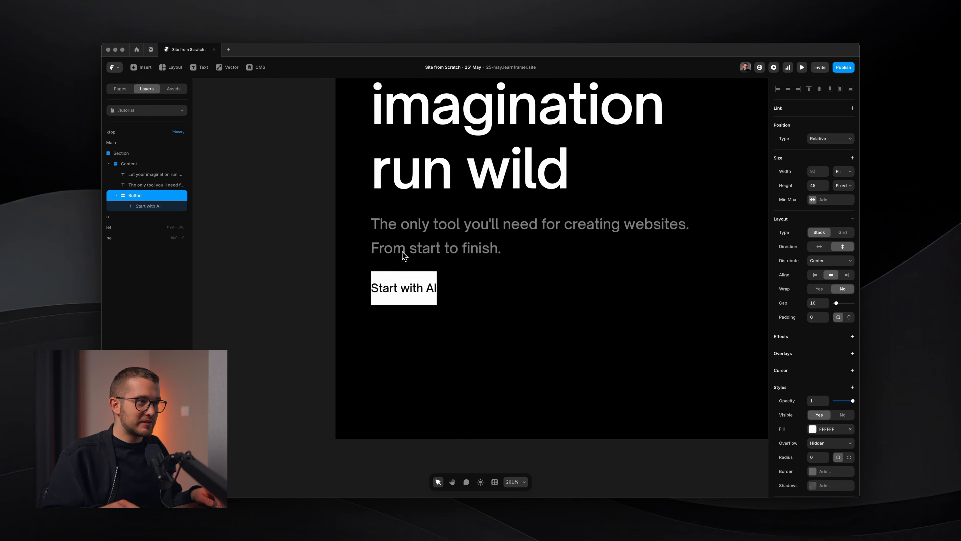
scroll(402, 251, "up", 1)
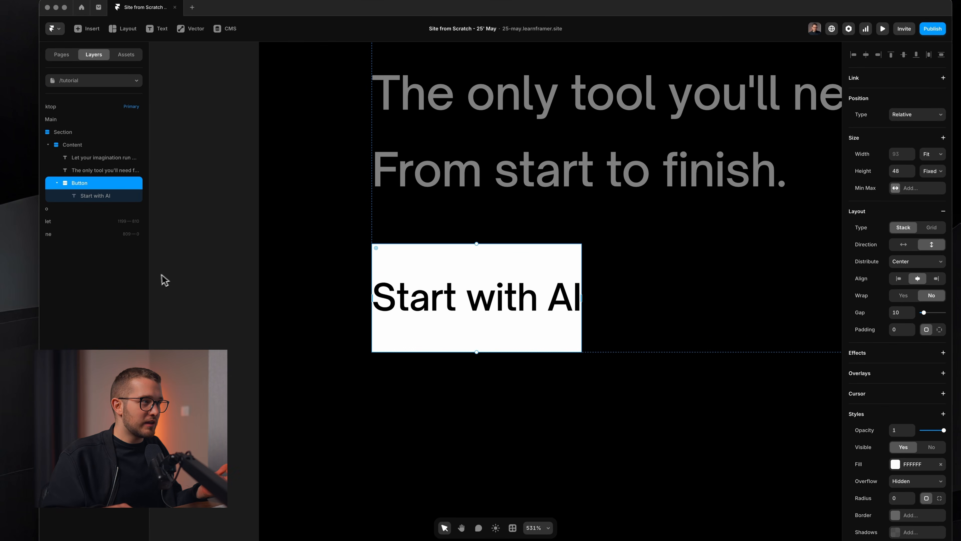
left_click_drag(152, 272, 204, 272)
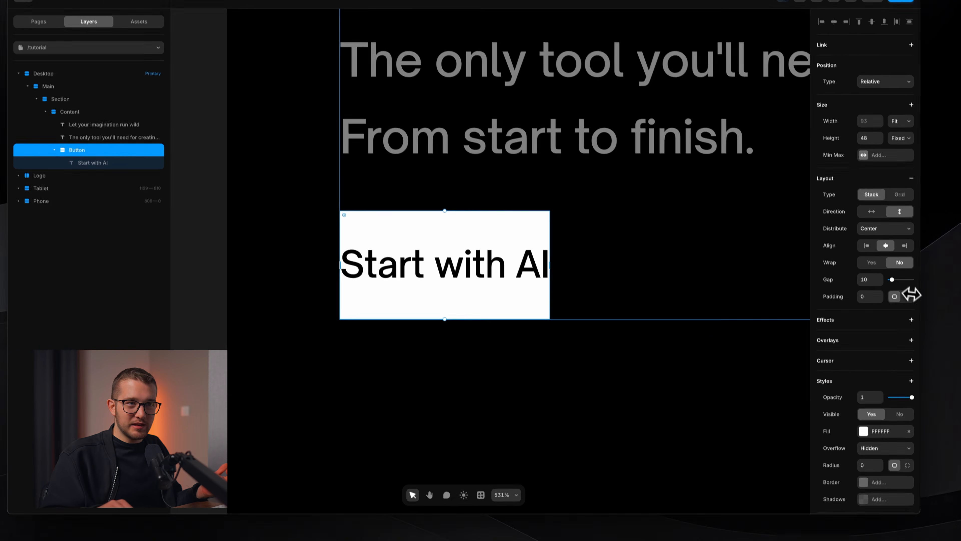
mouse_move(884, 293)
left_mouse_down()
mouse_move(879, 275)
mouse_move(878, 284)
left_mouse_up()
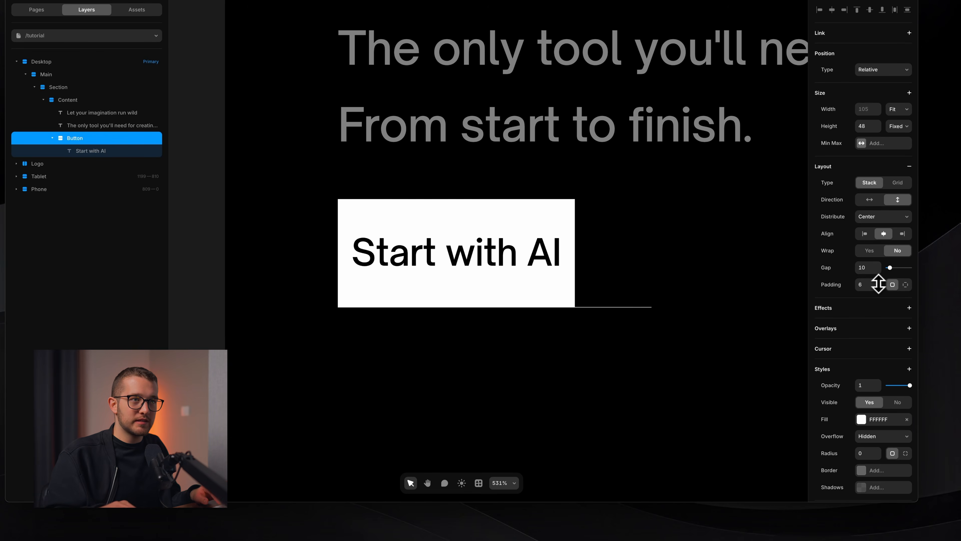
type("0")
key("Return")
- Give the Button stack individual side padding of 20 on the left and right, keeping 0 on top and bottom
left_click(905, 285)
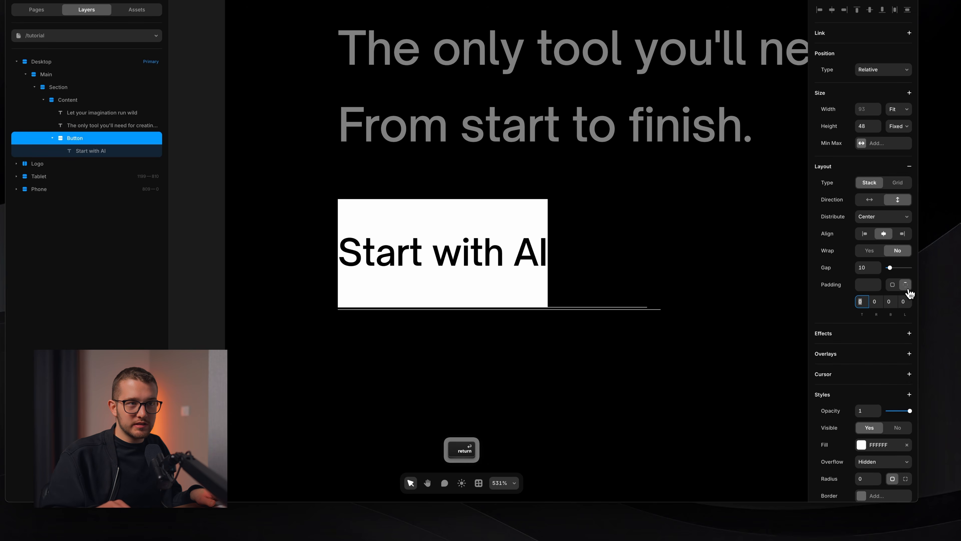
left_click(904, 302)
type("20")
key("Return")
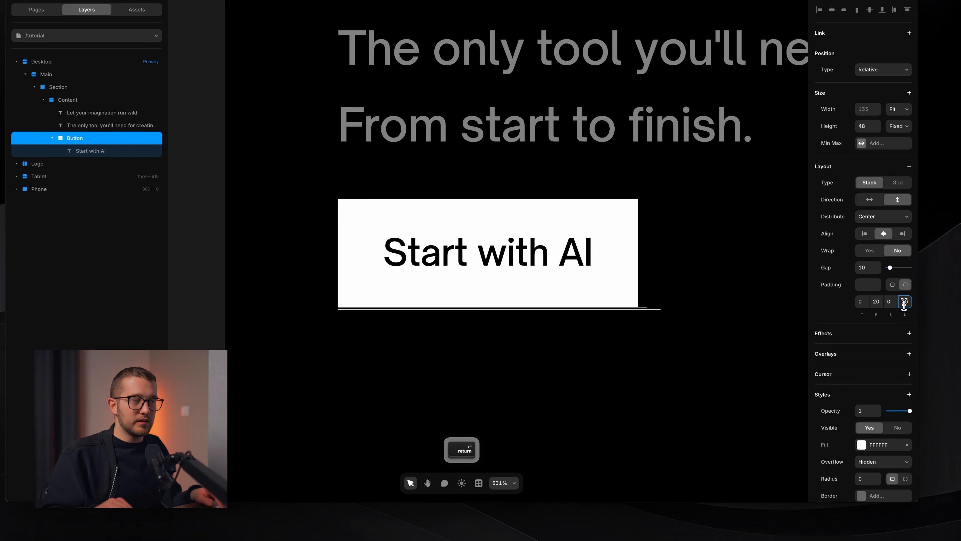
- Round the Button stack's corners with a radius of 12
scroll(582, 281, "down", 3)
scroll(581, 280, "right", 2)
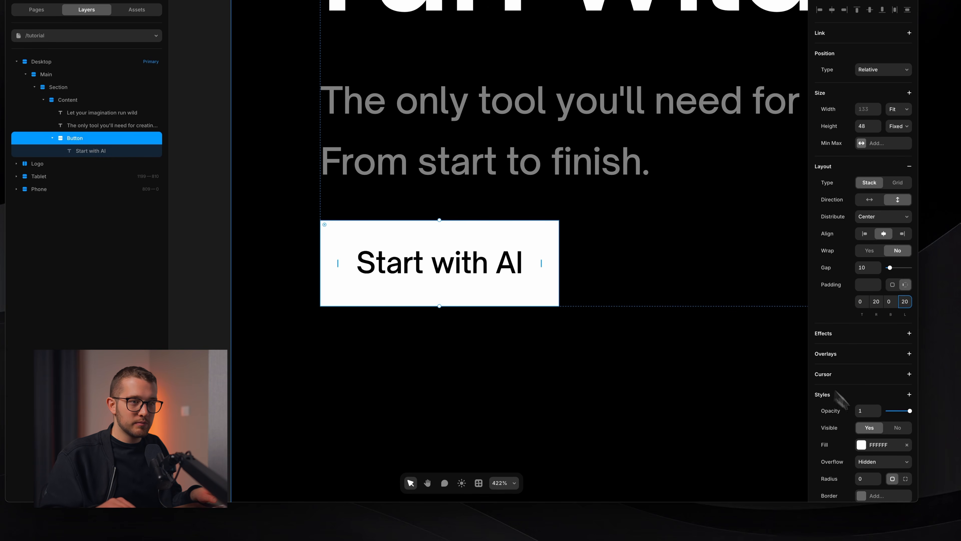
scroll(882, 436, "down", 2)
key("Up")
key("Up")
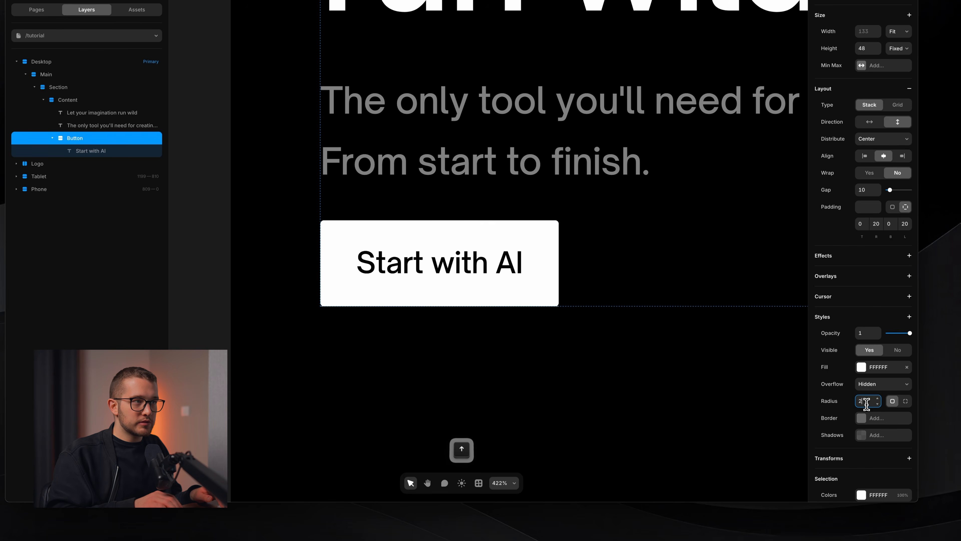
key("Up")
key("Up")
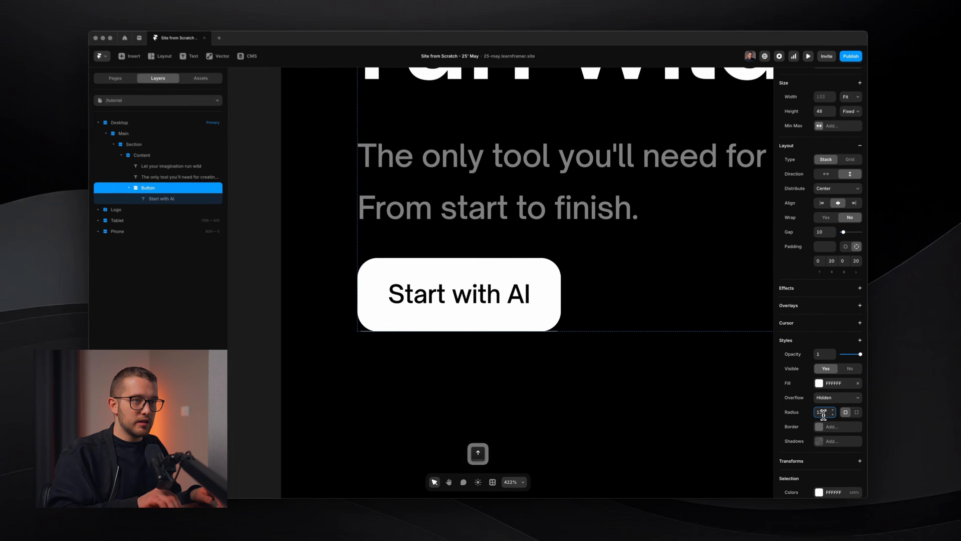
key("Return")
- Inspect the rounded button and switch to the finished reference page to compare its call-to-action buttons
scroll(549, 365, "down", 5)
scroll(550, 367, "up", 5)
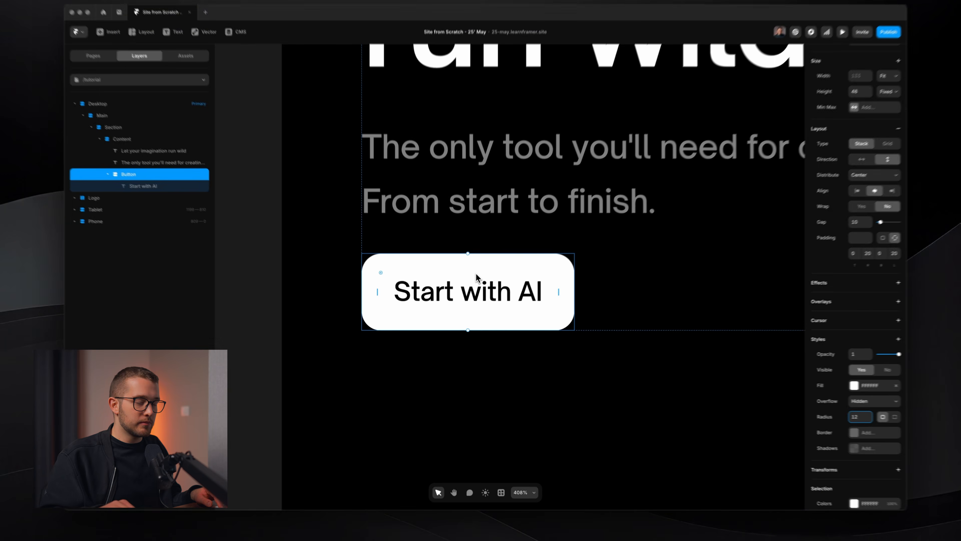
key("super+Tab")
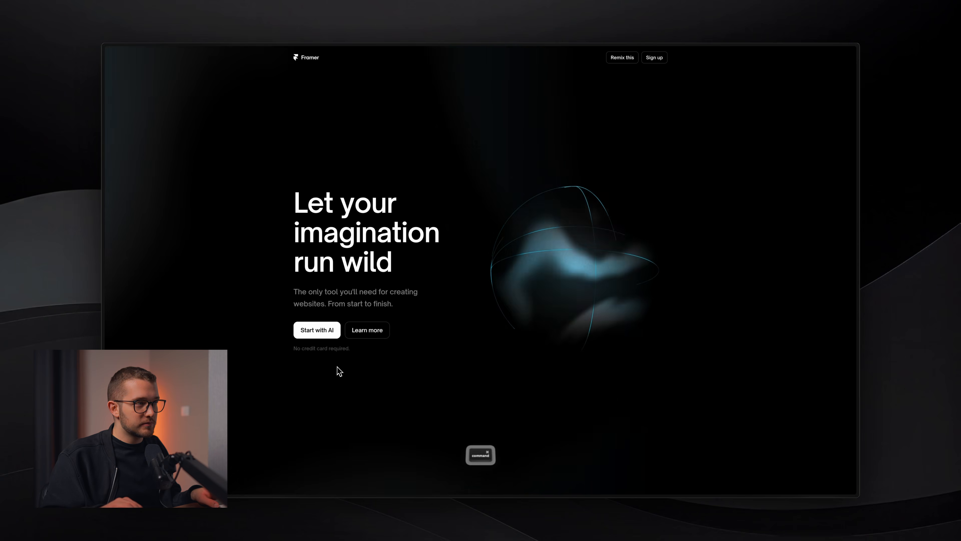
- Return to the Framer editor, draw a 24 by 24 frame on the empty canvas beside the Desktop breakpoint and remove its fill
key("super+Tab")
scroll(450, 356, "left", 3)
scroll(450, 356, "down", 3)
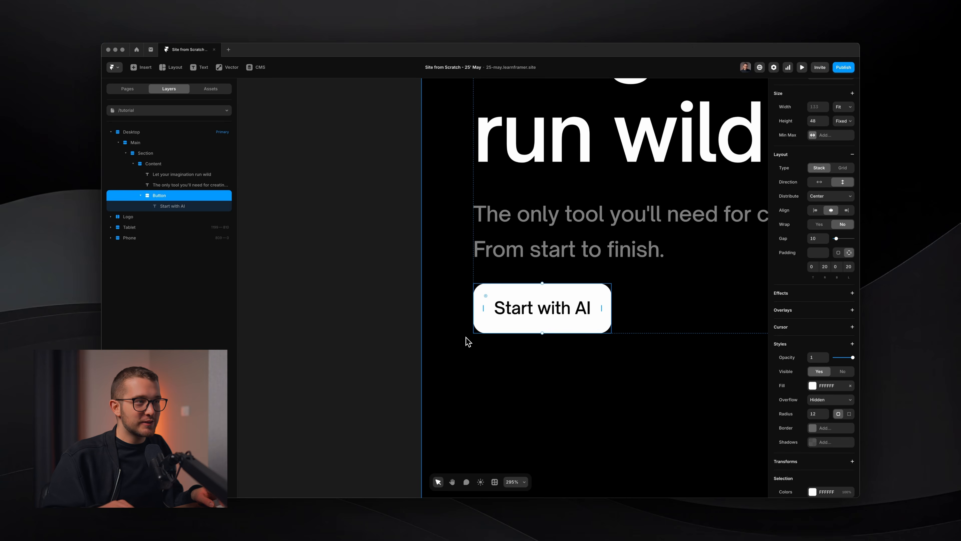
key("f")
mouse_move(362, 300)
left_mouse_down()
mouse_move(388, 324)
mouse_move(365, 319)
left_mouse_up()
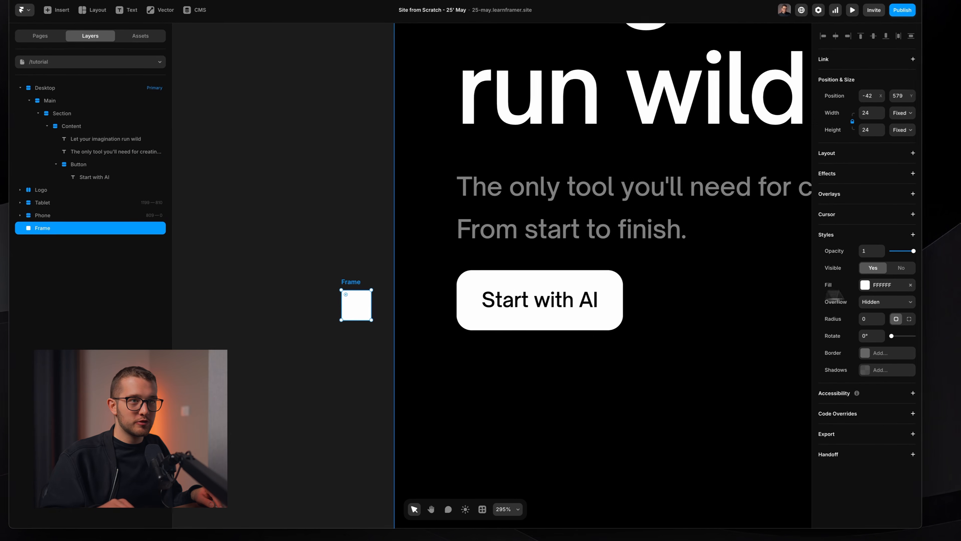
left_click(922, 283)
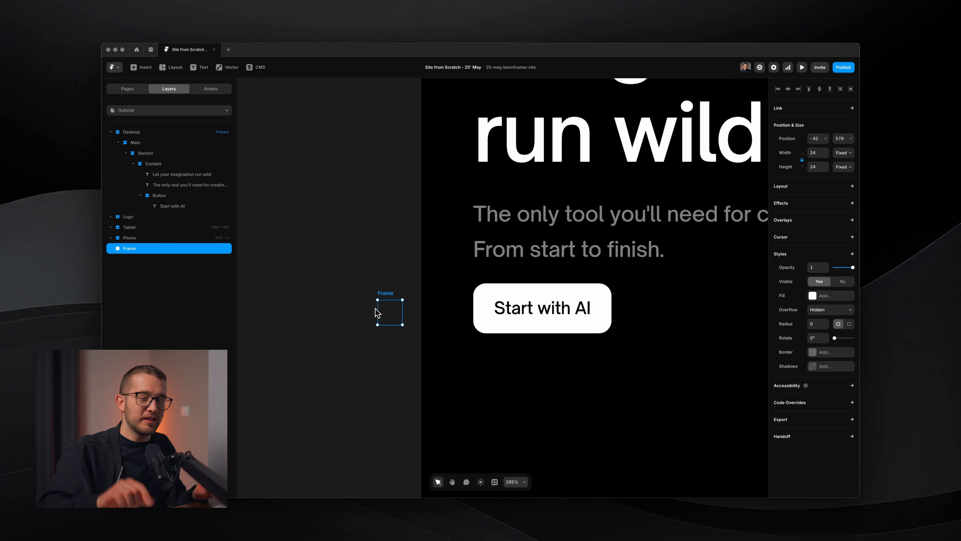
- Set the font weight of the "Start with AI" button text to SemiBold
left_click(514, 308)
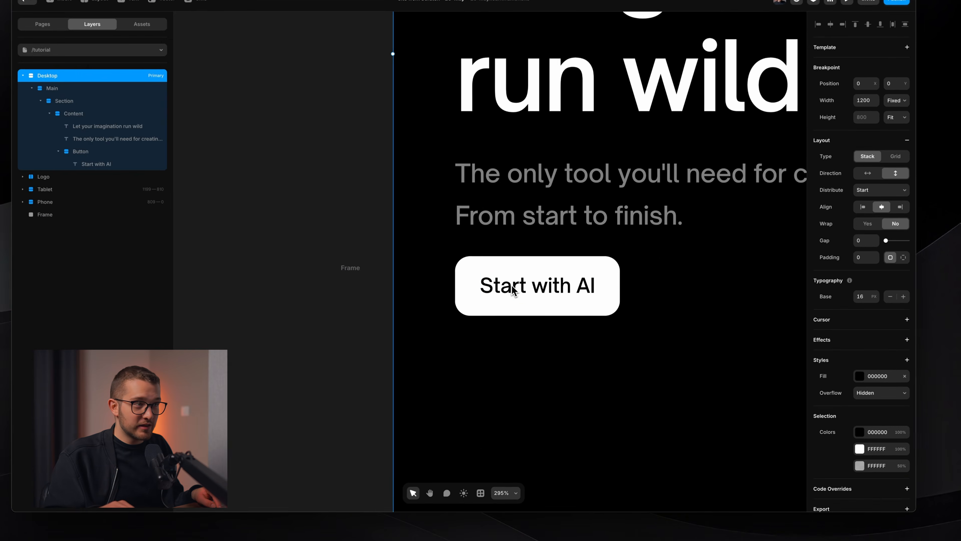
left_click(514, 308, "super")
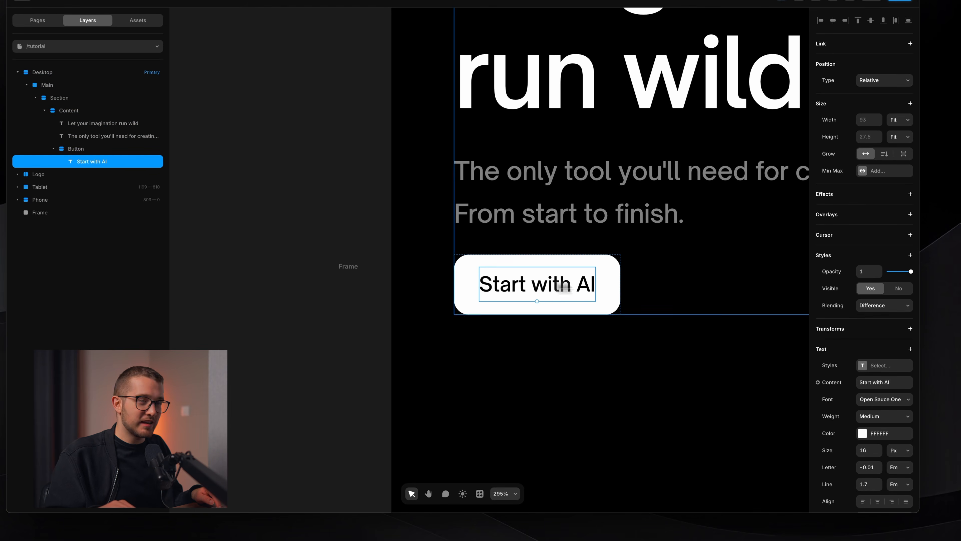
left_click(882, 416)
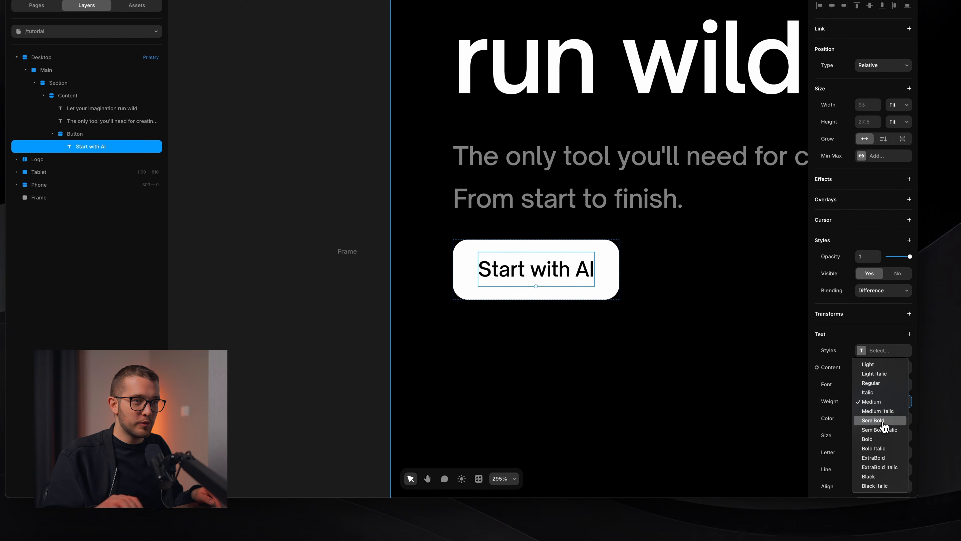
left_click(882, 421)
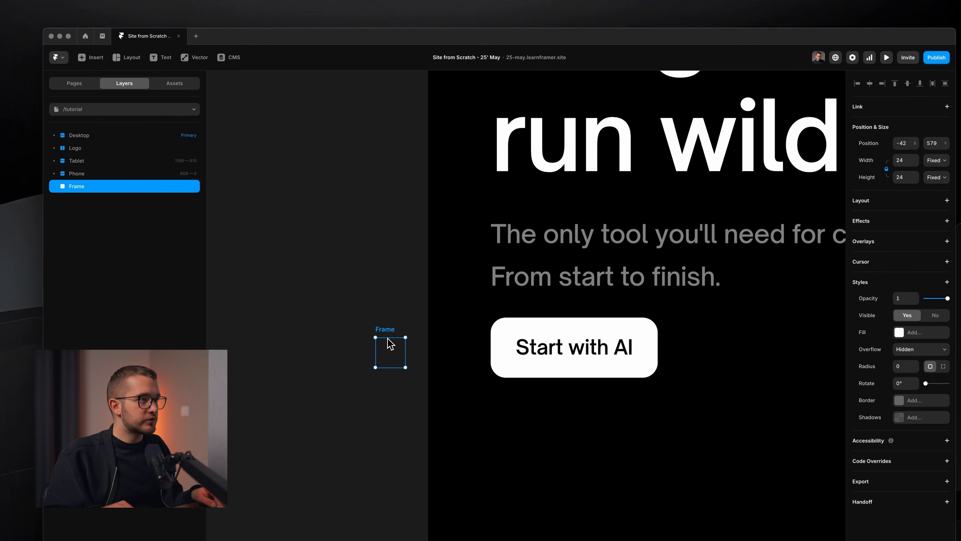
- Rename the small empty frame beside the Desktop breakpoint as Icon
scroll(389, 341, "up", 8)
scroll(492, 288, "up", 5)
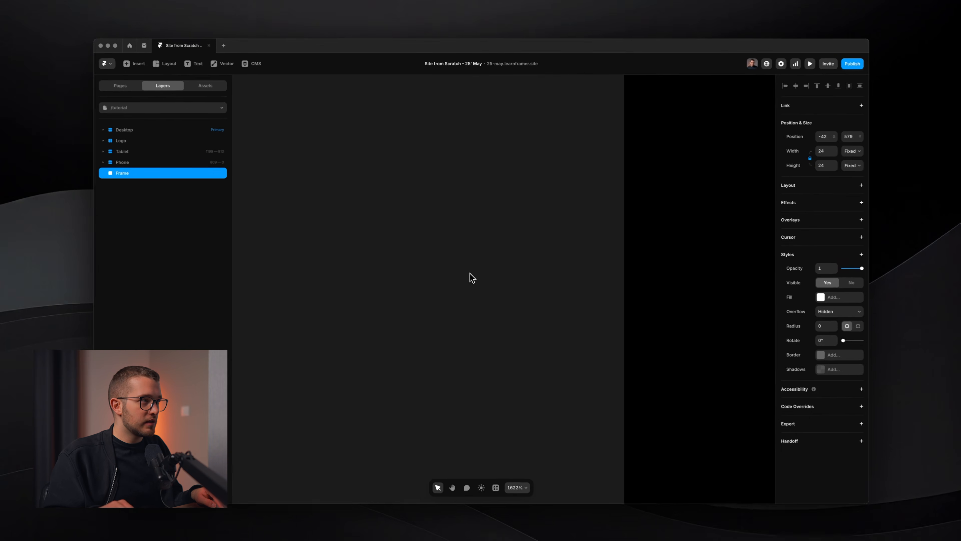
key("Return")
type("Icon")
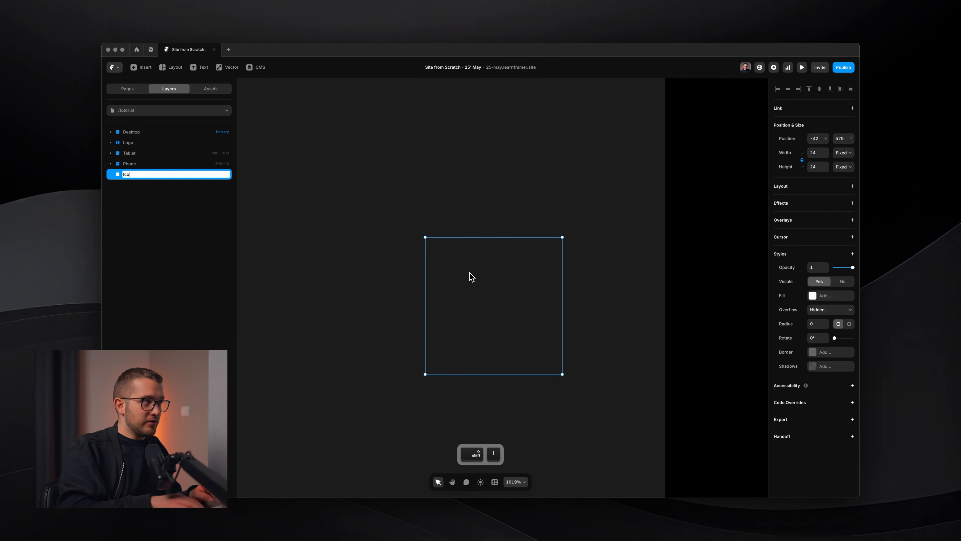
key("Return")
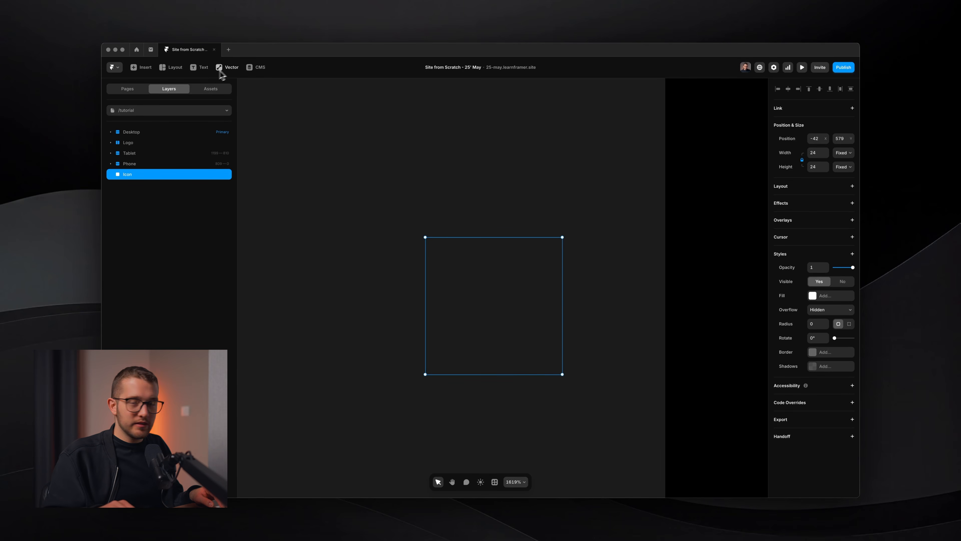
- Draw a 20 by 20 vector rectangle inside the Icon frame, centered at position 2, 2
left_click(229, 69)
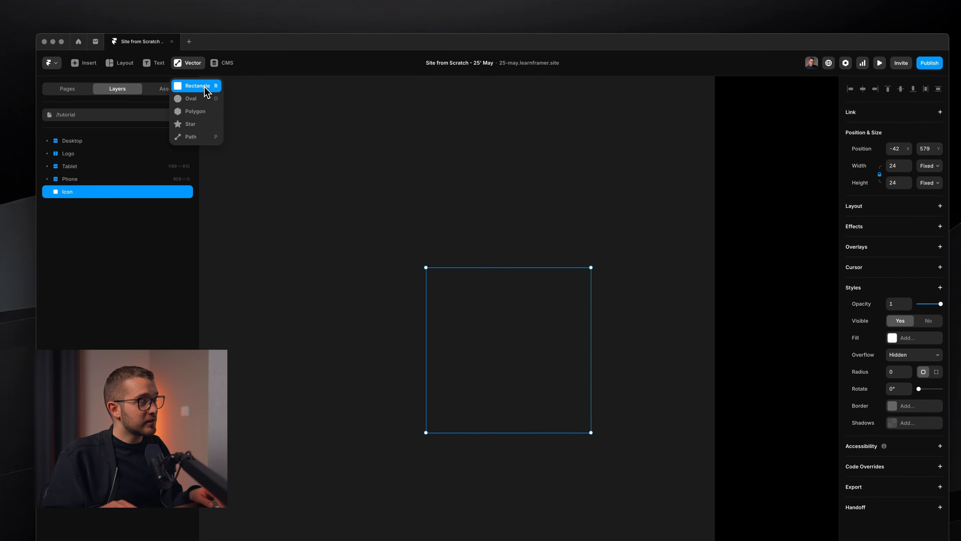
left_click(475, 294)
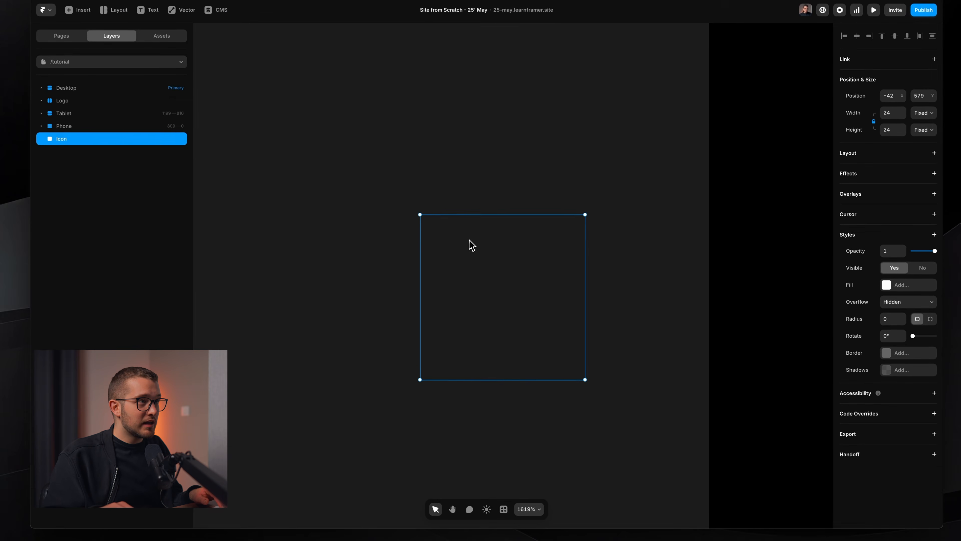
left_click_drag(447, 234, 487, 264)
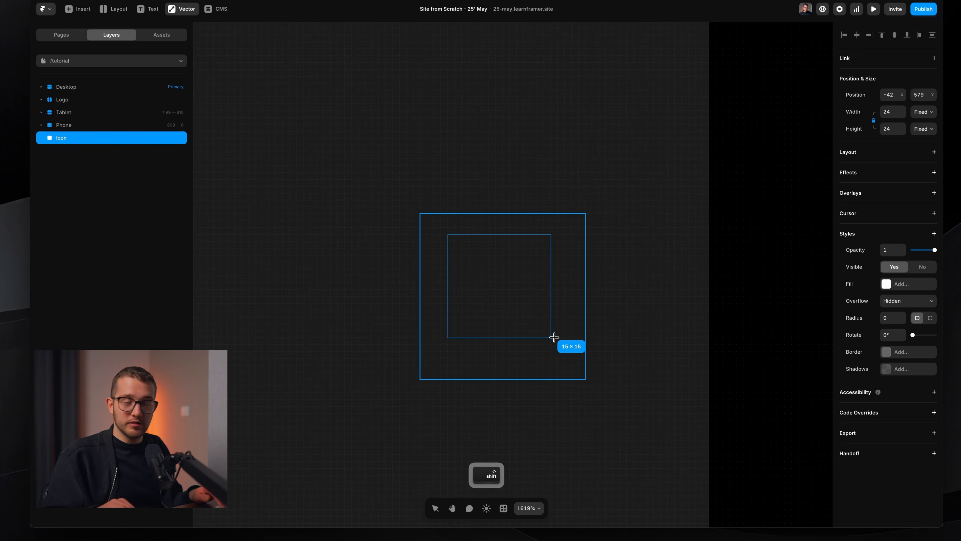
left_click_drag(554, 337, 571, 373)
key("shift+alt")
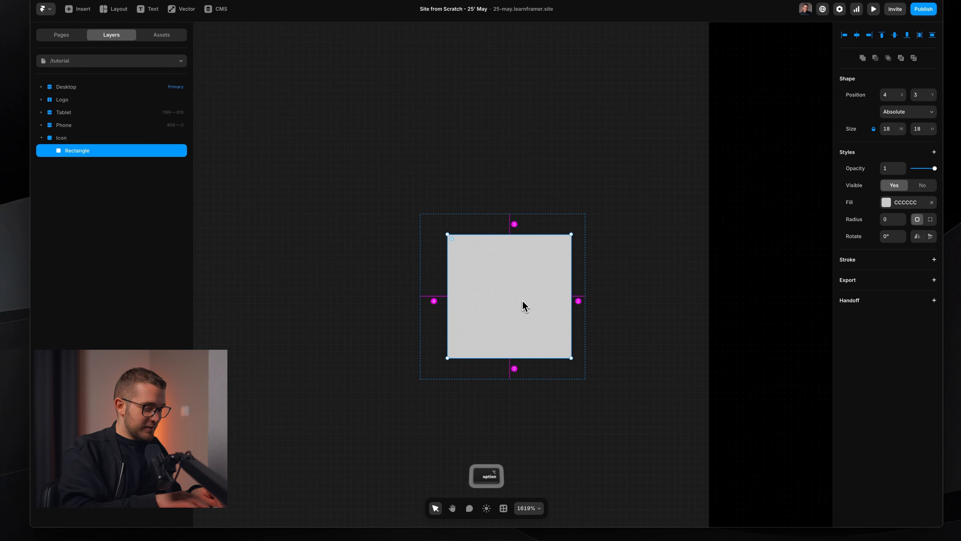
left_click_drag(563, 290, 569, 290)
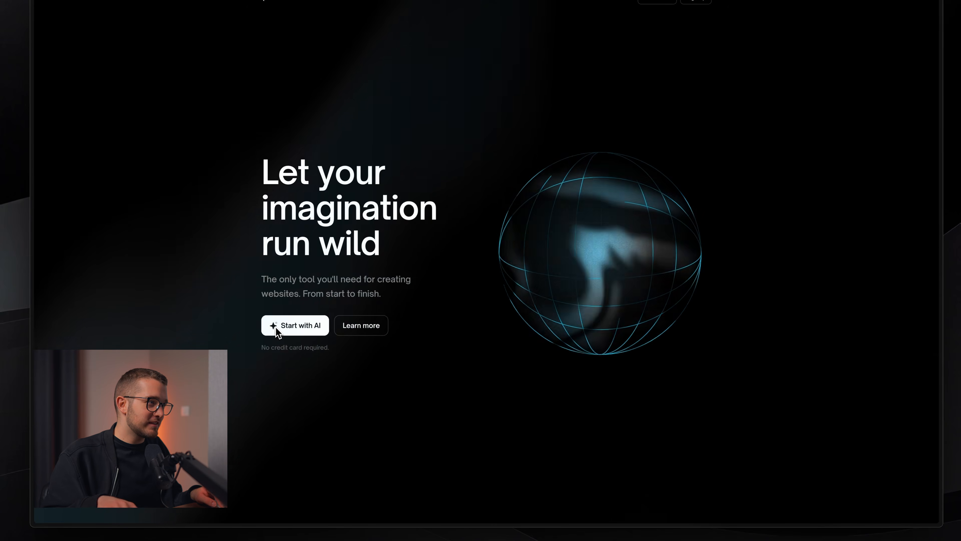
- Check the sparkle icon on the reference page, then add a point at the middle of each side of the square path
scroll(276, 327, "up", 5)
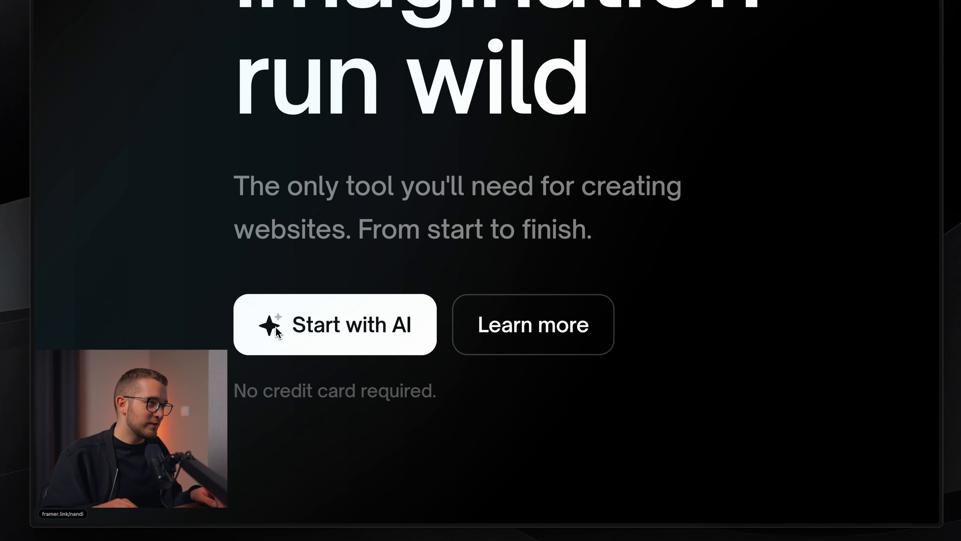
key("super+Tab")
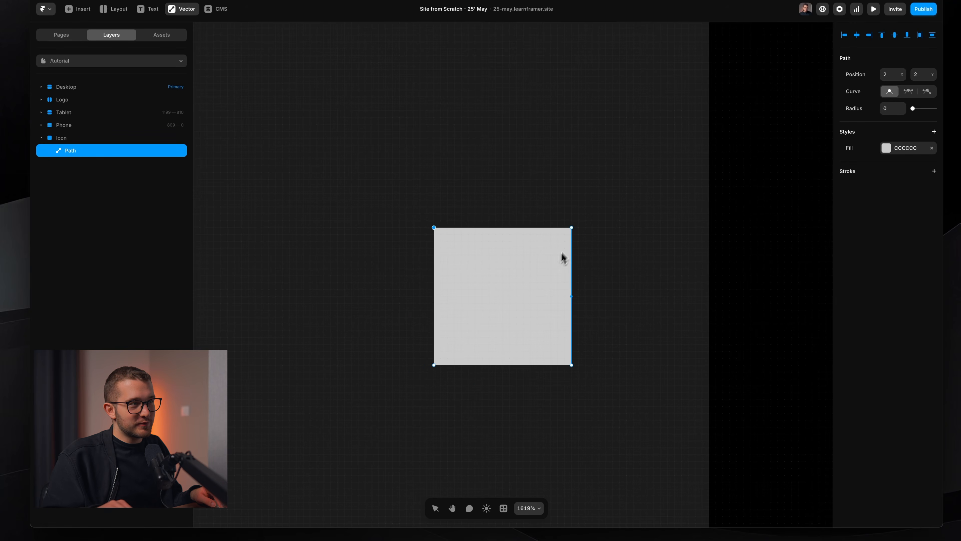
key("Escape")
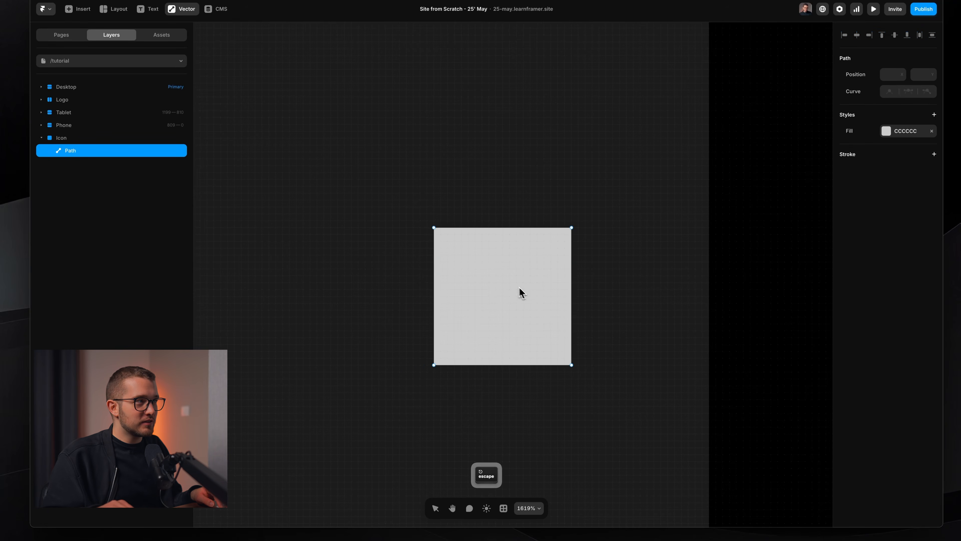
left_click(502, 228)
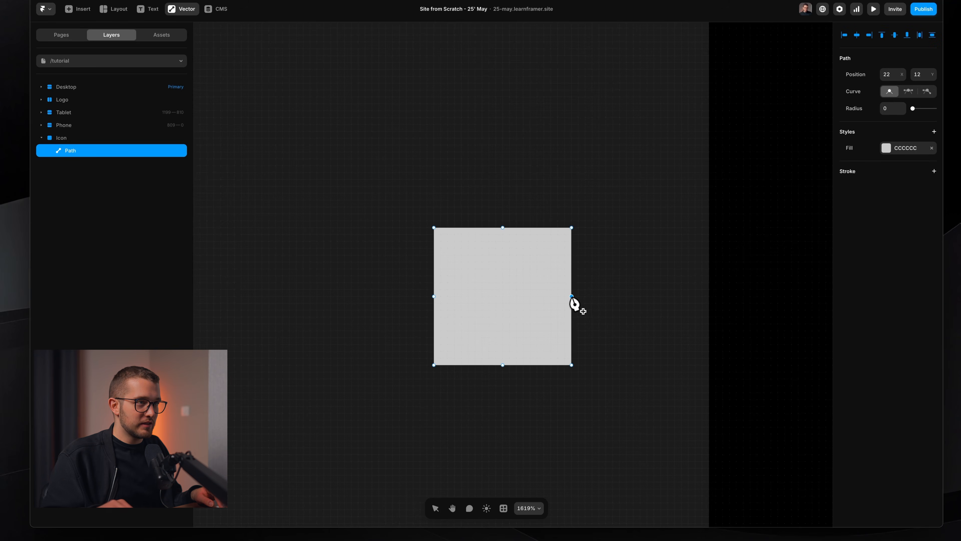
key("Escape")
- Pull the square's upper-right corner point in to 14, 10 and the upper-left corner point in symmetrically, shaping the star's top spike
left_click(571, 228)
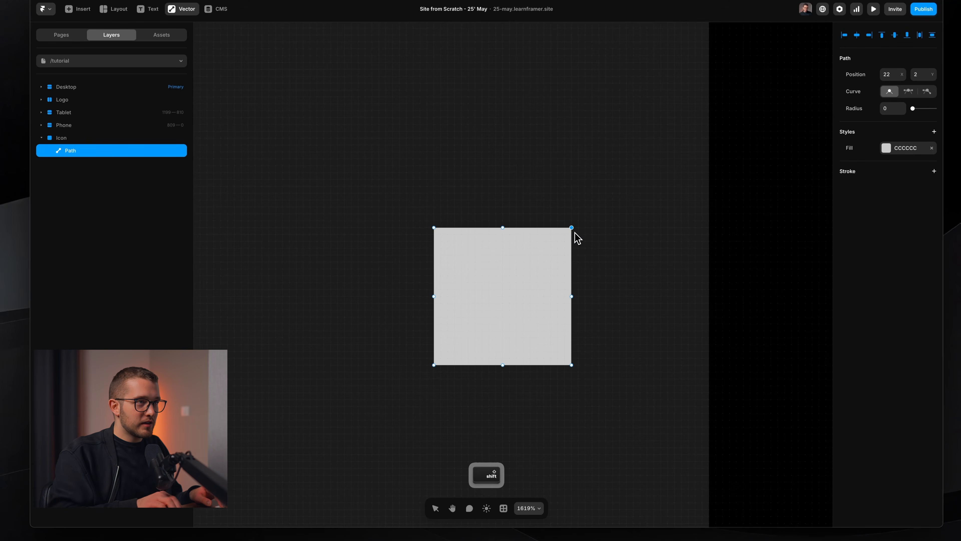
key("shift+Down")
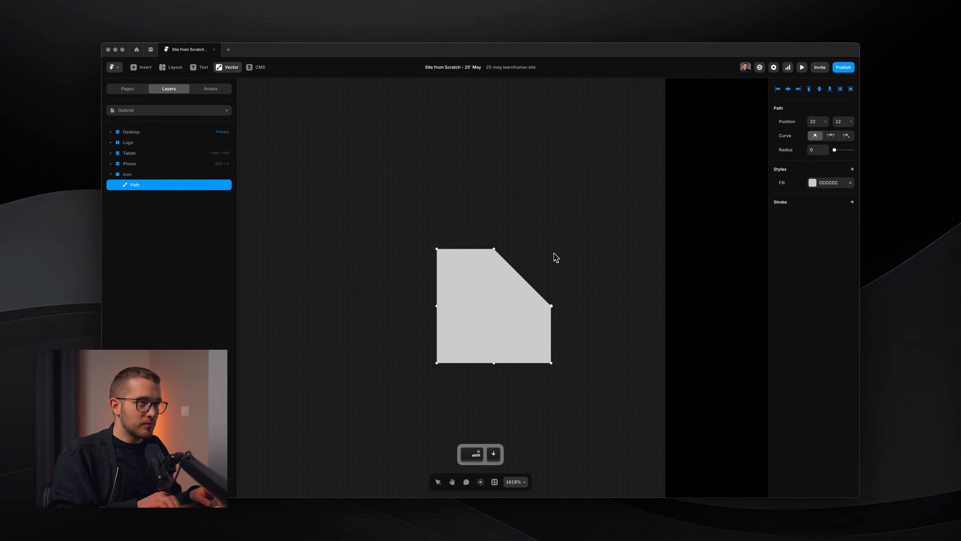
key("shift+Left")
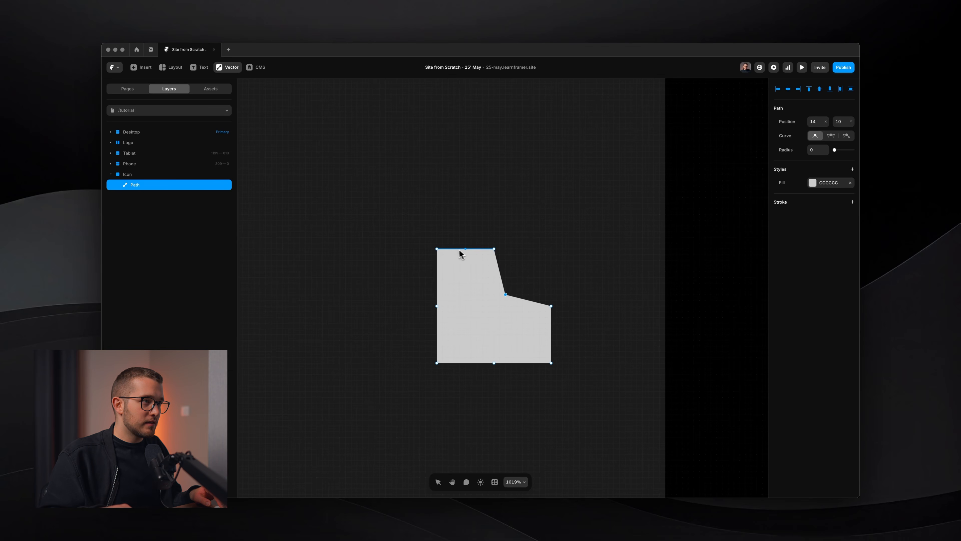
left_click(437, 249)
key("shift+Right")
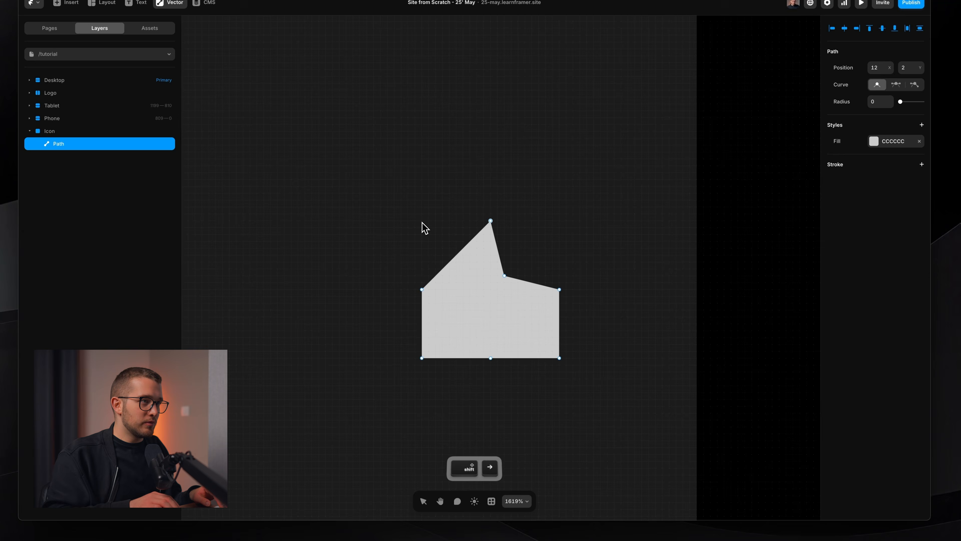
key("shift+Down")
key("Left")
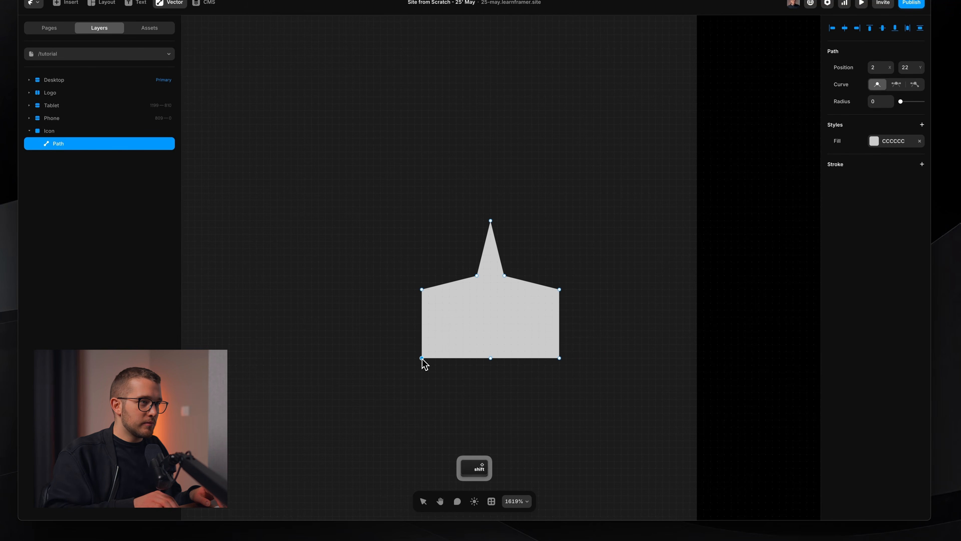
- Pull the path's lower-left corner point inward near the center to form the star's left spike
key("shift+Right")
key("shift+Up")
key("Down")
key("Down")
key("Left")
key("Left")
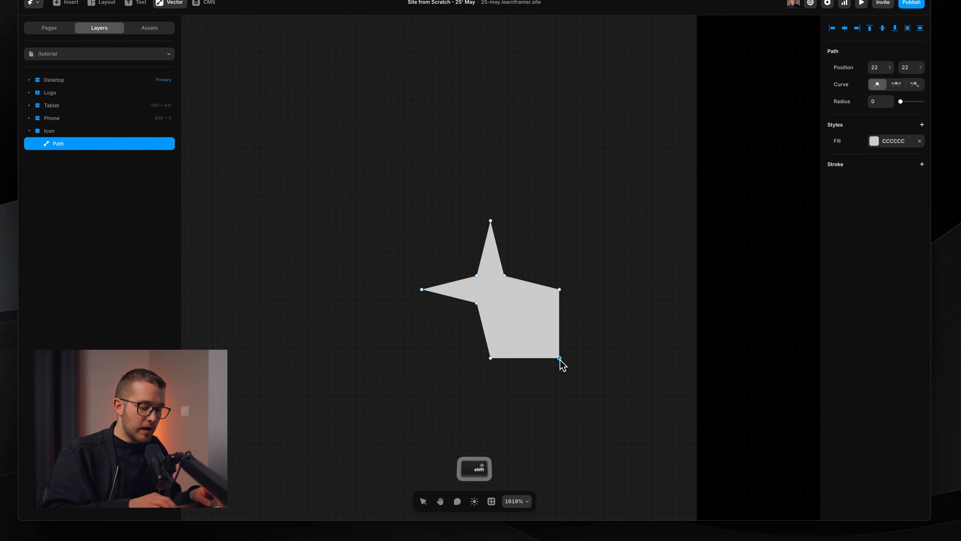
- Move the path's lower-right corner point in to 14, 14 to complete the four-pointed star
key("shift+Left")
key("shift+Up")
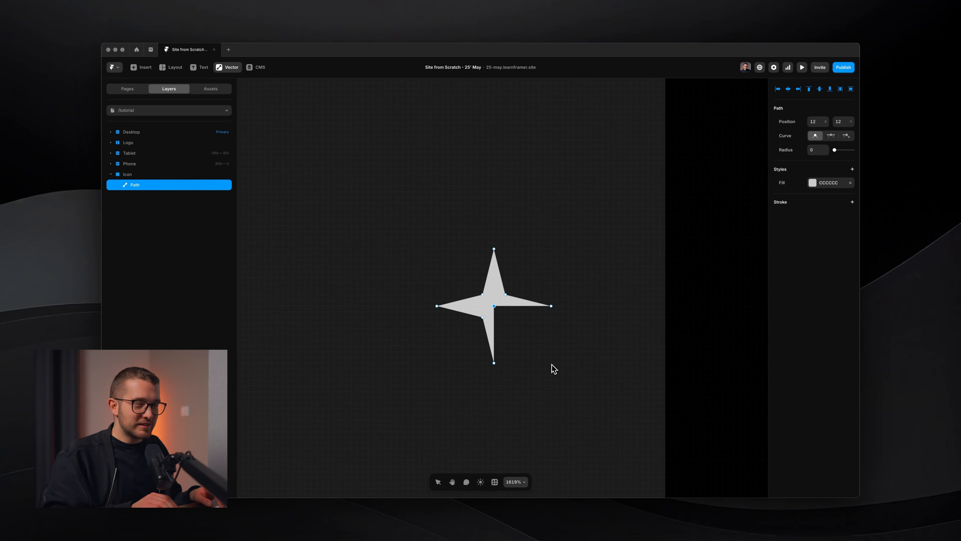
key("shift+Down")
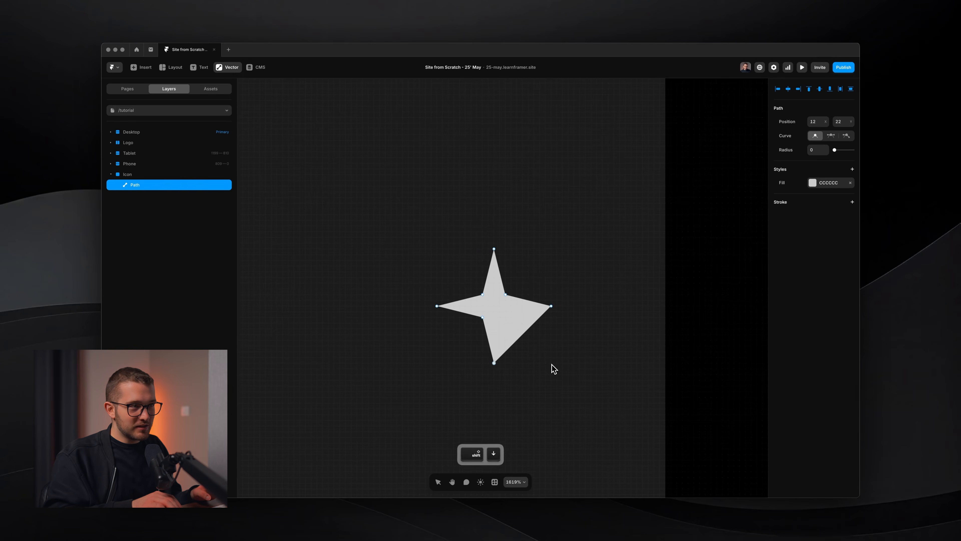
key("shift+Up")
key("shift+Down")
key("shift+Up")
key("shift+Down")
key("shift+Up")
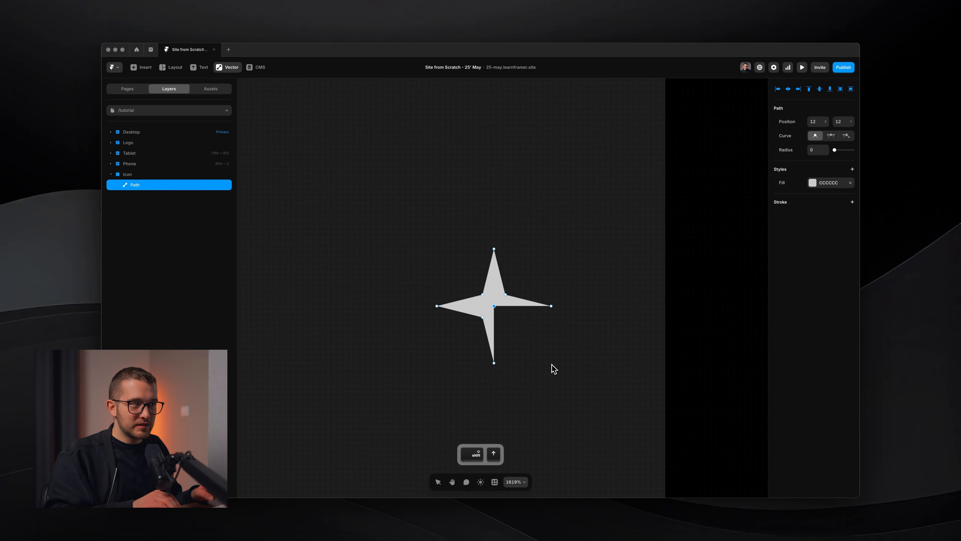
key("shift+Down")
key("shift+Up")
key("Down")
key("Right")
key("Right")
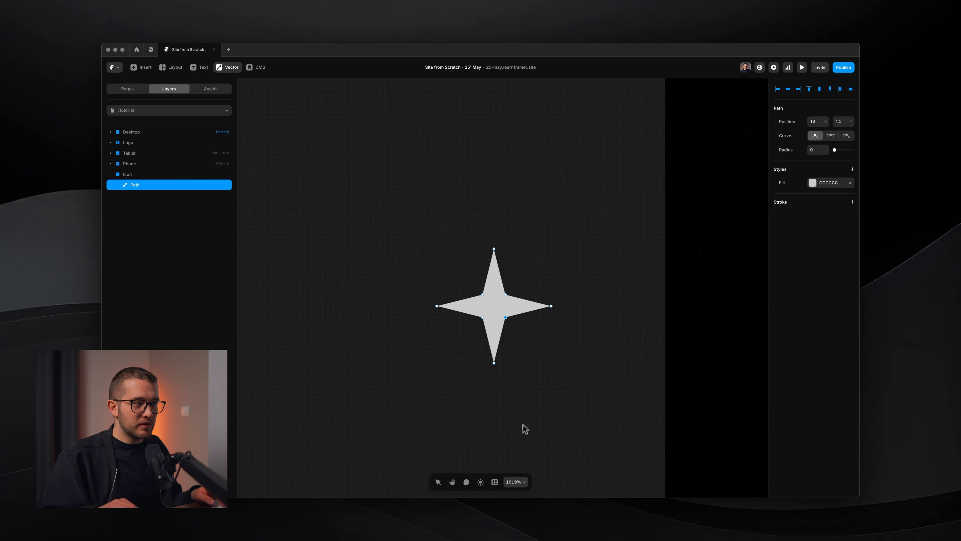
- Look at the nudge amount settings for moving layers and close them without changes
left_click(516, 482)
left_click(527, 460)
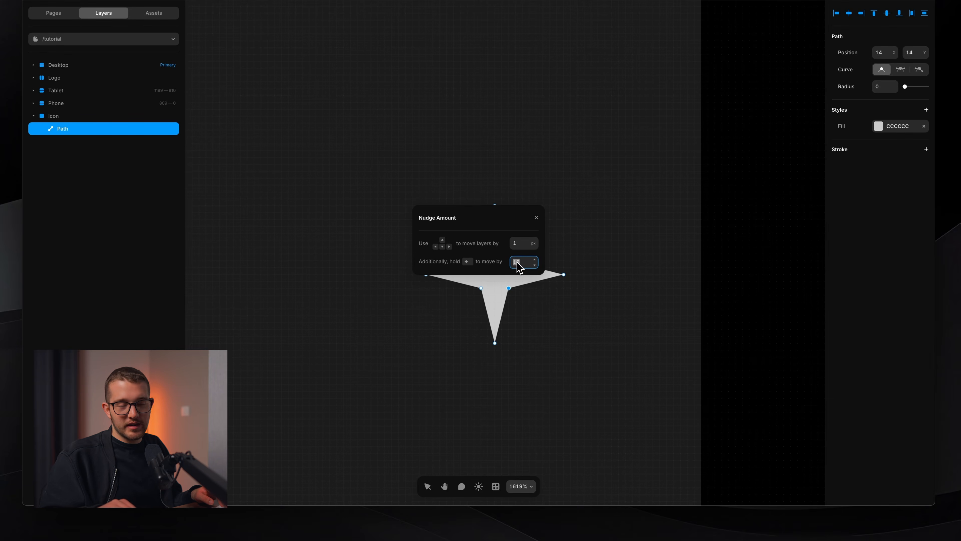
left_click(537, 217)
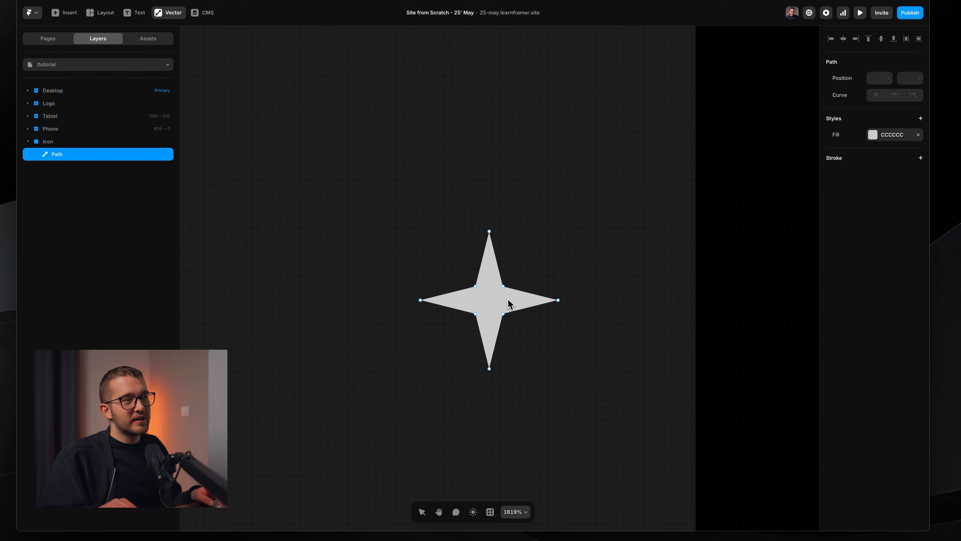
- Select all of the star's path points, round them with a radius of 0.5 and leave path editing
key("Escape")
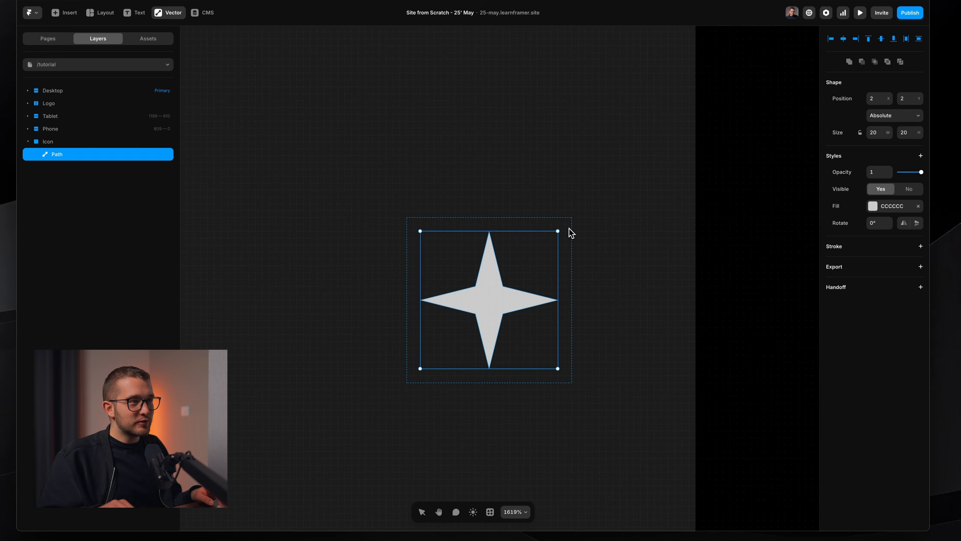
key("Escape")
double_click(491, 289)
left_click_drag(568, 215, 383, 400)
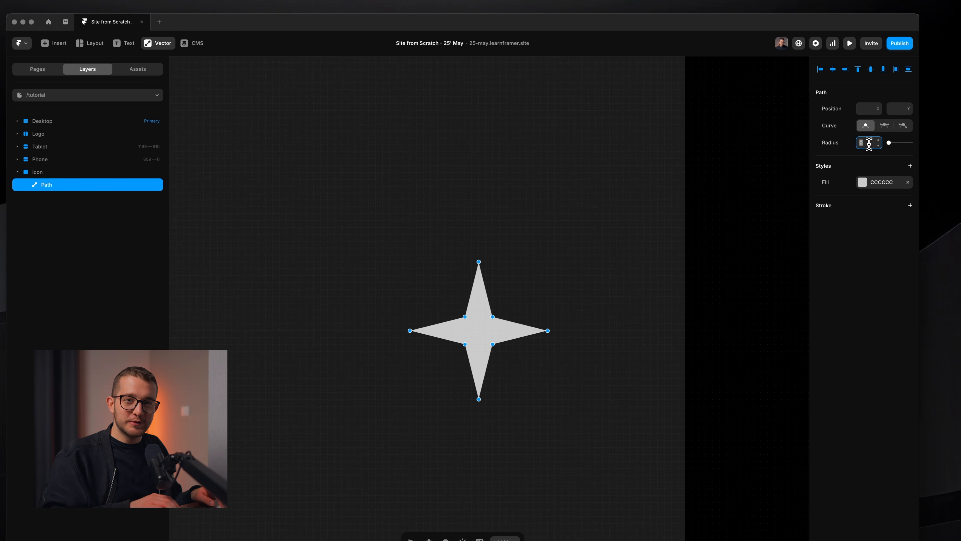
key("Up")
key("Down")
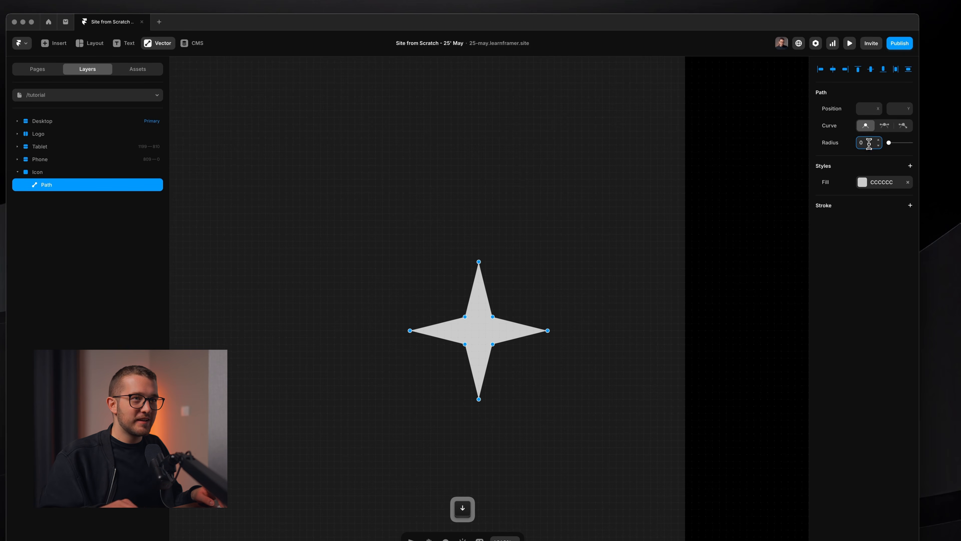
type(".5")
key("Return")
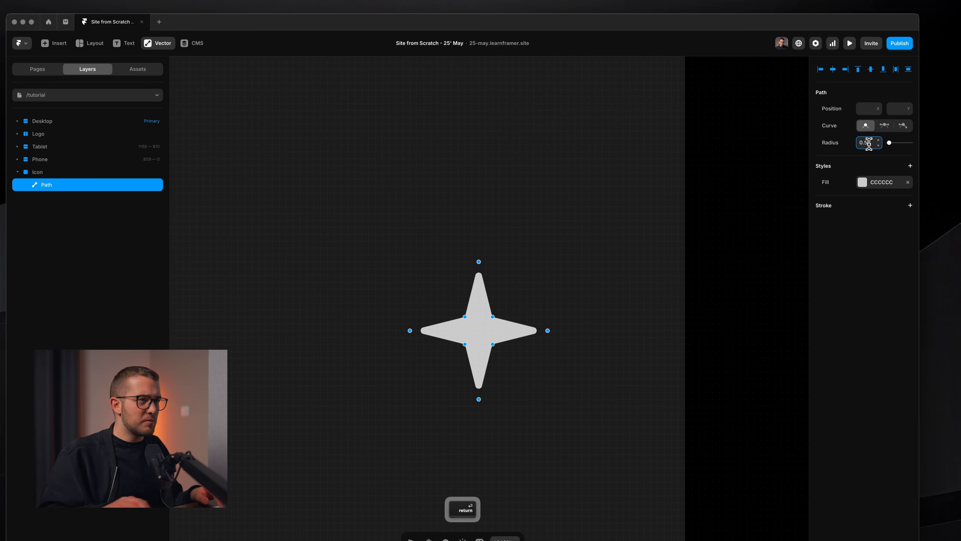
left_click(596, 248)
left_click(597, 248)
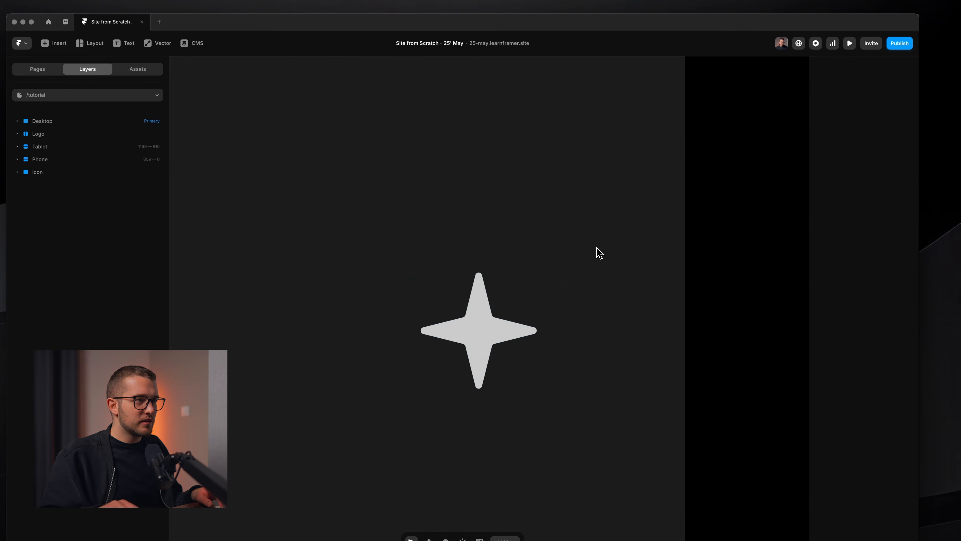
- Shift the star path toward the lower left of the Icon frame, to position 1, 3
scroll(597, 248, "down", 3)
left_click(523, 312, "super")
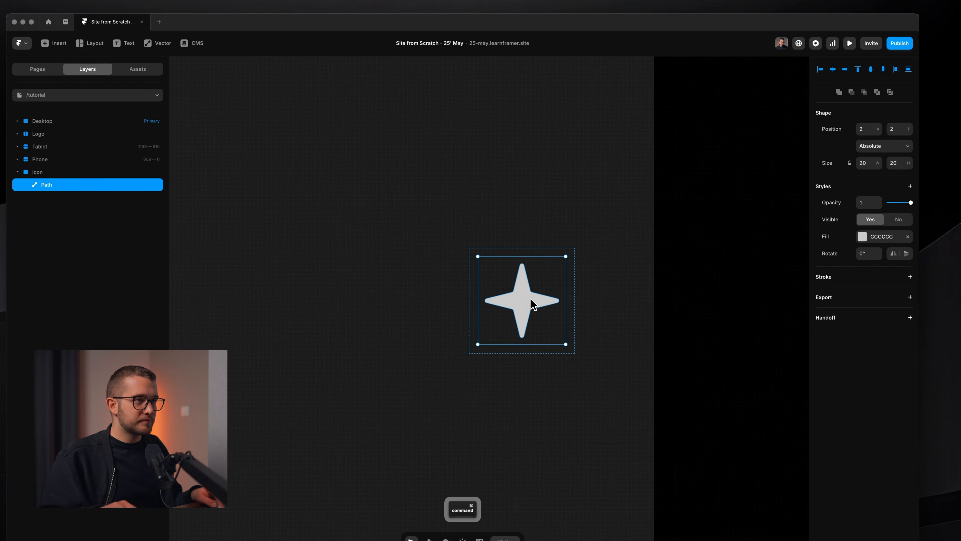
scroll(530, 300, "up", 3)
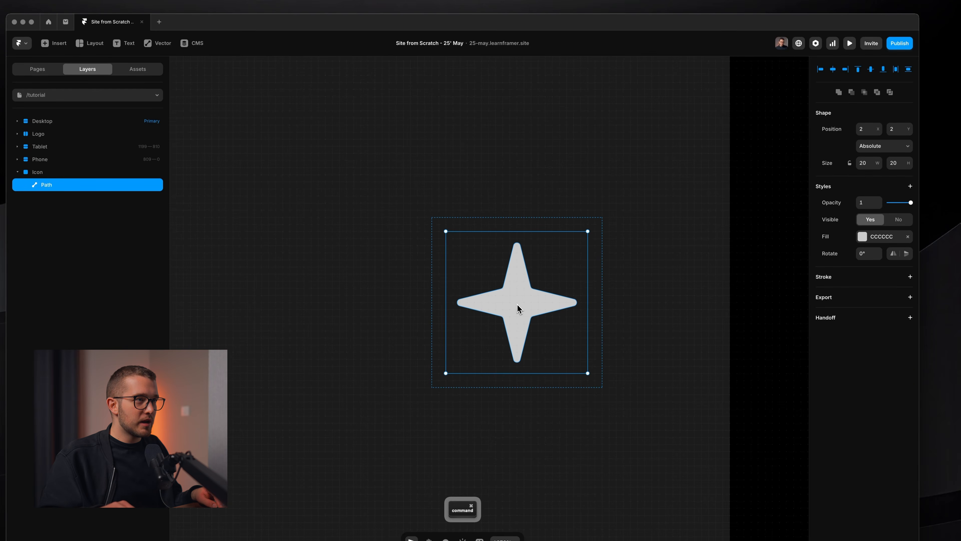
key("shift+alt")
left_click_drag(586, 291, 584, 292)
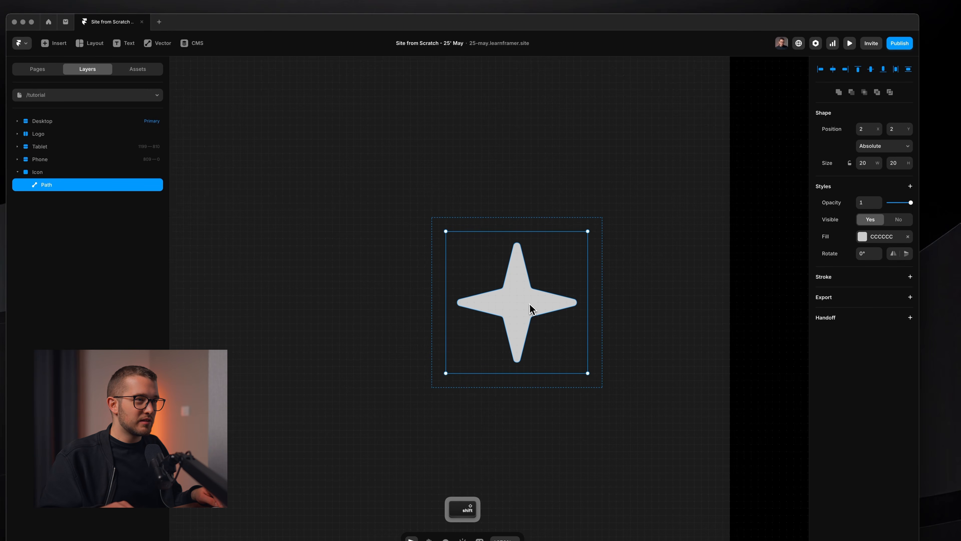
left_click_drag(532, 307, 524, 314)
key("alt")
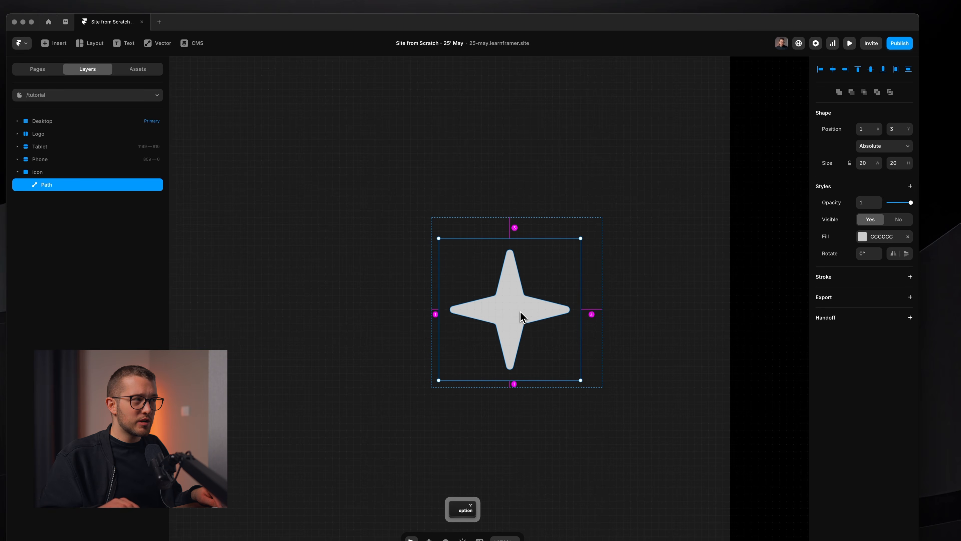
- Set the star path's fill color to FFFFFF
left_click(863, 236)
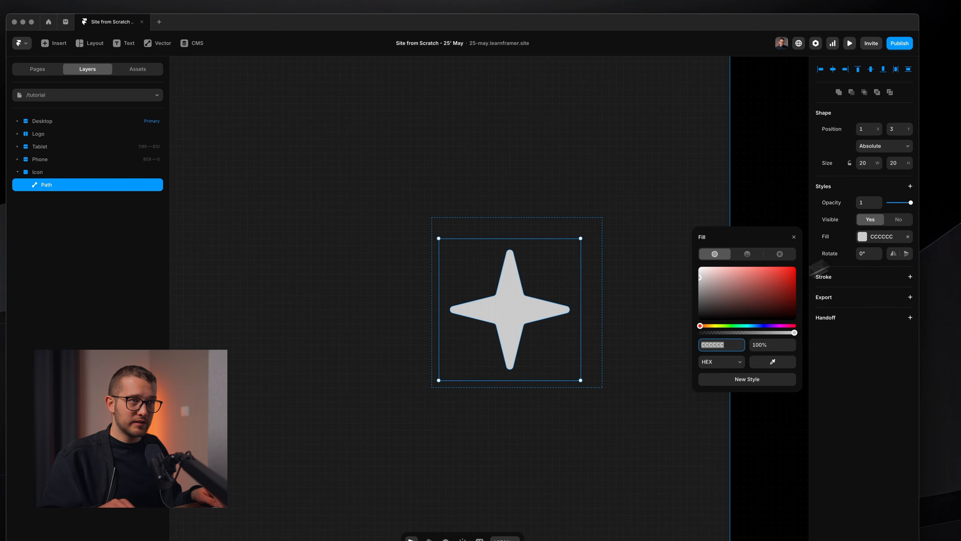
left_click_drag(721, 292, 607, 205)
left_click(597, 202)
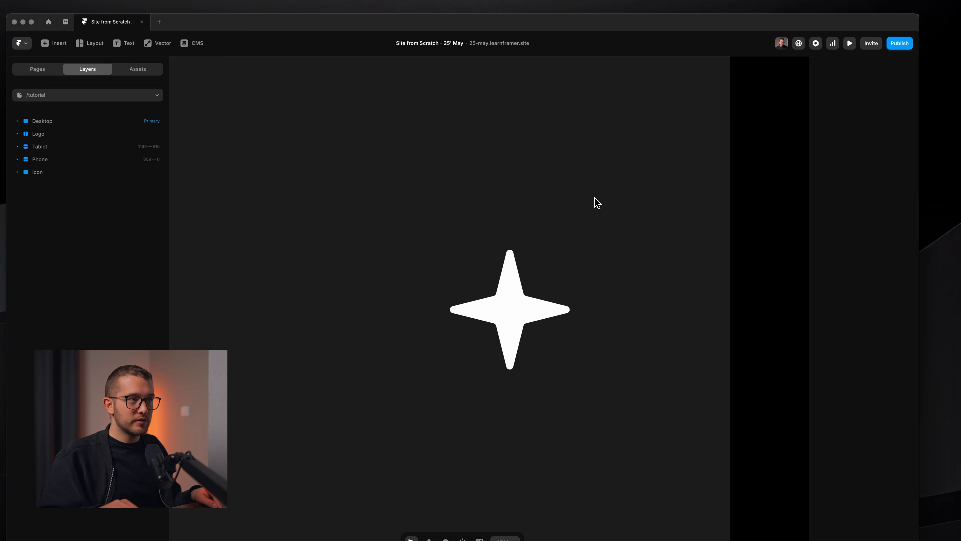
- Duplicate the star and shrink the copy to 7 × 7, placing it at the upper right of the original inside the icon frame
left_click(528, 324, "super")
left_click_drag(519, 317, 578, 254)
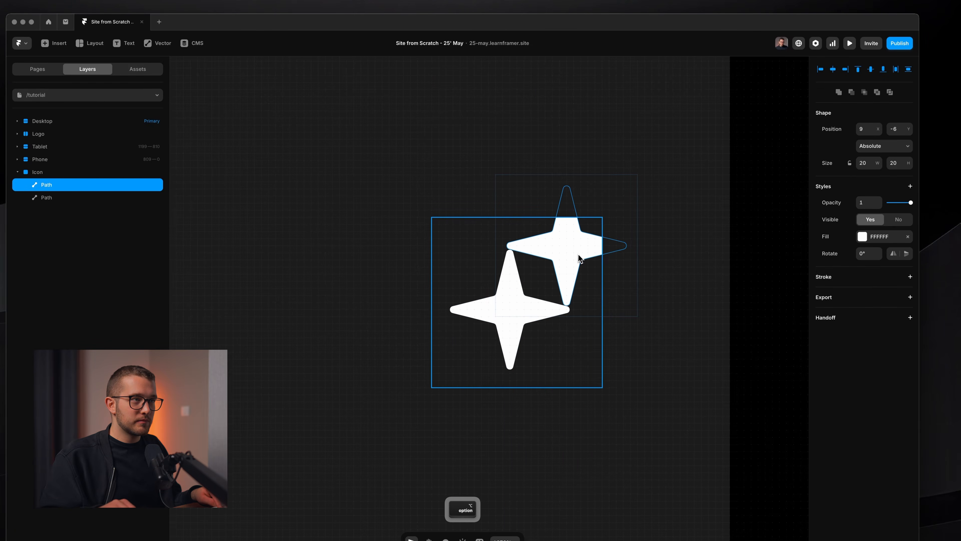
left_click_drag(638, 238, 564, 258)
left_click(584, 252)
left_click(572, 248, "super")
left_click(584, 253)
left_click(571, 249, "super")
- Move both star paths together 1 px to the right inside the icon frame
left_click(522, 307, "shift")
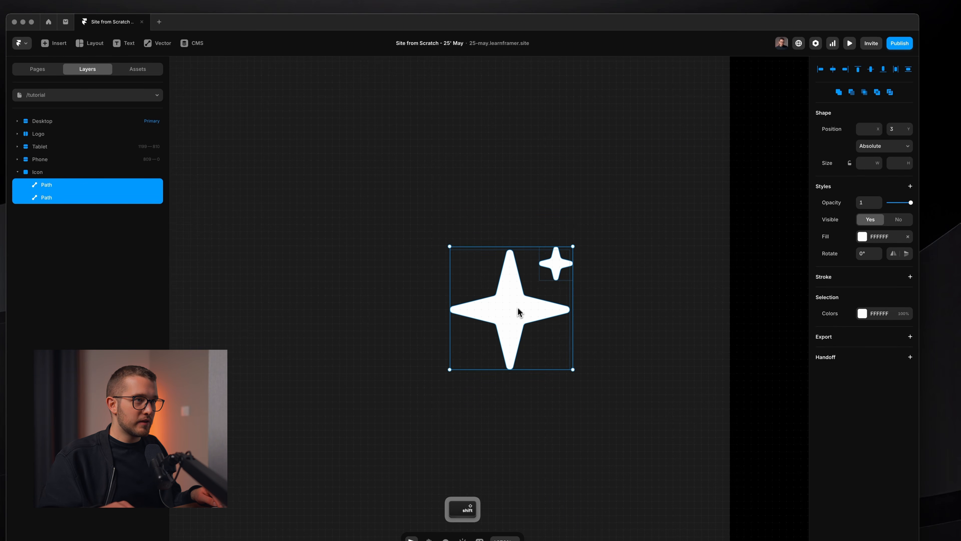
left_click_drag(518, 310, 525, 308)
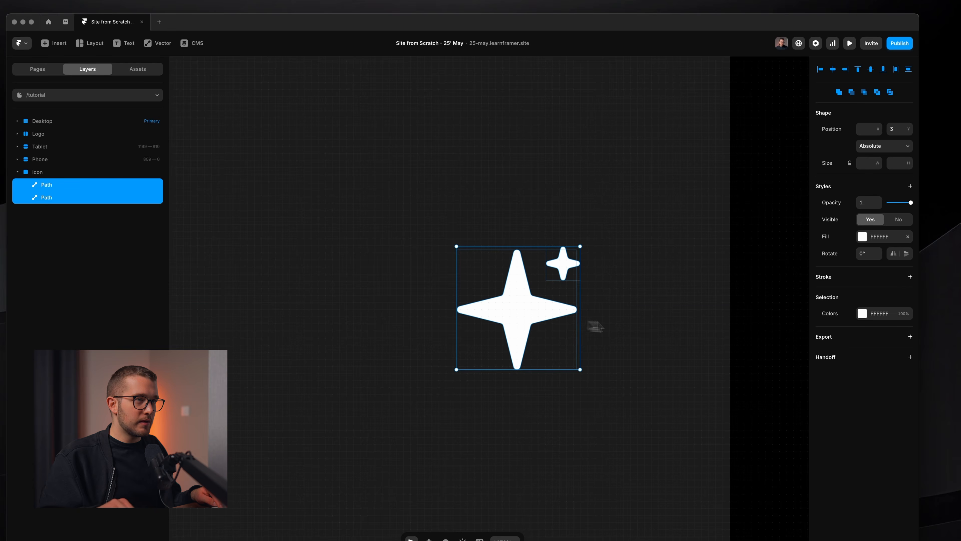
left_click(591, 327)
left_click(435, 254, "super")
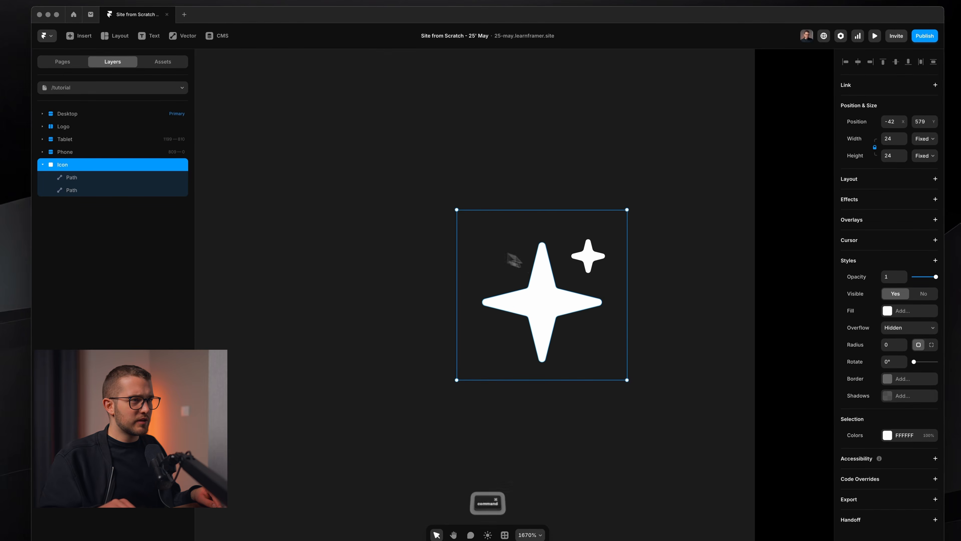
- Move both star paths together 1 px back to the left inside the icon frame
left_click(523, 284, "super")
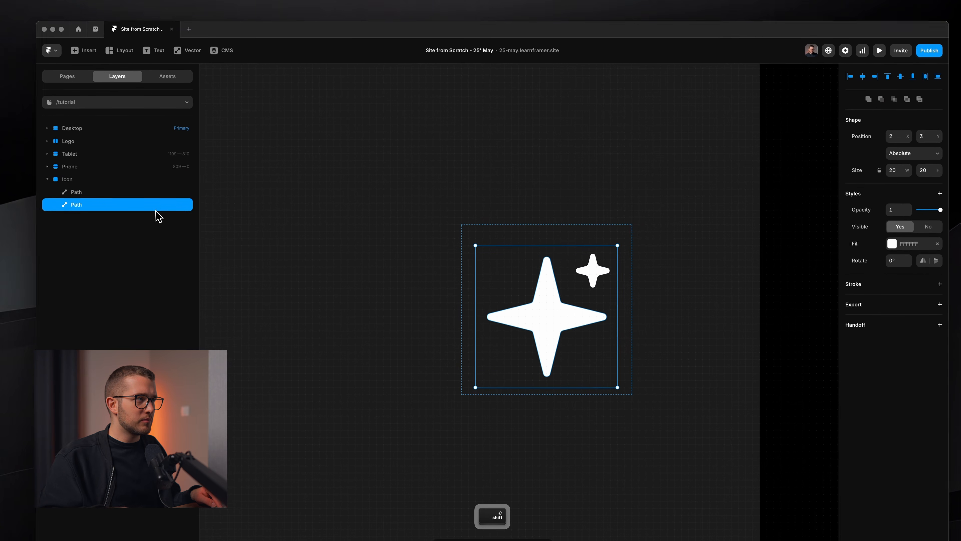
left_click(154, 190, "shift")
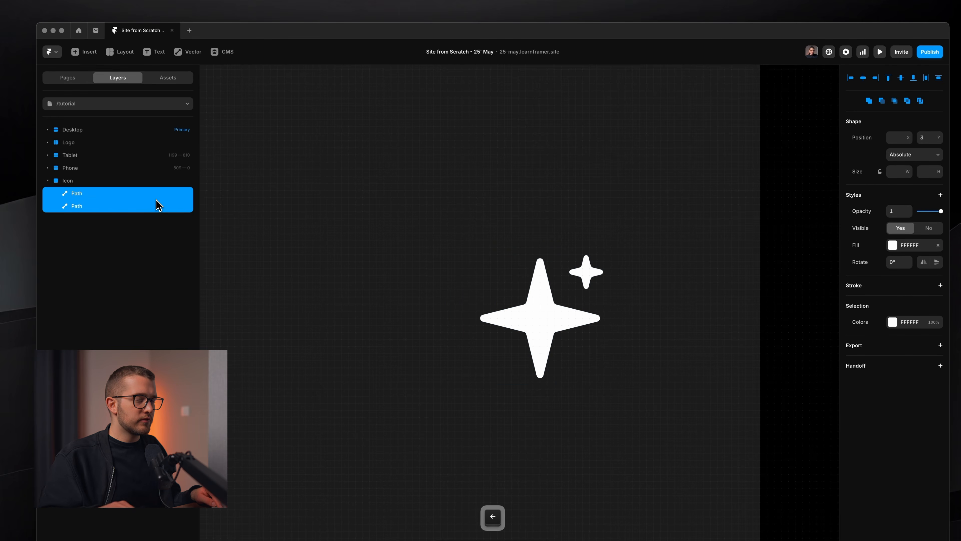
left_click(381, 208)
left_click(495, 265)
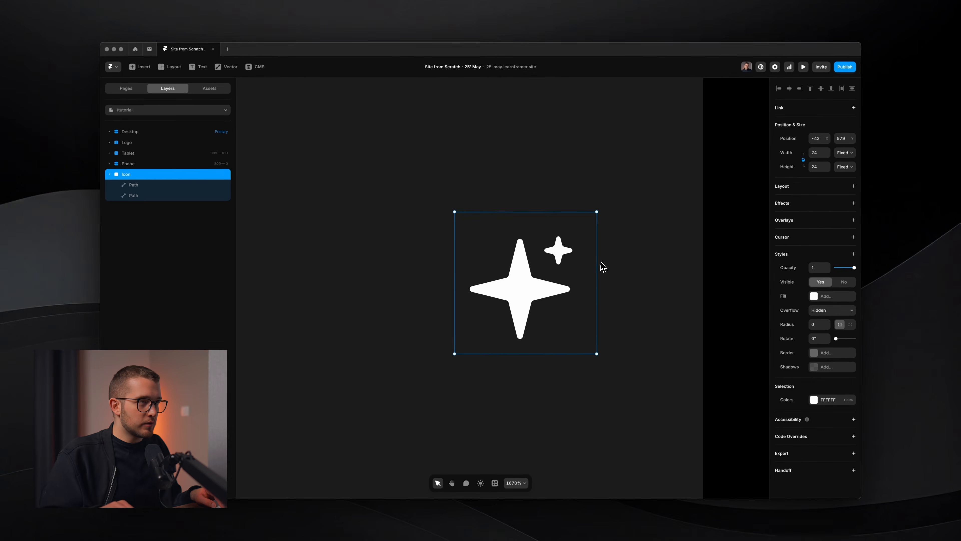
- Set the small star's fill opacity to 50%
left_click(554, 239, "super")
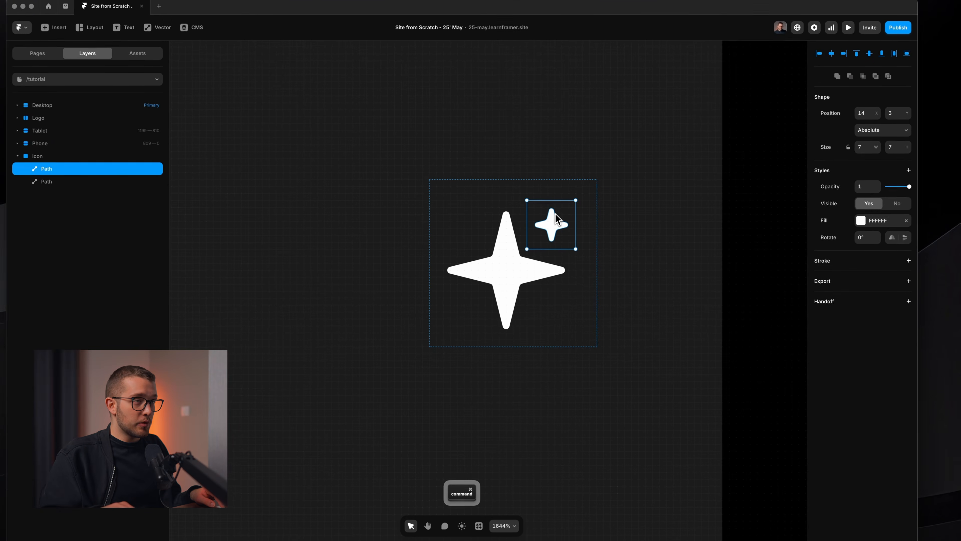
left_click(878, 222)
left_click(761, 328)
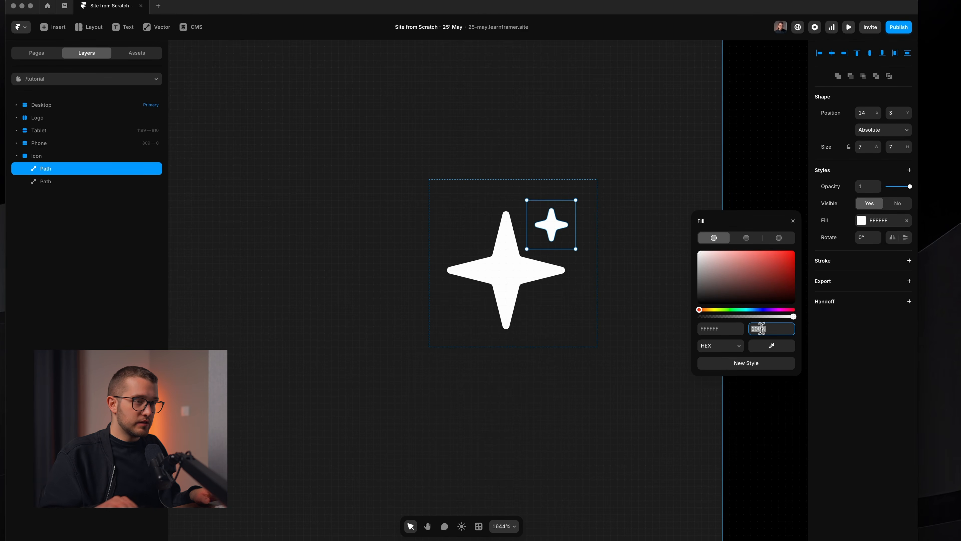
type("50")
key("Return")
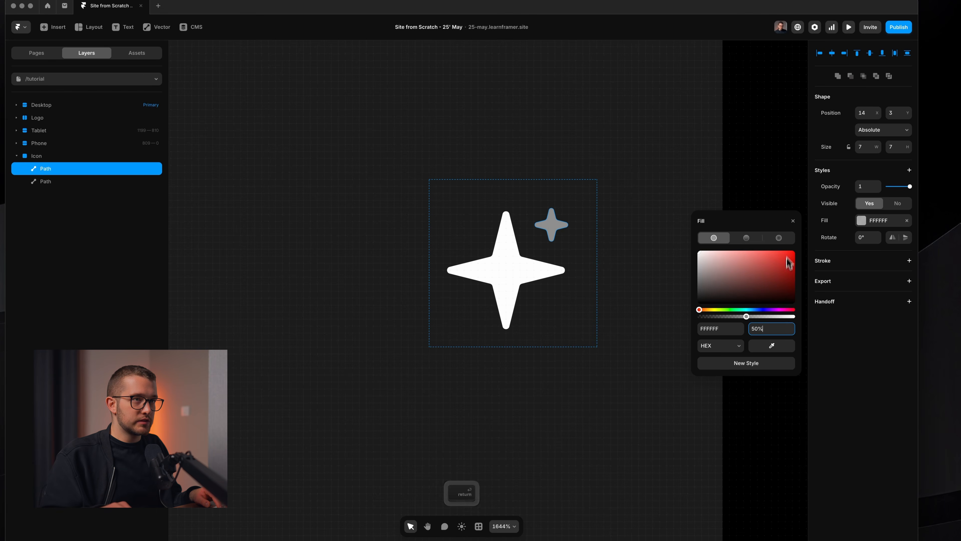
left_click(793, 221)
left_click(624, 289)
- Cut the Icon frame from the canvas and paste it into the "Start with AI" button
scroll(624, 289, "down", 3)
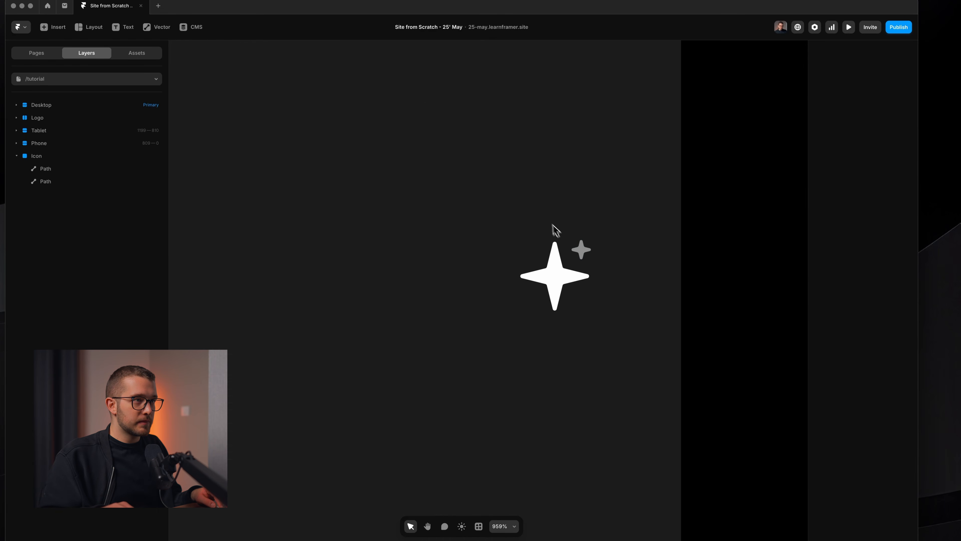
left_click(515, 236)
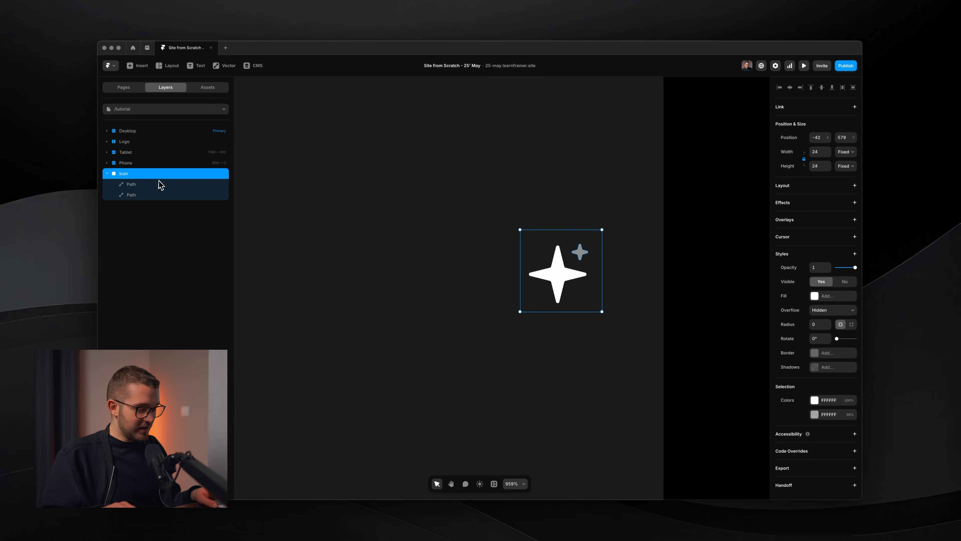
key("super+x")
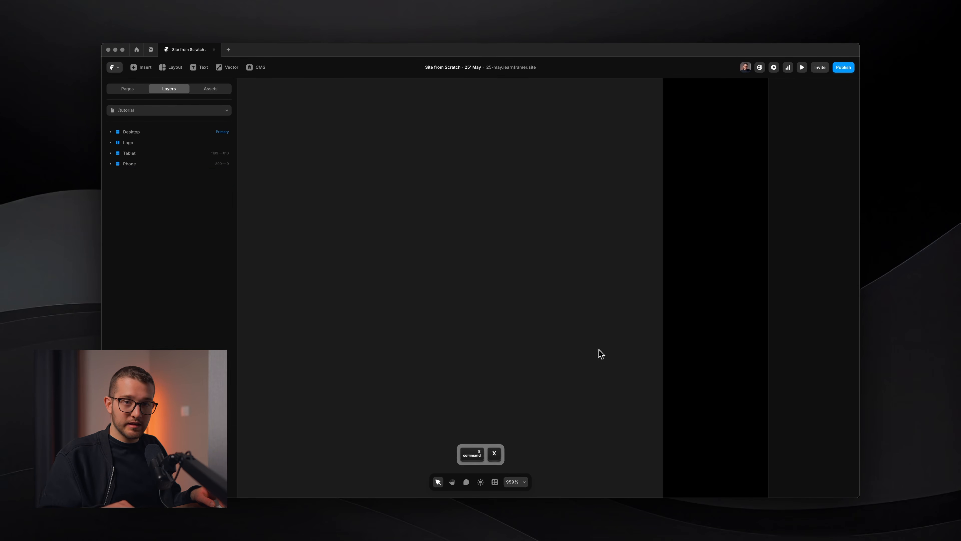
scroll(601, 354, "down", 5)
left_click(484, 291, "super")
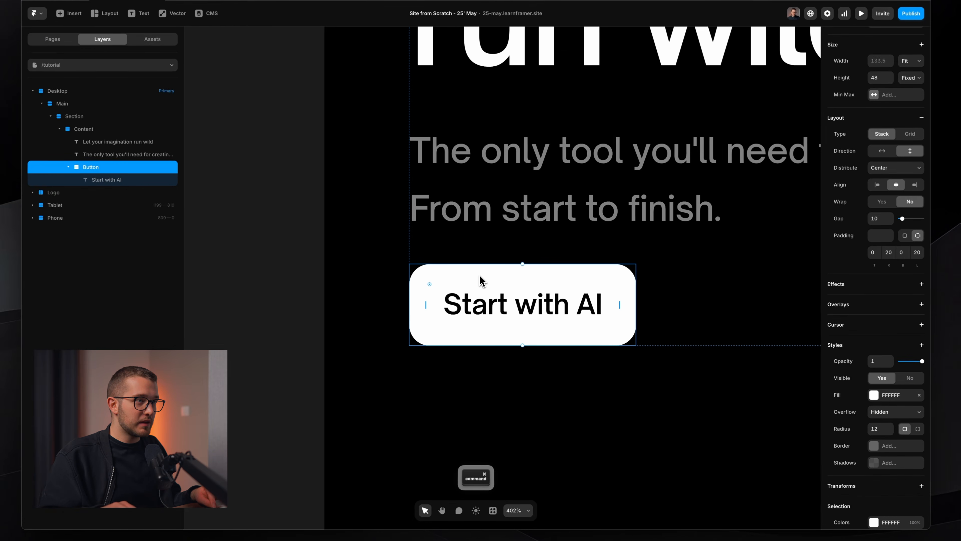
key("super+v")
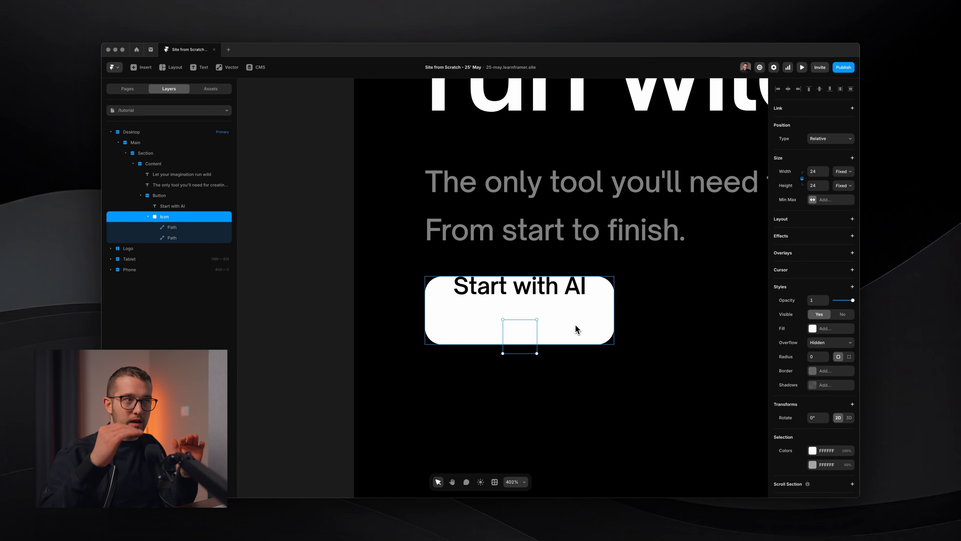
- Switch the button's stack direction to horizontal and place the icon before the "Start with AI" text
left_click(575, 324)
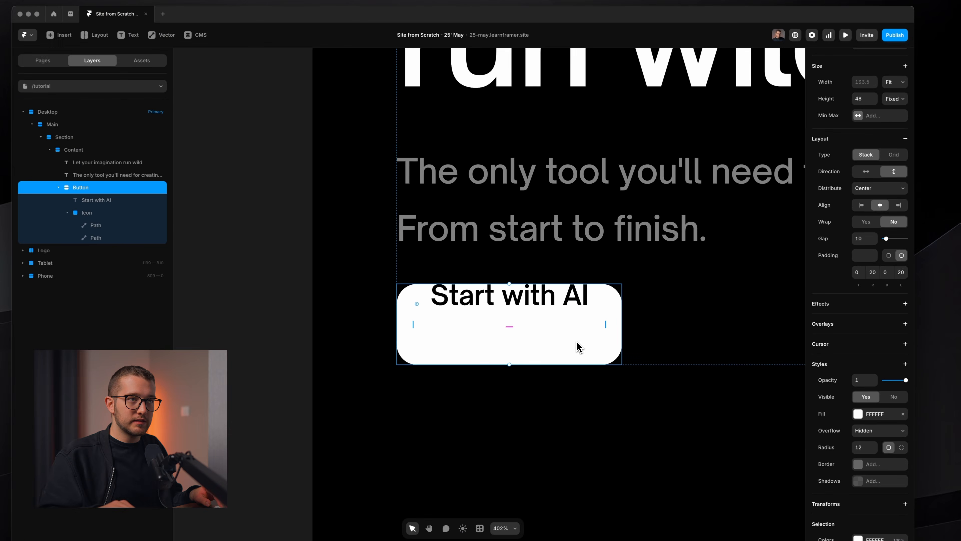
left_click(878, 175)
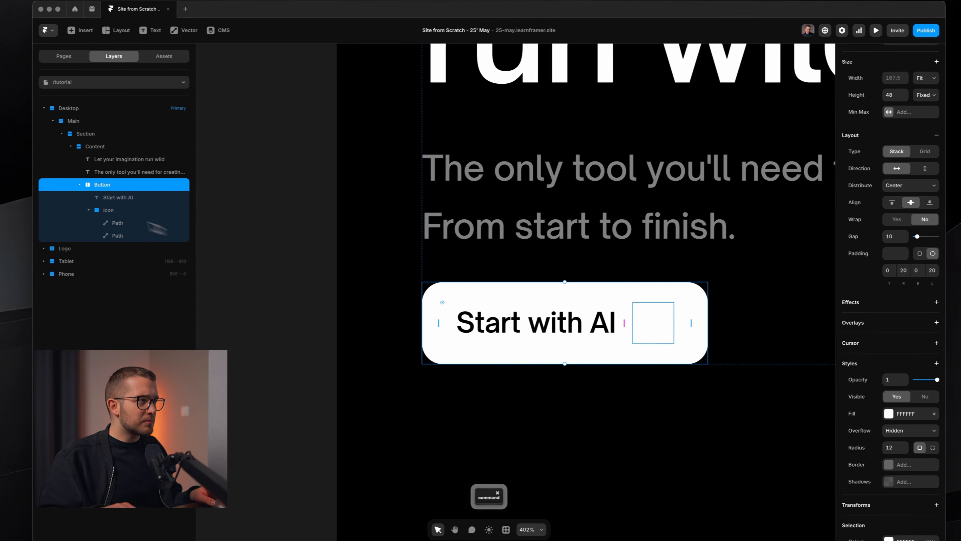
left_click(110, 212)
key("Left")
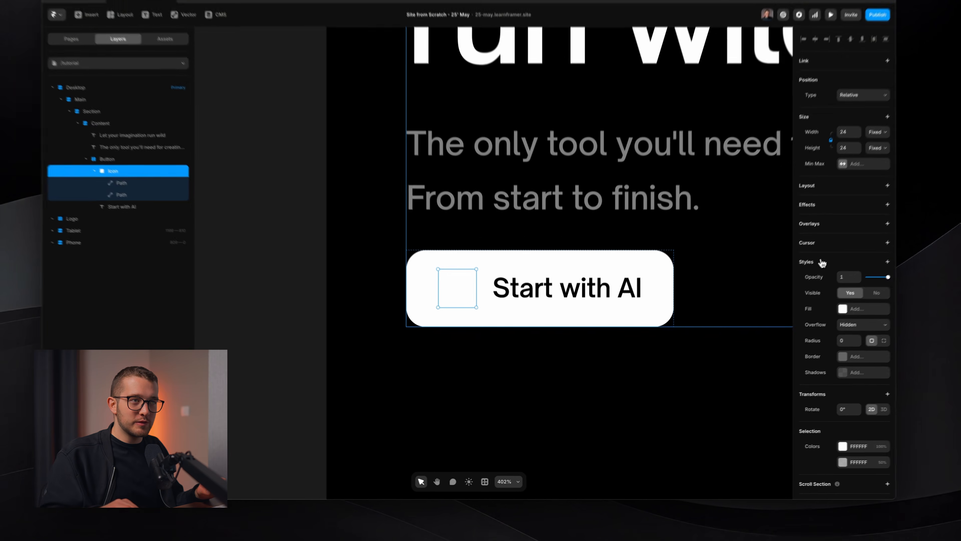
- Add a Blending style to the Icon frame and set it to Difference
left_click(852, 286)
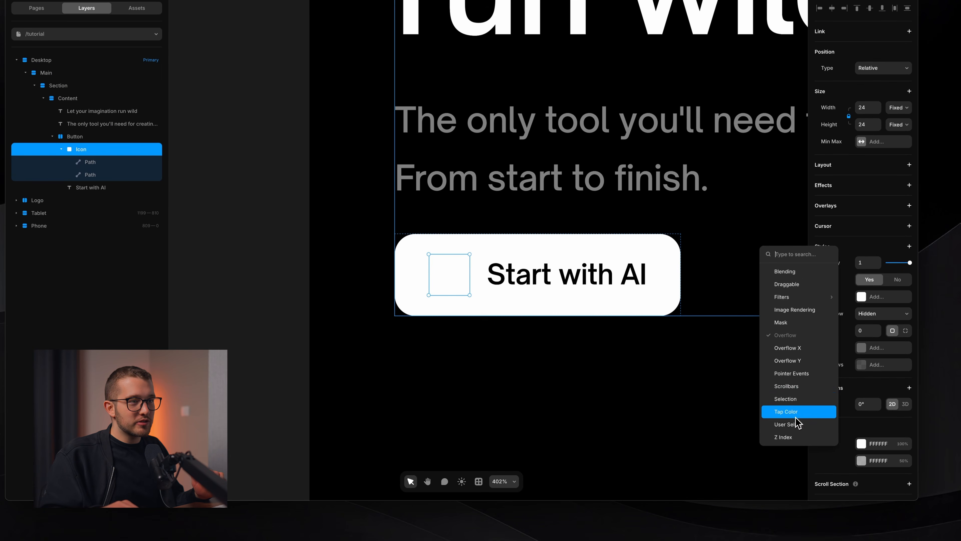
left_click(798, 272)
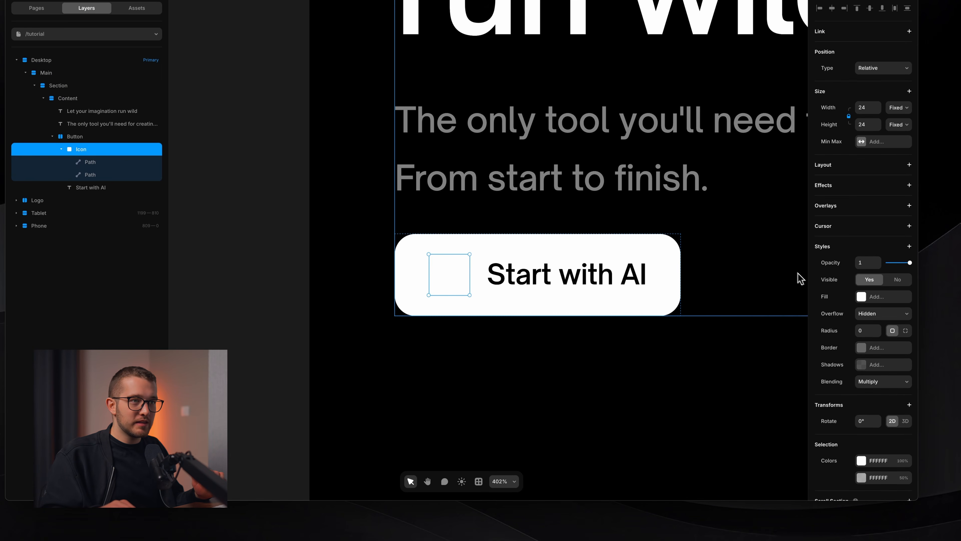
left_click(880, 384)
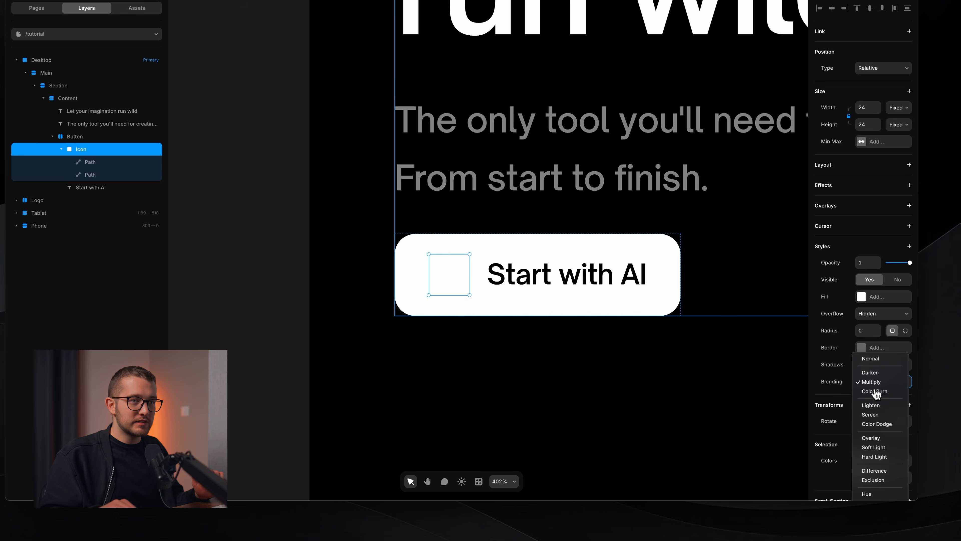
left_click(876, 472)
left_click(574, 354)
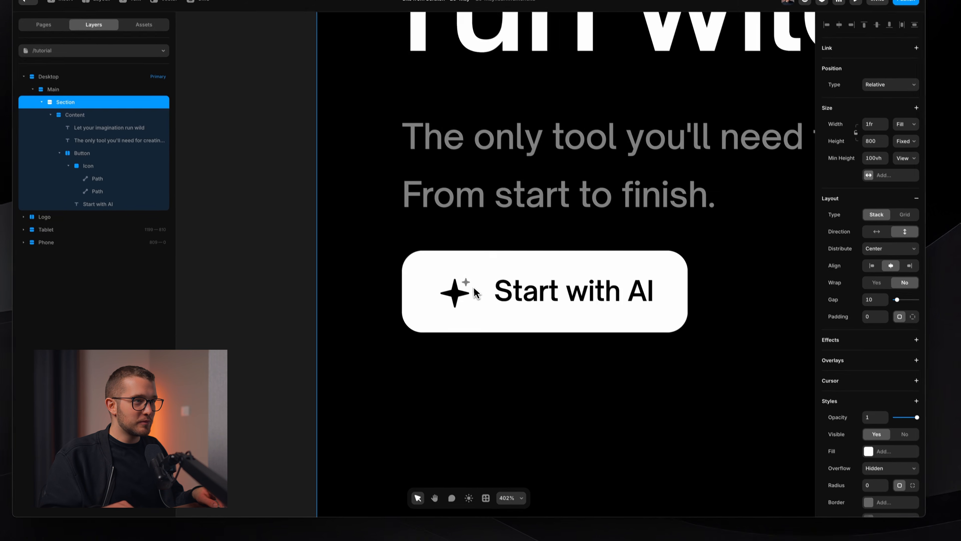
- Set the corner radius of the large star path's points to 1
scroll(467, 274, "down", 4)
scroll(466, 274, "up", 3)
left_click(451, 276, "super")
scroll(451, 276, "up", 5)
scroll(463, 306, "up", 4)
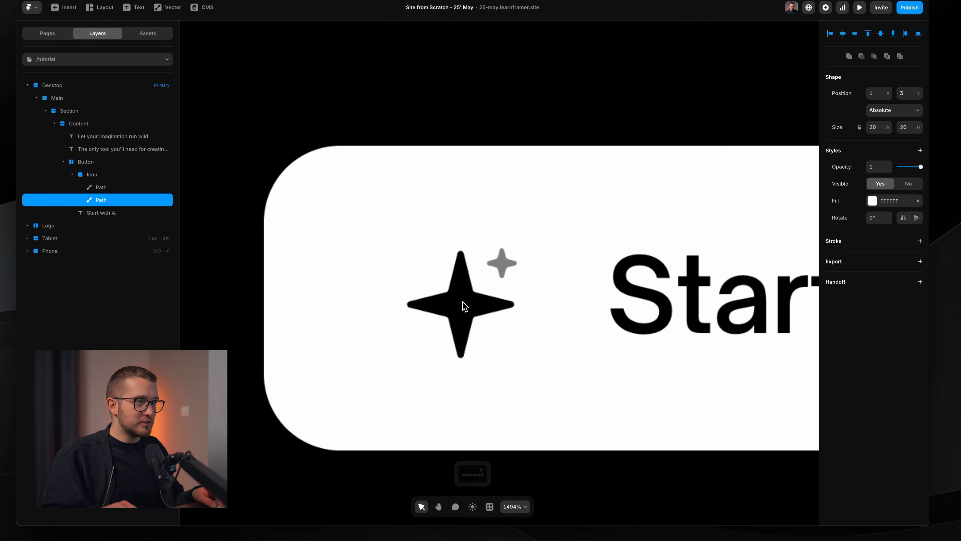
double_click(461, 305)
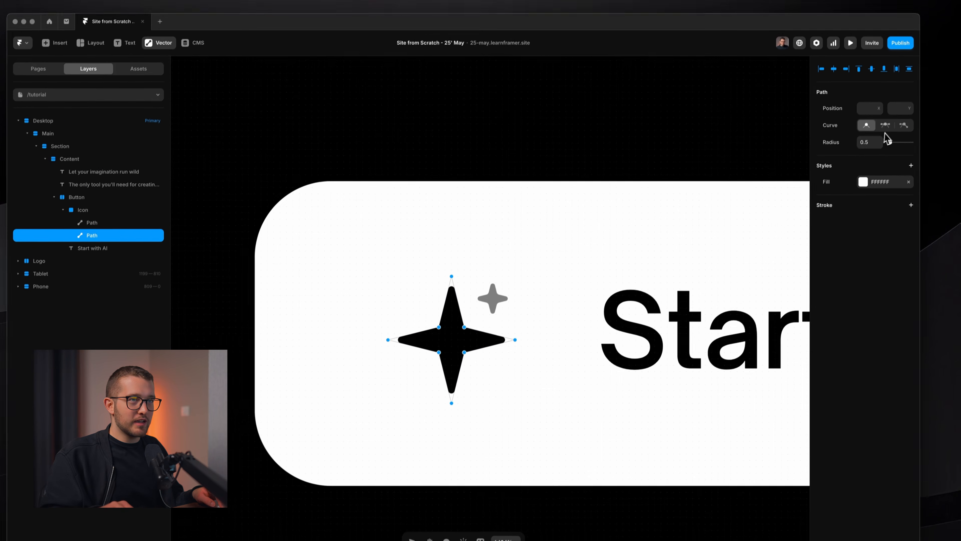
left_click(877, 107)
type("1")
key("Return")
key("Escape")
key("Escape")
scroll(554, 301, "down", 10)
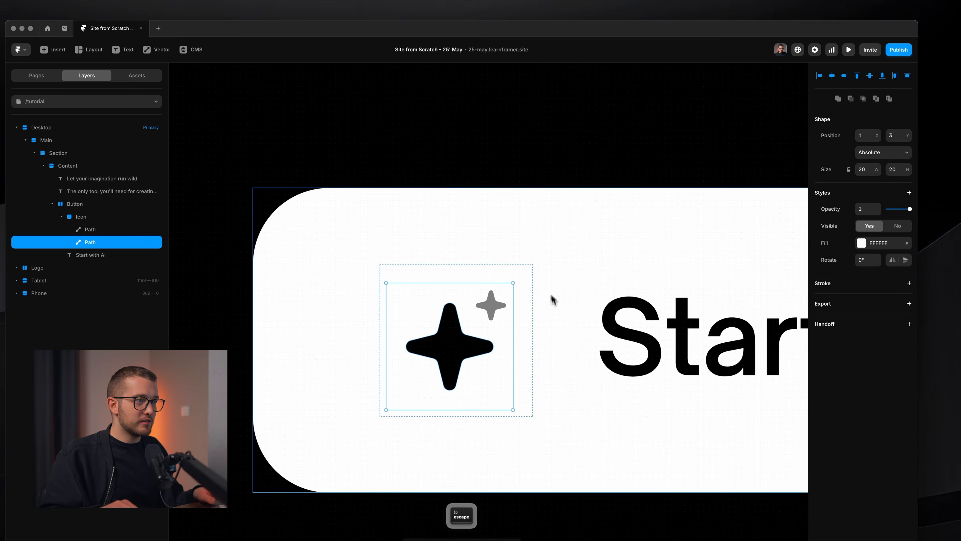
- Select the button and reduce the gap between its icon and text to 6
key("Escape")
key("Escape")
scroll(577, 280, "down", 8)
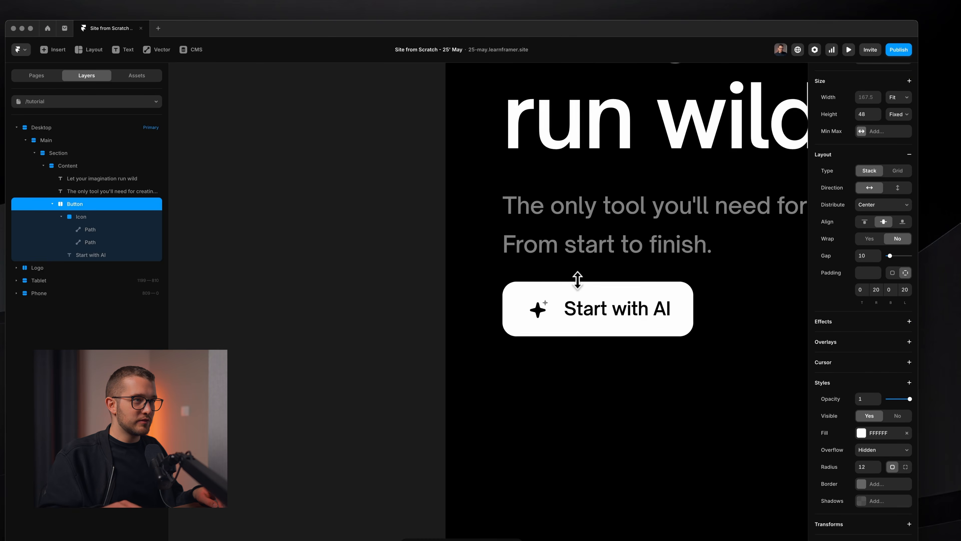
scroll(577, 279, "right", 1)
scroll(575, 288, "up", 10)
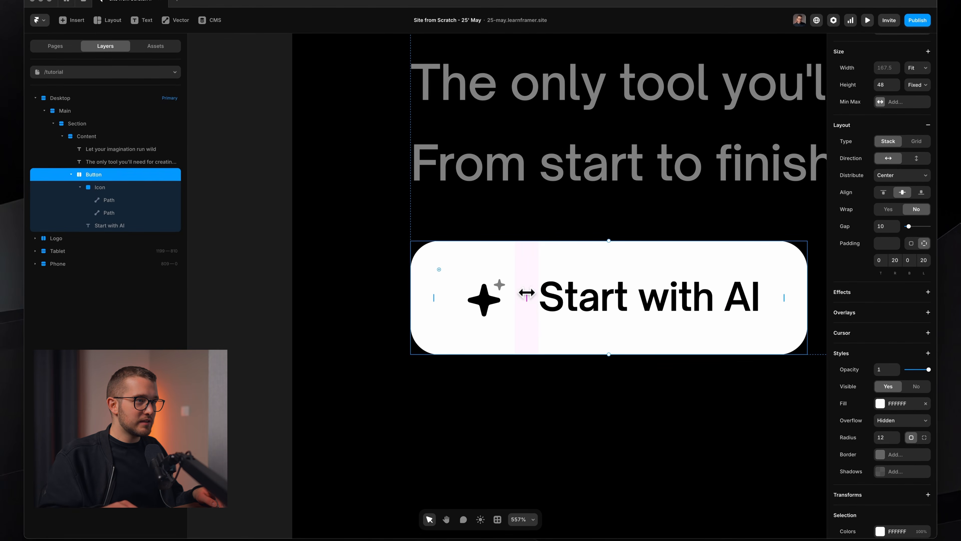
left_click_drag(526, 293, 515, 296)
scroll(516, 295, "down", 10)
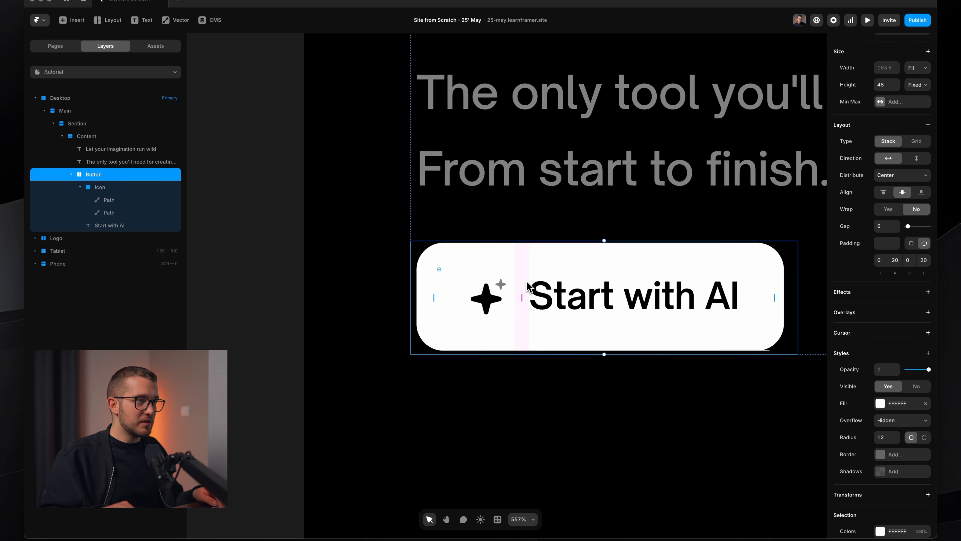
scroll(461, 297, "up", 10)
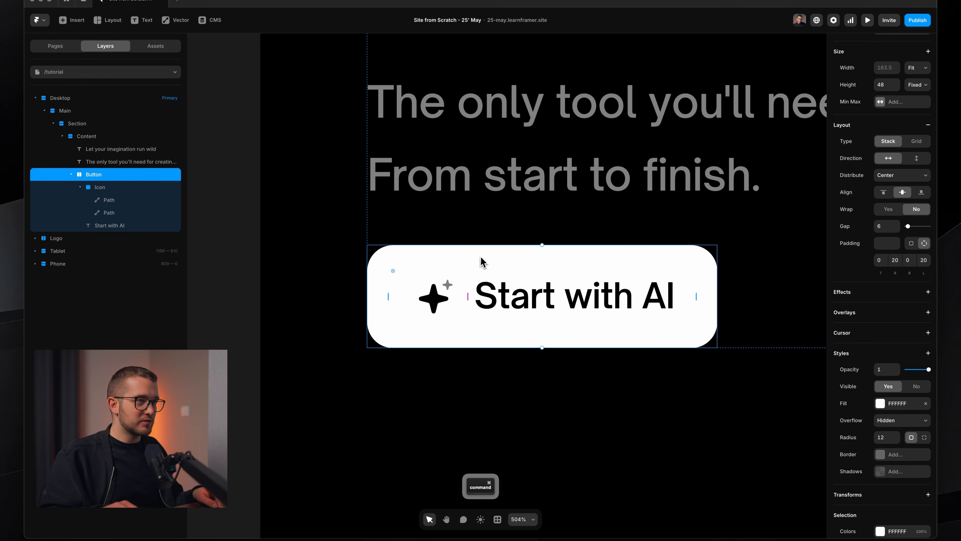
- Try a gap of 4 between the button's icon and text, and preview the page to judge the spacing
left_click_drag(464, 303, 463, 298)
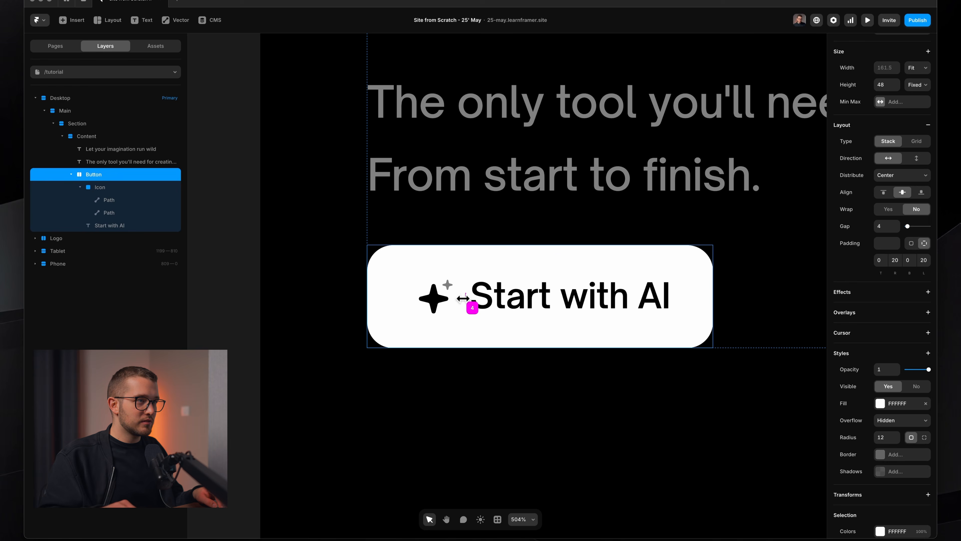
key("super+p")
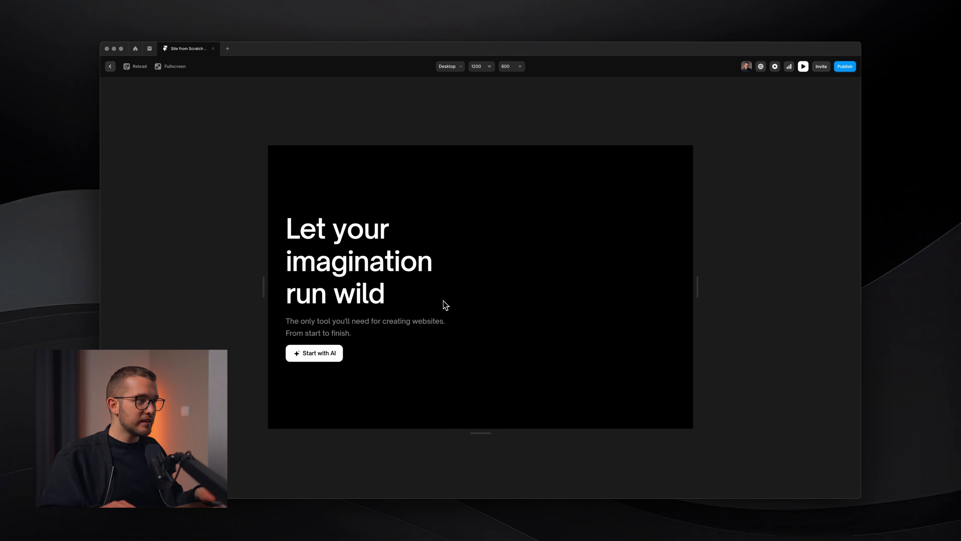
key("Escape")
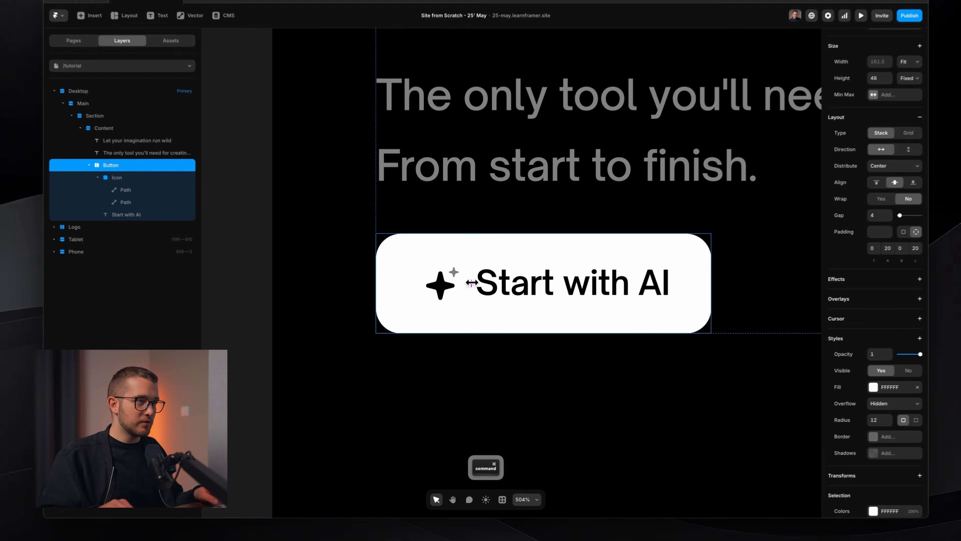
key("super+p")
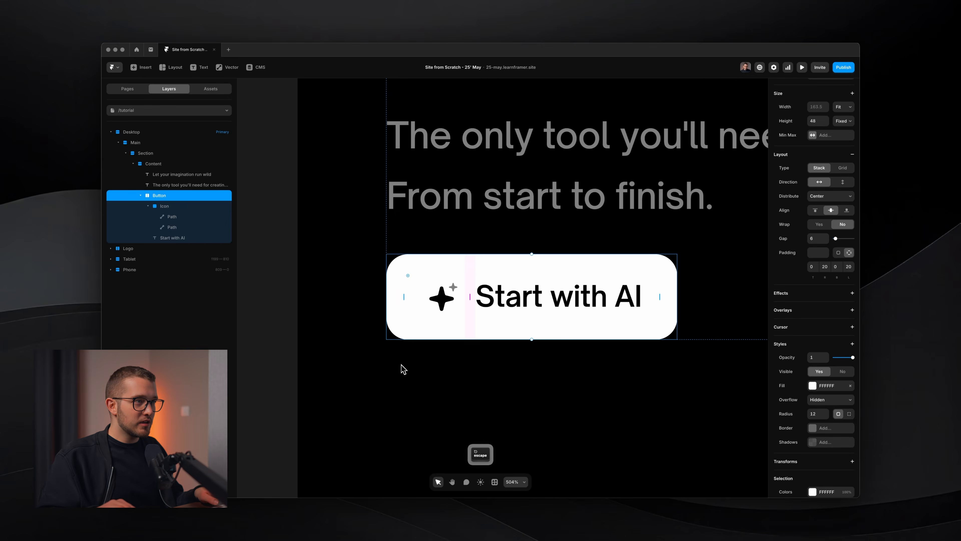
- Compare the "Start with AI" button's icon and spacing with the button on the reference page
key("super+Tab")
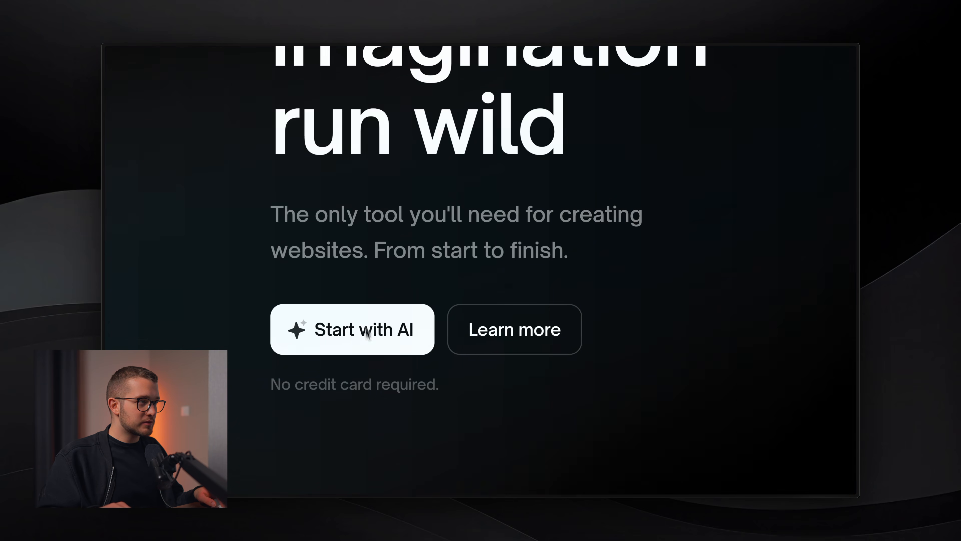
key("super+Tab")
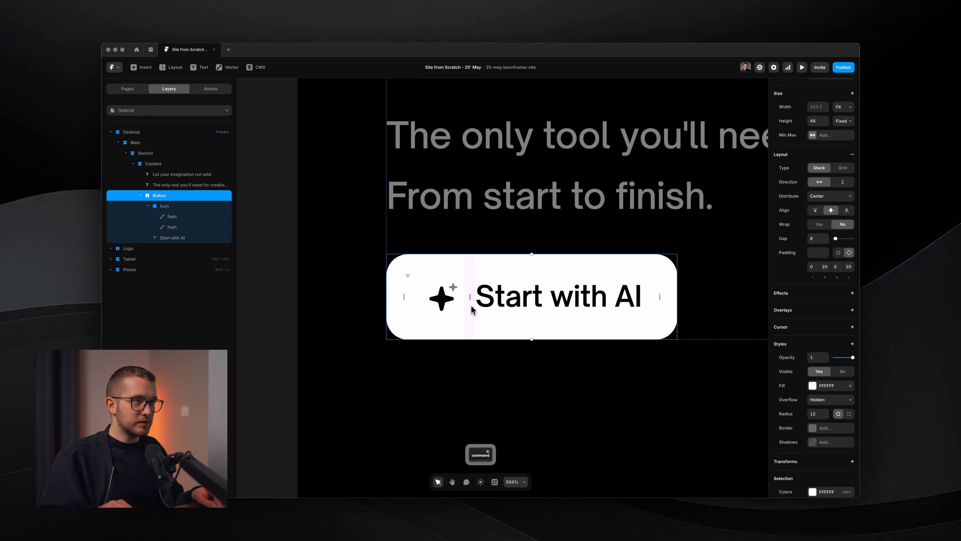
scroll(471, 306, "down", 5)
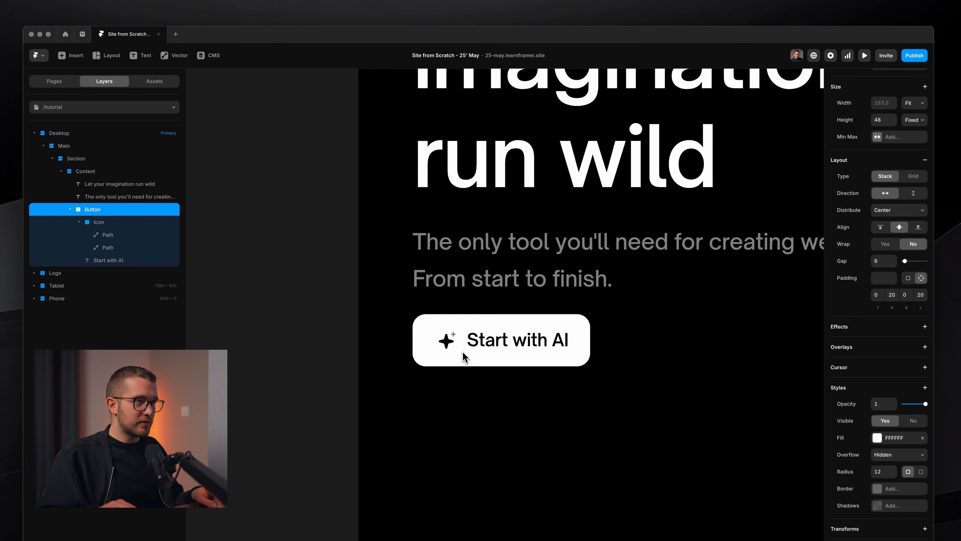
- Create a component named Button from the "Start with AI" button and open it
right_click(519, 332)
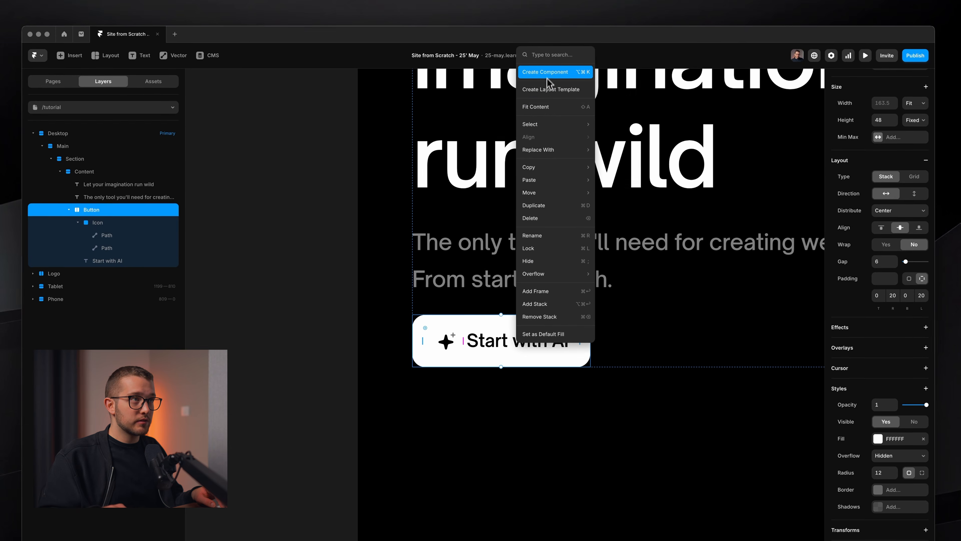
left_click(549, 65)
left_click(501, 338)
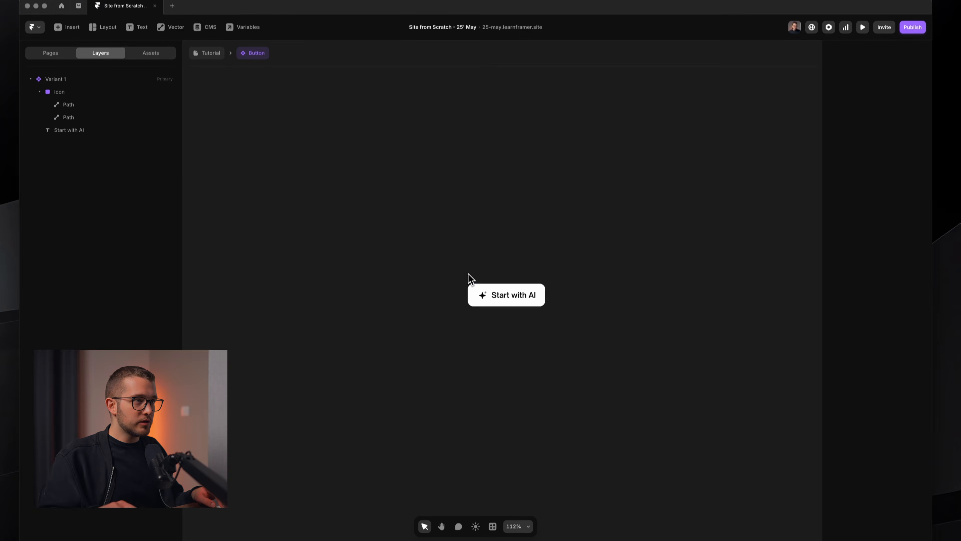
- Rename the component's Variant 1 to Primary
scroll(509, 282, "right", 2)
scroll(486, 290, "up", 3)
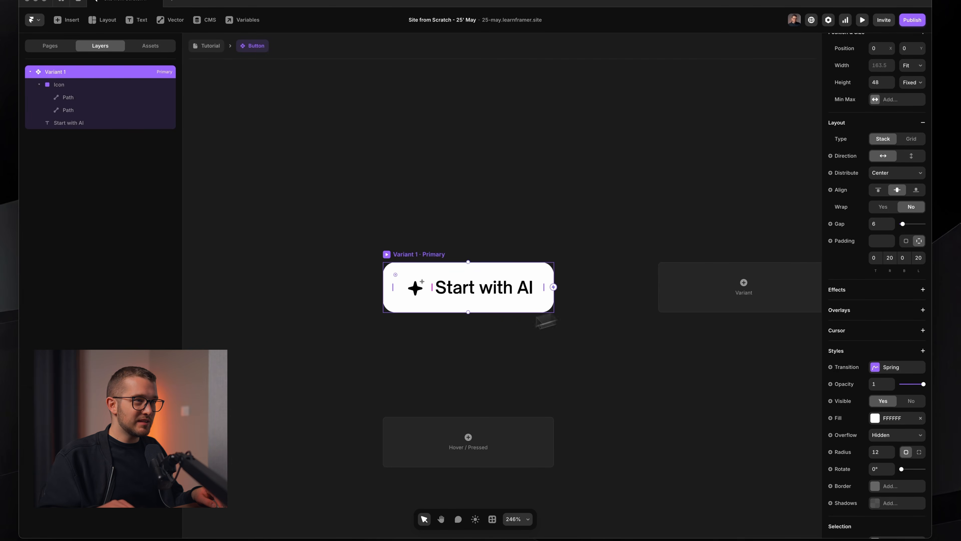
key("Return")
type("Primary")
key("Return")
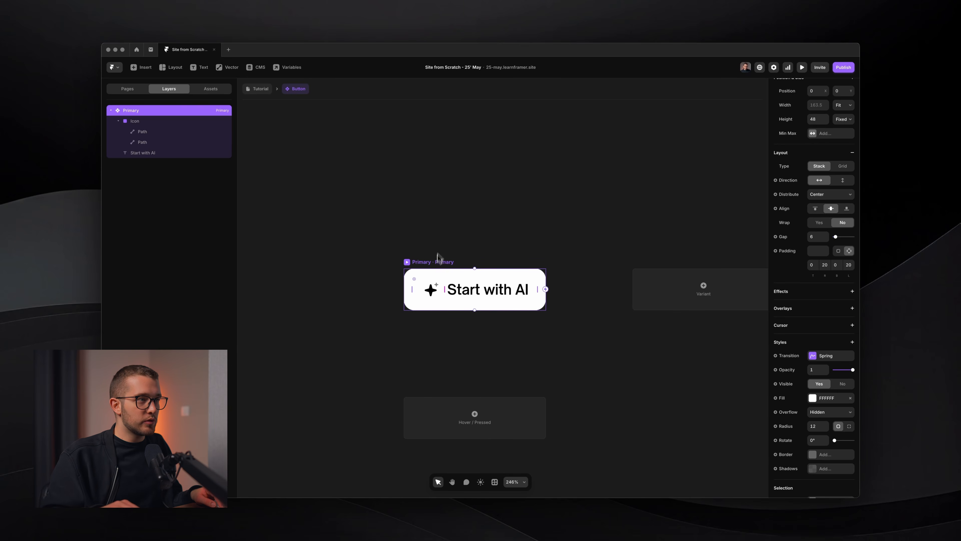
- Set the position type of the Primary variant's Icon frame to Absolute
scroll(433, 299, "up", 3)
key("Return")
key("Return")
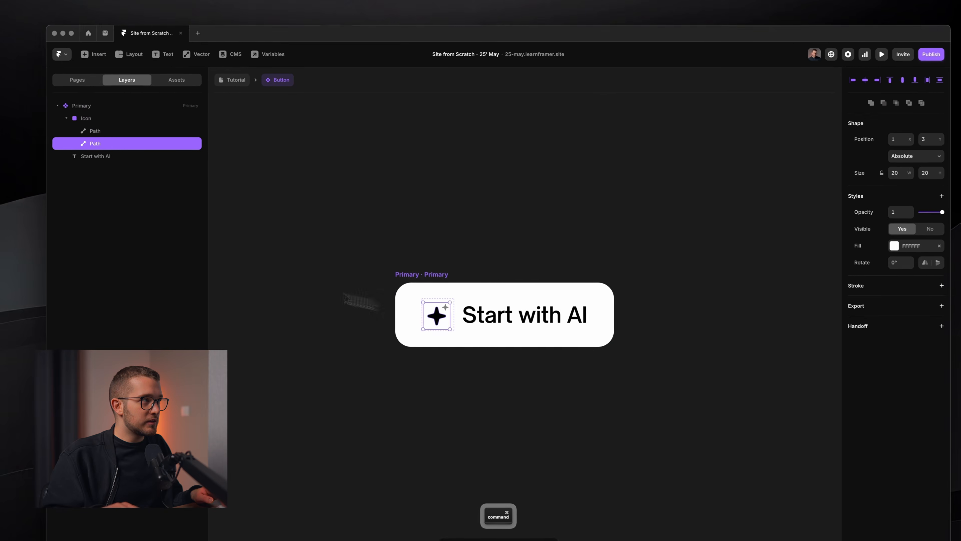
left_click(84, 119)
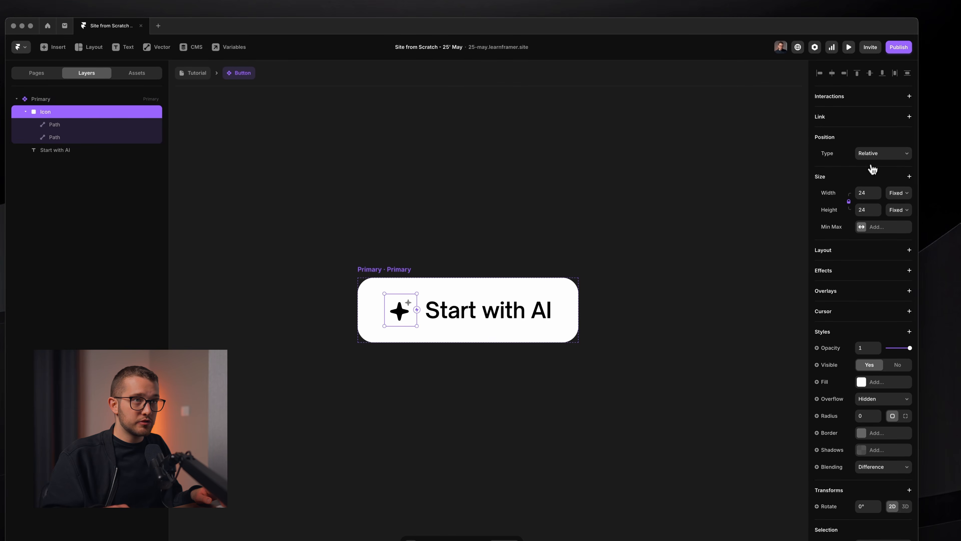
left_click(877, 154)
left_click(877, 144)
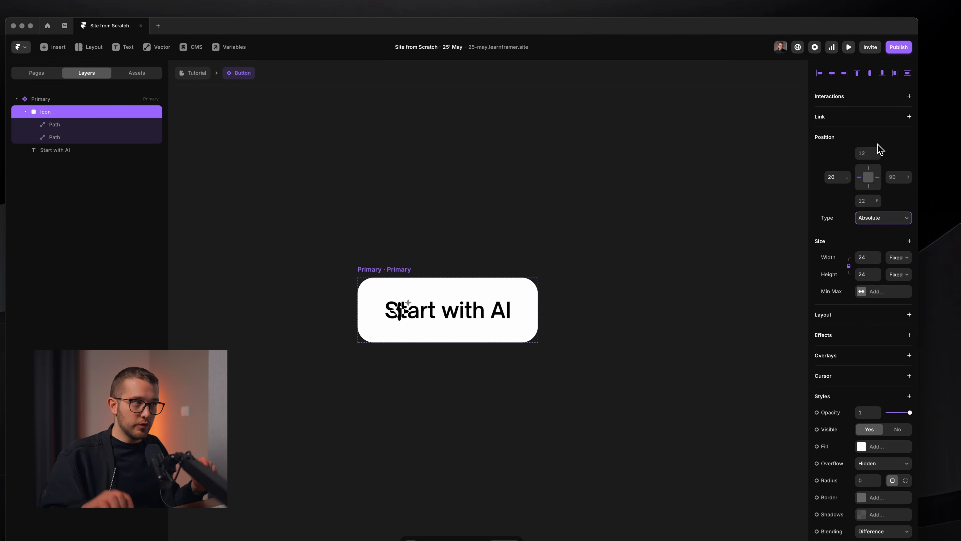
- Move the Icon frame to a left offset of -4 and centre it vertically in the button
key("shift+Left")
key("shift+Left")
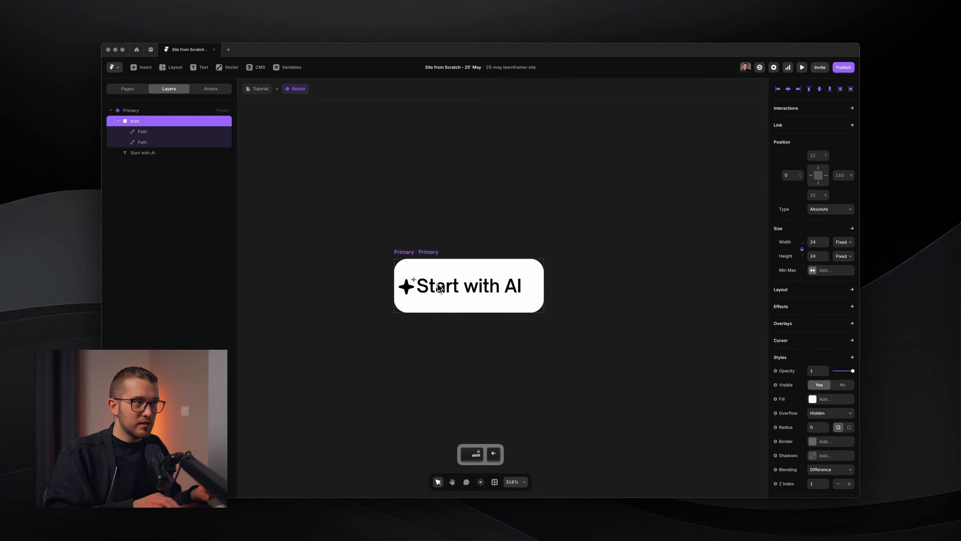
key("Left")
key("Left")
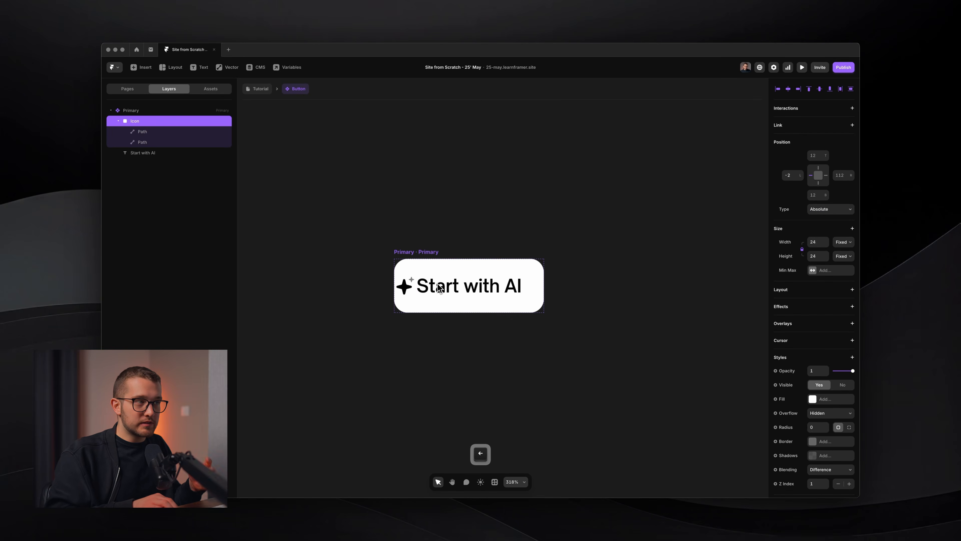
key("Right")
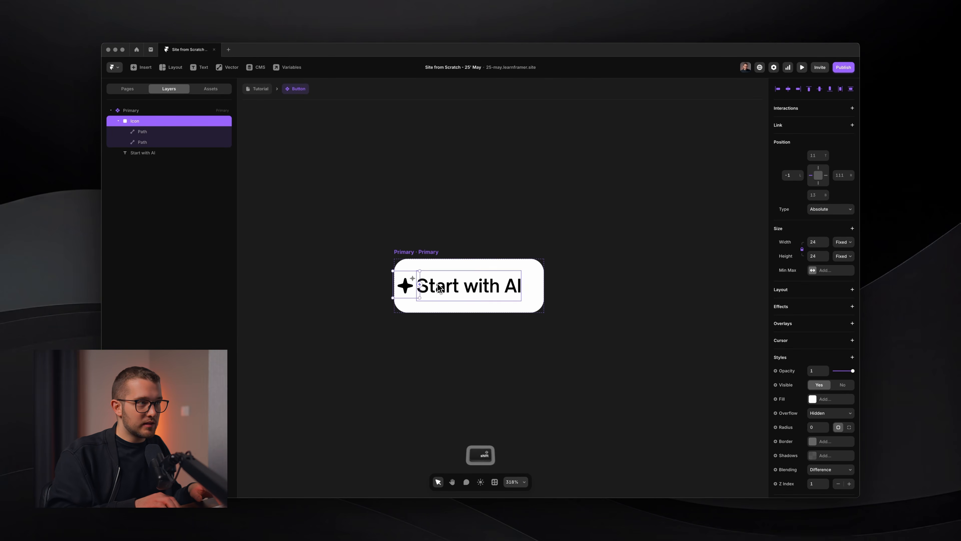
key("Up")
key("shift+Up")
key("alt+a")
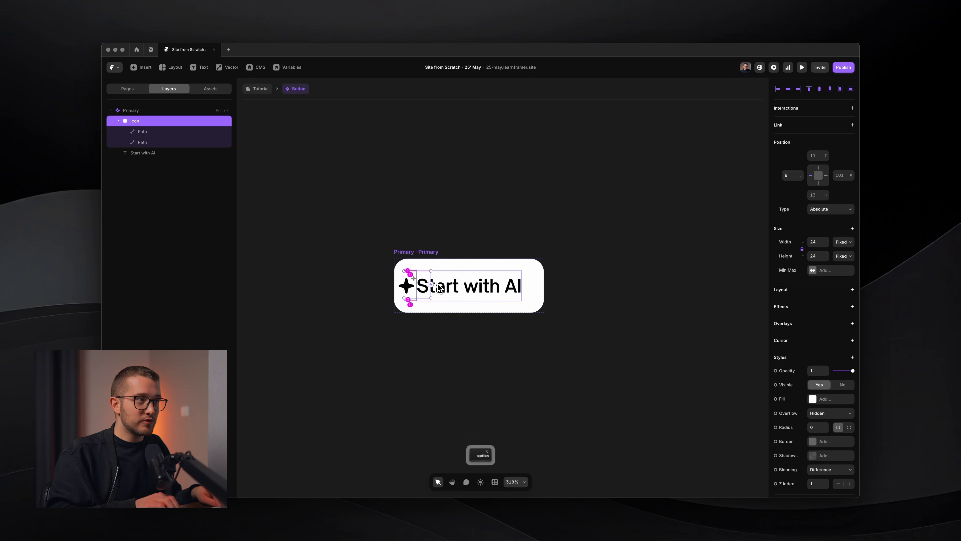
key("alt+v")
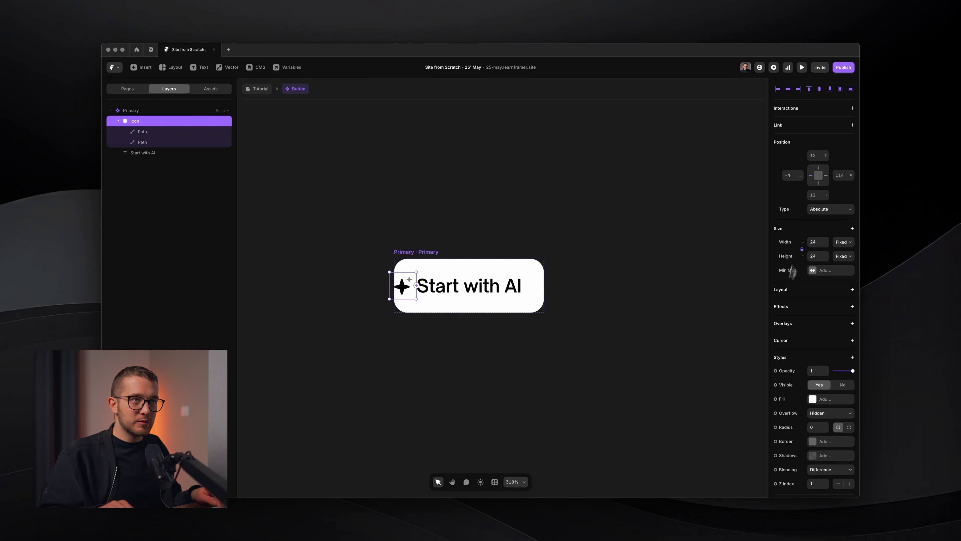
- Set the opacity of the Primary variant's Icon frame to 0
left_click(818, 371)
type("0")
key("Return")
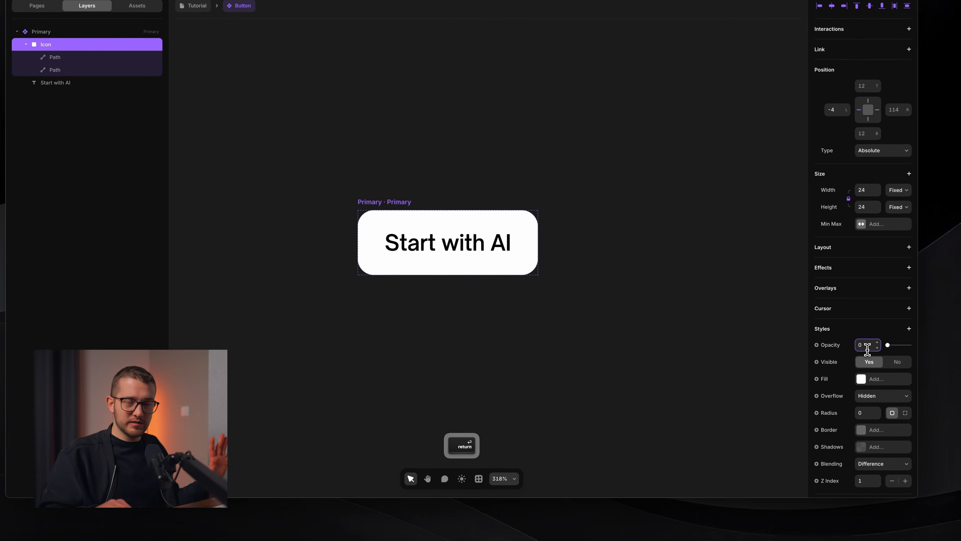
- Add a Hover variant to the Primary button variant
left_click(472, 193)
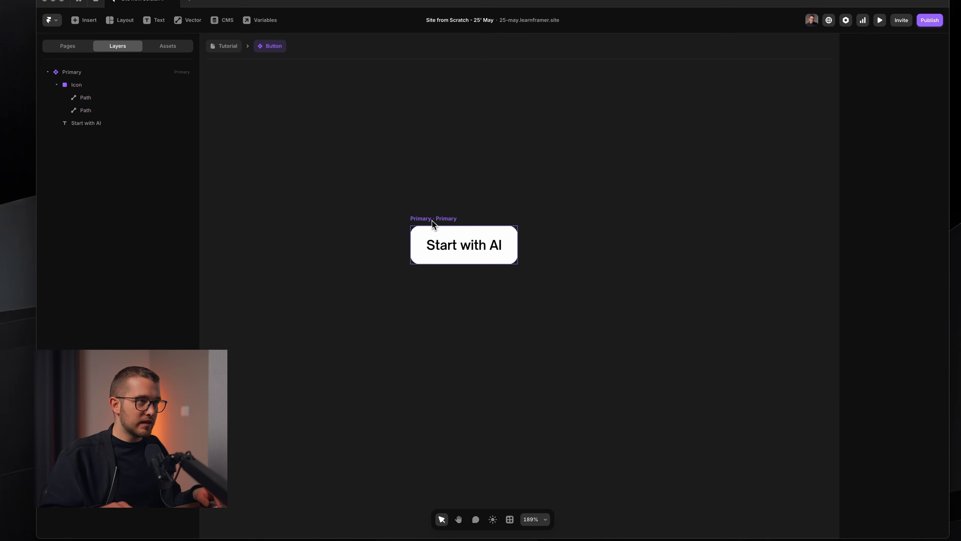
left_click(432, 221)
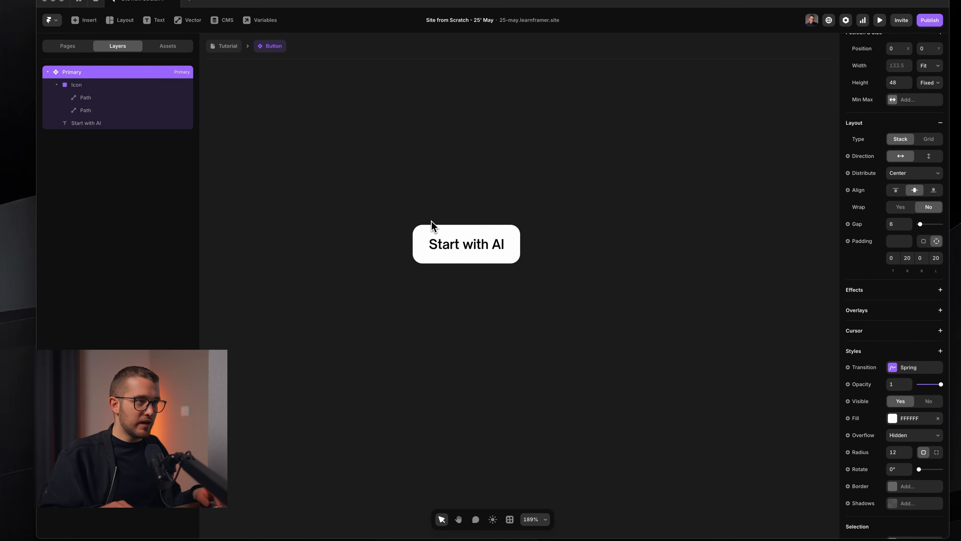
left_click(497, 365)
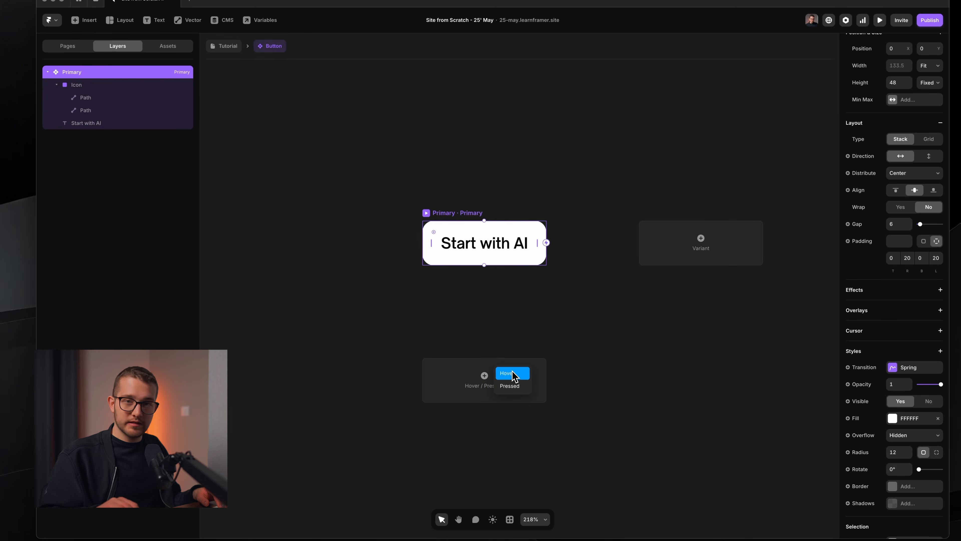
left_click(512, 373)
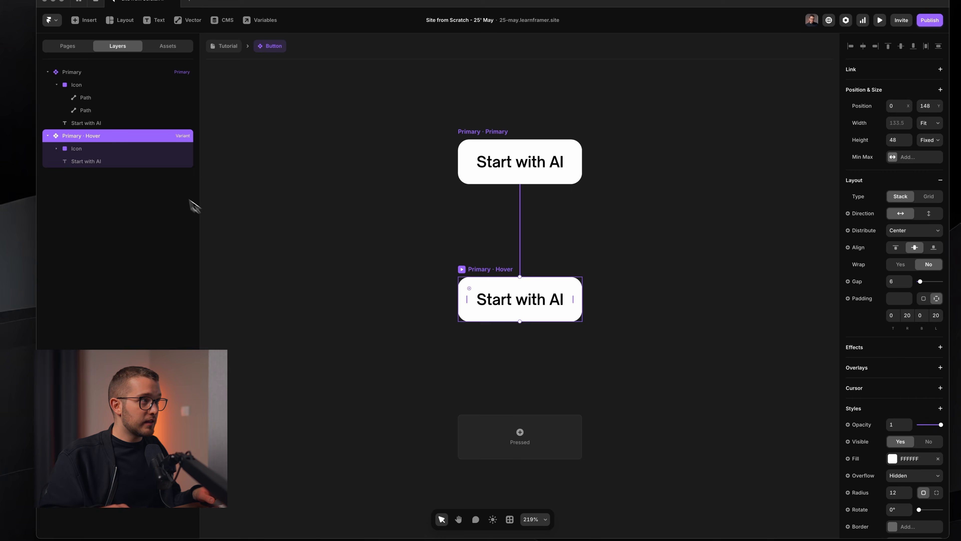
- Set the Hover variant's Icon frame to opacity 1 and Relative position, and preview the hover effect
left_click(115, 148)
left_click_drag(919, 365, 942, 365)
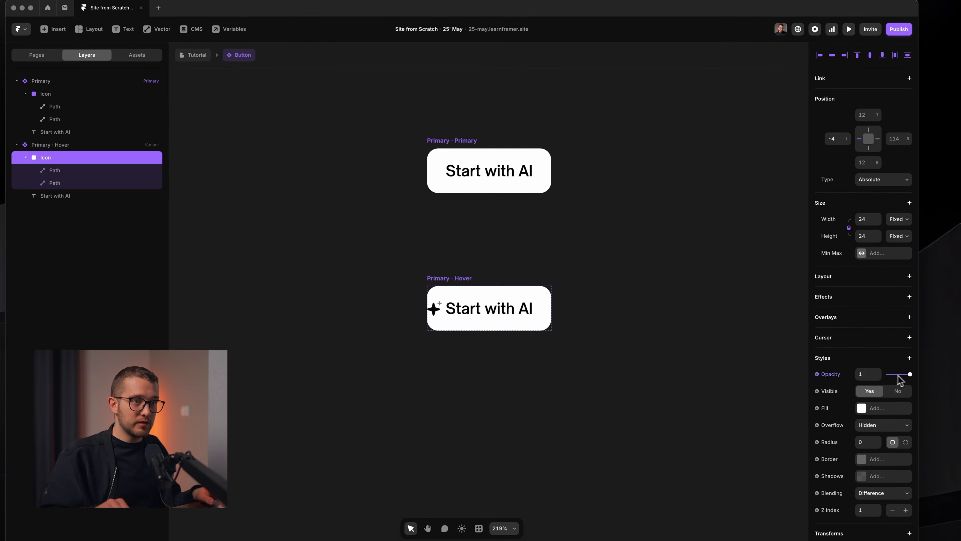
left_click(883, 179)
left_click(882, 189)
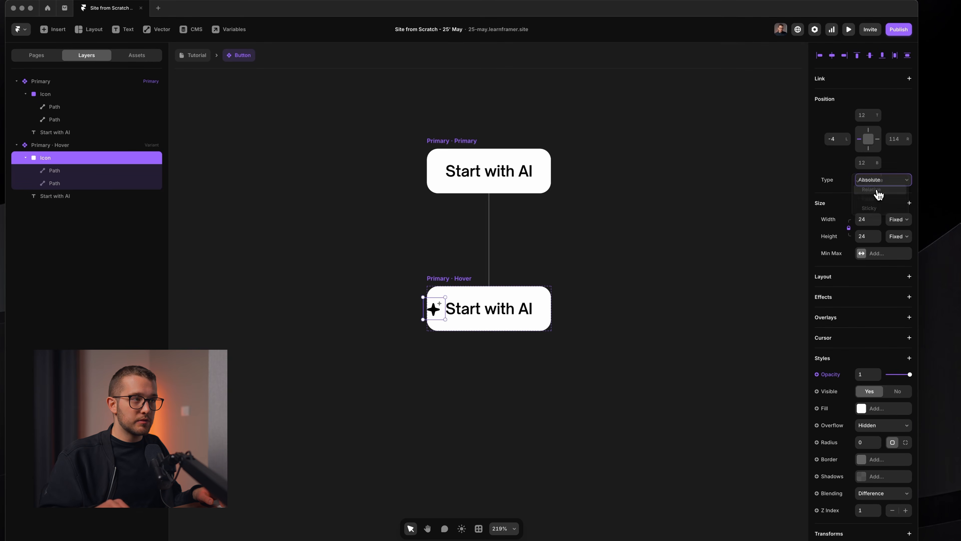
left_click(589, 239)
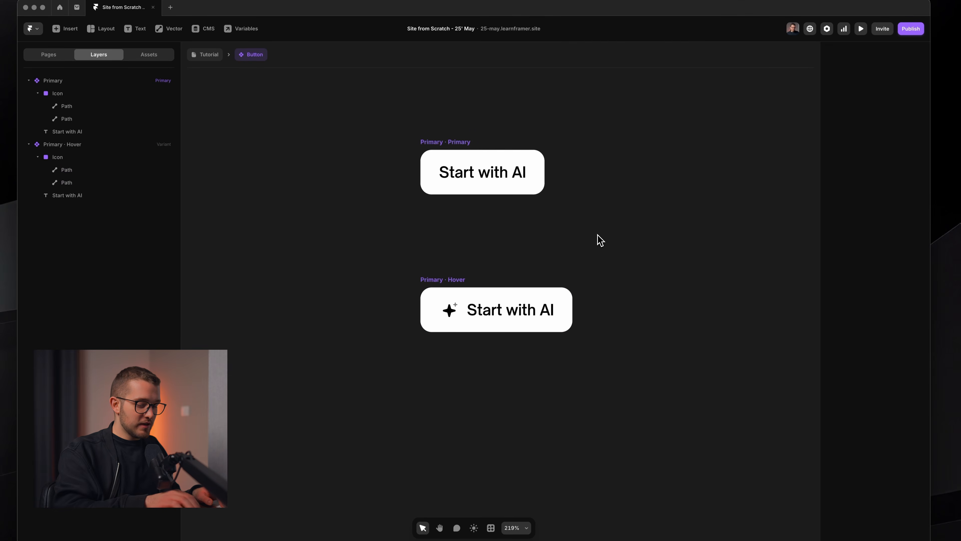
key("super+p")
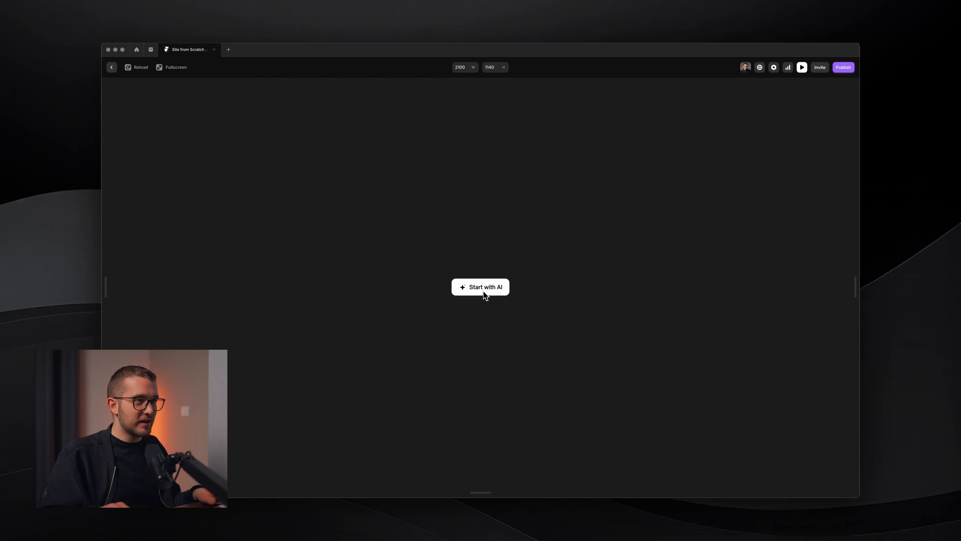
key("Escape")
- Set the rotation of the Primary variant's Icon frame to -20°, after trying a smaller tilt of -15°
left_click(426, 147, "super")
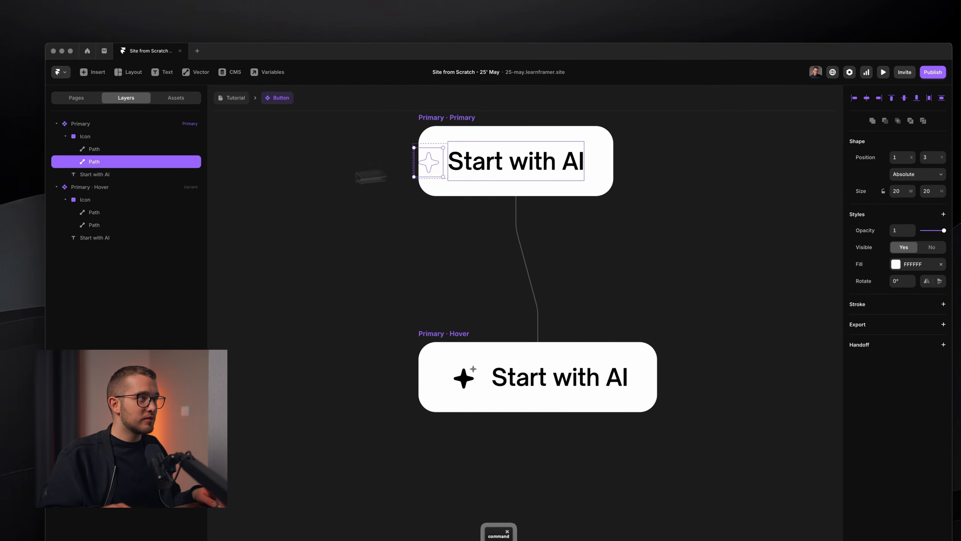
left_click(152, 121)
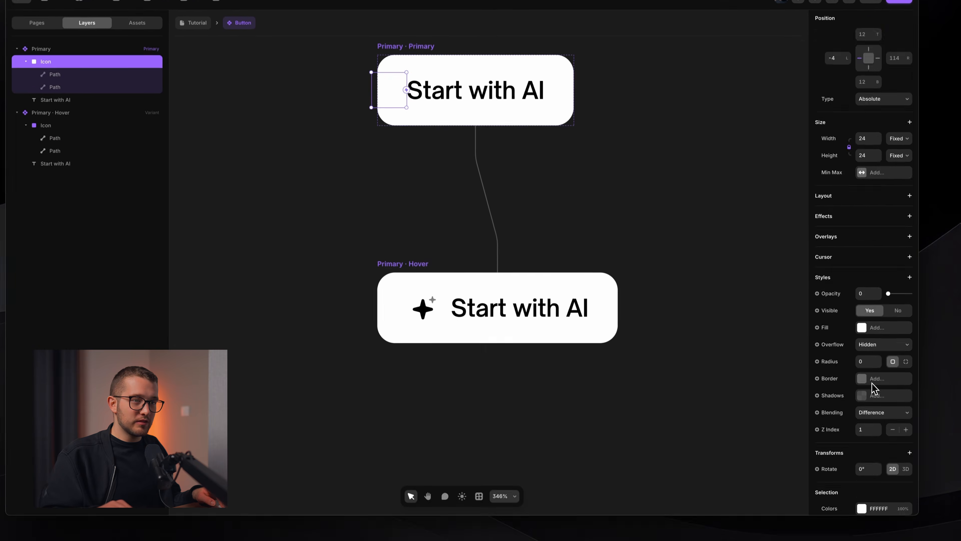
scroll(874, 387, "down", 3)
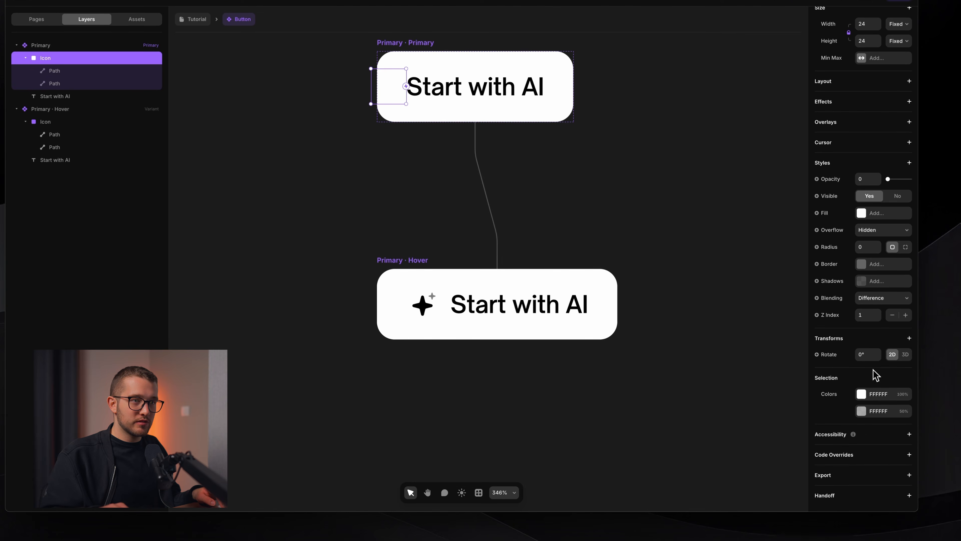
type("15")
key("Return")
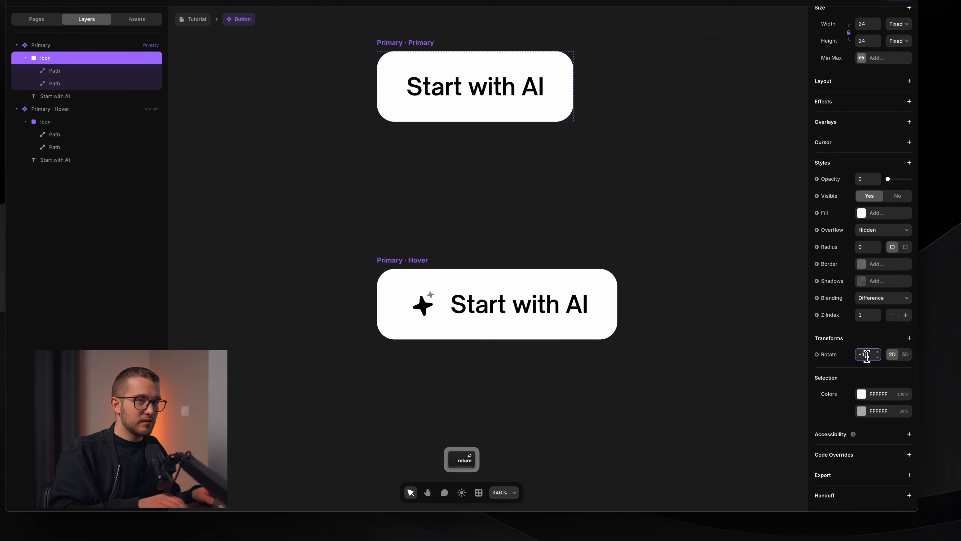
key("super+a")
type("-20")
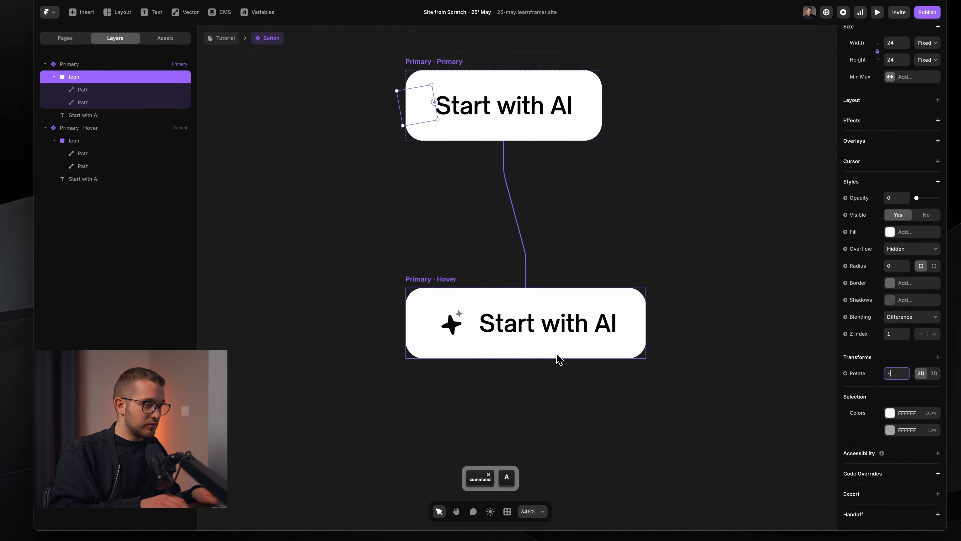
key("Return")
- Set the rotation of the Hover variant's Icon frame to 0° and preview the hover animation
left_click(452, 326)
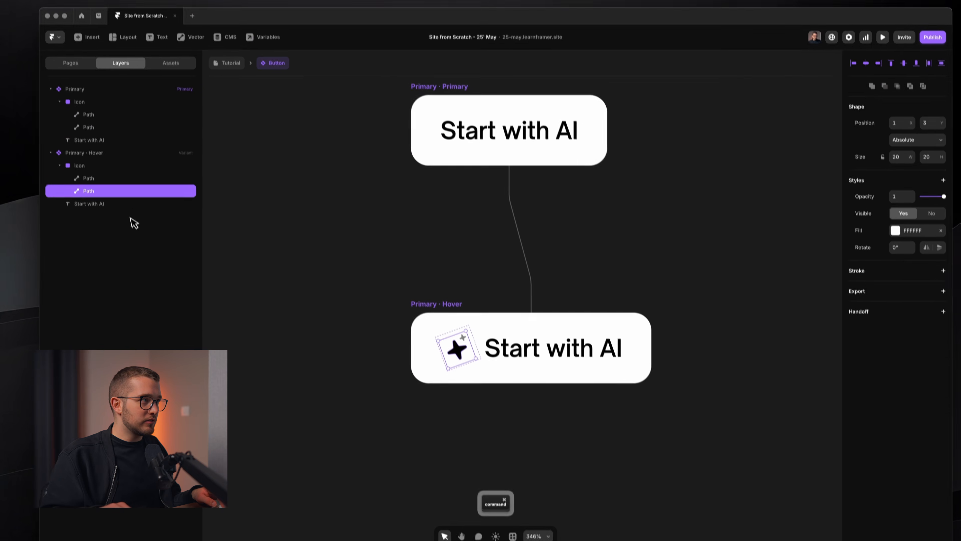
left_click(113, 144)
key("super+p")
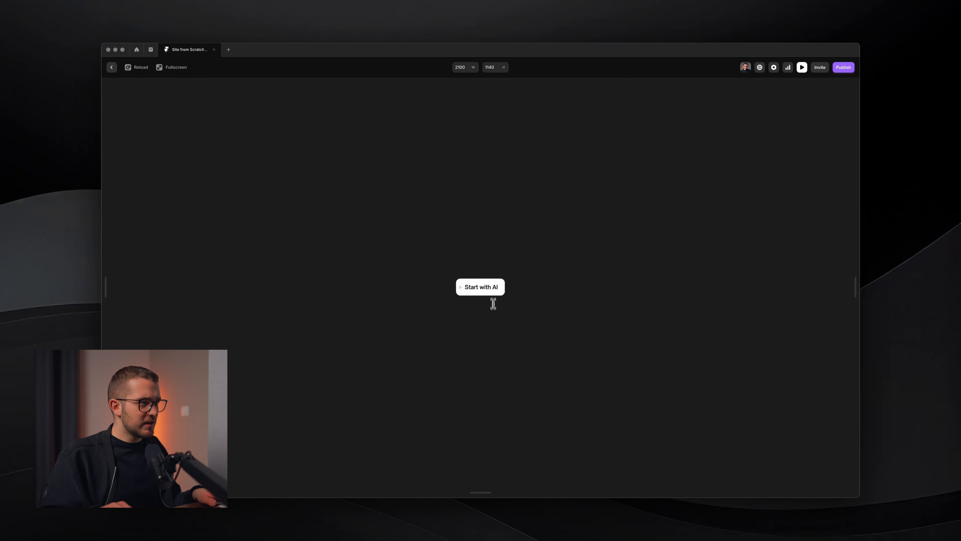
key("Escape")
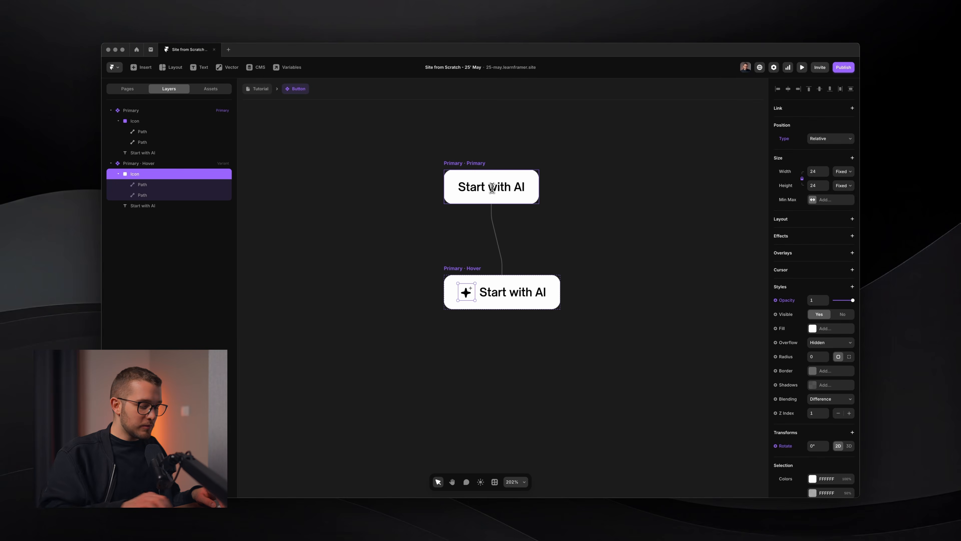
key("super+p")
triple_click(476, 291)
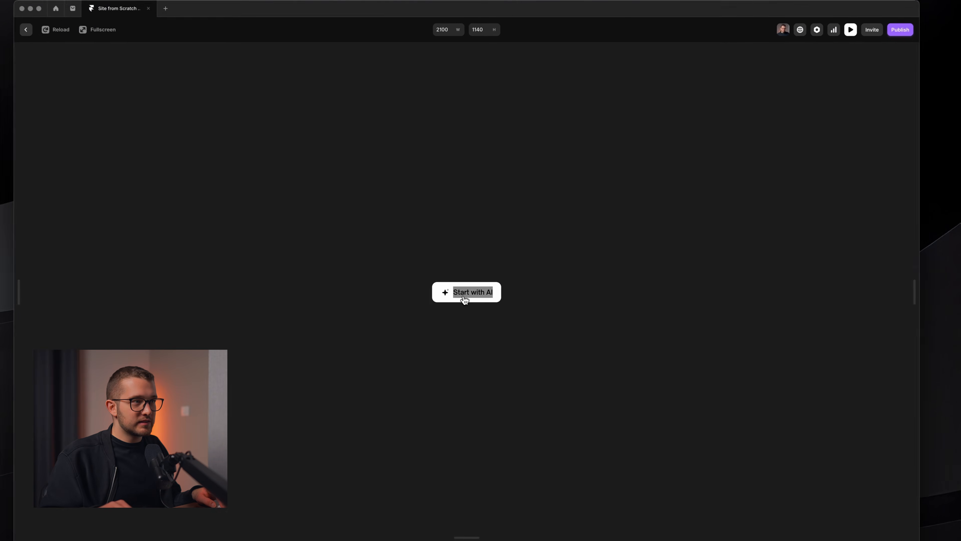
key("Escape")
- Disable text selection on the Primary variant's "Start with AI" label by setting User Select to None, and preview the hover effect
left_click(478, 172, "super")
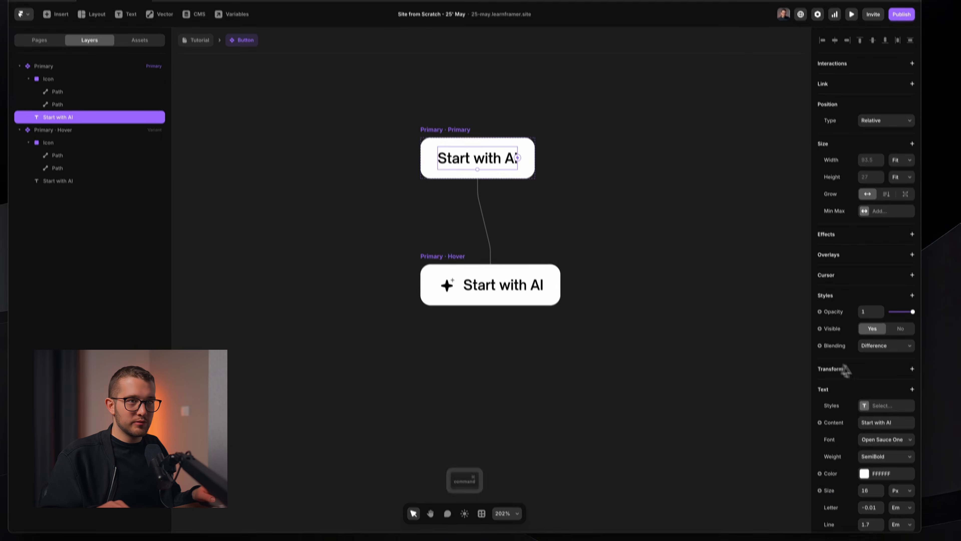
left_click(914, 309)
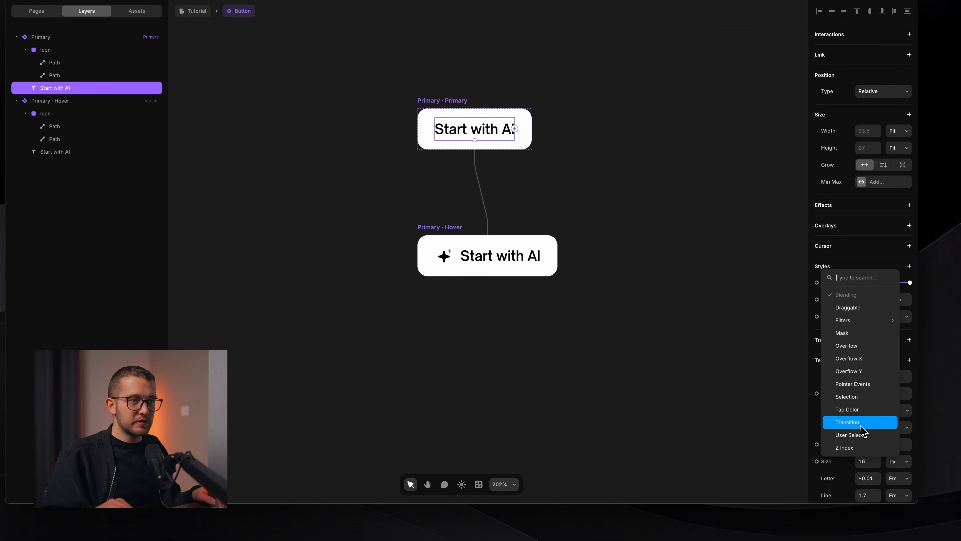
left_click(856, 435)
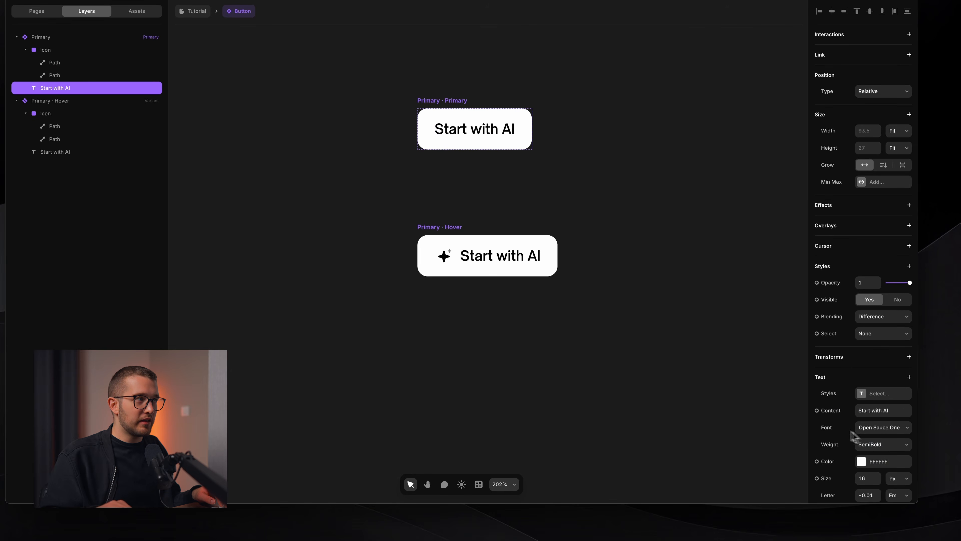
left_click(657, 341)
key("super+p")
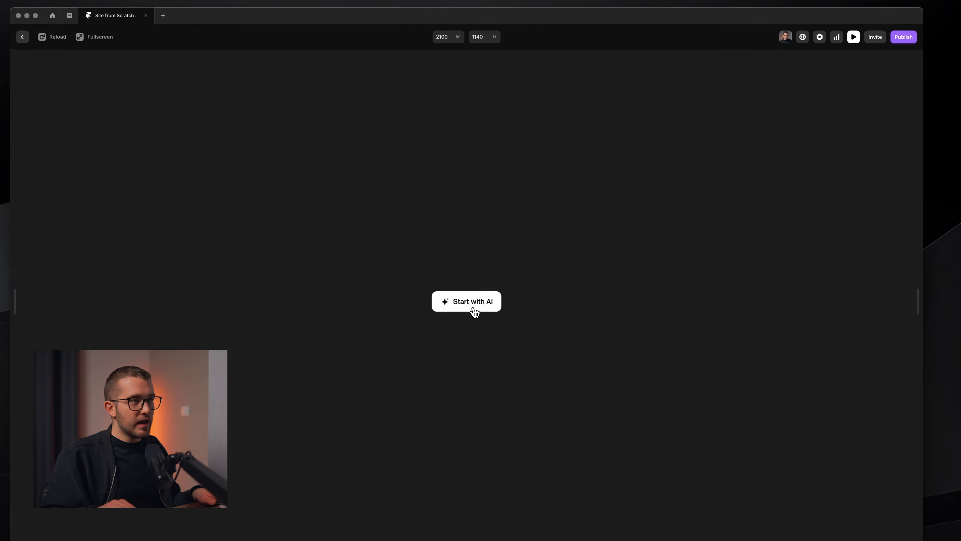
key("Escape")
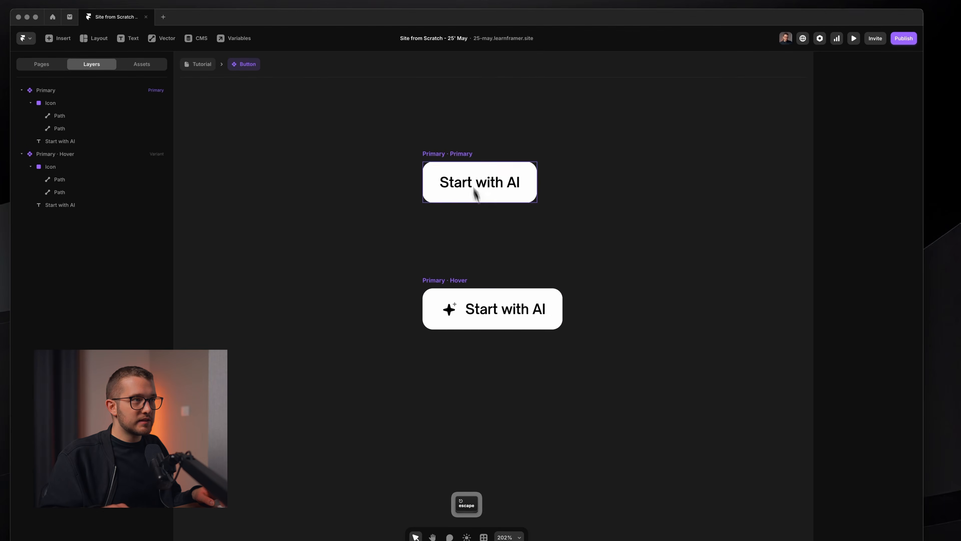
- Look at the page link options of the Primary variant and return to the Tutorial page
left_click(476, 195)
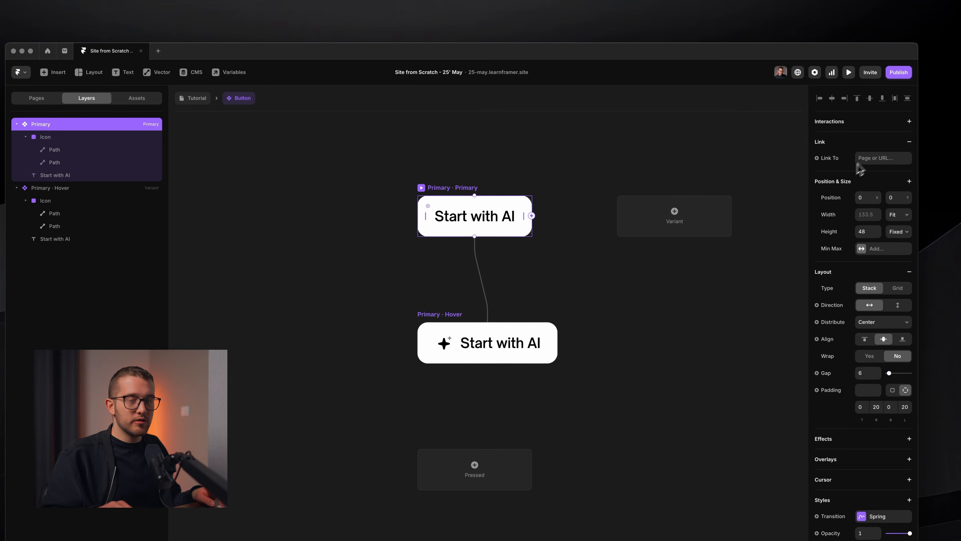
left_click(865, 157)
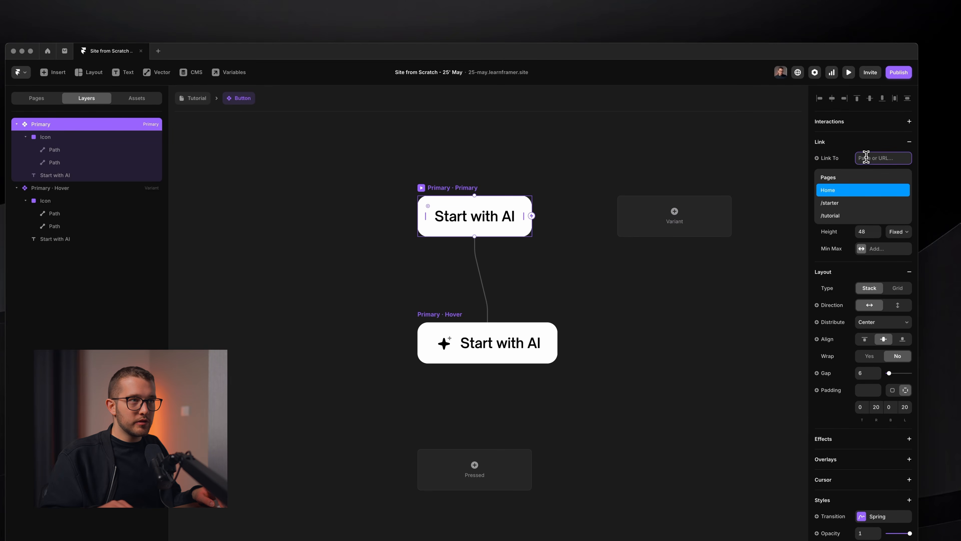
left_click(195, 98)
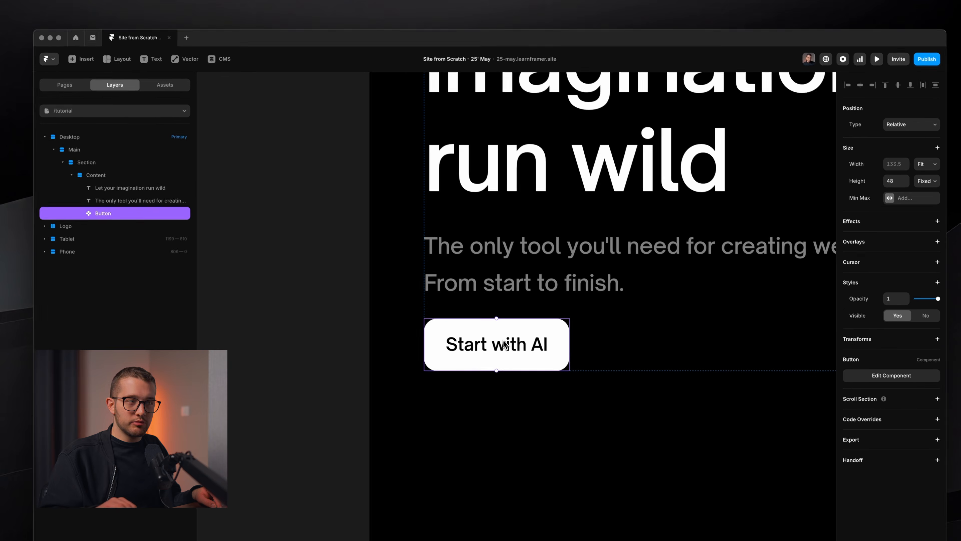
- Duplicate the hero button and change the Primary variant's text to "asdasd" to test how both instances react
key("super+d")
left_click(513, 327)
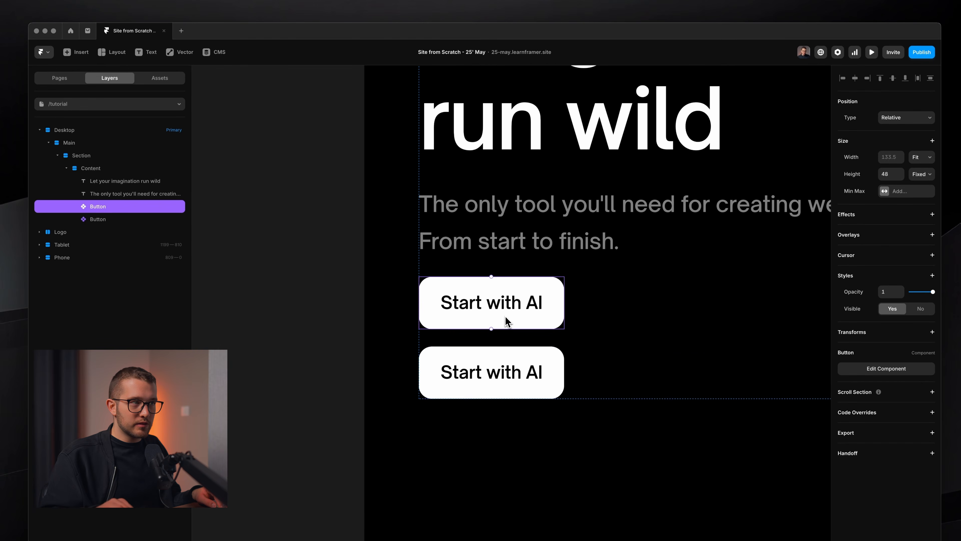
double_click(525, 326)
left_click(520, 317, "super")
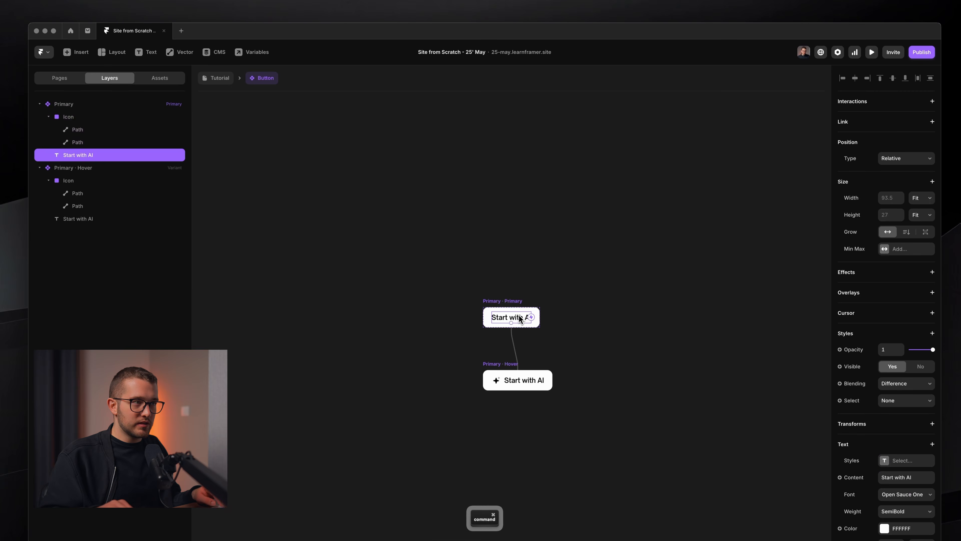
double_click(519, 317)
type("asdasd")
left_click(219, 78)
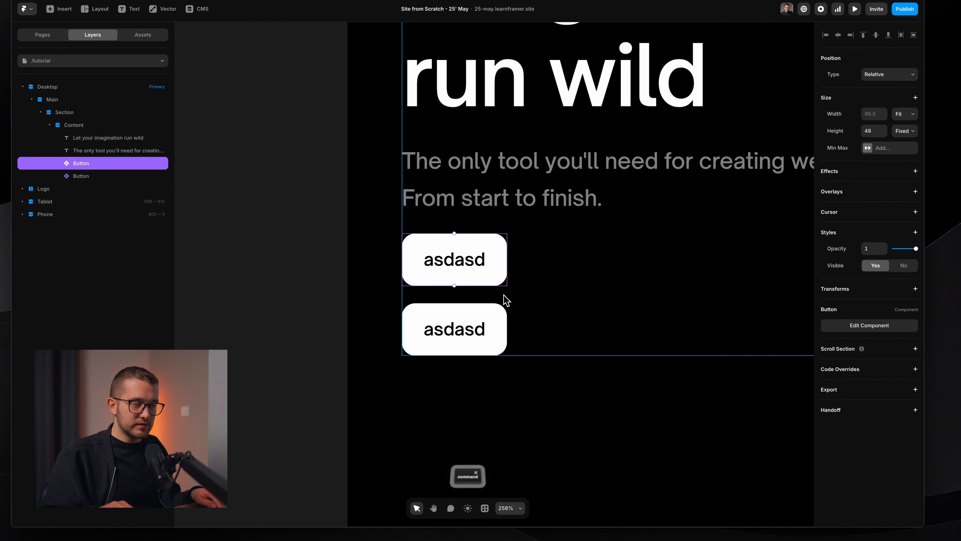
- Undo the button duplication and the "asdasd" text change in the button component
key("super+z")
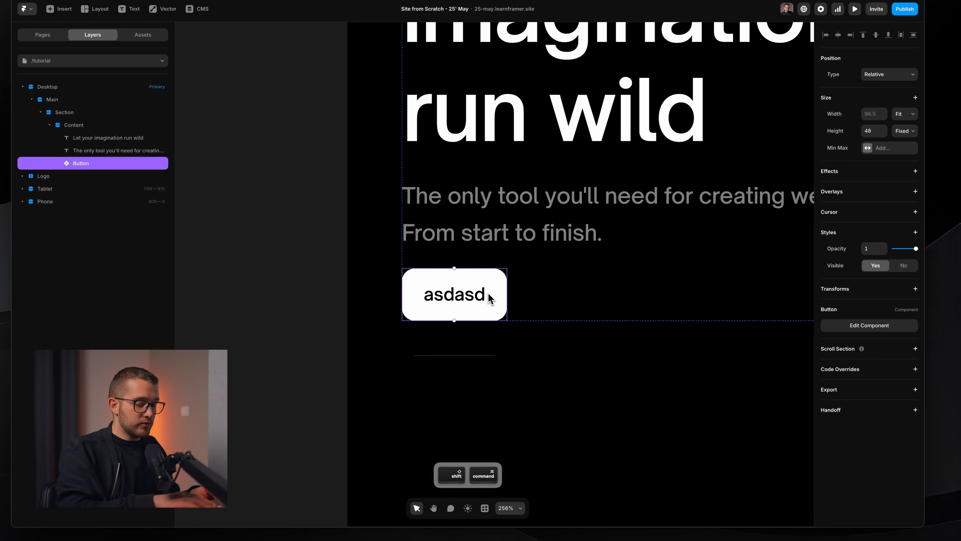
key("super+shift+z")
double_click(486, 247)
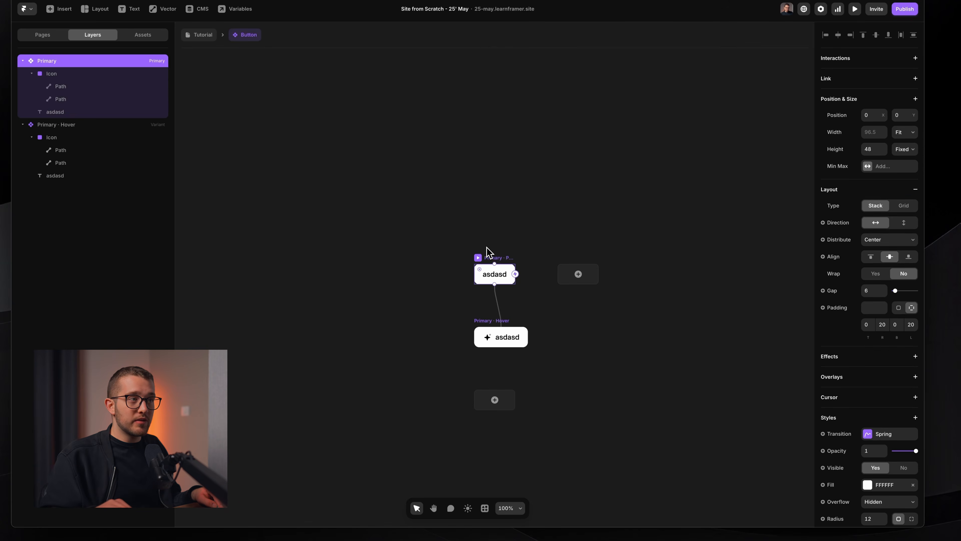
left_click(499, 277, "super")
scroll(499, 276, "up", 3)
key("super+shift+z")
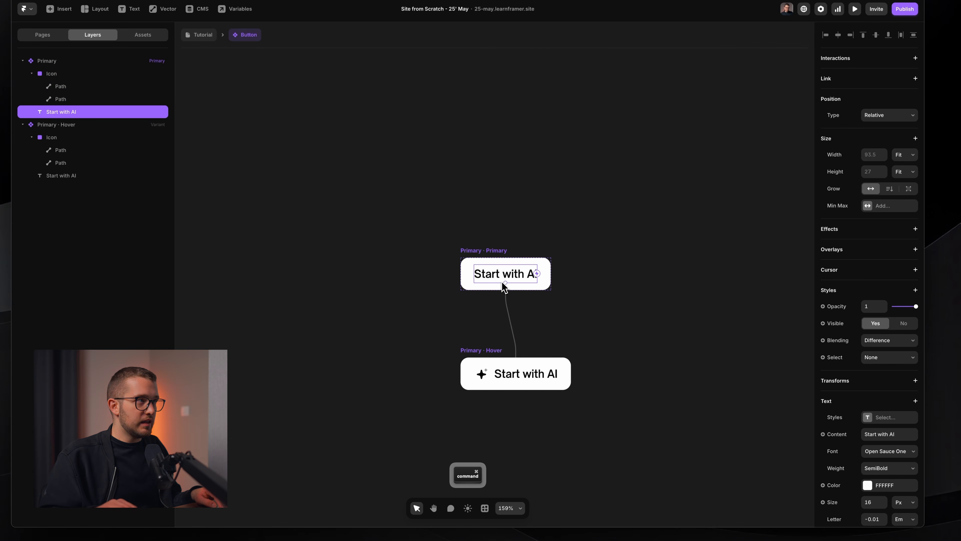
- Create a content variable named Label for the Primary variant's "Start with AI" text
scroll(829, 333, "down", 5)
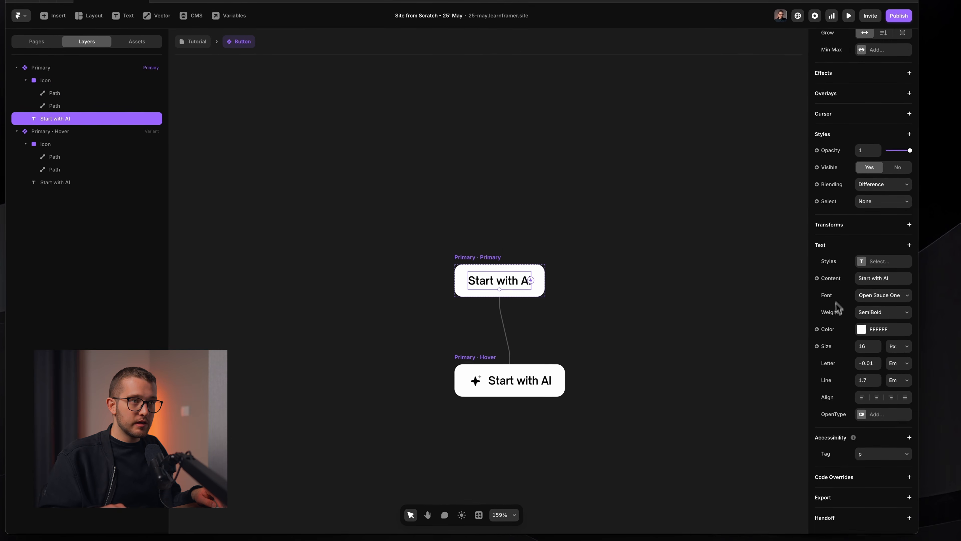
left_click(840, 282)
left_click(837, 278)
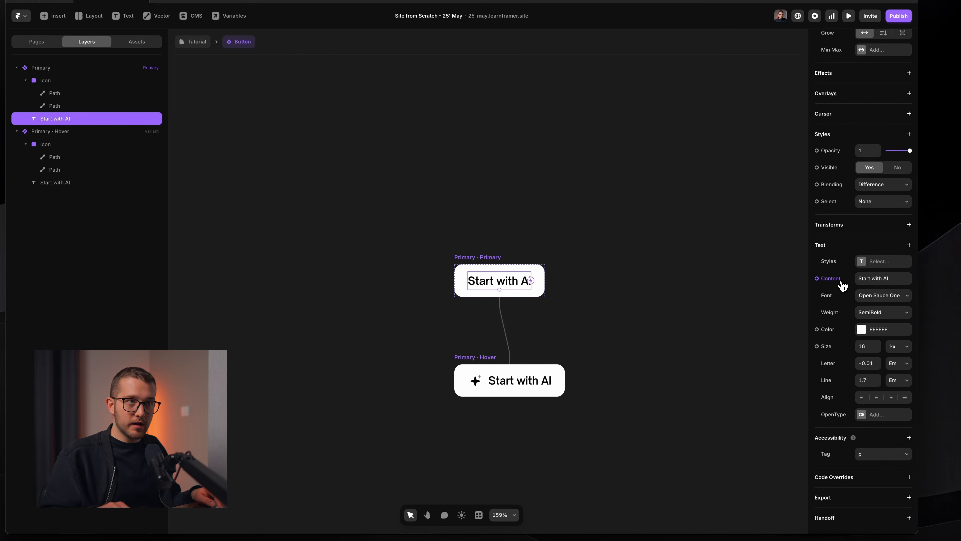
left_click(818, 283)
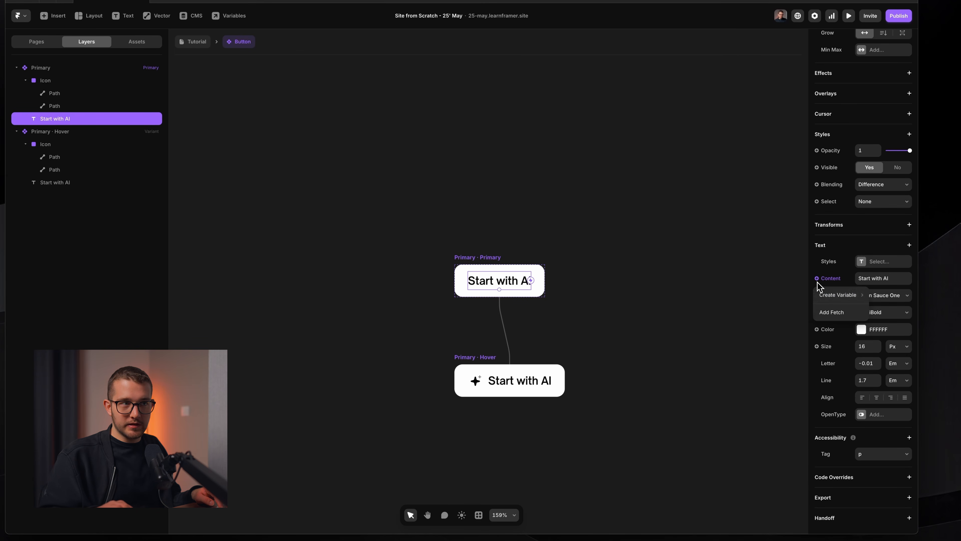
left_click(797, 296)
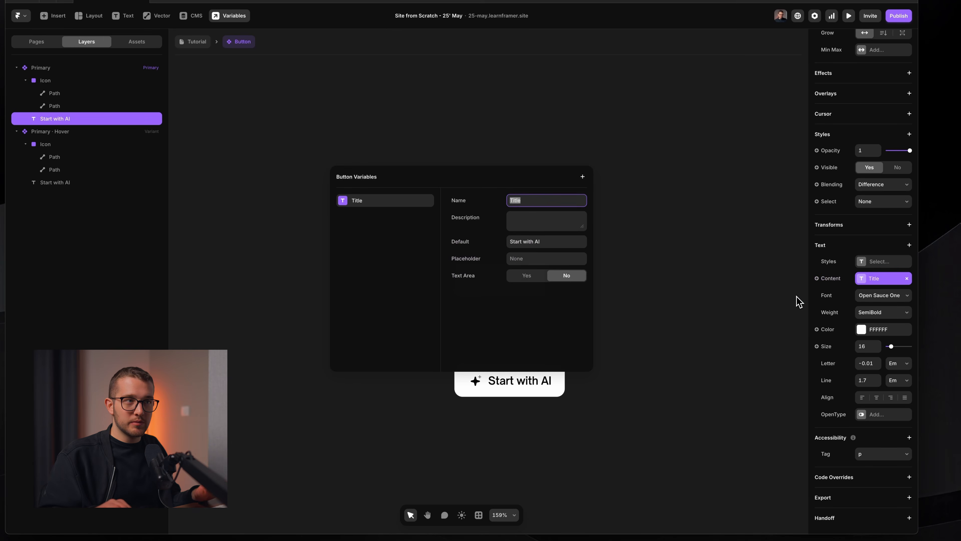
type("Label")
key("Return")
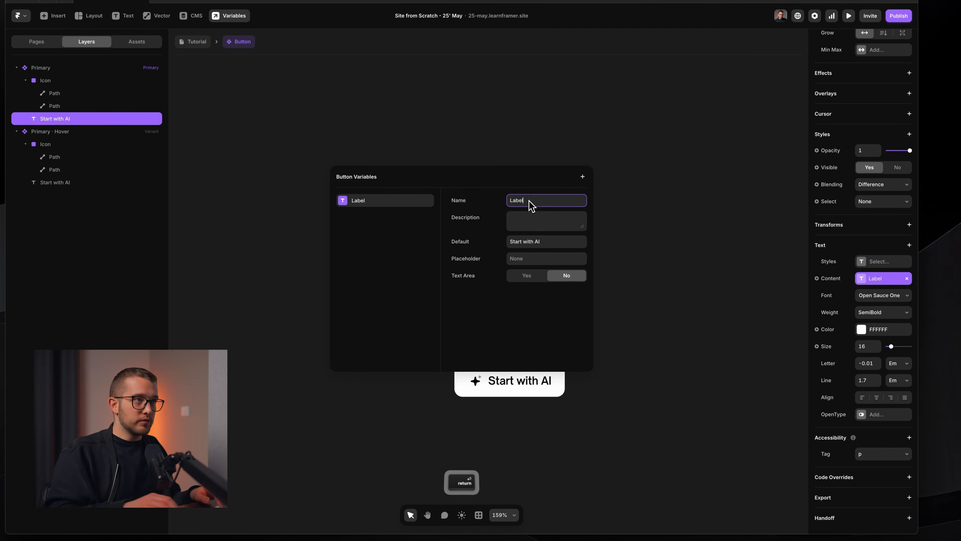
- Duplicate the hero button on the Tutorial page and set the copy's Label to "Learn more"
left_click(196, 42)
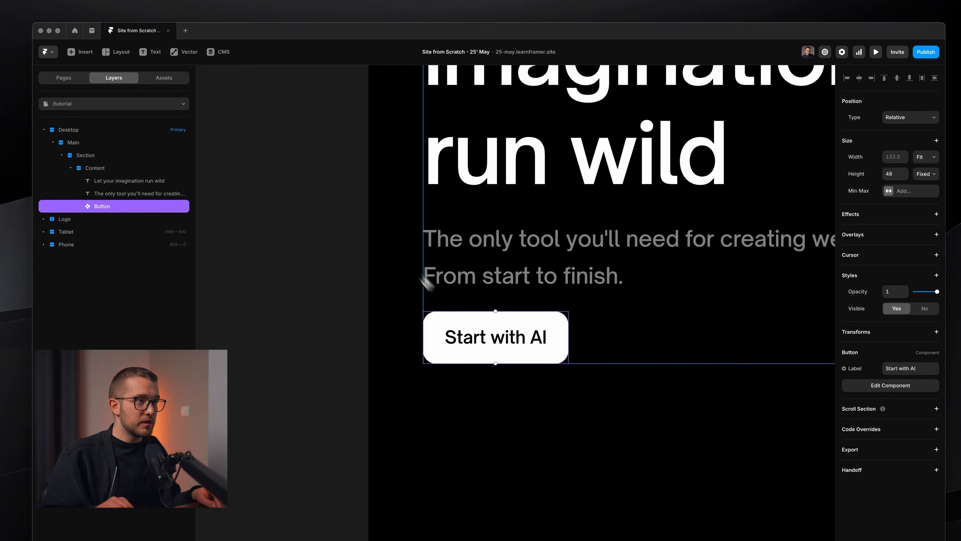
key("super+d")
left_click(888, 370)
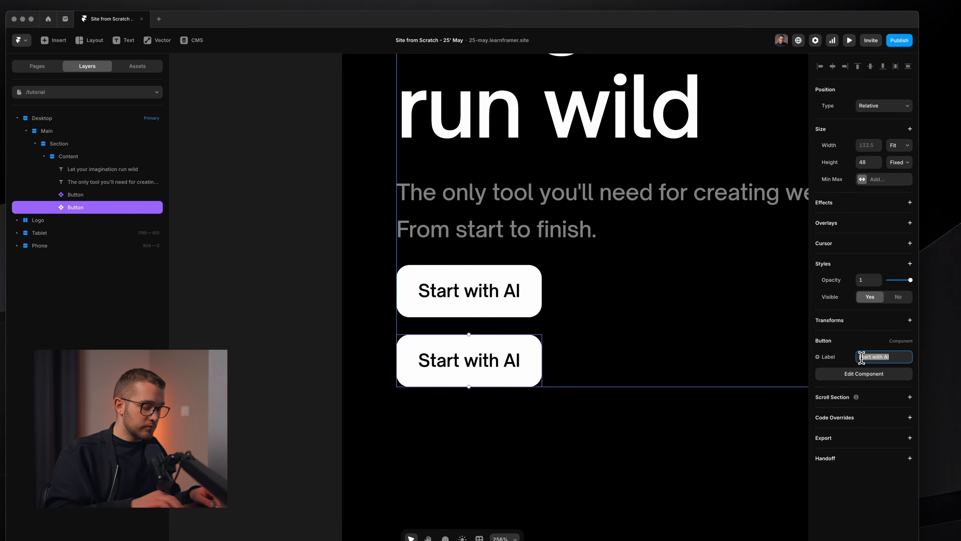
type("Learn more")
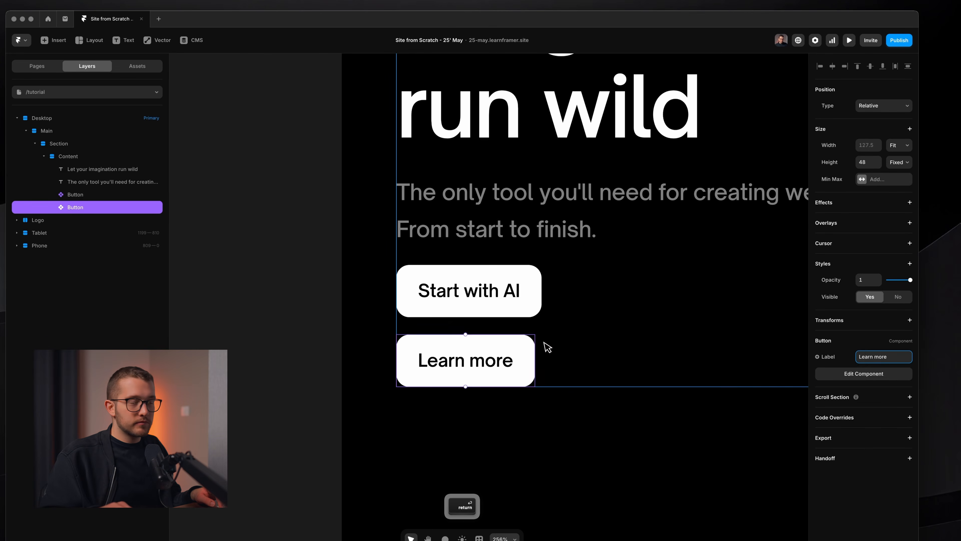
left_click(559, 349)
- Create a link variable for the button component's Primary variant and return to the Tutorial page
left_click(501, 308, "super")
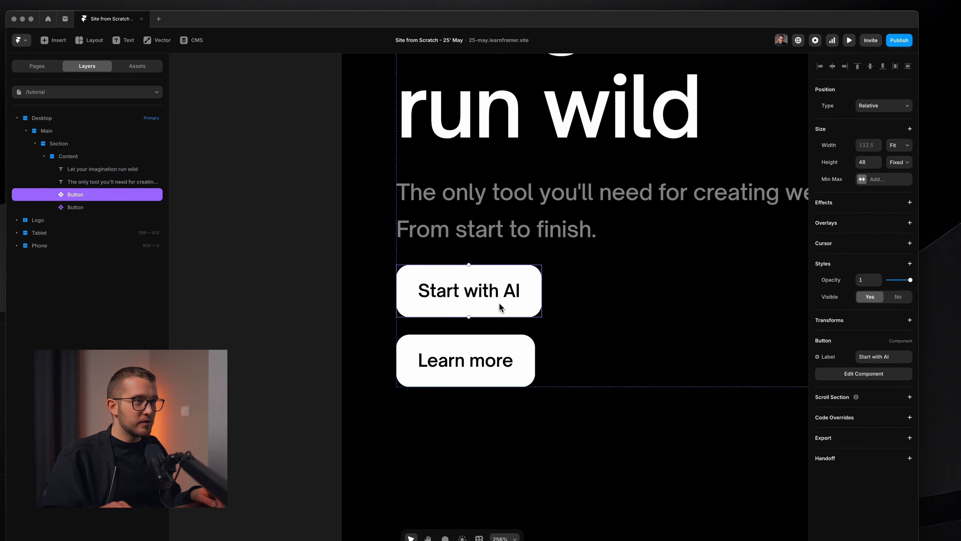
double_click(500, 307)
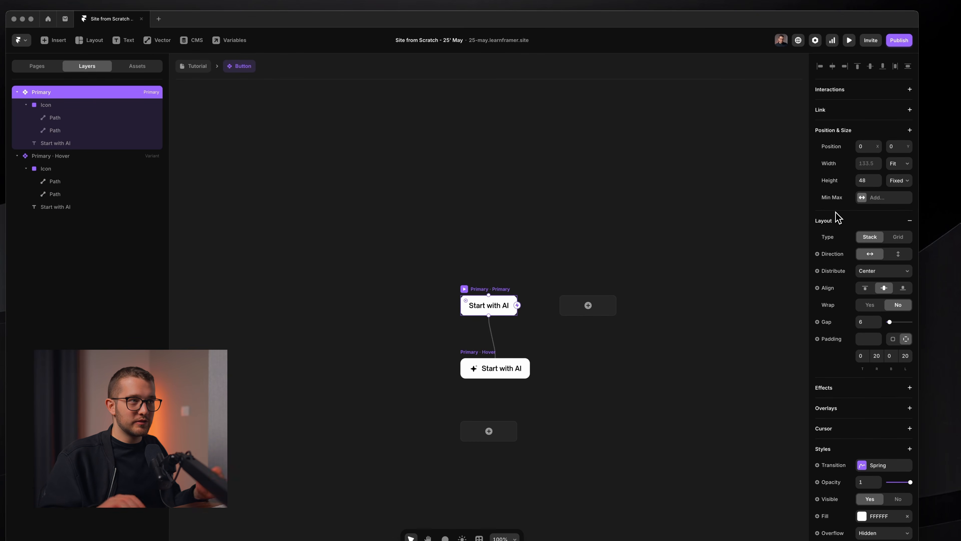
left_click(869, 115)
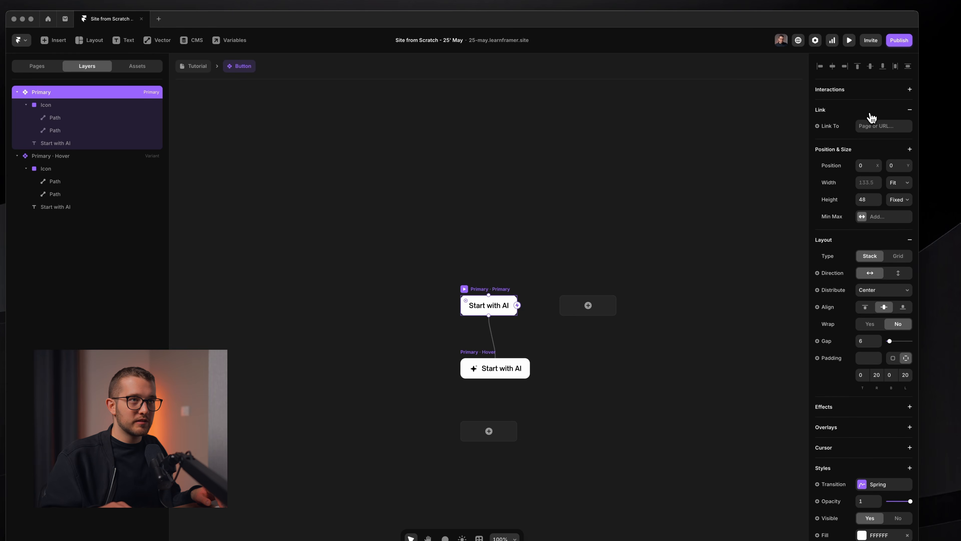
left_click(839, 126)
left_click(836, 160)
left_click(647, 140)
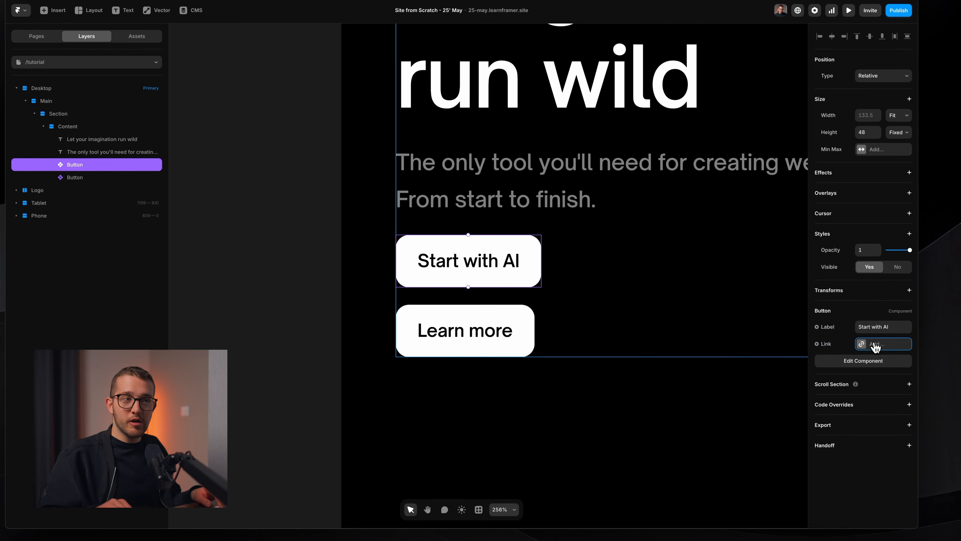
- Examine the Link option and compare the Label and Link settings of the two hero buttons
left_click(881, 344)
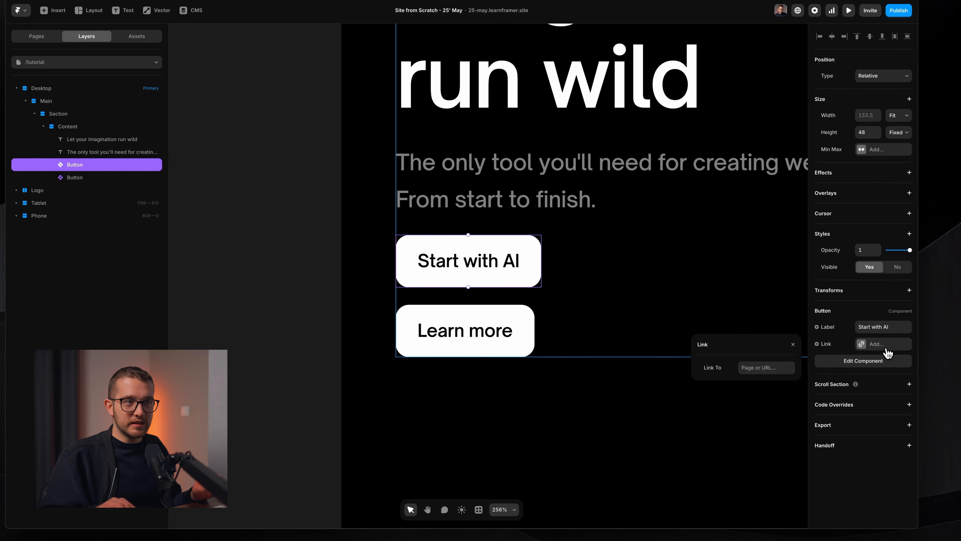
key("Escape")
left_click(501, 331)
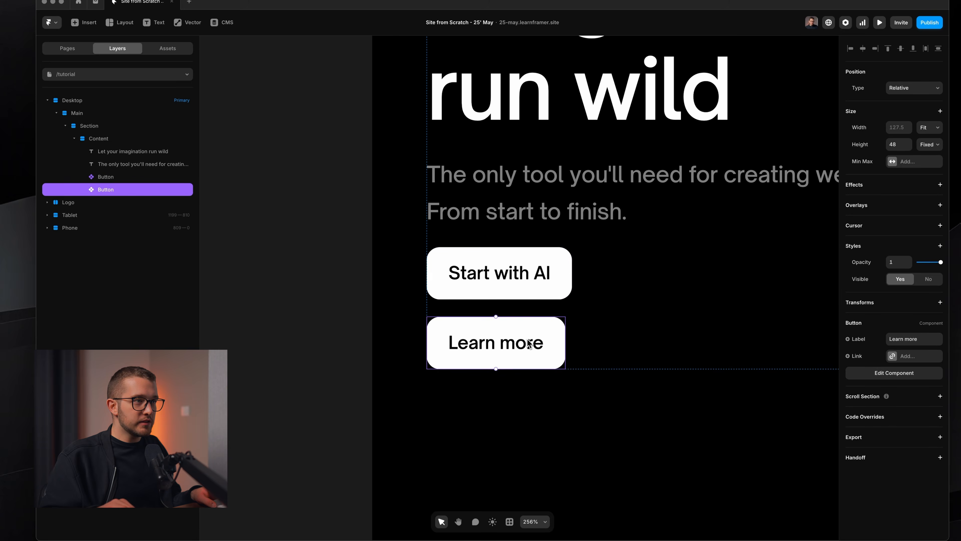
left_click(496, 263)
left_click(527, 330)
left_click(524, 294)
left_click(520, 335)
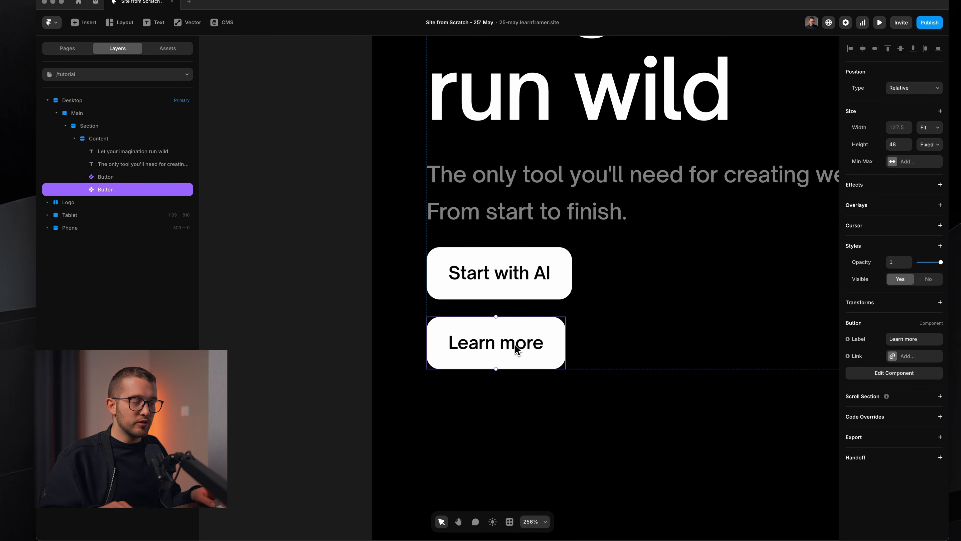
left_click(522, 296)
left_click(521, 328)
left_click(522, 297)
- Try a horizontal direction for the Content stack and switch it back to vertical
scroll(521, 296, "down", 5)
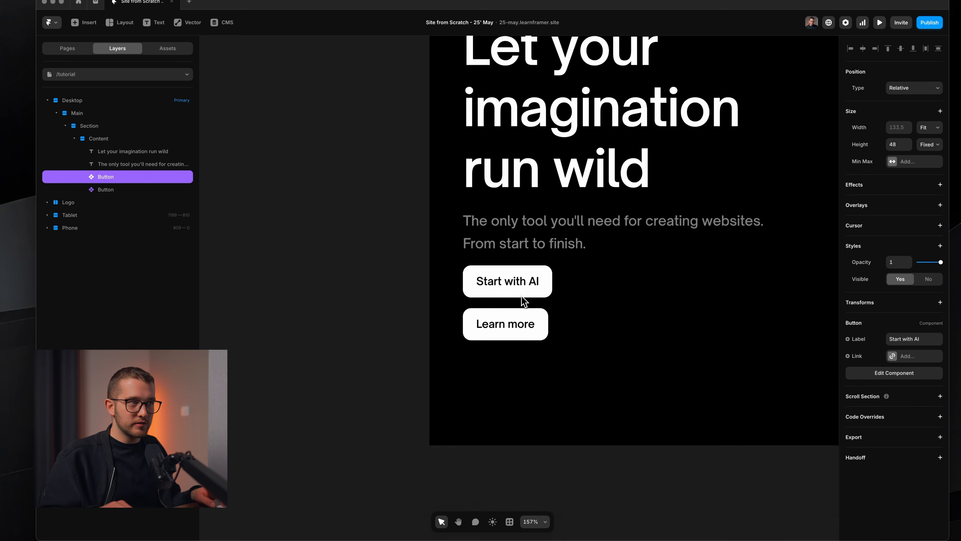
scroll(522, 306, "right", 2)
left_click(521, 319)
scroll(521, 318, "up", 2)
scroll(521, 319, "right", 2)
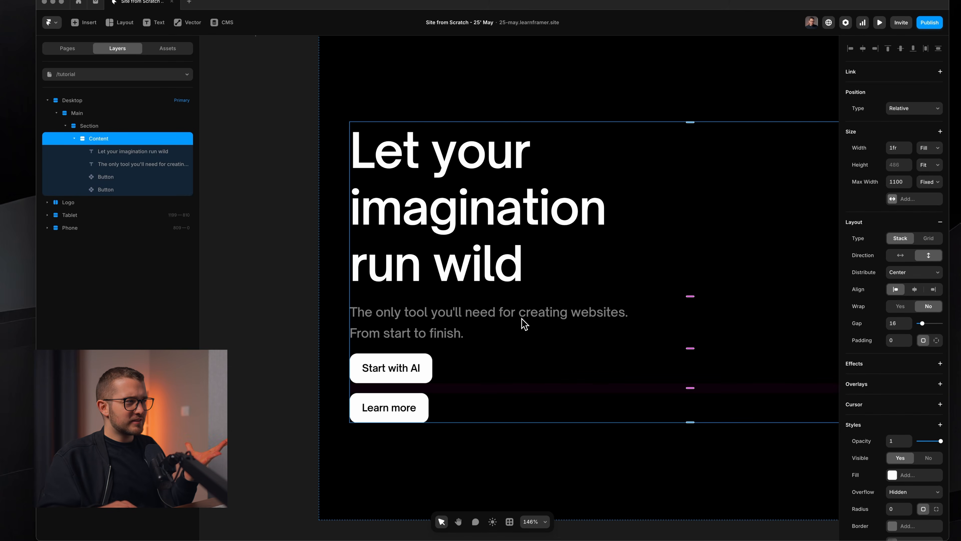
left_click(911, 256)
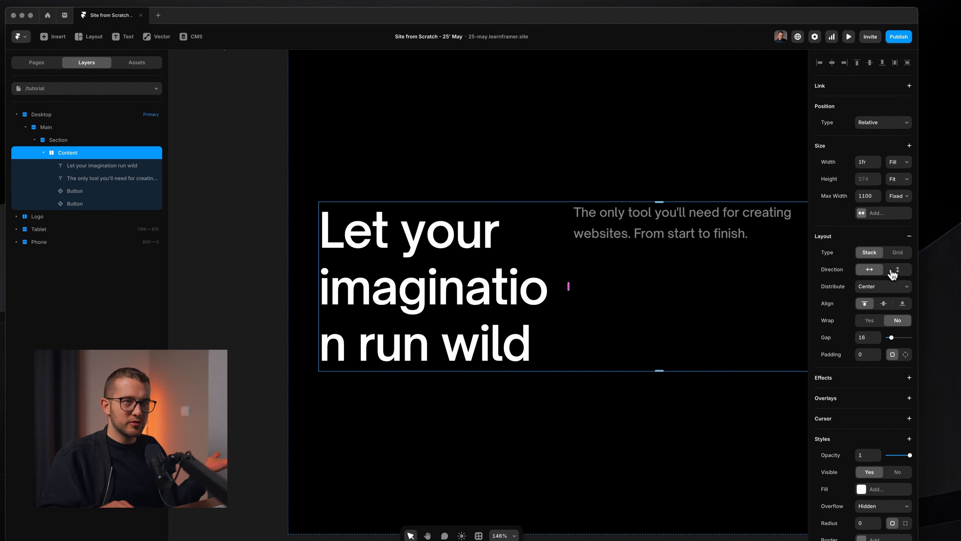
left_click(897, 270)
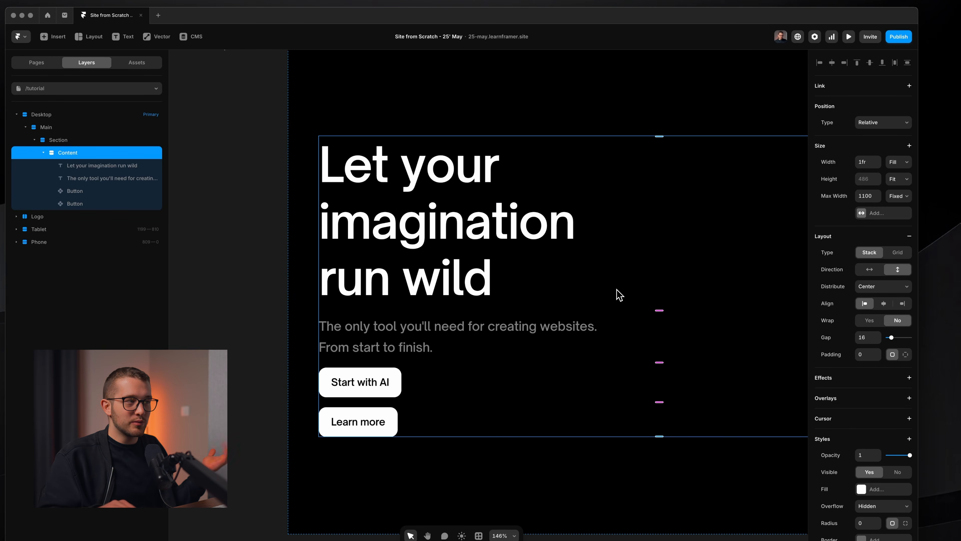
- Wrap the "Start with AI" and "Learn more" hero buttons together in a stack inside Content
key("super")
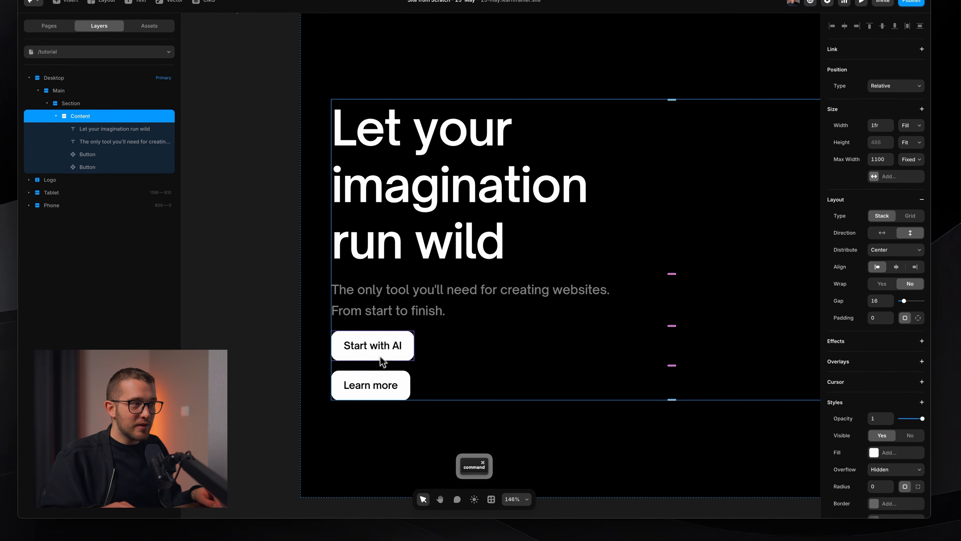
left_click(373, 383, "super")
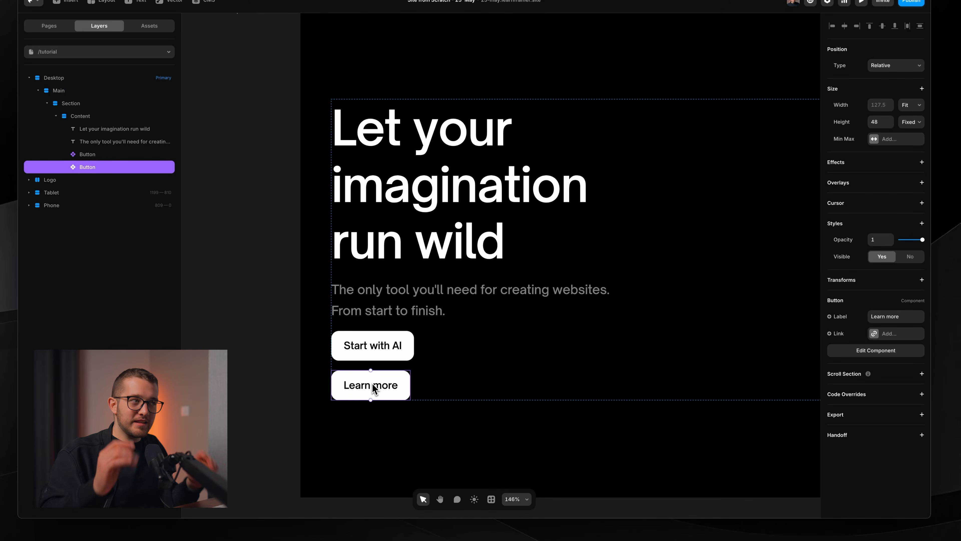
left_click(381, 350, "shift")
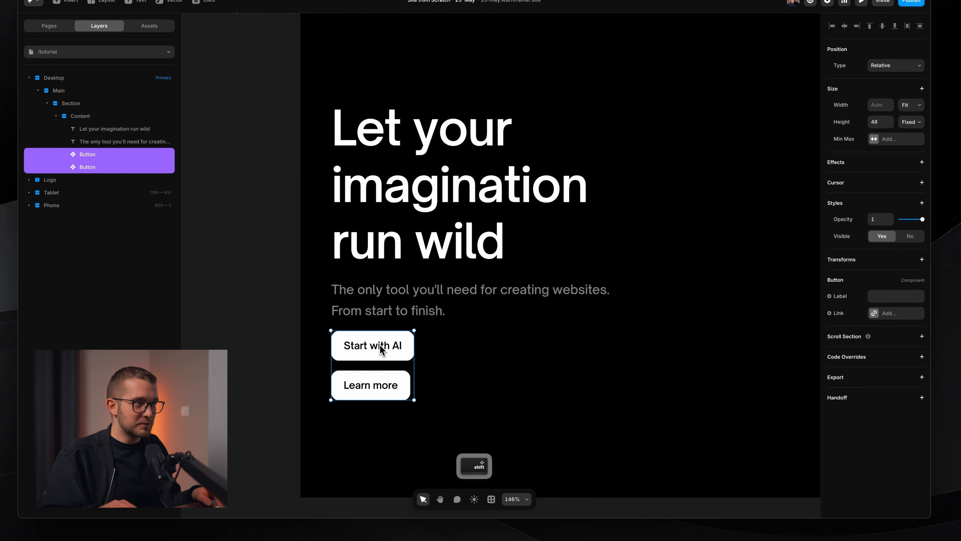
scroll(378, 386, "up", 5)
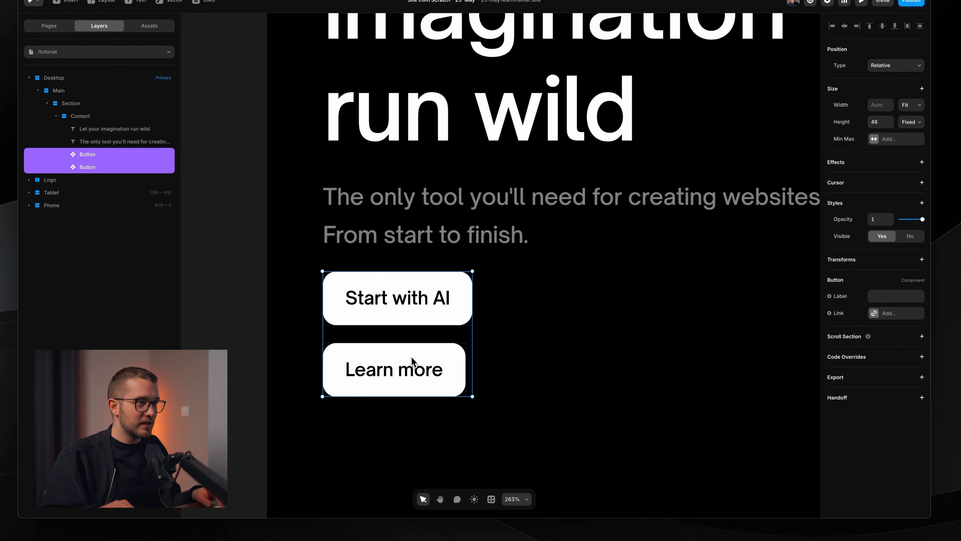
right_click(413, 359)
left_click(437, 332)
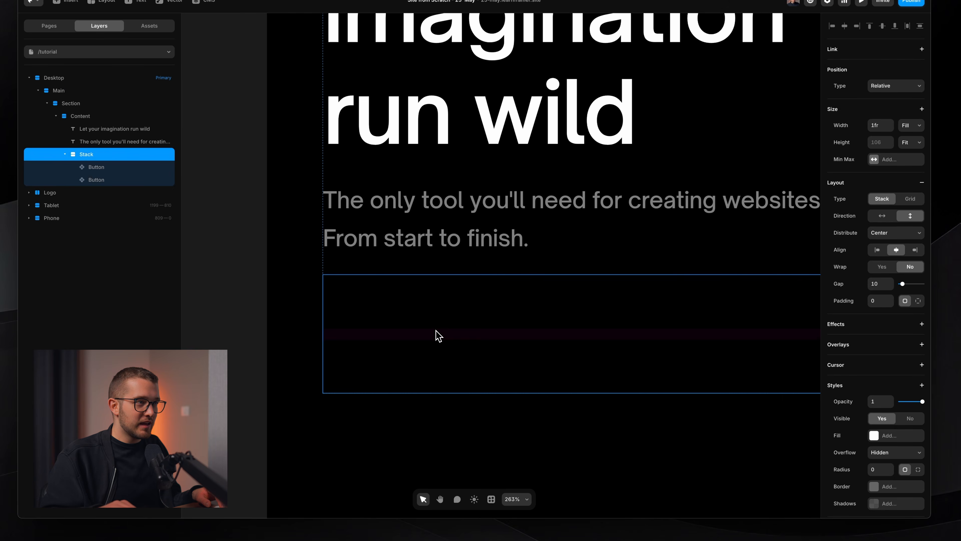
- Set the button stack's direction to horizontal, its gap to 12 and its width to fit content
scroll(566, 330, "down", 5)
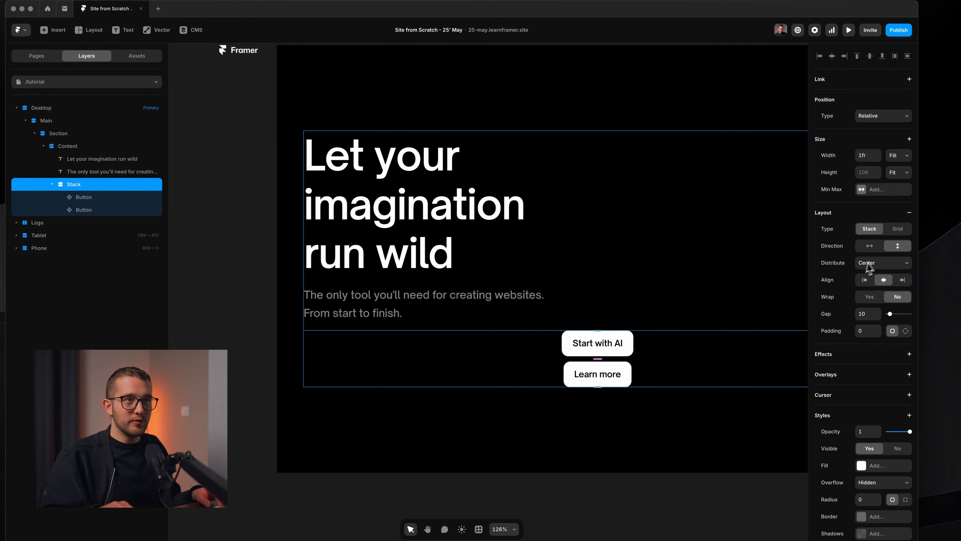
left_click(882, 215)
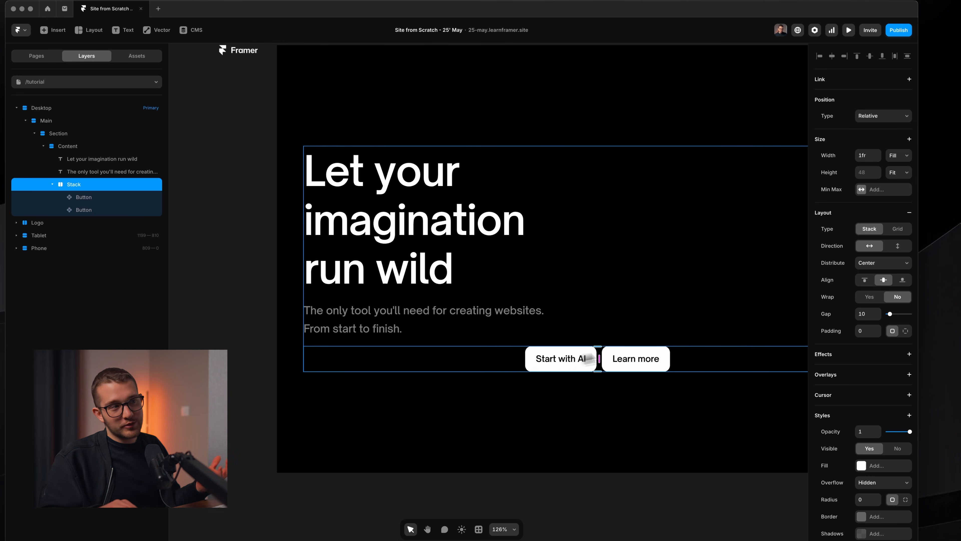
key("shift+Down")
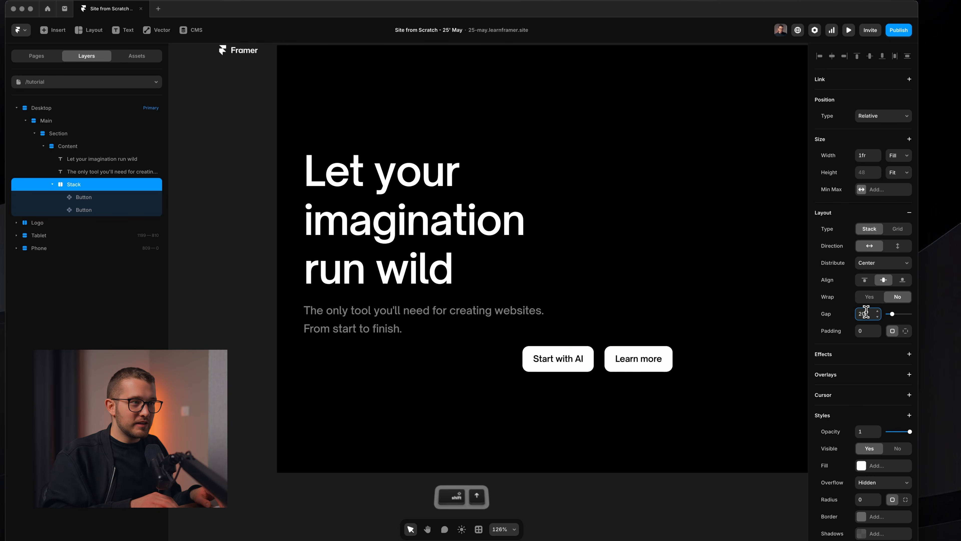
key("Up")
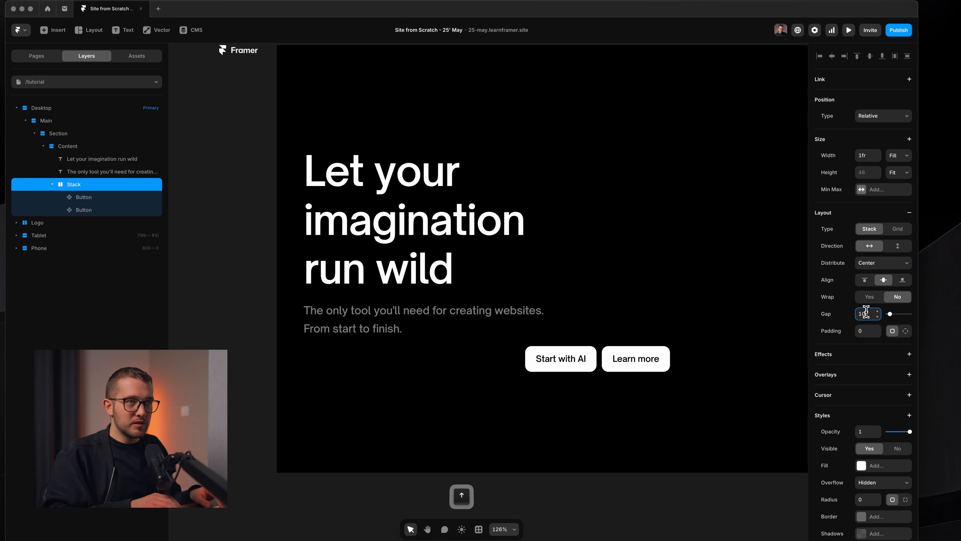
left_click(899, 156)
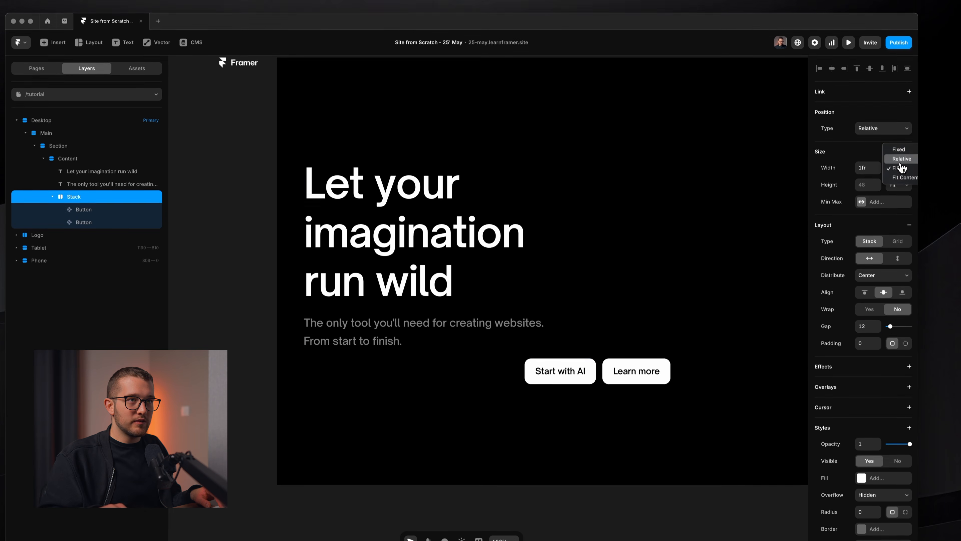
left_click(913, 166)
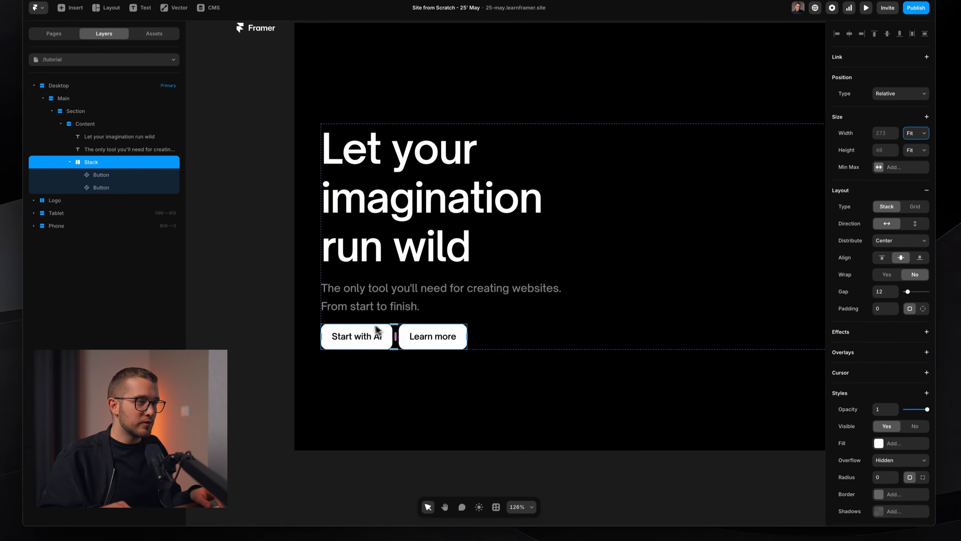
- Open the button component for editing, add a second variant beside Primary and rename it Secondary
scroll(355, 369, "up", 5)
scroll(355, 369, "left", 1)
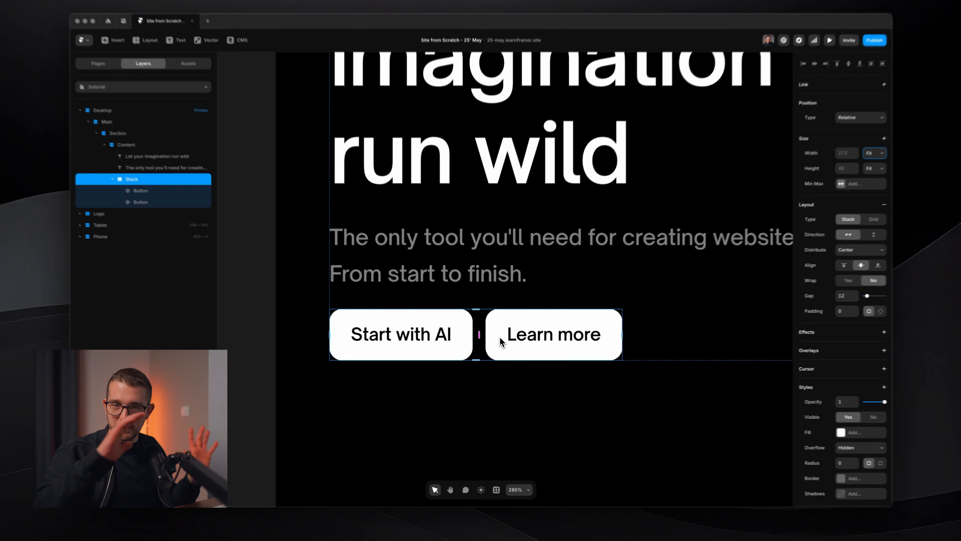
scroll(496, 325, "down", 5)
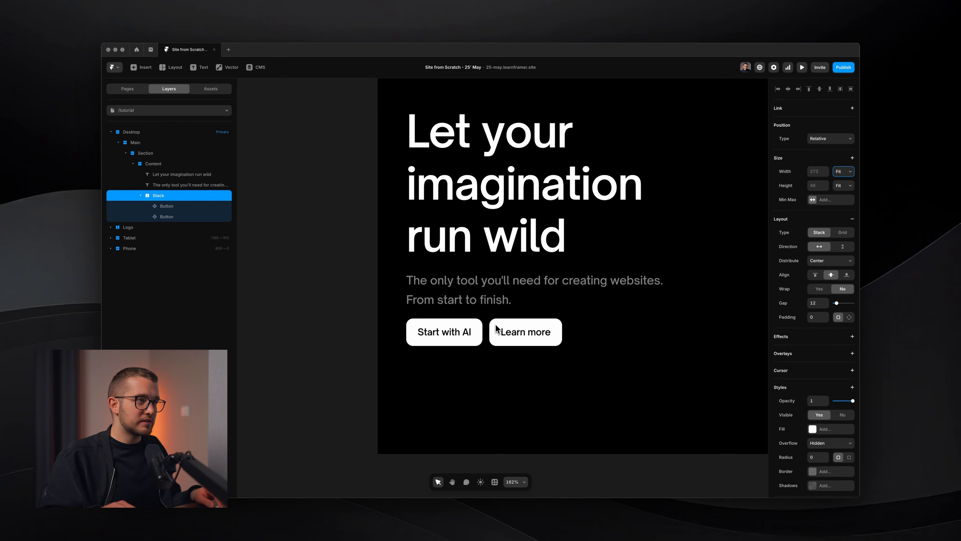
left_click(509, 372)
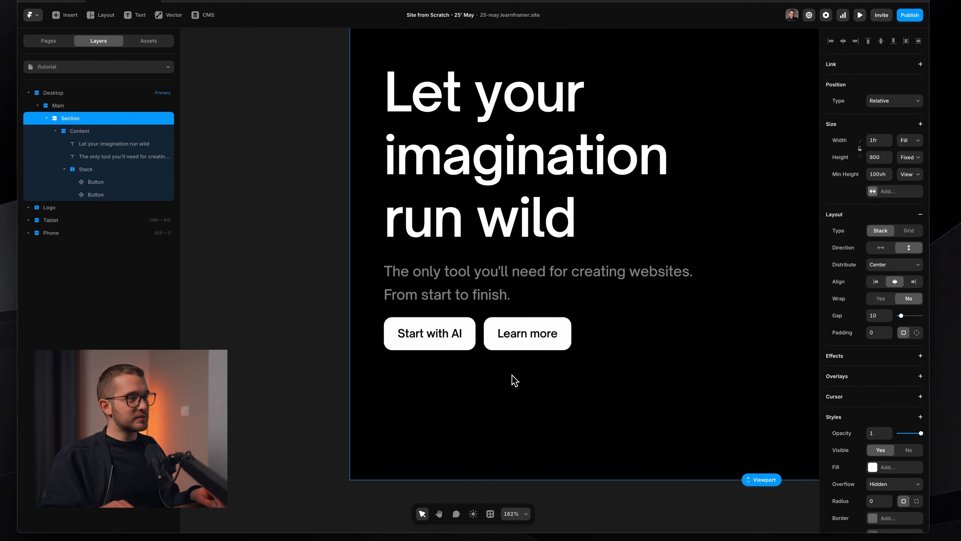
left_click(529, 337, "super")
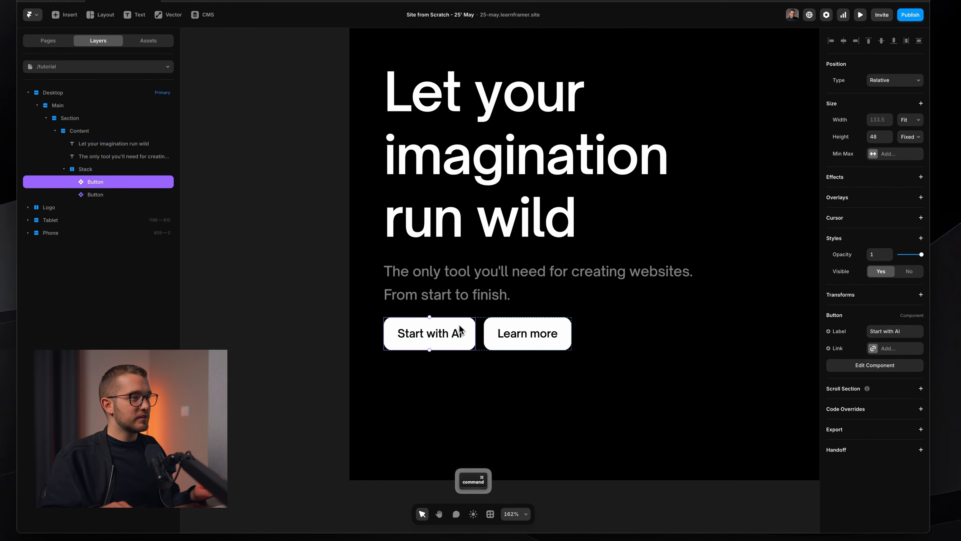
double_click(532, 338)
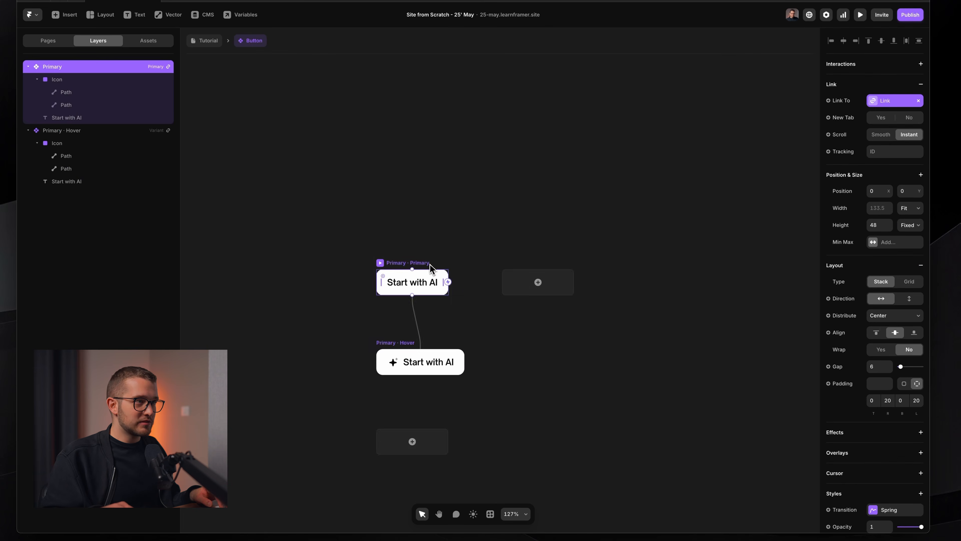
scroll(504, 275, "up", 5)
left_click(552, 262)
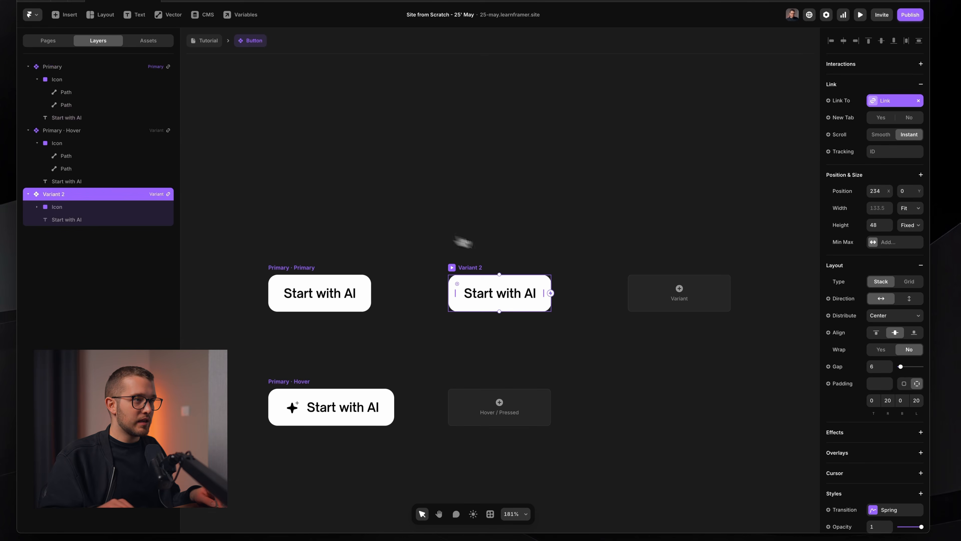
key("super+r")
type("Secondary")
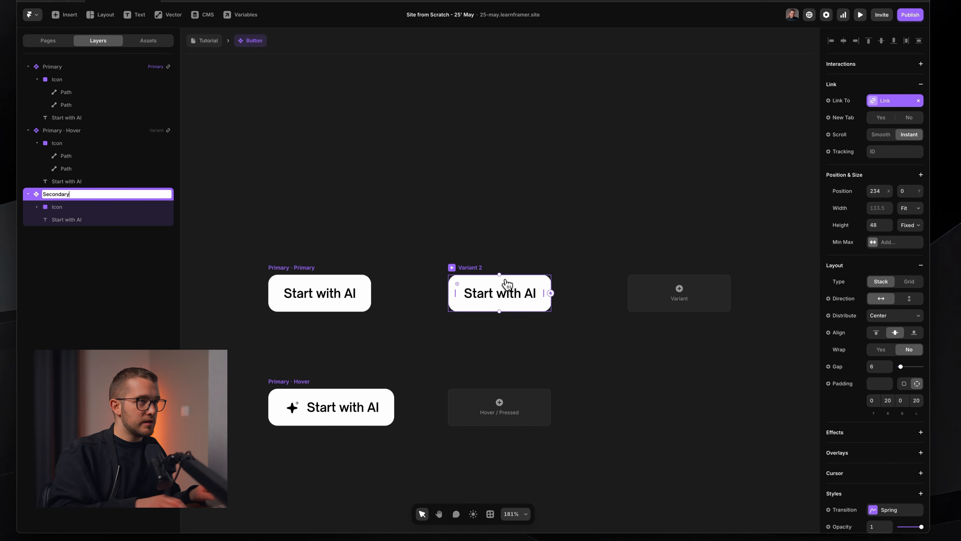
key("Return")
- Make the Secondary variant's white fill fully transparent by setting its opacity to 0%
scroll(873, 433, "down", 8)
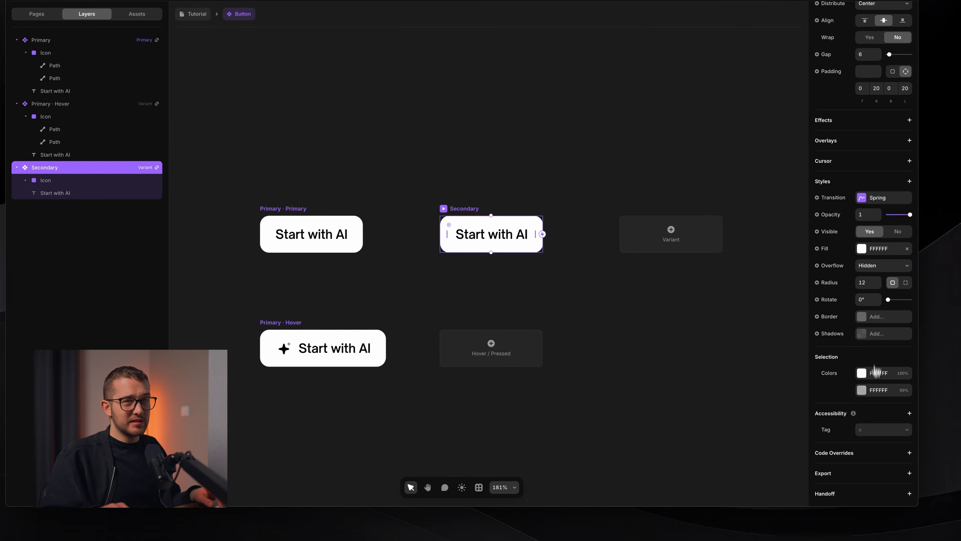
left_click(876, 248)
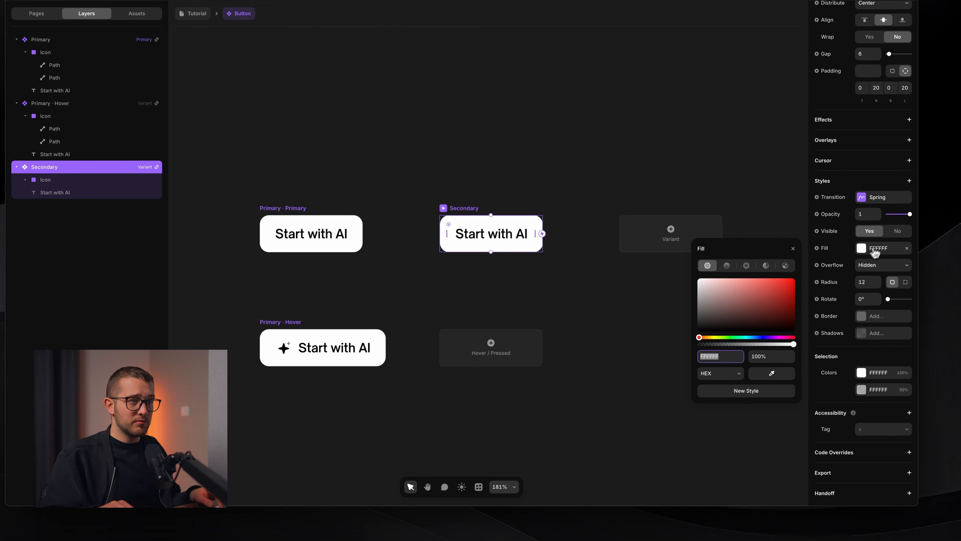
left_click(762, 360)
type("0")
key("Return")
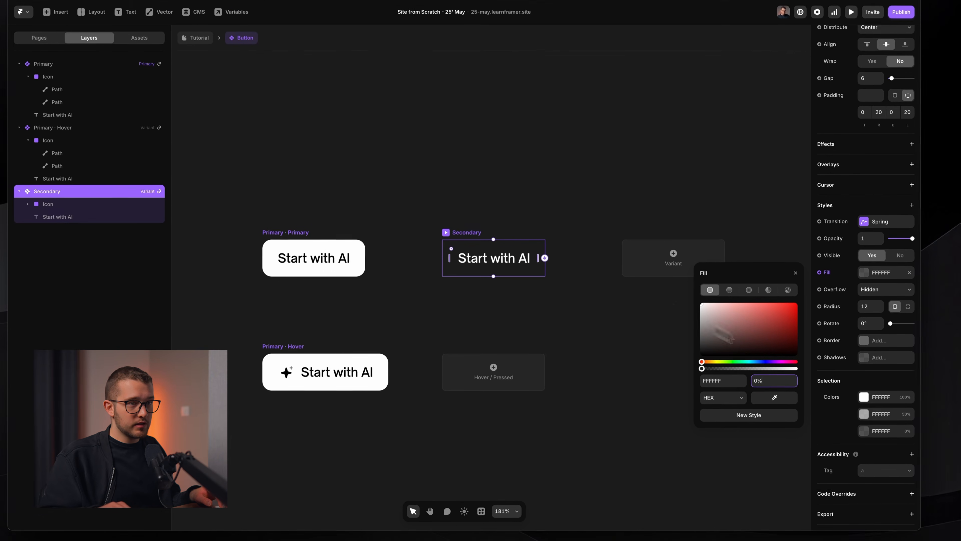
- Add a solid border to the Secondary variant in white (FFFFFF) at 15% opacity
left_click(870, 326)
left_click(763, 346)
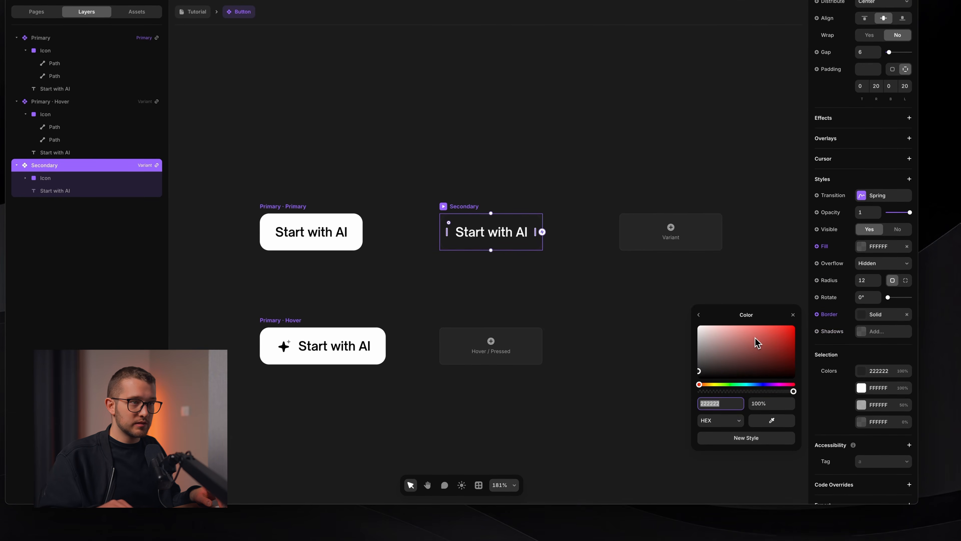
left_click(776, 405)
type("15")
key("Return")
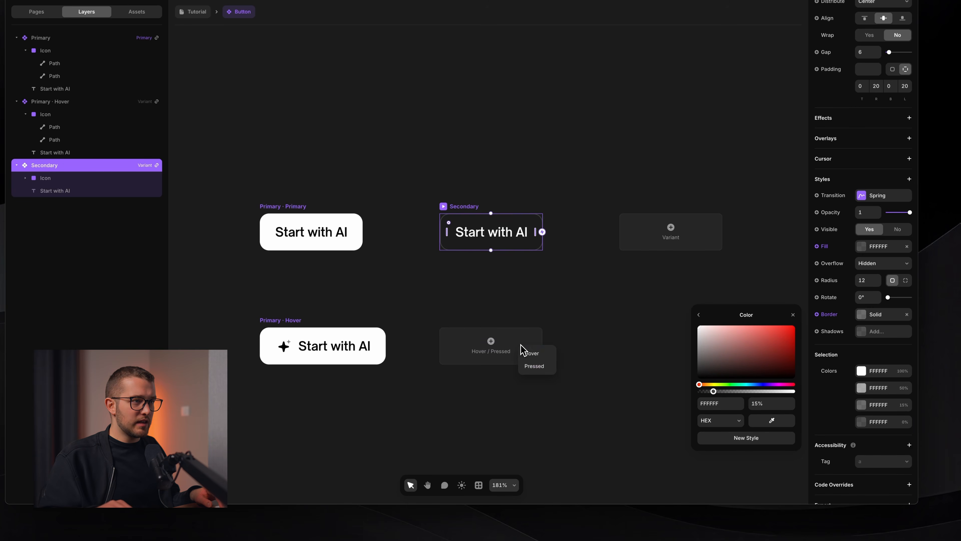
- Add a Hover state to the Secondary variant and make its white border fully opaque
left_click(526, 353)
left_click(776, 402)
type("10")
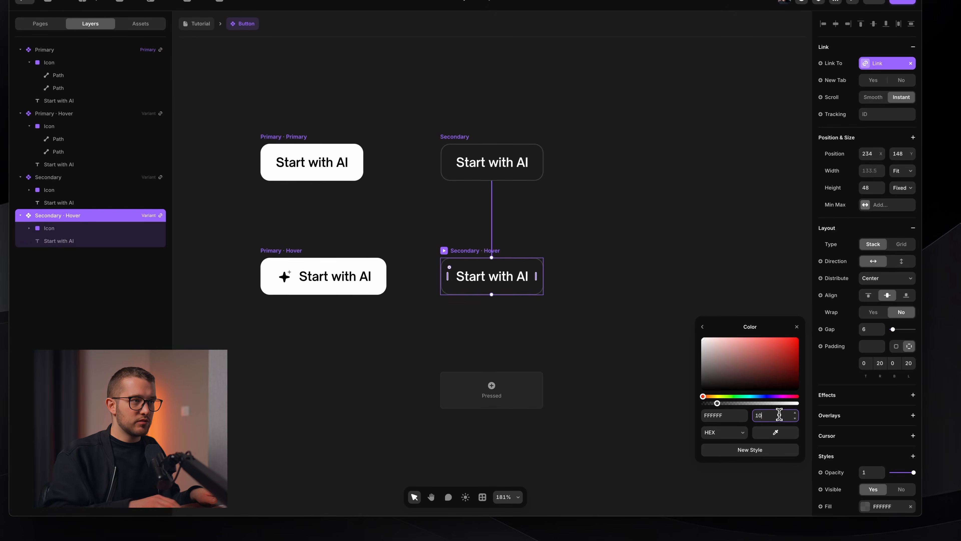
key("Return")
- Return to the Tutorial page and set the "Learn more" button's variant to Secondary
left_click(599, 206)
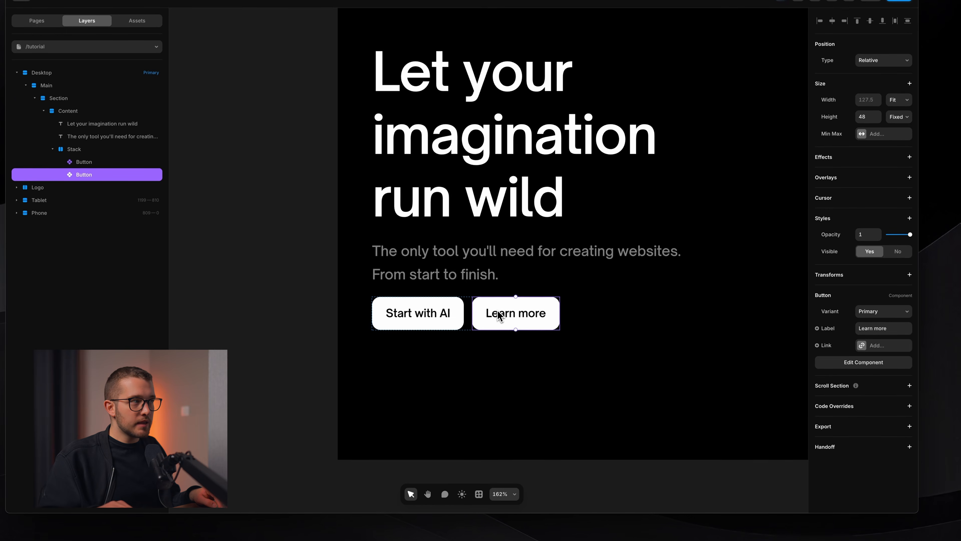
scroll(498, 312, "down", 1)
scroll(514, 300, "up", 4)
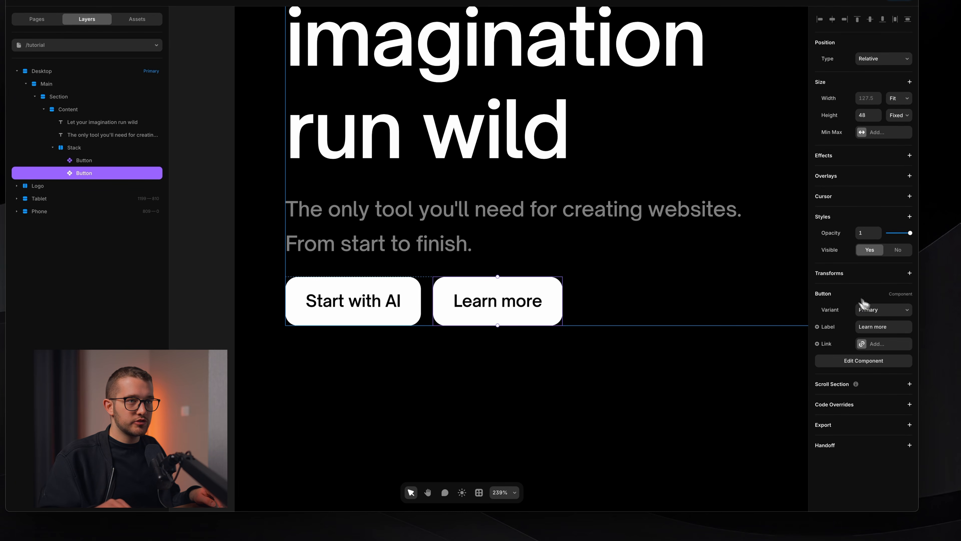
left_click(877, 322)
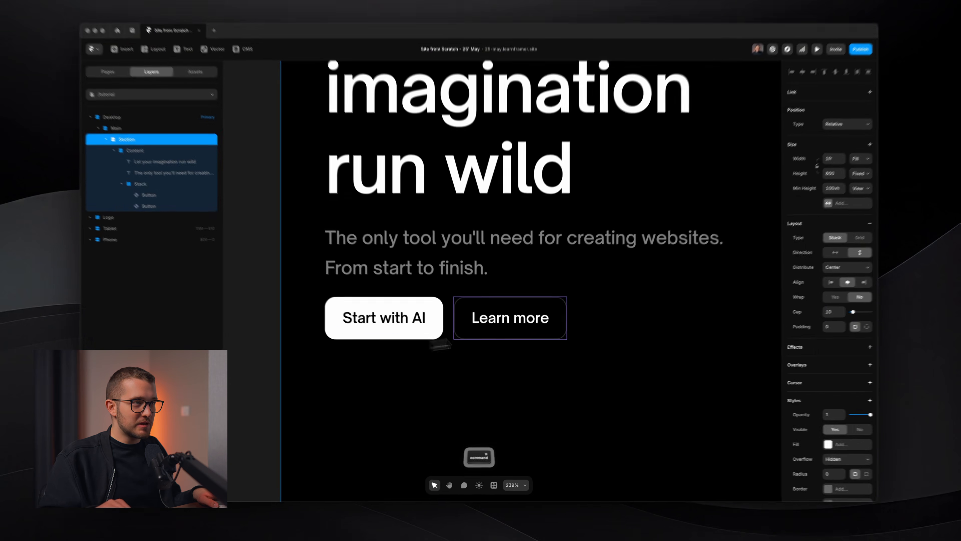
- Open the "Learn more" button's component and set the Secondary variant's transition to Instant
left_click(507, 325, "super")
key("Return")
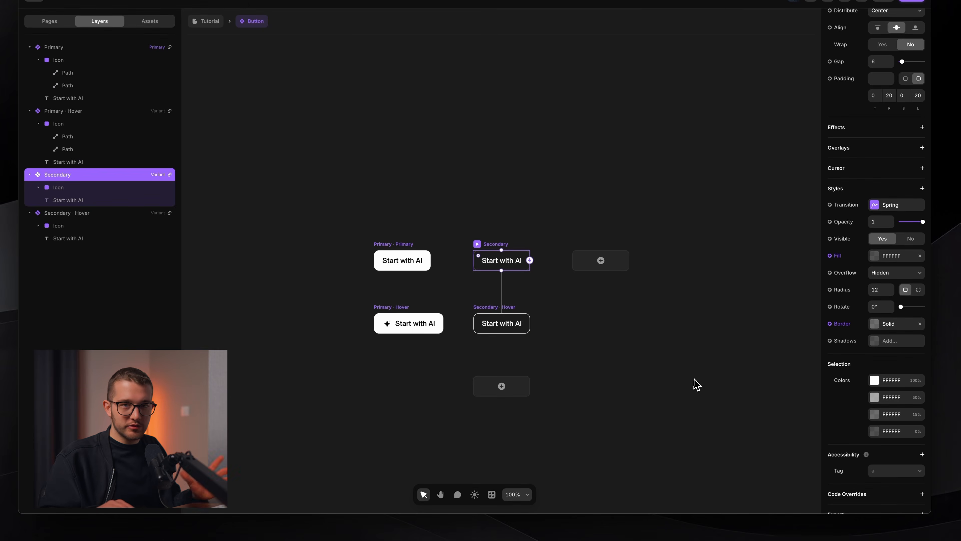
left_click(879, 198)
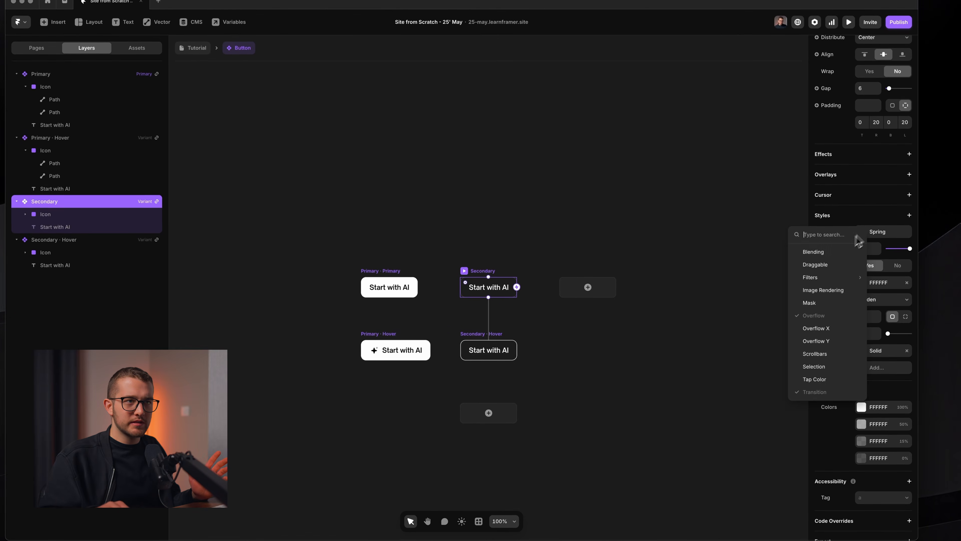
left_click(870, 234)
left_click(870, 237)
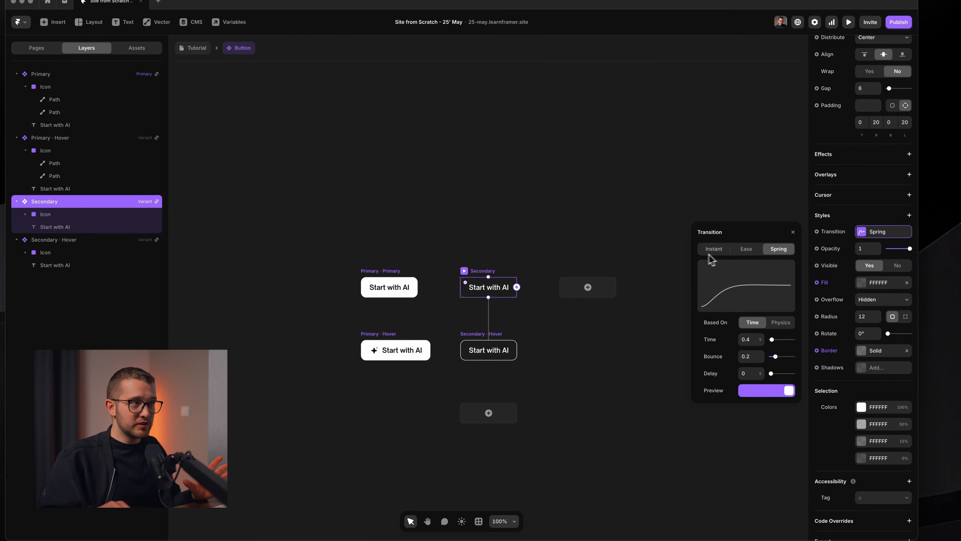
scroll(509, 275, "up", 5)
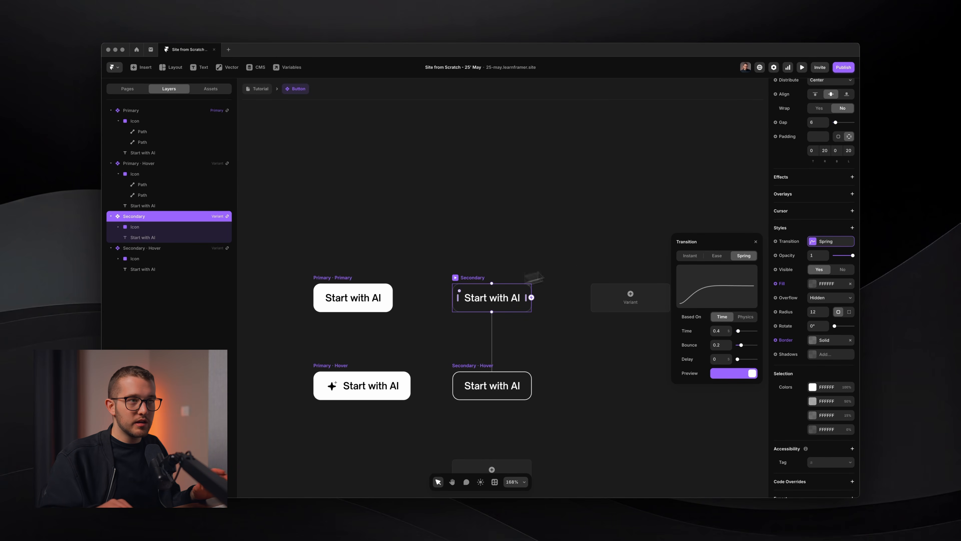
- Preview the button component and the Tutorial page to check the hover behaviour of both hero buttons
key("super+p")
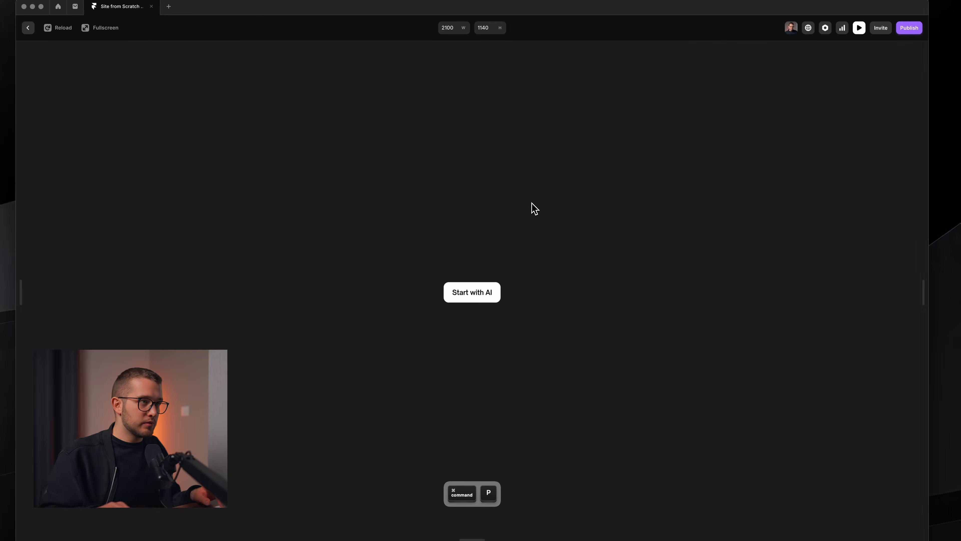
key("super+p")
left_click(501, 293)
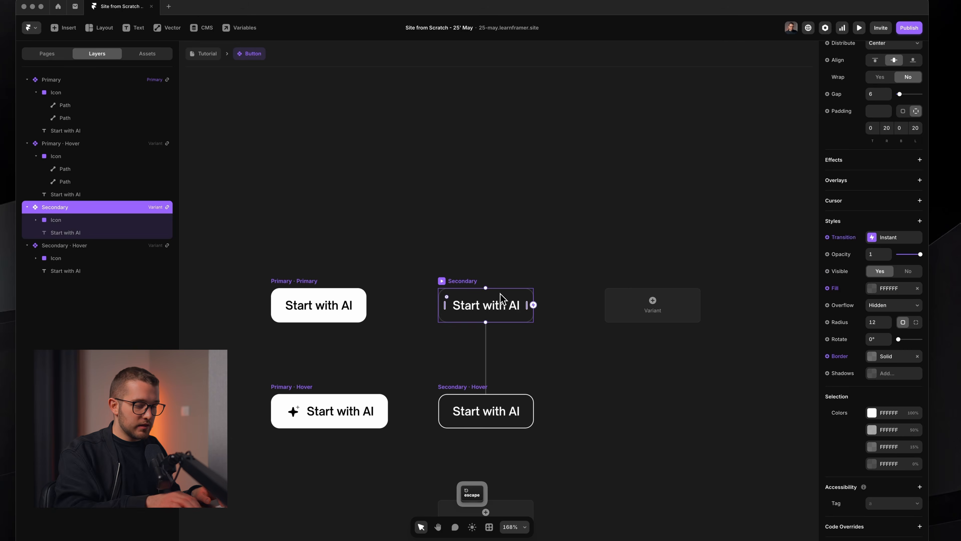
key("super+p")
key("super+p")
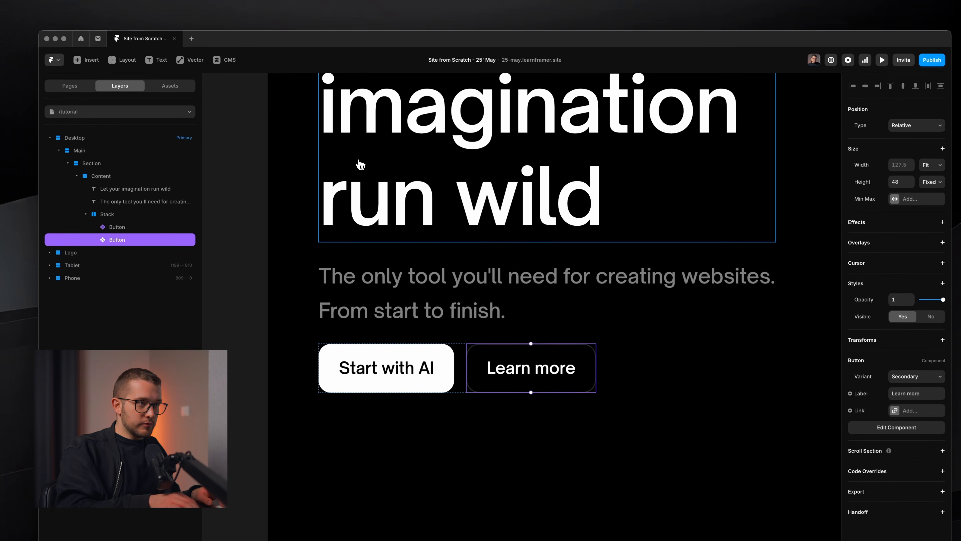
key("super+p")
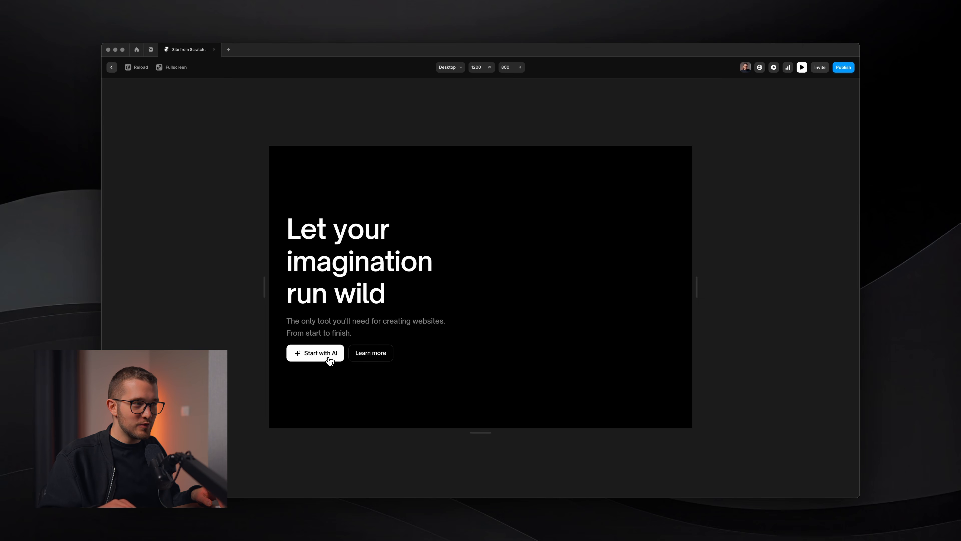
- Switch to the Framer University resources site, search for "layout" and copy the Layout Jump Preventer component
key("Escape")
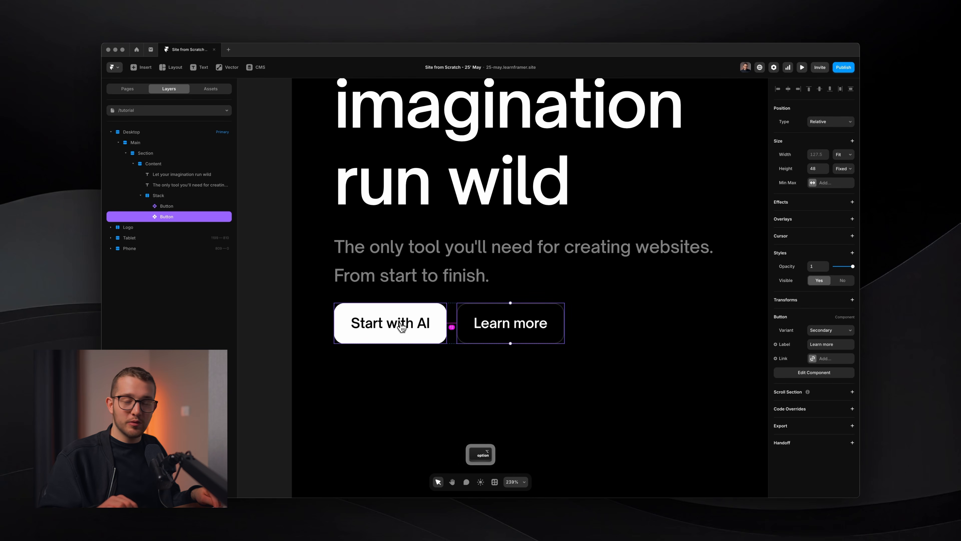
key("alt+r")
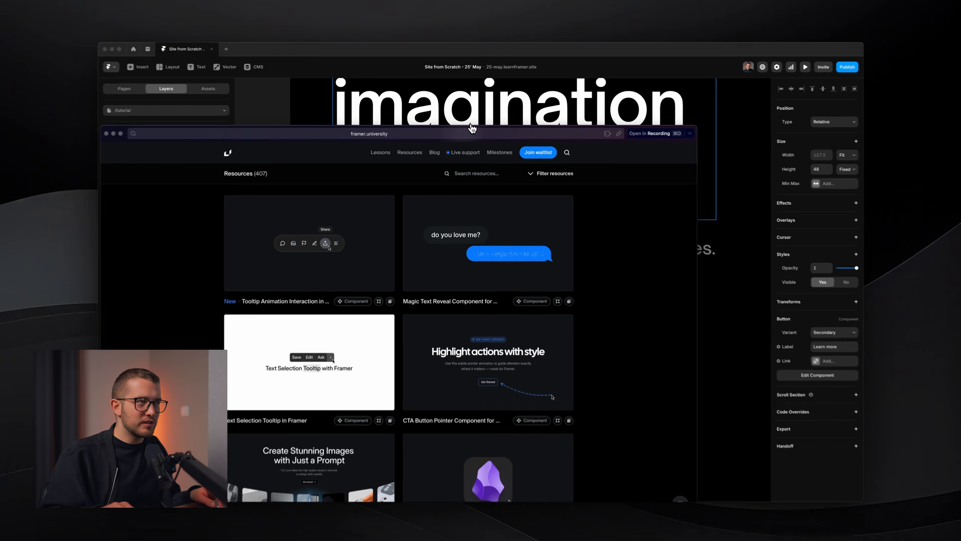
left_click_drag(472, 132, 526, 75)
left_click(564, 119)
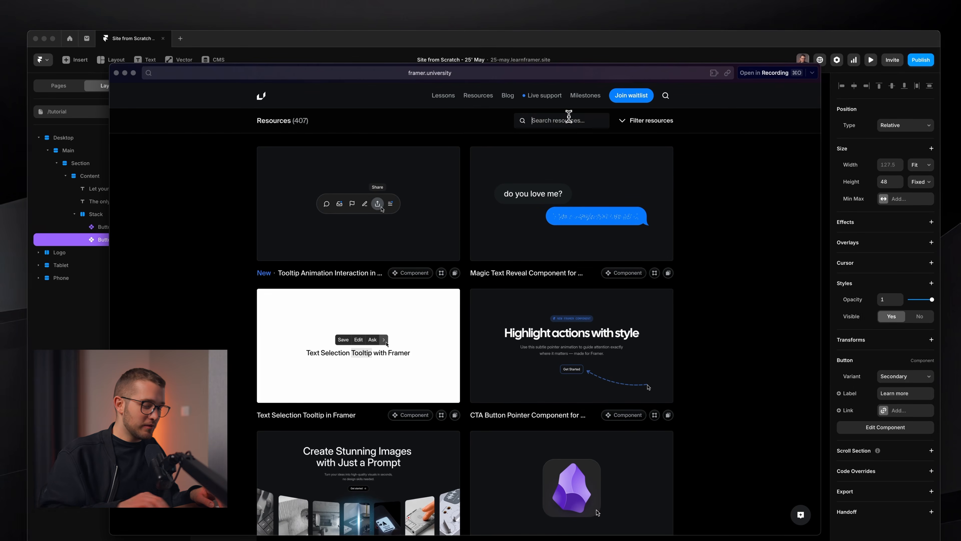
type("la")
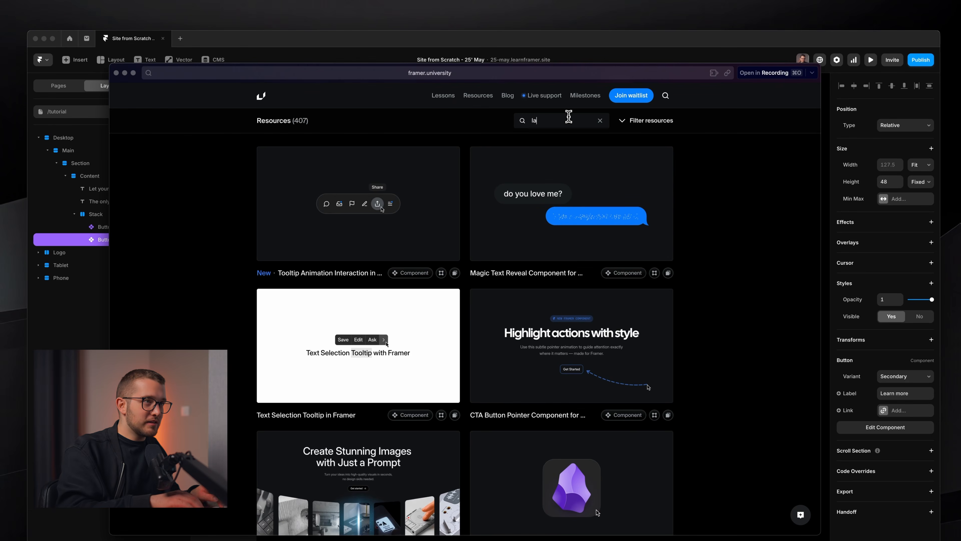
type("yout")
left_click(425, 195)
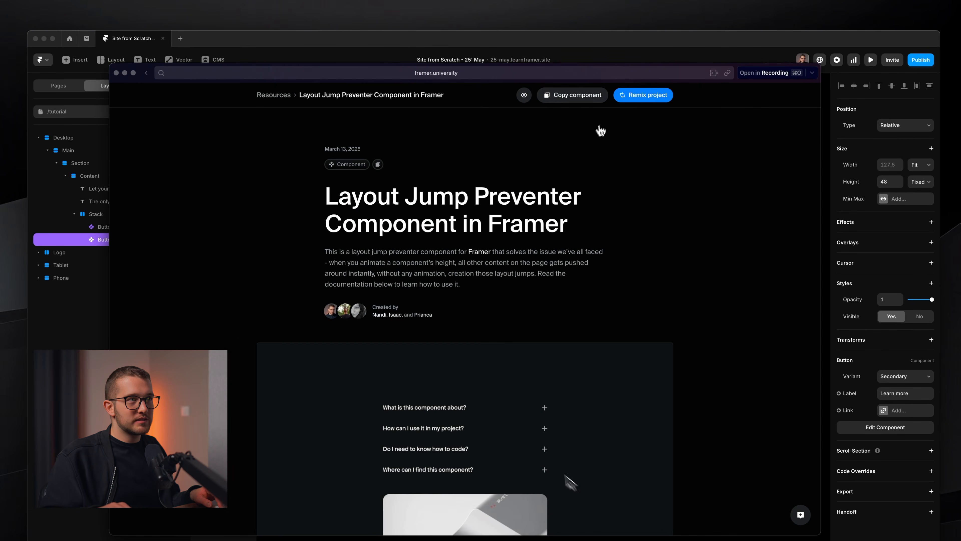
left_click(573, 94)
left_click(507, 418)
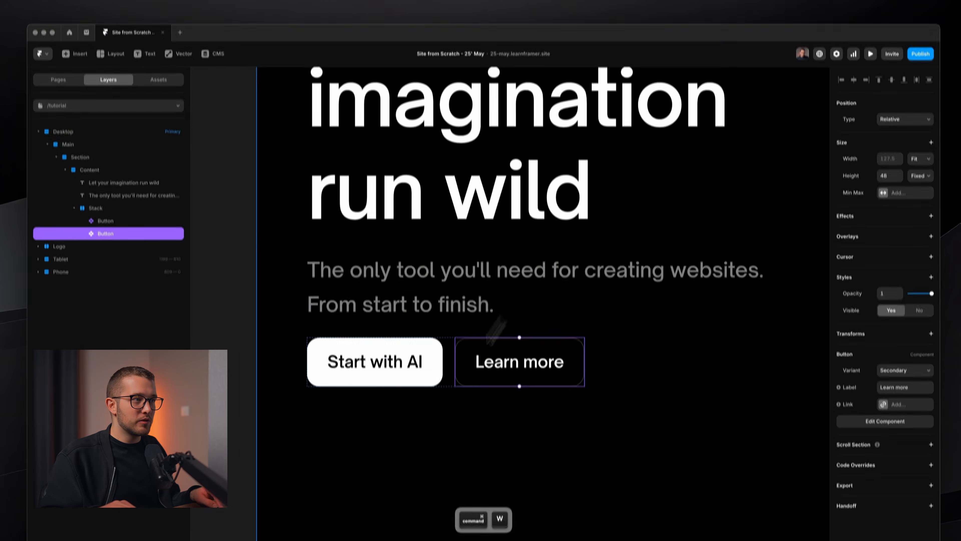
- Open the "Start with AI" button's component and paste the Layout Jump Preventer inside the Primary variant
left_click(378, 369)
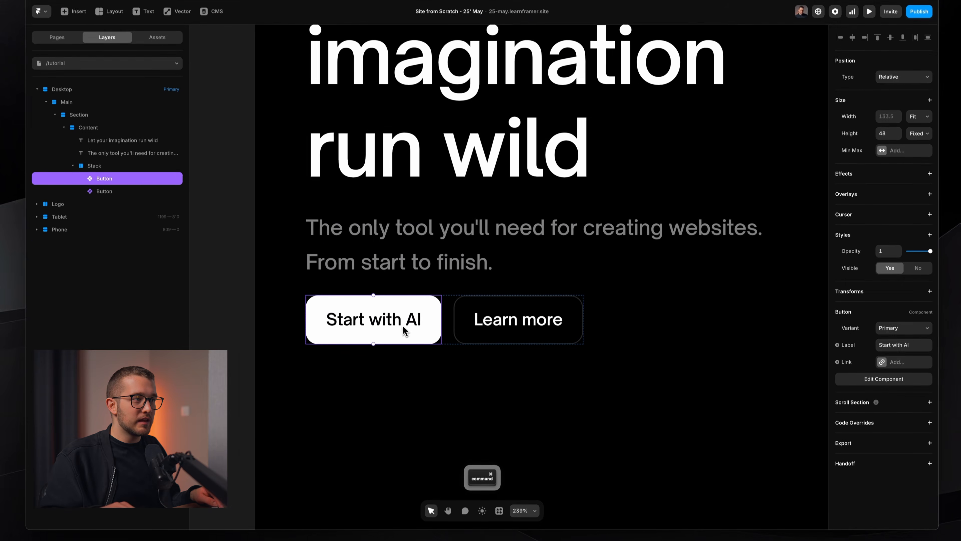
double_click(405, 371)
scroll(529, 288, "up", 5)
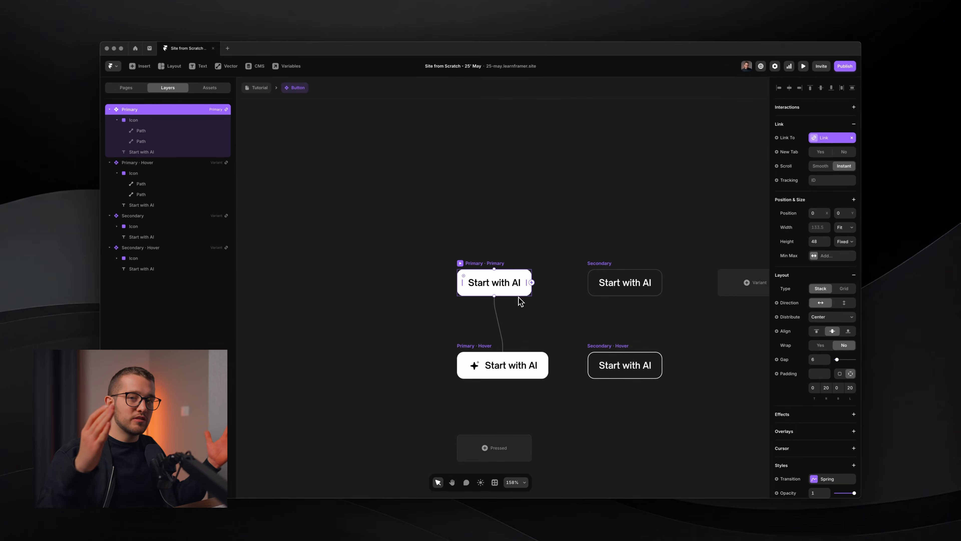
key("super+p")
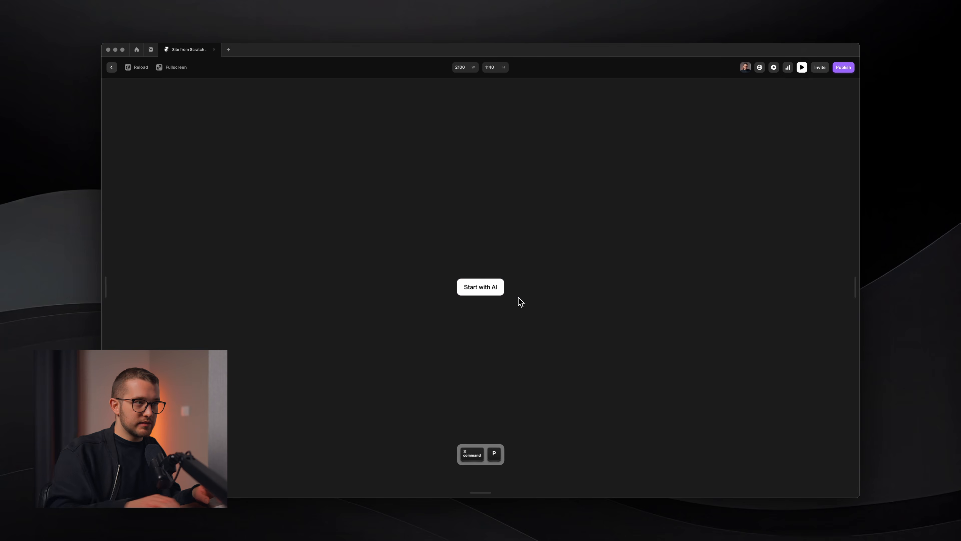
key("Escape")
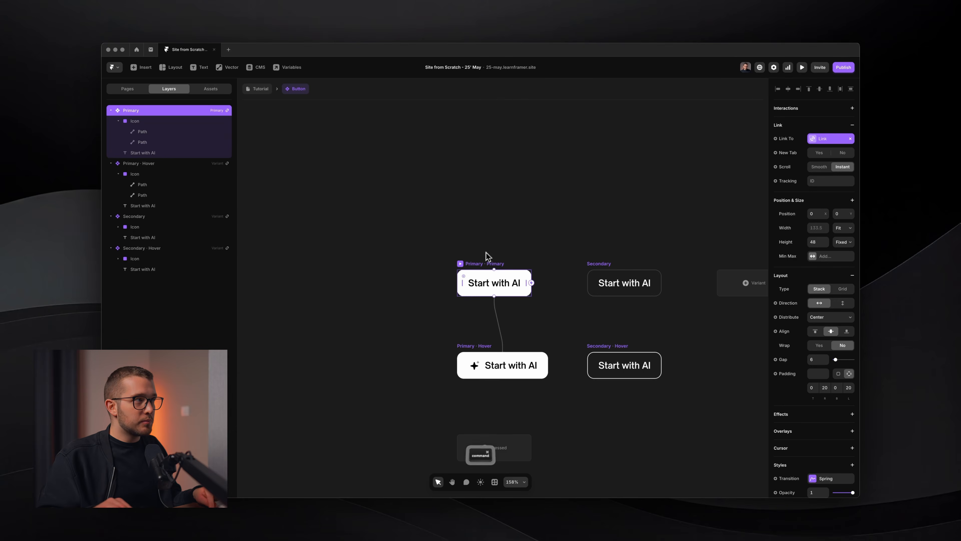
key("super+v")
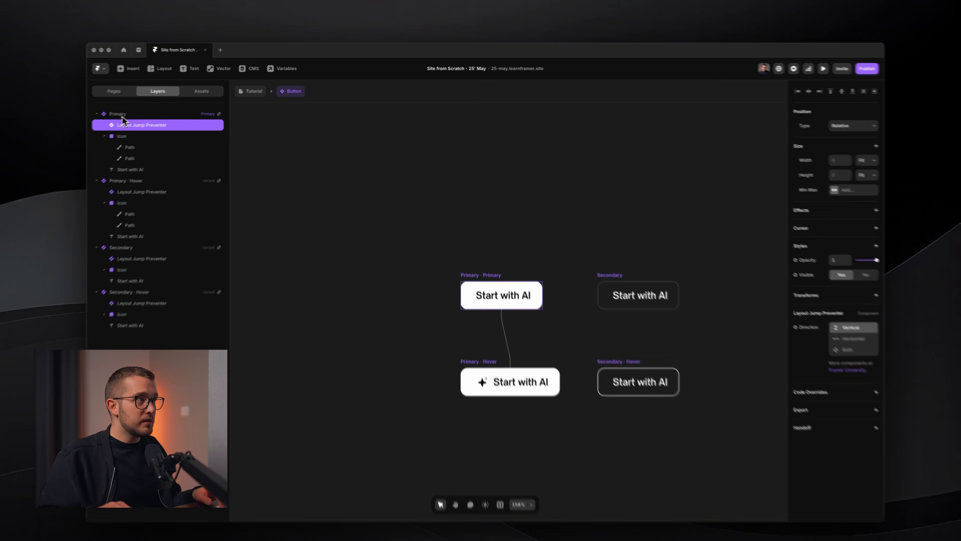
- Set the position type of the Layout Jump Preventer in the Primary variant to Absolute
left_click(144, 113)
left_click(143, 121)
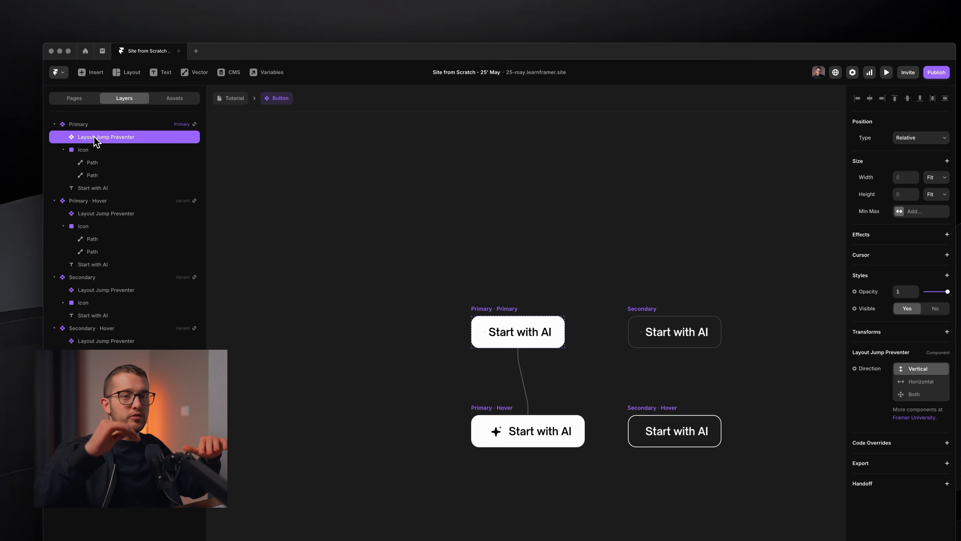
left_click(85, 126)
left_click(86, 135)
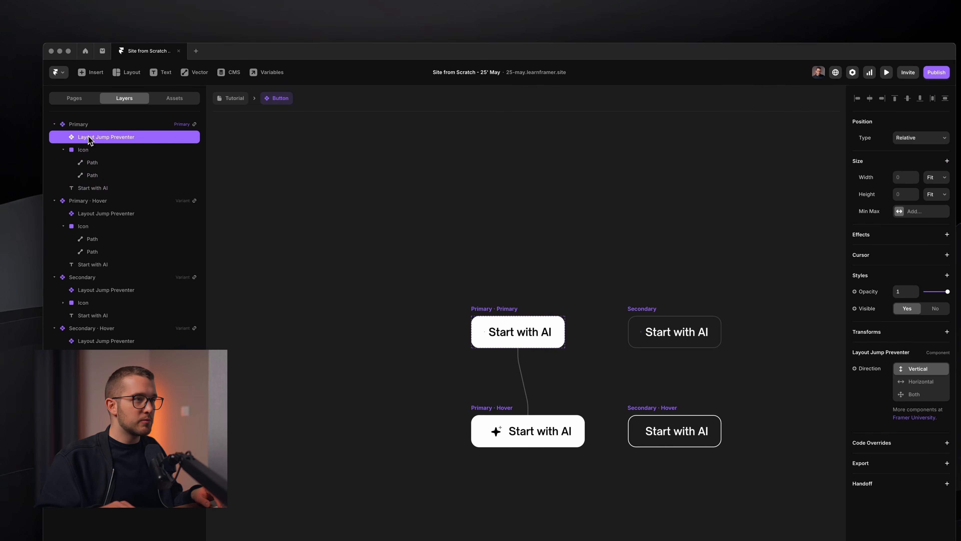
left_click(923, 139)
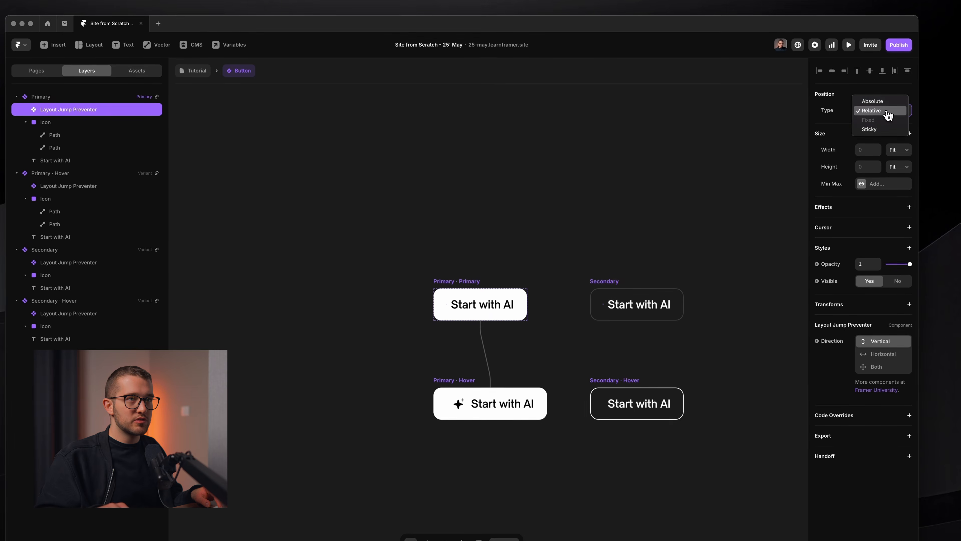
left_click(872, 101)
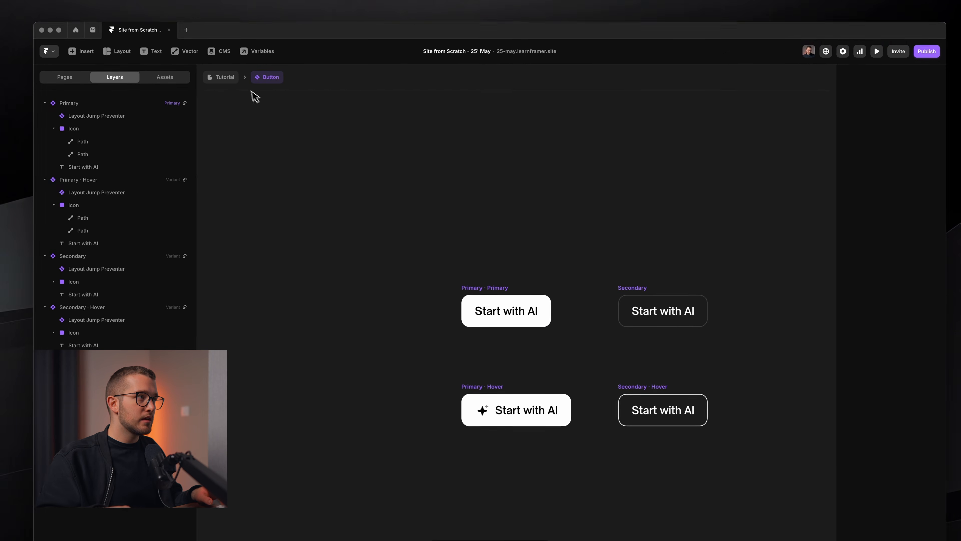
- Preview the Tutorial page to check how the "Start with AI" button animates on hover
key("super+p")
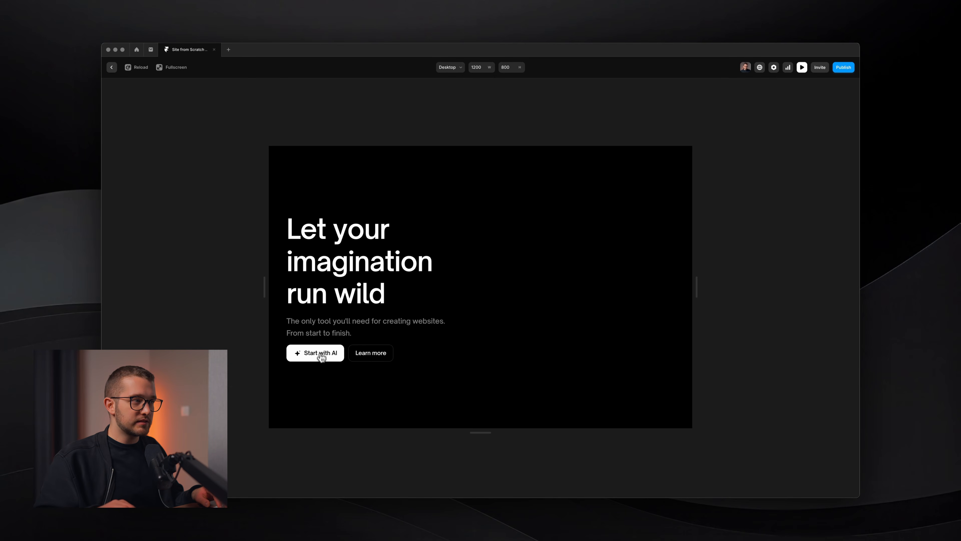
key("super+p")
scroll(377, 352, "up", 1)
scroll(377, 352, "right", 1)
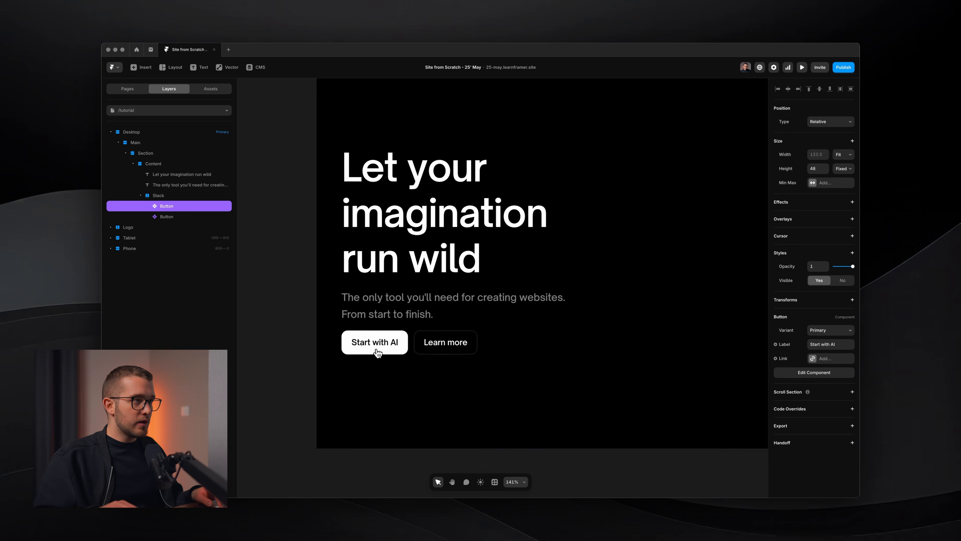
- Compare the vertical spacing between heading and paragraph with the spacing between paragraph and buttons, using a selection rectangle
key("Escape")
key("Escape")
scroll(422, 302, "down", 3)
scroll(414, 287, "up", 3)
key("super+shift+4")
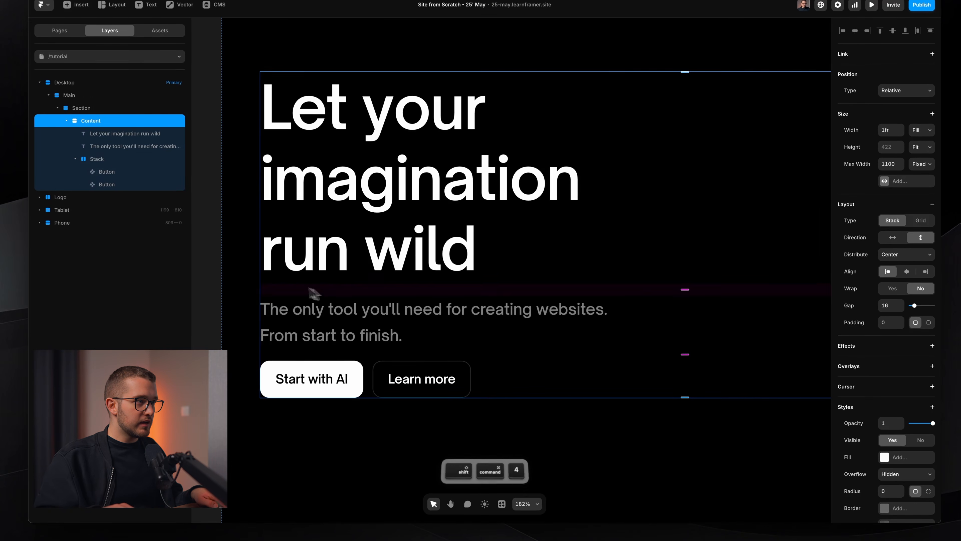
left_click_drag(294, 274, 345, 363)
key("space")
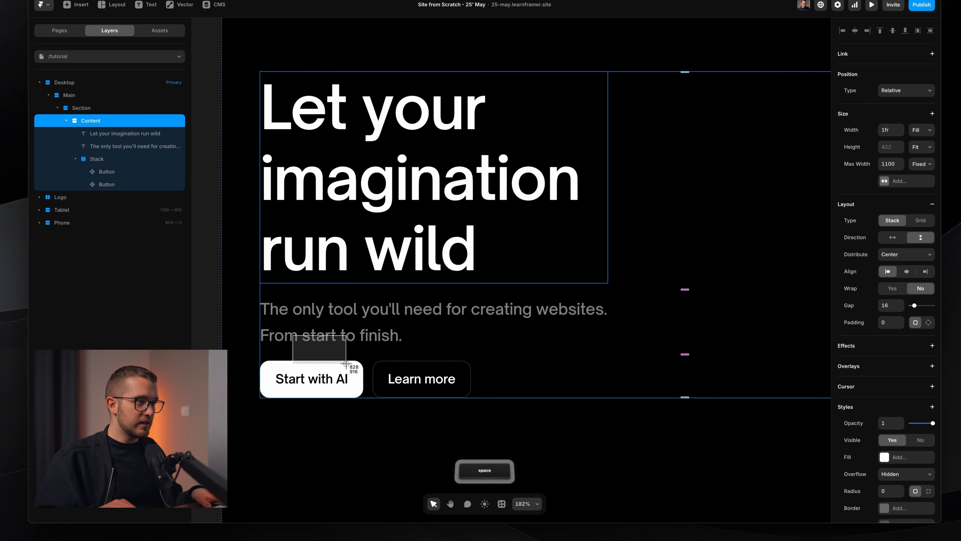
key("Escape")
scroll(345, 365, "down", 4)
scroll(334, 313, "up", 4)
left_click(335, 295)
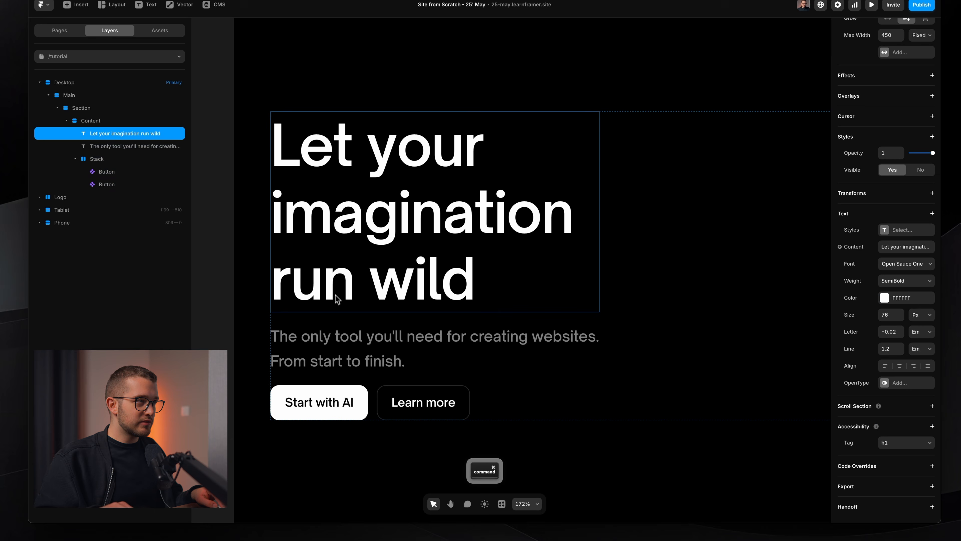
scroll(325, 305, "up", 2)
scroll(327, 311, "up", 2)
key("super+shift+4")
left_click_drag(336, 309, 339, 312)
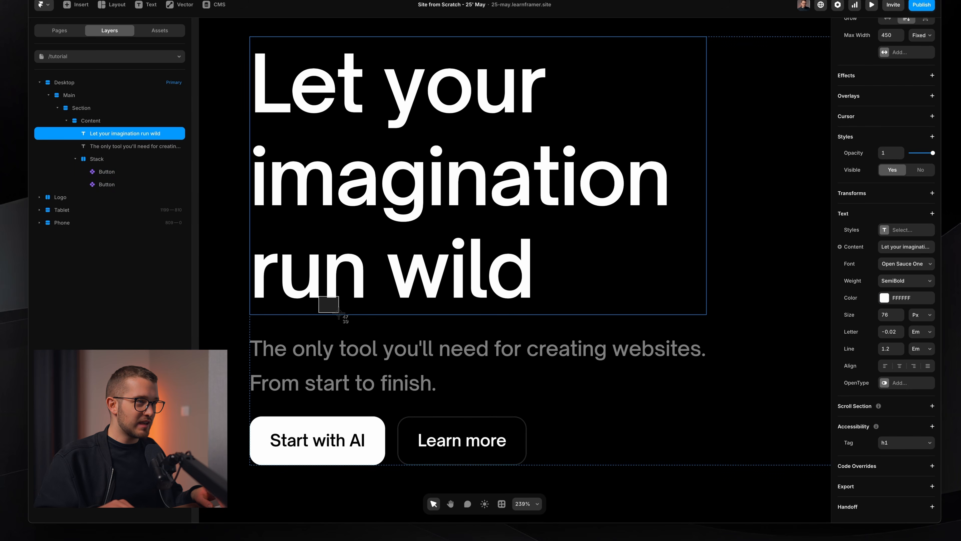
scroll(339, 314, "down", 5)
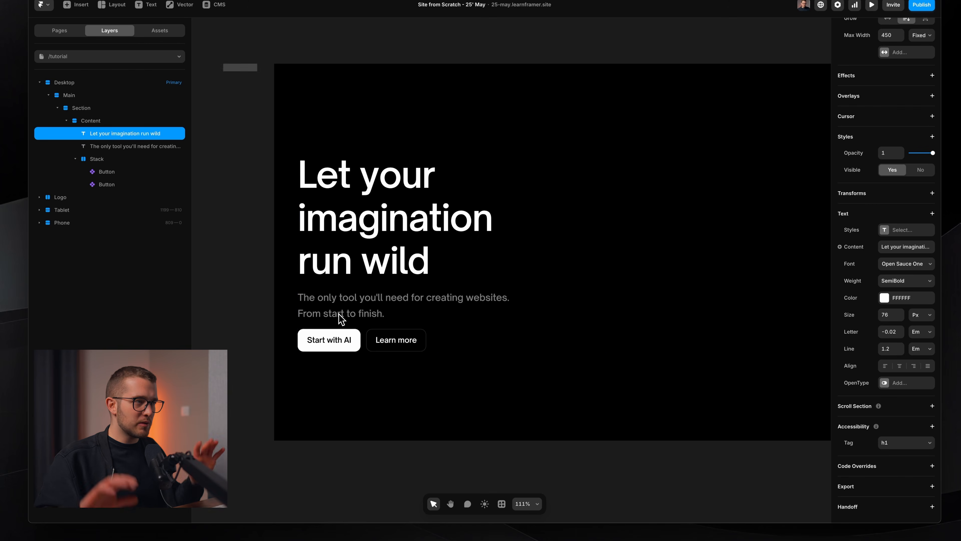
- Set the Content stack's gap to 20 and compare the spacing above and below the paragraph again
left_click(365, 319)
left_click(439, 336)
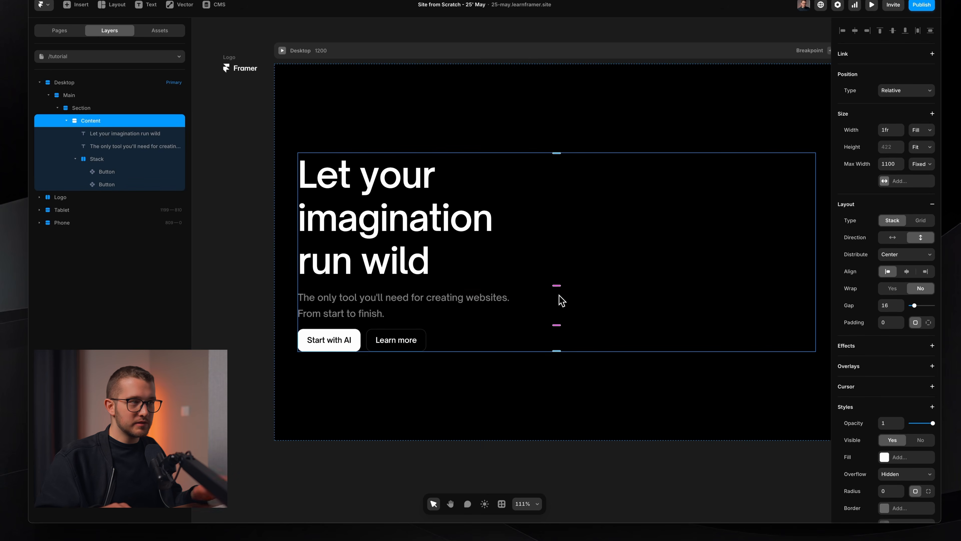
left_click_drag(558, 286, 557, 289)
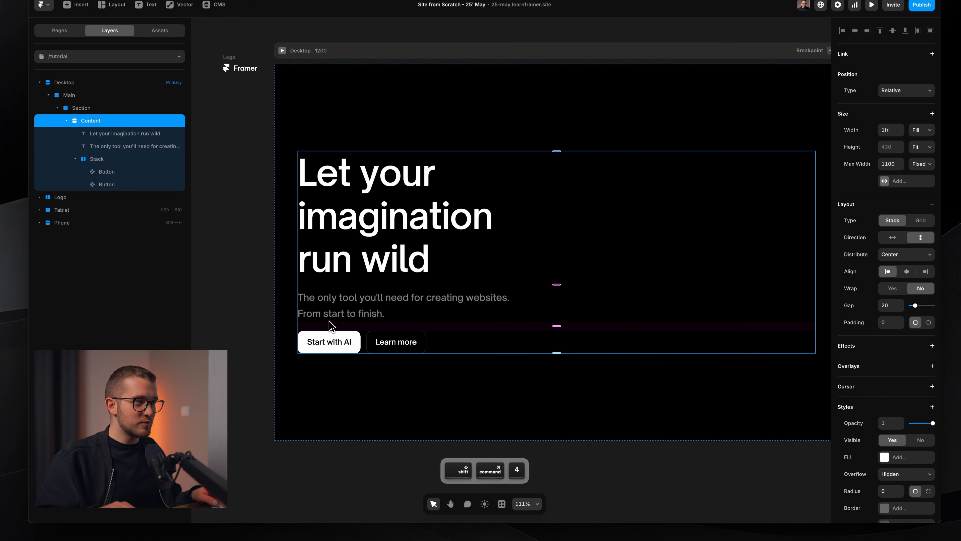
left_click_drag(353, 334, 353, 328)
key("space")
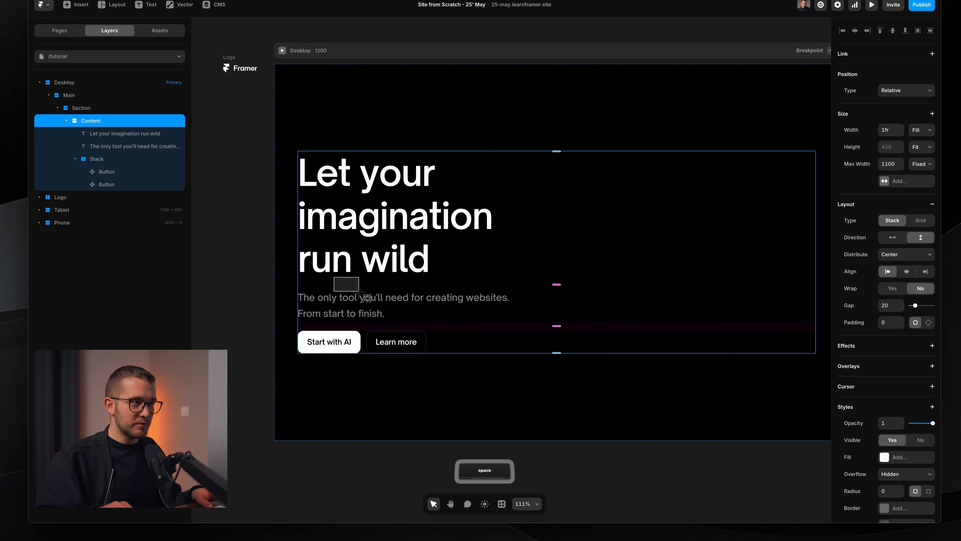
- Wrap the heading and paragraph in a new left-aligned stack with a gap of 20
left_click(363, 313, "super")
left_click(366, 242, "shift")
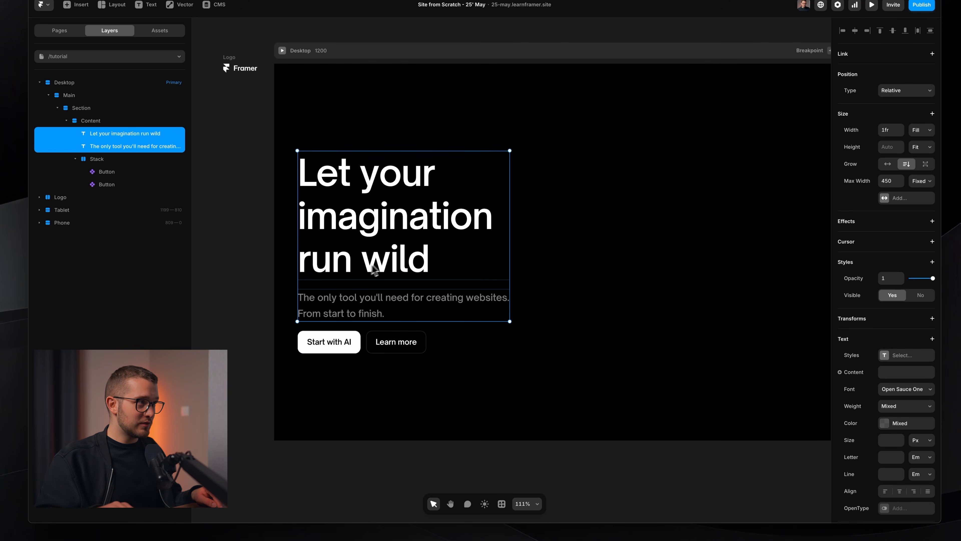
right_click(367, 235)
left_click(350, 230)
key("alt")
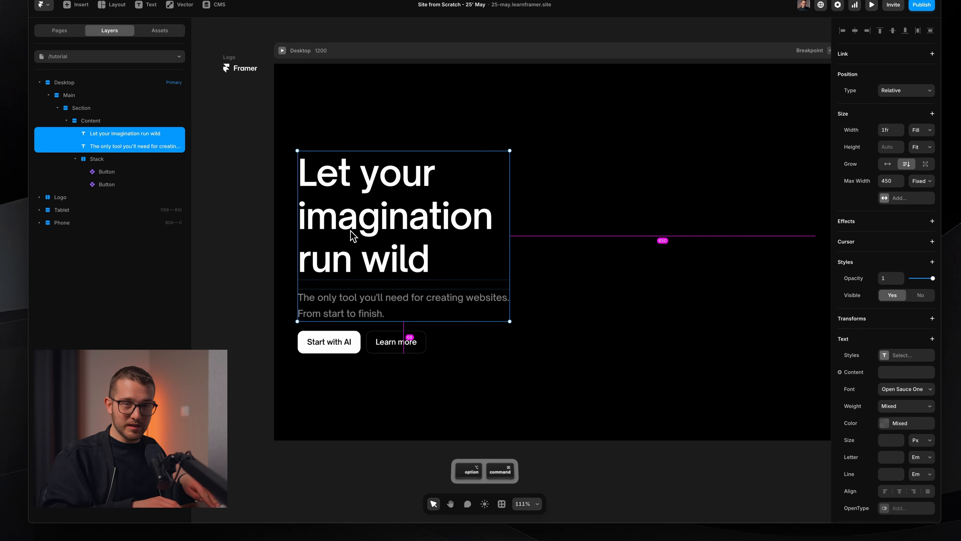
key("alt")
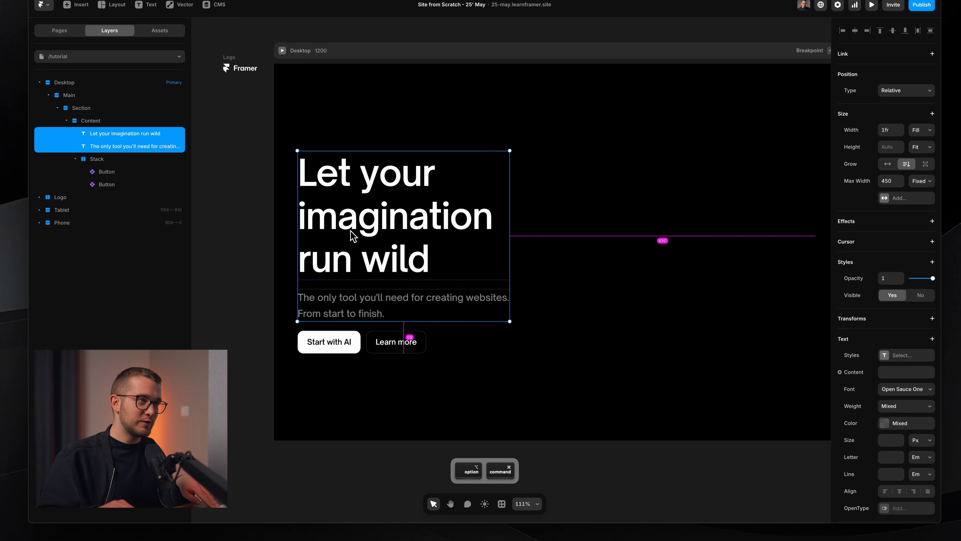
right_click(350, 231)
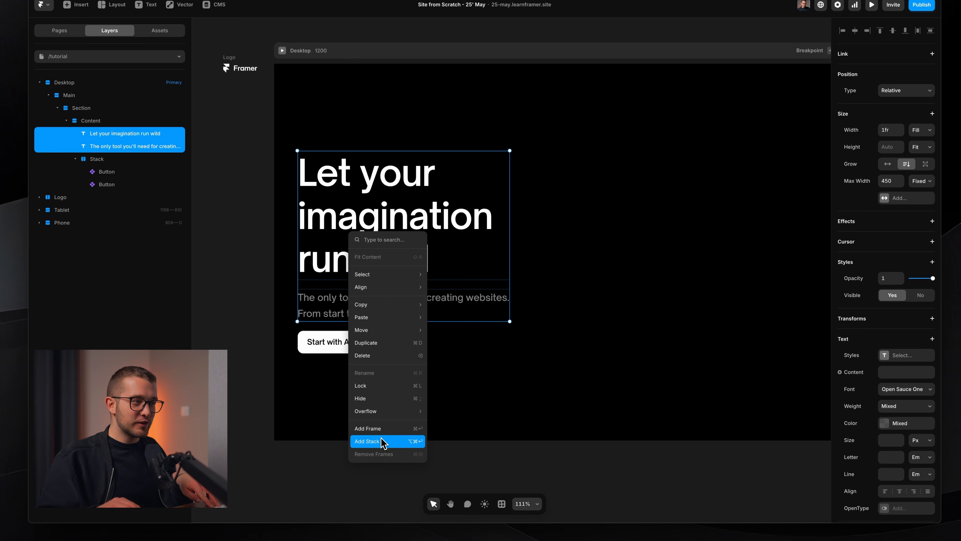
key("Escape")
key("alt+super+Return")
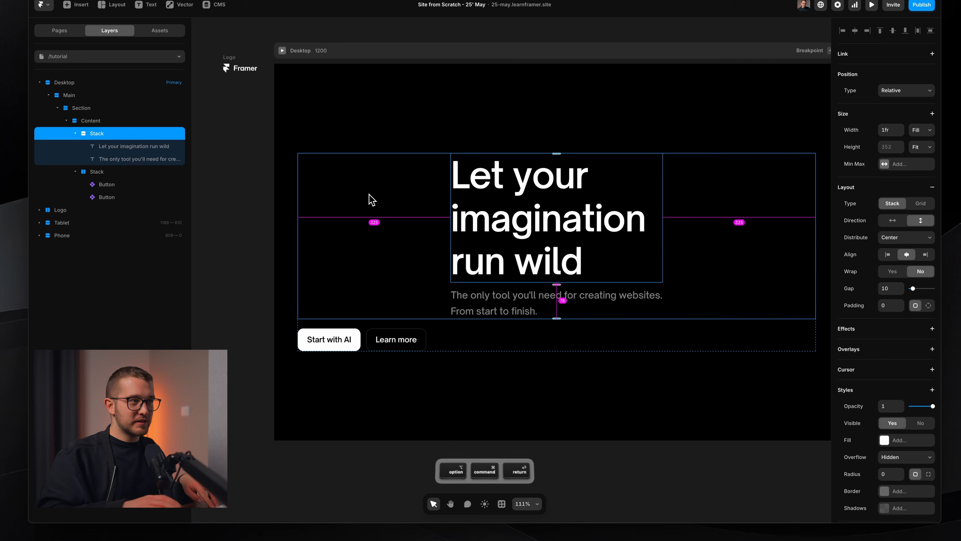
left_click(889, 255)
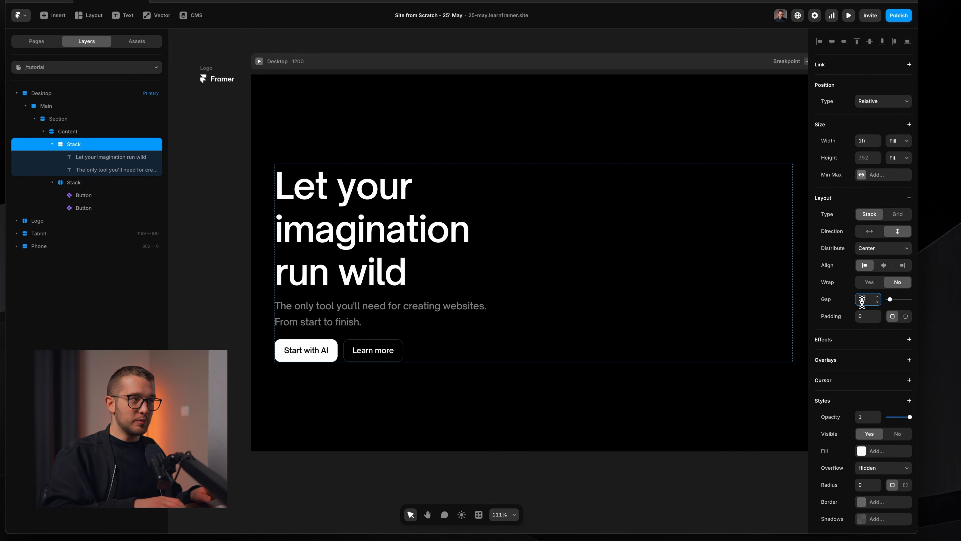
type("20")
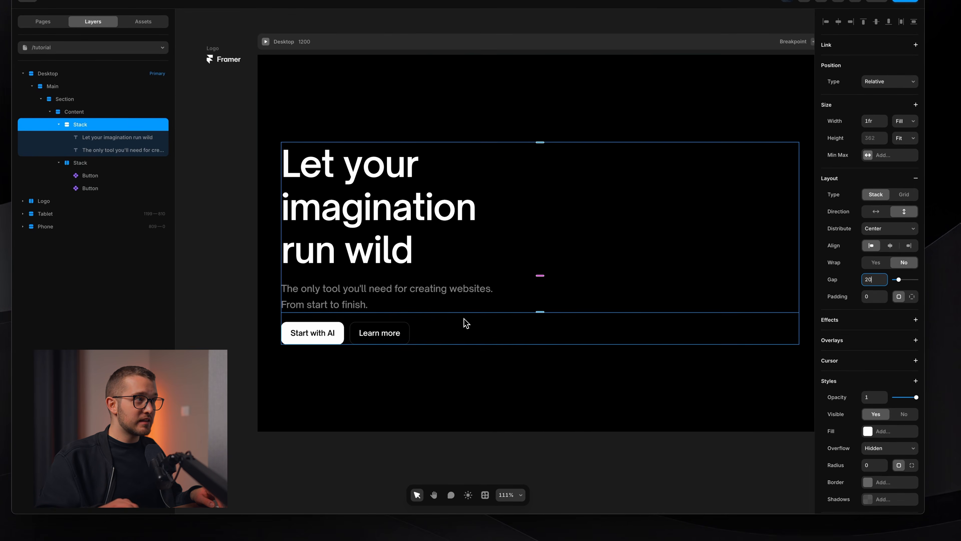
- Increase the Content stack's gap to 40 to separate the buttons from the text
left_click(466, 323)
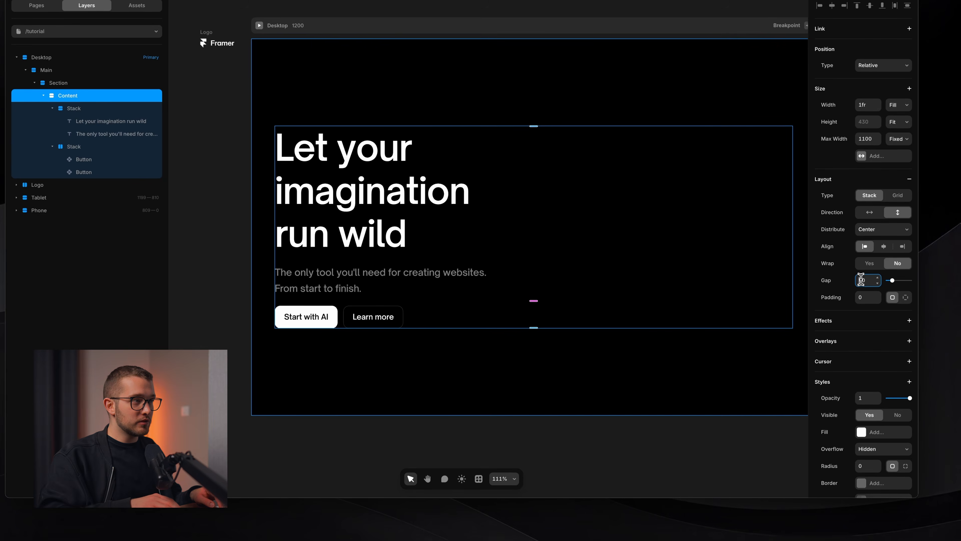
key("shift+Up")
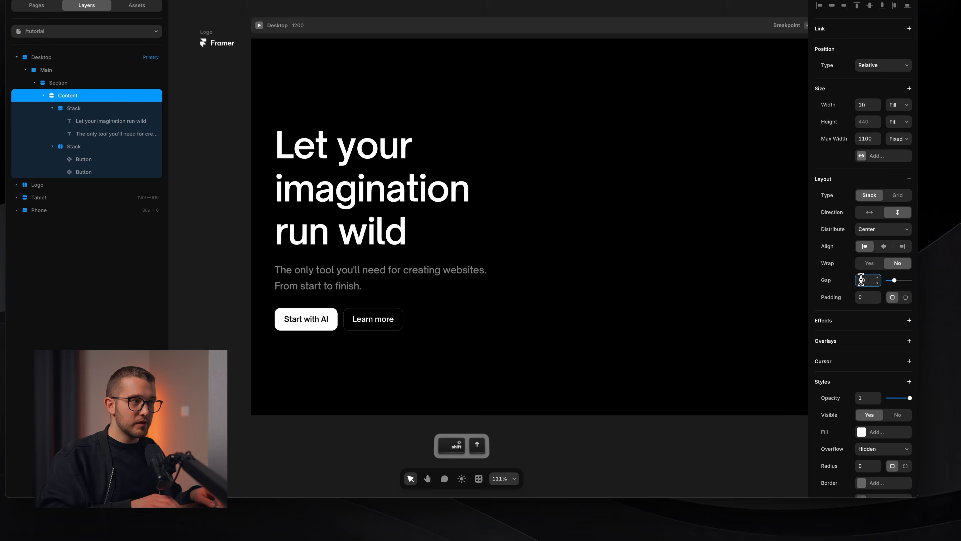
key("shift+Up")
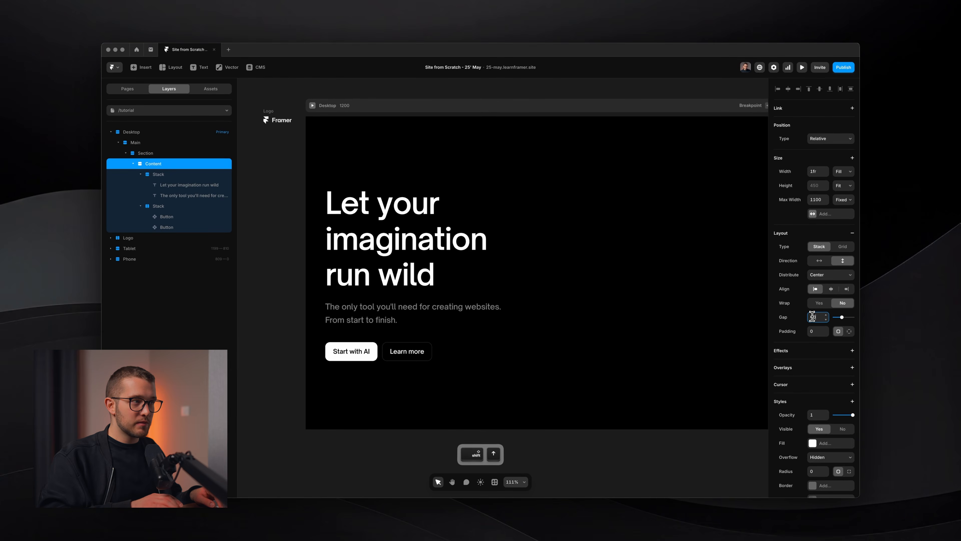
- Reduce the Content stack's gap to 34 and preview the page
key("shift+Down")
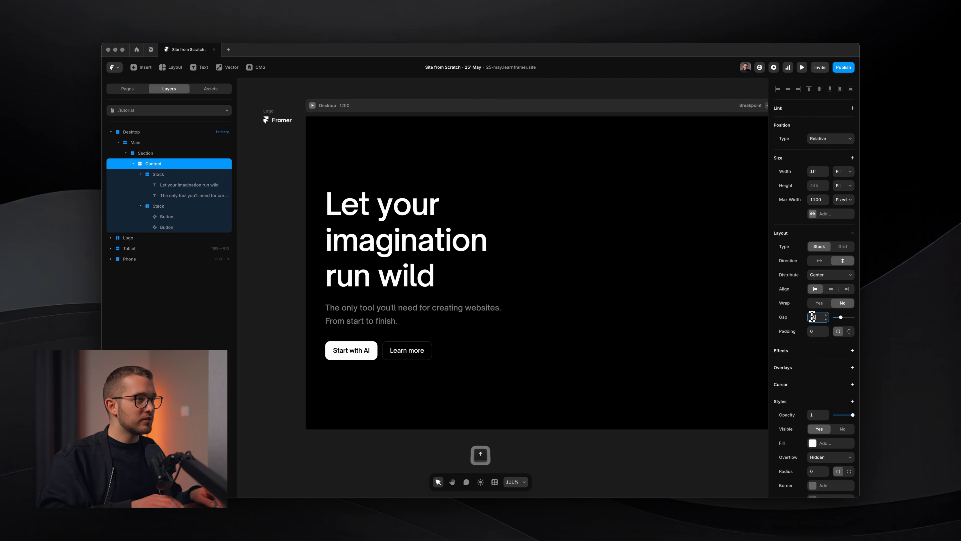
key("super+p")
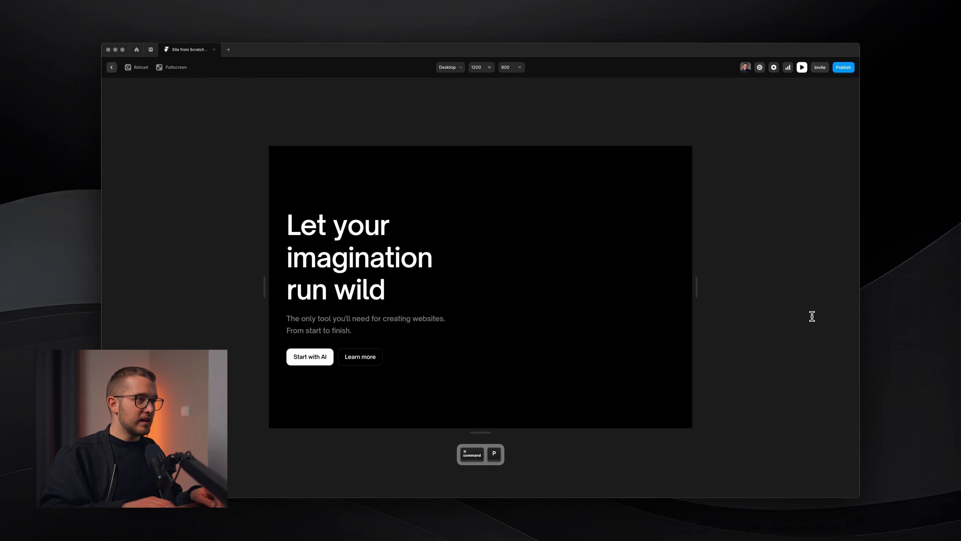
- Switch to the finished reference site and examine the small caption beneath its hero buttons
key("super+Tab")
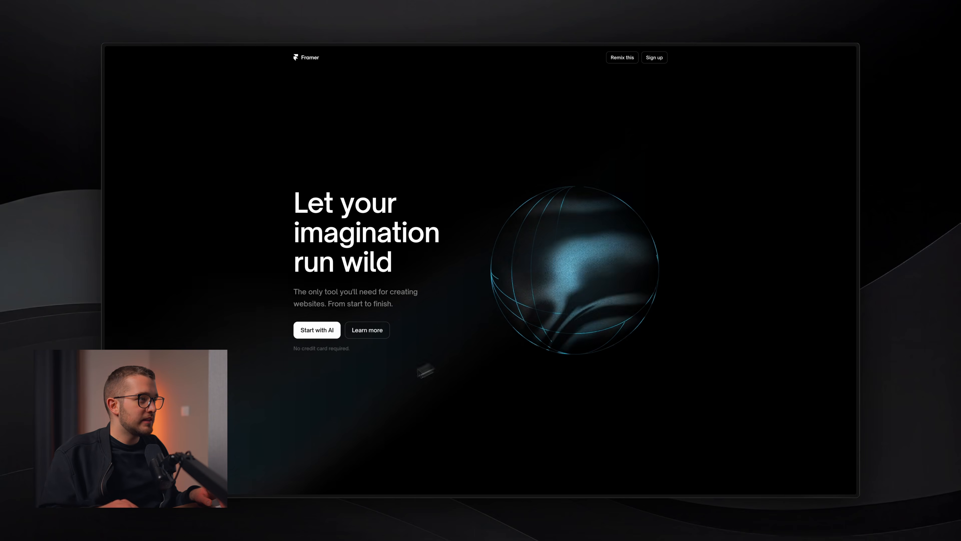
triple_click(312, 348)
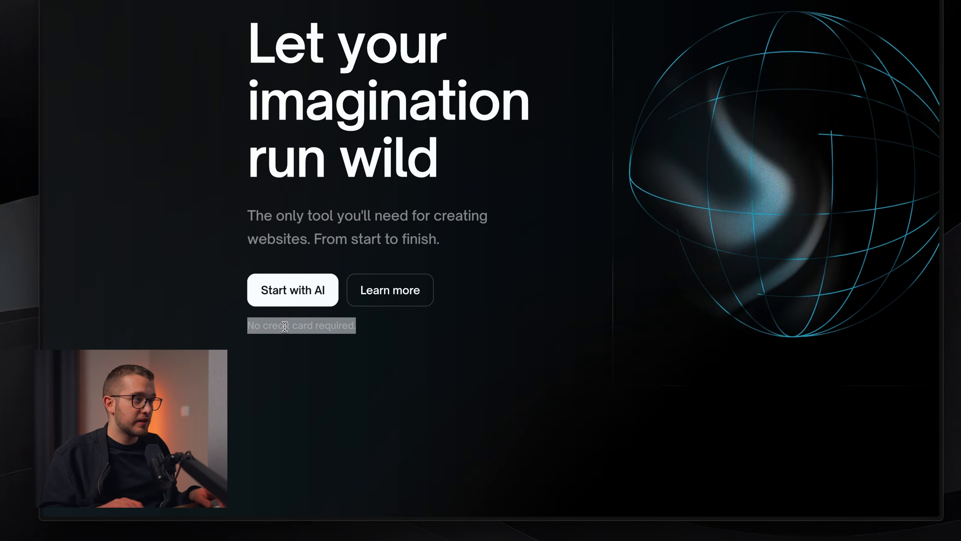
scroll(284, 326, "down", 5)
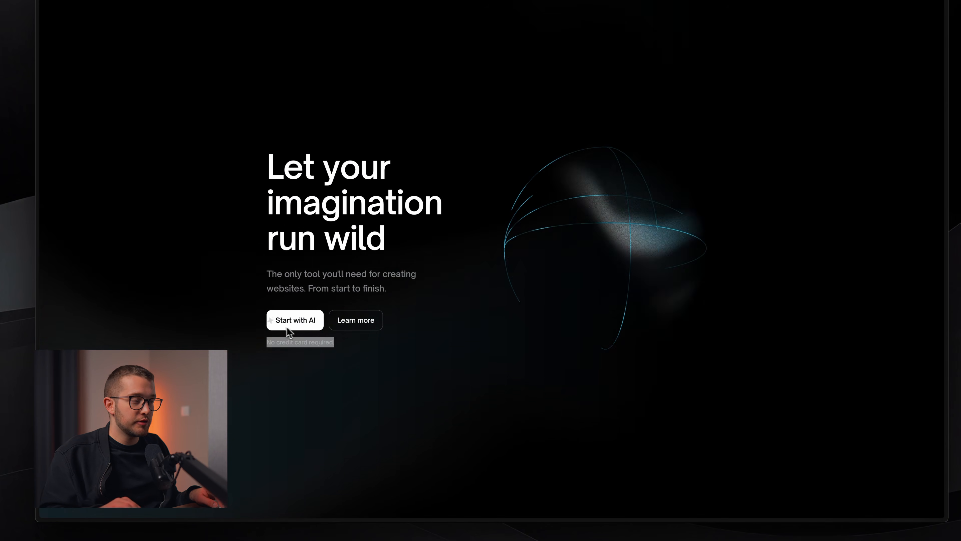
left_click(437, 288)
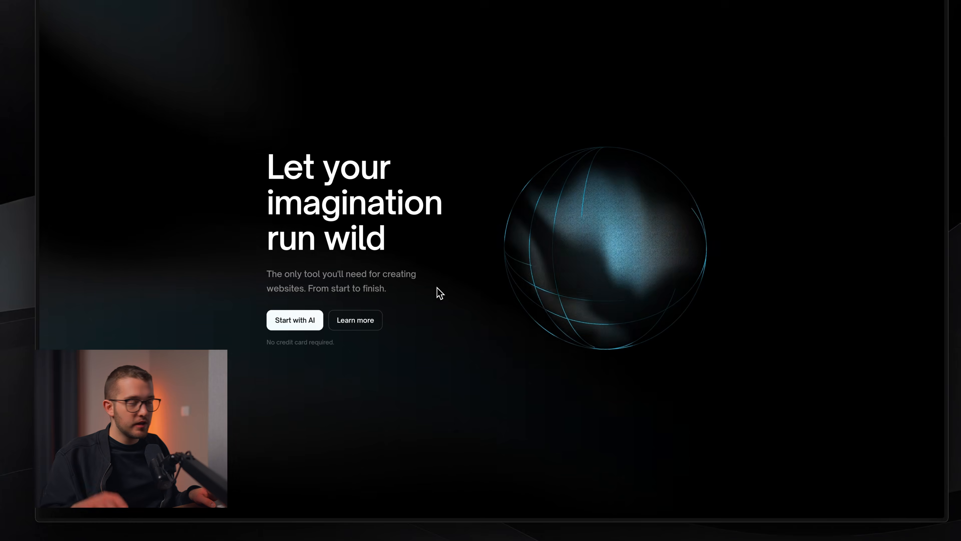
scroll(401, 350, "up", 3)
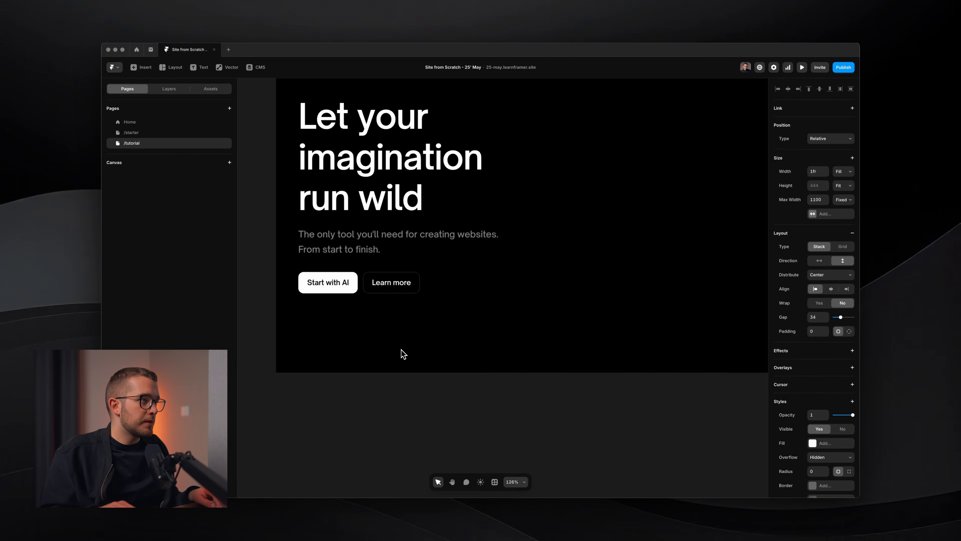
- Copy the hero paragraph and paste the duplicate below the button stack in the Content stack
left_click(376, 250, "super")
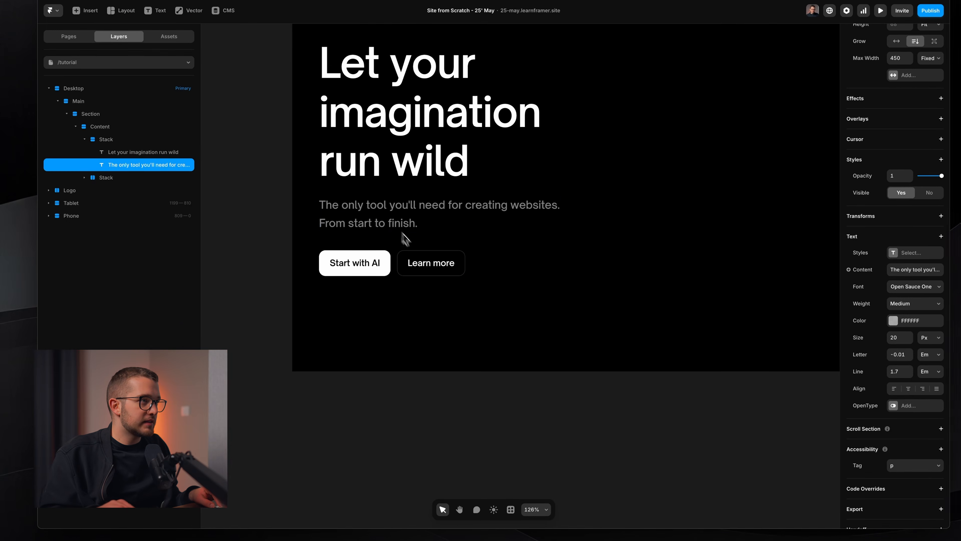
left_click(393, 262, "super")
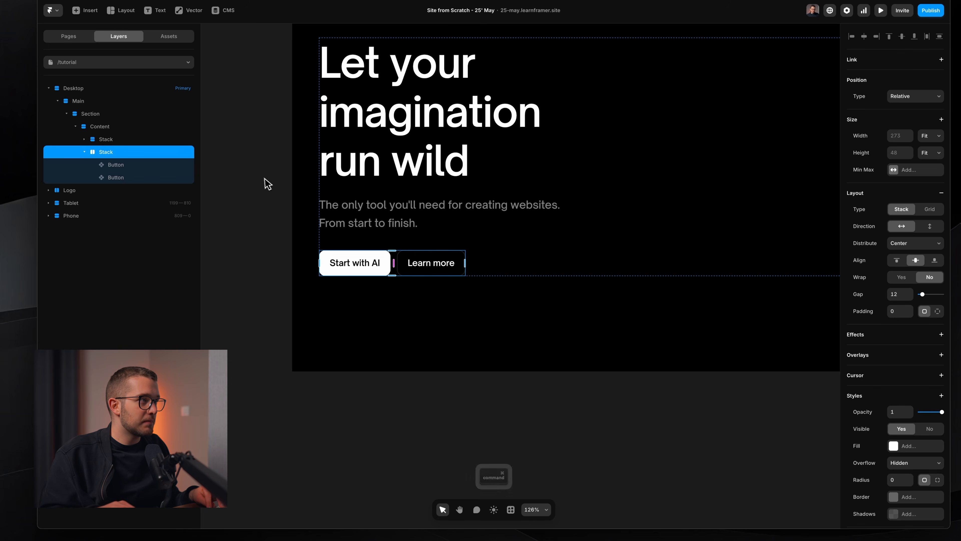
key("super+v")
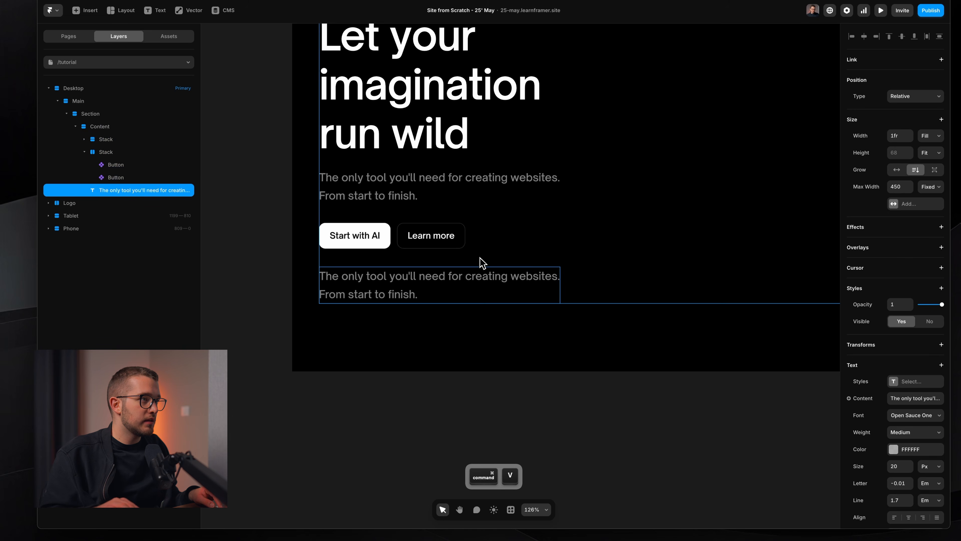
double_click(410, 293)
key("Escape")
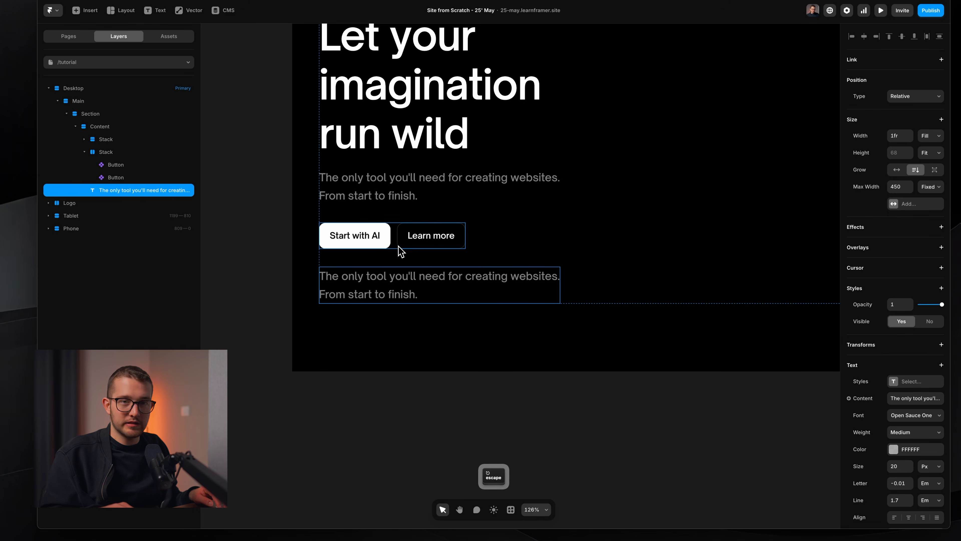
- Wrap the button stack and the duplicated paragraph in a new left-aligned stack and slightly increase its gap
left_click(397, 248, "shift")
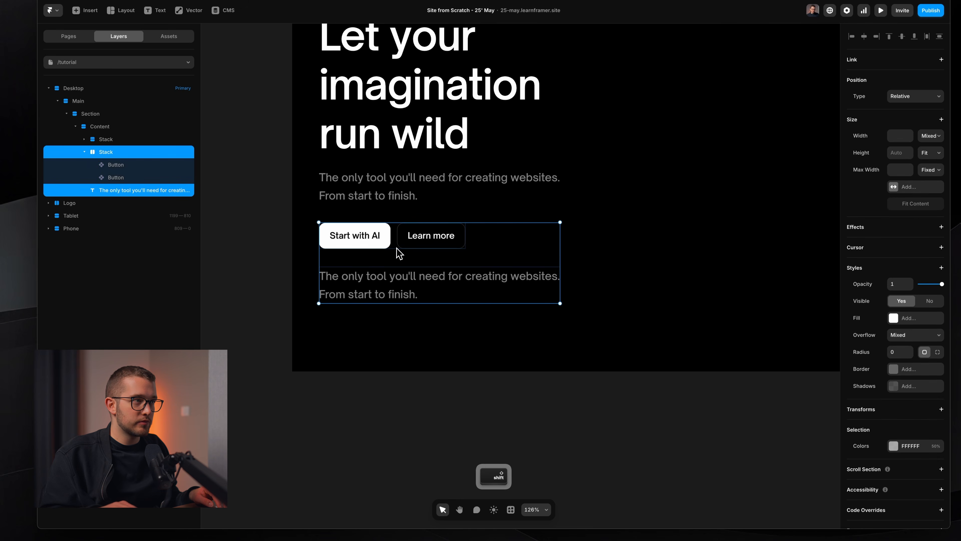
right_click(396, 248)
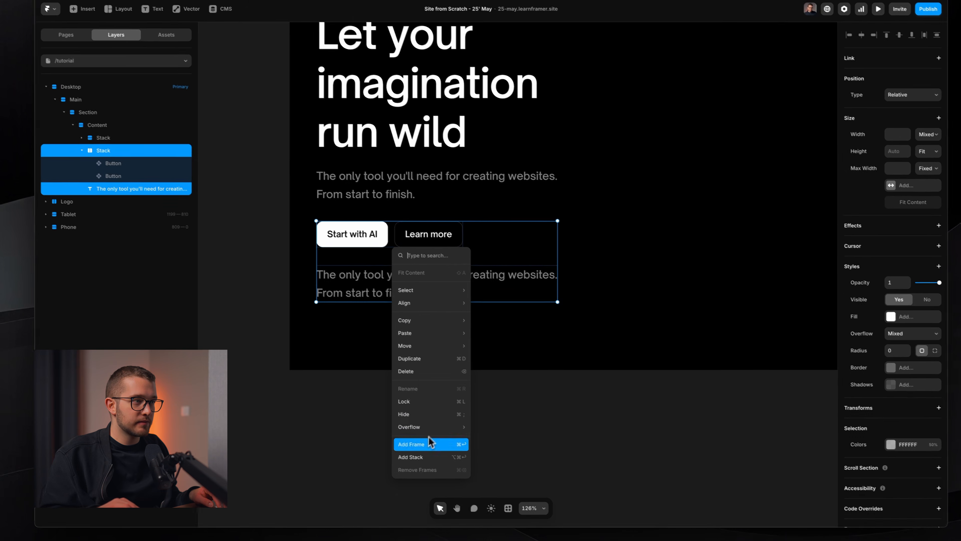
mouse_move(427, 427)
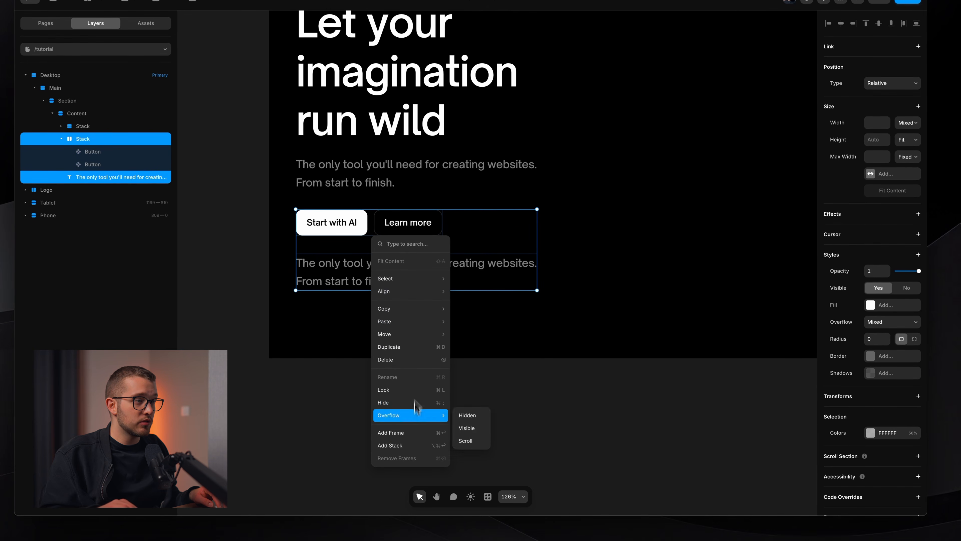
left_click(412, 445)
left_click(873, 247)
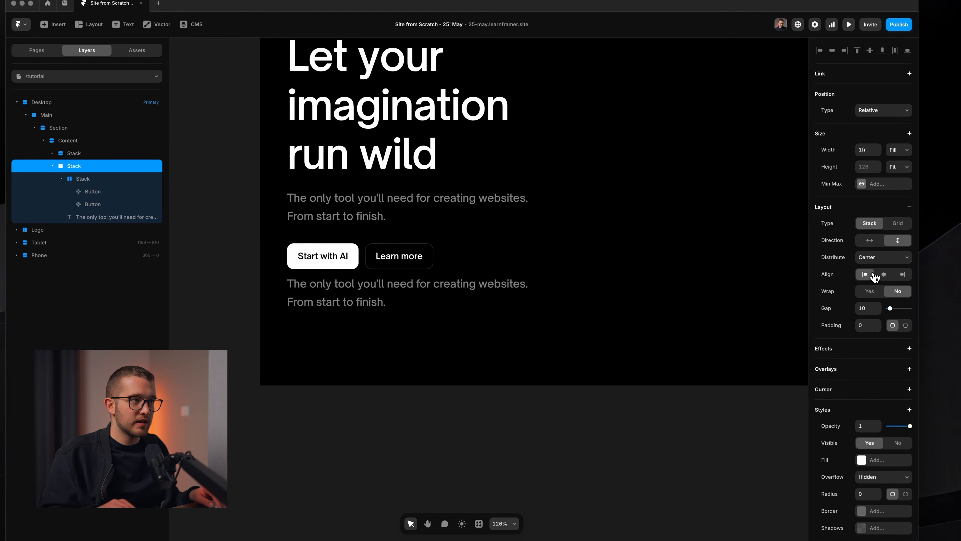
key("Up")
key("Up")
key("Up")
key("Up")
key("Up")
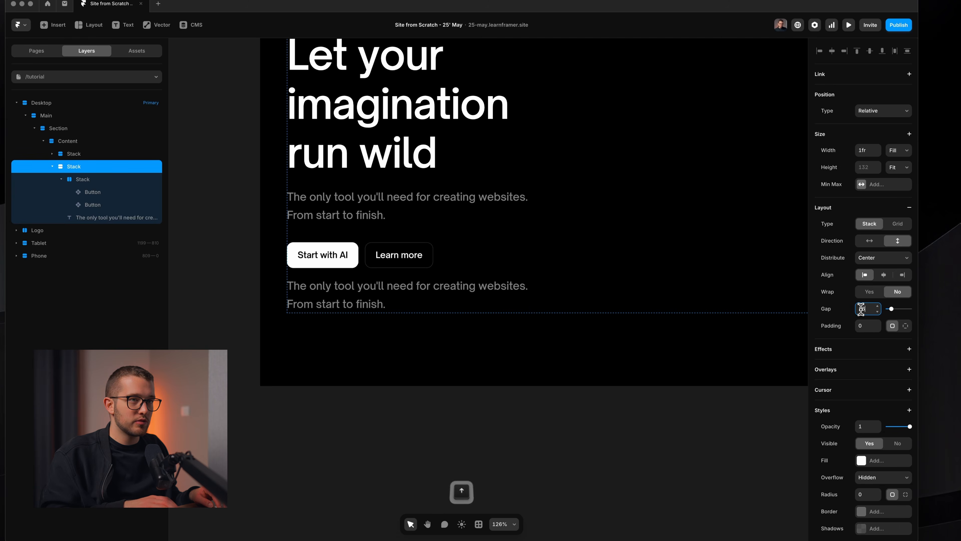
- Replace the duplicated paragraph's text with "No credit card required."
double_click(371, 287)
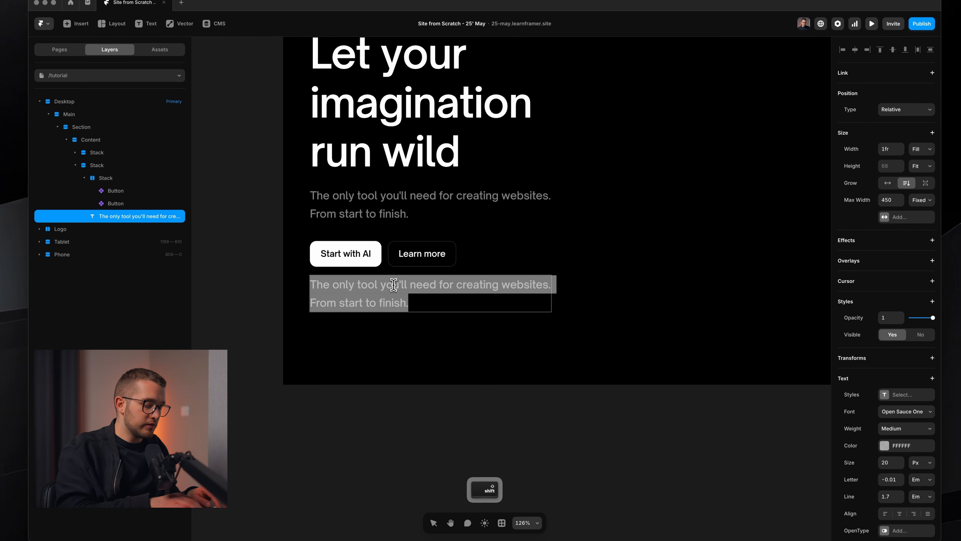
type("No ")
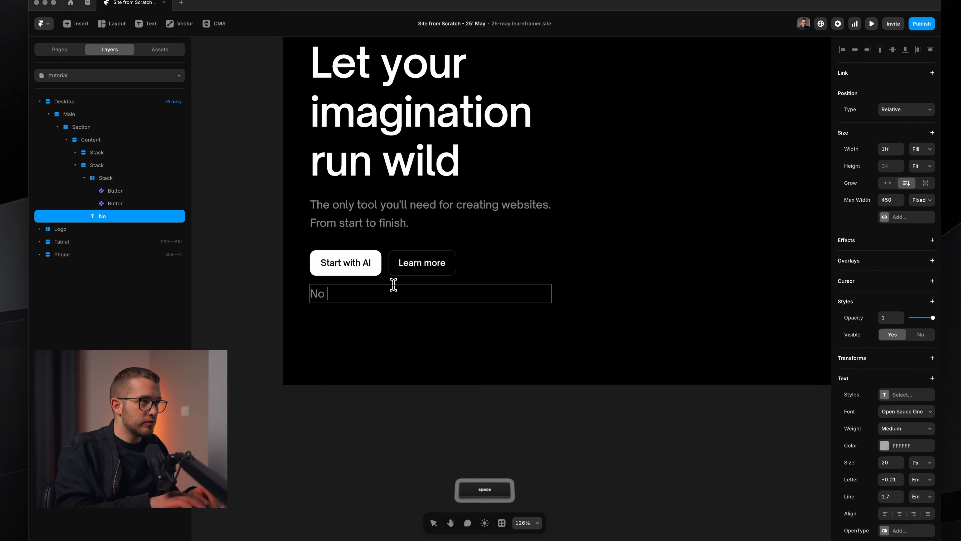
type("credit card required.")
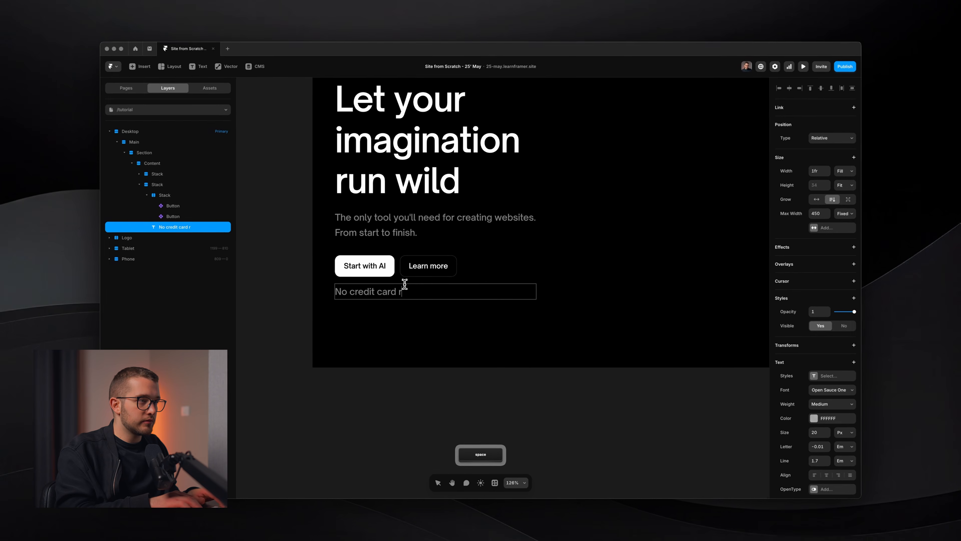
key("Escape")
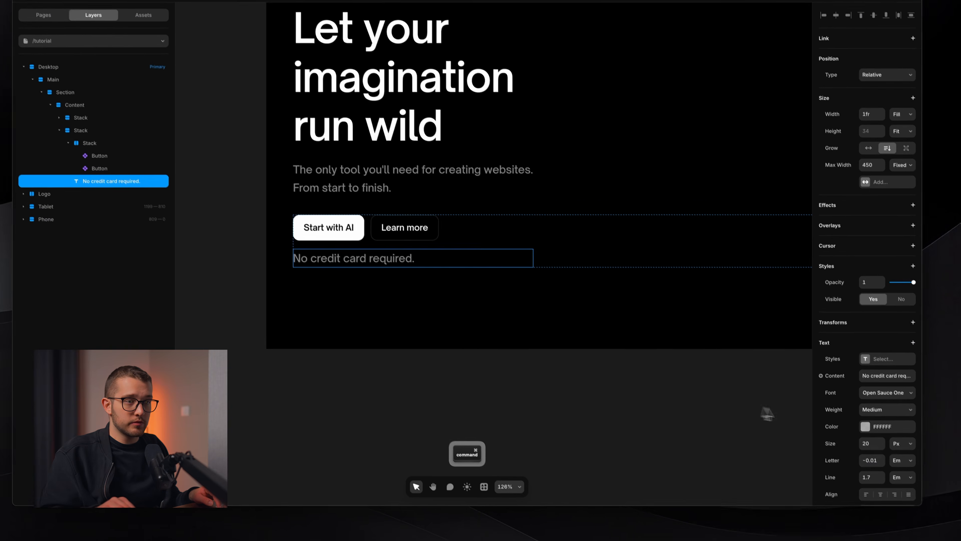
- Set the caption's font size to 12 px and its letter spacing to 0
left_click(820, 447)
type("12")
key("Return")
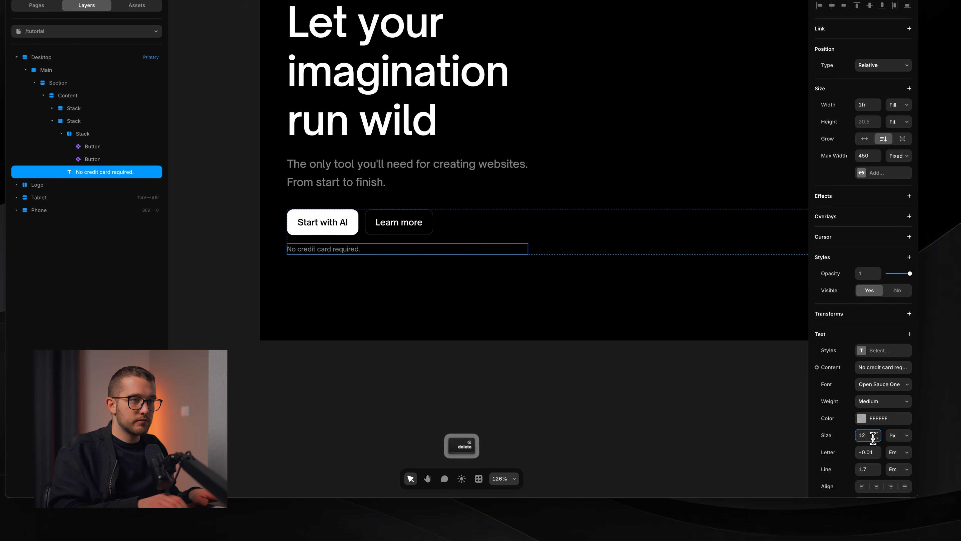
type("0")
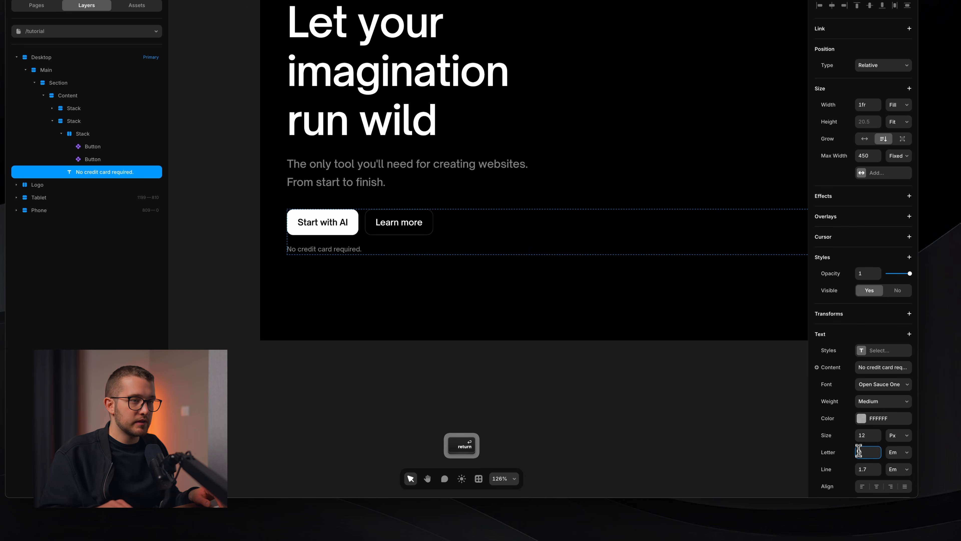
- Slightly reduce the gap of the stack holding the buttons and caption, and check the spacing in the preview
left_click(448, 276)
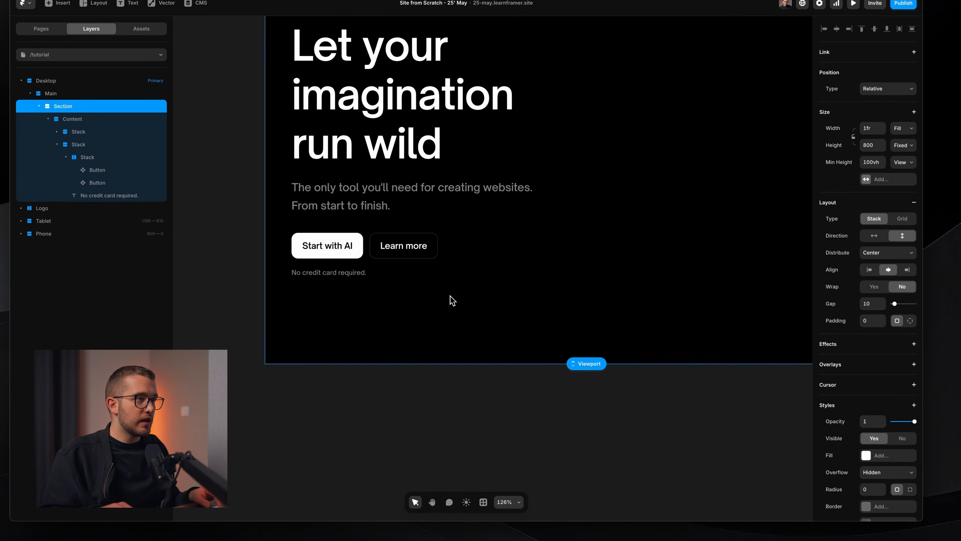
left_click(450, 275, "super")
left_click(866, 290)
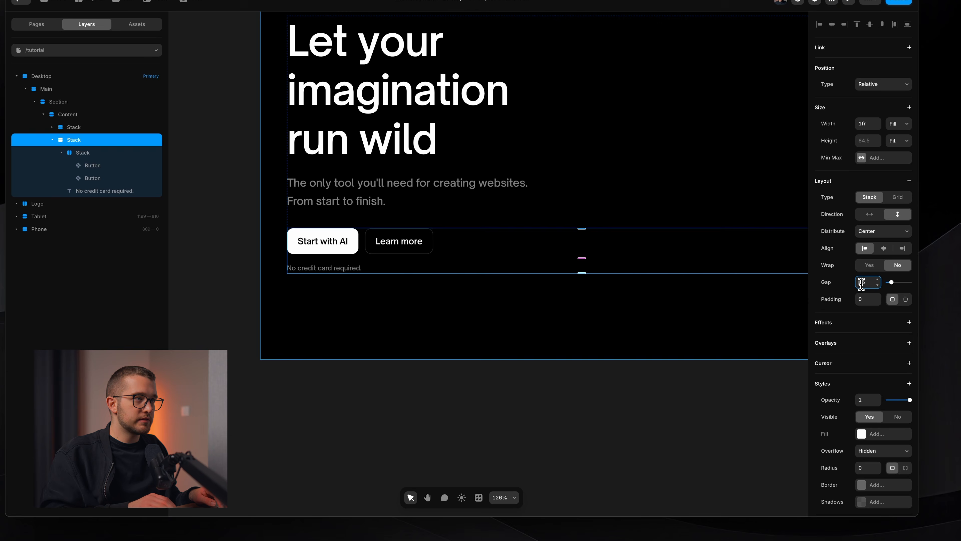
key("Down")
key("Down")
key("Down")
key("Down")
key("Up")
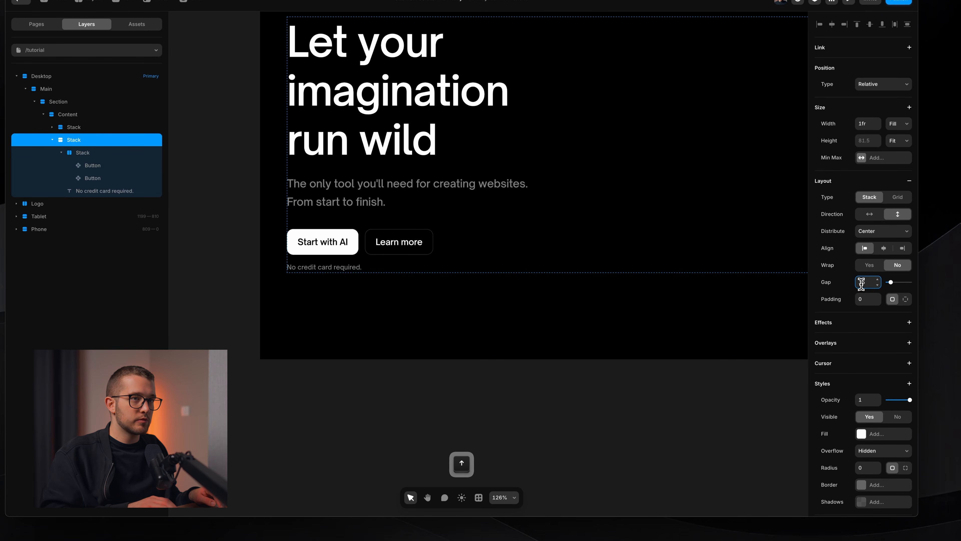
key("super+p")
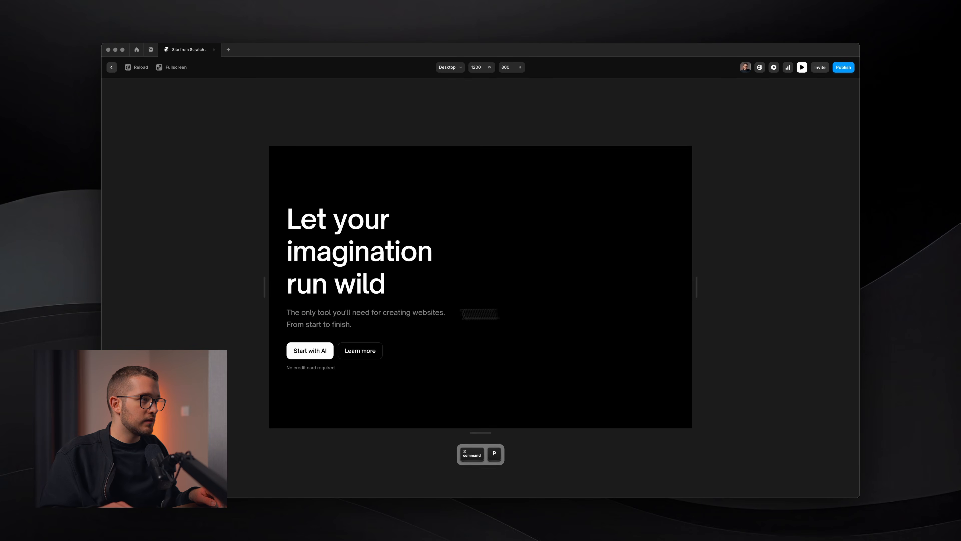
key("Escape")
- Lower the opacity of the "No credit card required." caption's white text color and preview the page
left_click(386, 286)
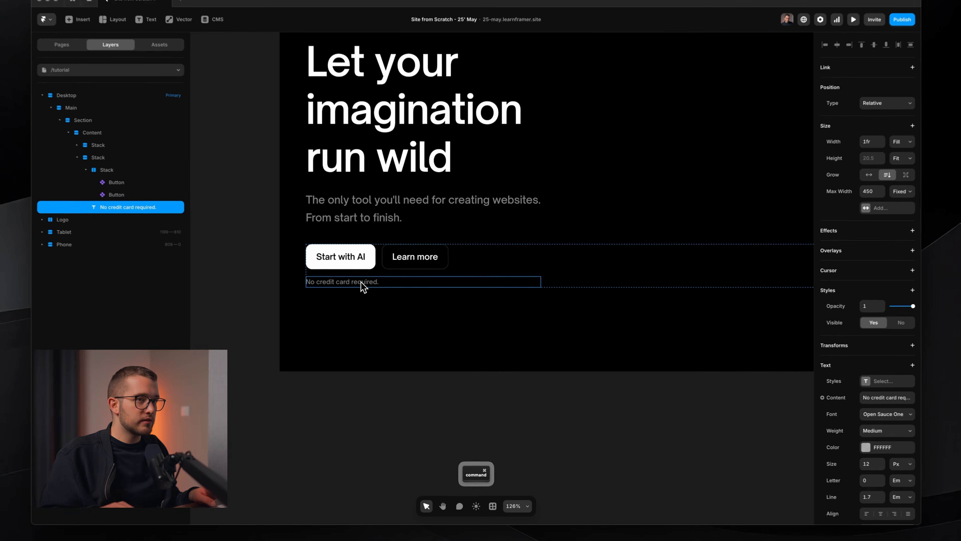
left_click(879, 418)
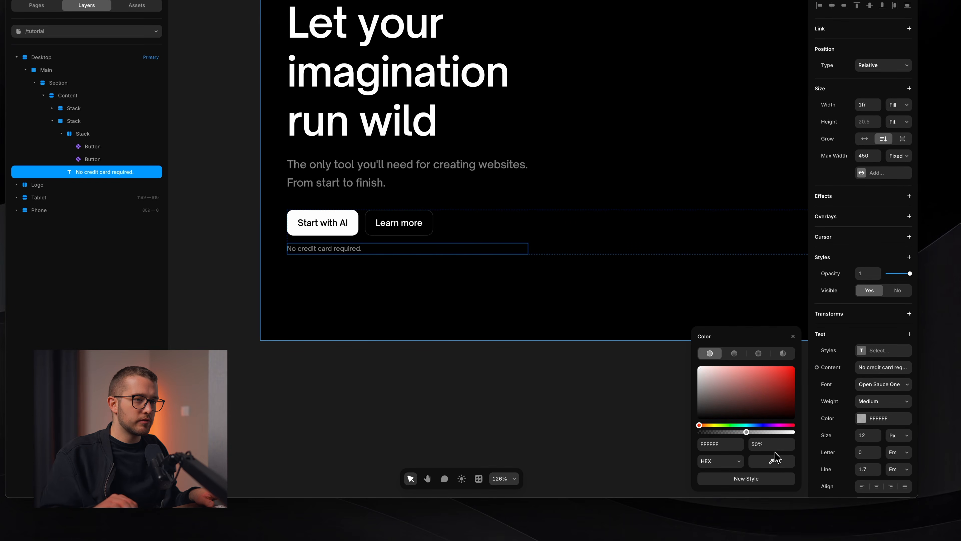
key("Return")
key("super+p")
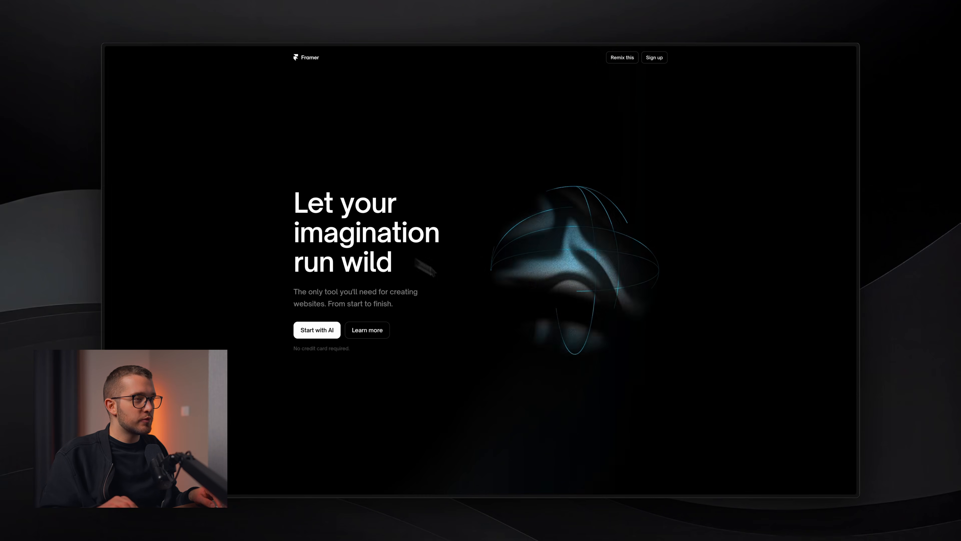
- On the reference site, mark out the hero's text and sphere areas with a selection rectangle to study the layout
key("super+shift+4")
left_click_drag(286, 140, 674, 411)
key("space")
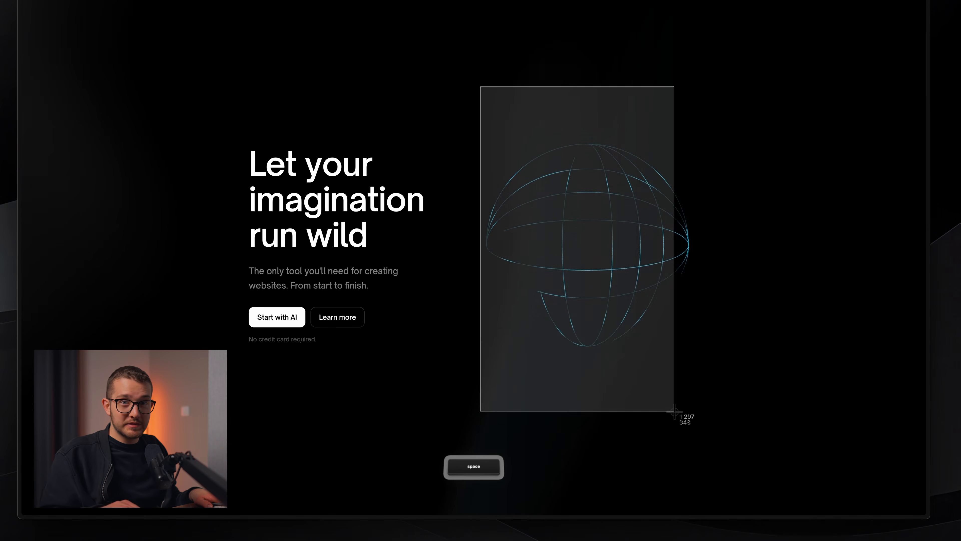
key("Escape")
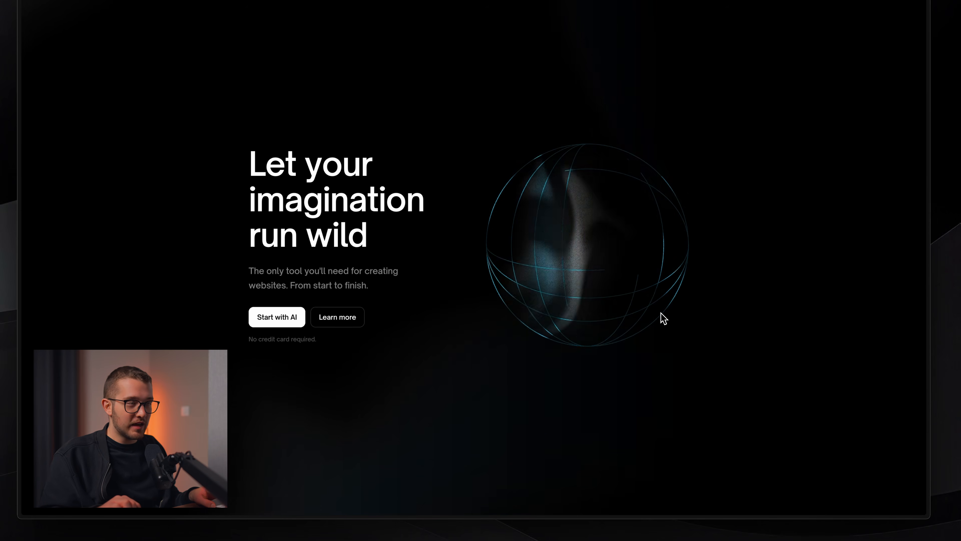
- Back in Framer, draw a portrait frame about 242 by 435 on the empty canvas beside the Desktop breakpoint
key("super+Tab")
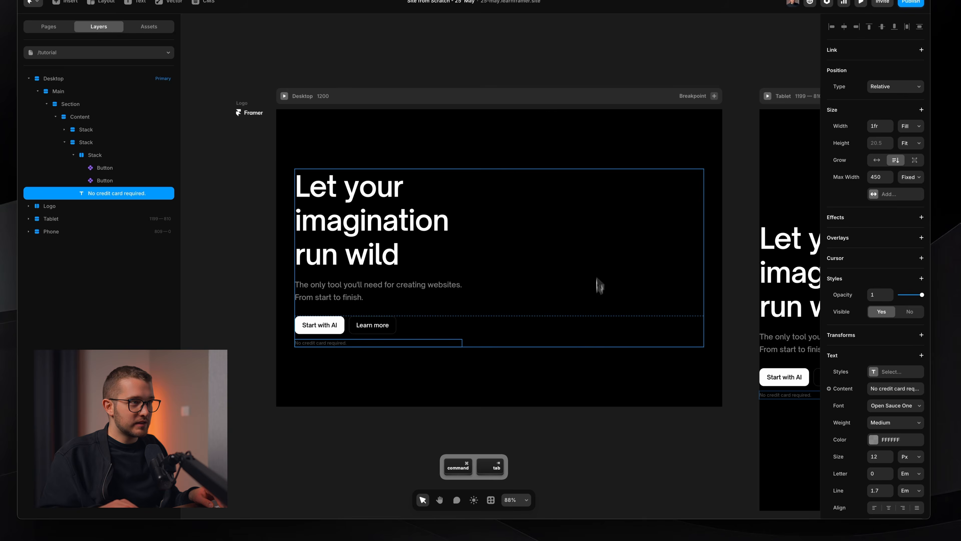
left_click(580, 330)
scroll(579, 330, "left", 2)
scroll(580, 330, "down", 1)
key("f")
left_click_drag(217, 173, 325, 354)
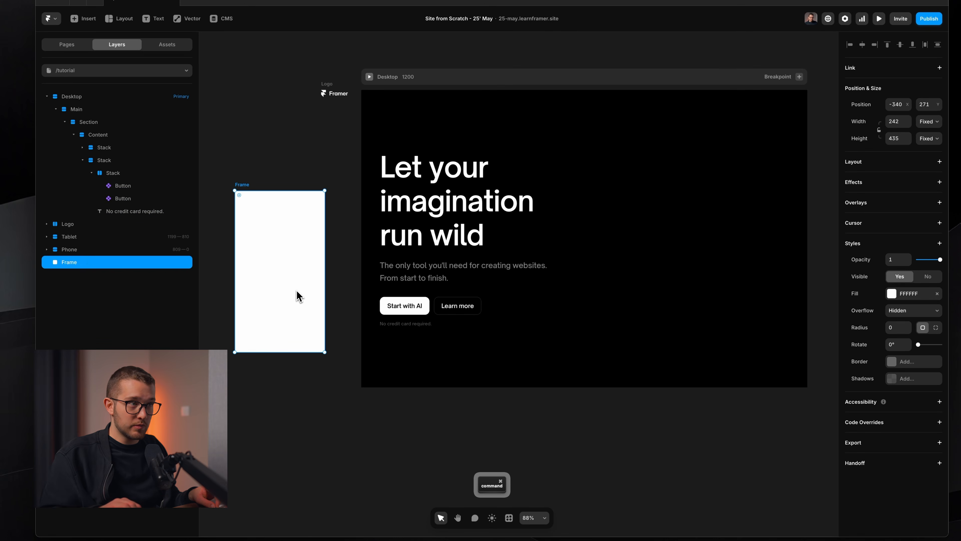
- Move the new white frame from the canvas into the Content stack, after the text and button stacks
key("super+z")
left_click(543, 244, "super")
left_click(82, 148)
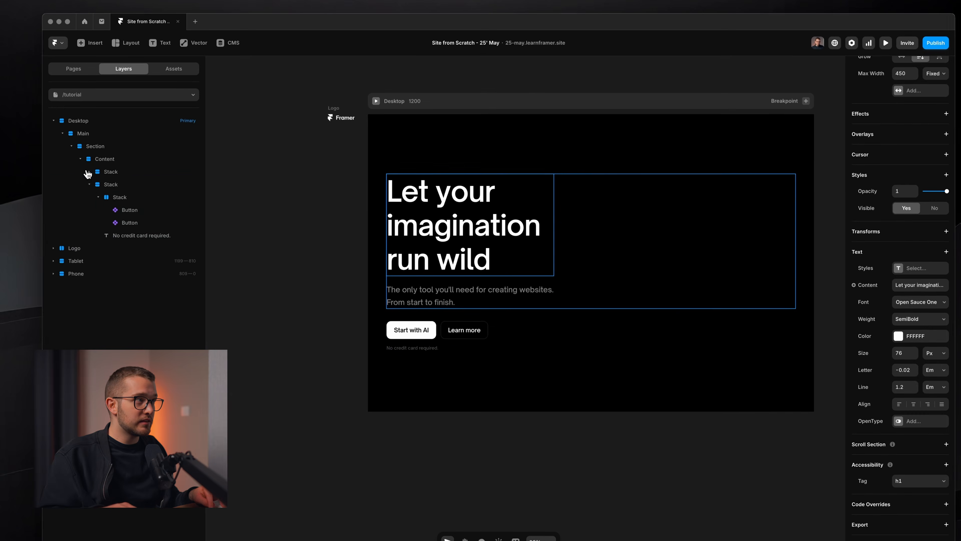
left_click(97, 185)
key("super+v")
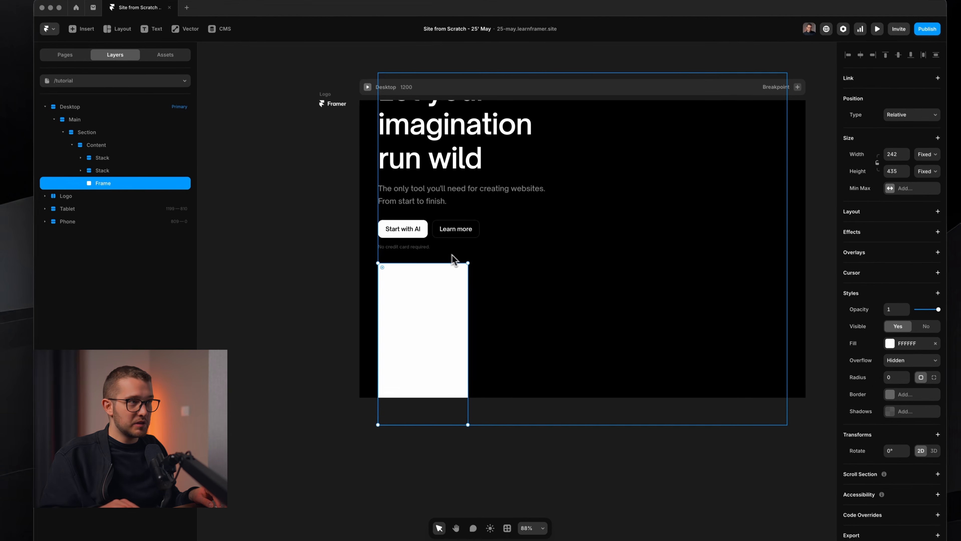
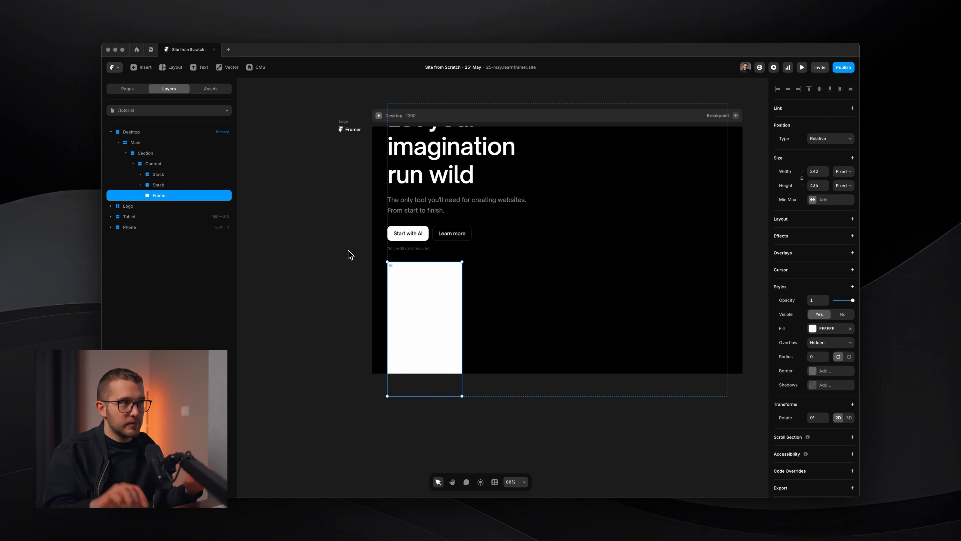
- Wrap the text stack and the button stack inside Content together in a new stack, leaving the frame outside it
left_click(166, 166)
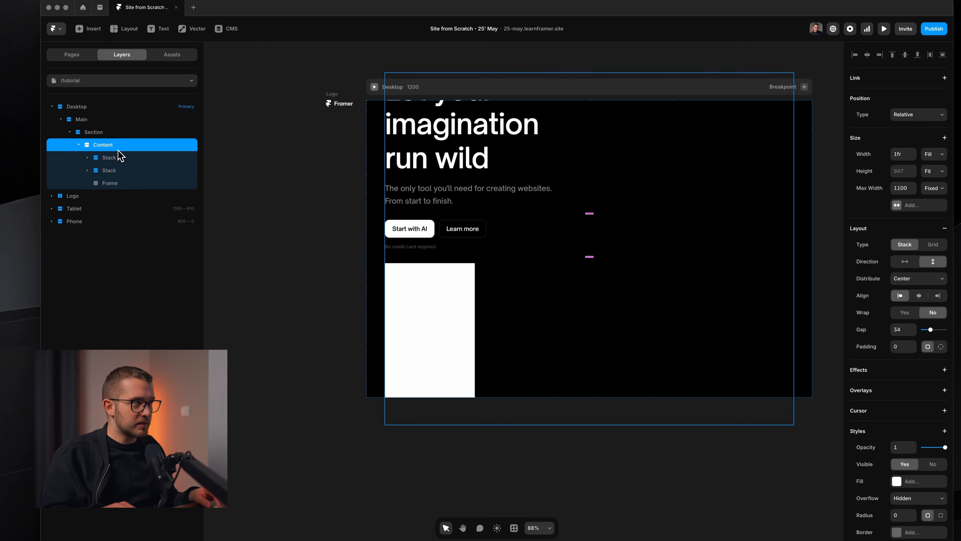
left_click(118, 156)
left_click(116, 170)
left_click(118, 183)
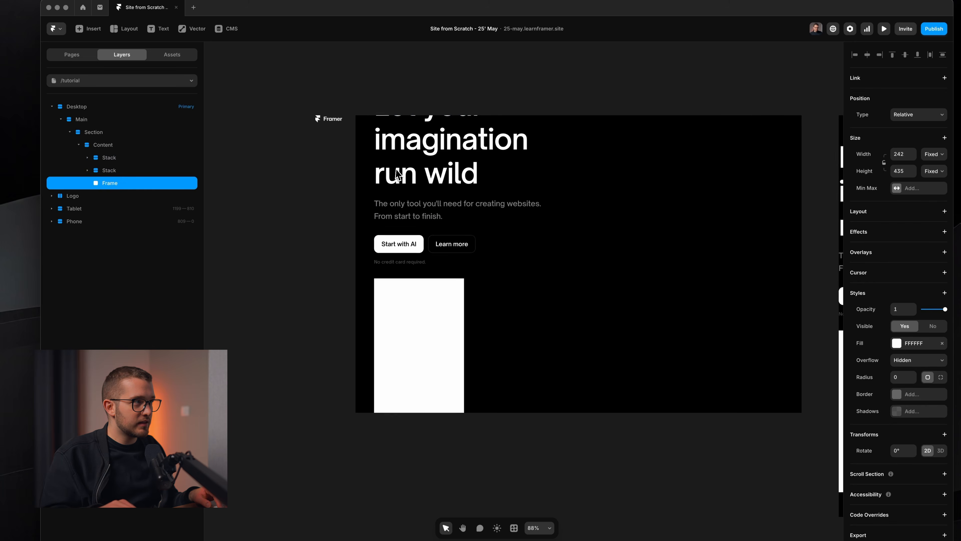
left_click(129, 170)
left_click(132, 162)
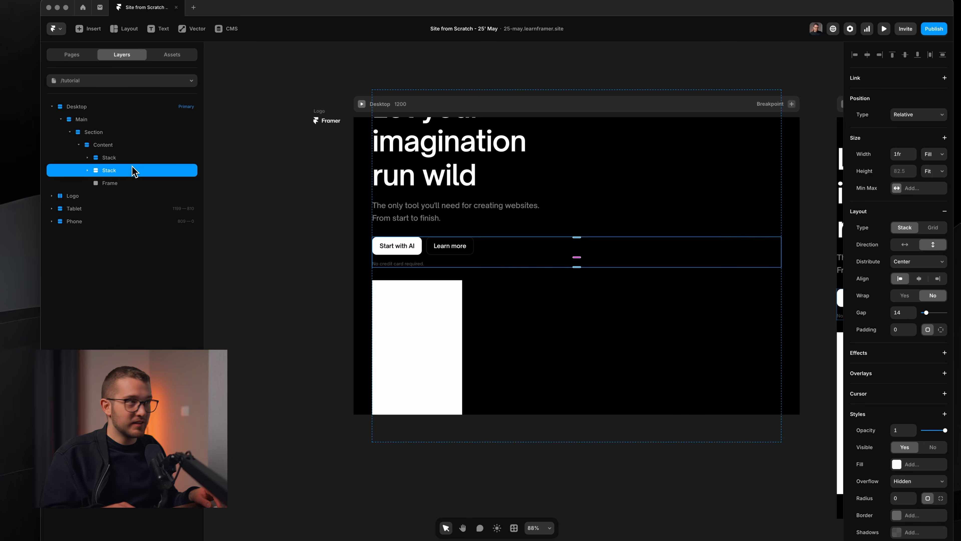
left_click(131, 182)
left_click(132, 170)
left_click(132, 159, "shift")
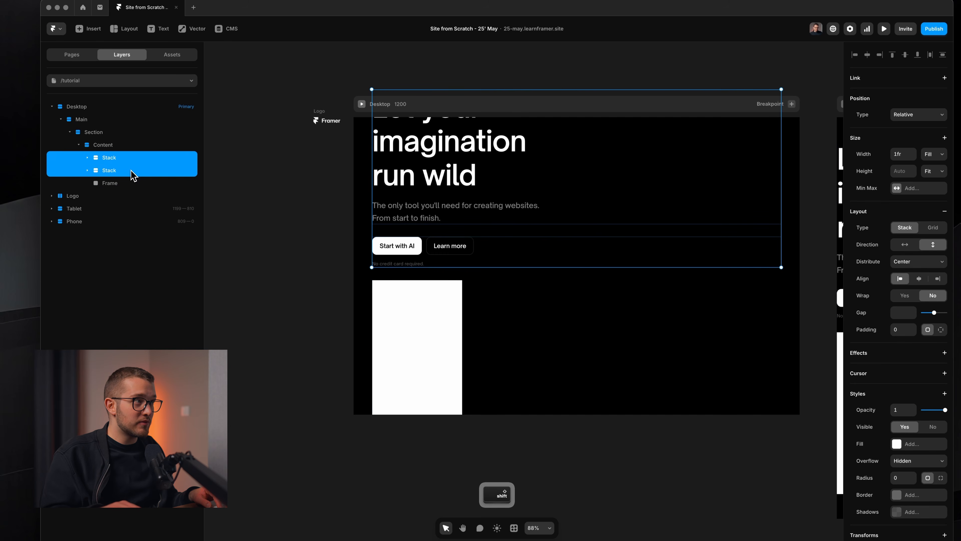
right_click(133, 175)
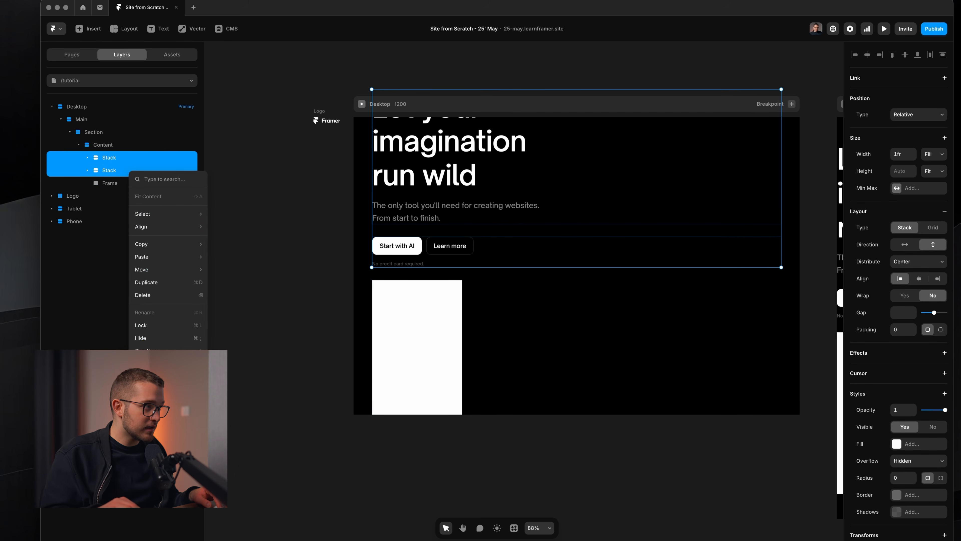
left_click(160, 381)
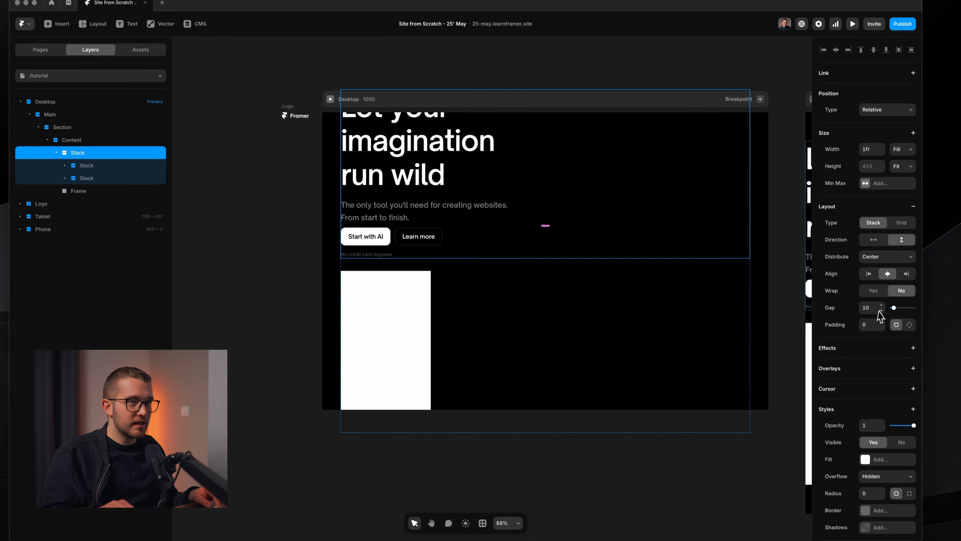
- Set the new wrapper stack's gap to 34 and rename the layer as Left
left_click(902, 314)
key("Return")
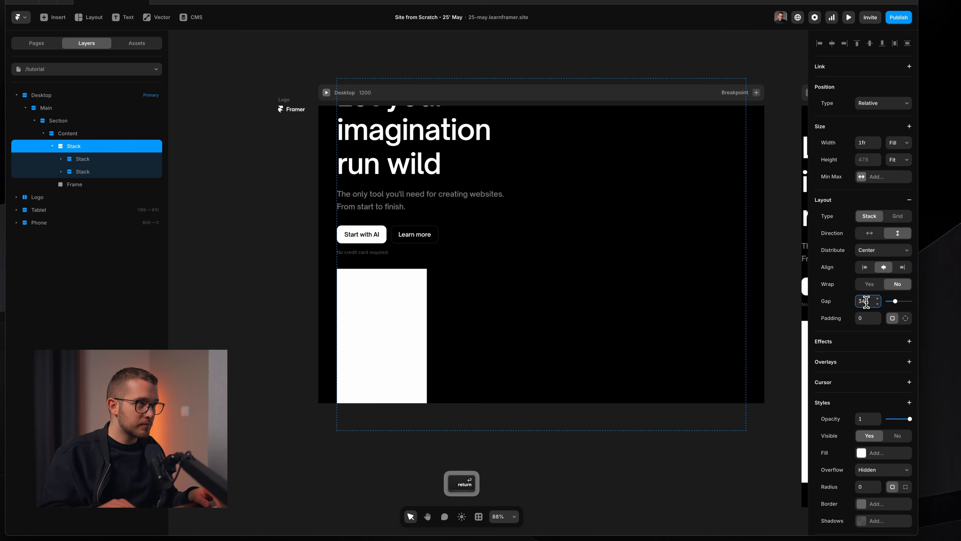
double_click(82, 148)
type("Left")
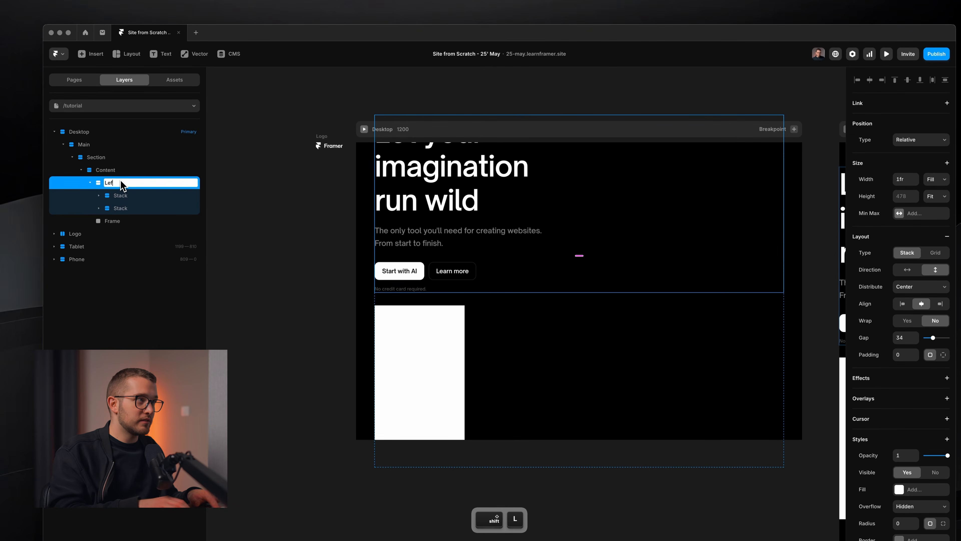
key("Return")
- Switch the Content stack to horizontal direction so the Left stack and the white frame sit side by side
left_click(119, 172)
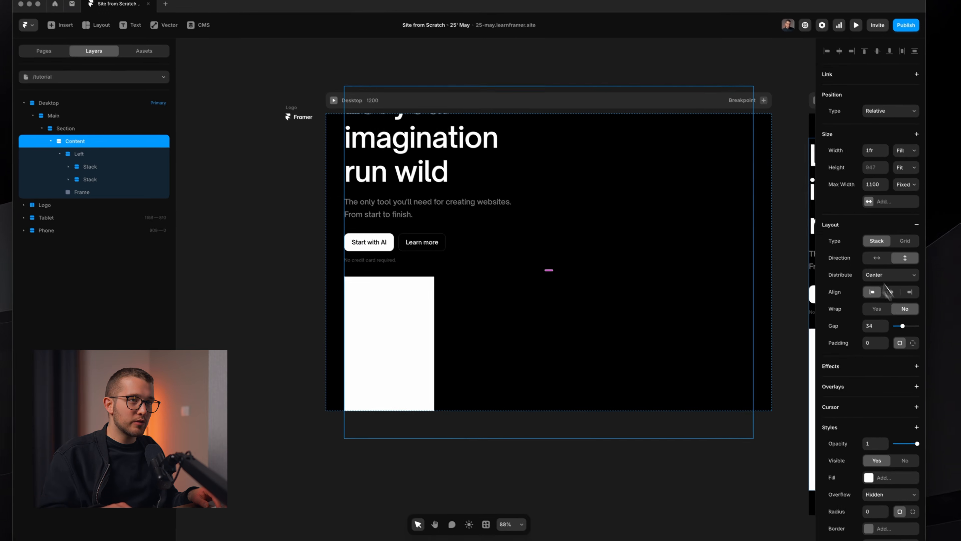
left_click(907, 287)
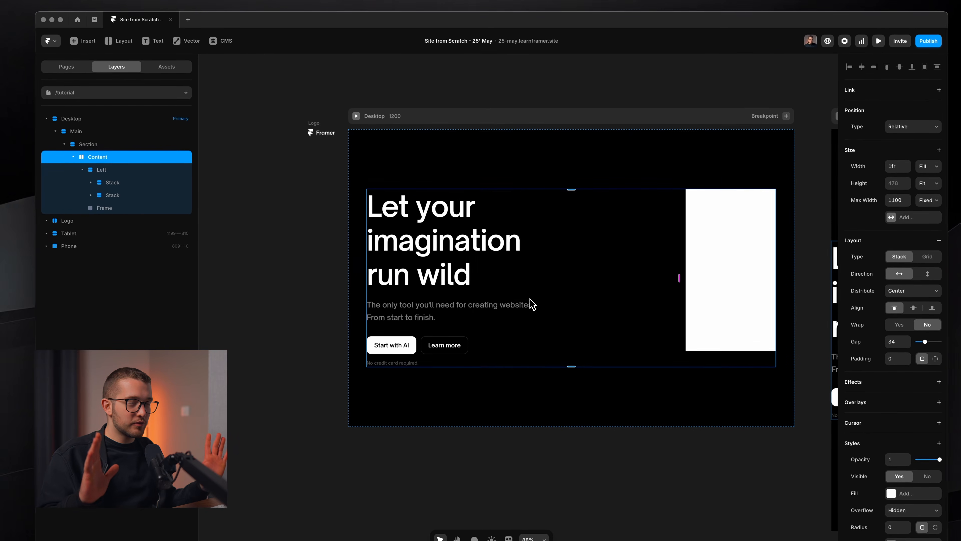
left_click(110, 170)
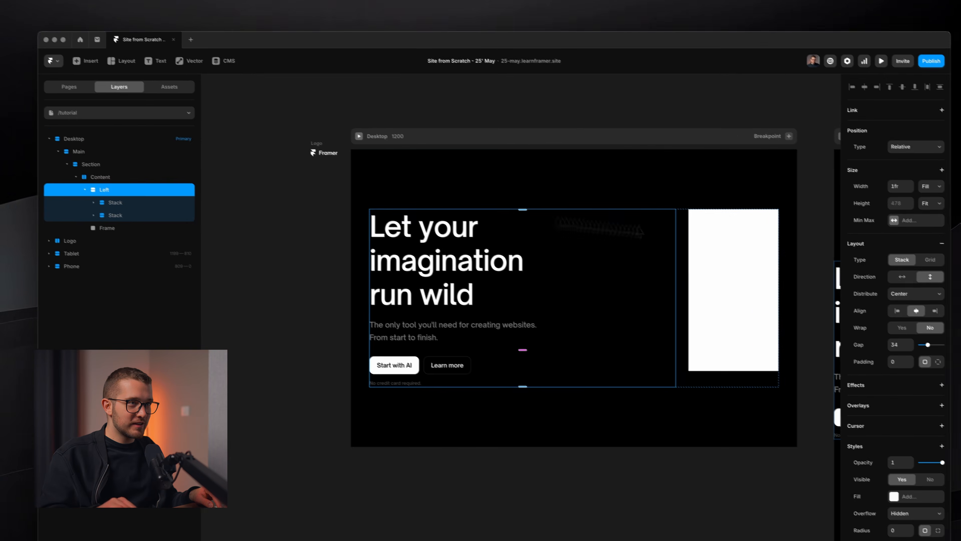
- Rename the white frame in the Content stack as Illustration
left_click(726, 264, "super")
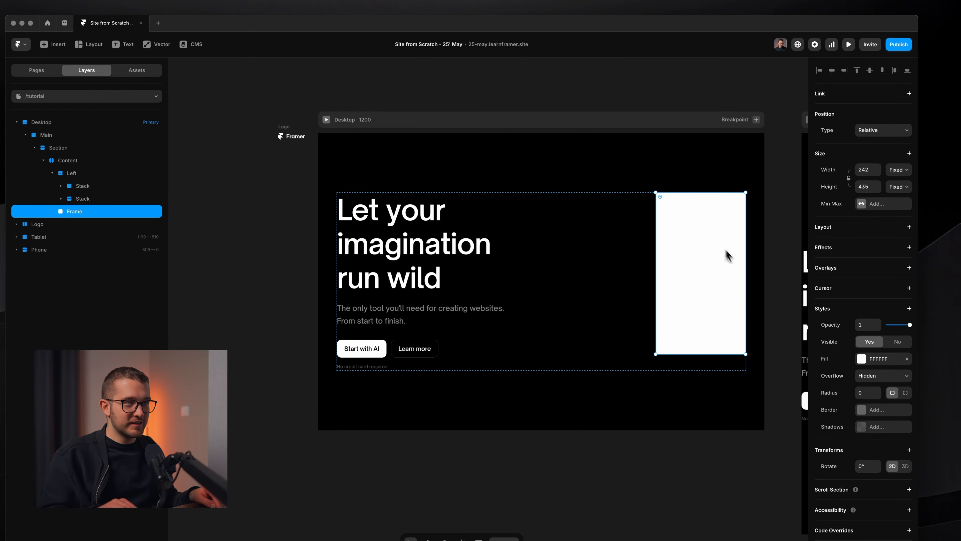
key("super+r")
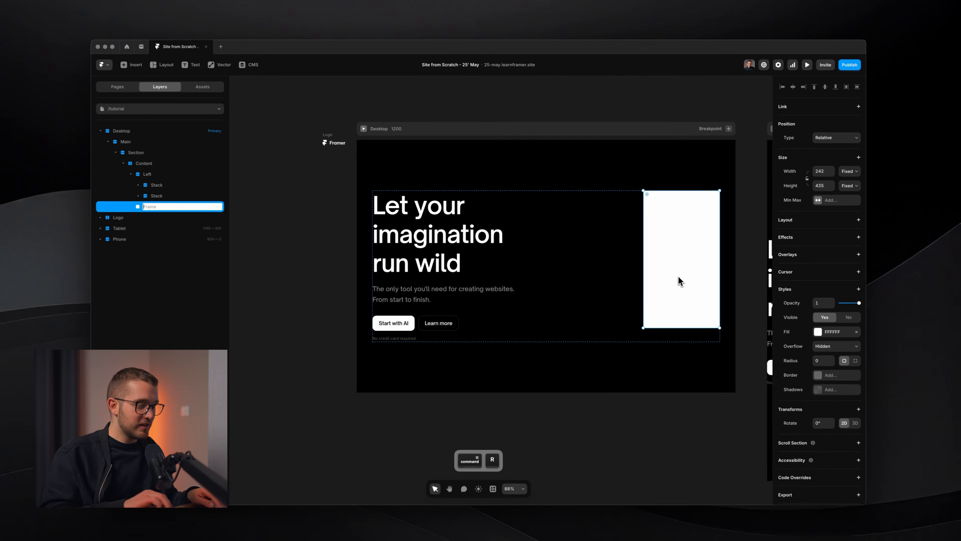
type("Illustration")
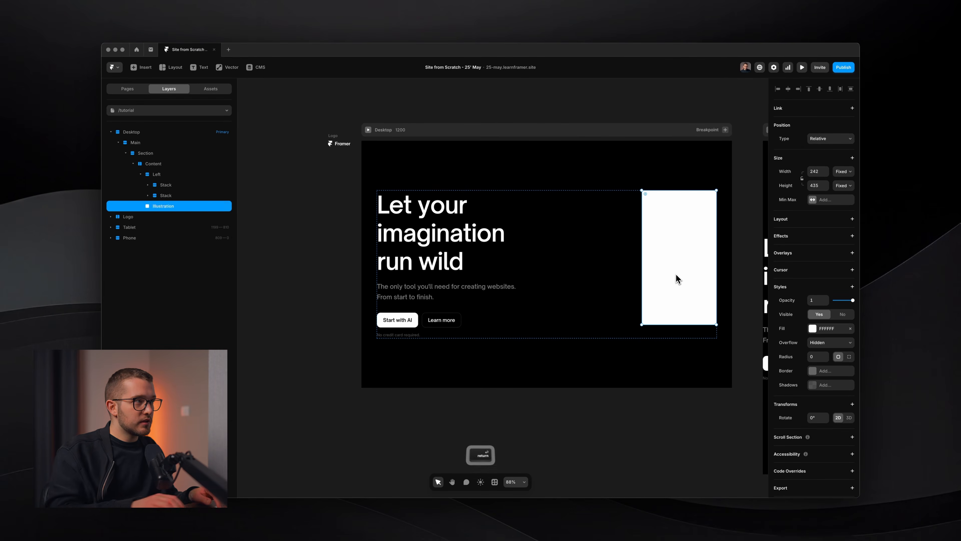
- Change the Illustration frame's fill to black (000000) and set its width to Fill
left_click(824, 329)
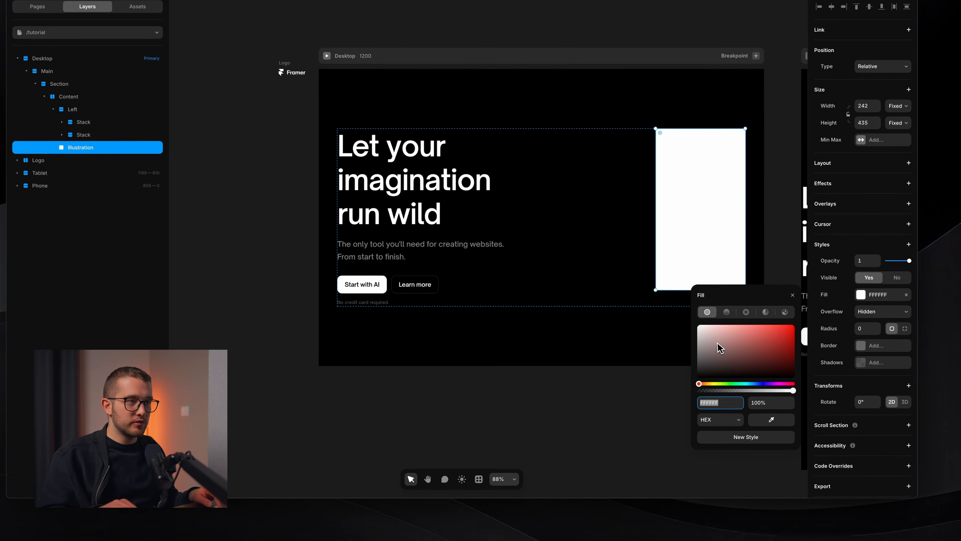
left_click_drag(694, 372, 594, 449)
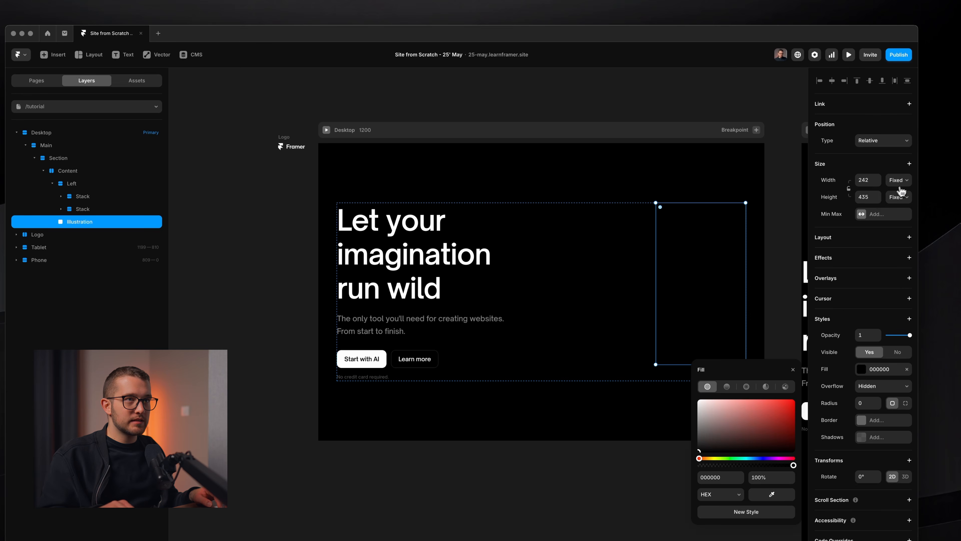
left_click(901, 184)
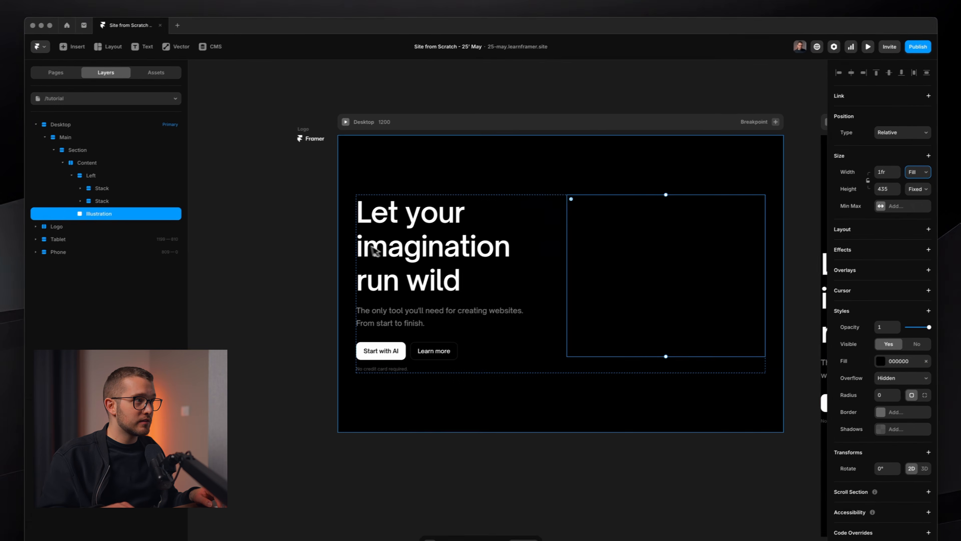
- Set the Content stack's gap between the Left stack and the Illustration frame to 24
left_click(113, 185)
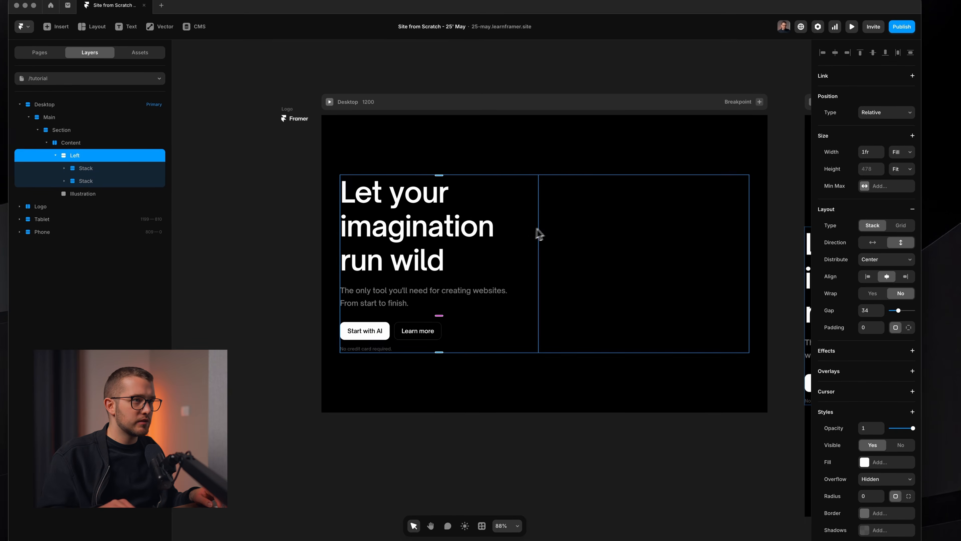
left_click(552, 246)
left_click(866, 328)
type("24")
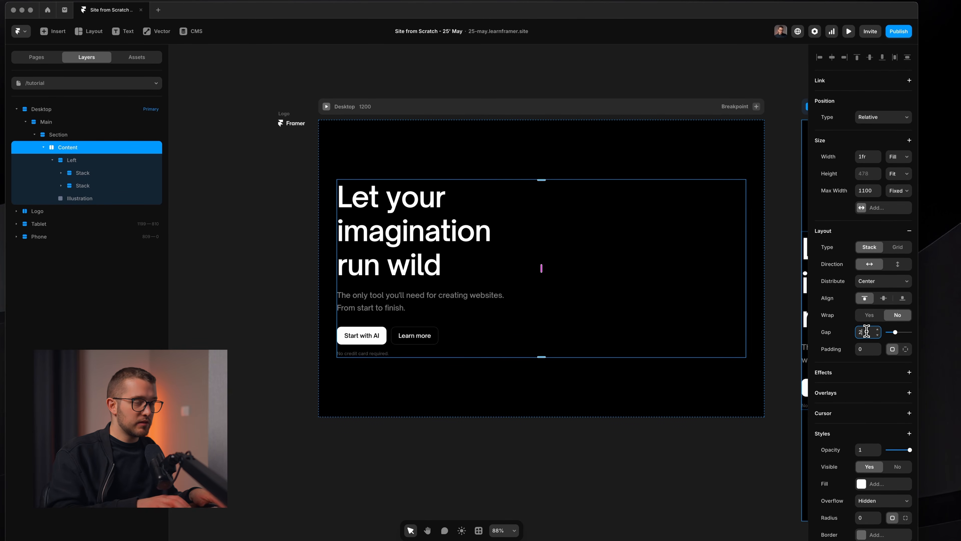
key("Return")
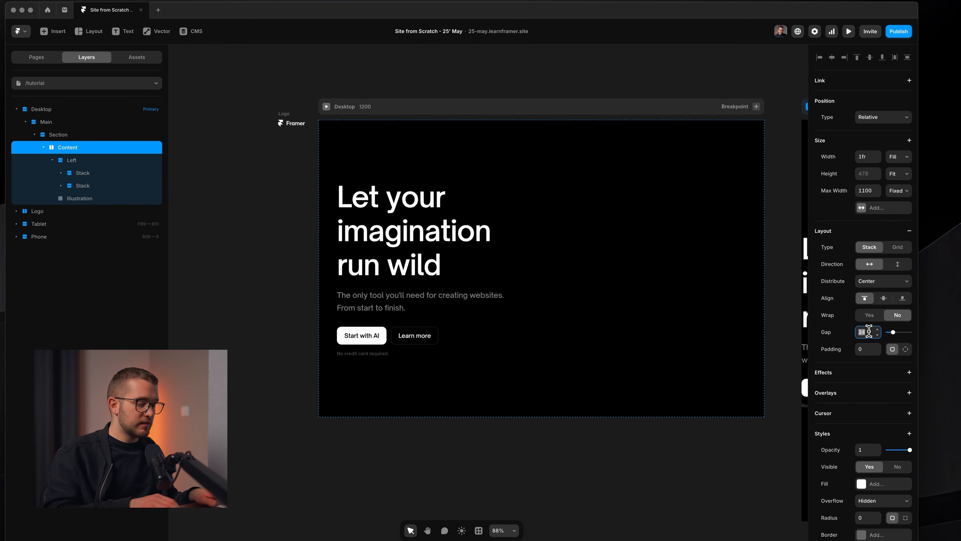
- Switch the Illustration frame's height to Fixed and stretch the frame to a height of about 635
left_click(642, 281, "super")
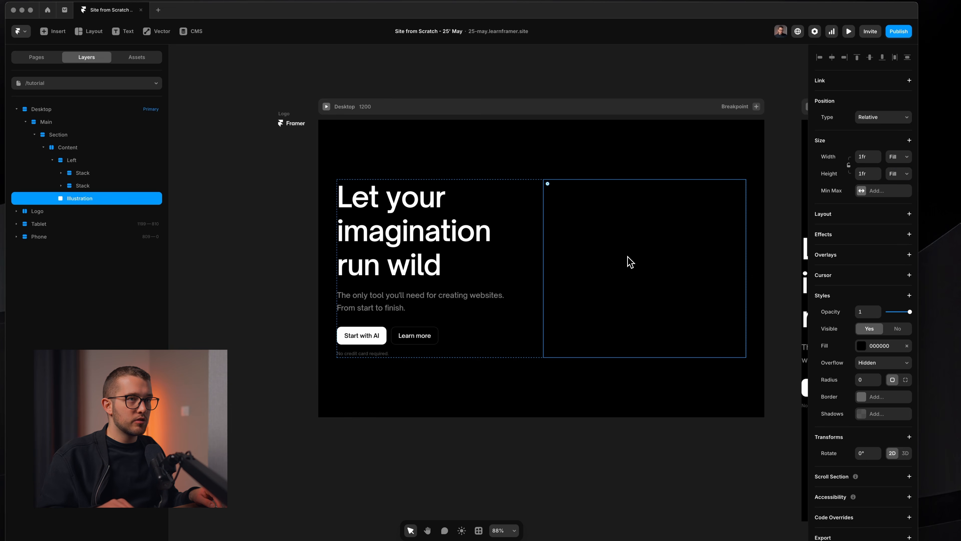
left_click(899, 157)
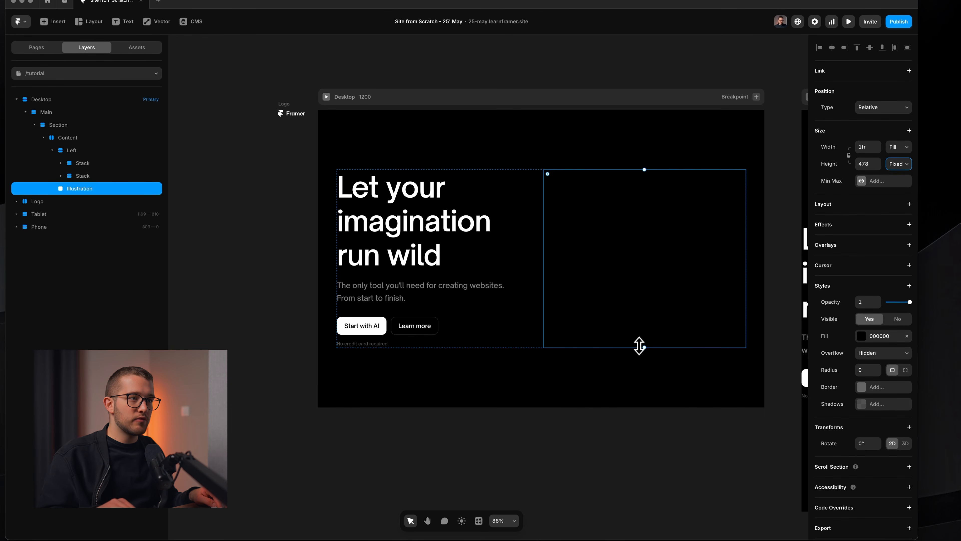
left_click_drag(640, 345, 635, 365)
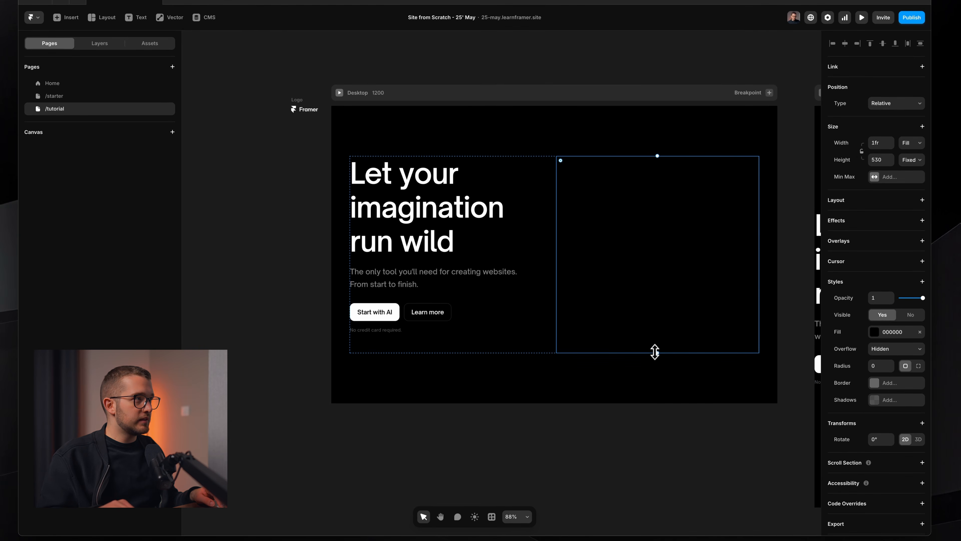
left_click_drag(654, 352, 669, 393)
- Mark out the heading, paragraph and buttons with a screen-capture selection to judge their vertical placement, and cancel it
key("shift+super+4")
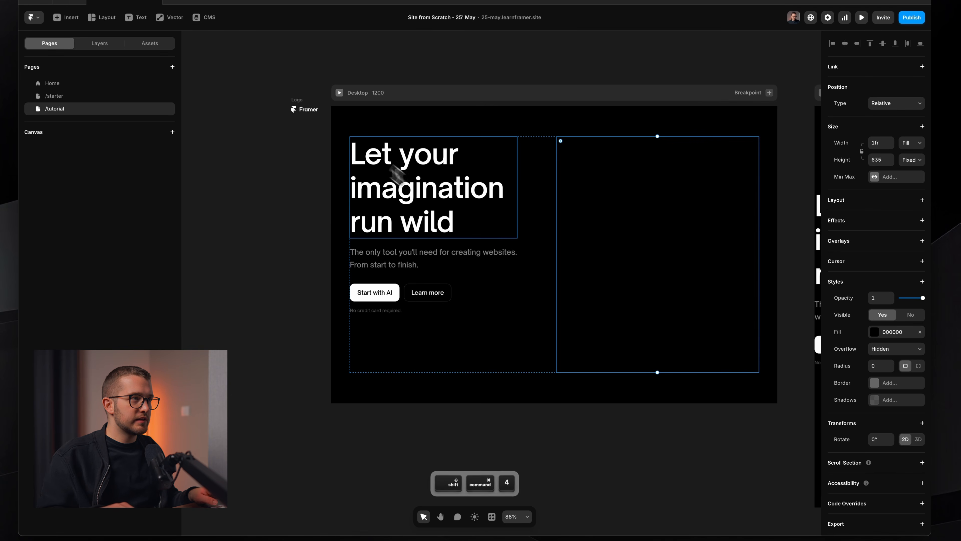
left_click_drag(350, 140, 535, 305)
key("Escape")
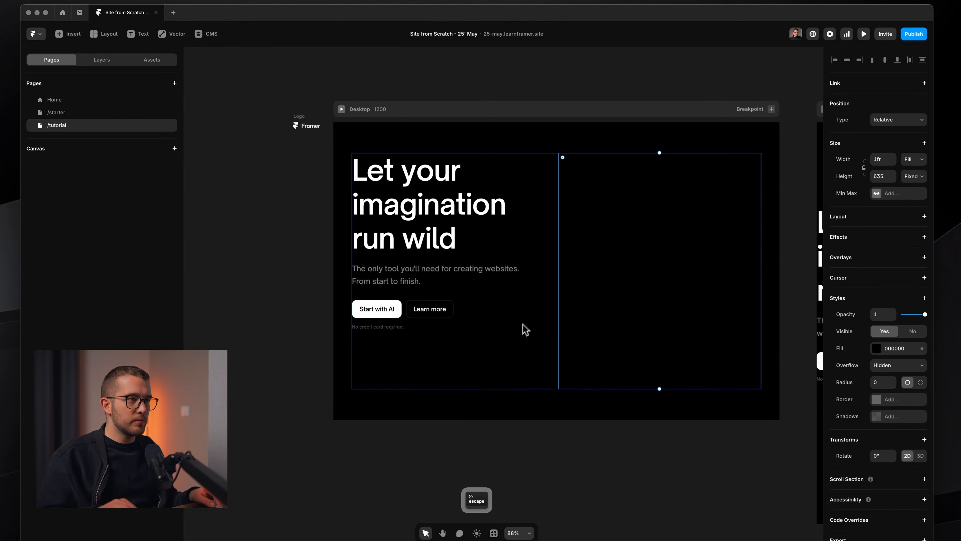
- Align the Content stack's items to the vertical center and inspect the text stack and Illustration frame
left_click(508, 353)
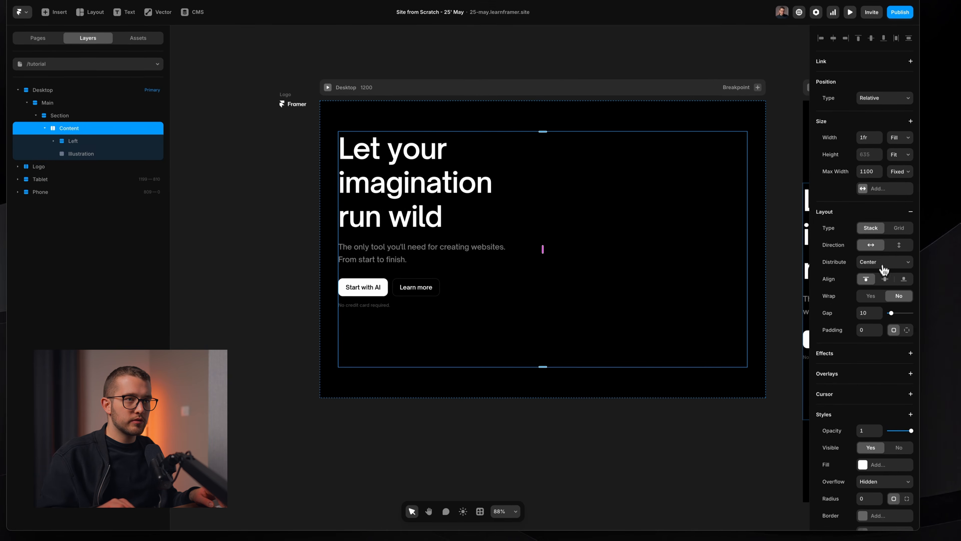
left_click(899, 301)
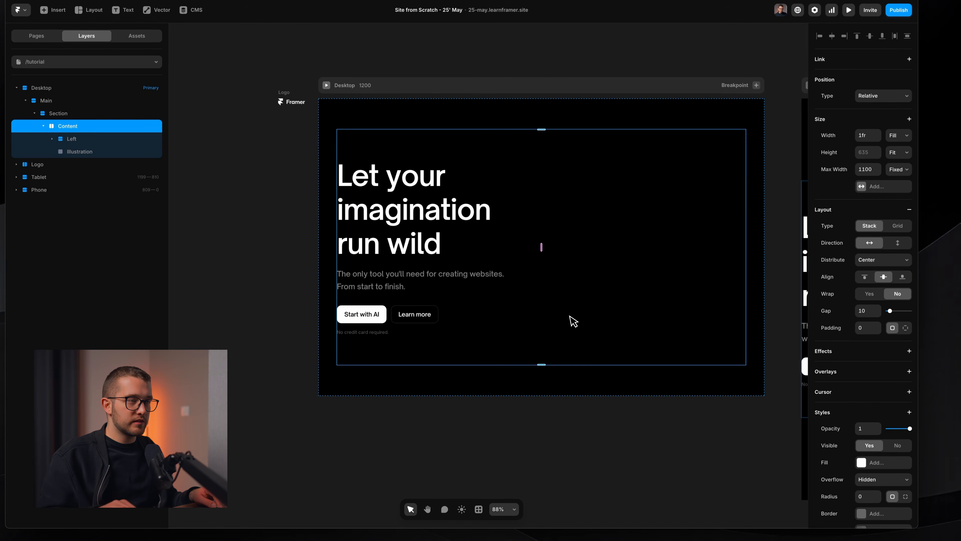
left_click(586, 275, "super")
left_click(530, 275, "super")
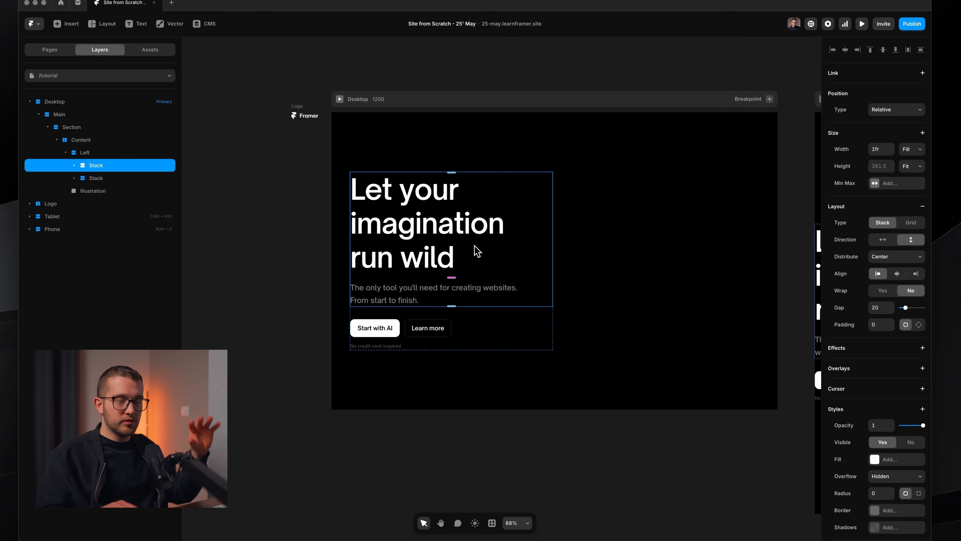
left_click(550, 362, "super")
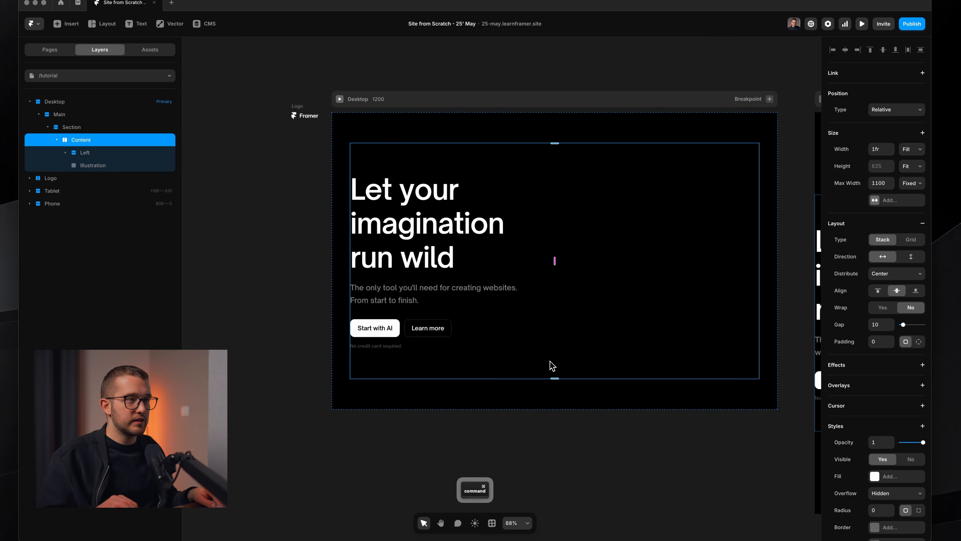
left_click(639, 321, "super")
- Draw a perfectly round oval about 486 by 486 on the empty canvas beside the Desktop breakpoint and adjust its position
scroll(639, 321, "right", 1)
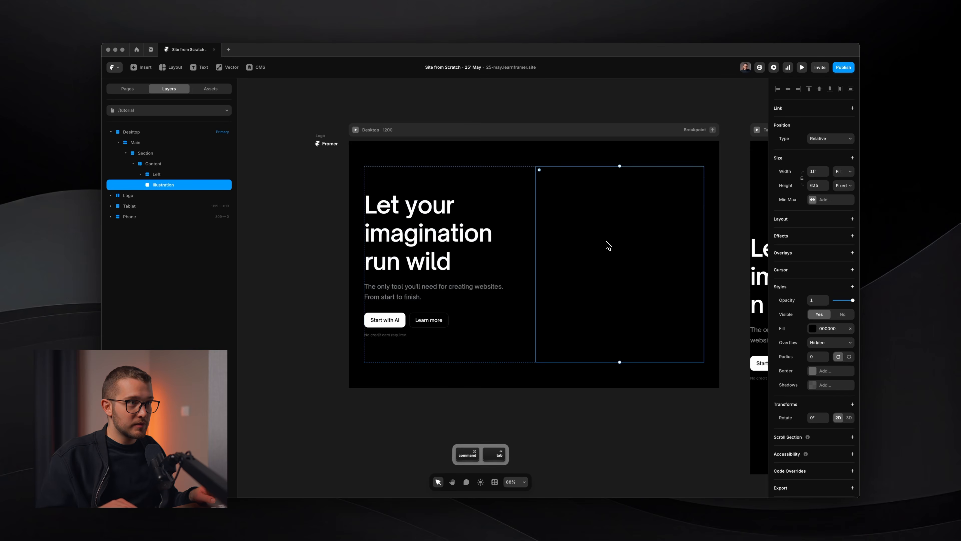
scroll(608, 245, "left", 5)
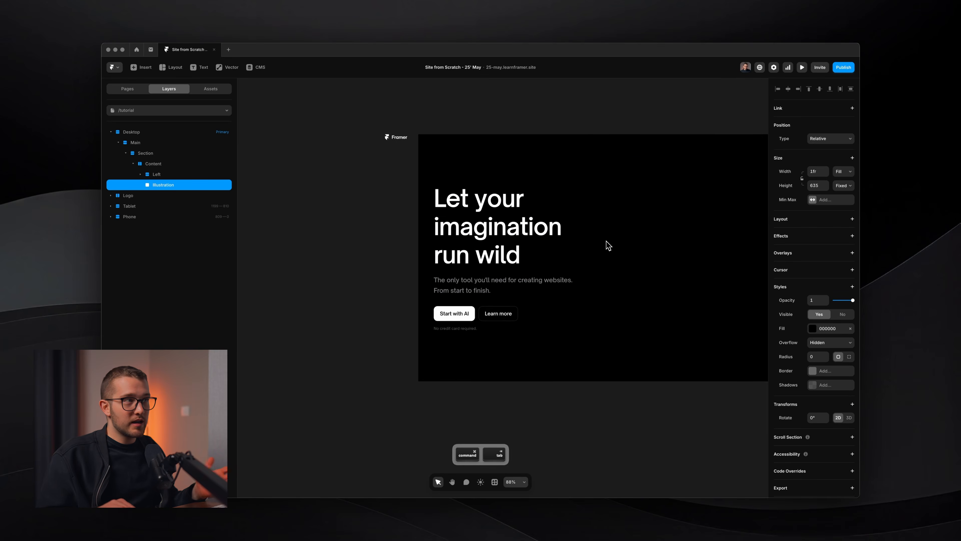
left_click(232, 69)
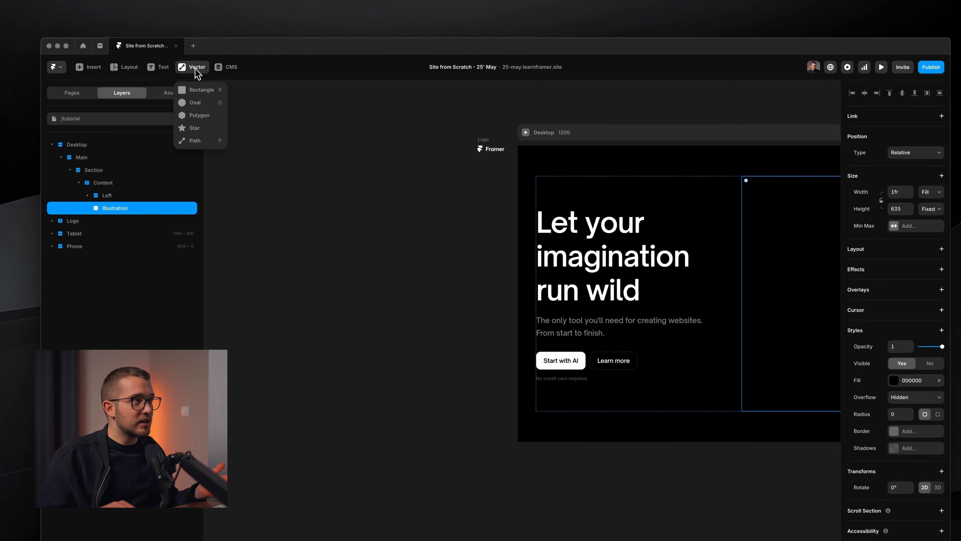
left_click(235, 98)
left_click_drag(320, 238, 505, 427)
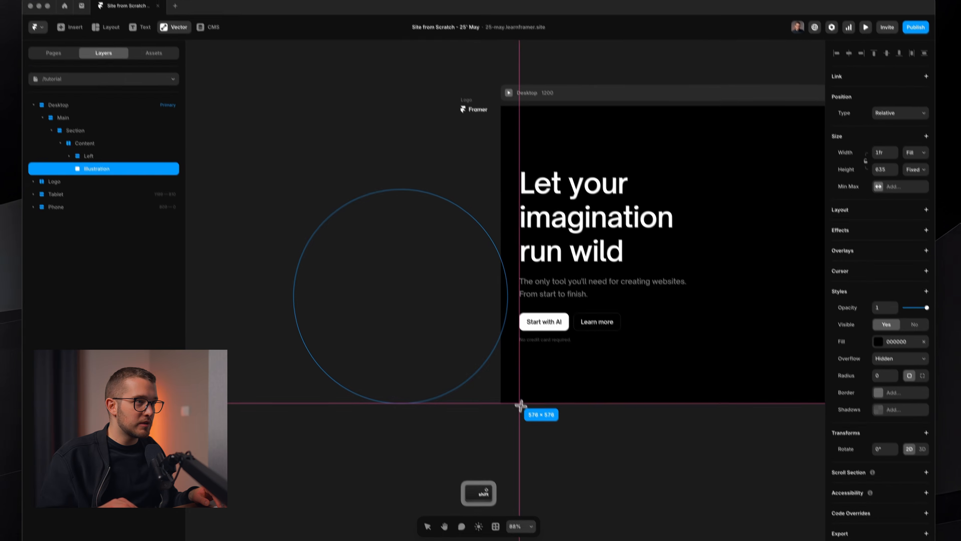
left_click_drag(479, 367, 465, 352)
scroll(467, 352, "left", 2)
left_click_drag(477, 267, 444, 270)
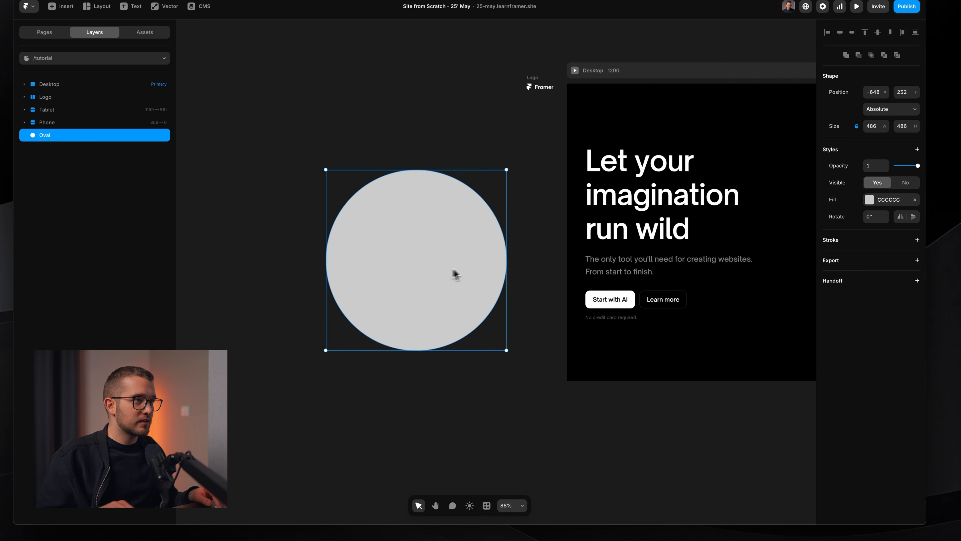
- Remove the oval's fill and add a stroke in the color 00D0FF
left_click(915, 200)
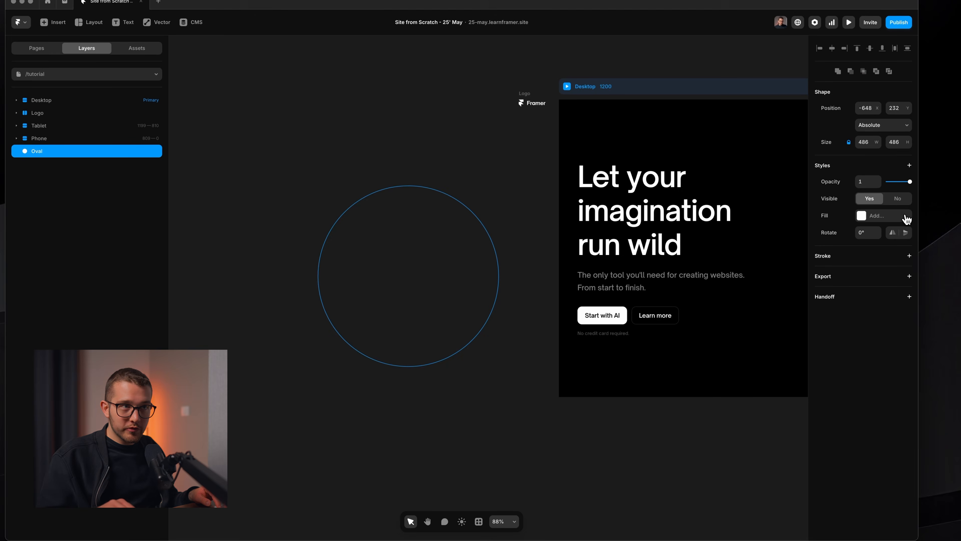
scroll(507, 350, "up", 5)
scroll(508, 350, "left", 3)
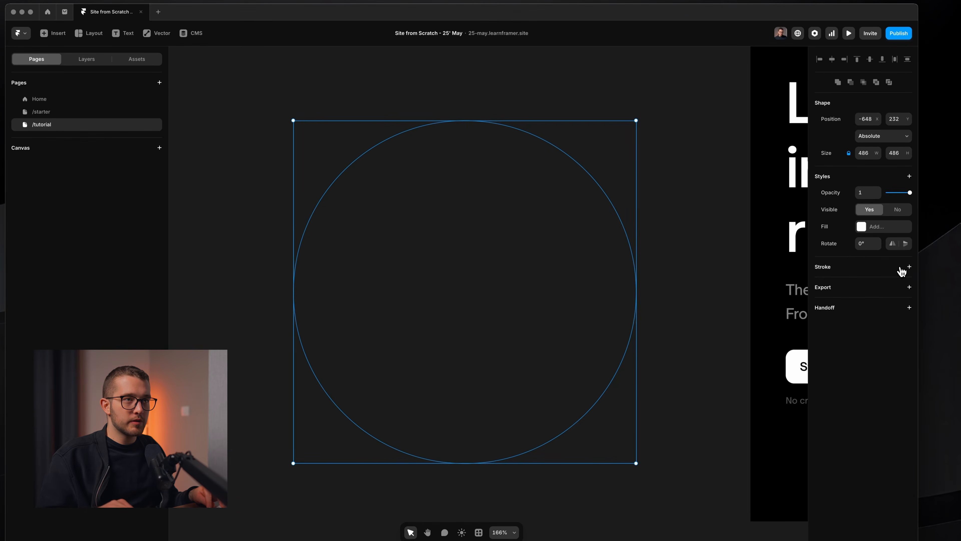
left_click(909, 267)
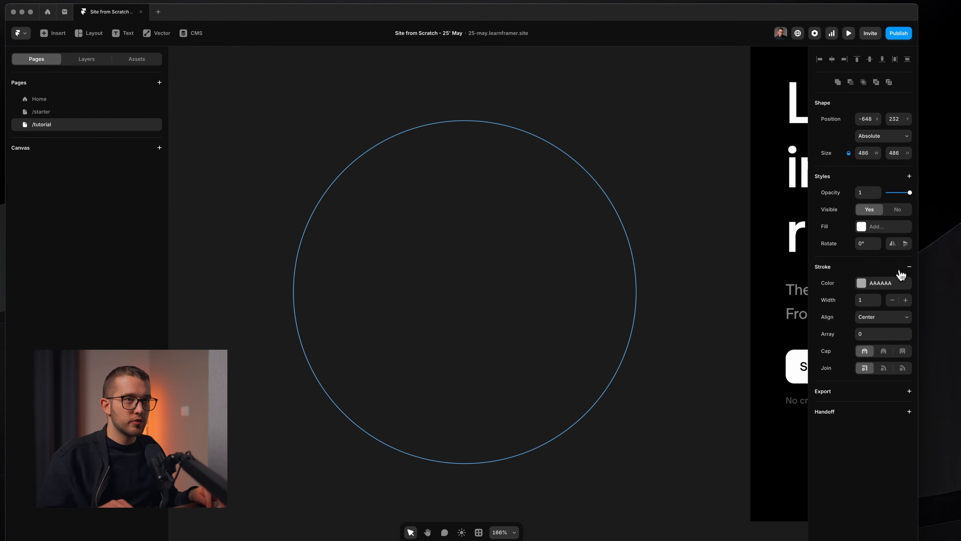
left_click(899, 282)
type("00D0FF")
key("Return")
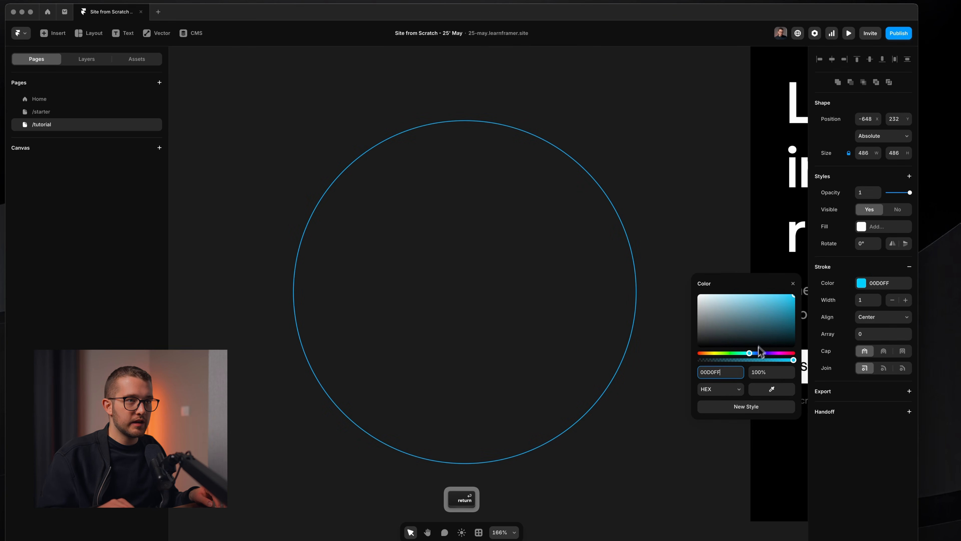
- Set the oval's stroke width to 2 and deselect the shape
left_click(879, 299)
type("2")
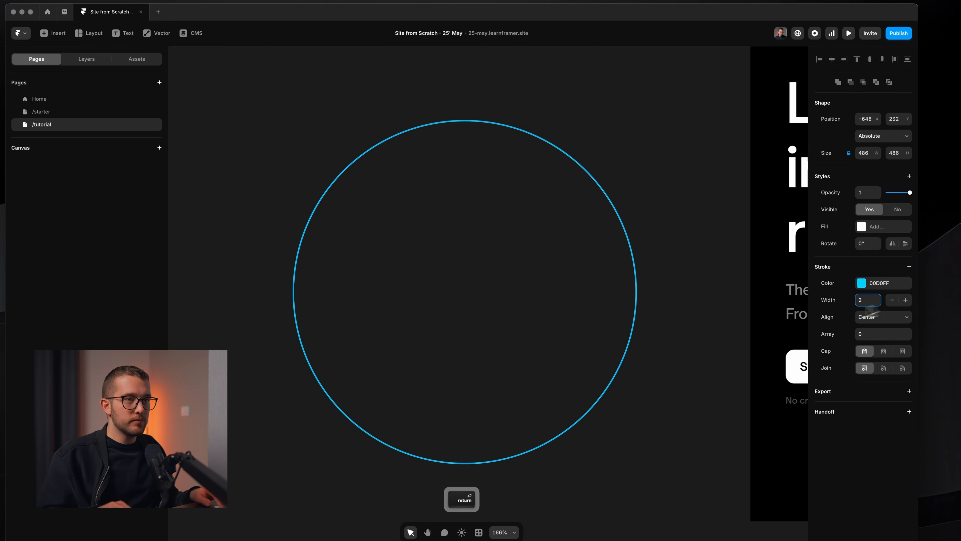
left_click(668, 300)
scroll(578, 156, "down", 1)
scroll(578, 155, "left", 1)
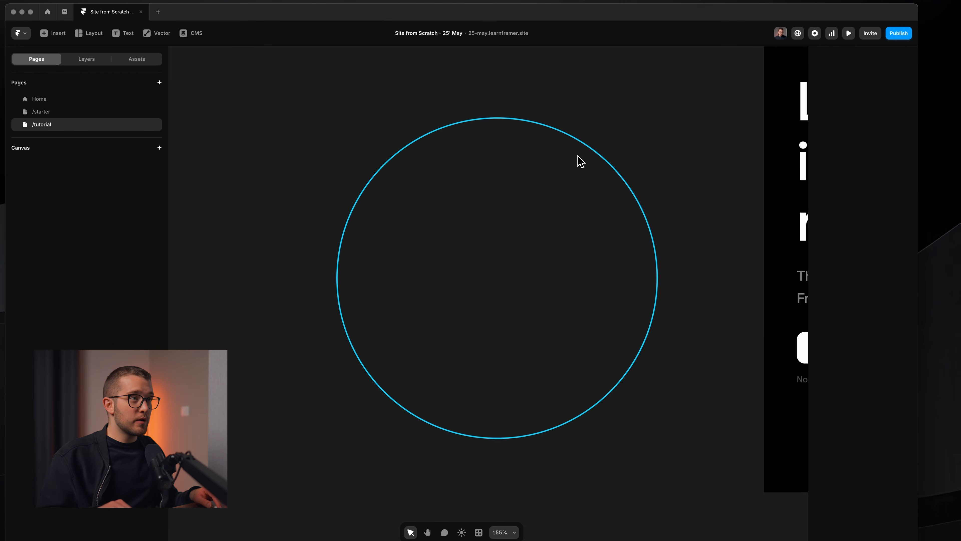
scroll(581, 162, "right", 1)
scroll(581, 162, "up", 1)
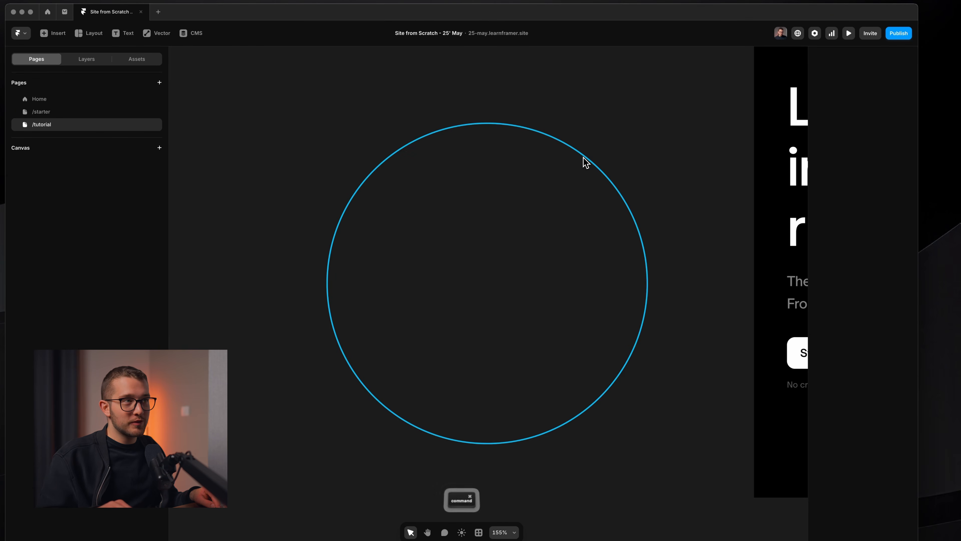
- Duplicate the circle in place, try shrinking the copy proportionally around its center, and undo the resize
left_click(586, 162)
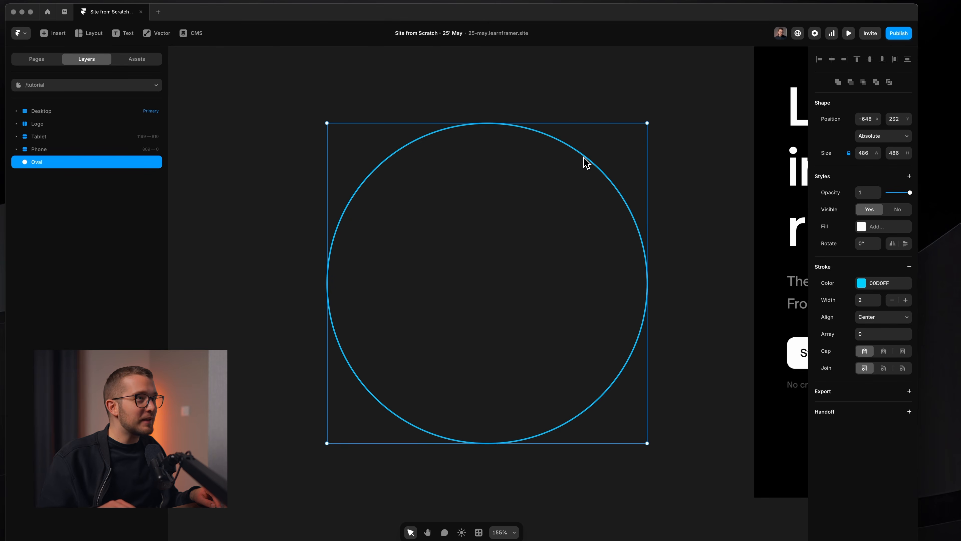
key("super+d")
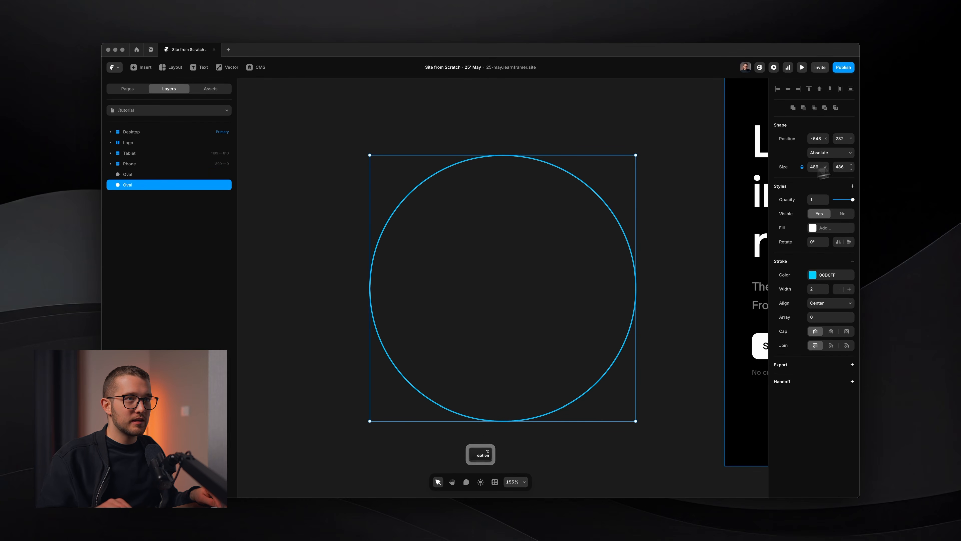
left_click_drag(636, 283, 591, 297)
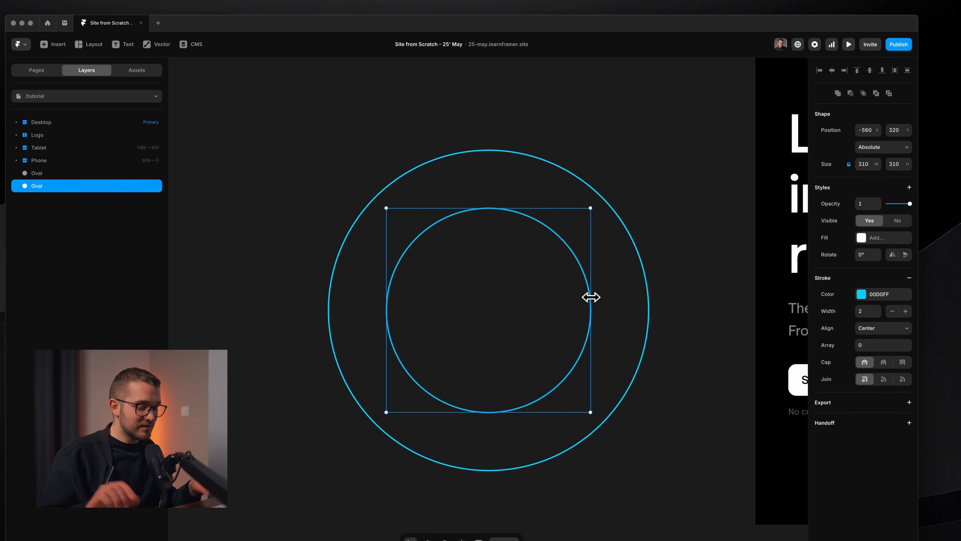
key("super+z")
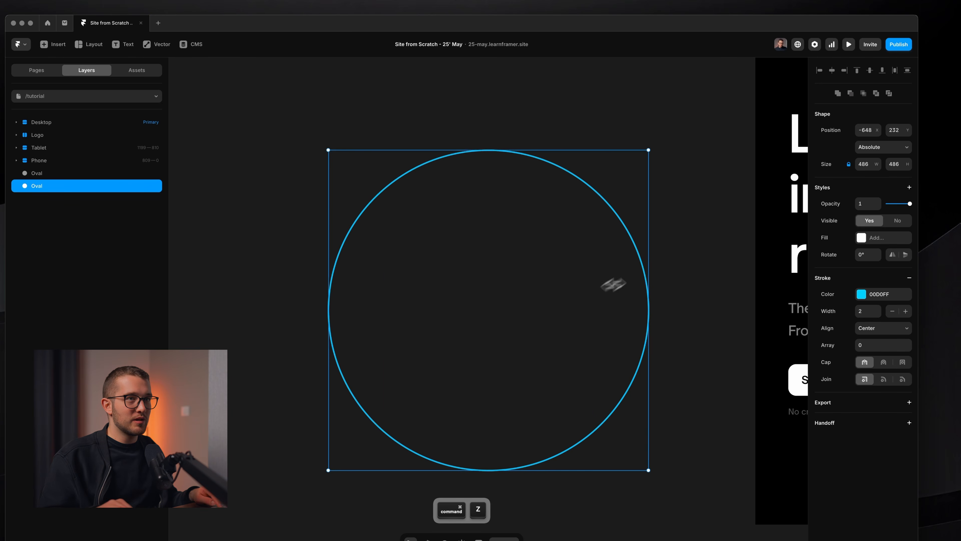
- Unlock the copy's aspect ratio and build three progressively narrower full-height ovals centered in the circle, the narrowest about 154 by 486
left_click(849, 165)
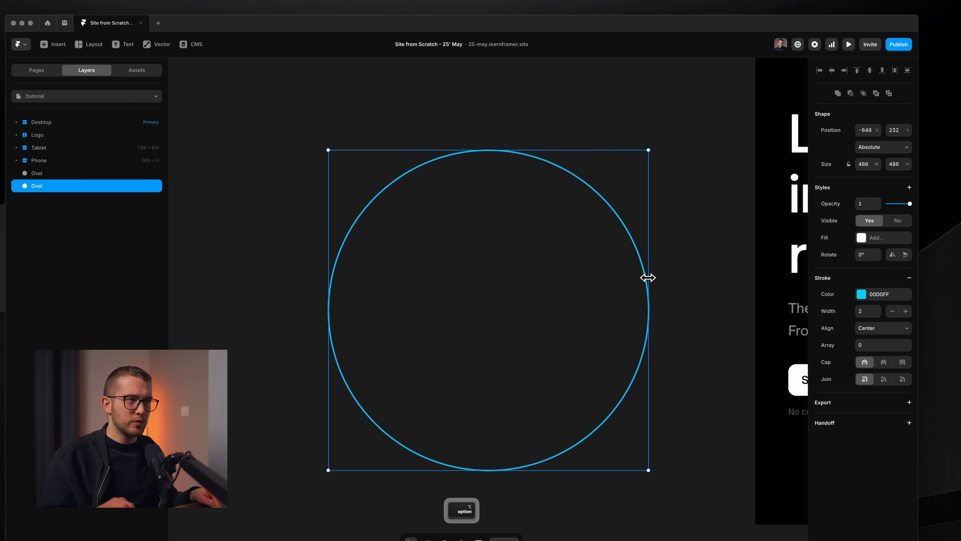
left_click_drag(648, 278, 540, 272)
key("super+d")
key("super+d")
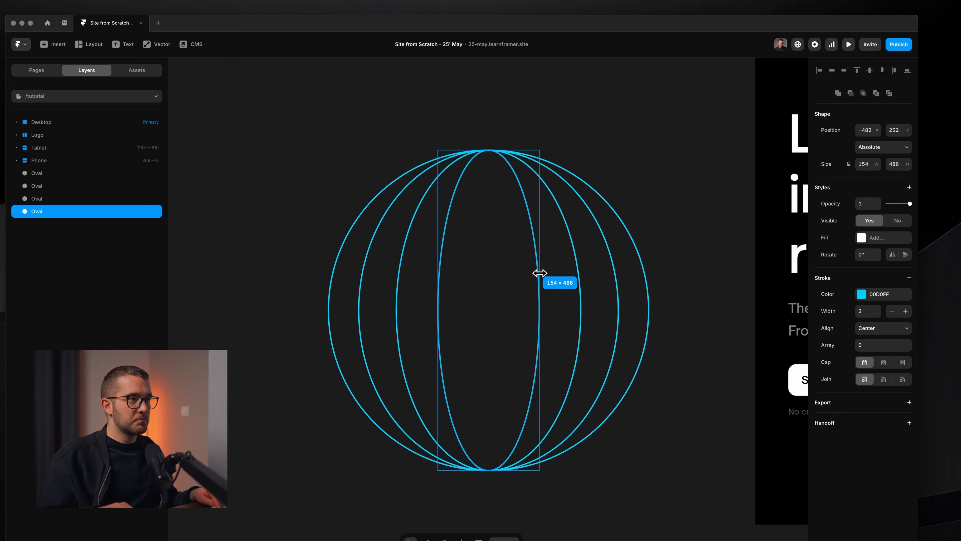
left_click(668, 214)
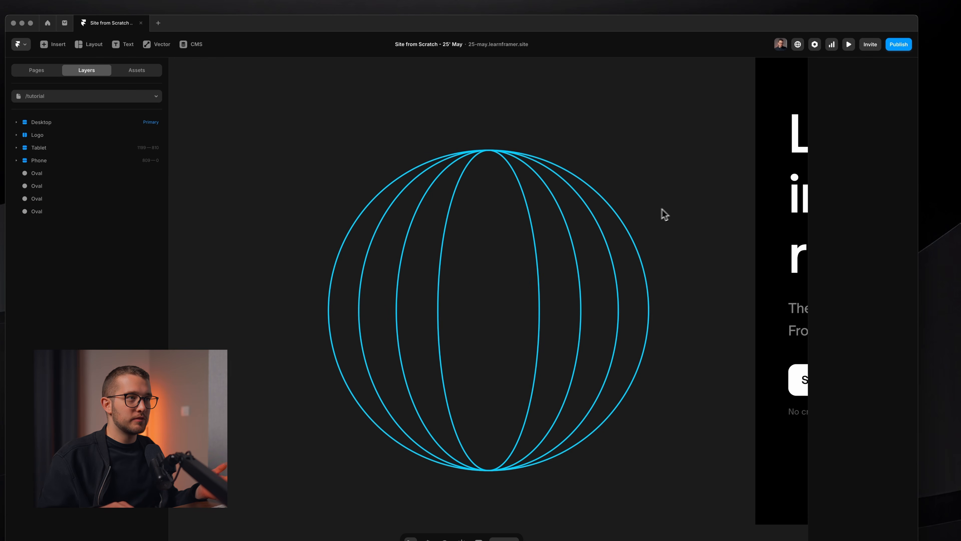
- Duplicate all four ovals in place and rotate the copies by 90° to form a wireframe sphere
left_click(481, 203)
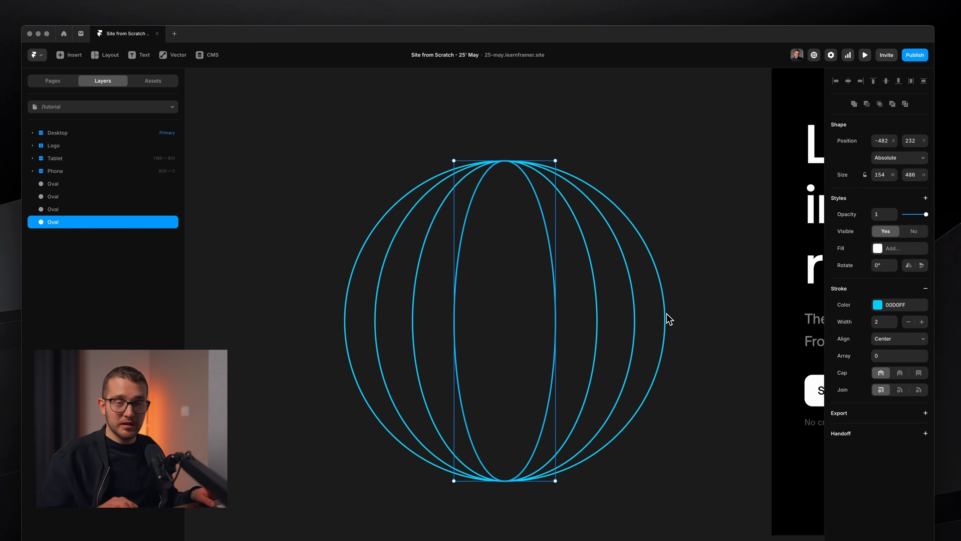
left_click(47, 186, "shift")
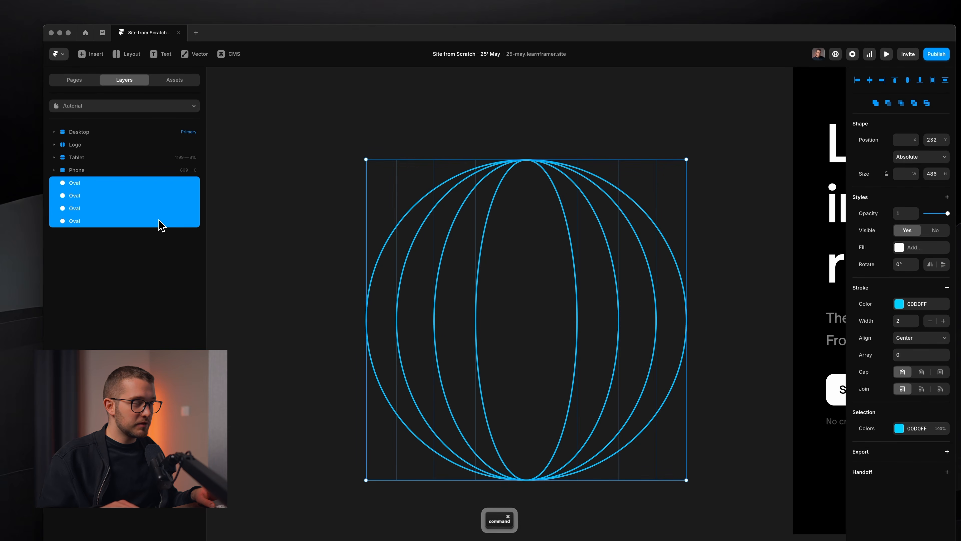
key("super+d")
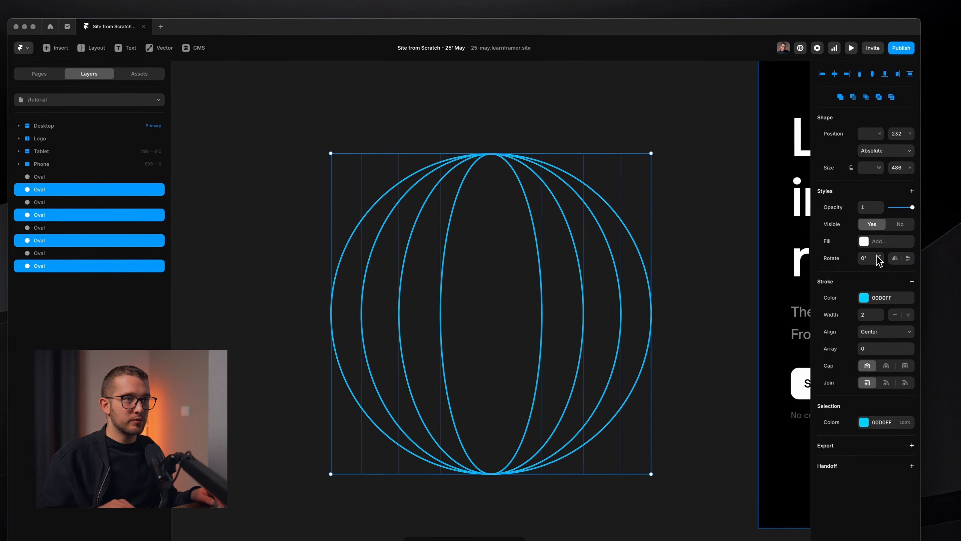
left_click_drag(877, 260, 876, 253)
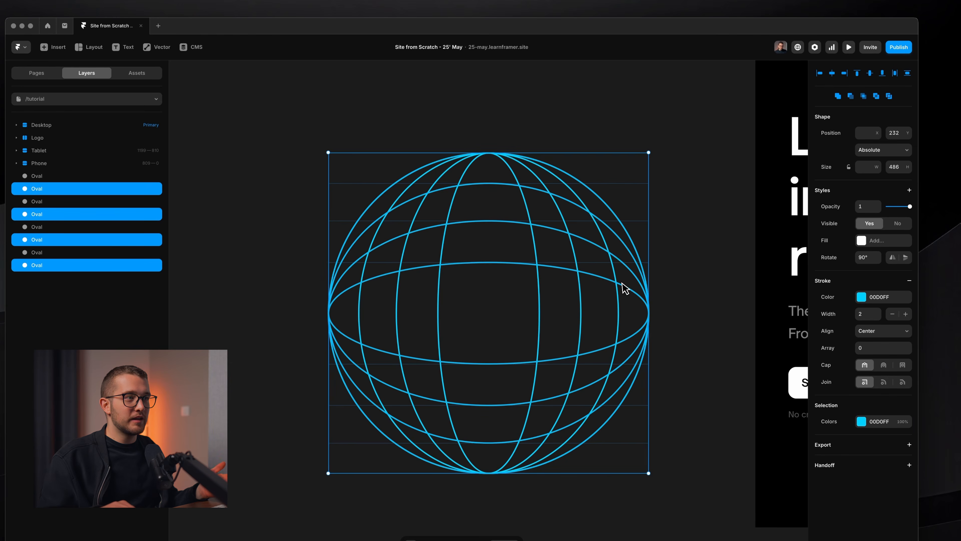
left_click(714, 254)
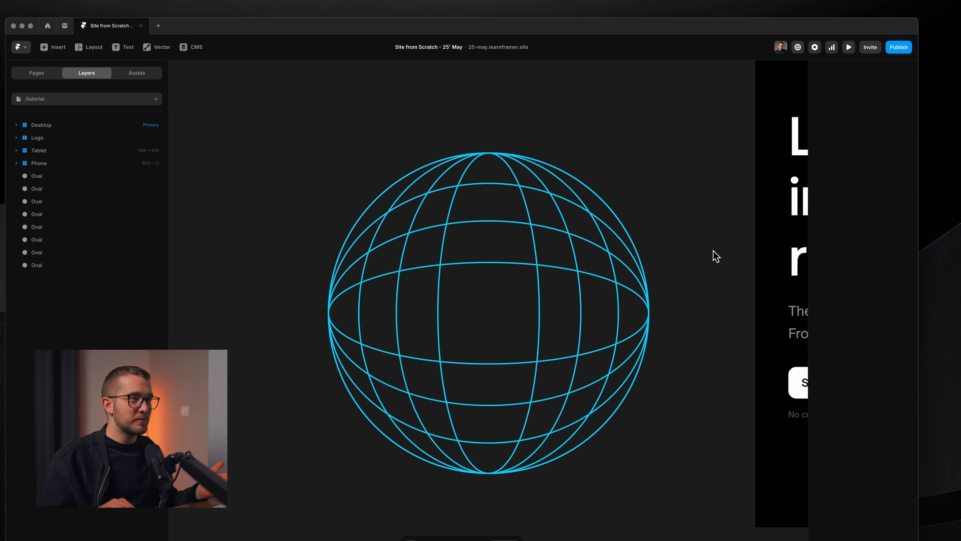
- Select all eight ovals of the sphere and group them
left_click_drag(687, 157, 297, 481)
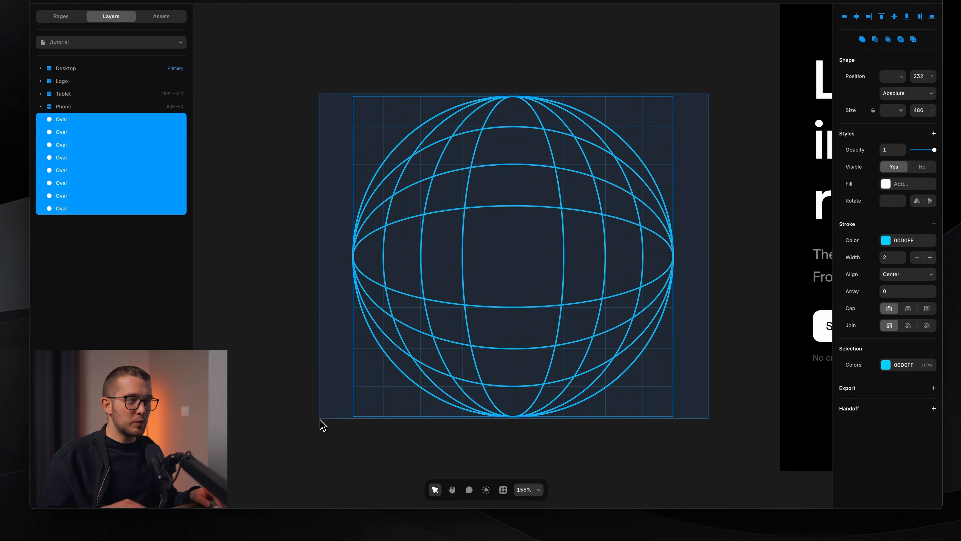
left_click_drag(322, 425, 322, 424)
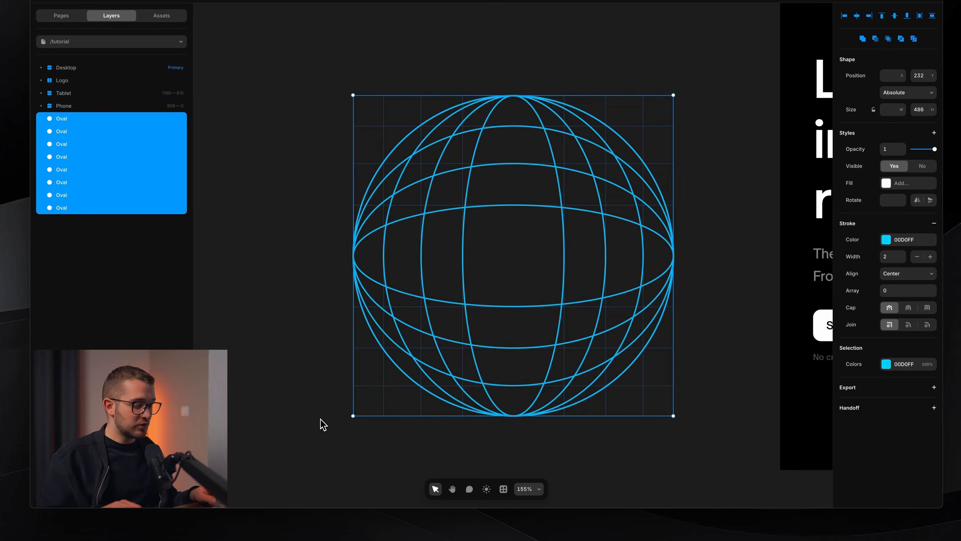
key("super+g")
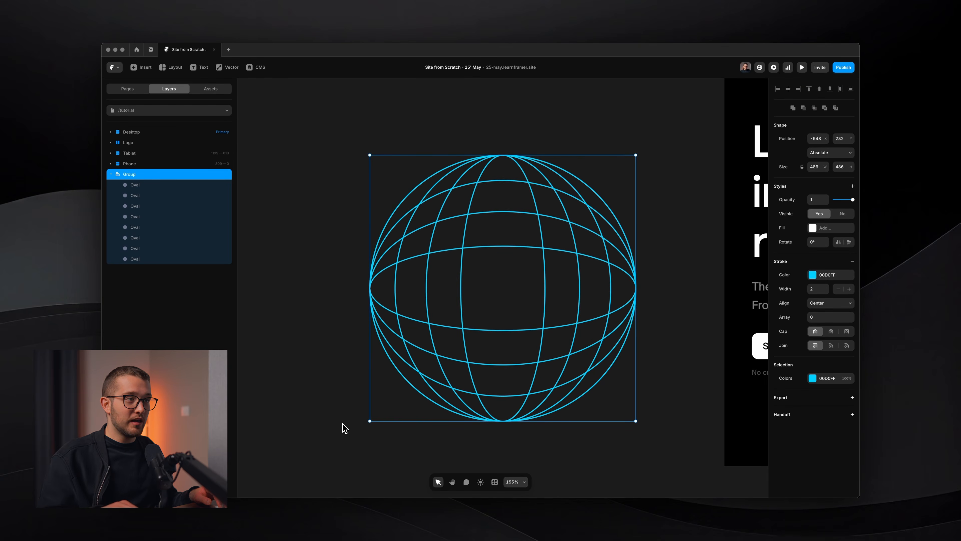
left_click(543, 103)
left_click(530, 166)
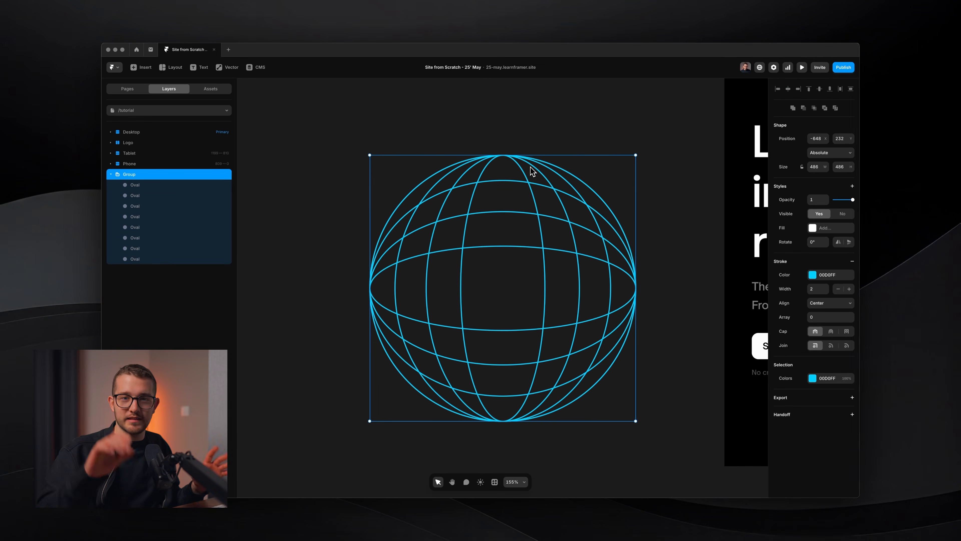
- Create a vector set from the sphere group and remove the vector's white fill
right_click(517, 209)
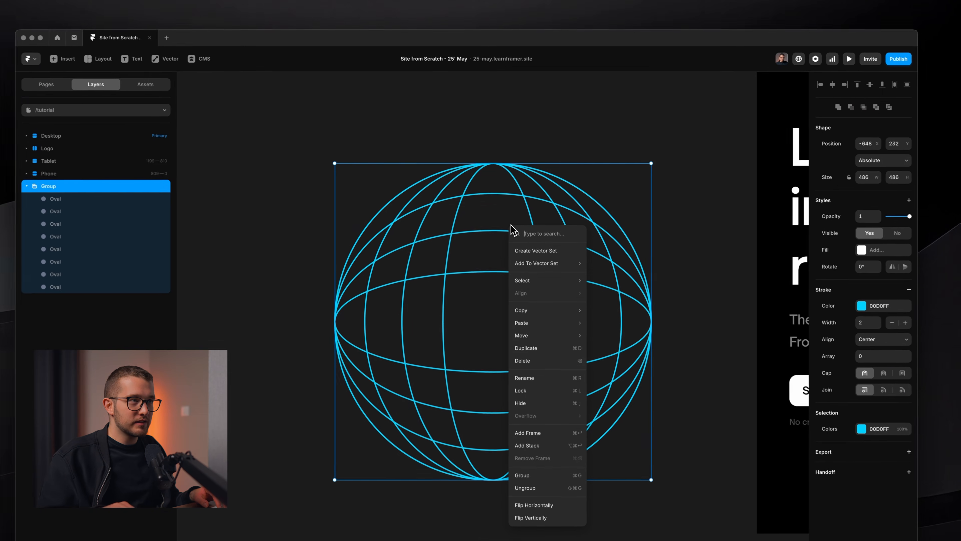
left_click(533, 252)
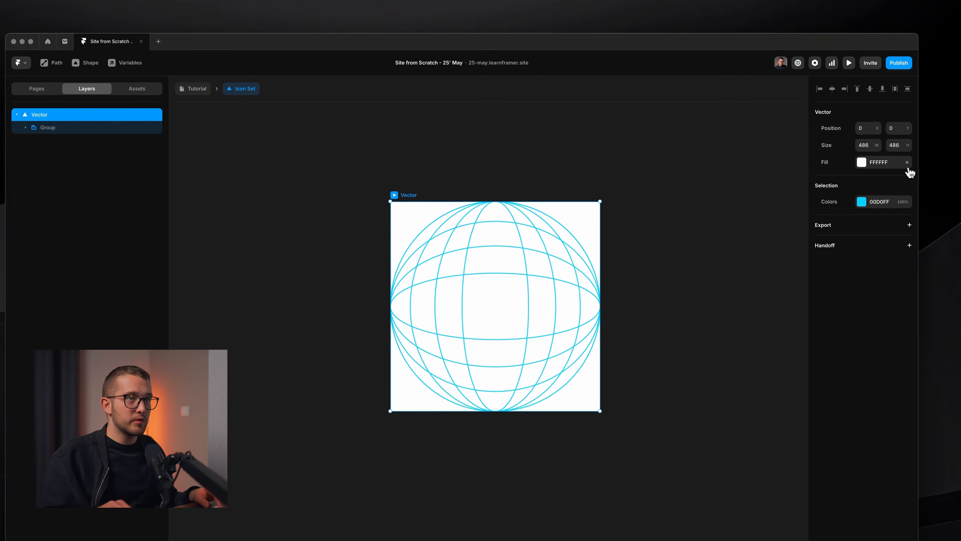
left_click(911, 158)
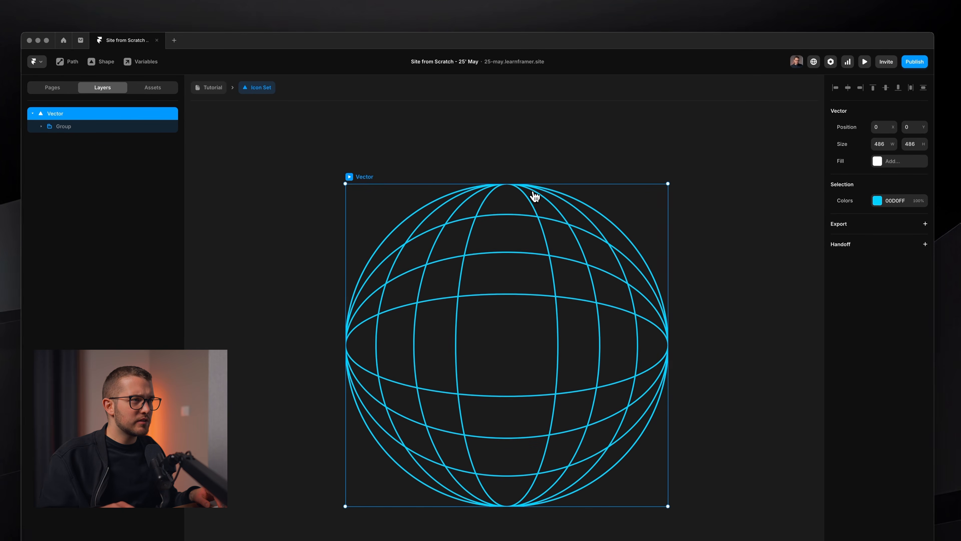
- Shrink the oval group around its center to about 480 by 480 within the vector
scroll(497, 178, "up", 5)
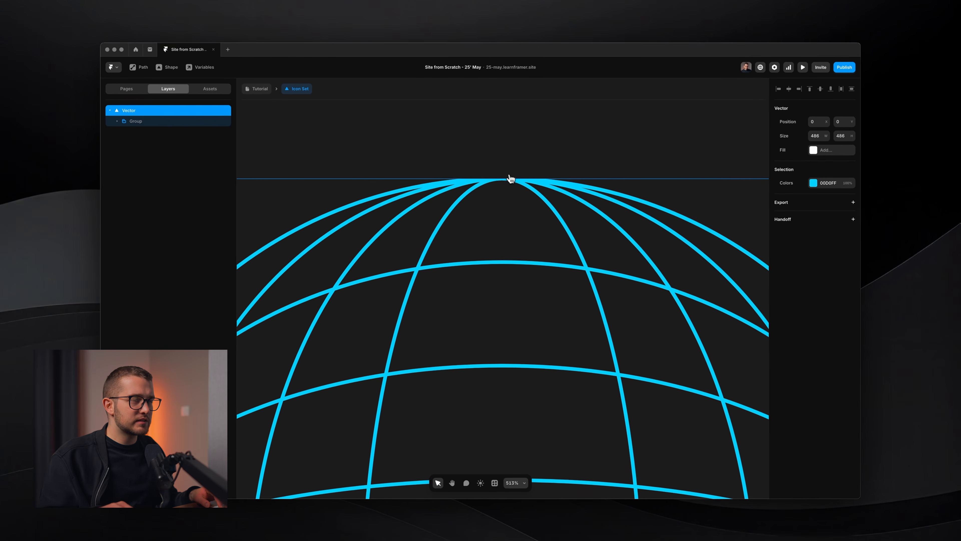
scroll(501, 181, "down", 5)
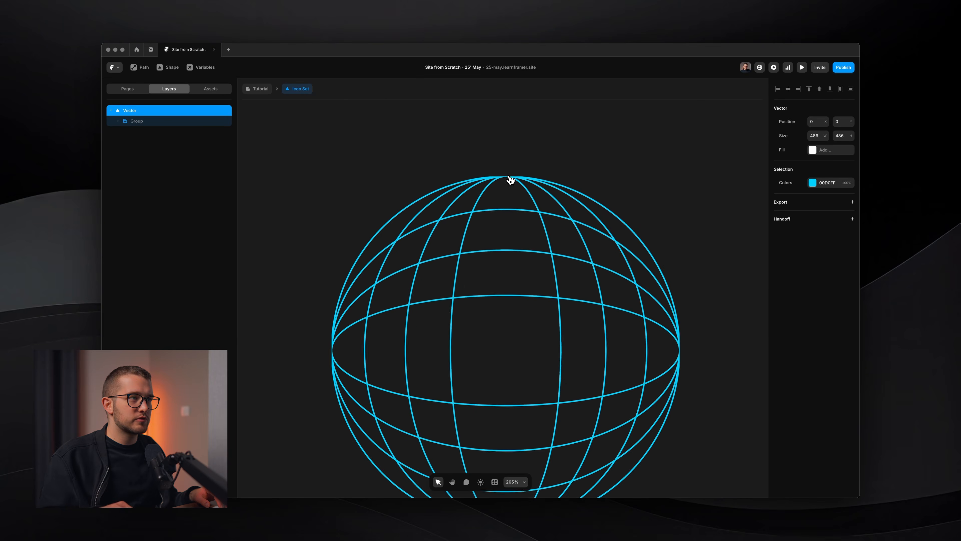
left_click(153, 133)
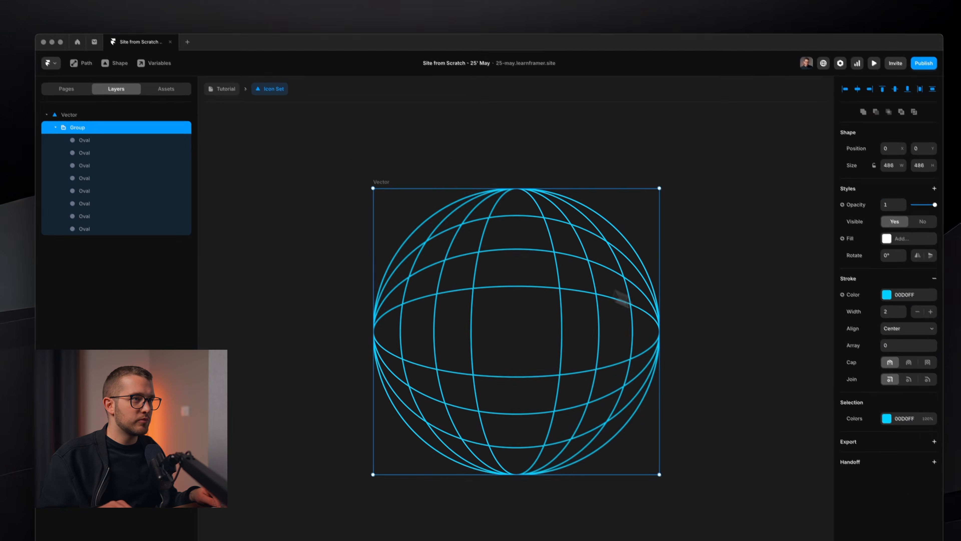
left_click_drag(653, 300, 644, 287)
left_click_drag(645, 287, 645, 286)
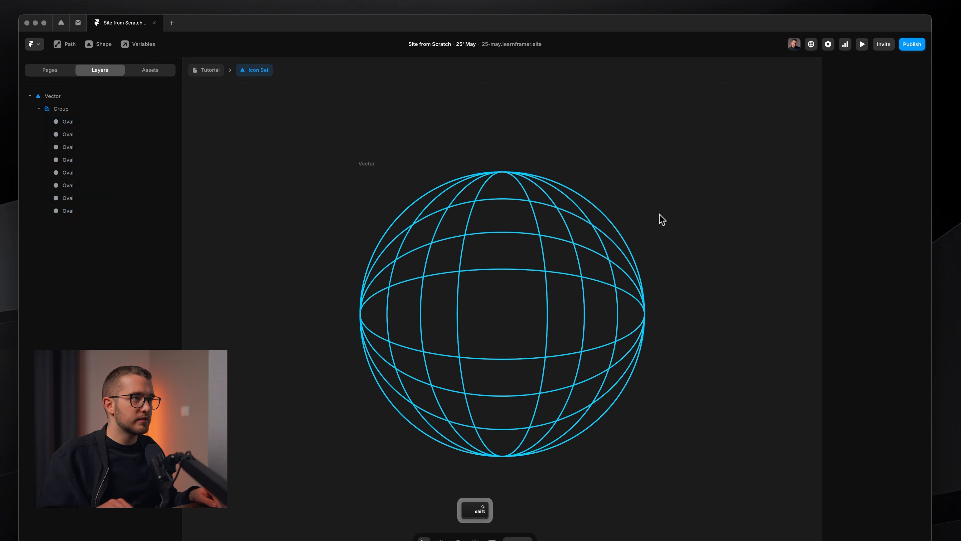
- Preview the sphere vector and return to the vector set editor
key("super+p")
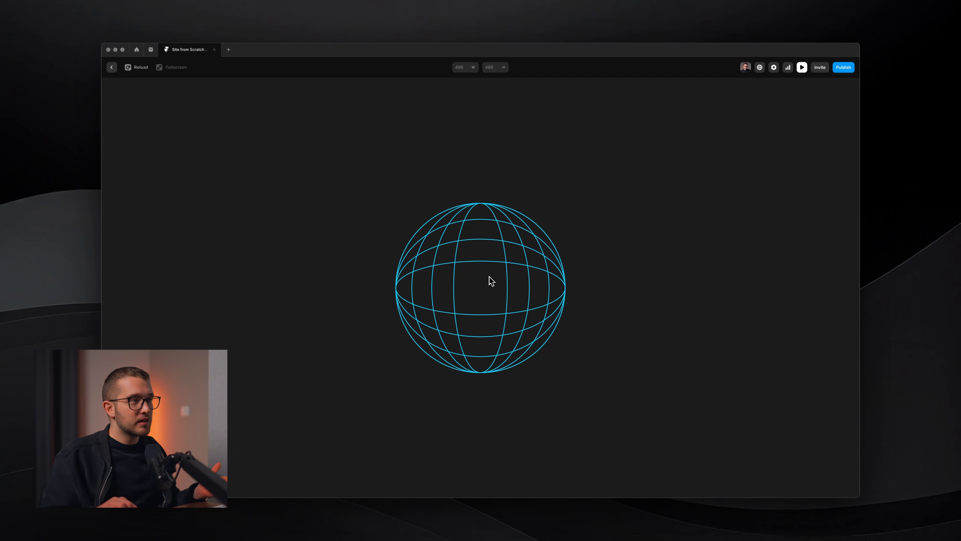
key("Escape")
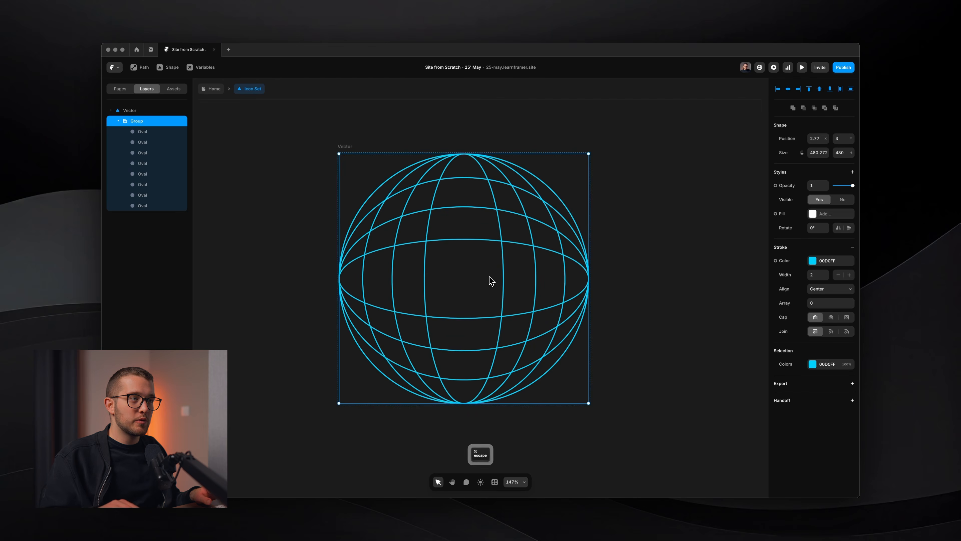
scroll(489, 276, "down", 4)
scroll(489, 276, "left", 2)
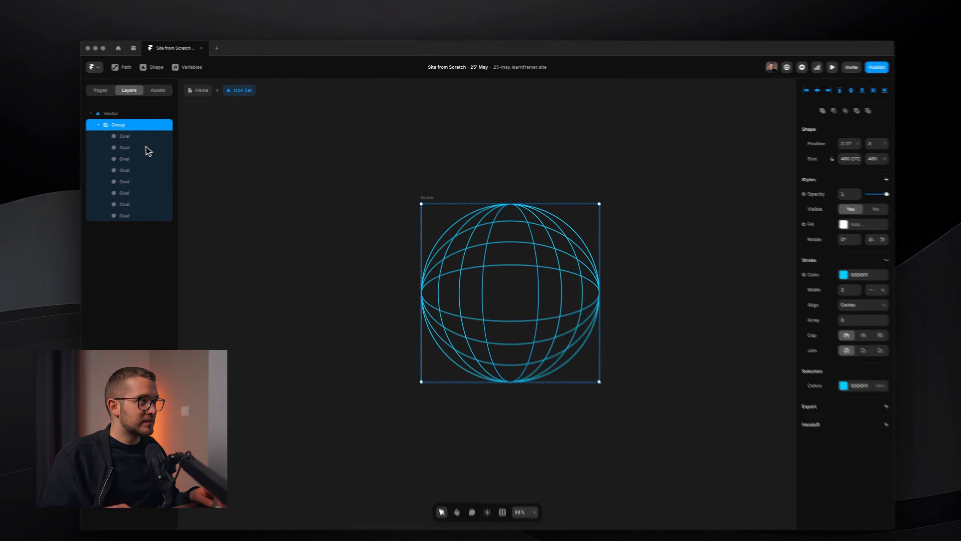
- Add a Stroke effect to all eight ovals of the sphere and preview the vector
left_click(126, 136)
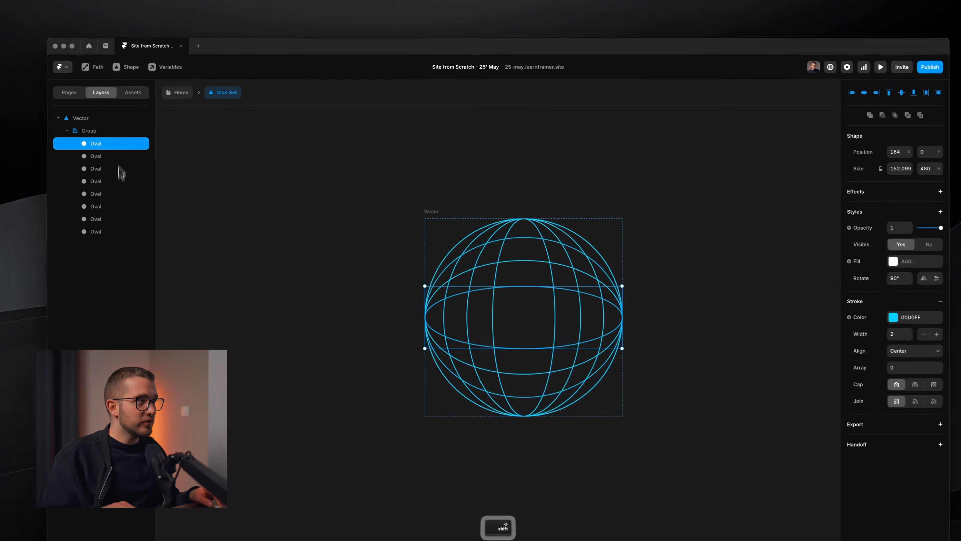
left_click(135, 216, "shift")
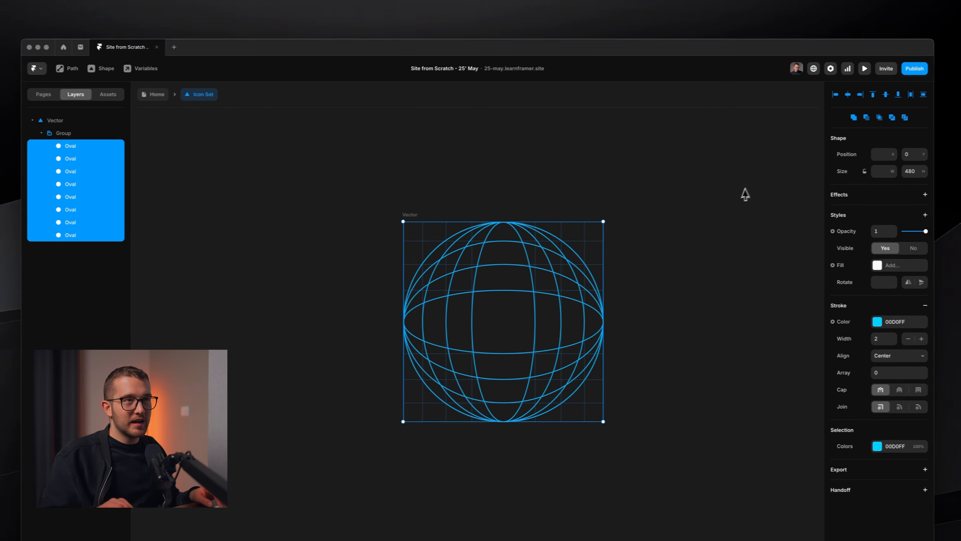
left_click(902, 196)
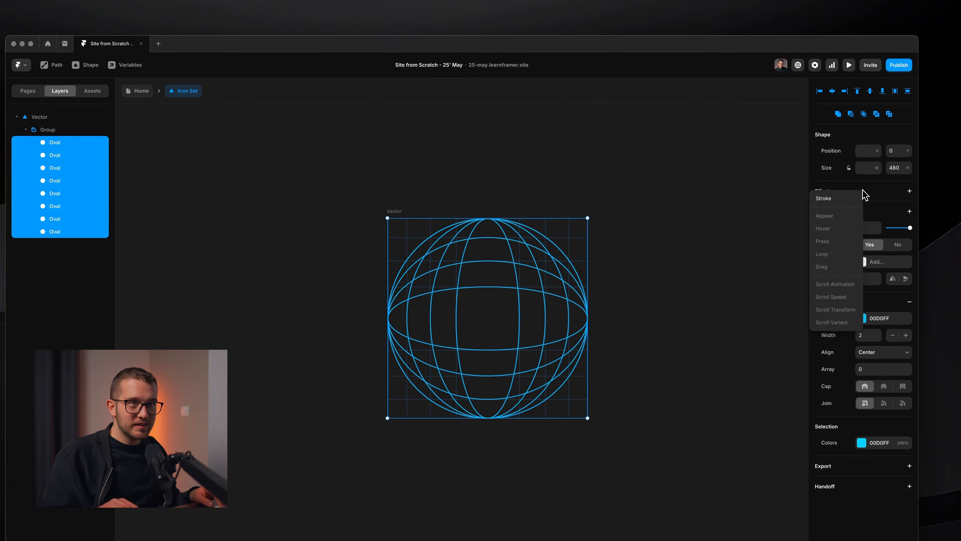
left_click(836, 198)
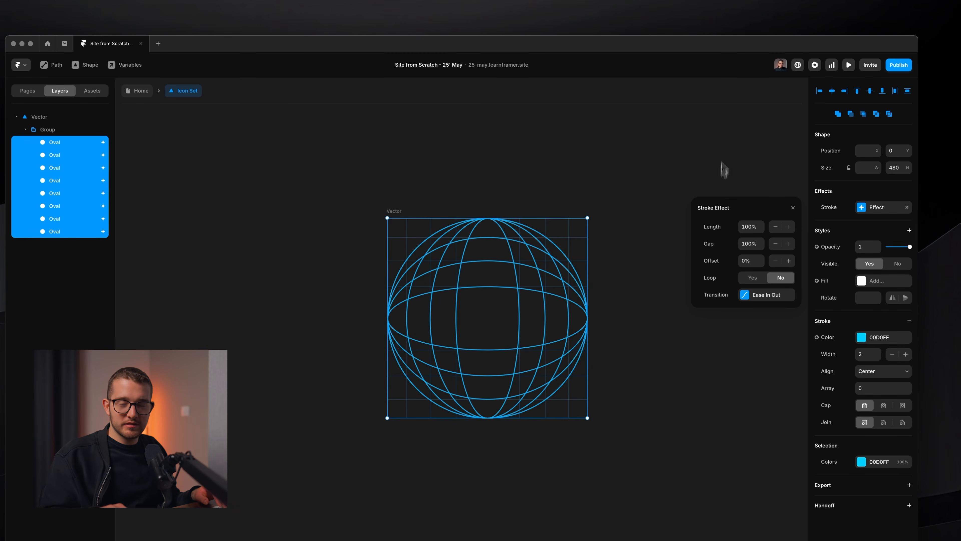
left_click(730, 151)
key("super+p")
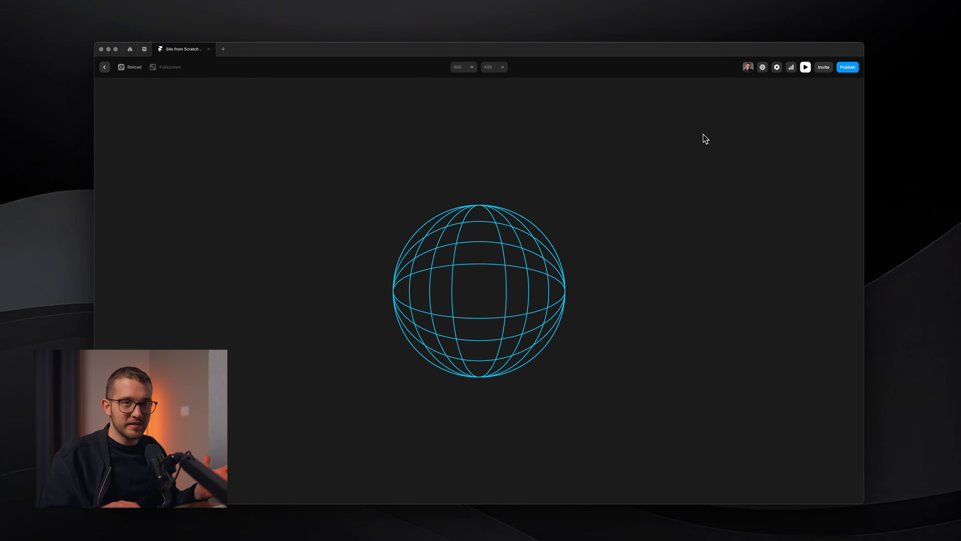
key("Escape")
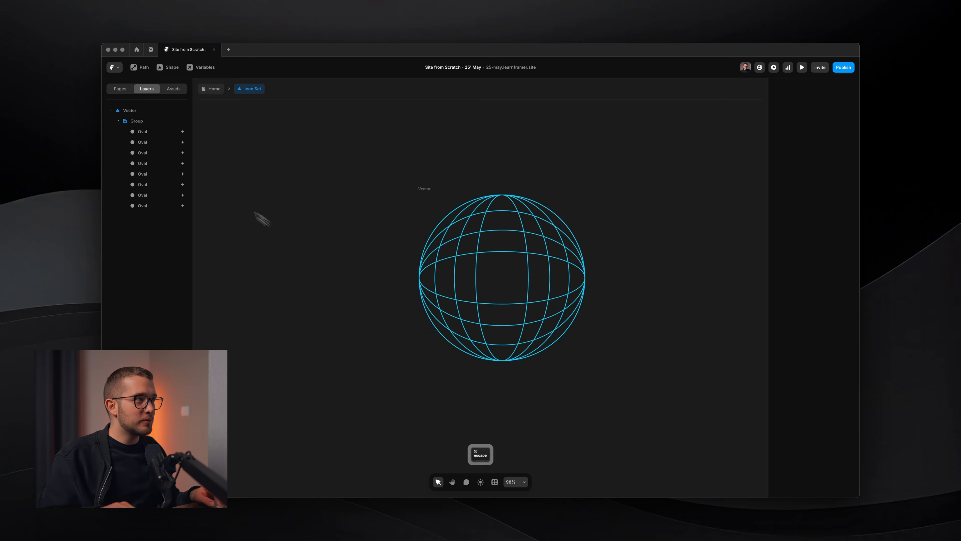
- Make the Stroke effect on all eight ovals loop with the Continuous type and preview the animation
left_click(151, 131)
left_click(152, 205, "shift")
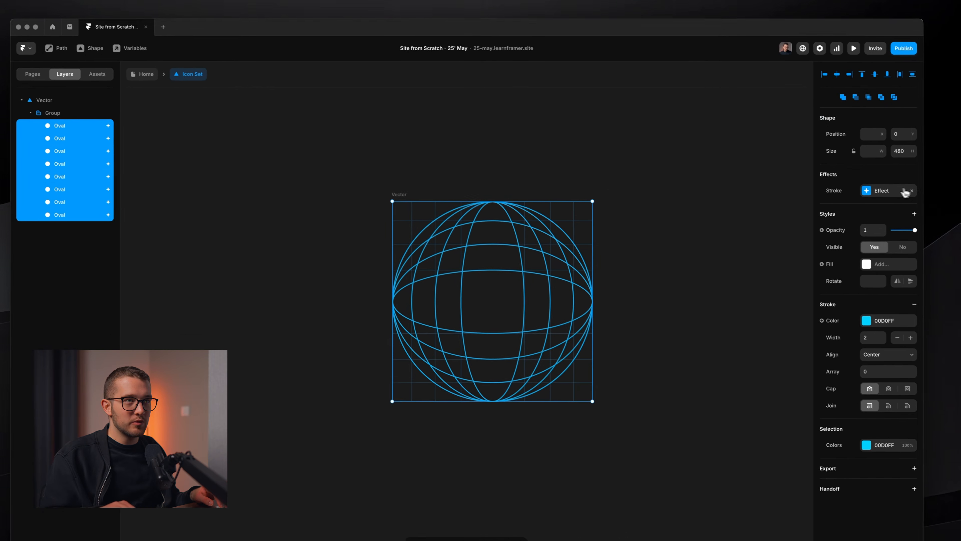
left_click(905, 193)
left_click(751, 257)
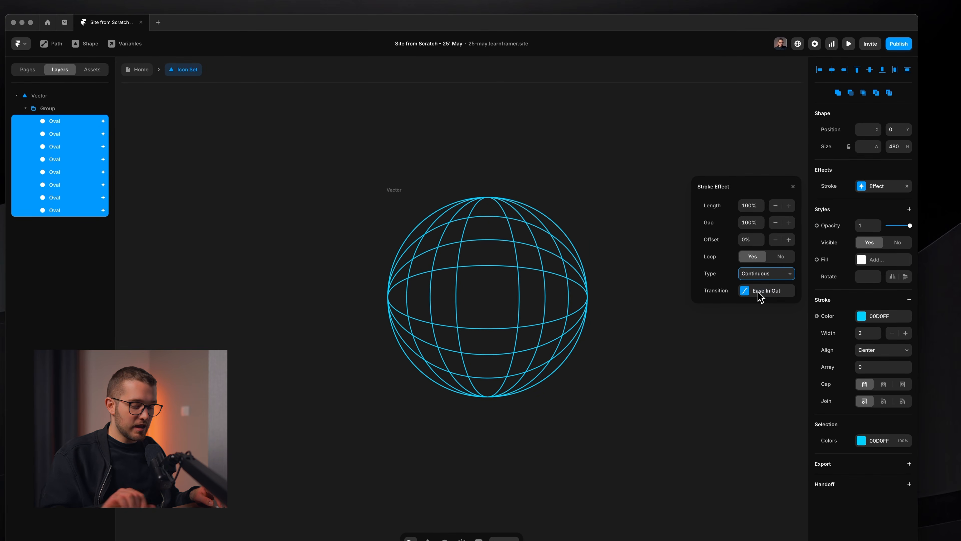
key("super+p")
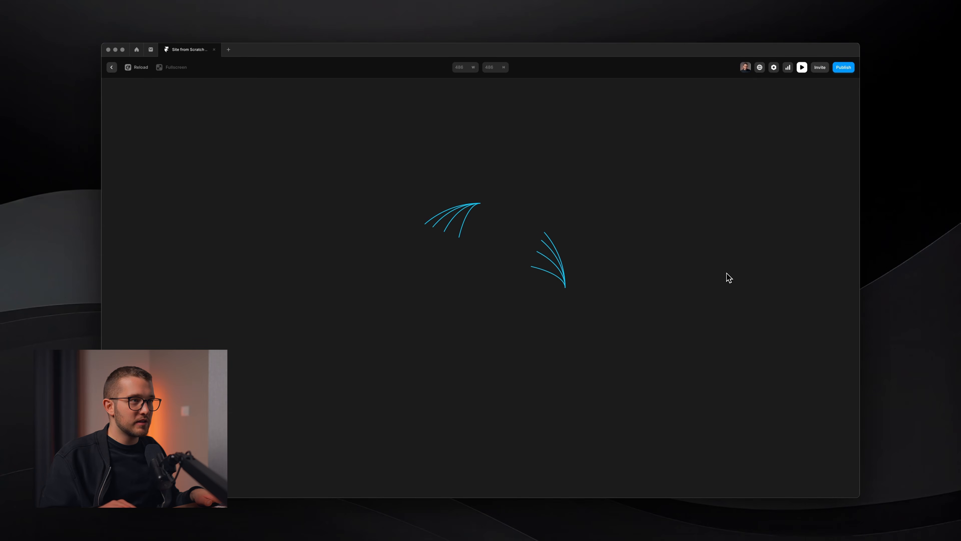
key("Escape")
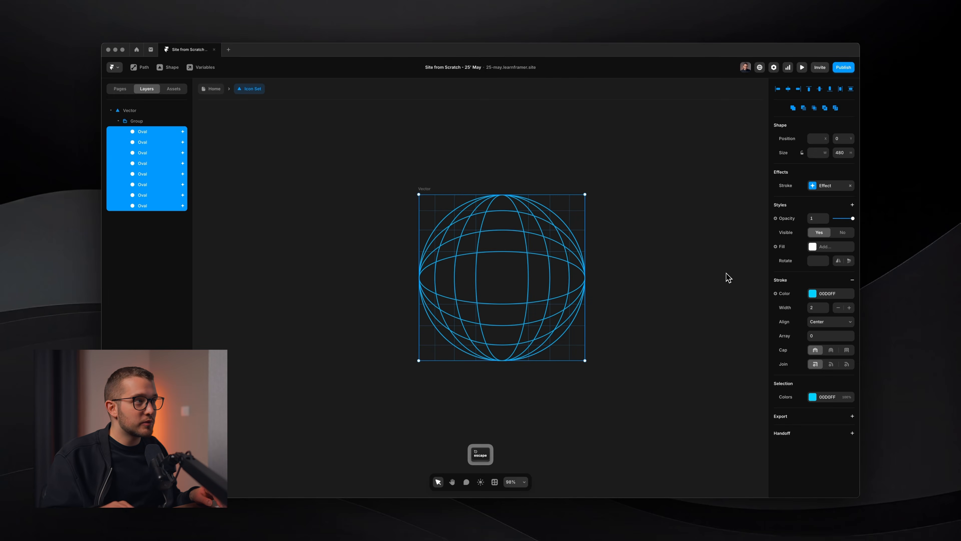
- Set the Stroke effect's transition to Linear with a time of 1.5 seconds for all ovals and preview it
left_click(822, 187)
left_click(766, 288)
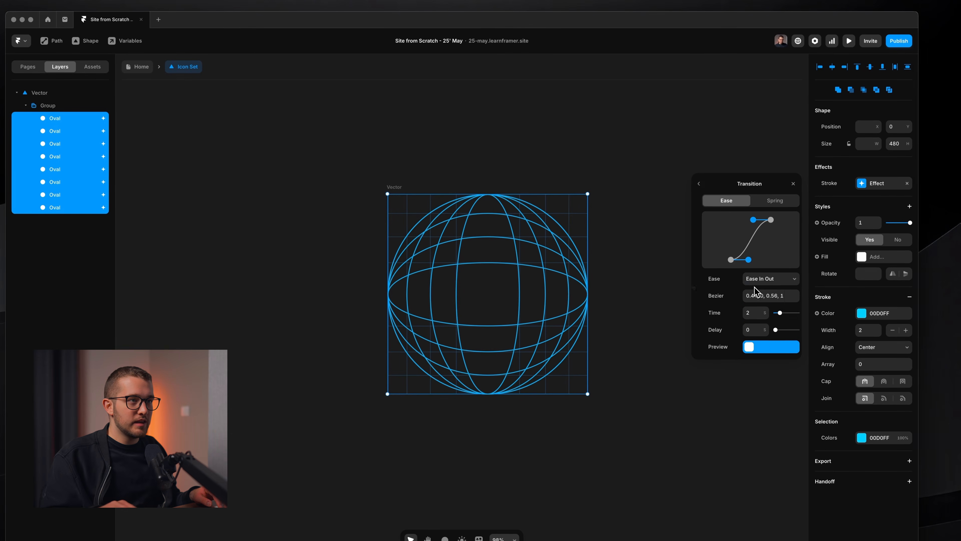
left_click(756, 280)
left_click(763, 263)
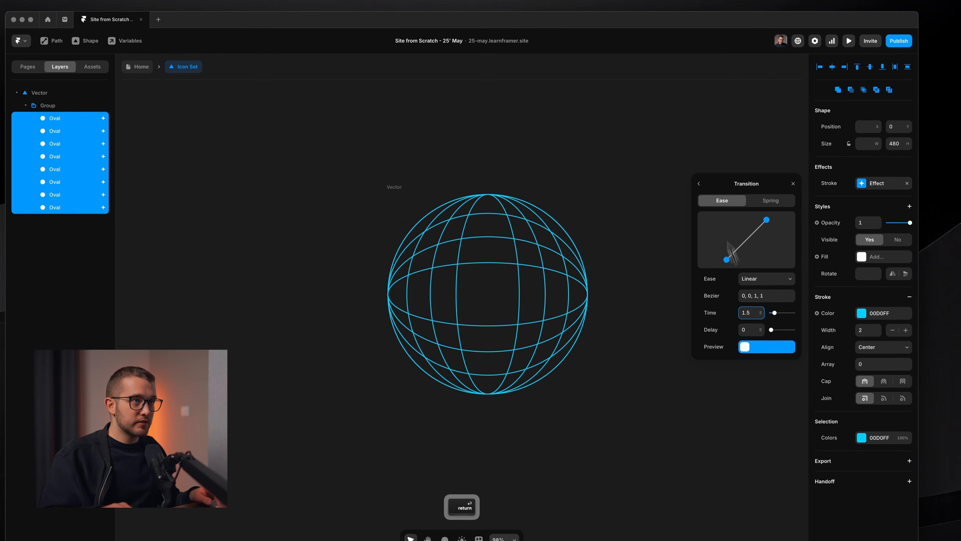
left_click(720, 171)
key("super+p")
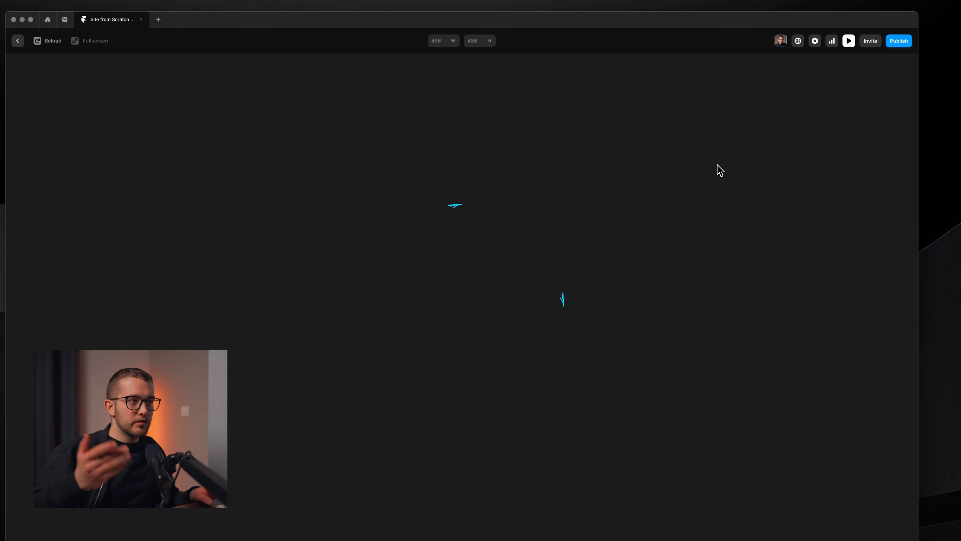
key("Escape")
- Set staggered Stroke effect offsets on the second and third ovals in the group
left_click(115, 146)
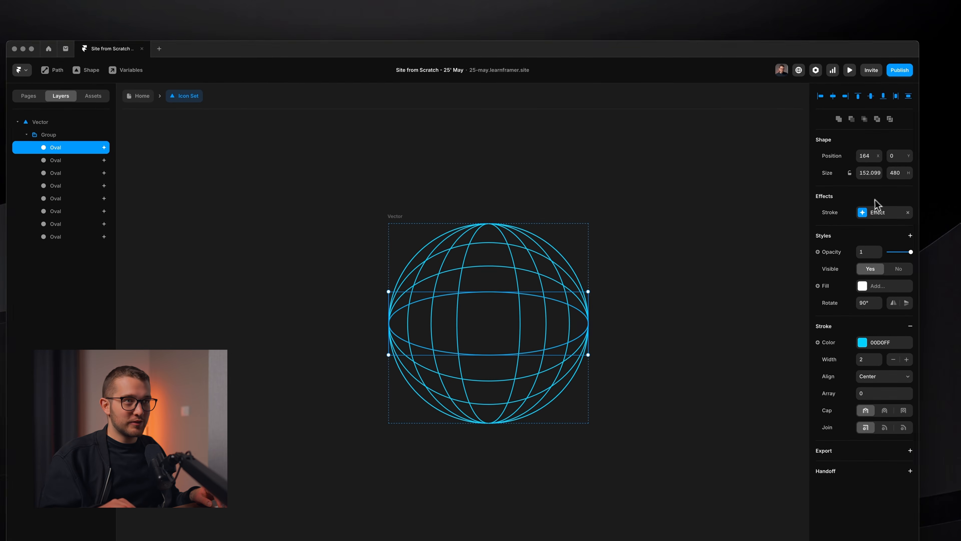
left_click(64, 157)
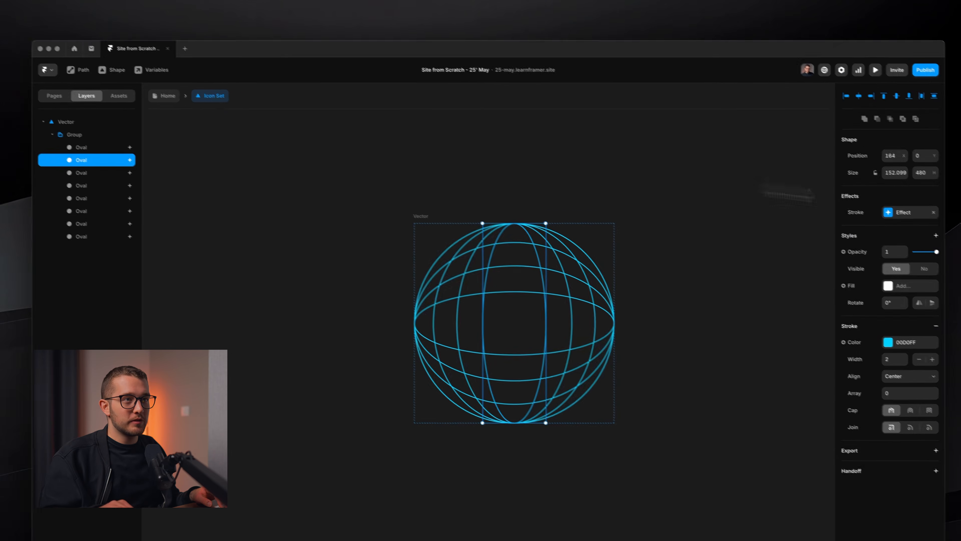
left_click(914, 214)
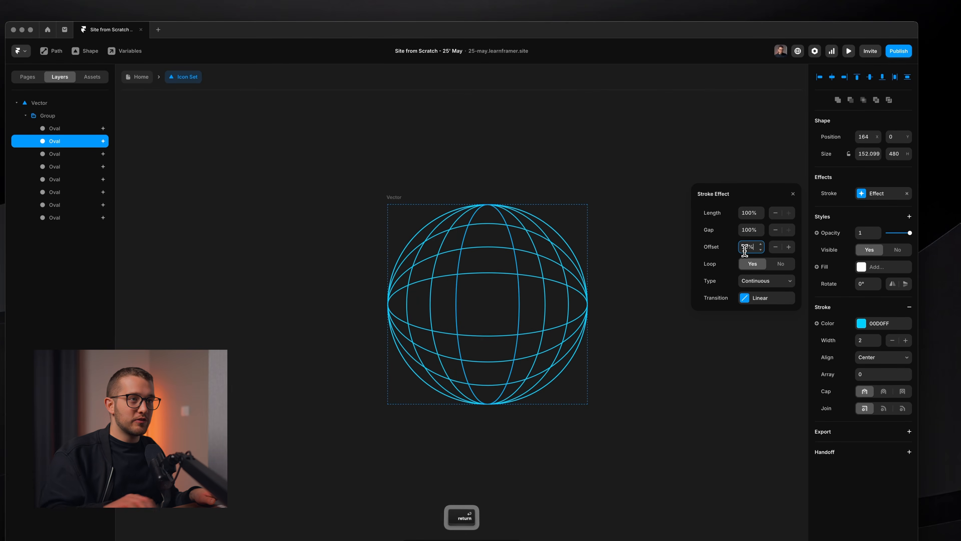
left_click(95, 154)
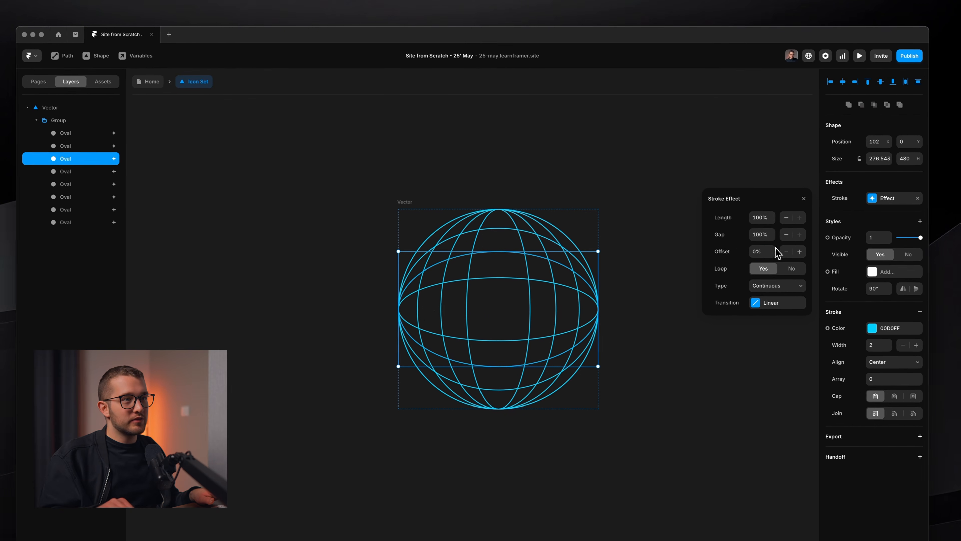
left_click(767, 251)
type("2")
- Set the Stroke effect offset to 30% on the fourth oval and 40% on the fifth oval
left_click(98, 171)
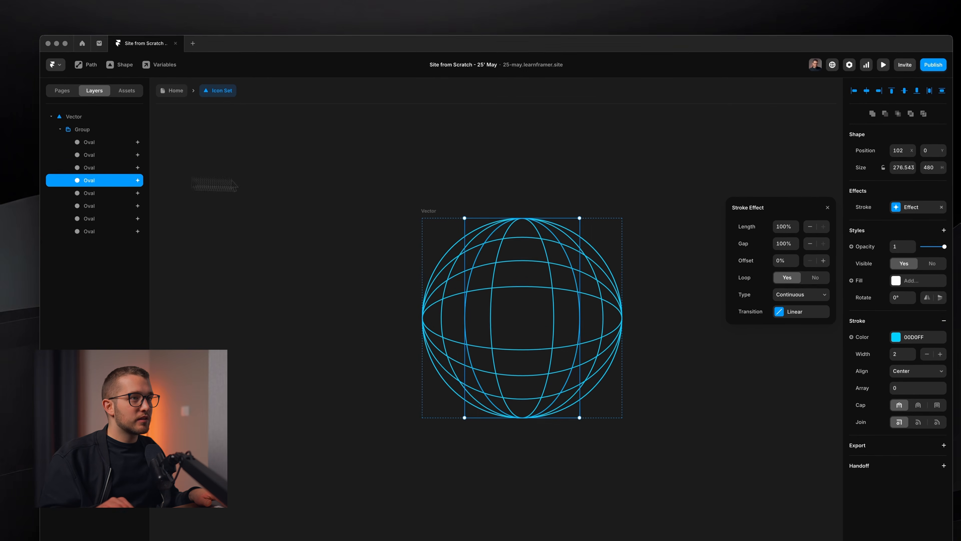
left_click(760, 253)
type("3")
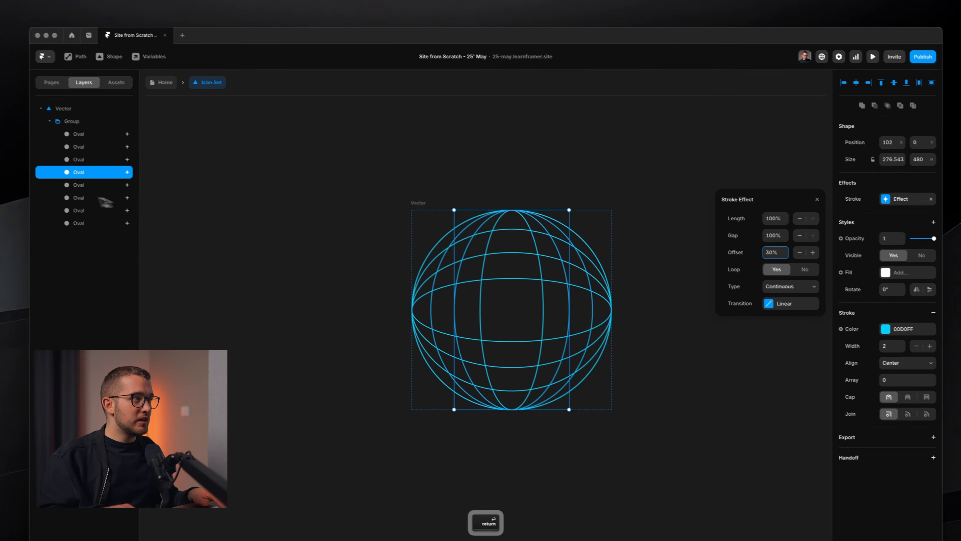
left_click(95, 180)
left_click(761, 249)
type("40")
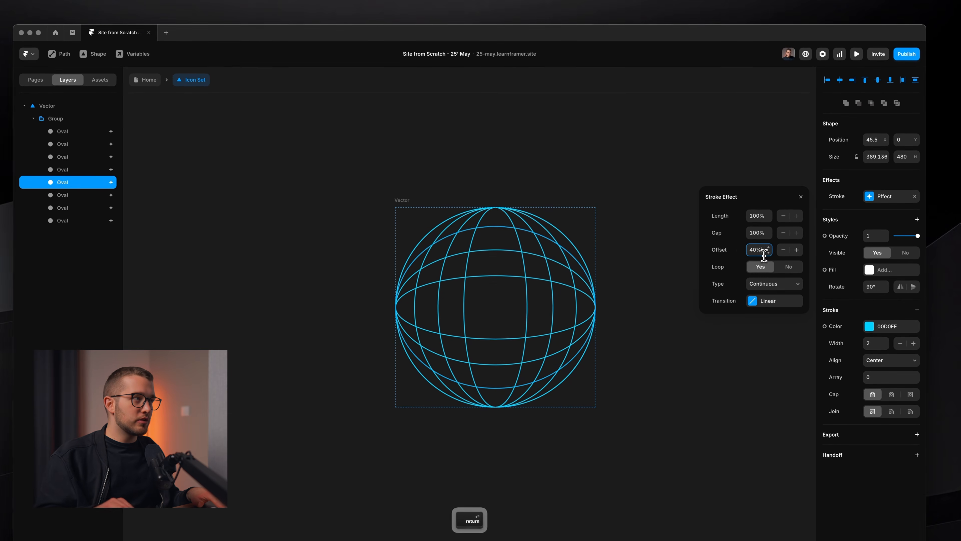
- Set the sixth oval's Stroke effect offset and preview the staggered sphere animation
left_click(81, 194)
left_click(757, 252)
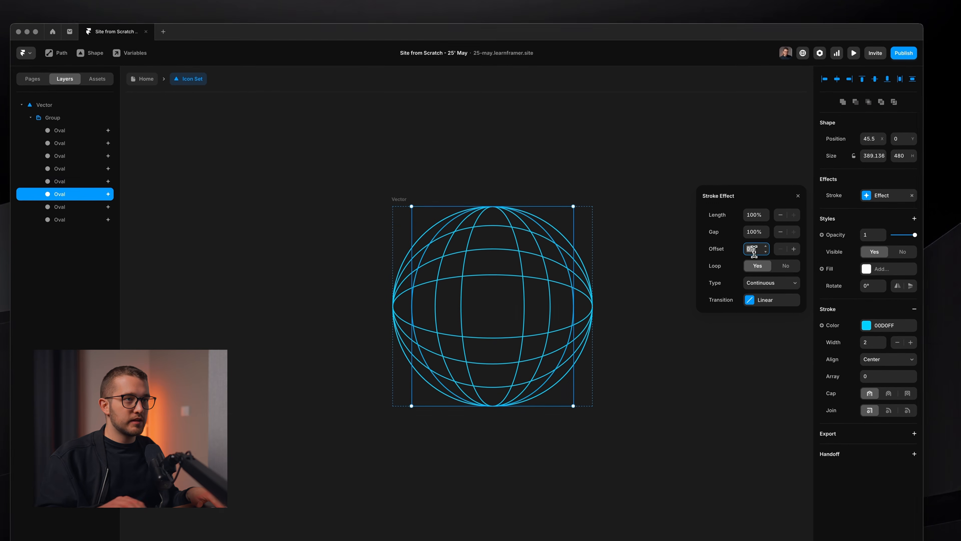
left_click(71, 131)
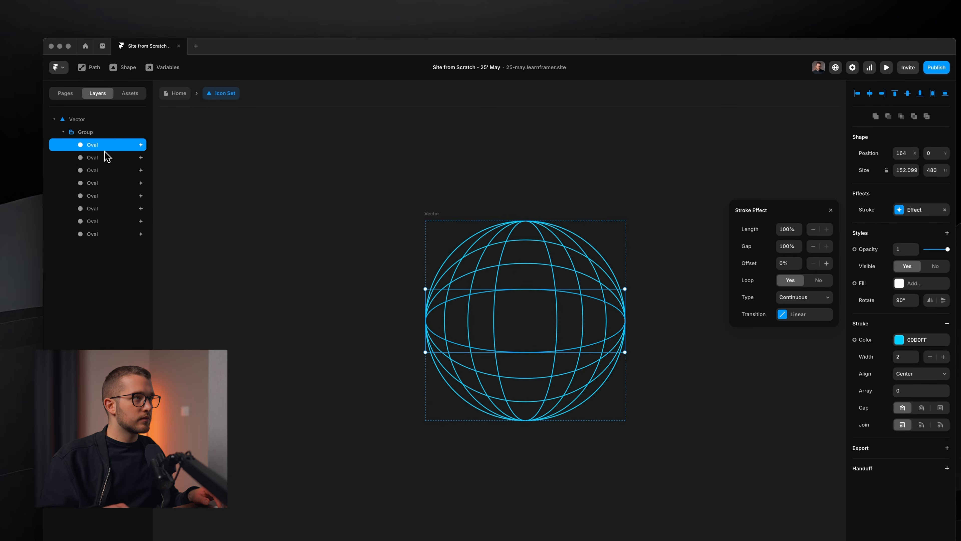
left_click(350, 192)
key("super+p")
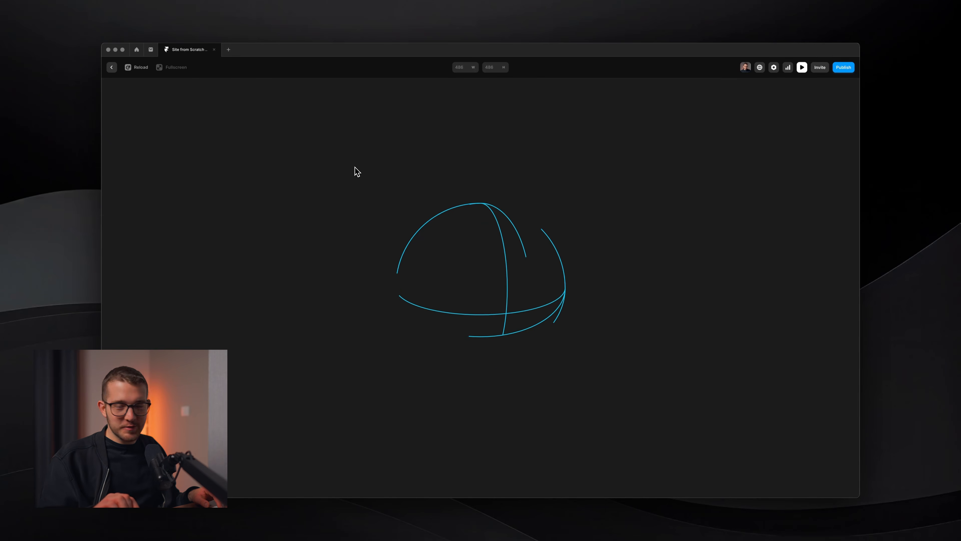
key("Escape")
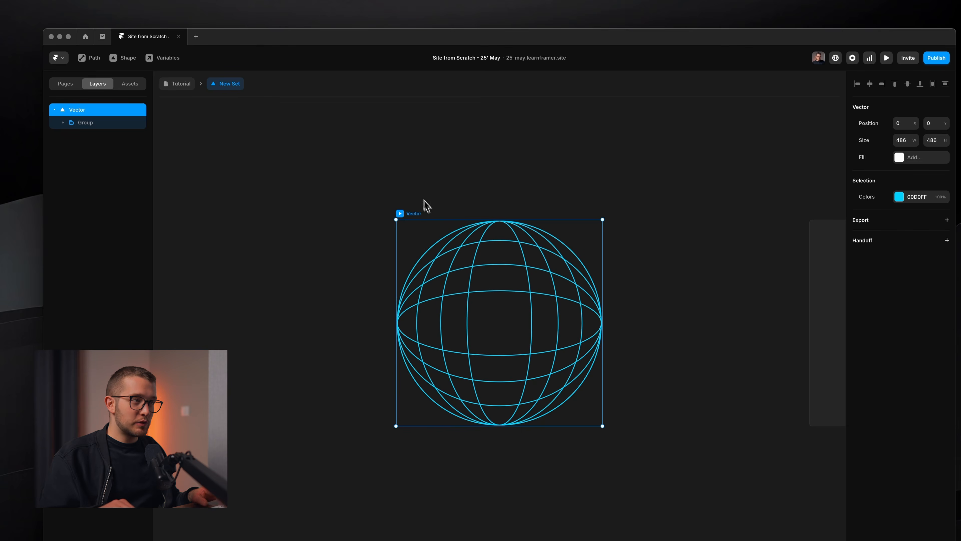
- Return to the Tutorial page, place the sphere icon inside the Illustration frame and center it there
left_click(182, 83)
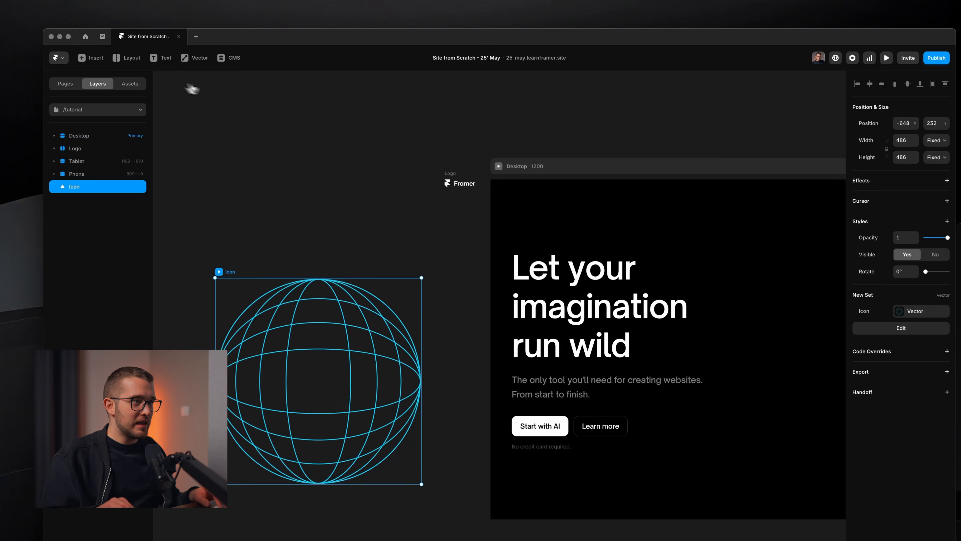
left_click_drag(313, 308, 656, 308)
scroll(649, 306, "down", 2)
scroll(643, 303, "up", 3)
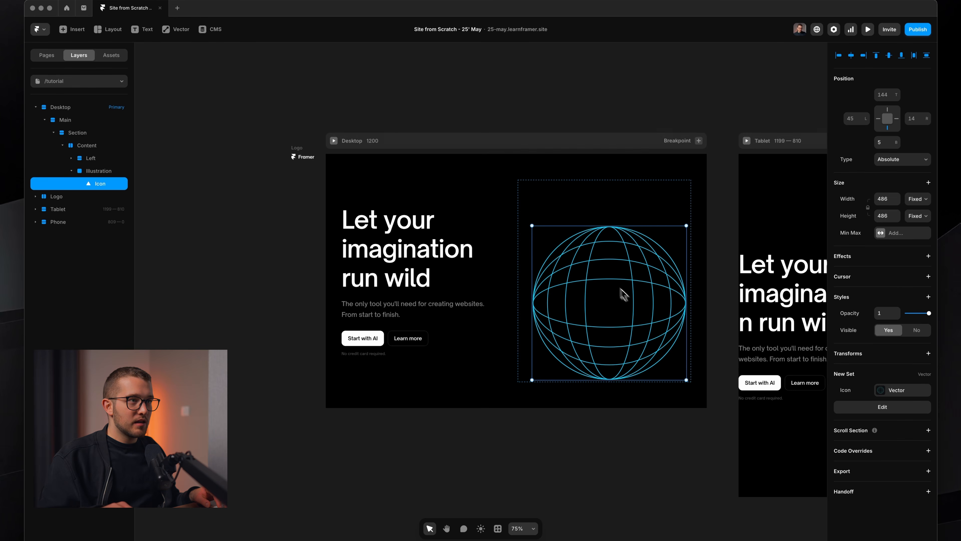
key("alt")
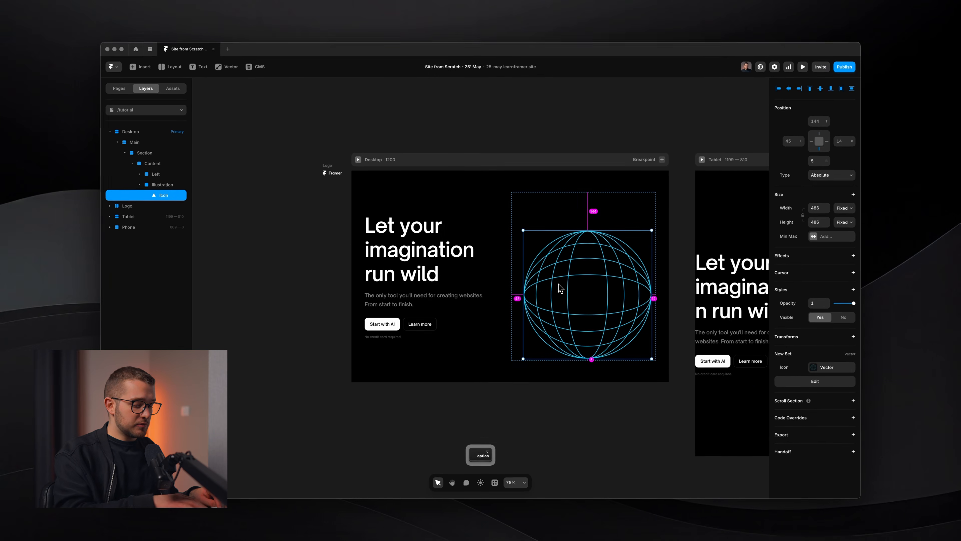
key("alt+v")
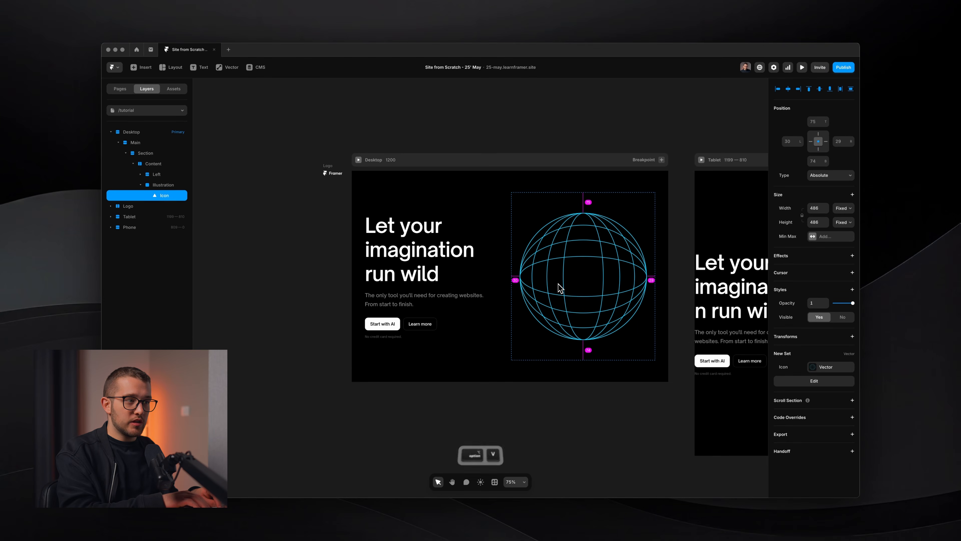
scroll(560, 287, "up", 4)
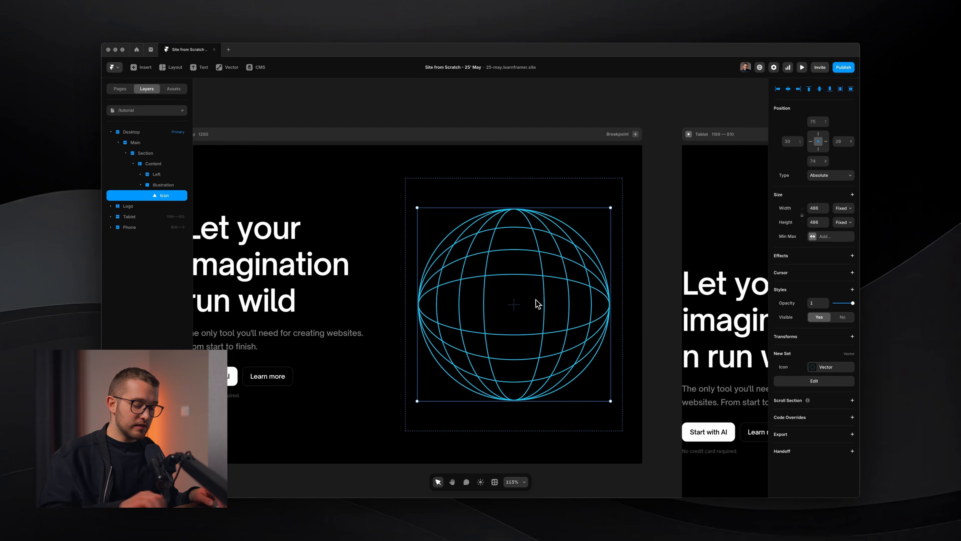
- Preview the hero section in fullscreen, compare it with the finished reference site and return to the canvas
key("super+p")
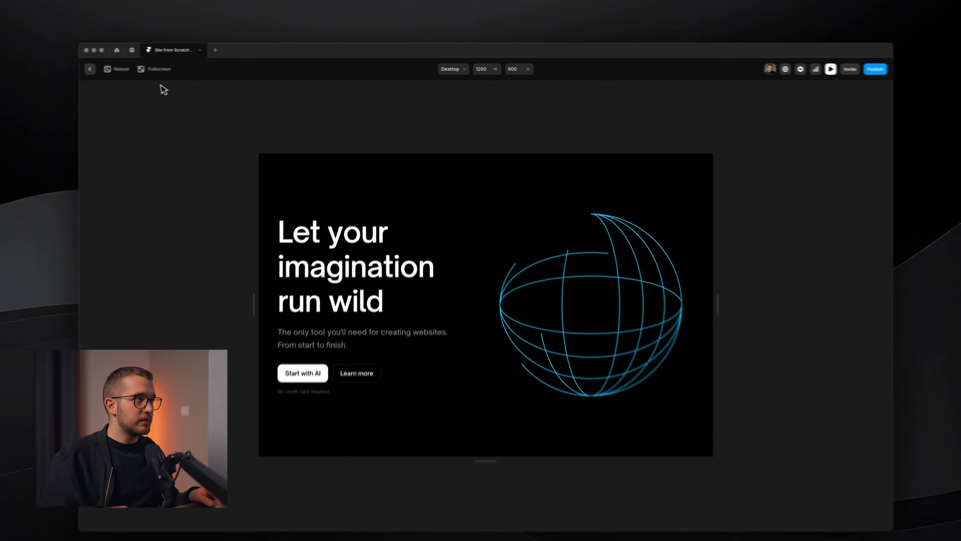
left_click(172, 68)
key("super+p")
key("super+Tab")
key("super+Tab")
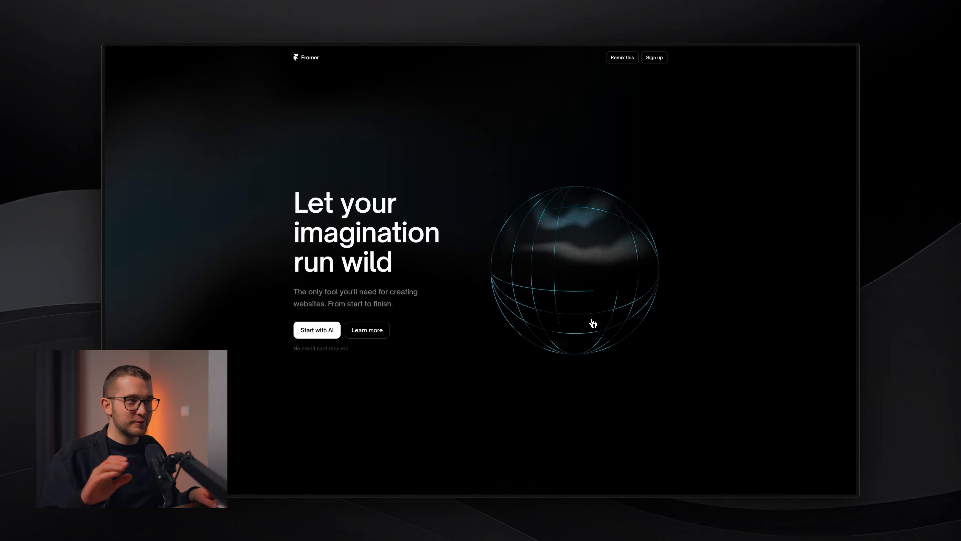
key("super+Tab")
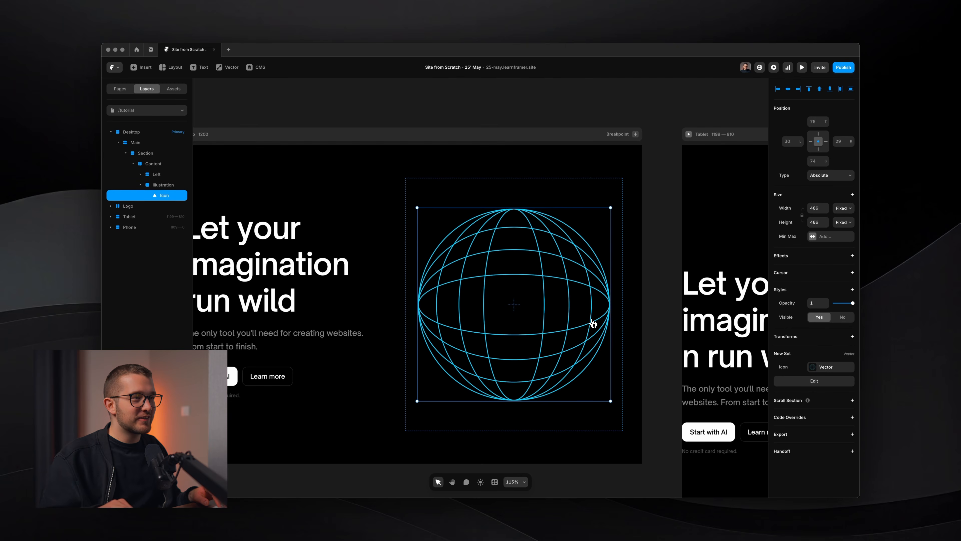
scroll(591, 321, "left", 1)
scroll(591, 321, "down", 1)
scroll(591, 322, "down", 1)
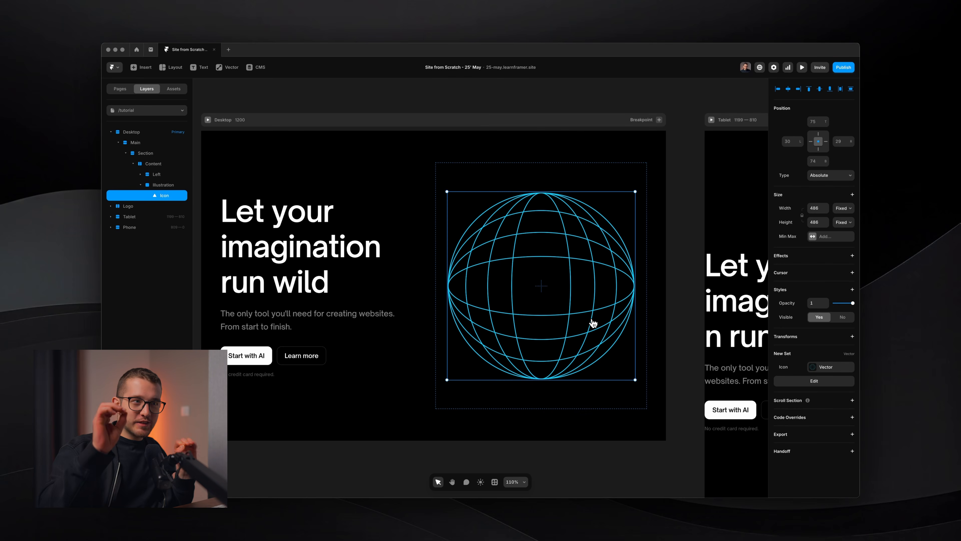
scroll(593, 322, "down", 1)
scroll(592, 323, "left", 1)
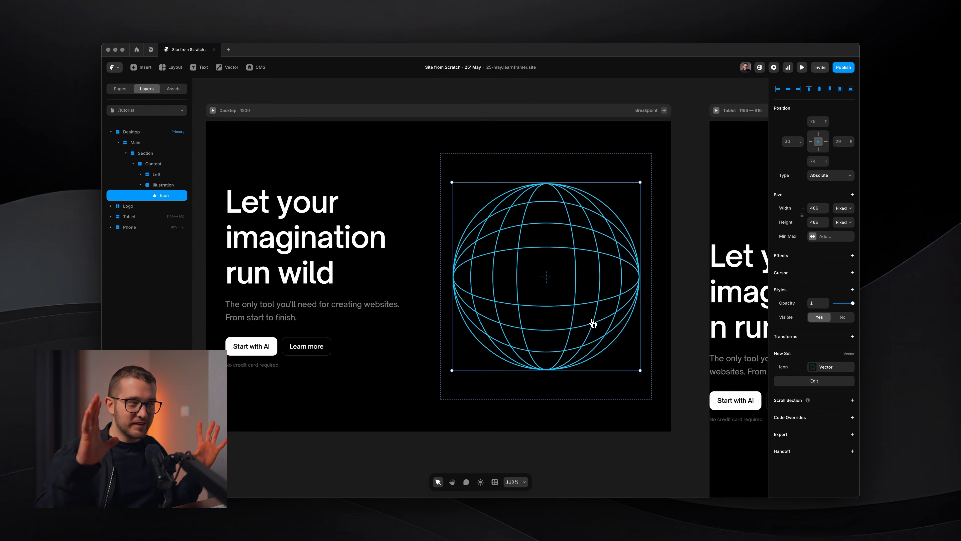
scroll(534, 314, "down", 2)
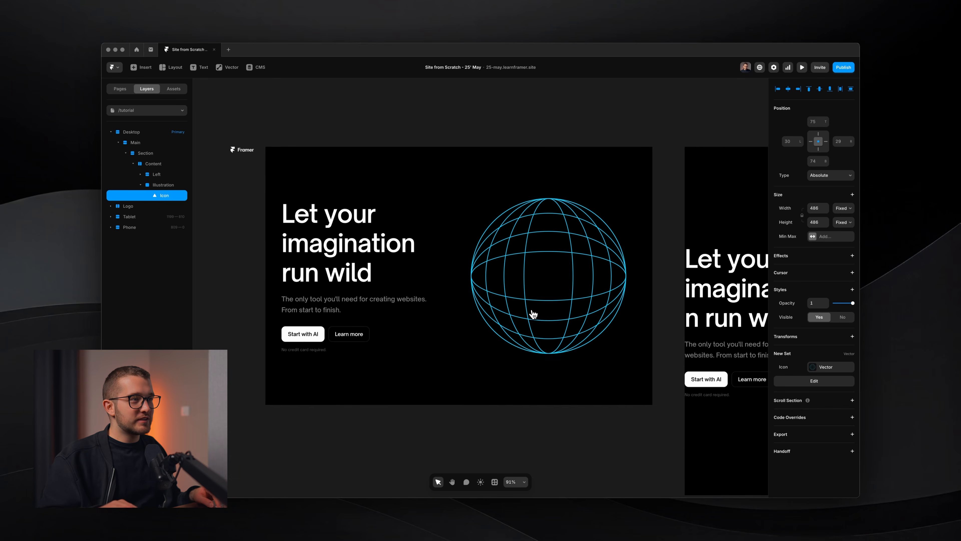
- Switch to the browser, search the resource library for "animated gradi" and open the Animated Gradient Background in Framer resource
key("alt+r")
key("super+o")
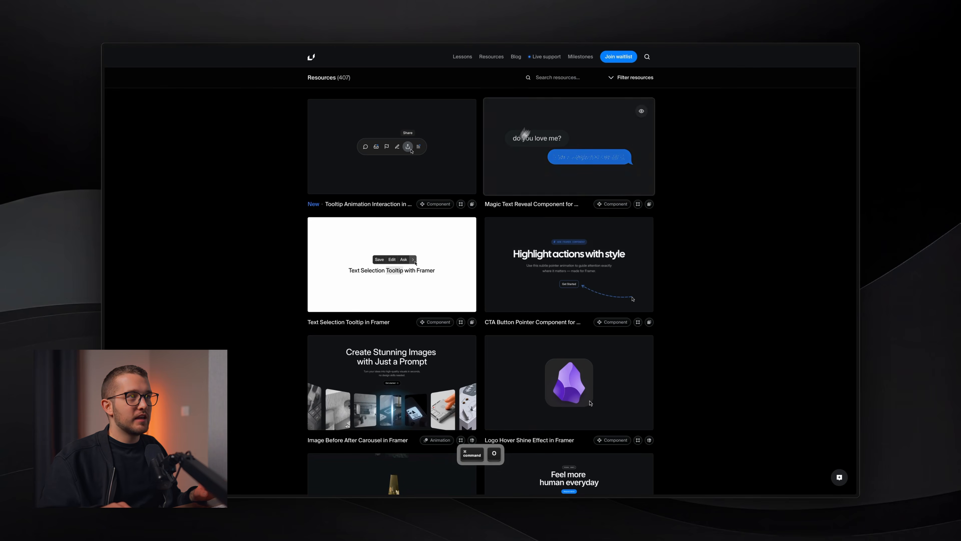
left_click(588, 84)
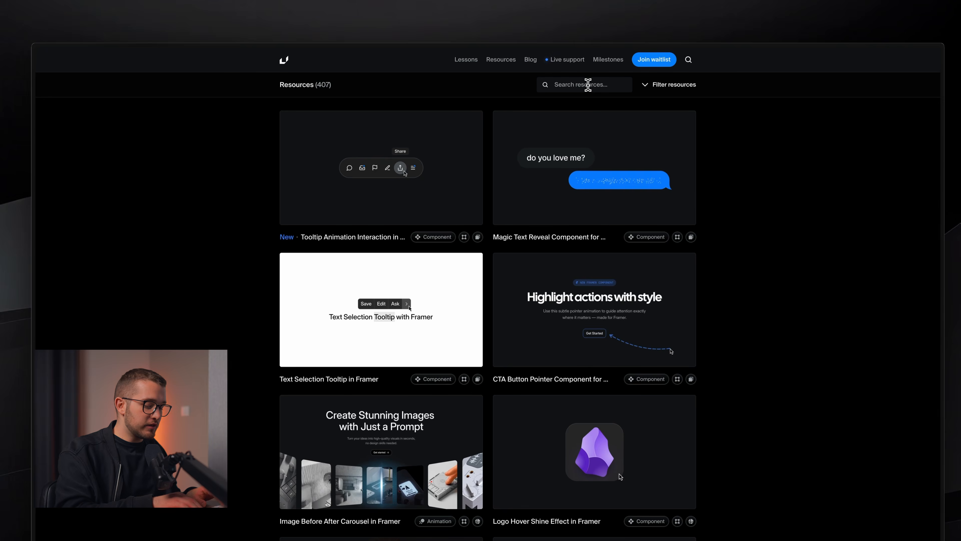
type("animated gradi")
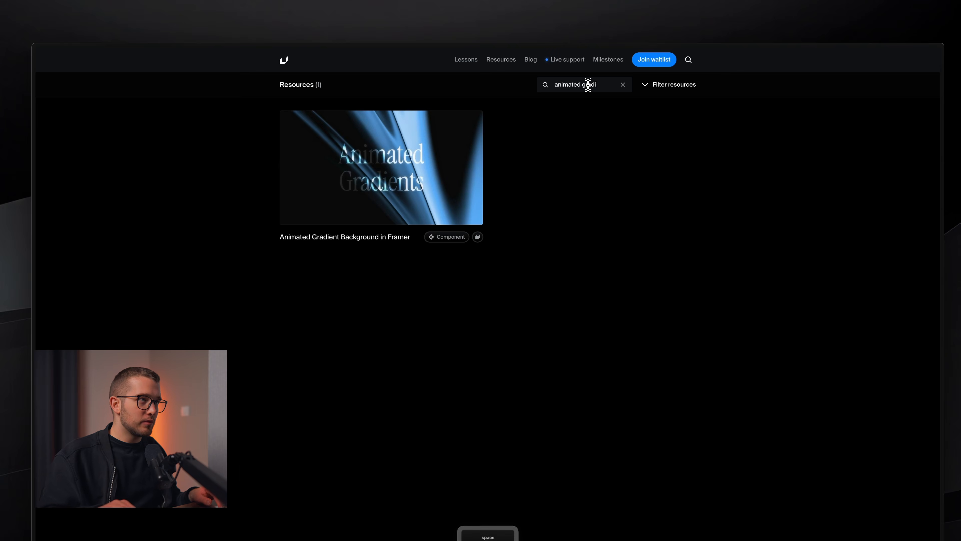
left_click(378, 182)
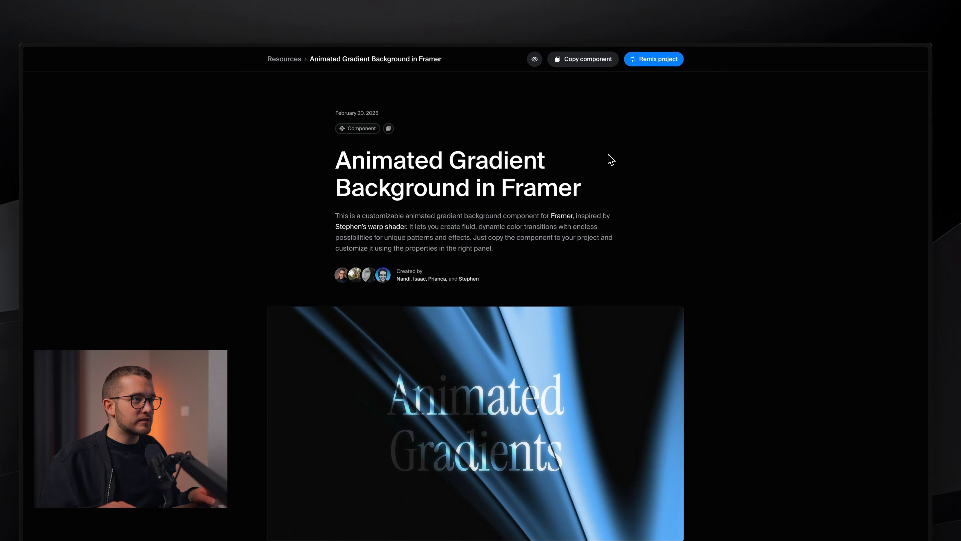
- Return to the Framer project, undo the last canvas change and have the Illustration frame selected
key("super+Tab")
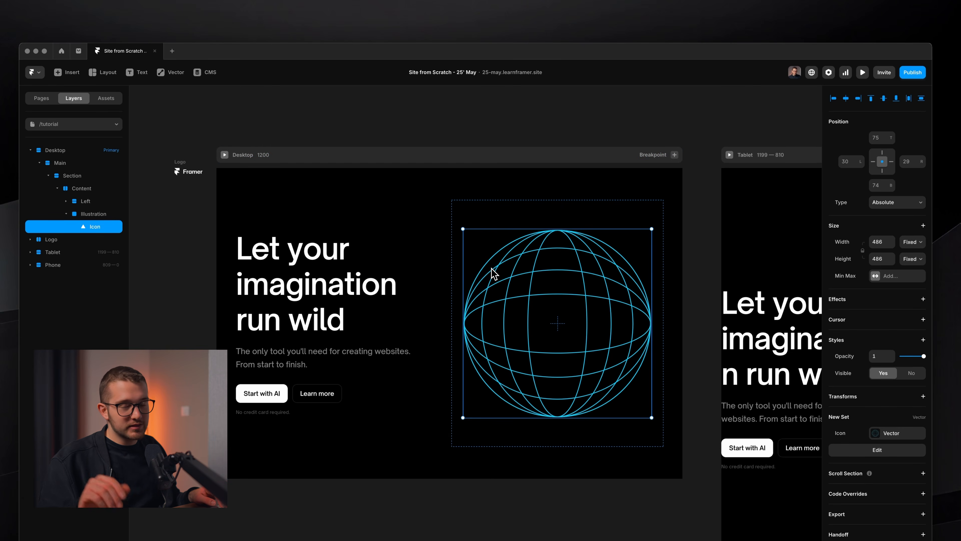
key("super+z")
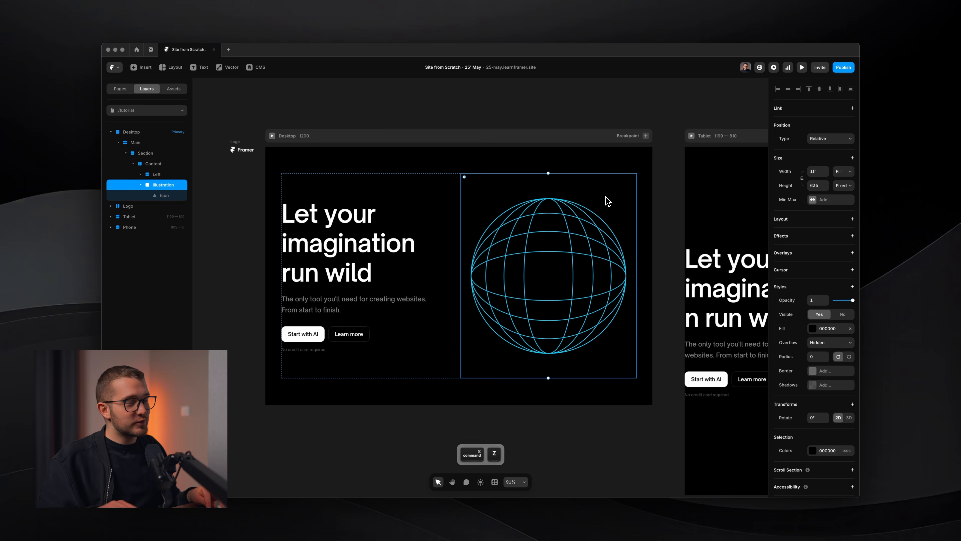
- Paste the Animated Gradient component into the Illustration frame and pin it with 0 offsets on all four sides
key("super+v")
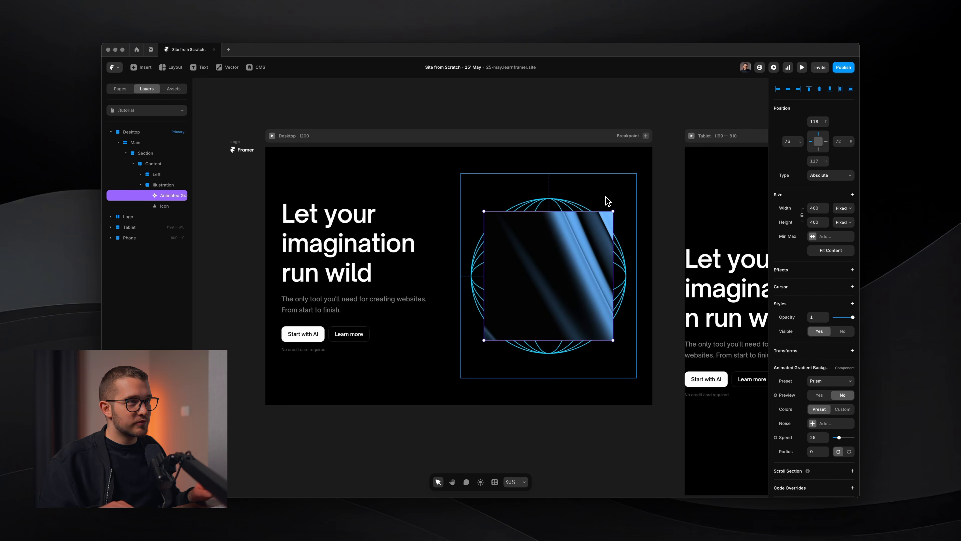
left_click_drag(609, 211, 641, 189)
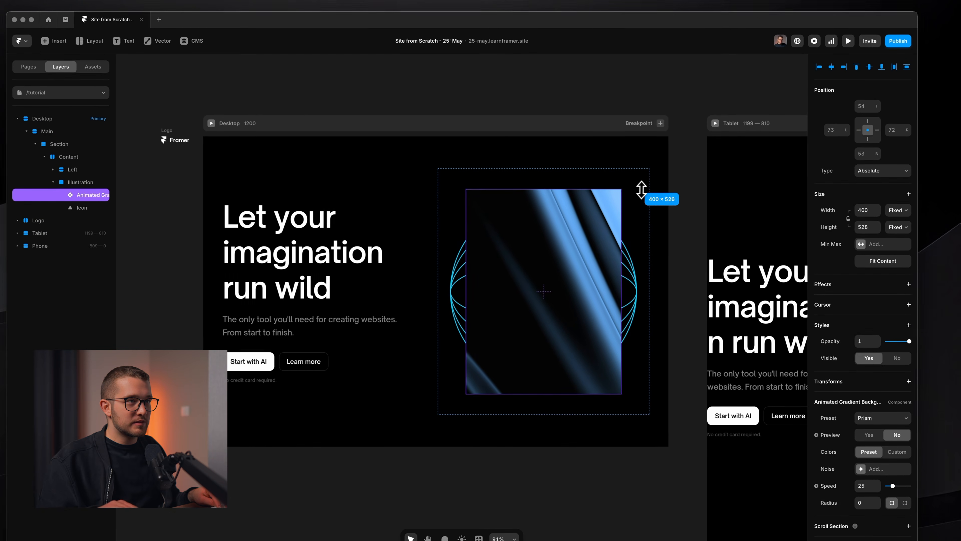
type("0")
left_click(896, 131)
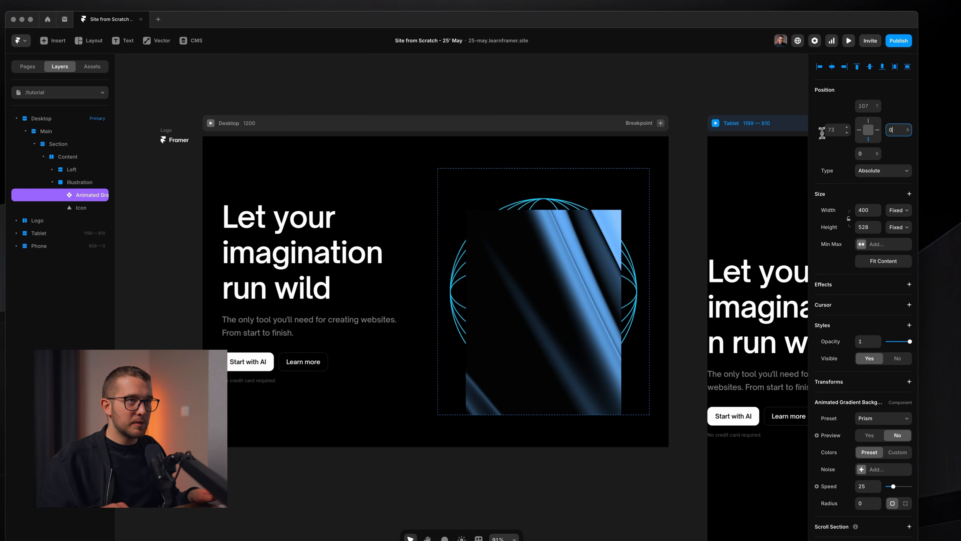
left_click(832, 130)
type("0")
left_click(868, 108)
type("0")
key("Return")
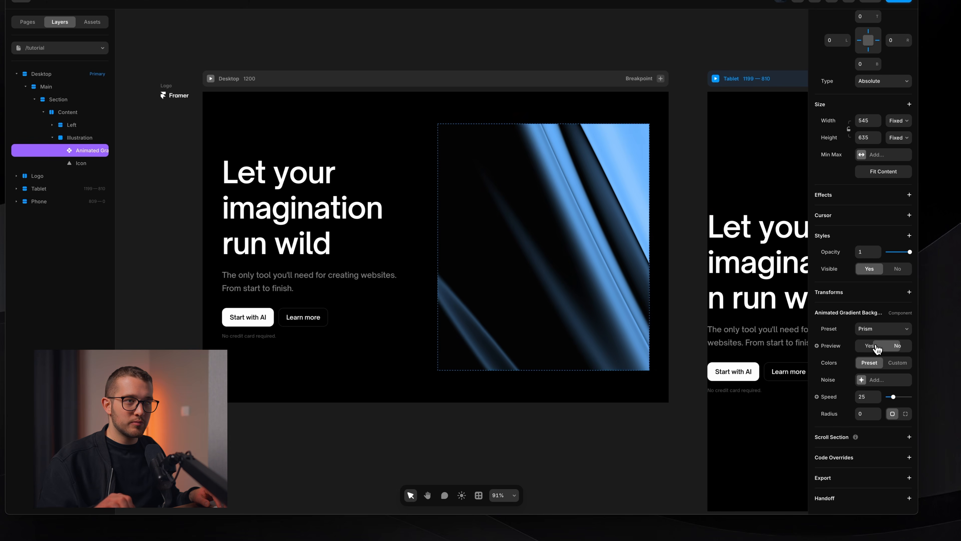
- Turn on the gradient's live canvas preview and check its animation in the page preview
left_click(870, 345)
scroll(620, 268, "up", 3)
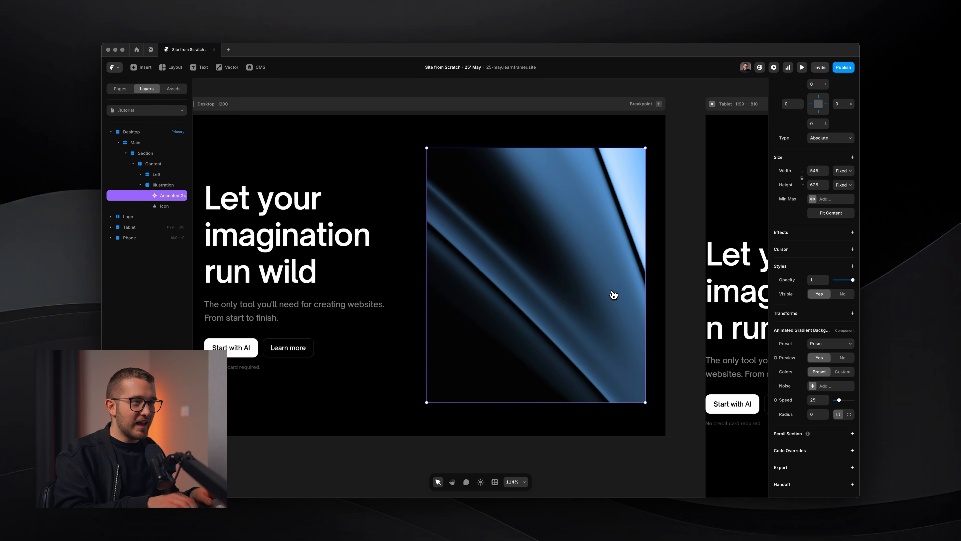
key("super+p")
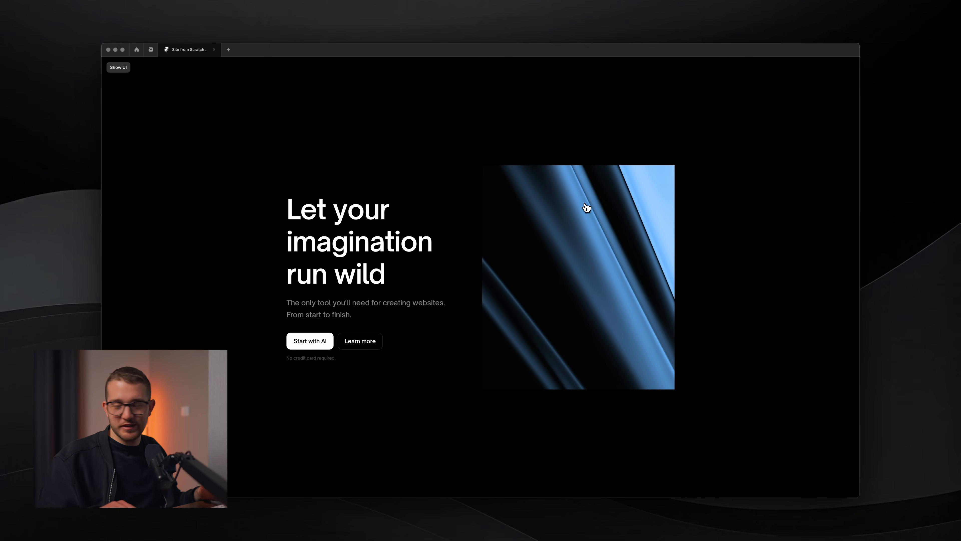
key("Escape")
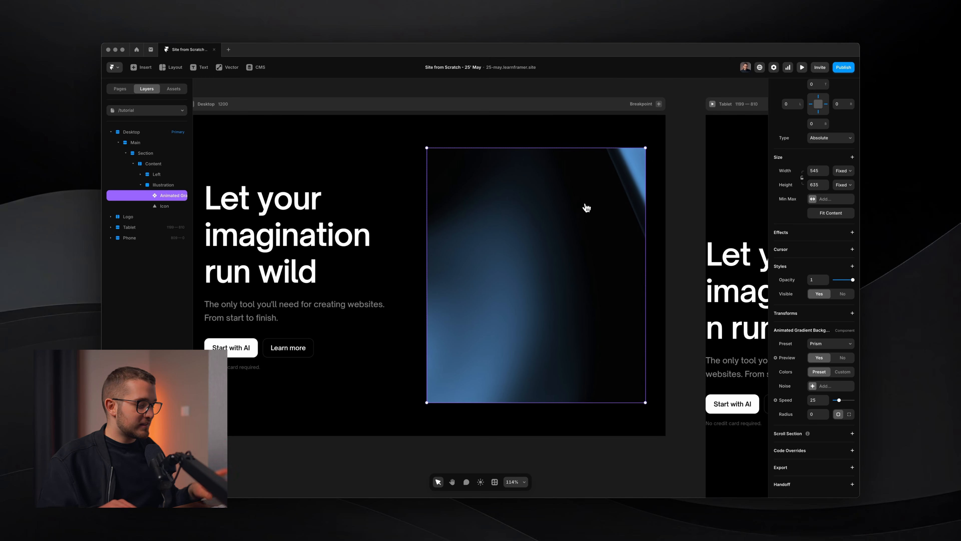
- Switch to the browser to compare the gradient resource page and the finished example site, and return to Framer
key("super+Tab")
key("super+Tab")
key("super+Tab")
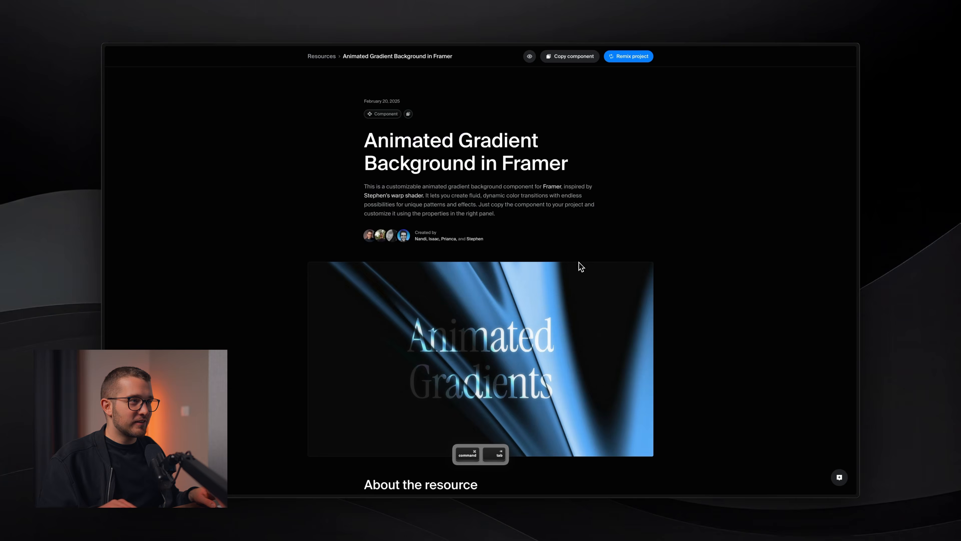
key("super+Tab")
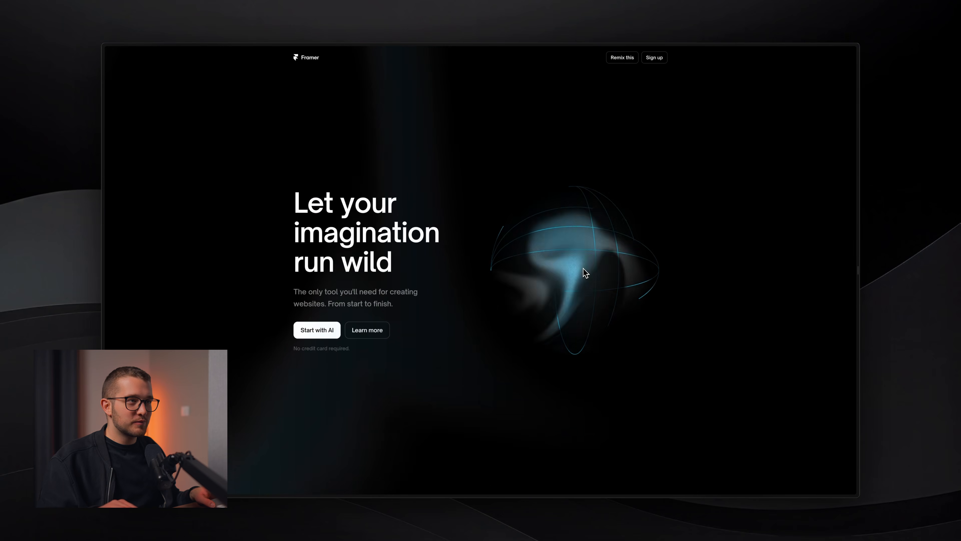
key("super+Tab")
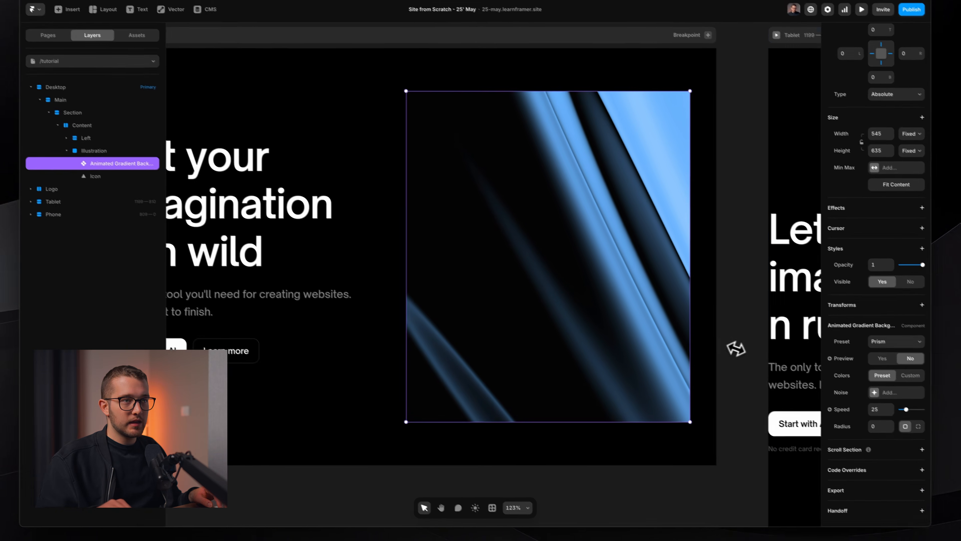
- Set the Animated Gradient's preset to Custom and inspect its noise settings
left_click(818, 344)
left_click(871, 389)
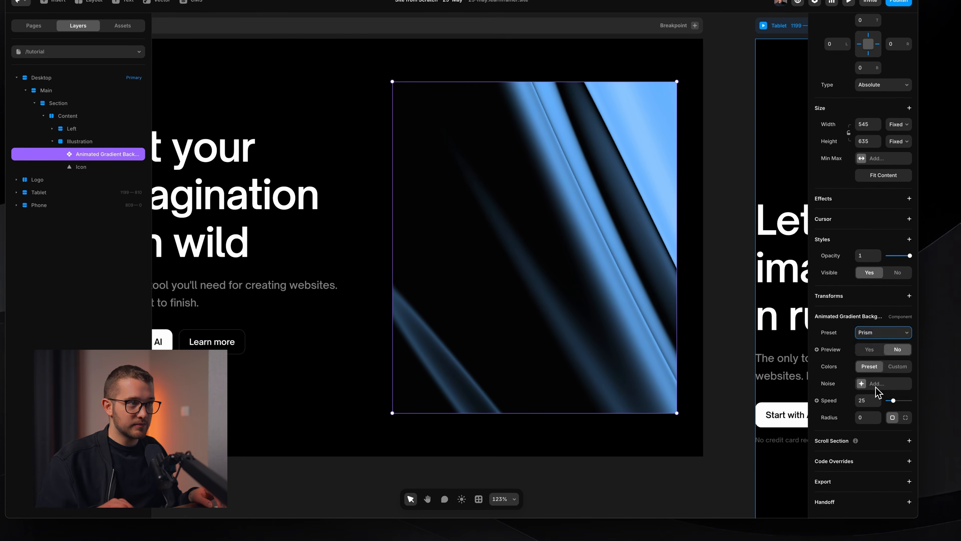
scroll(874, 379, "down", 5)
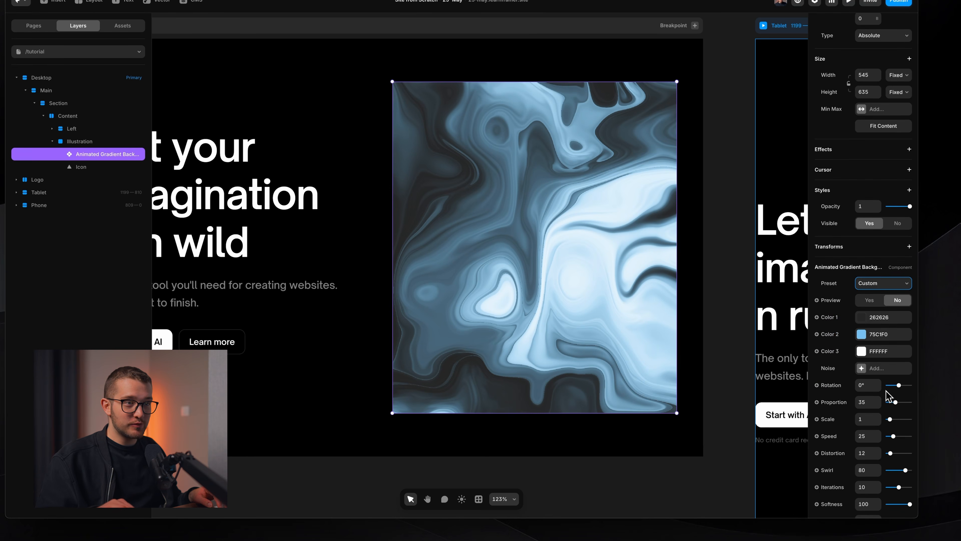
left_click(896, 264)
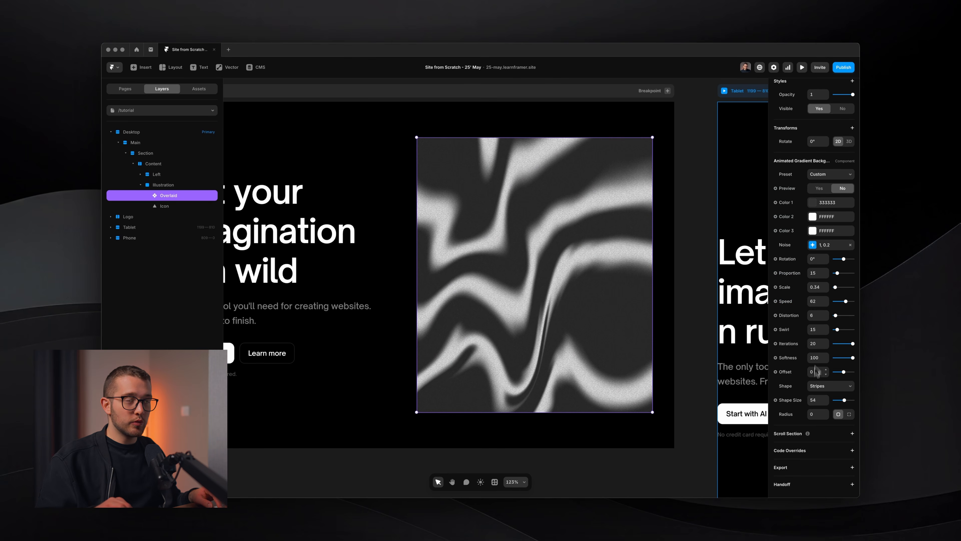
left_click(821, 245)
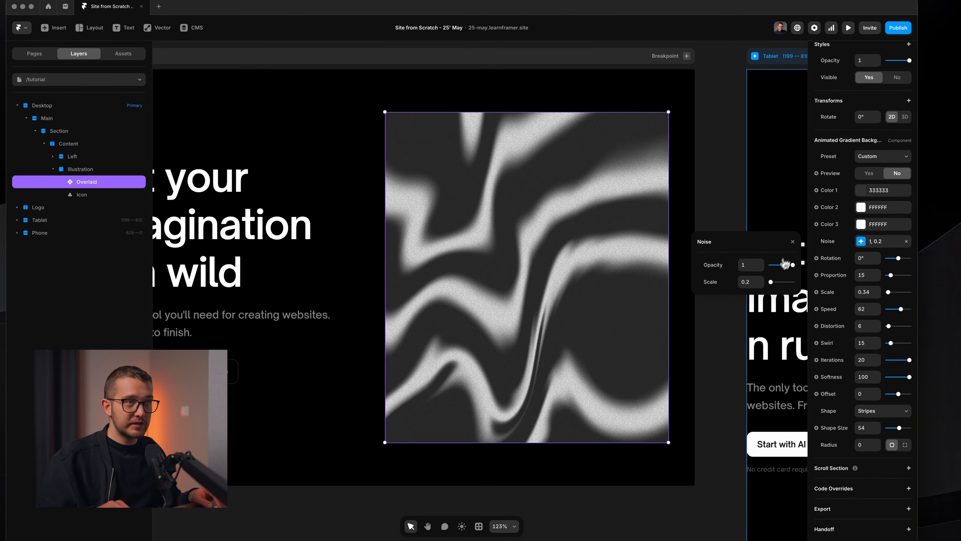
left_click(761, 245)
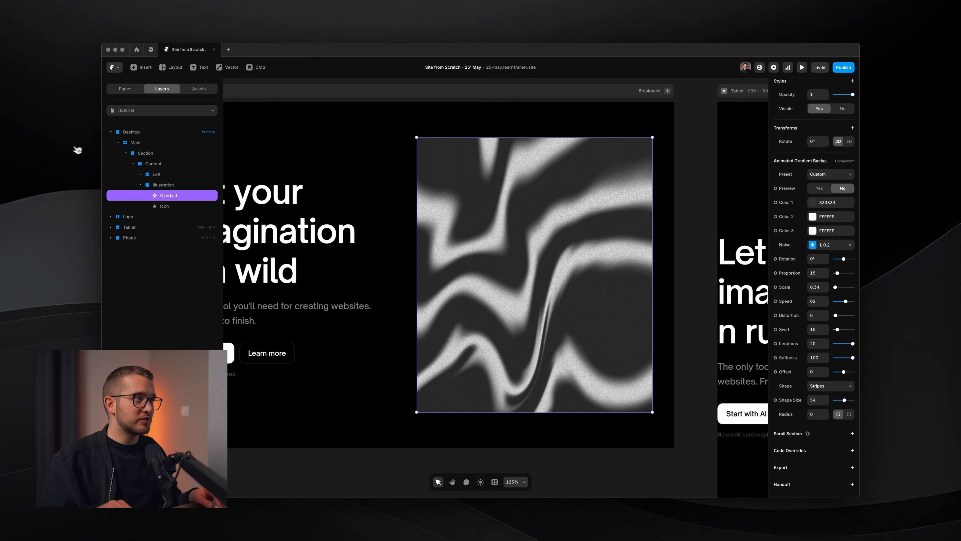
- Examine the finished illustration on the Home page, return to /tutorial and preview the gradient there
left_click(125, 88)
left_click(130, 122)
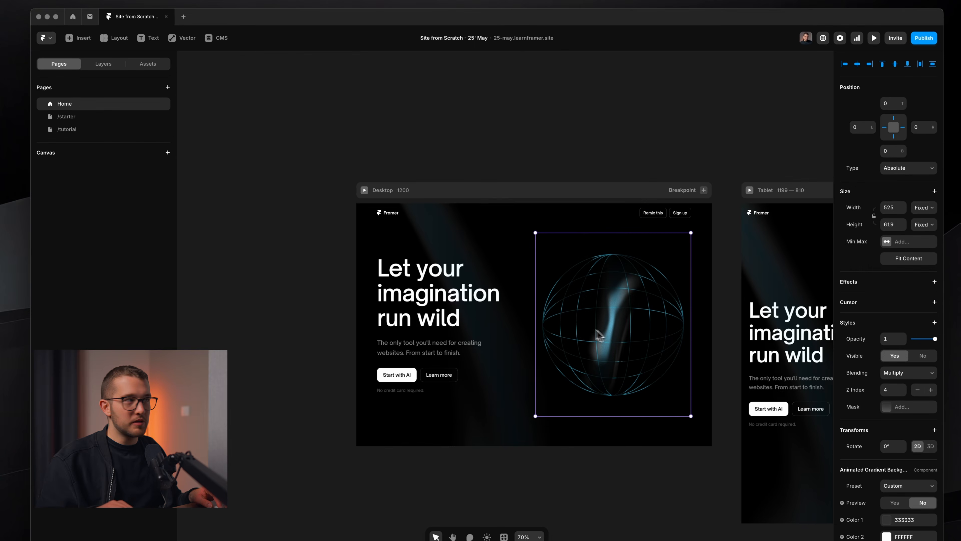
left_click(104, 131)
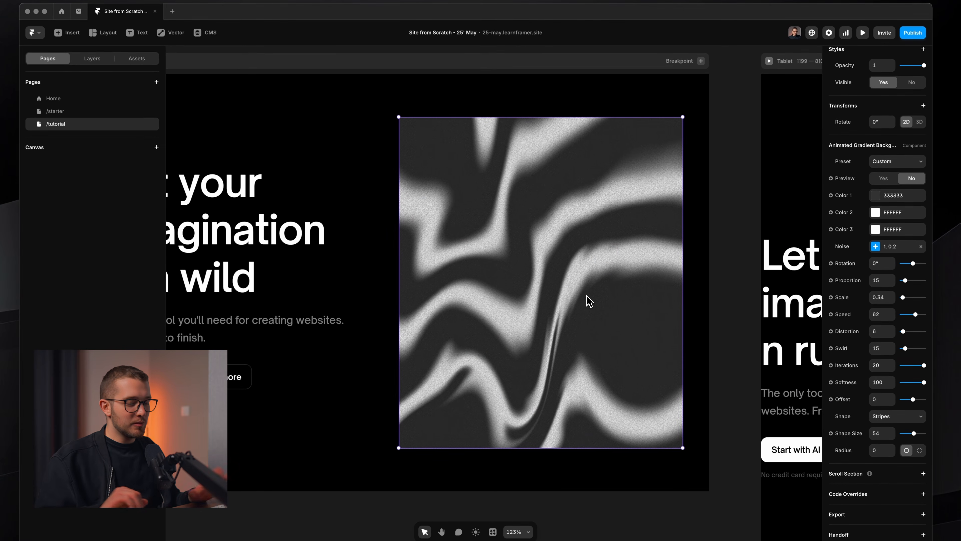
key("super+backslash")
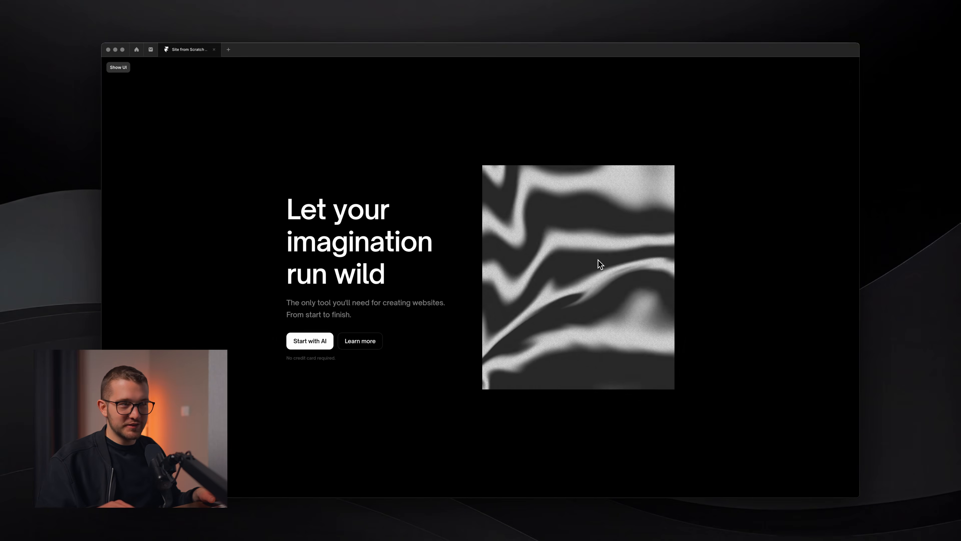
key("Escape")
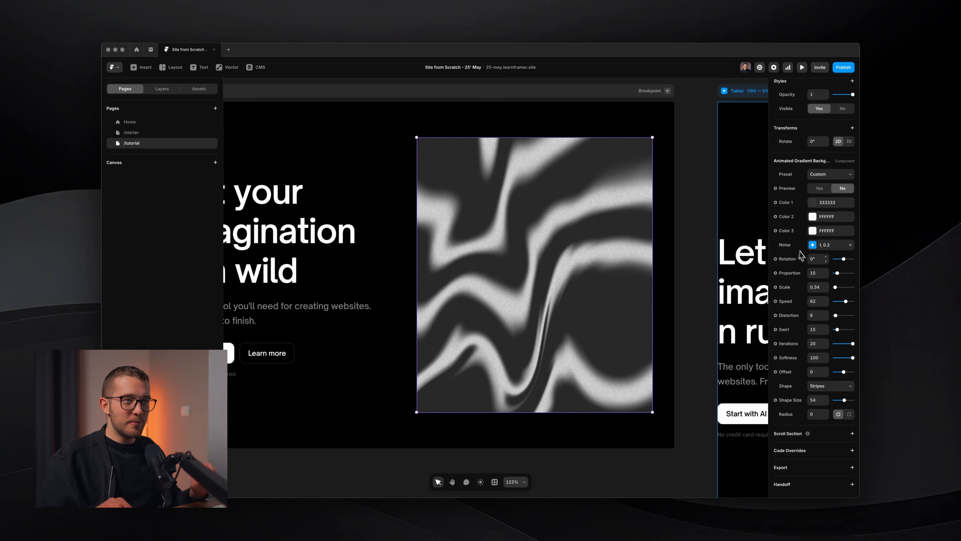
- Add a blending style set to Multiply to the Overlaid gradient layer and enable its canvas preview
scroll(822, 273, "up", 5)
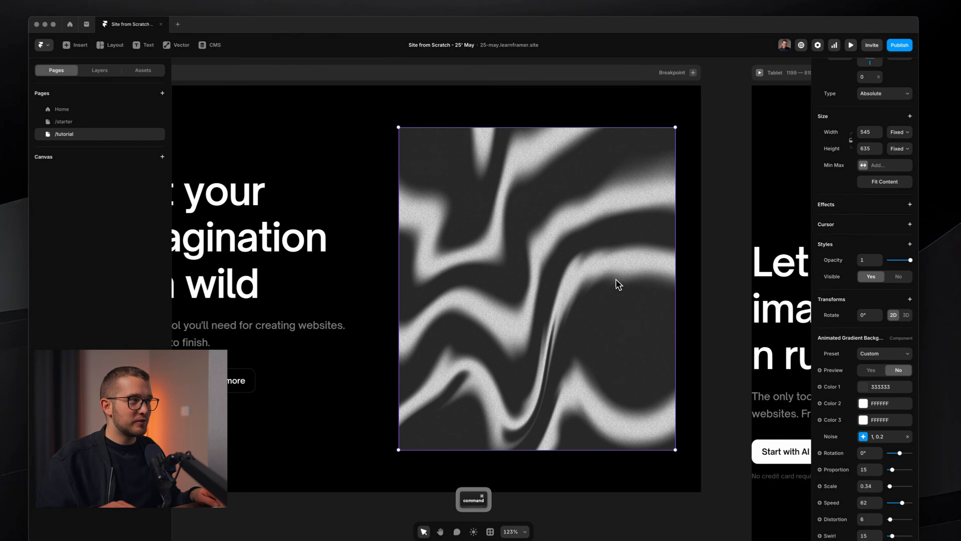
key("alt+2")
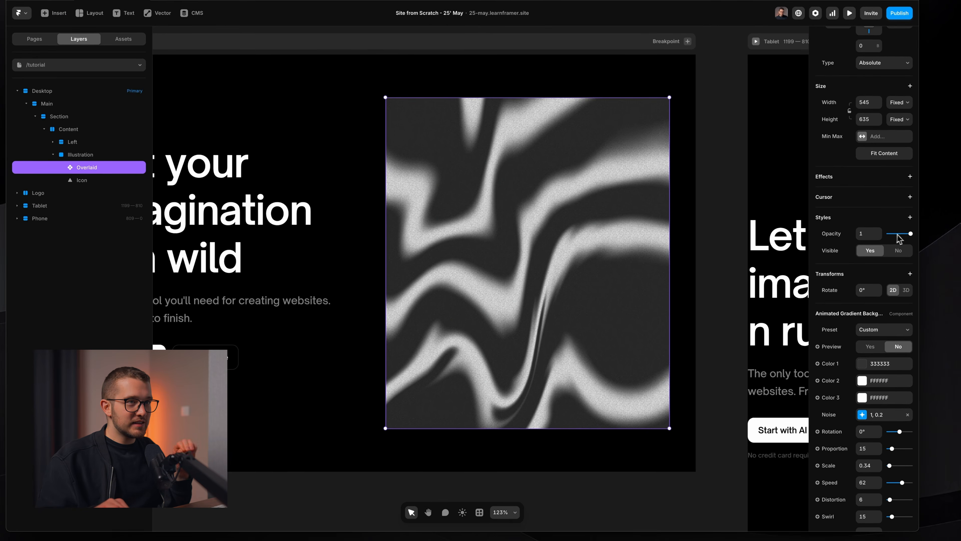
mouse_move(920, 262)
left_mouse_down()
mouse_move(874, 266)
mouse_move(917, 277)
mouse_move(921, 253)
left_mouse_up()
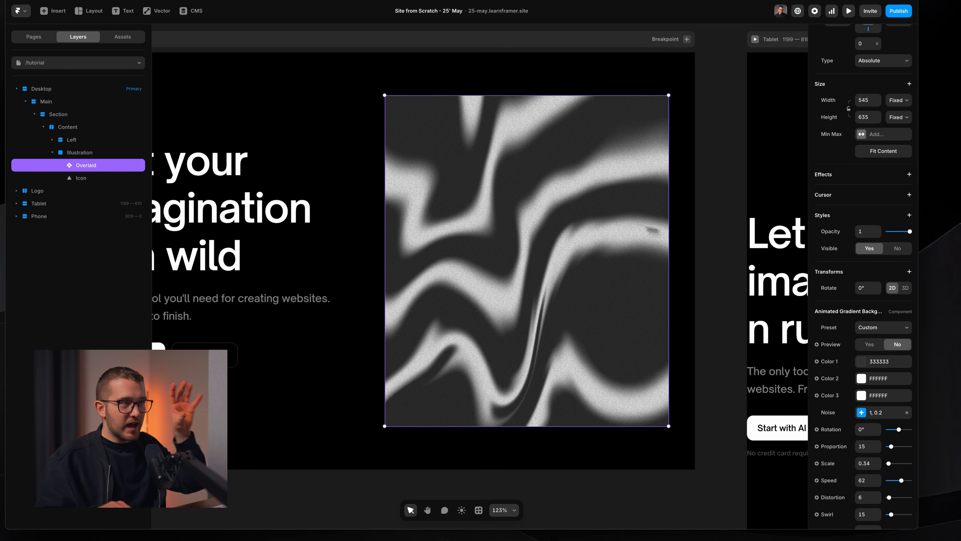
left_click(887, 217)
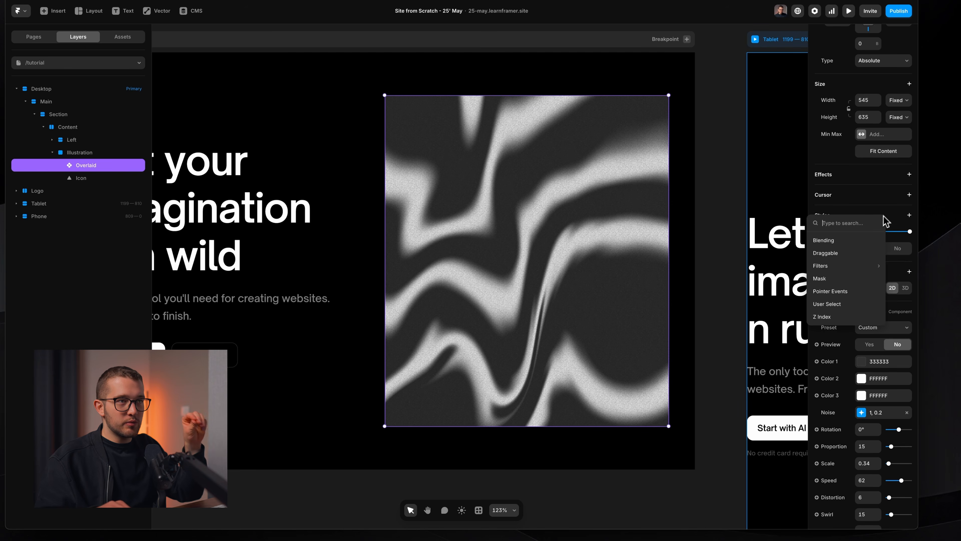
left_click(861, 244)
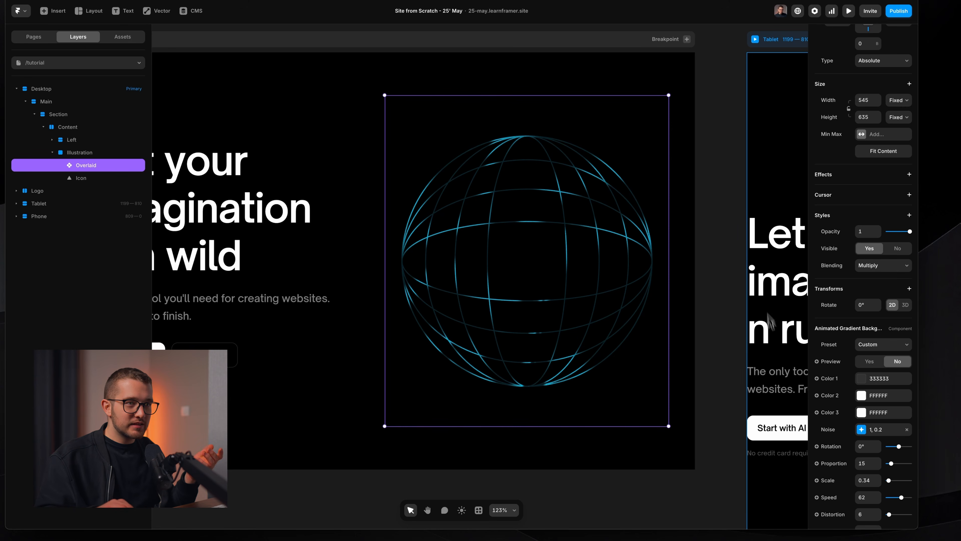
left_click(869, 365)
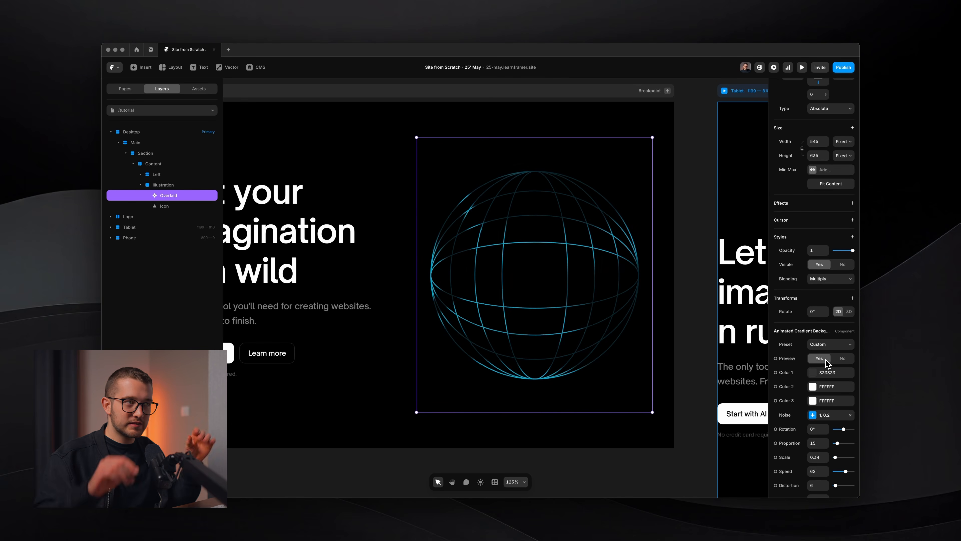
- Compare Normal with Multiply blending on the Overlaid layer, restore Multiply and check it in the page preview
left_click(827, 279)
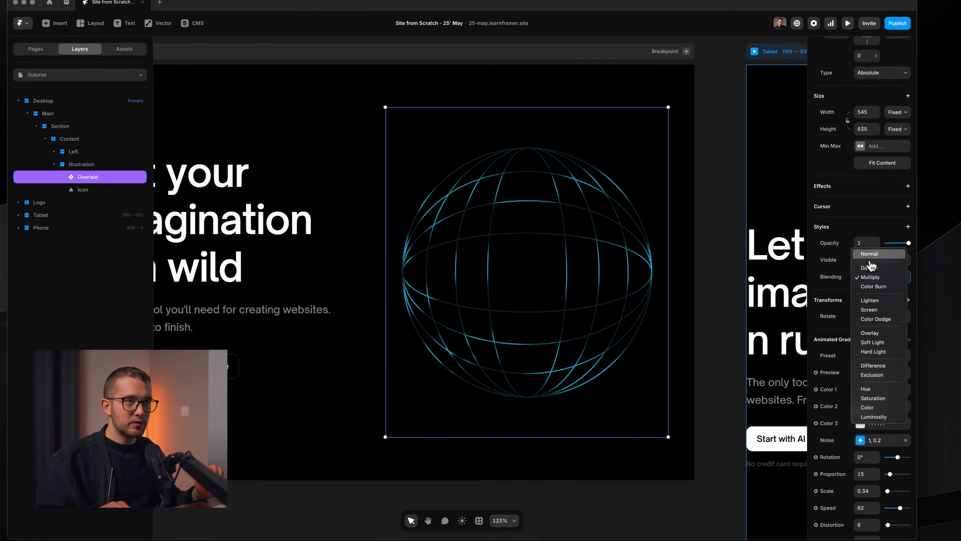
left_click(869, 259)
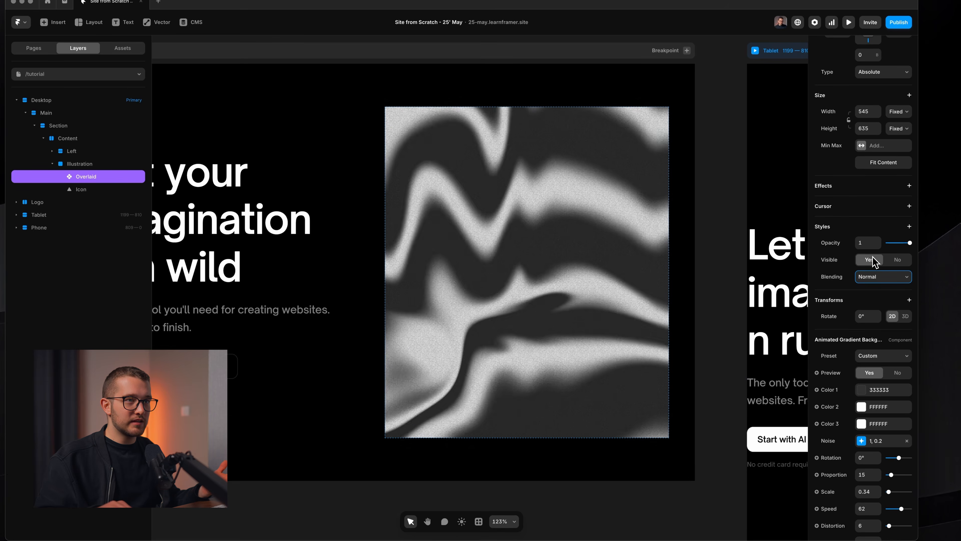
left_click(871, 273)
left_click(877, 300)
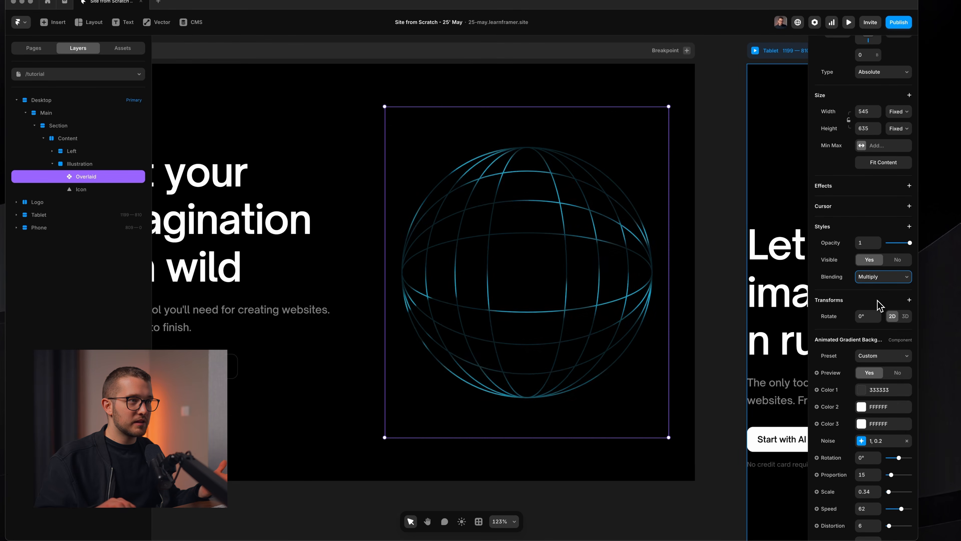
key("super+p")
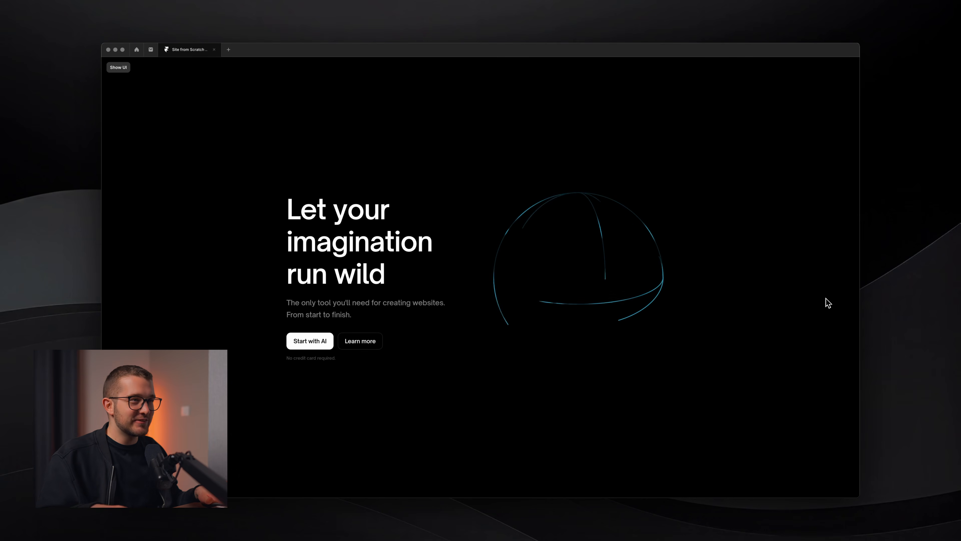
key("Escape")
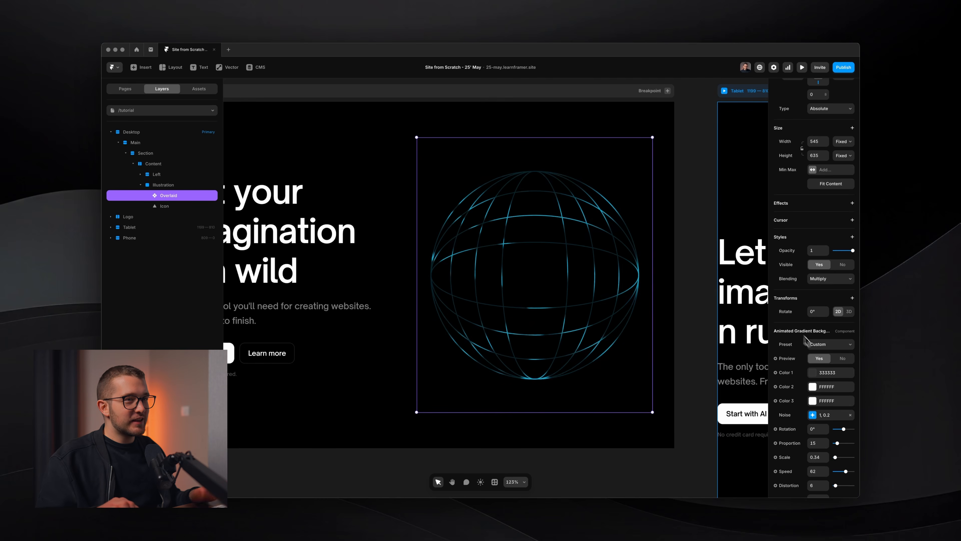
scroll(809, 333, "down", 1)
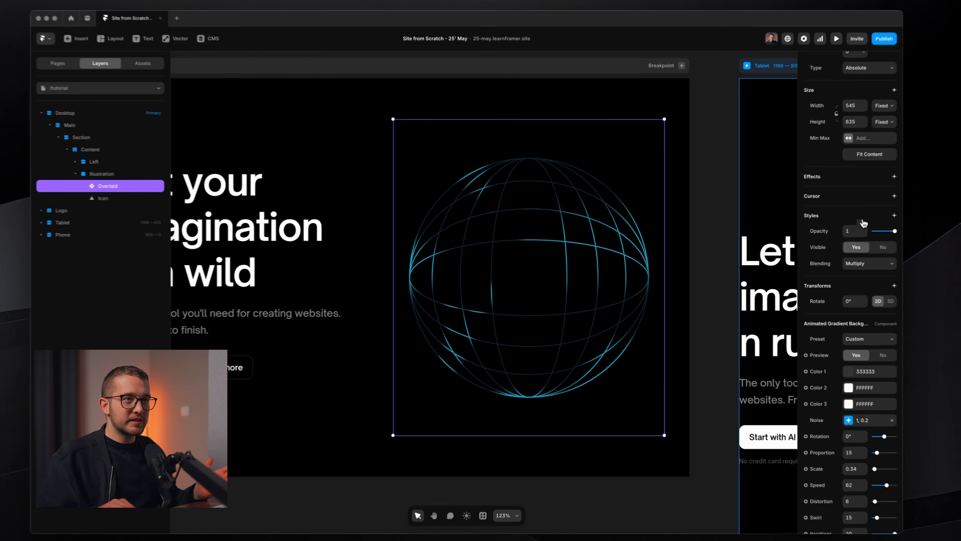
left_click(852, 221)
left_click(812, 299)
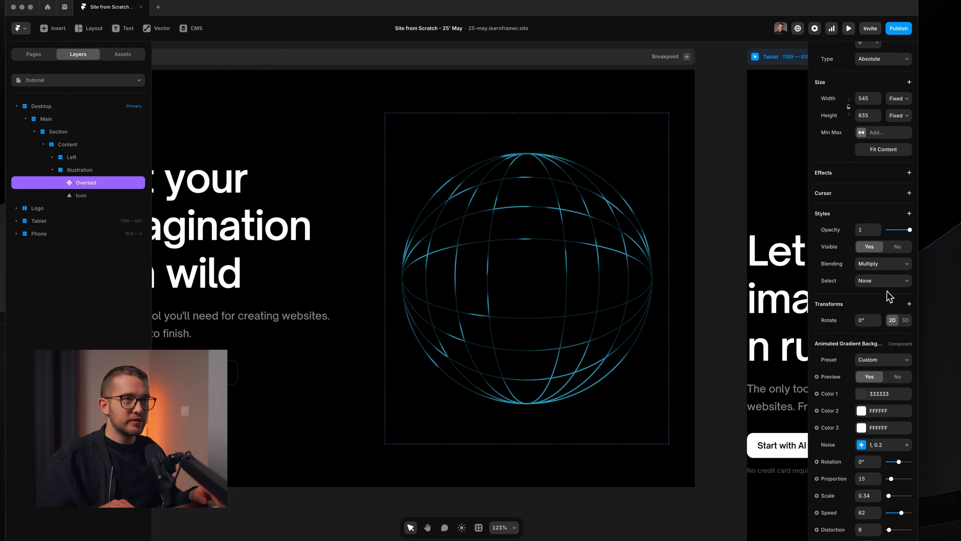
key("super+z")
- Add a Z Index style to the Overlaid layer and set it to 4
left_click(909, 213)
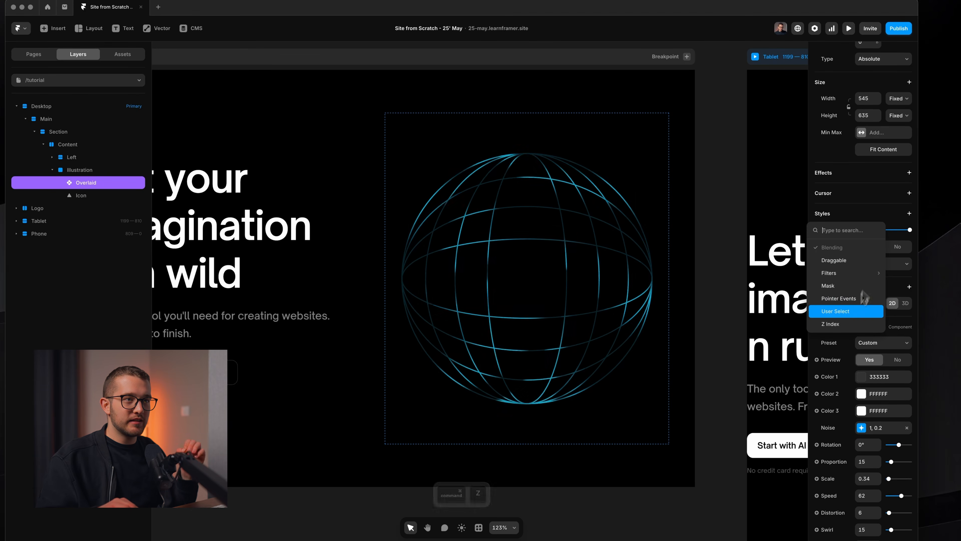
left_click(829, 308)
left_click(866, 280)
type("4")
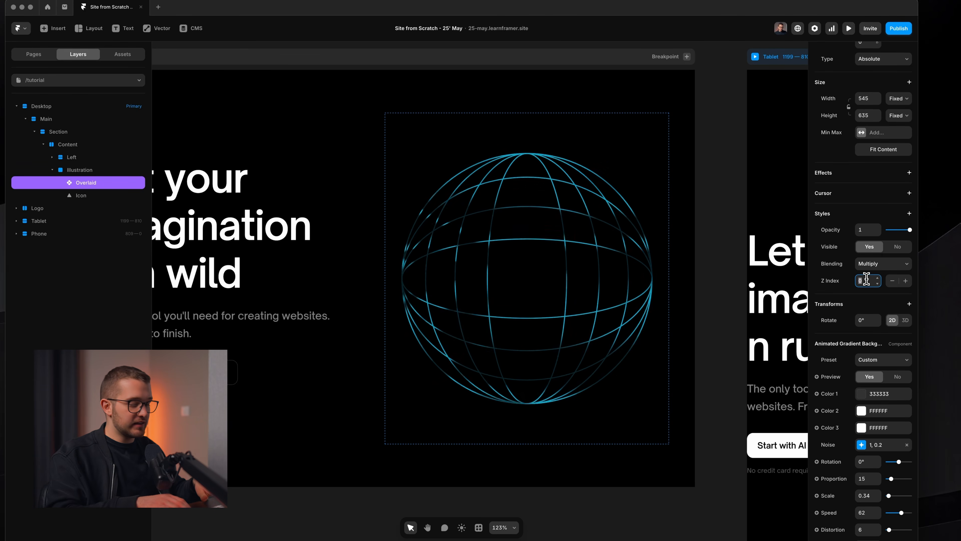
key("Return")
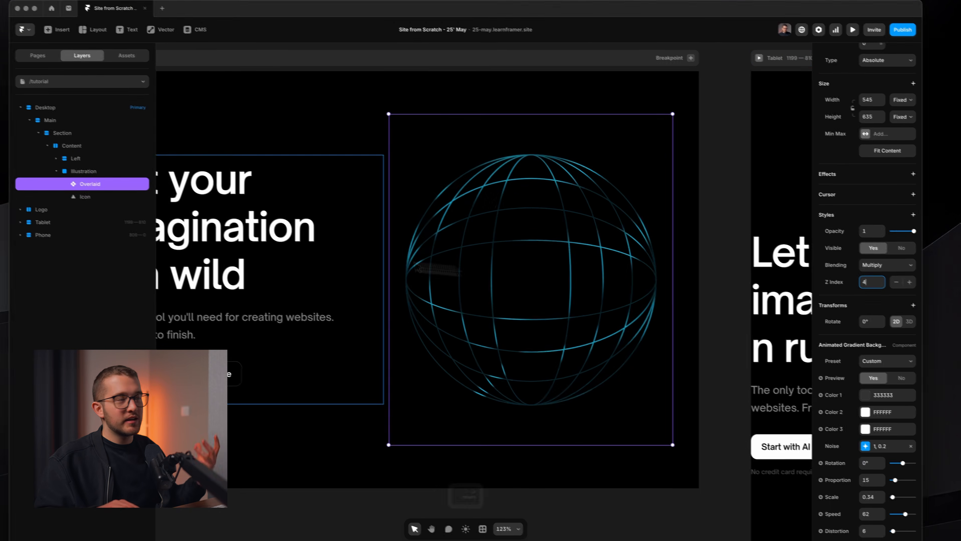
- Add a Z Index style to the globe's Icon layer and set it to 2
left_click(110, 208)
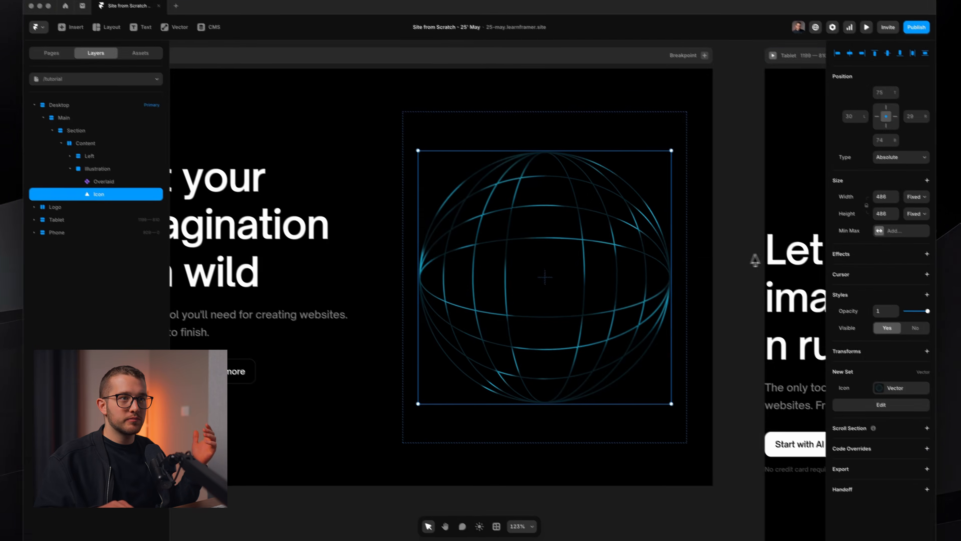
left_click(945, 307)
left_click(848, 387)
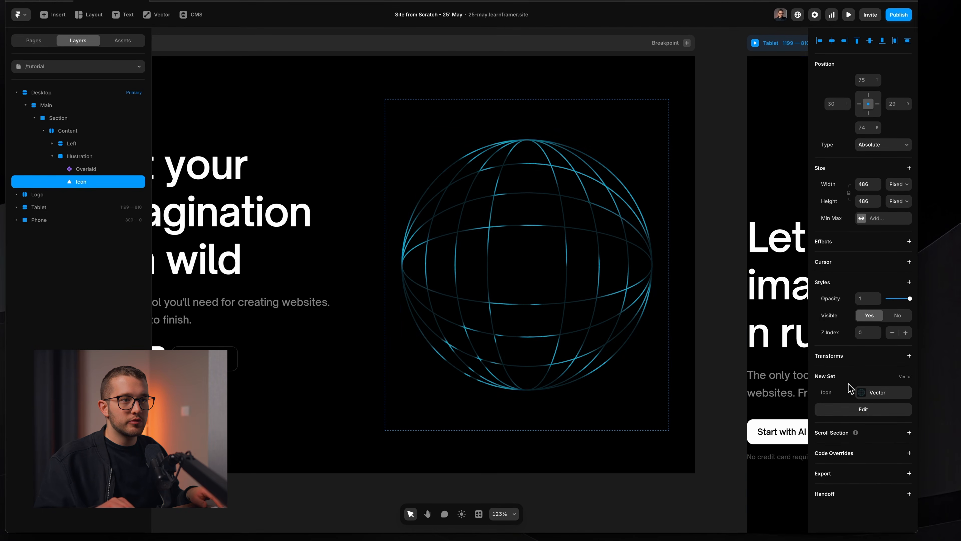
left_click(866, 333)
type("1")
key("Return")
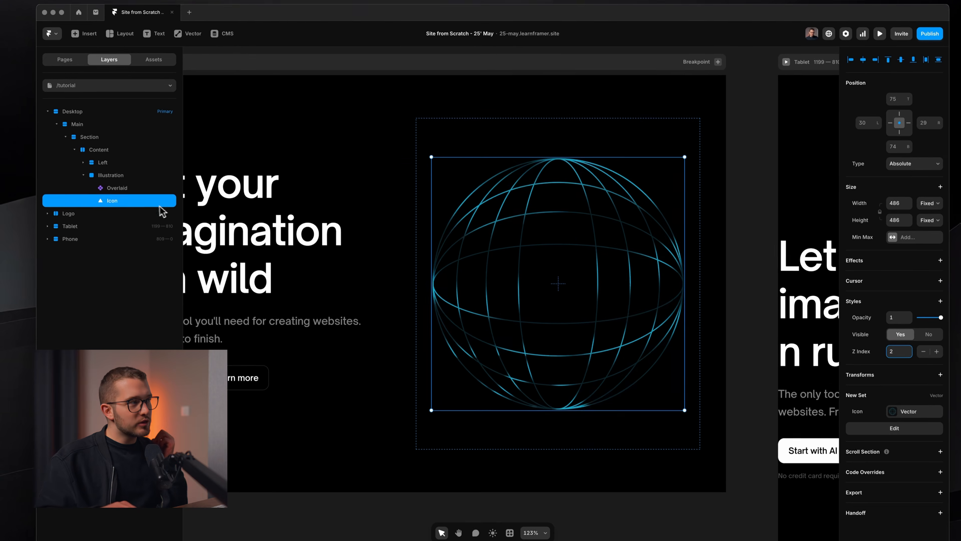
- Duplicate the Overlaid gradient, place the copy below the Icon layer and set its Z Index to 1
left_click(107, 171)
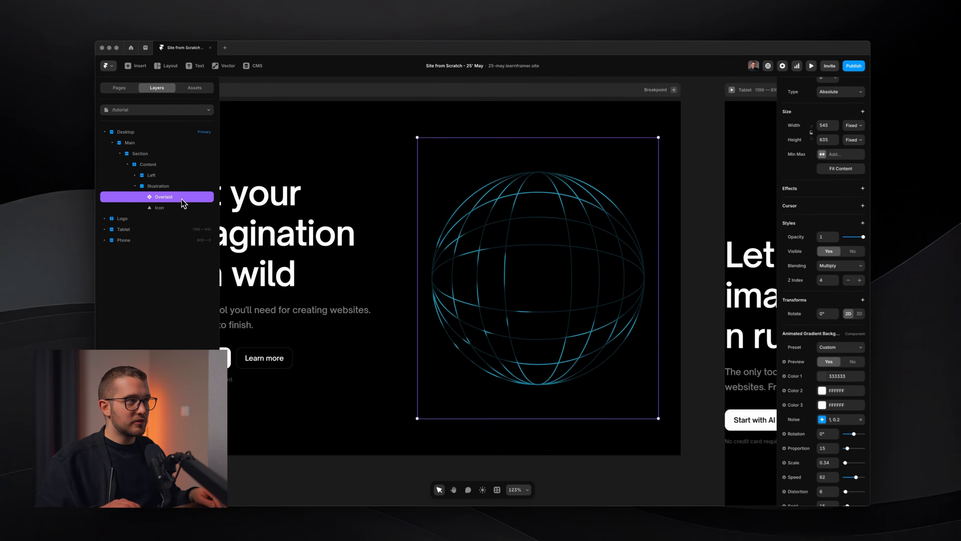
key("super+d")
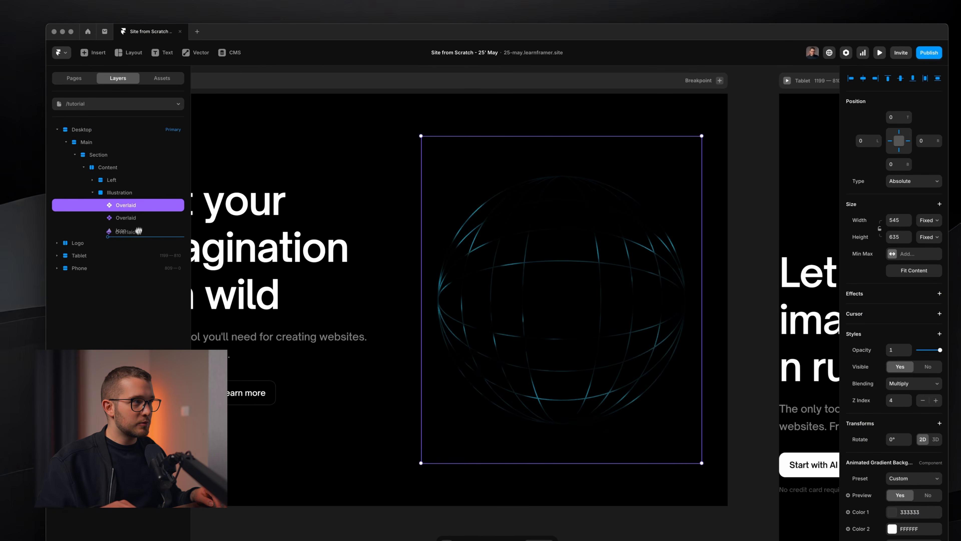
left_click_drag(186, 198, 187, 221)
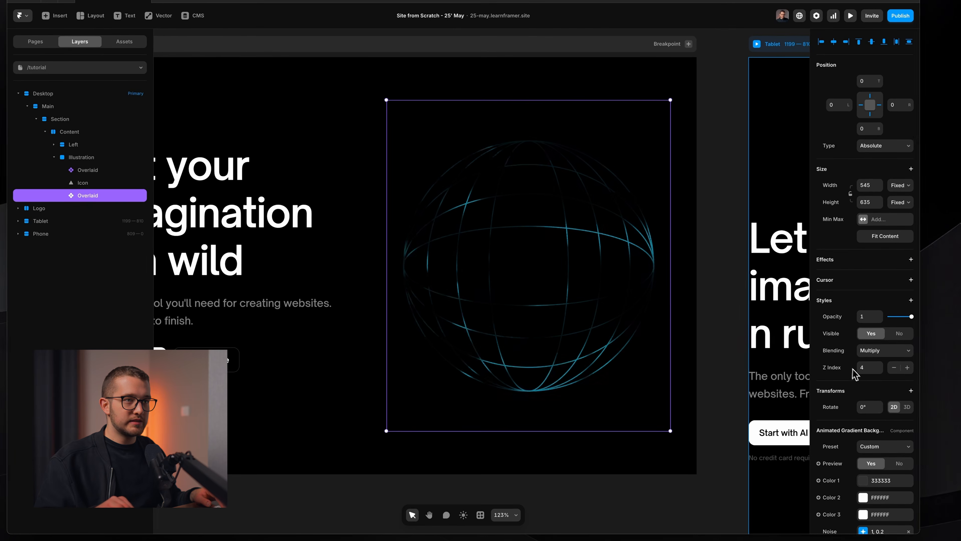
left_click_drag(865, 373, 924, 363)
type("1")
key("Return")
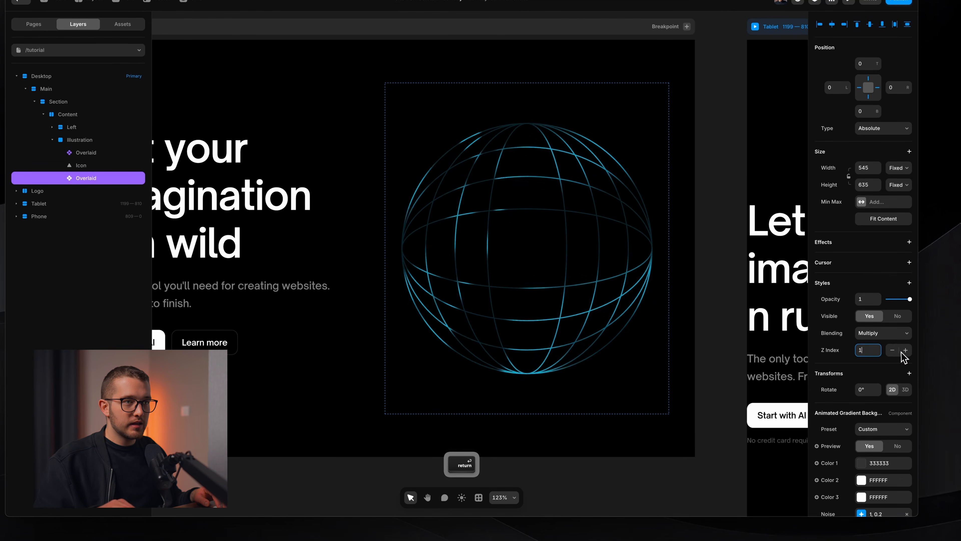
- Set the lower Overlaid copy's blending to Normal
scroll(904, 356, "down", 5)
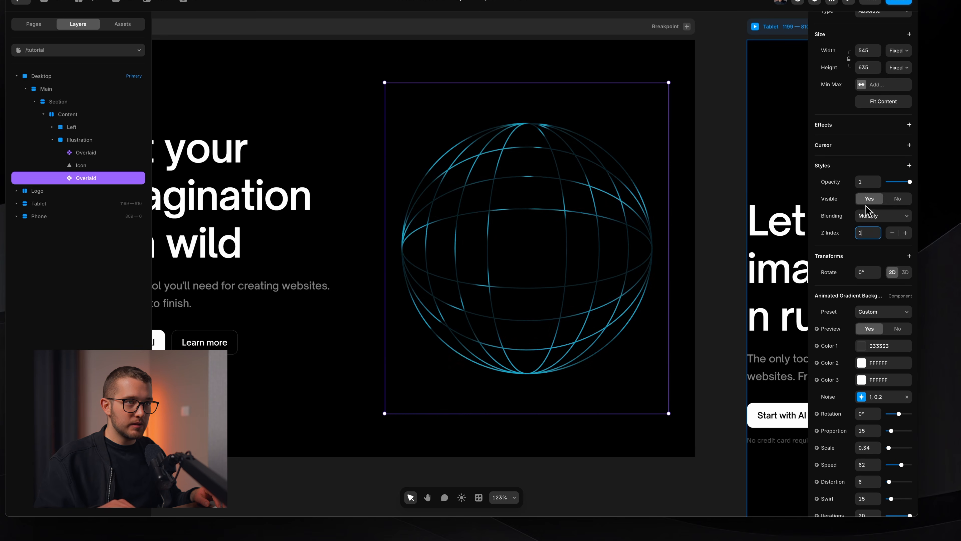
left_click(874, 194)
scroll(876, 343, "down", 4)
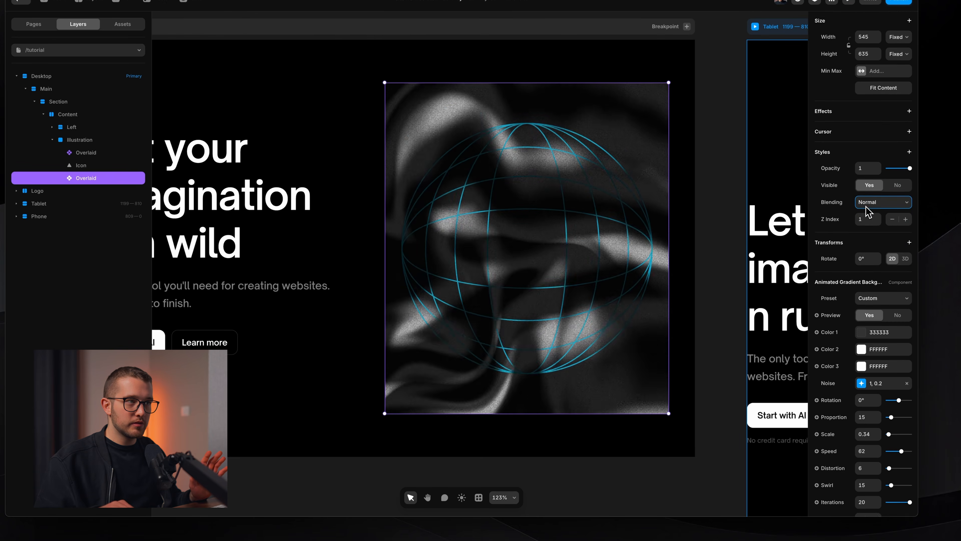
- Give the lower gradient copy a 50% radius and resize it around its centre to about 487 × 483, matching the globe
scroll(878, 345, "down", 1)
scroll(877, 345, "up", 1)
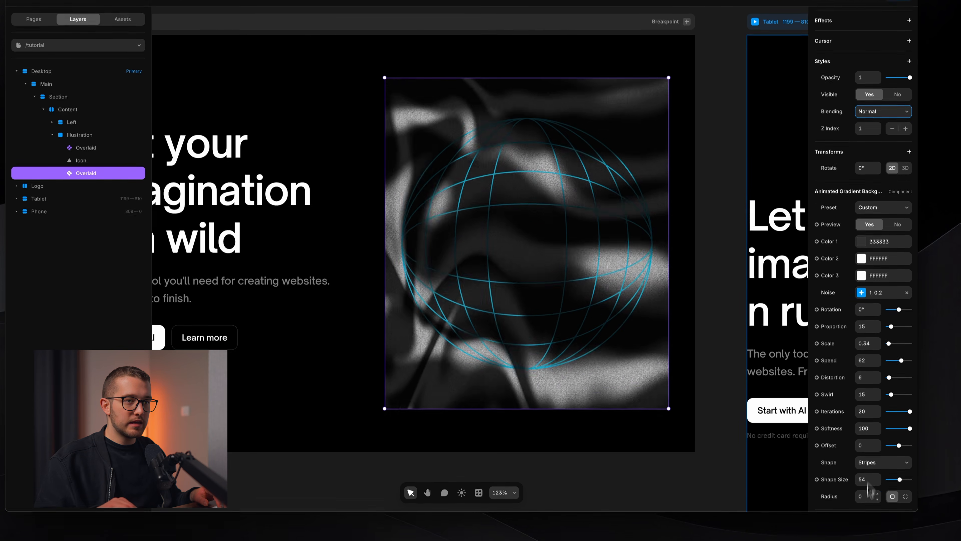
scroll(867, 488, "down", 2)
left_click(865, 446)
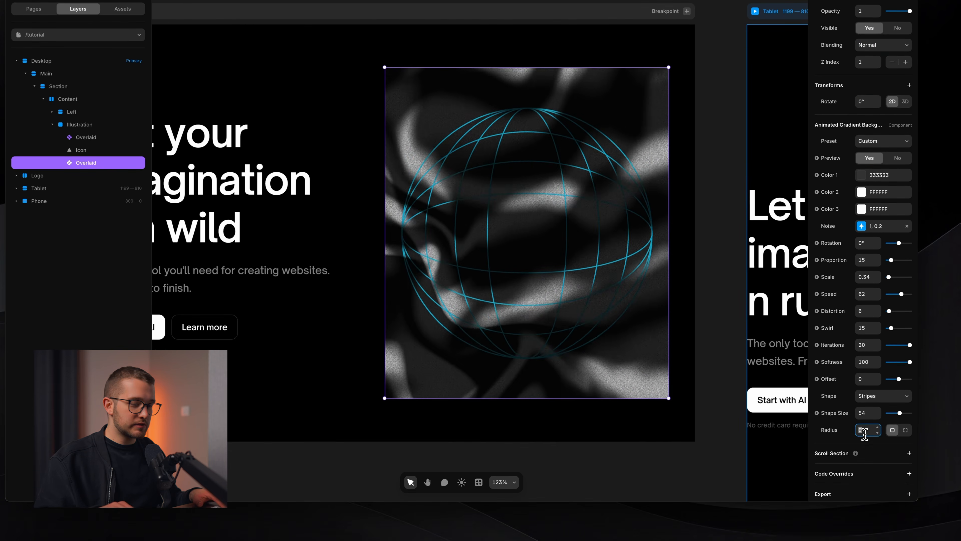
type("50%")
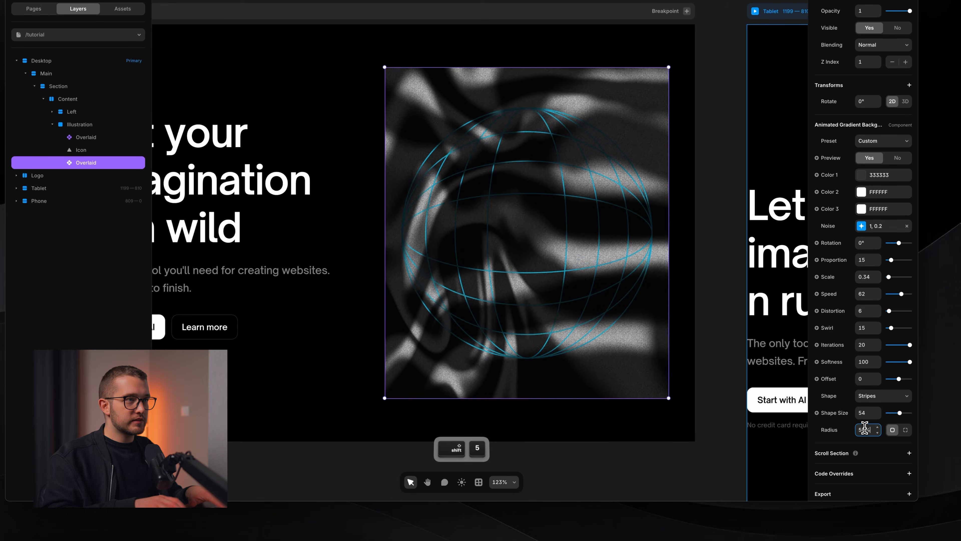
key("Return")
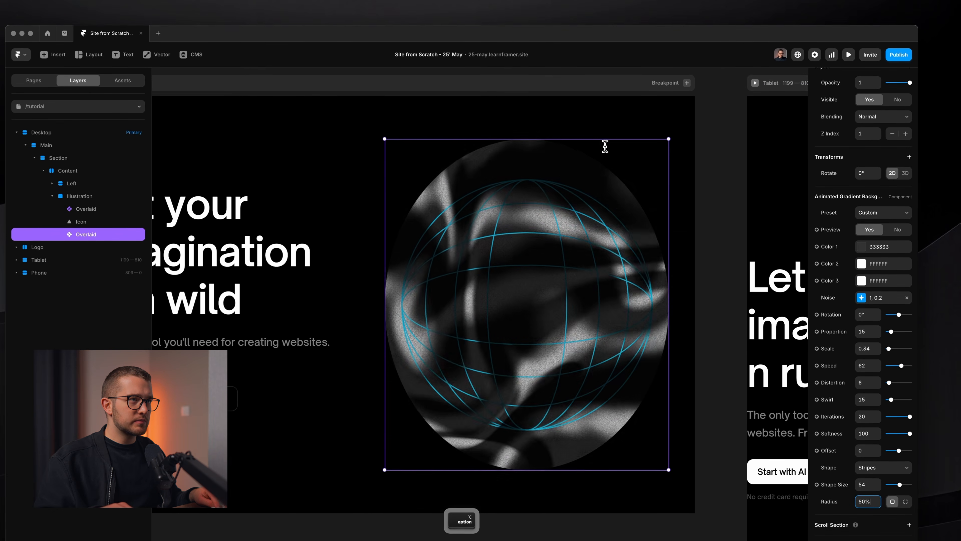
left_click_drag(606, 67, 606, 82)
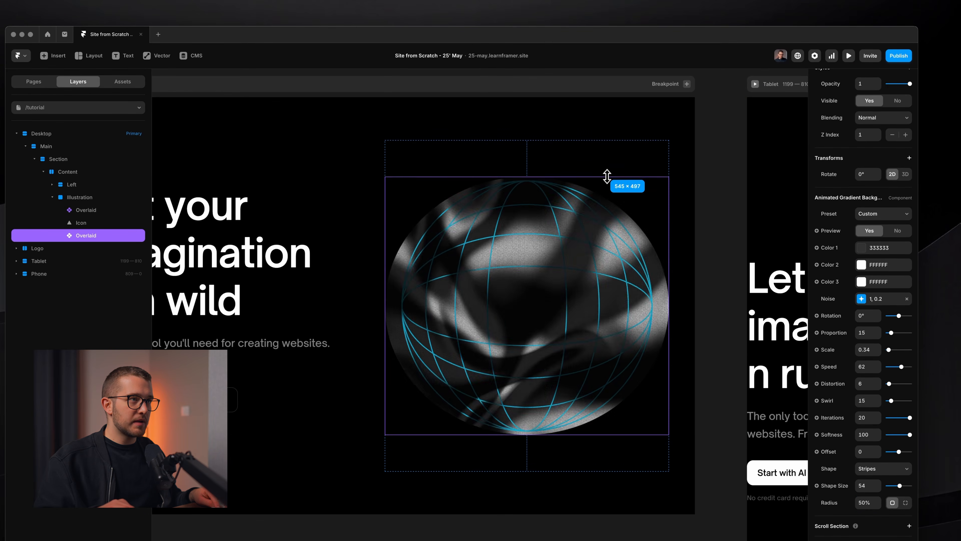
left_click_drag(669, 257, 653, 261)
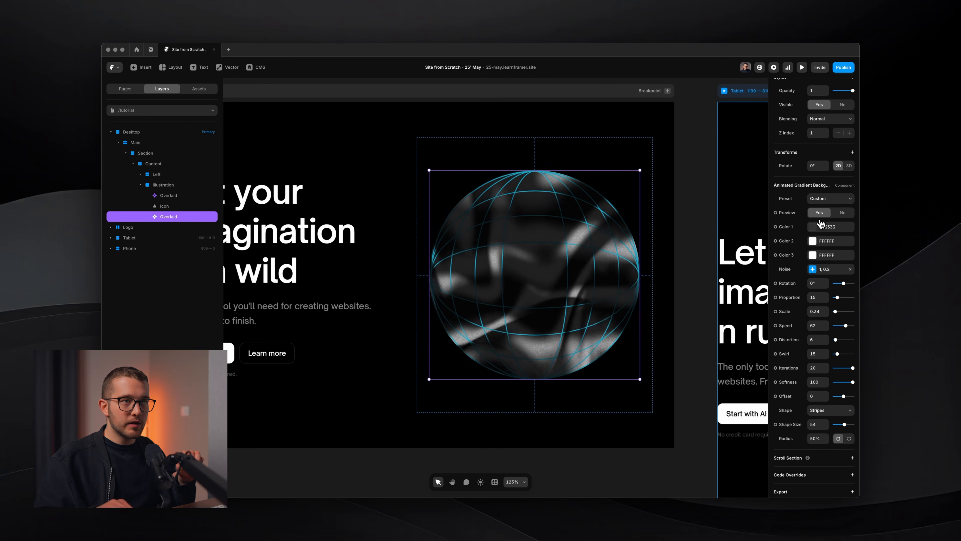
- Try a dark red (4A1313) as Color 1 of the lower gradient and undo it
left_click(819, 225)
left_click_drag(719, 271, 739, 273)
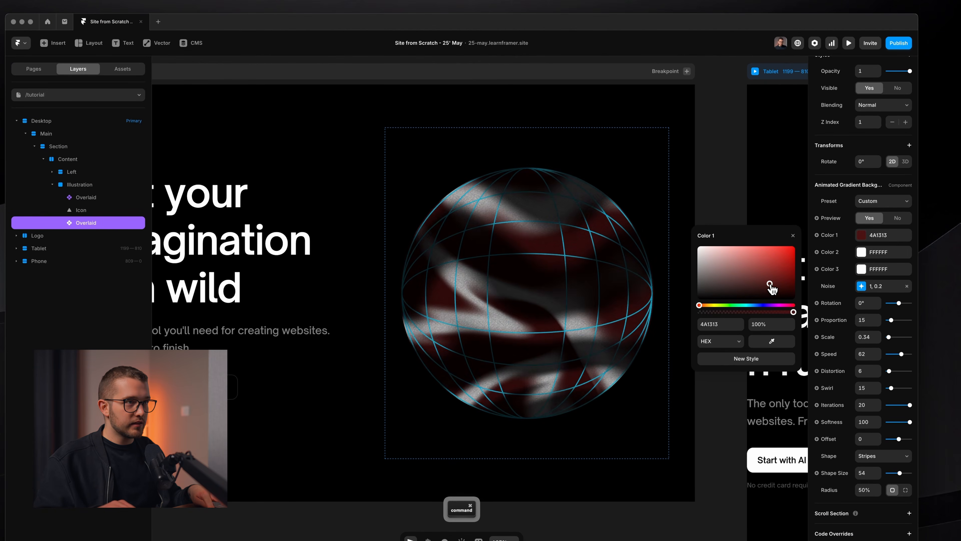
key("super+z")
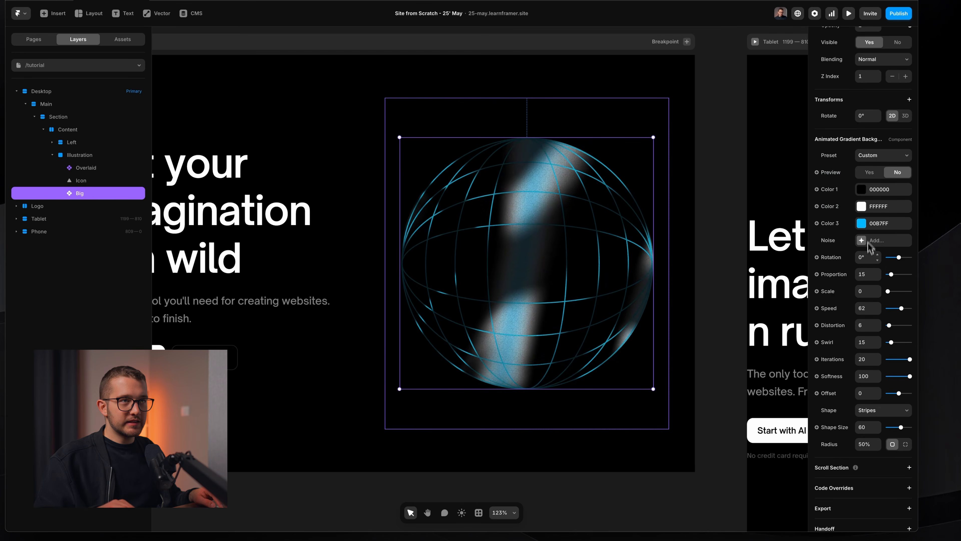
key("shift+super+4")
left_click_drag(823, 158, 916, 411)
key("Escape")
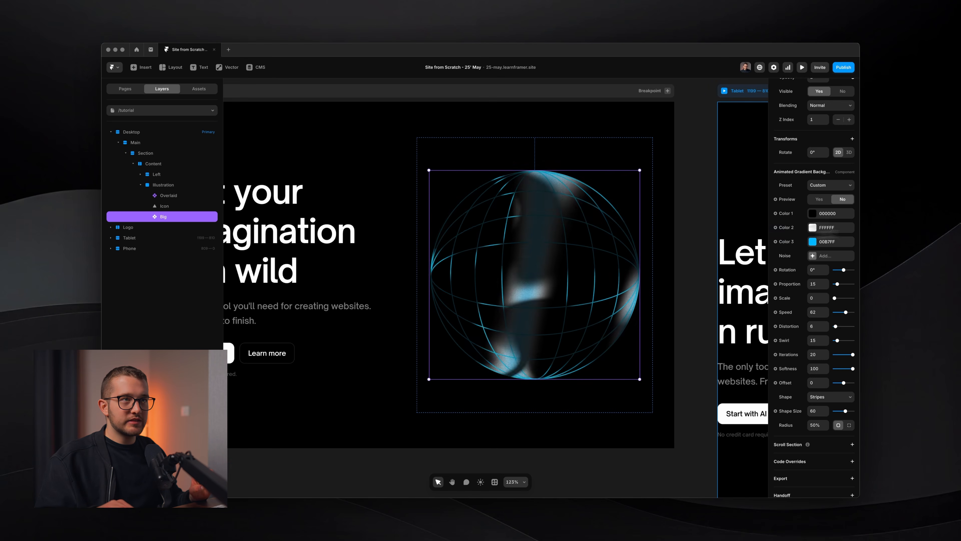
- Add a Mask style to the Big gradient layer and make it Radial
scroll(805, 232, "up", 3)
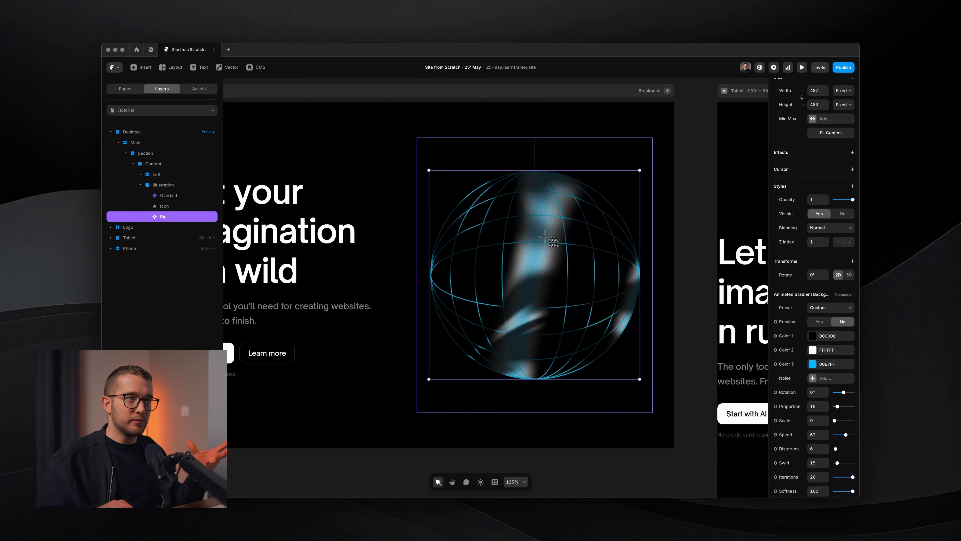
left_click(853, 186)
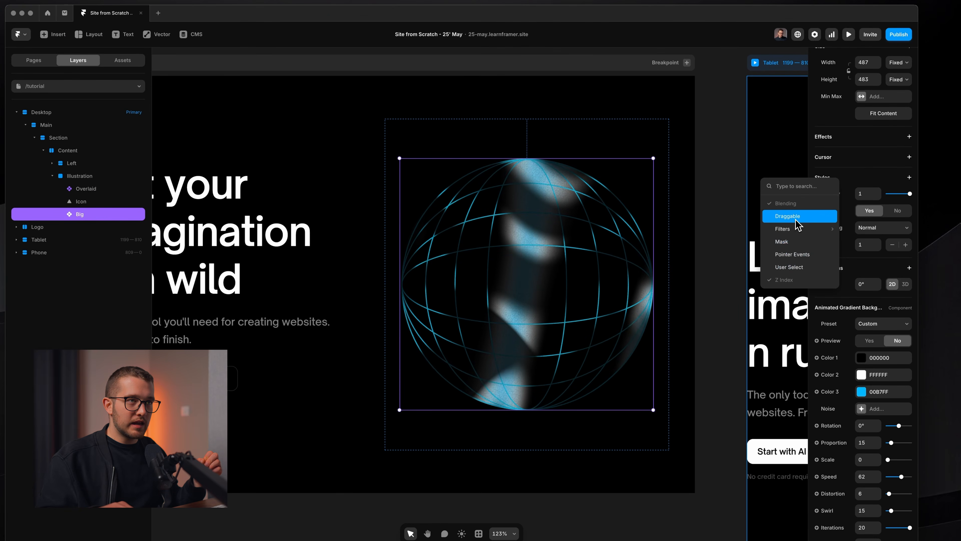
left_click(794, 242)
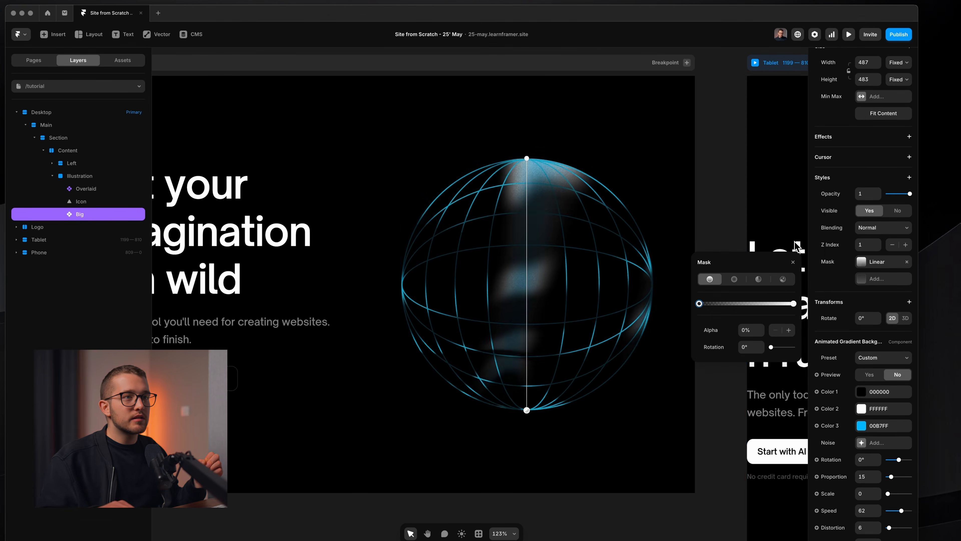
left_click(734, 280)
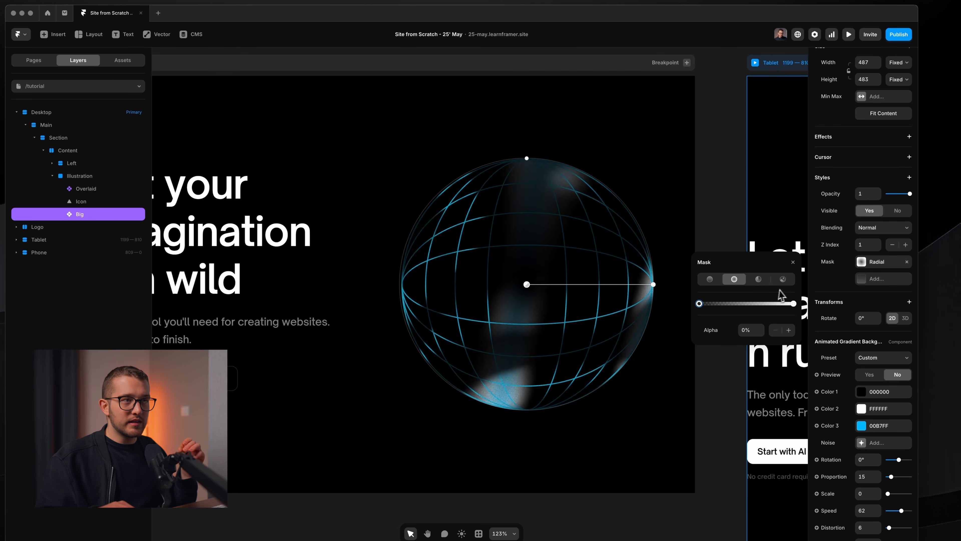
- Set the radial mask's inner stop to 100% alpha and its outer stop to 0% on the Big layer
key("Escape")
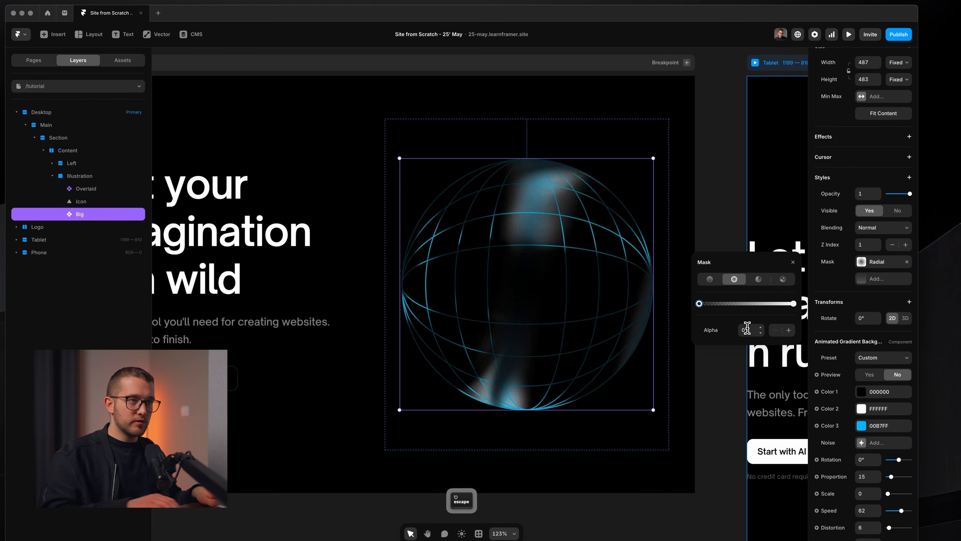
type("100")
key("Return")
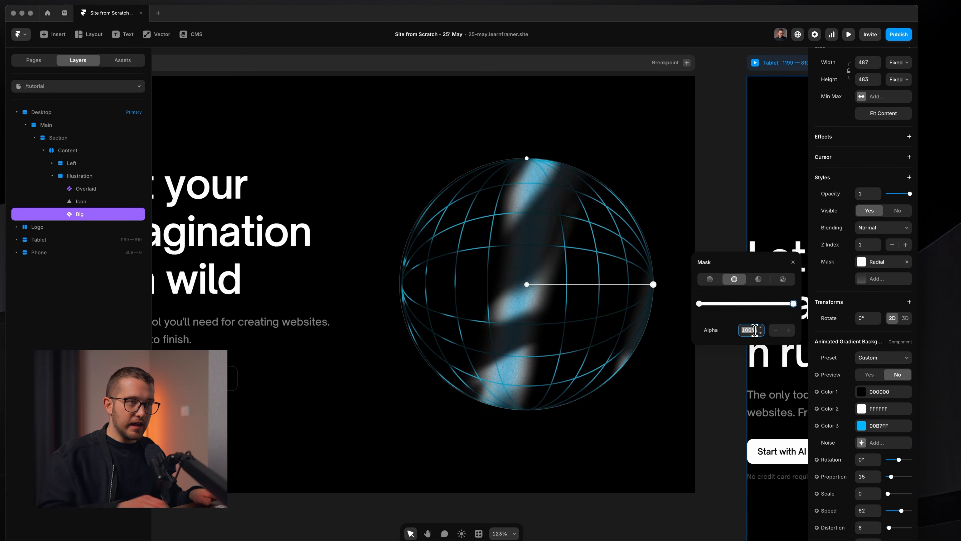
key("Return")
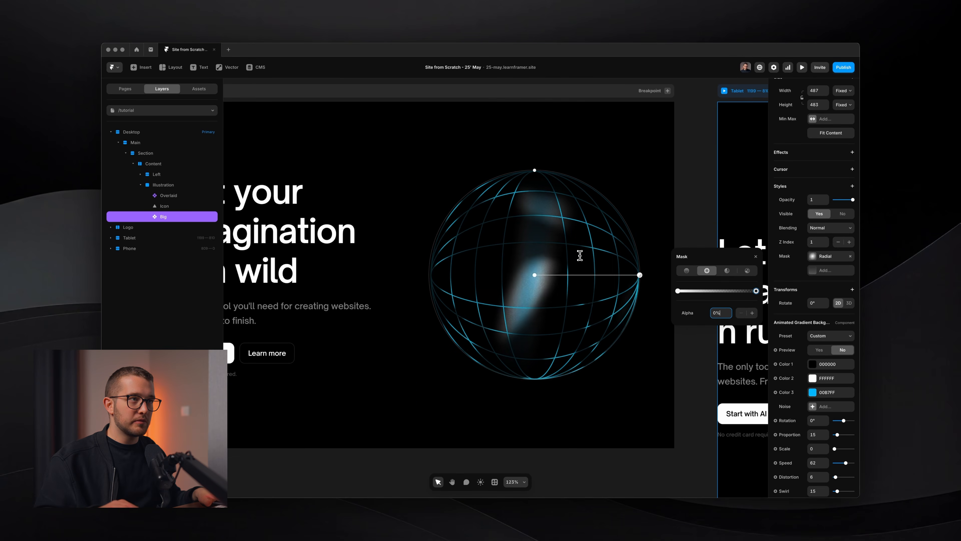
key("Escape")
- Examine the masked globe in the page preview with the interface hidden, compare it with the finished hero page and return to the editor
key("super+backslash")
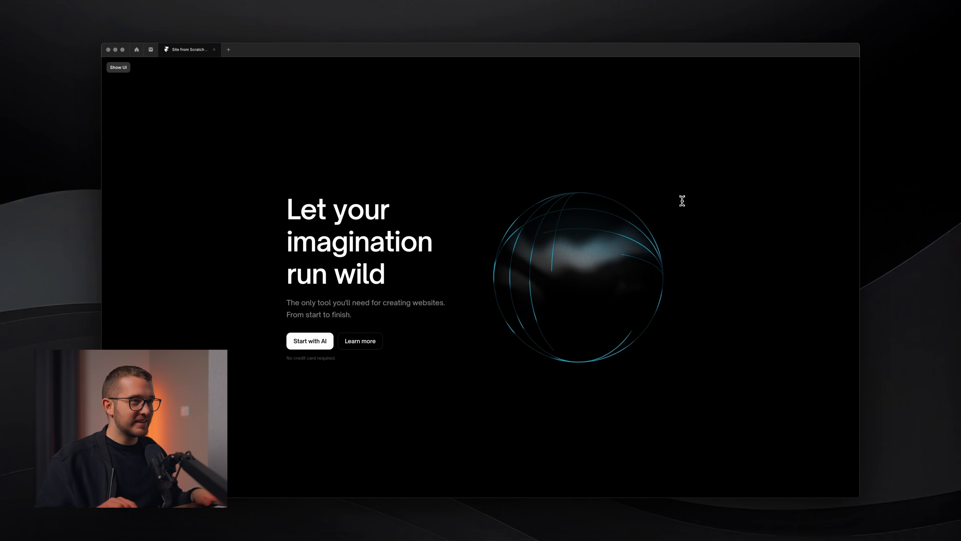
key("super+backslash")
key("super+p")
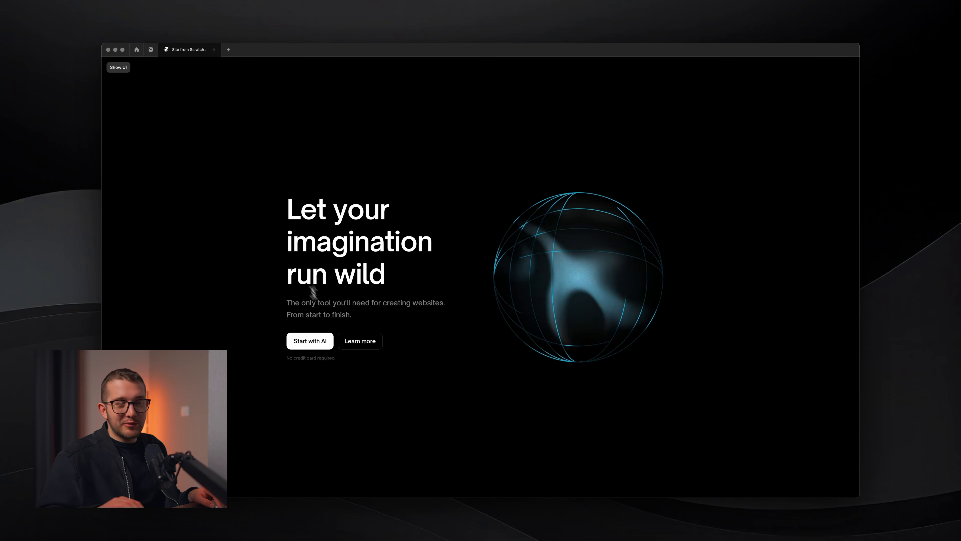
key("super+Tab")
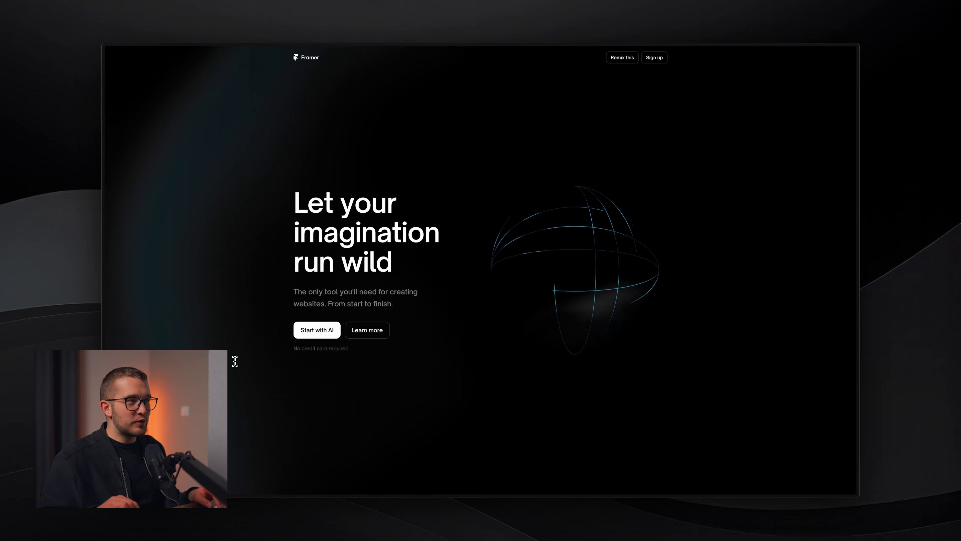
key("Escape")
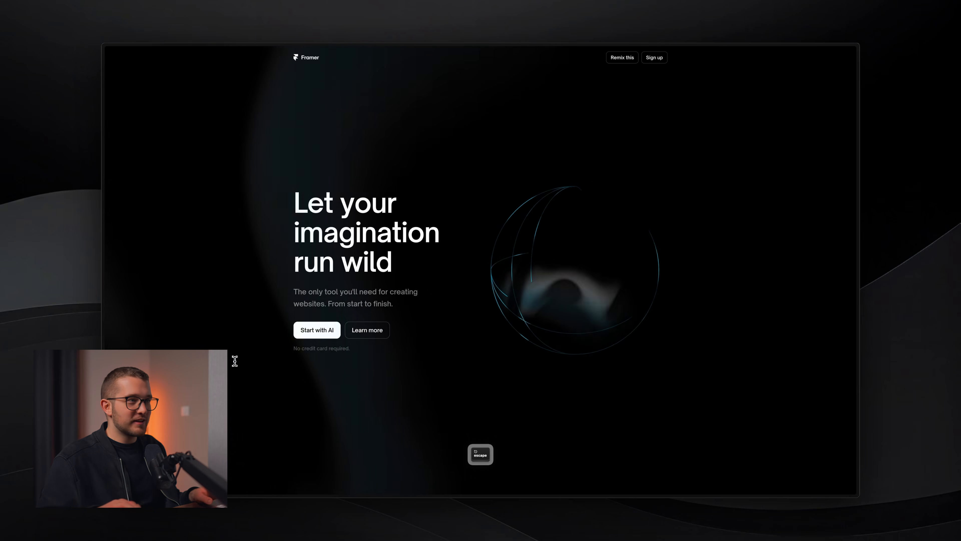
key("super+w")
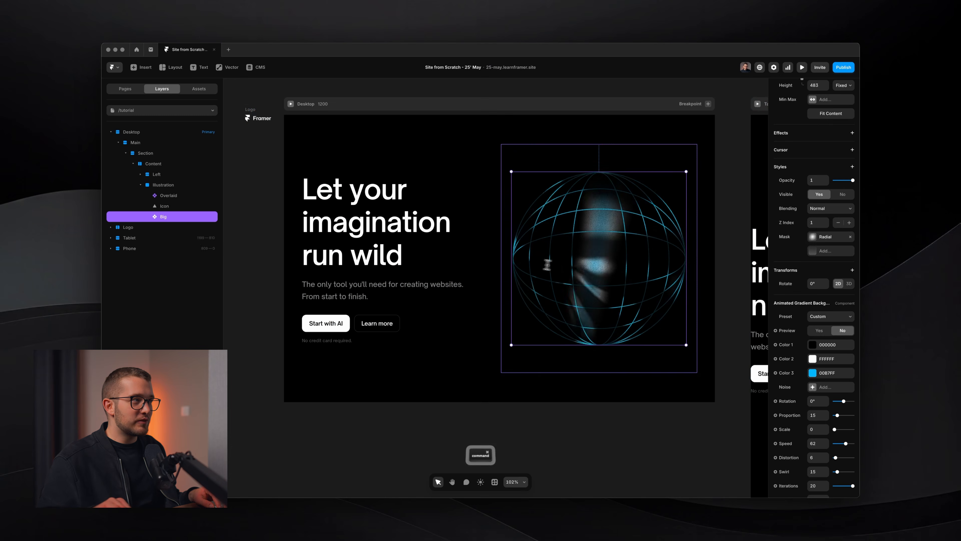
- Copy the Overlaid gradient layer and paste it into the Section frame beneath Content
left_click(186, 197)
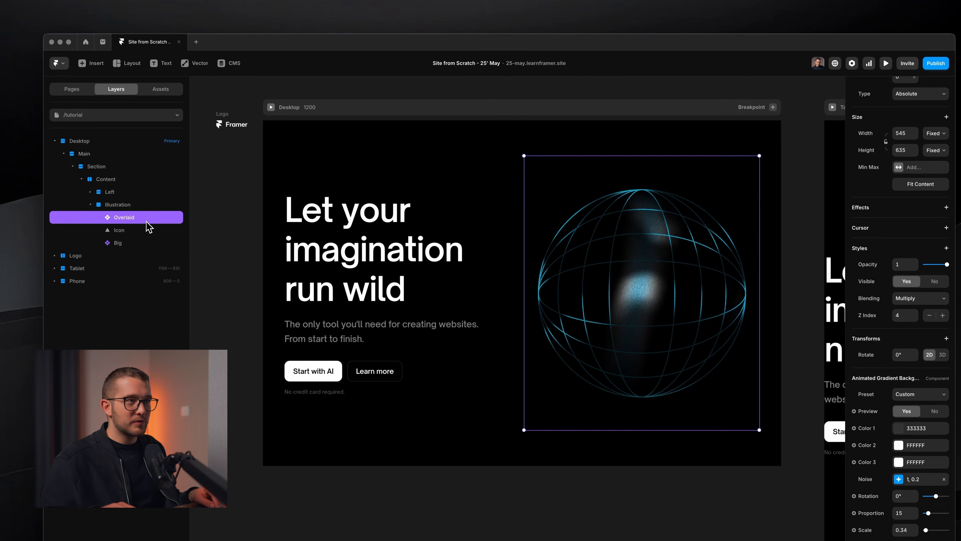
key("super+c")
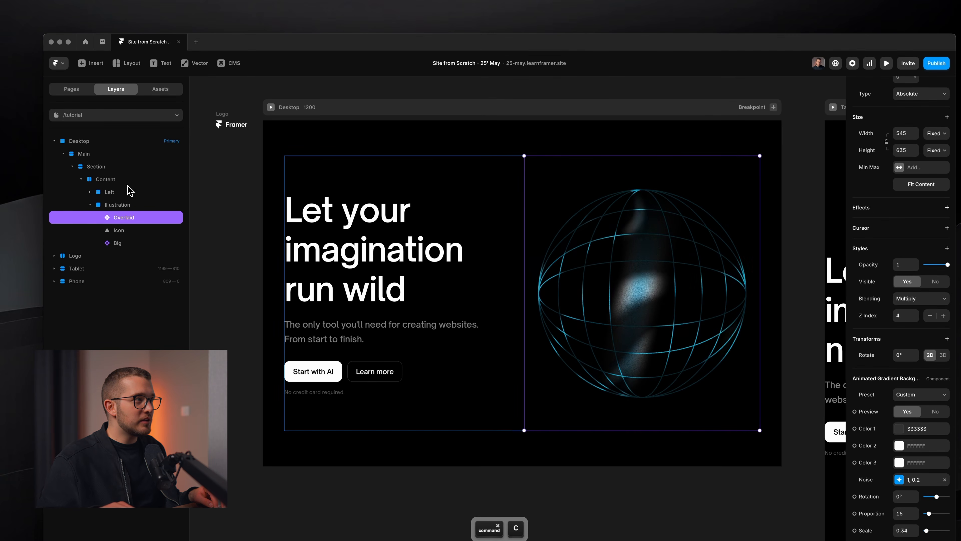
left_click(81, 179)
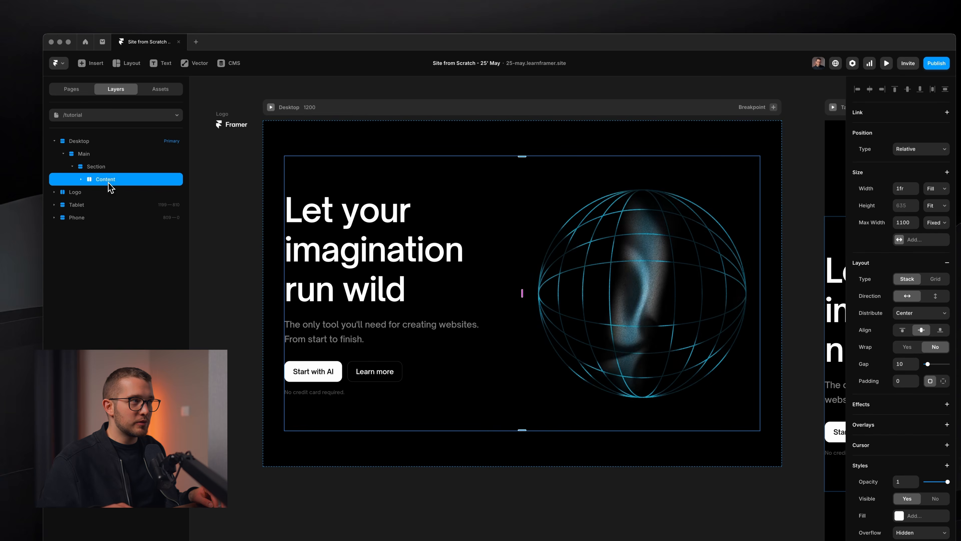
left_click(125, 173)
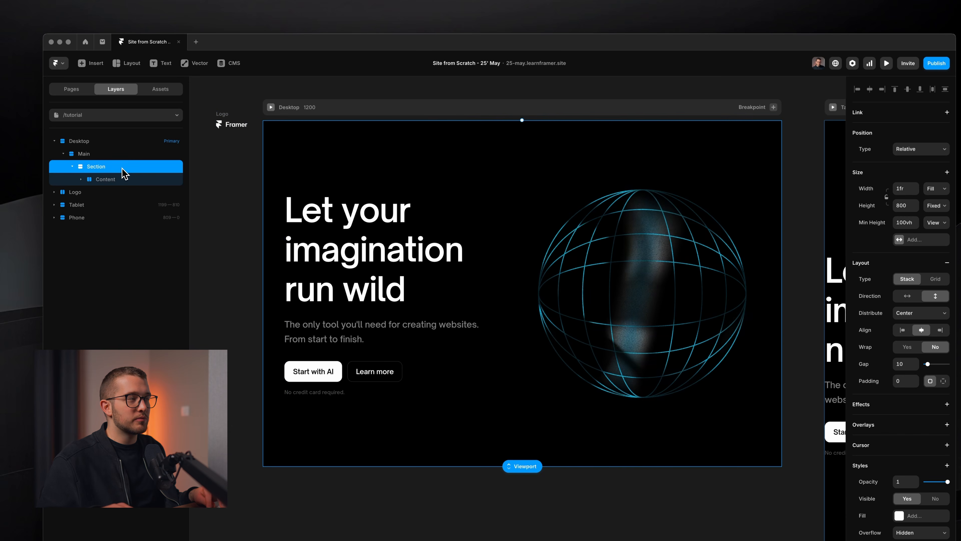
key("super+v")
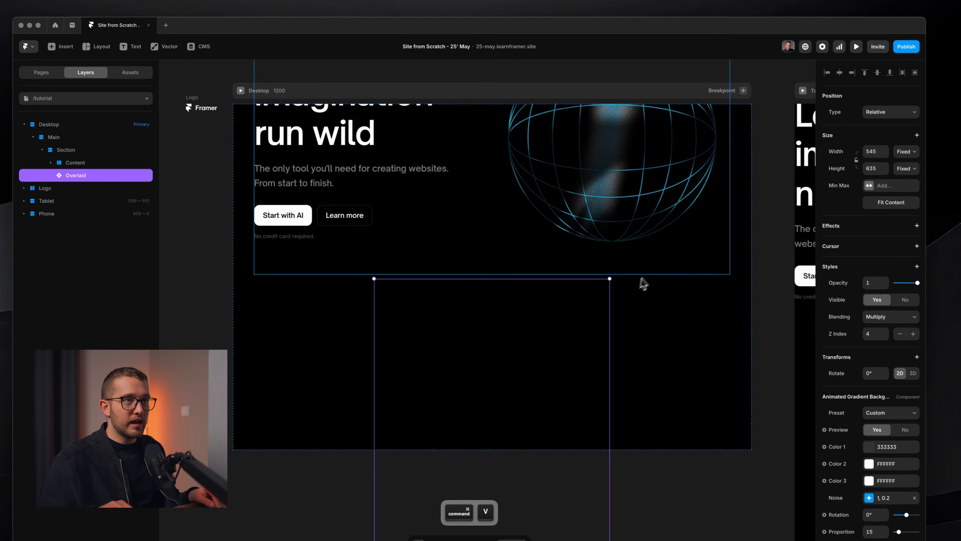
- Set the pasted Overlaid gradient to absolute positioning and set its top, right, bottom and left offsets to 0 so it fills the Section
left_click(883, 125)
left_click(874, 135)
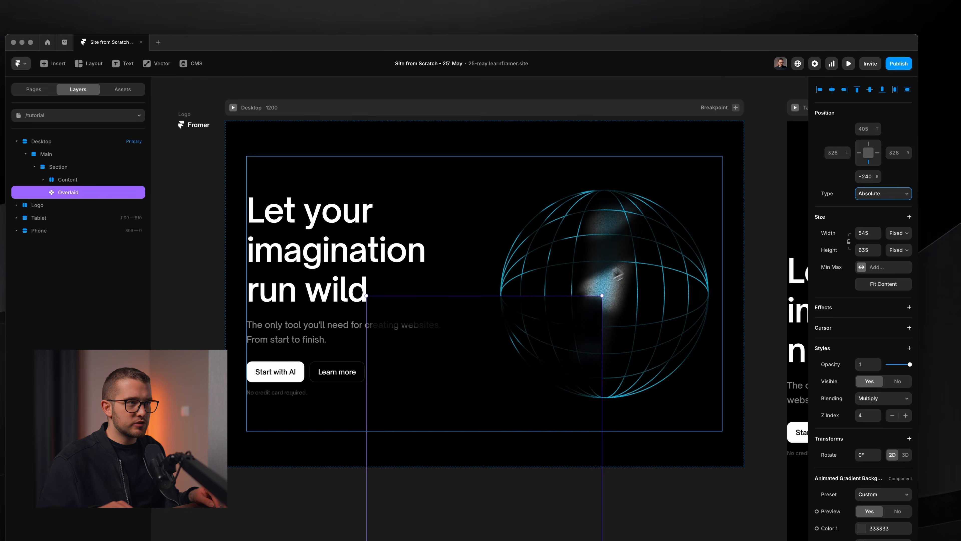
left_click(840, 152)
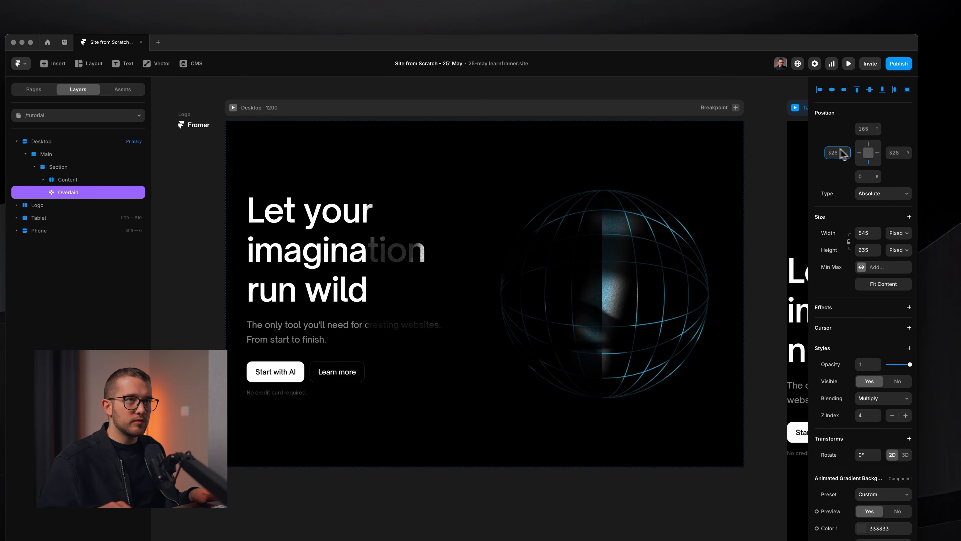
type("0")
left_click(864, 131)
type("0")
left_click(896, 155)
type("0")
key("super+z")
key("super+z")
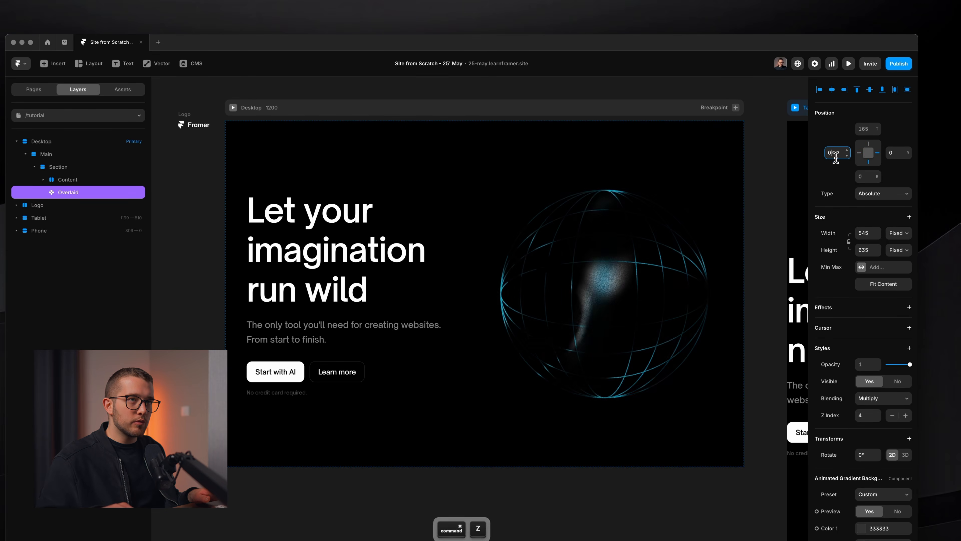
left_click(864, 132)
type("0")
left_click(899, 155)
type("0")
key("Return")
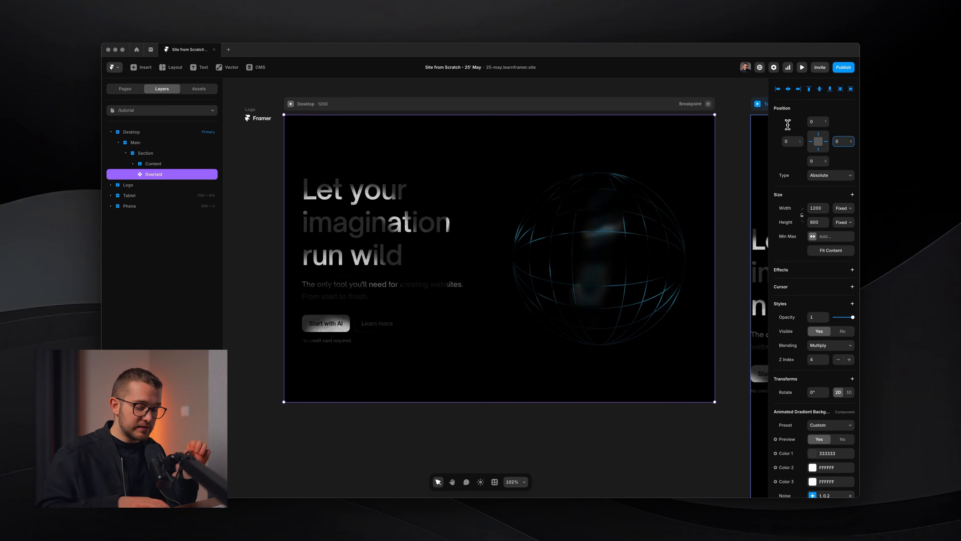
- Check the full-size gradient in the page preview and remove the Blending style from the layer
key("super+p")
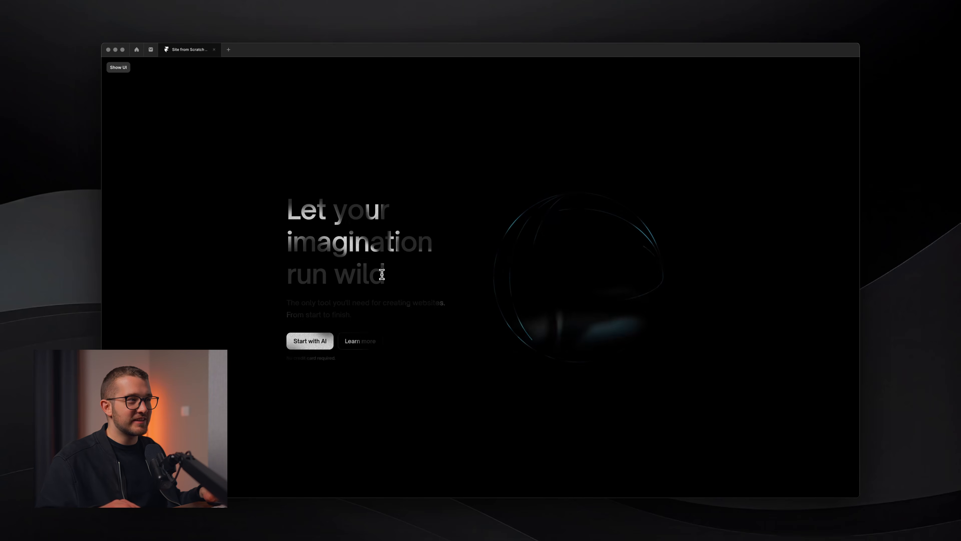
key("super+backslash")
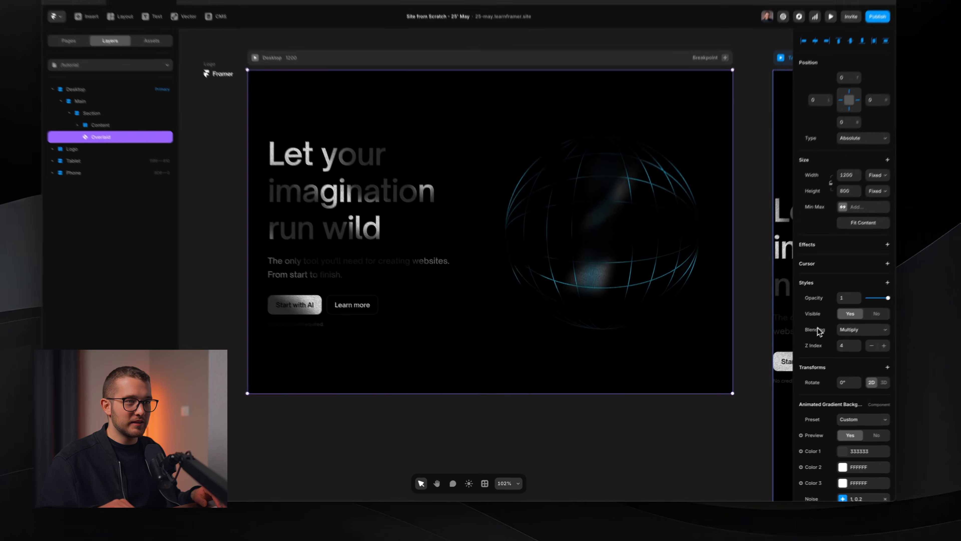
left_click(790, 342)
left_click(799, 374)
scroll(806, 386, "down", 5)
scroll(832, 397, "down", 1)
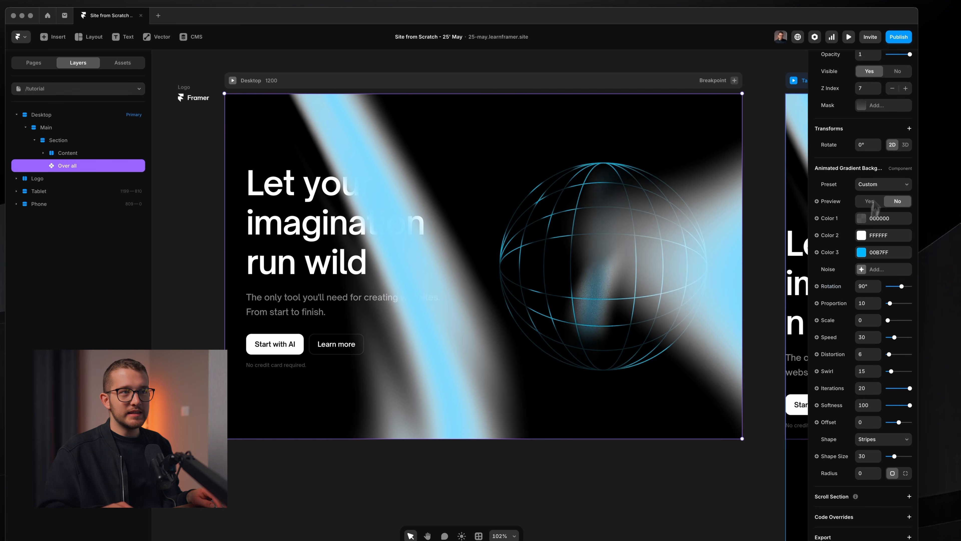
- Review the Over all gradient's component settings and check its coverage of the hero in the page preview
key("shift+super+4")
left_click_drag(829, 176, 913, 496)
key("Escape")
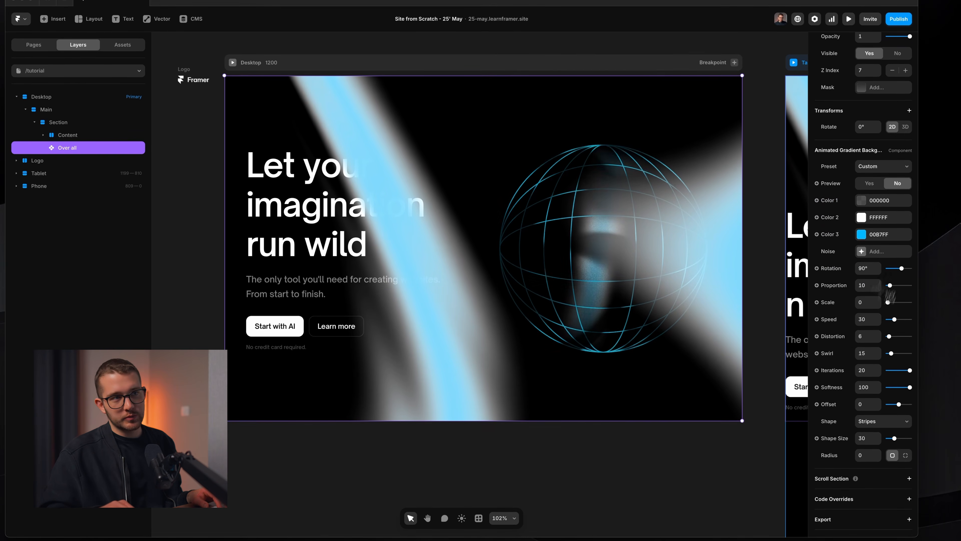
key("super+p")
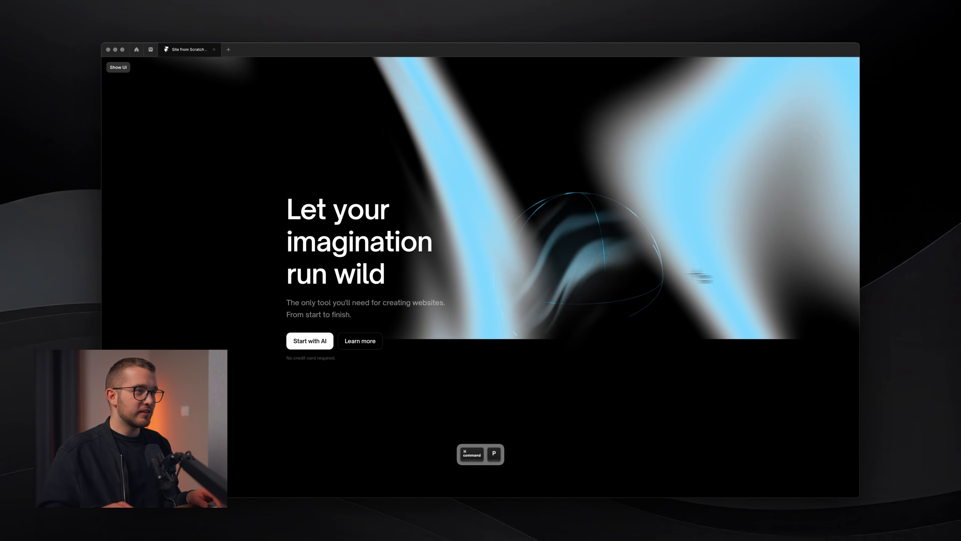
key("Escape")
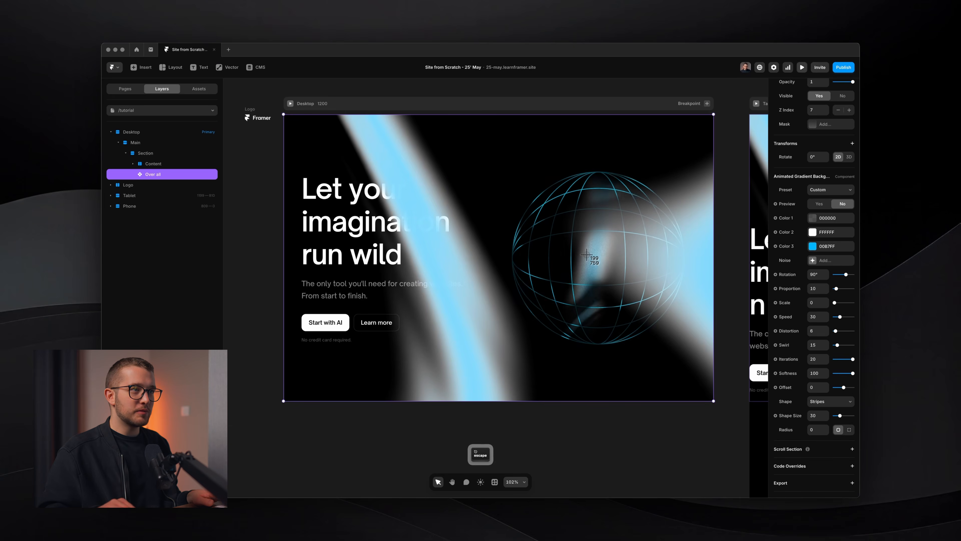
- Set the Over all gradient's bottom offset to 0 and check its coverage in the page preview
scroll(801, 137, "up", 6)
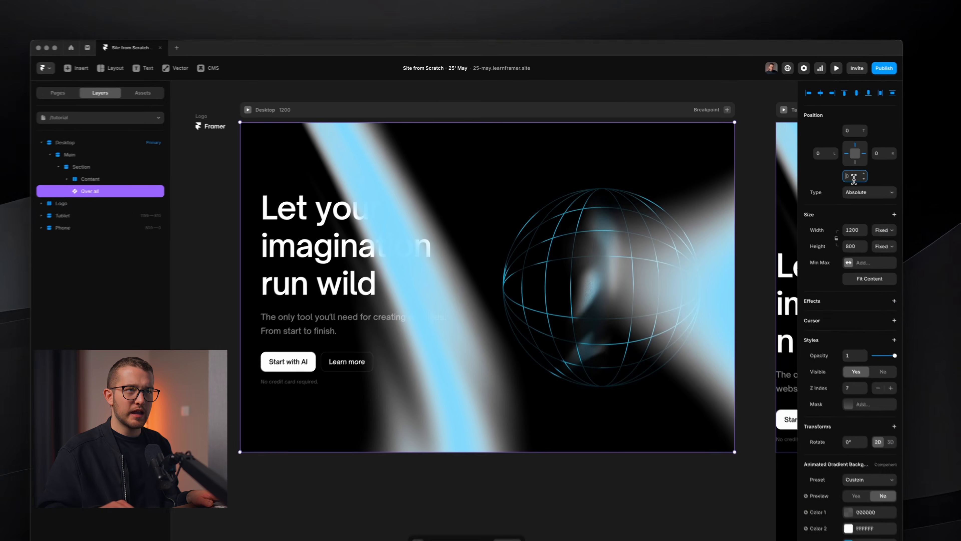
left_click(820, 163)
type("0")
key("Return")
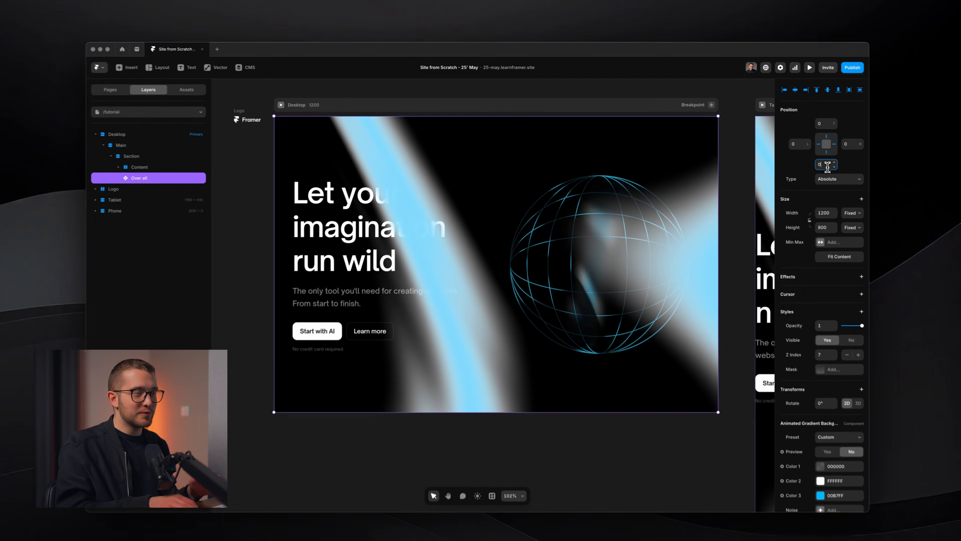
key("super+p")
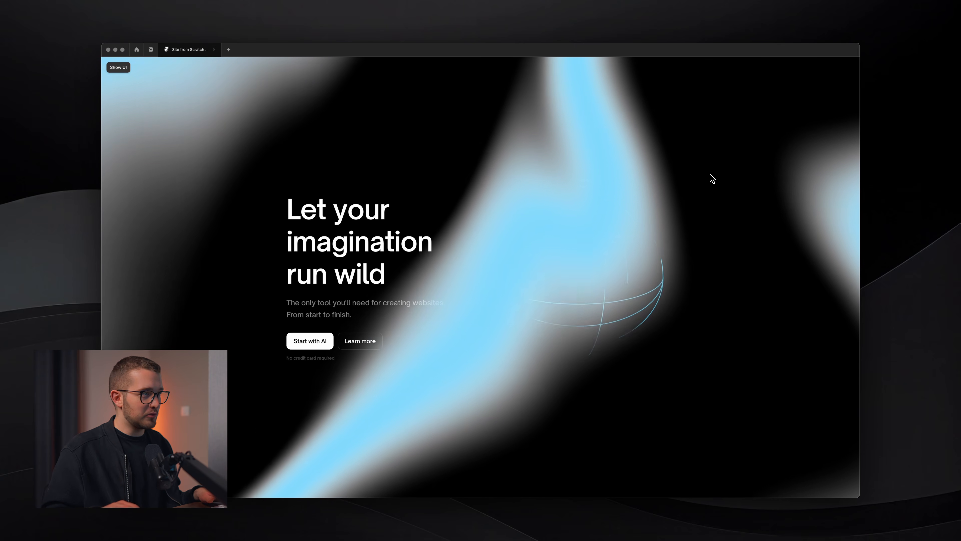
key("super+backslash")
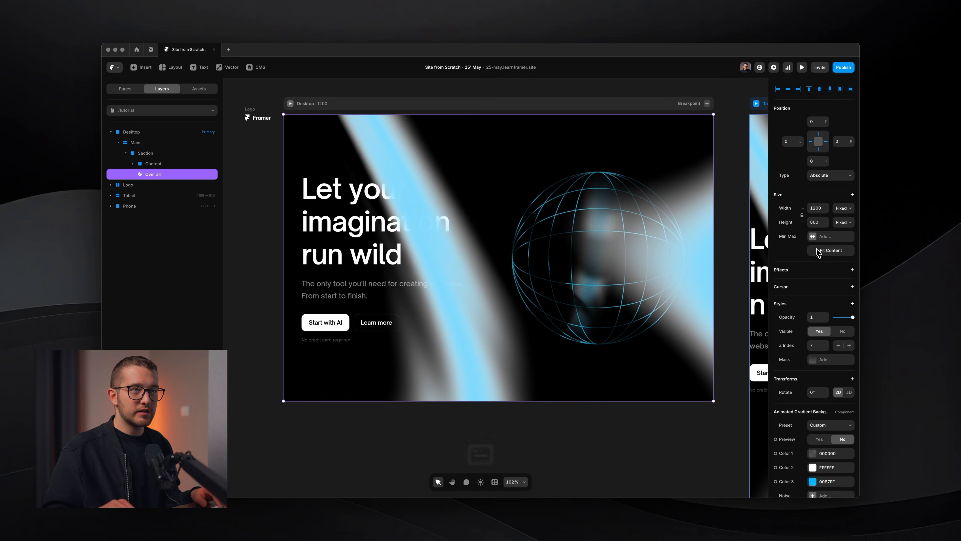
- Add a linear Mask to the Over all gradient and rotate it to 270°
scroll(822, 265, "down", 2)
left_click(825, 295)
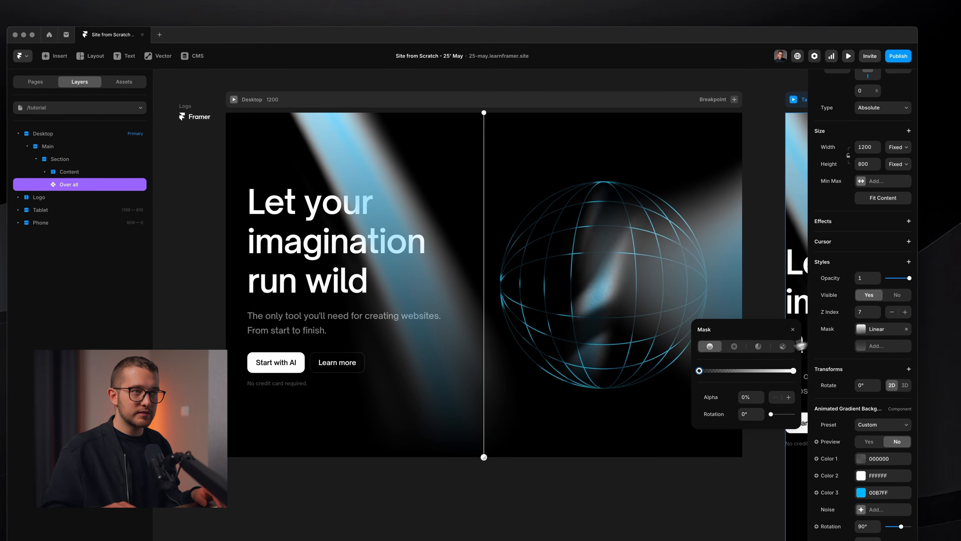
left_click_drag(483, 112, 369, 253)
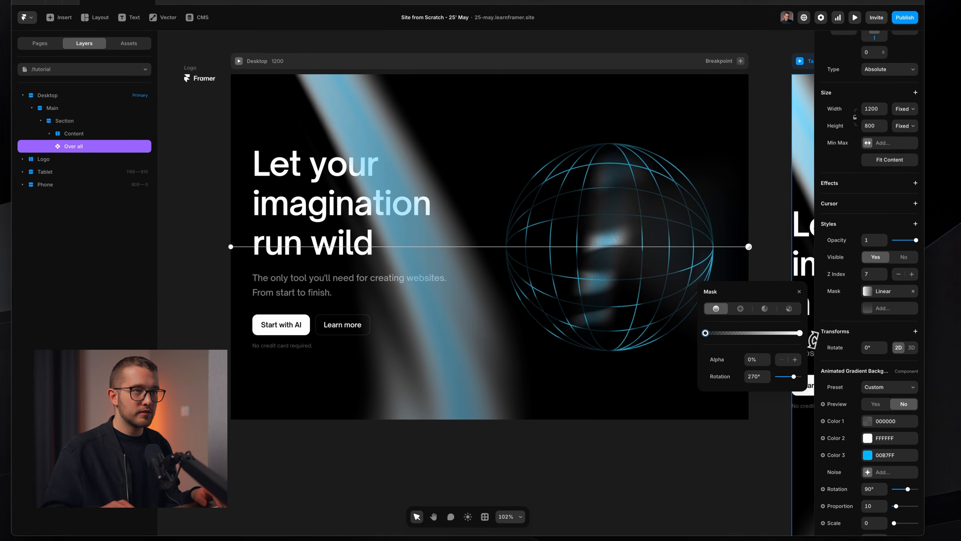
- Set the mask's opaque stop to 15% alpha and move its 0% stop inward to near the middle of the Section
left_click(799, 333)
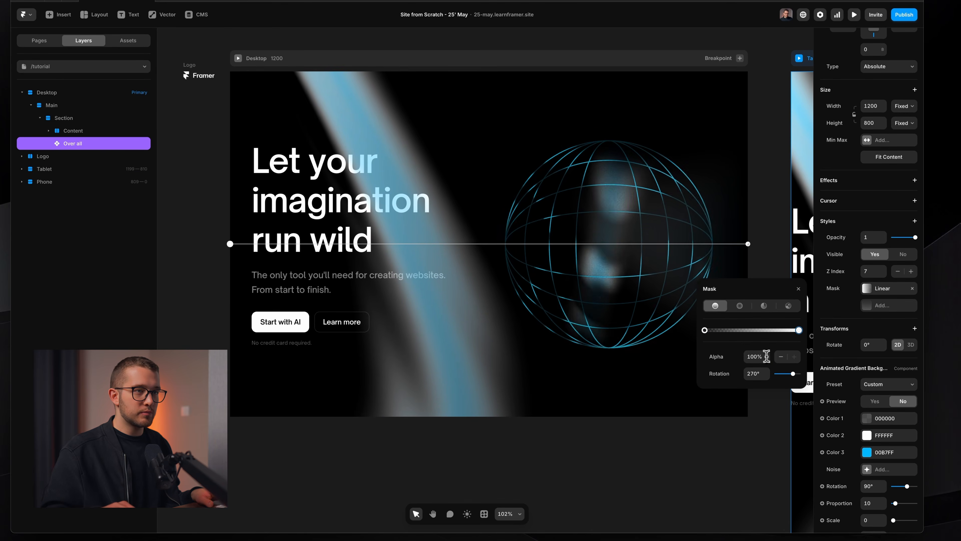
left_click(756, 358)
type("15")
key("Return")
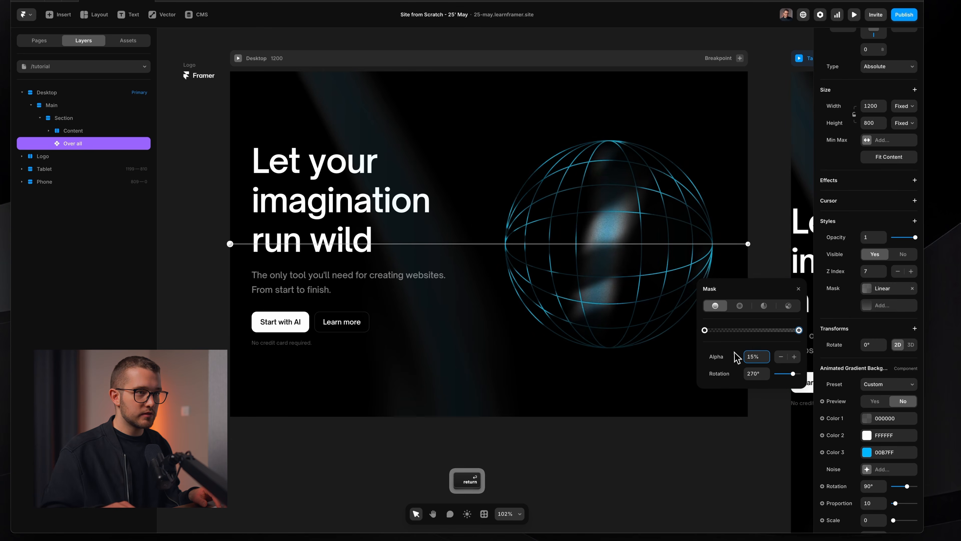
left_click(705, 330)
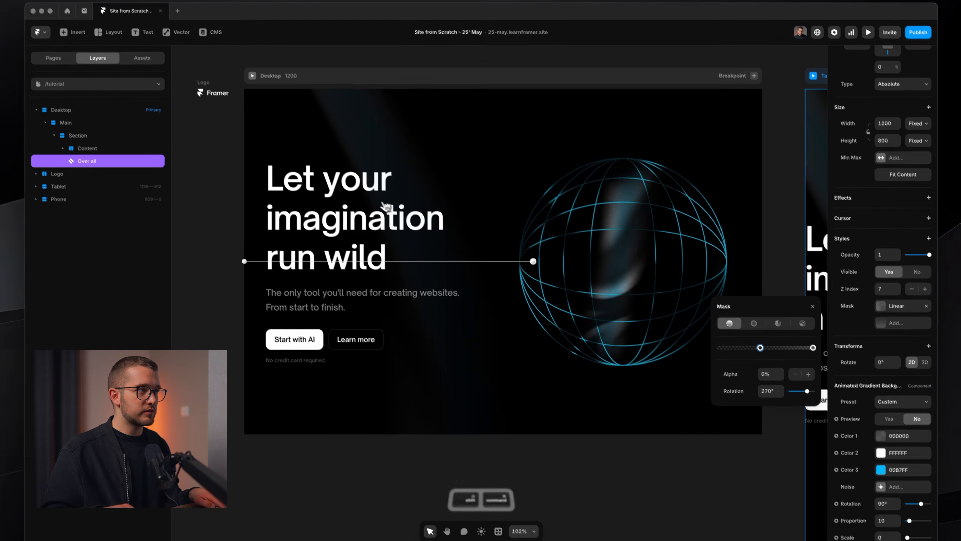
- Examine the faded gradient behind the hero text on the canvas and in the page preview
key("shift+super+4")
left_click_drag(215, 67, 509, 370)
key("super+p")
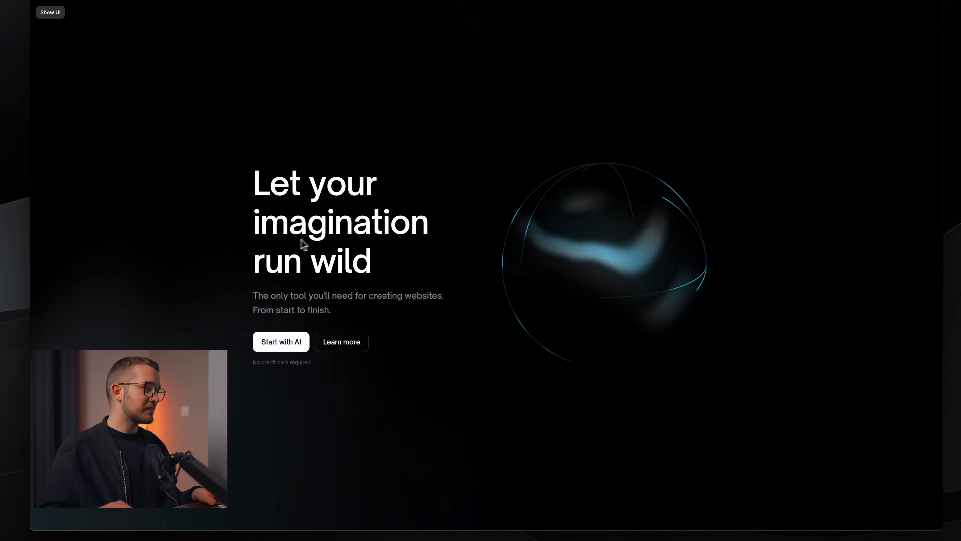
key("Escape")
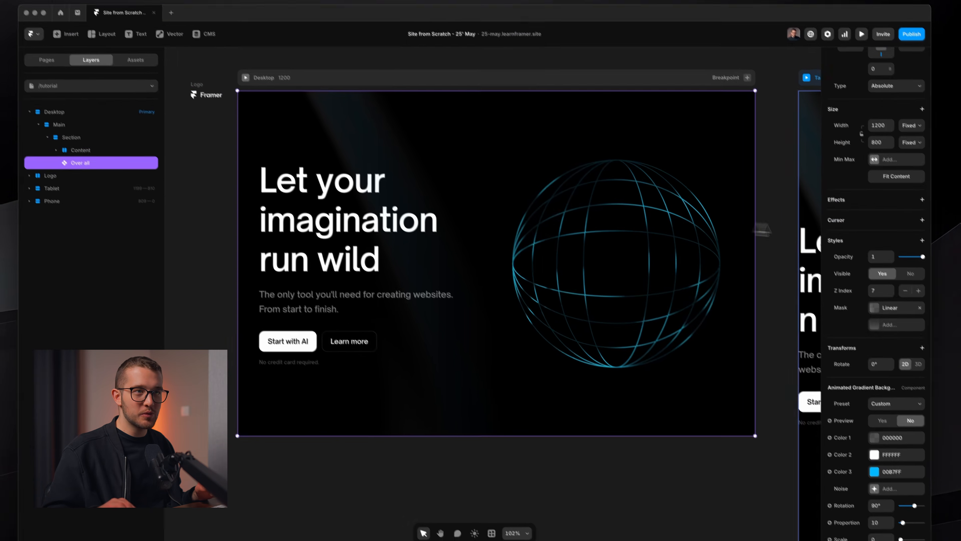
- Add a Pointer Events style set to None to the Over all gradient and test the hero buttons in the page preview
left_click(930, 274)
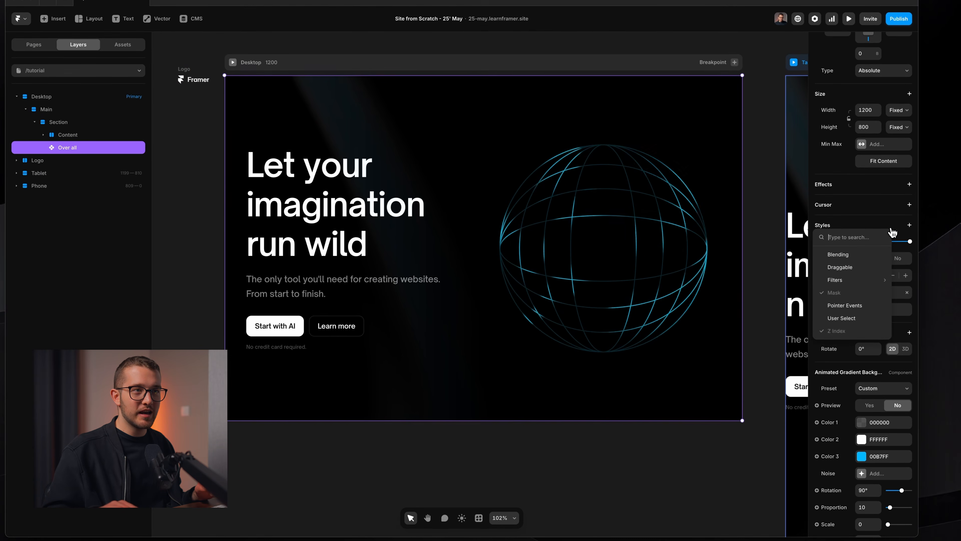
left_click(858, 307)
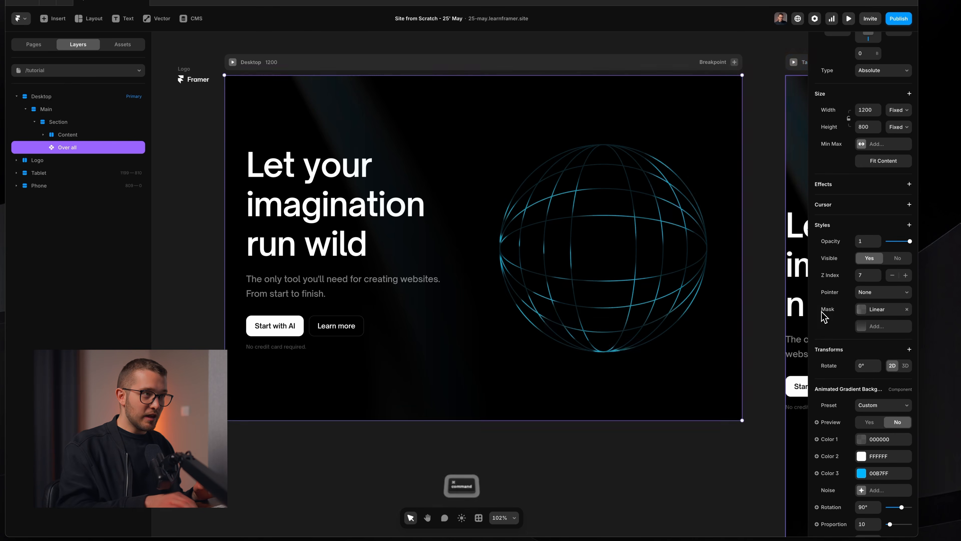
key("super+p")
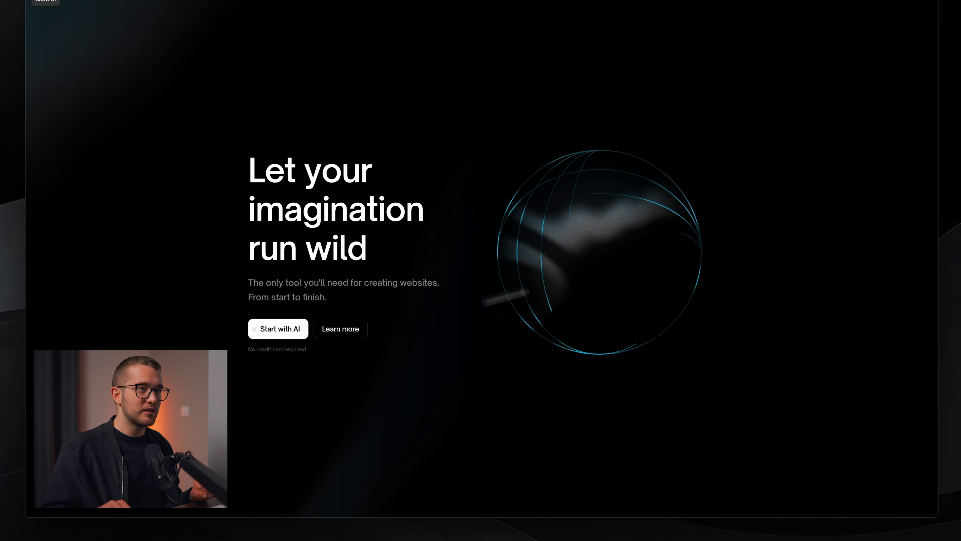
key("Escape")
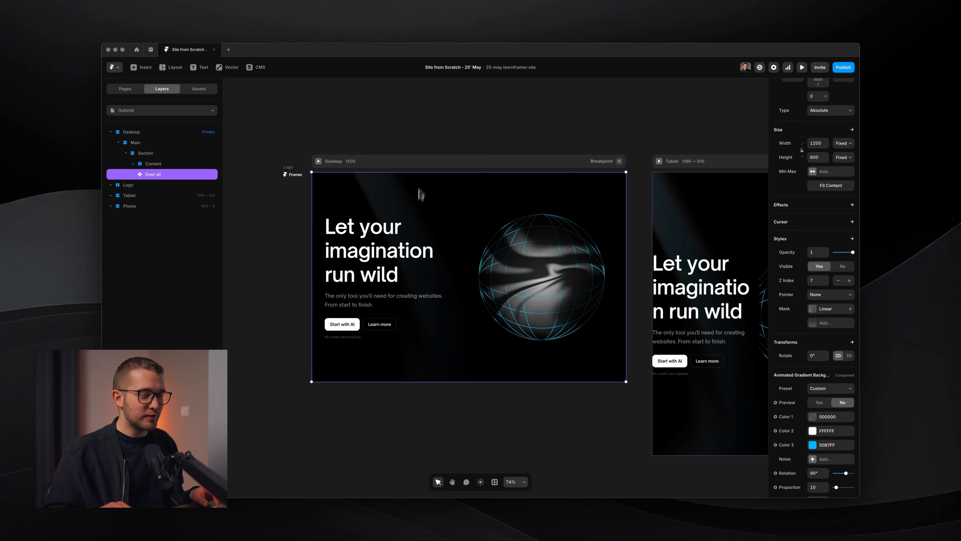
- Examine the spacing between the hero text and the frame edges on the Tablet and Phone breakpoints
left_click(444, 141)
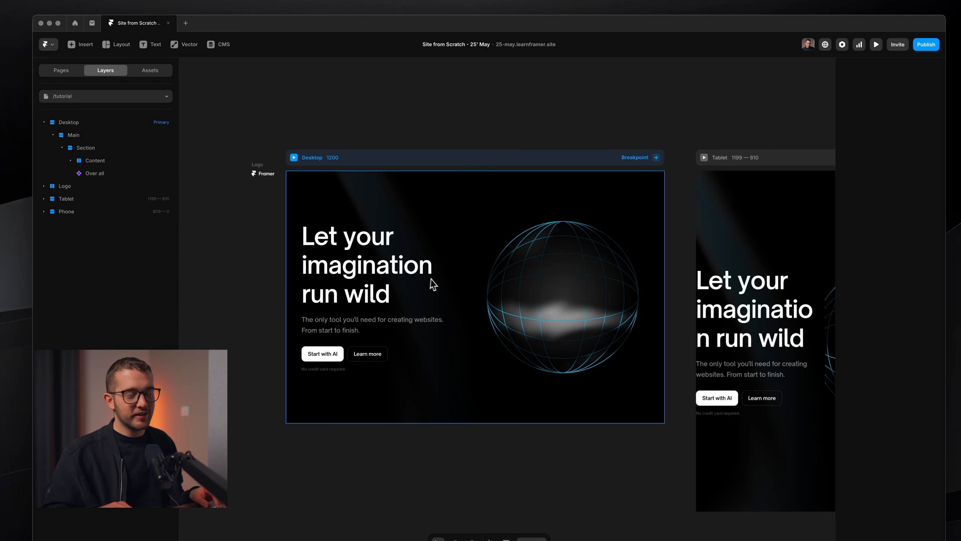
scroll(434, 282, "right", 10)
scroll(573, 316, "up", 5)
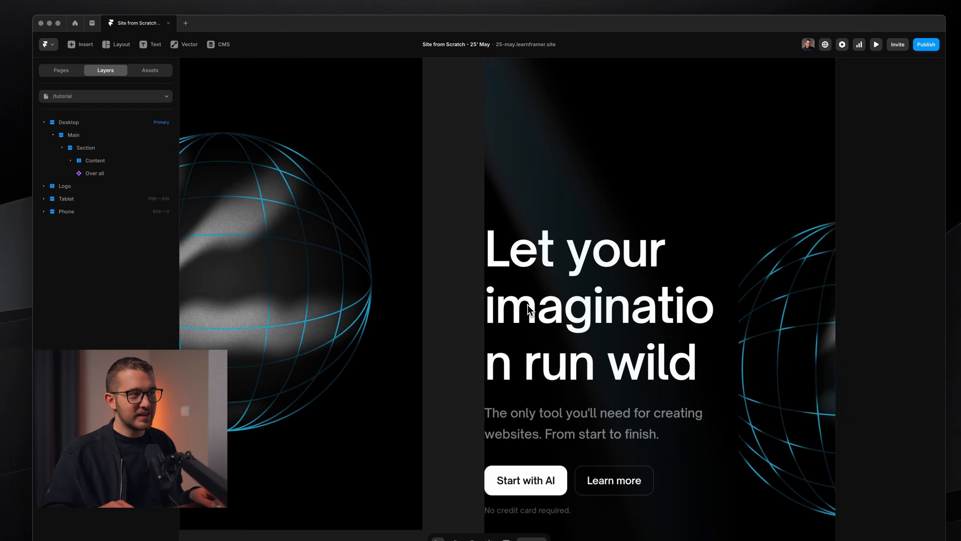
scroll(528, 305, "up", 1)
key("super+shift+4")
left_click_drag(482, 231, 482, 341)
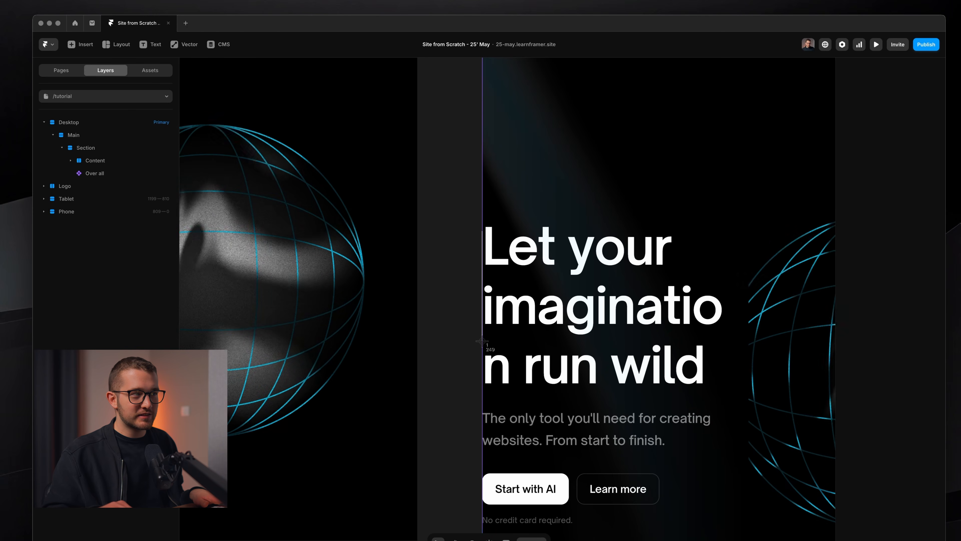
key("Escape")
scroll(483, 342, "down", 5)
scroll(483, 343, "right", 8)
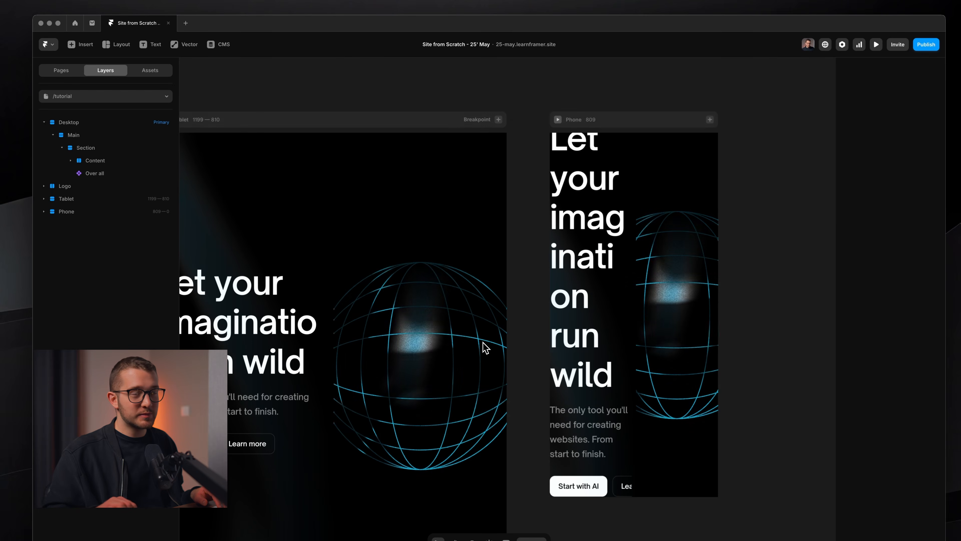
scroll(486, 348, "left", 20)
key("super")
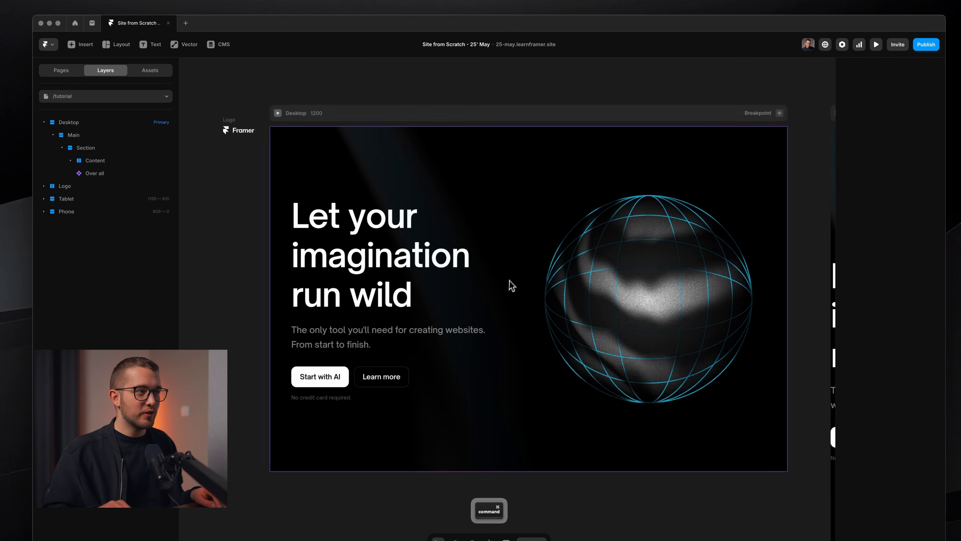
- Set the Content stack's right and left padding to 20 and check the spacing on the Tablet and Phone breakpoints
left_click(510, 280, "super")
left_click(152, 161)
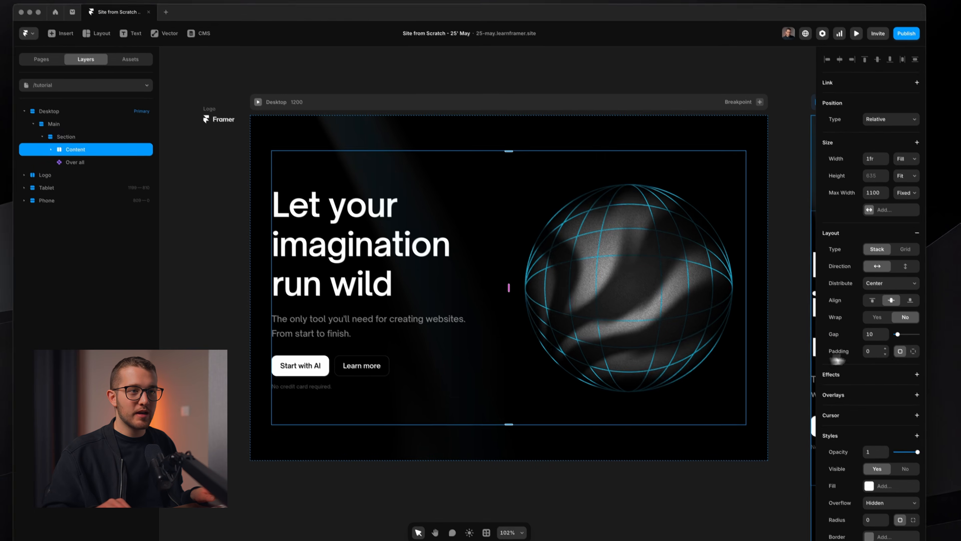
left_click(913, 352)
left_click(884, 366)
scroll(630, 382, "right", 4)
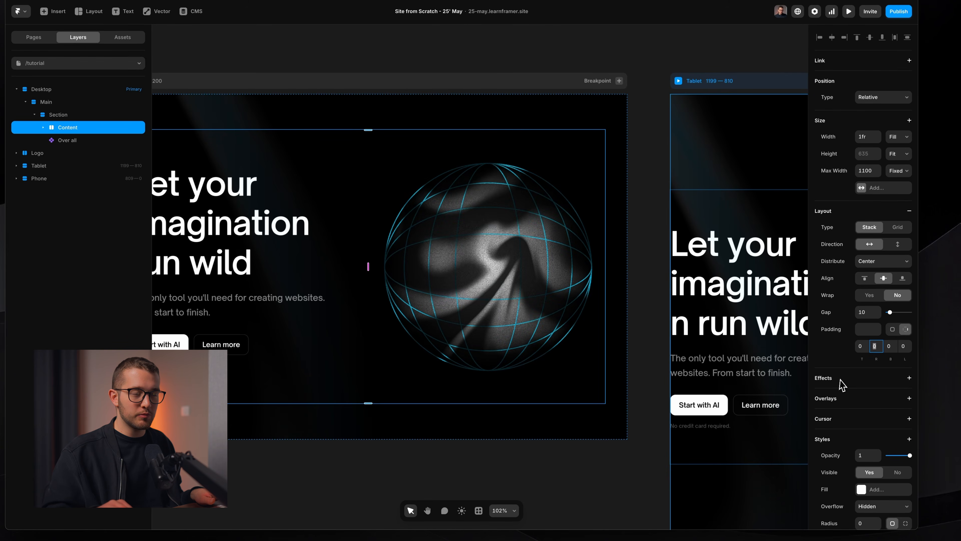
type("20")
key("Tab")
key("Tab")
type("20")
key("Return")
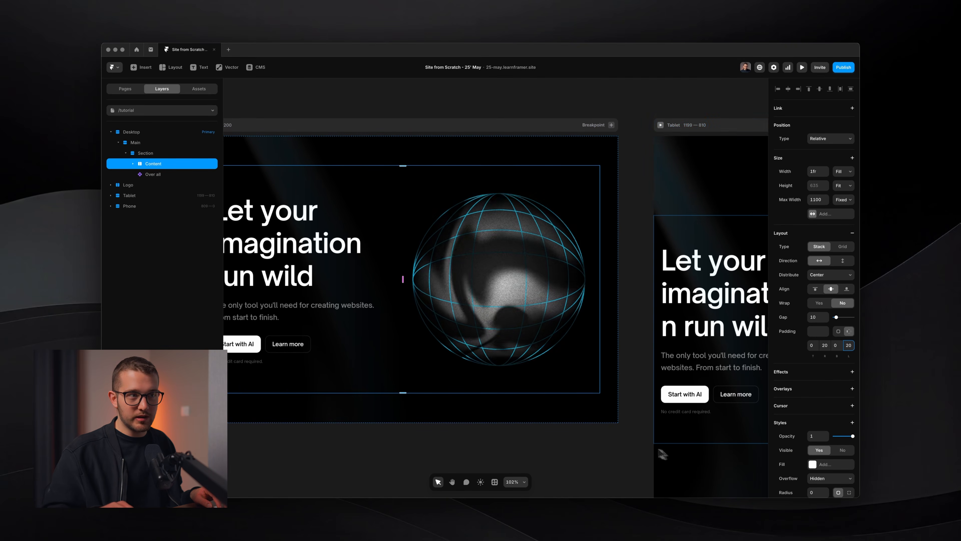
scroll(629, 426, "right", 10)
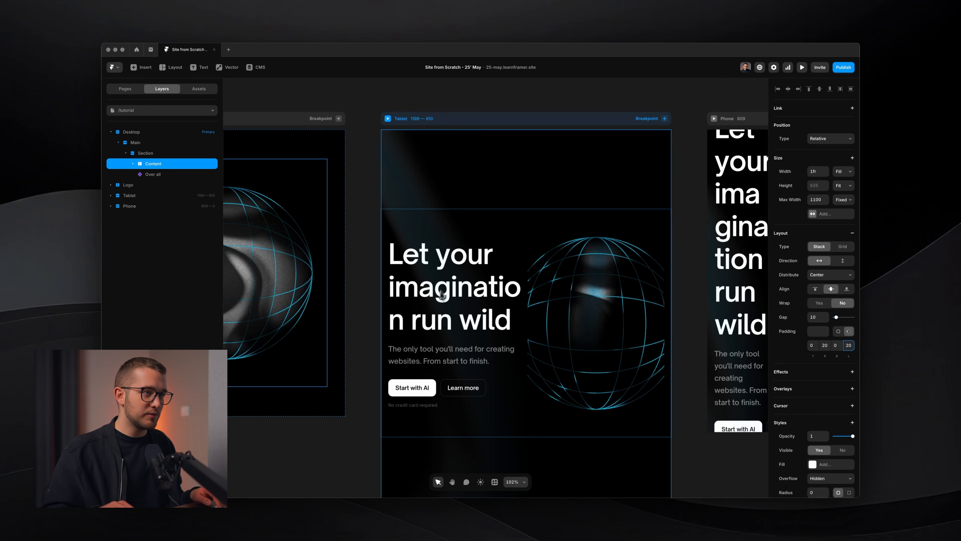
scroll(442, 294, "right", 8)
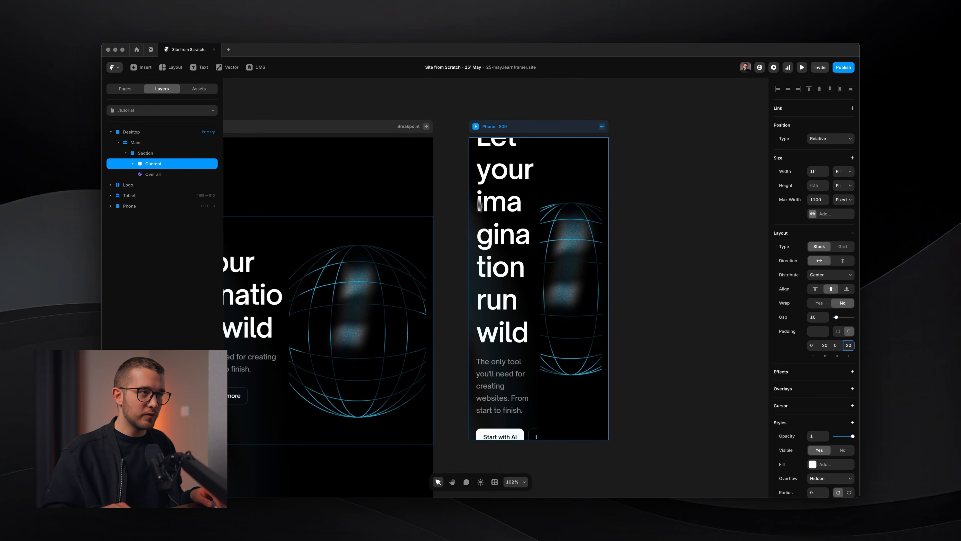
- Check how the Content stack sits on the Tablet and Phone breakpoints compared with the Desktop breakpoint
scroll(441, 338, "left", 6)
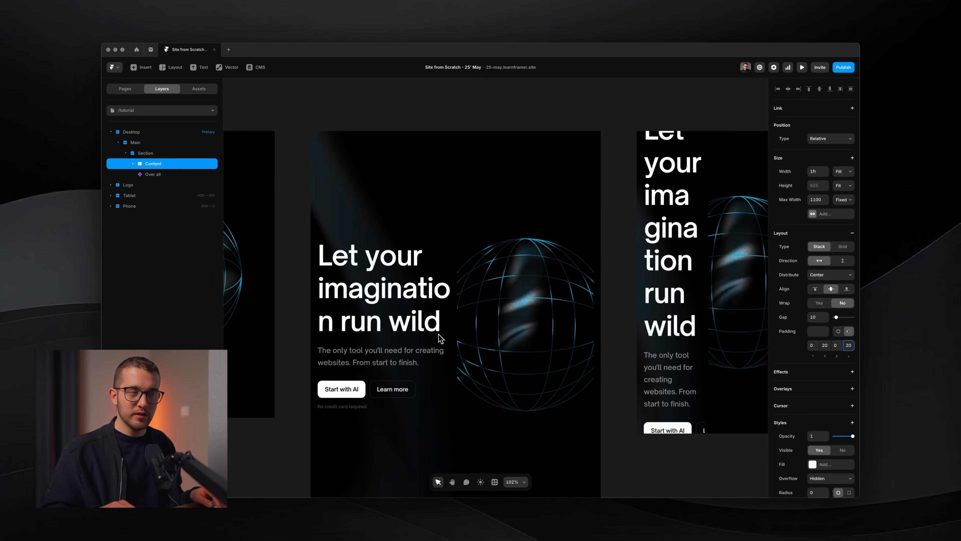
scroll(440, 338, "right", 3)
scroll(492, 302, "left", 12)
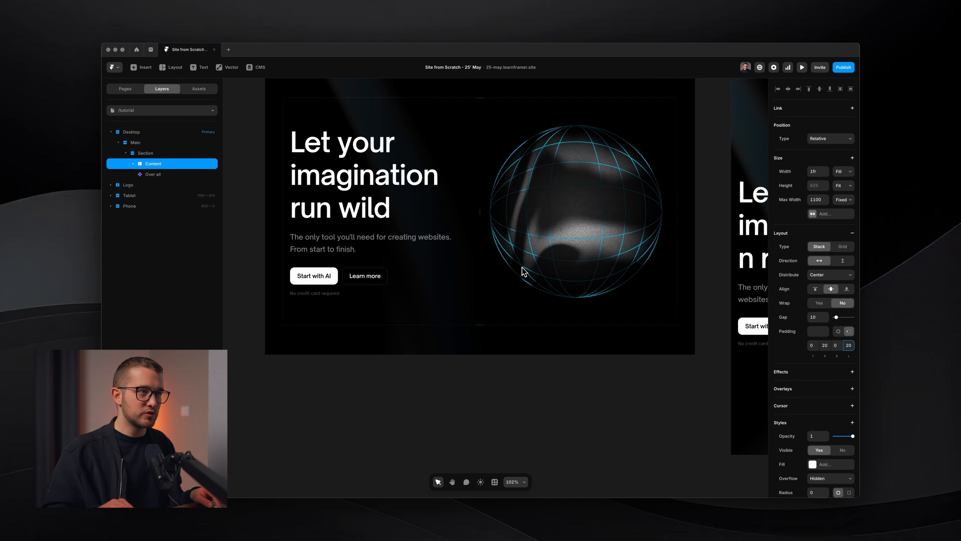
scroll(524, 272, "up", 2)
scroll(524, 271, "left", 2)
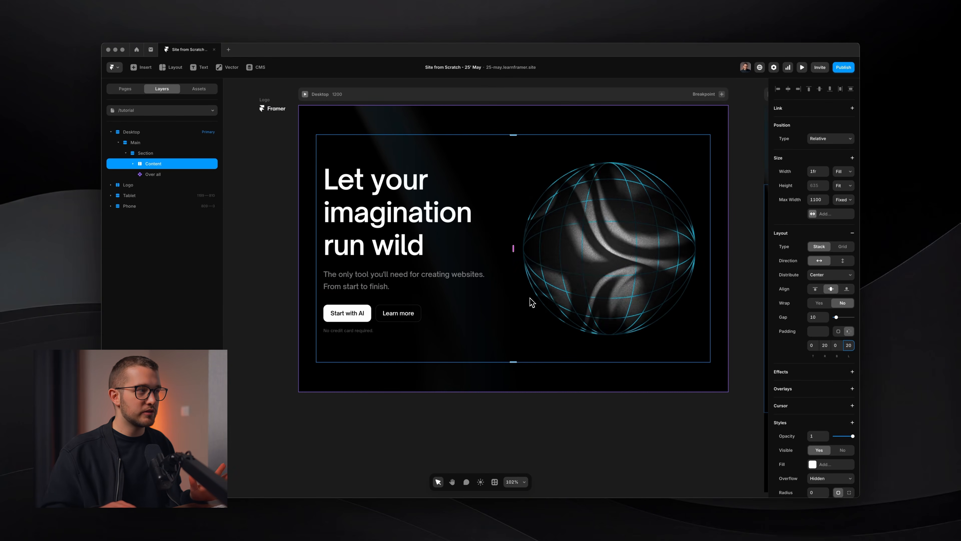
left_click(436, 423)
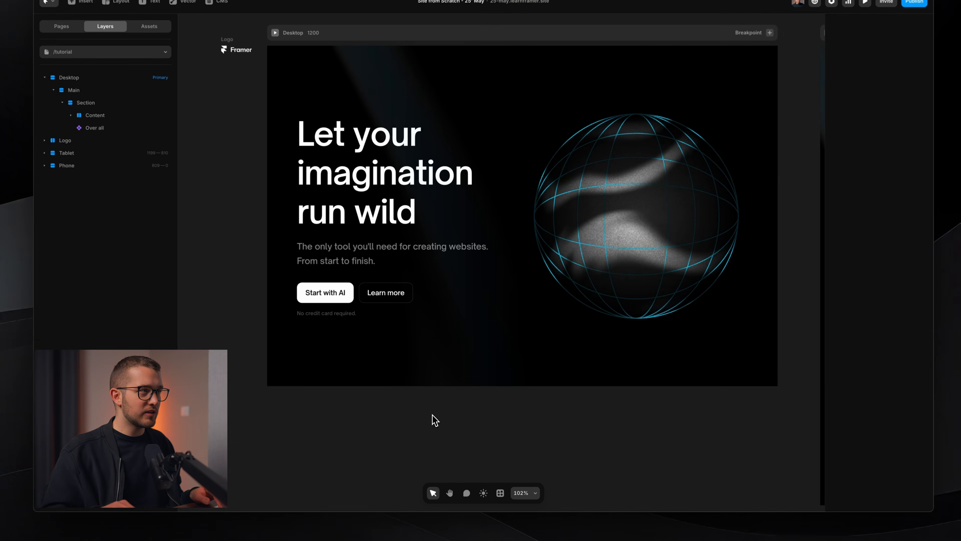
- Draw a frame about 515 by 98 on the empty canvas beside the Desktop breakpoint and name it Navigation
scroll(438, 421, "left", 6)
scroll(484, 243, "up", 3)
scroll(485, 244, "left", 3)
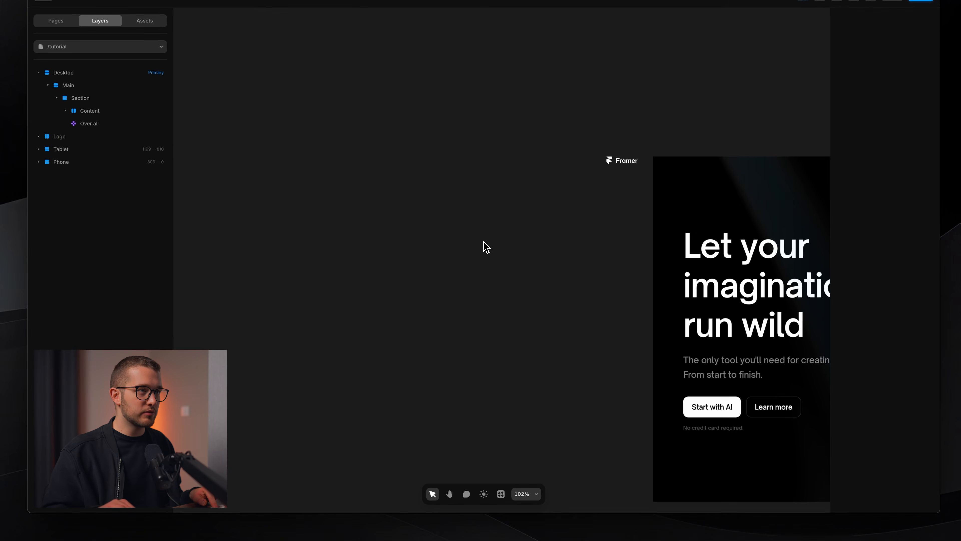
key("f")
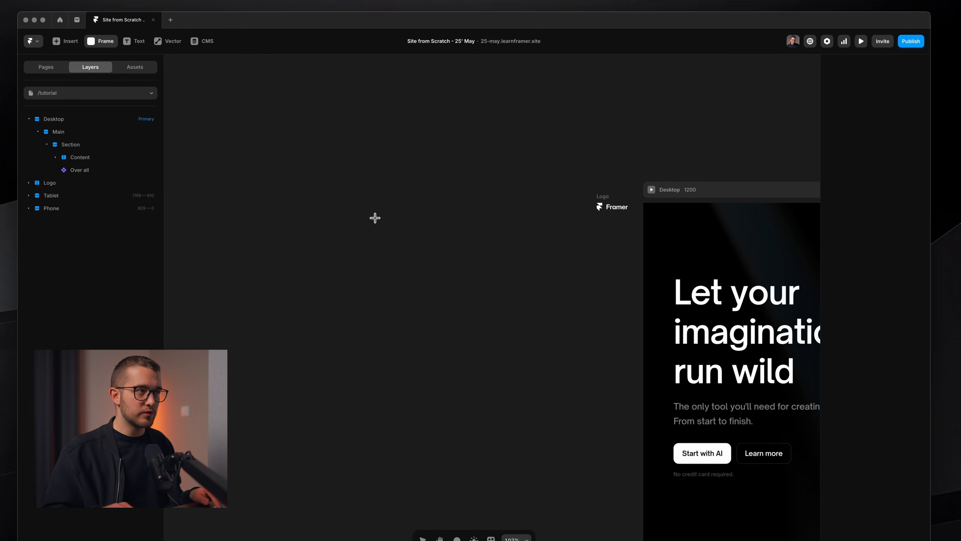
left_click_drag(375, 217, 596, 262)
left_click_drag(526, 242, 524, 275)
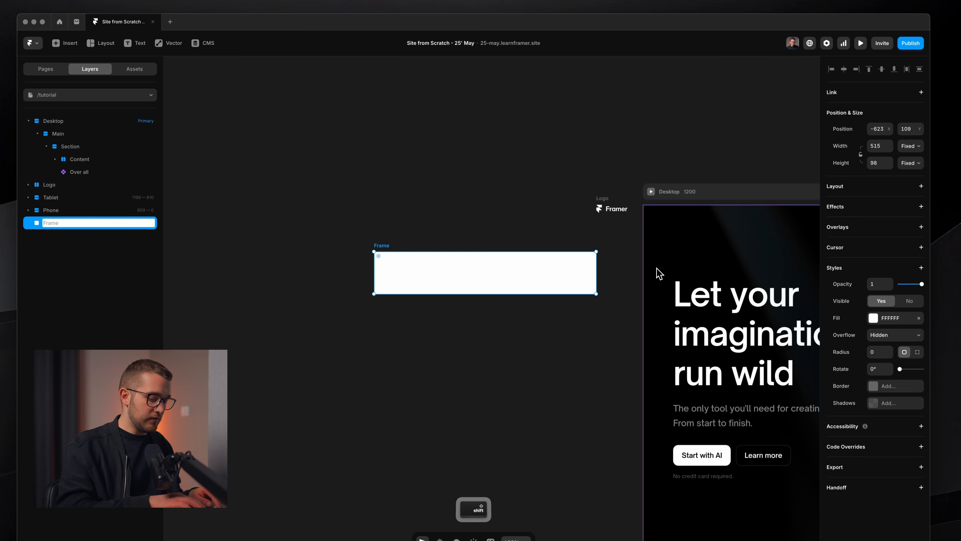
type("Navigation")
key("Return")
- Remove the Navigation frame's fill and turn it into a horizontal stack 715 wide
left_click(918, 318)
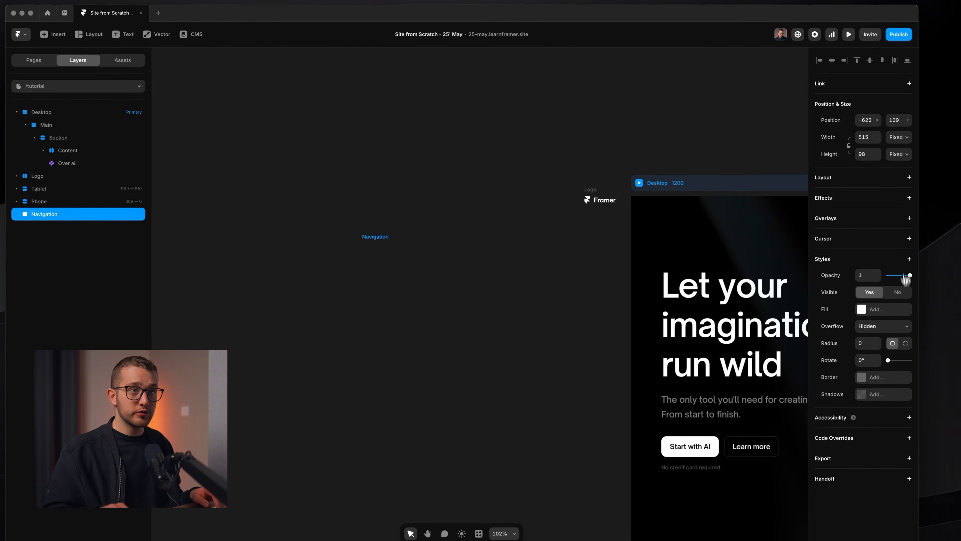
left_click(921, 186)
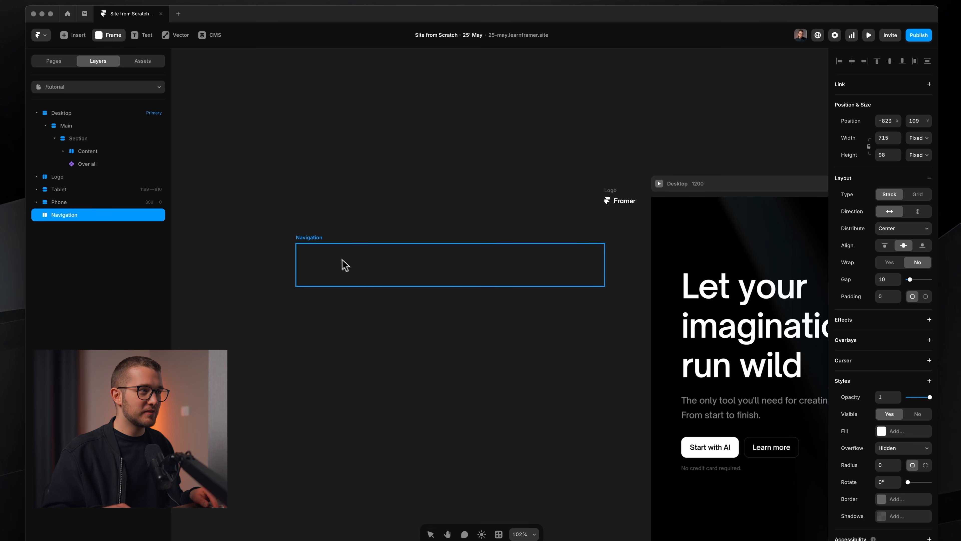
- Draw a frame named Content inside Navigation and give it a Fill width with a max width of 1100
left_click_drag(519, 276, 538, 275)
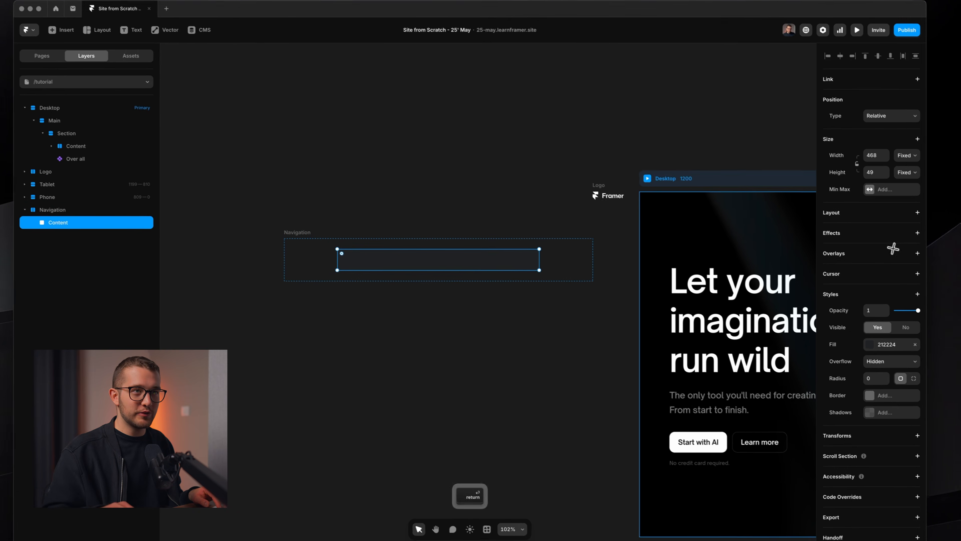
left_click(873, 200)
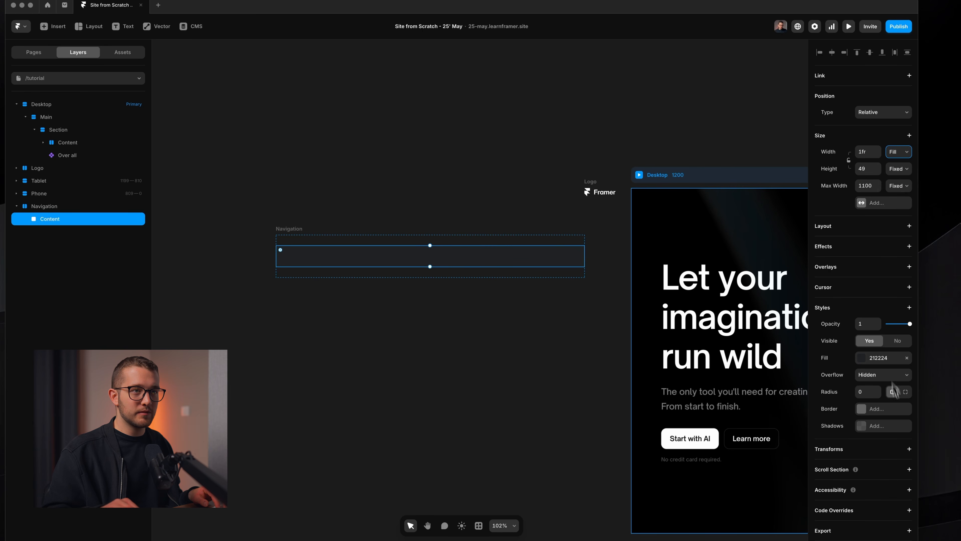
- Give Navigation's Content frame a stack layout with 20 right and left padding, and remove its fill
left_click(909, 226)
left_click(906, 343)
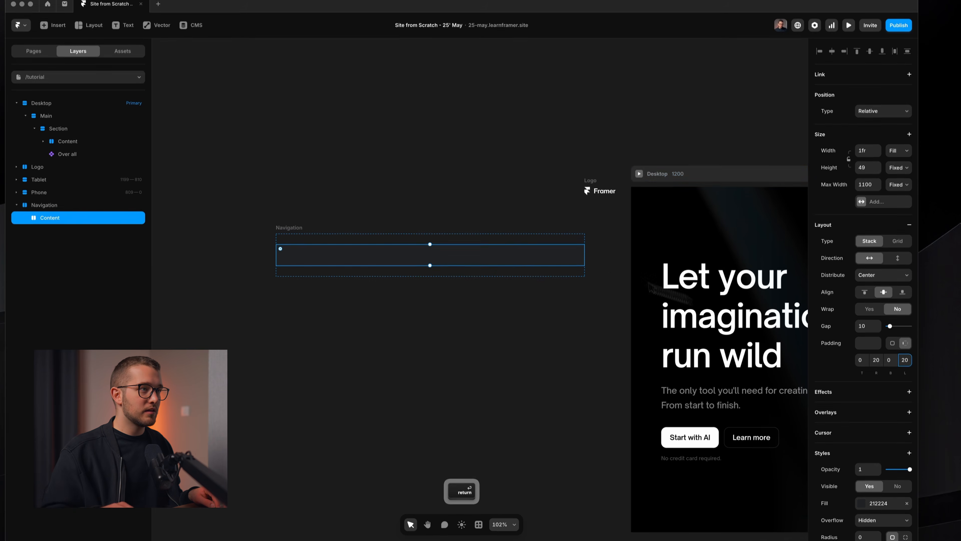
left_click(907, 469)
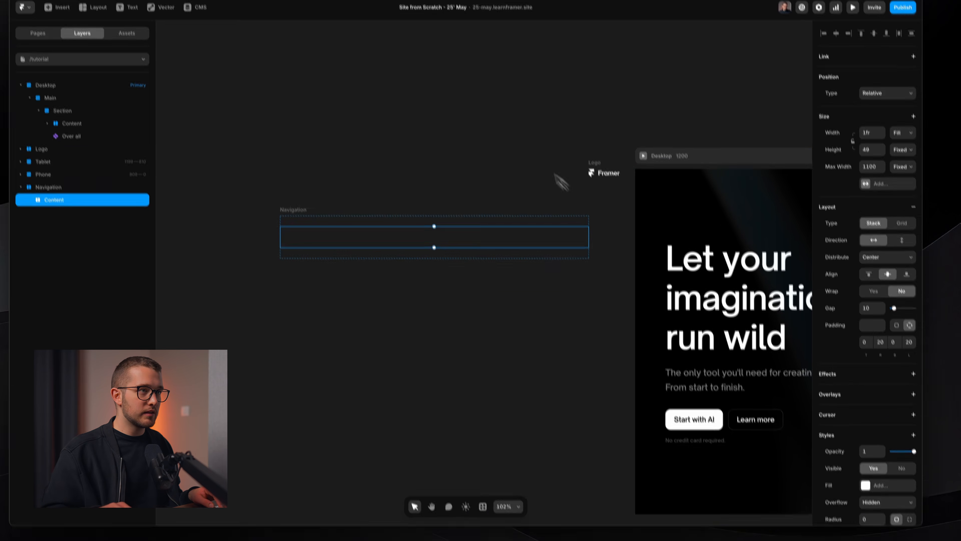
- Move the Framer logo into Navigation's Content stack and set the stack's distribution to Start
left_click(591, 153)
key("super+x")
left_click(349, 222, "super")
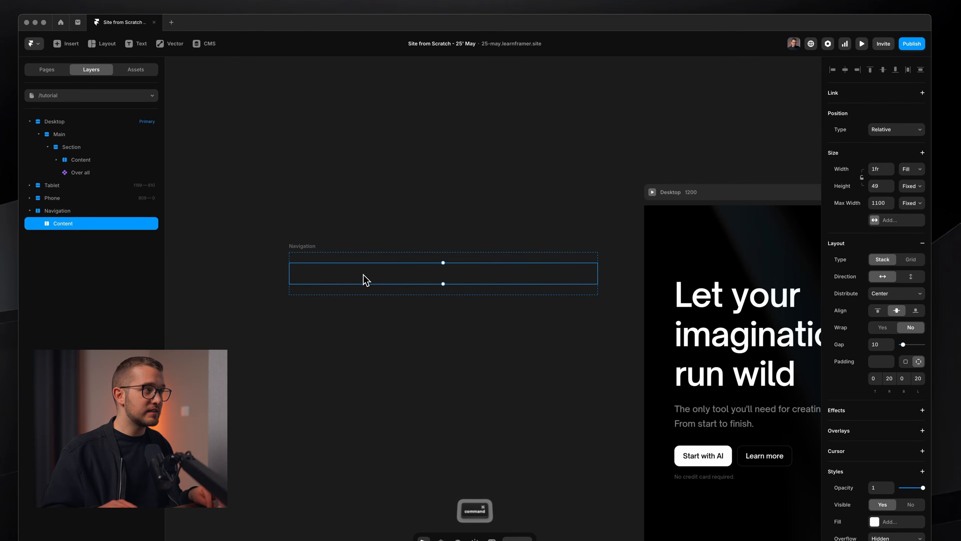
key("super+v")
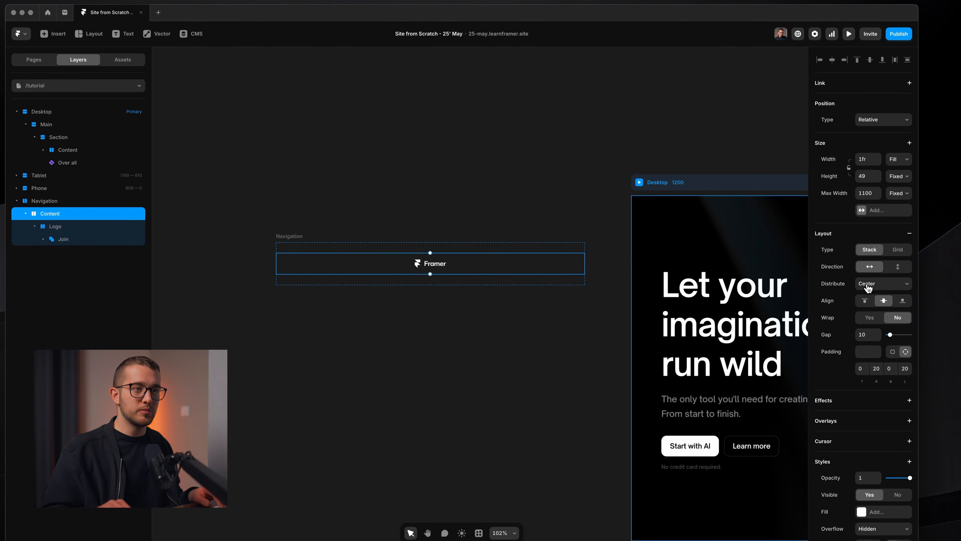
left_click(885, 295)
left_click(870, 274)
- Move the Navigation stack into the Desktop breakpoint and place it above Main in the layer order
left_click(292, 236)
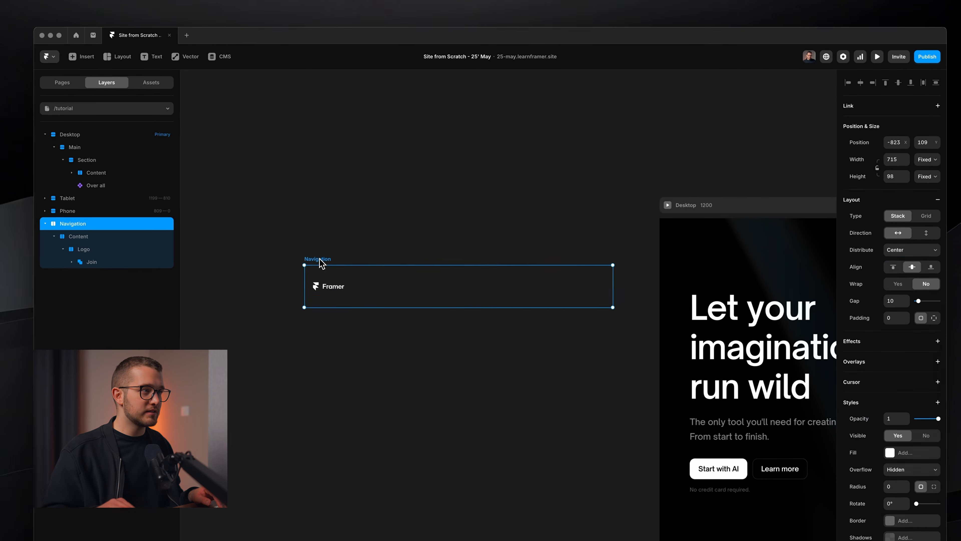
key("super+x")
scroll(320, 259, "right", 7)
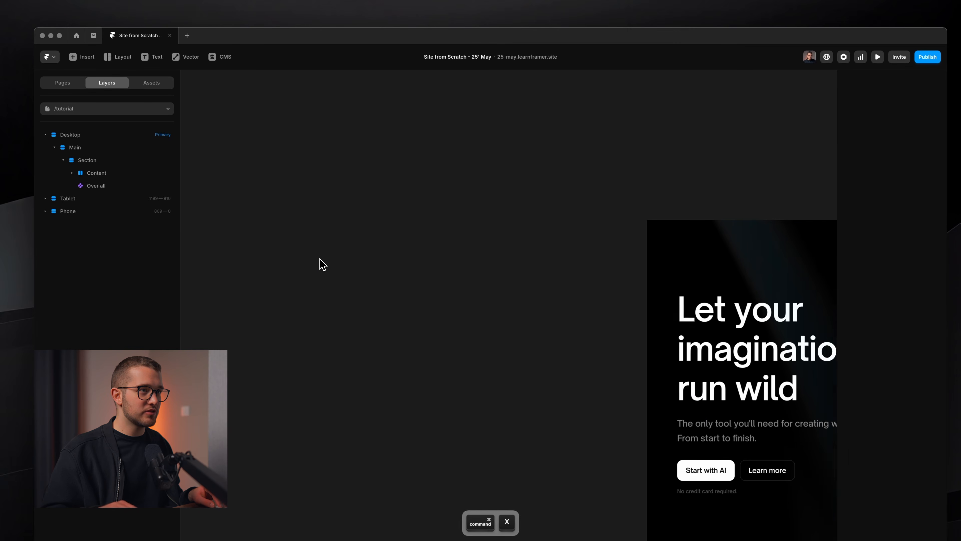
left_click(558, 212)
scroll(558, 213, "right", 5)
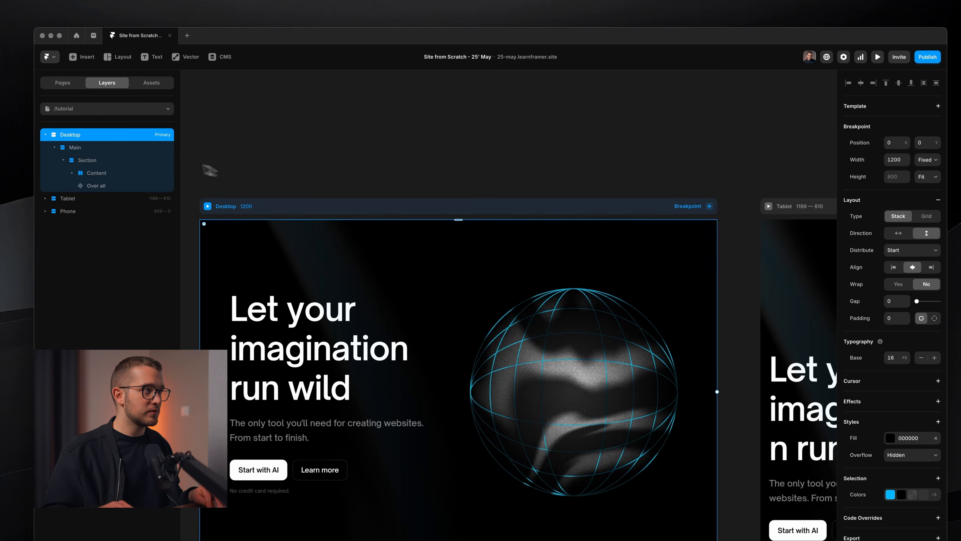
left_click(54, 147)
key("super+v")
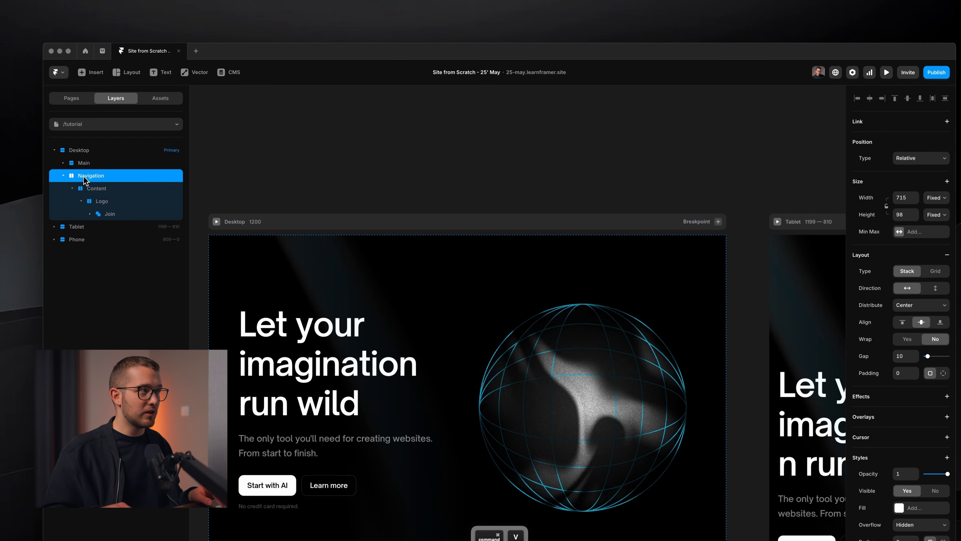
left_click_drag(83, 171, 84, 158)
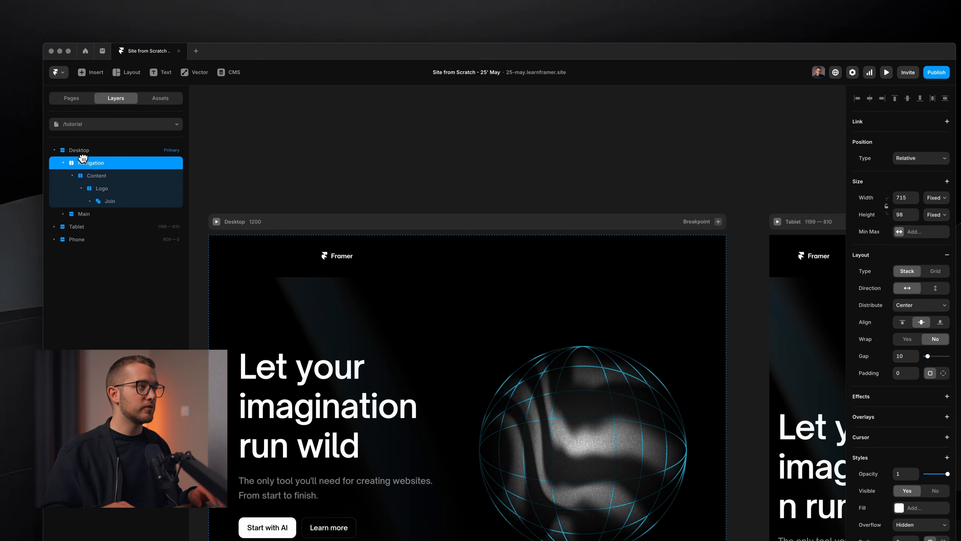
- Make Navigation's position Fixed with top, left and right offsets of 0, and set its height to 64
left_click(63, 163)
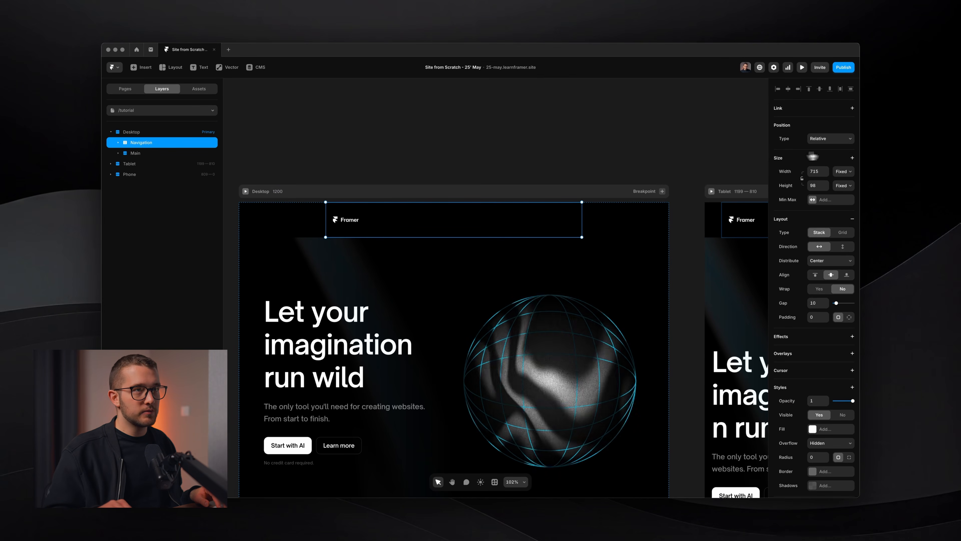
left_click(828, 139)
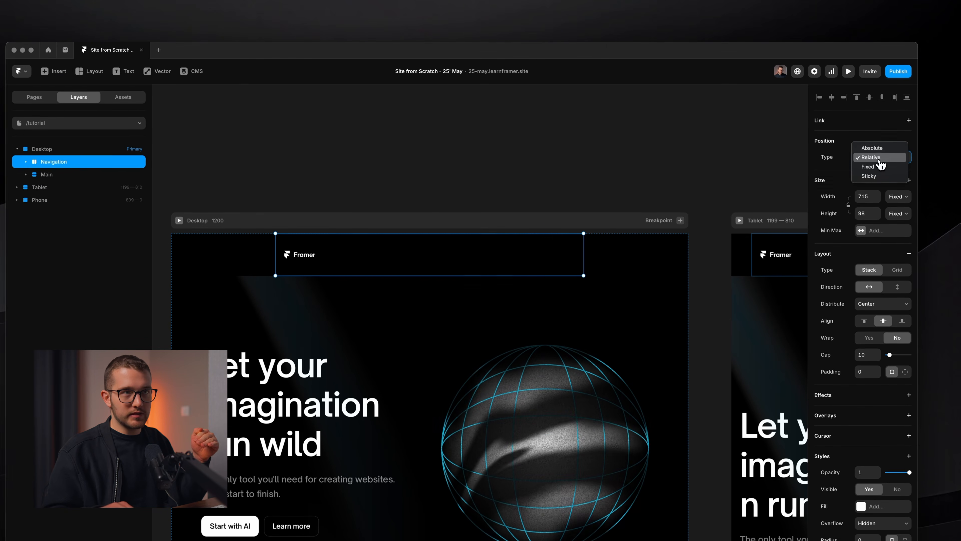
left_click(877, 168)
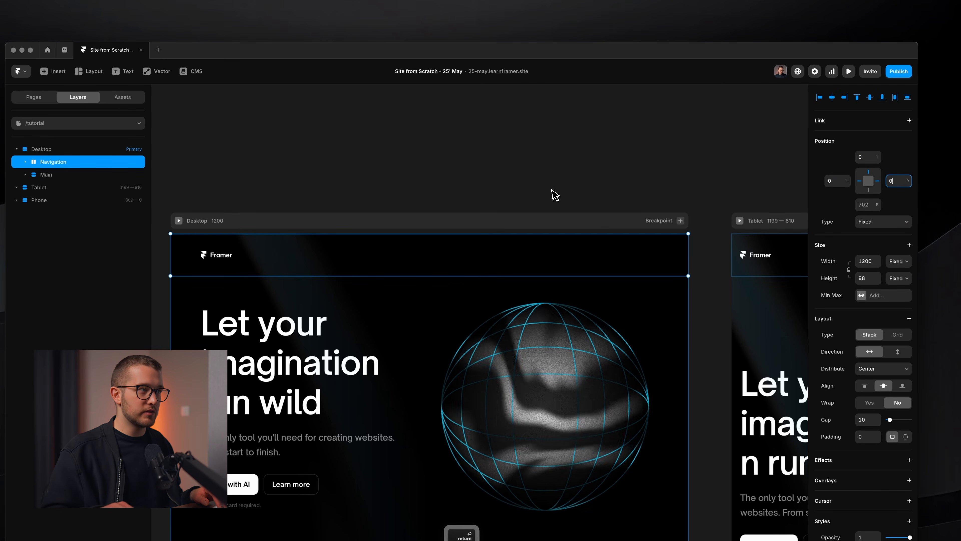
left_click(861, 278)
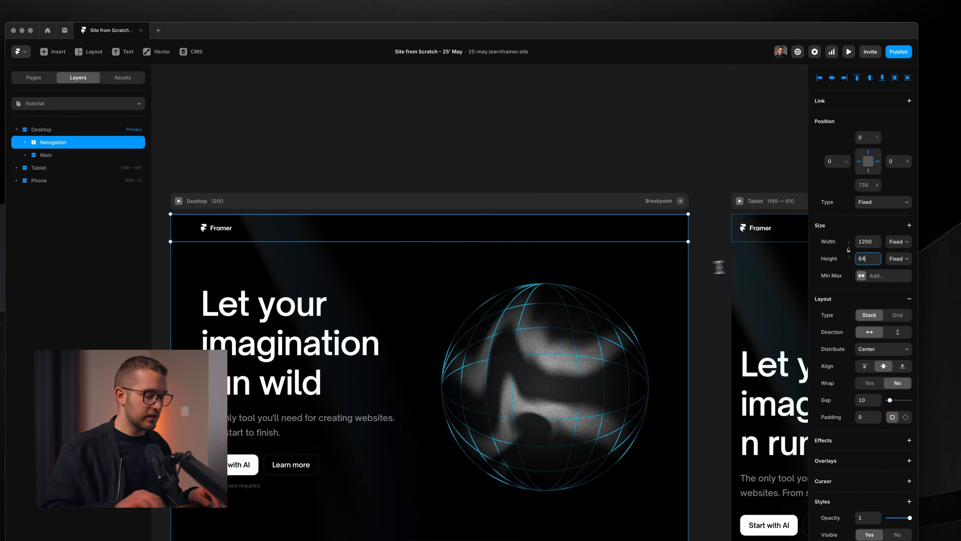
- Check the fixed navigation bar and the hero in the page preview
key("super+p")
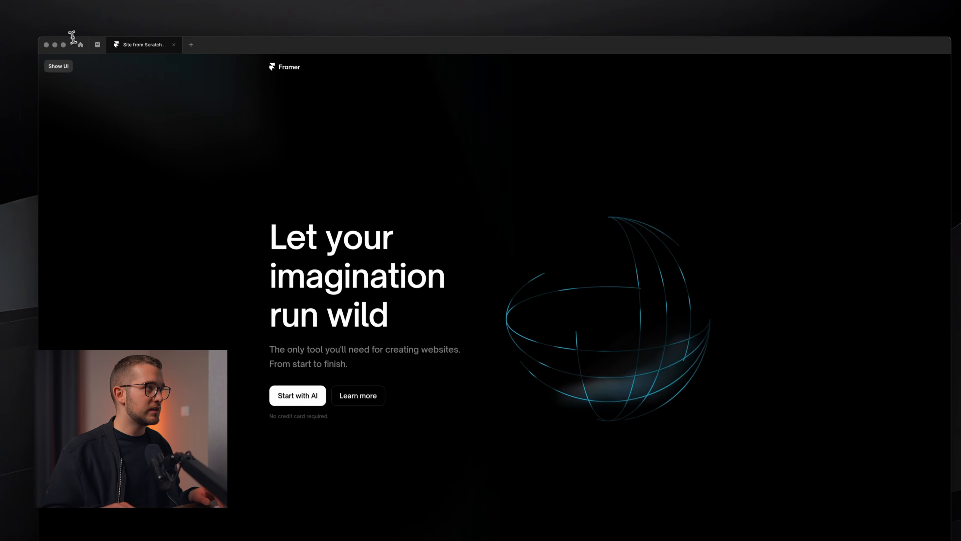
left_click(59, 77)
left_click_drag(754, 345, 635, 337)
left_click_drag(605, 285, 786, 292)
left_click_drag(468, 456, 481, 471)
key("Escape")
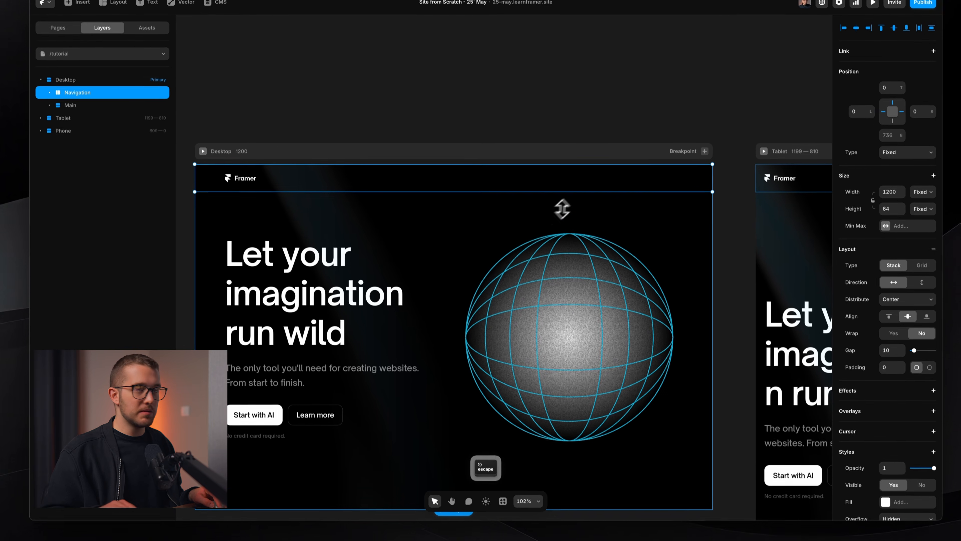
- Select the Over all gradient and examine the Desktop hero's buttons and globe up close on the canvas
left_click(584, 187, "super")
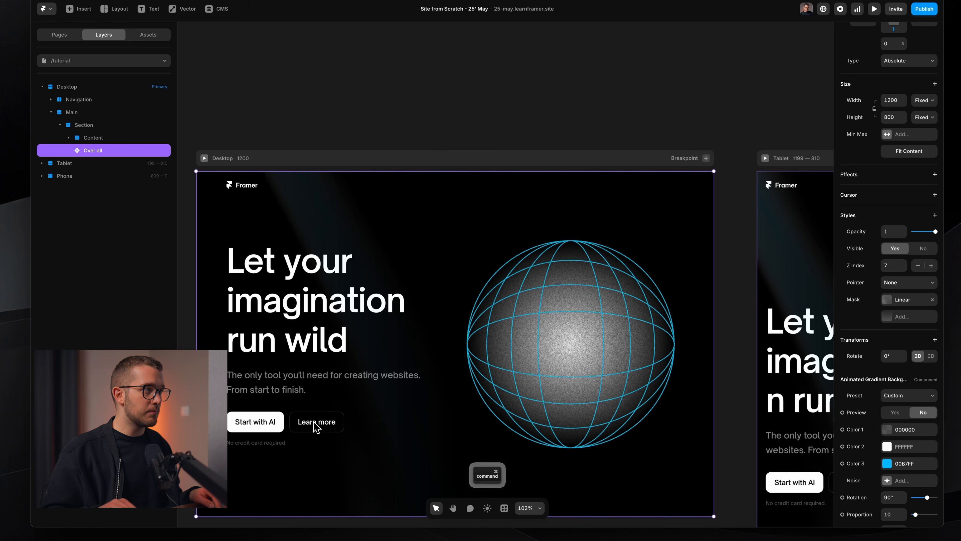
scroll(316, 427, "up", 5)
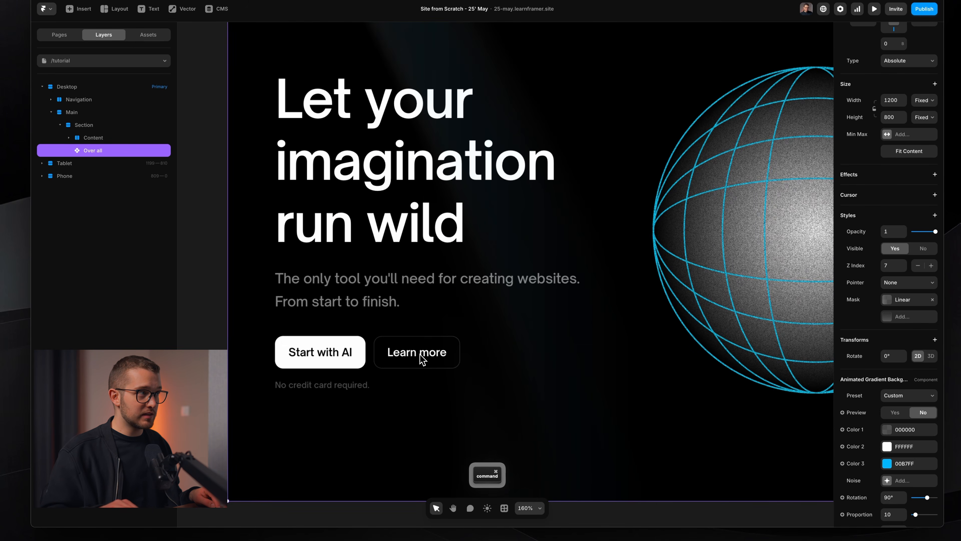
scroll(419, 304, "down", 3)
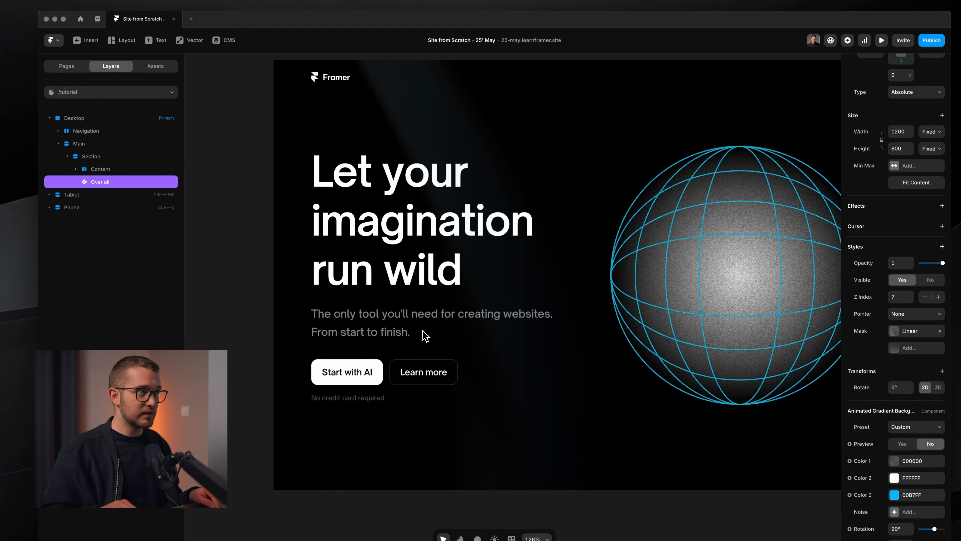
scroll(422, 332, "right", 1)
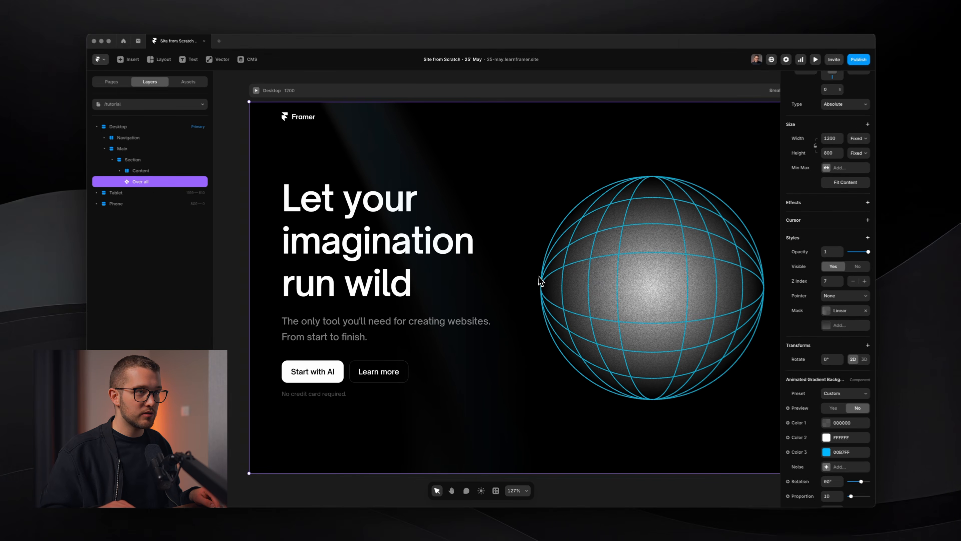
scroll(588, 311, "up", 4)
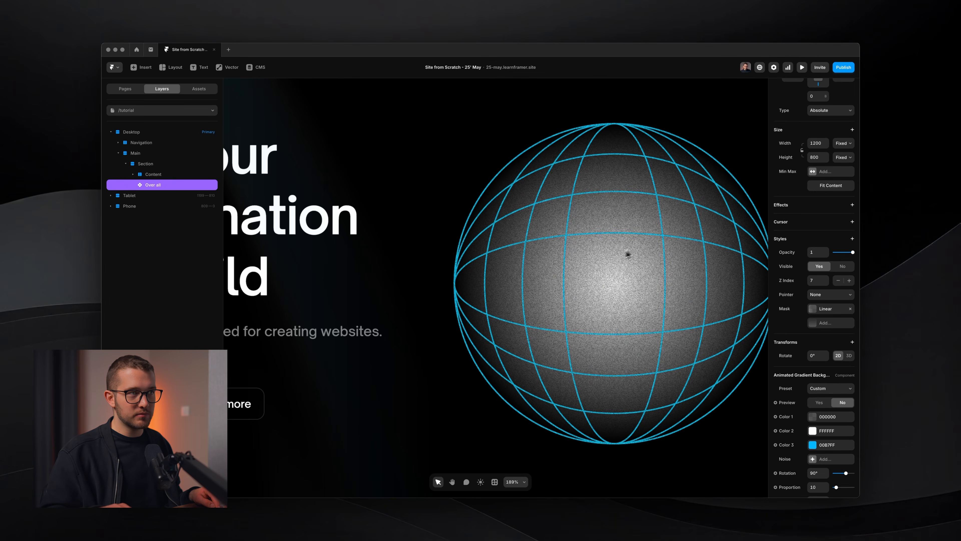
scroll(588, 265, "down", 4)
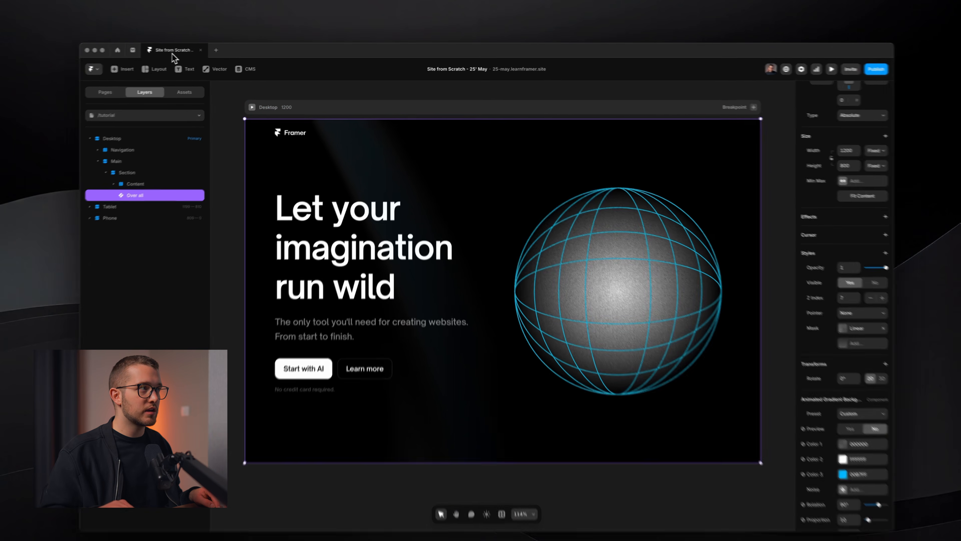
- Reload the project and lock the Over all gradient layer
right_click(187, 50)
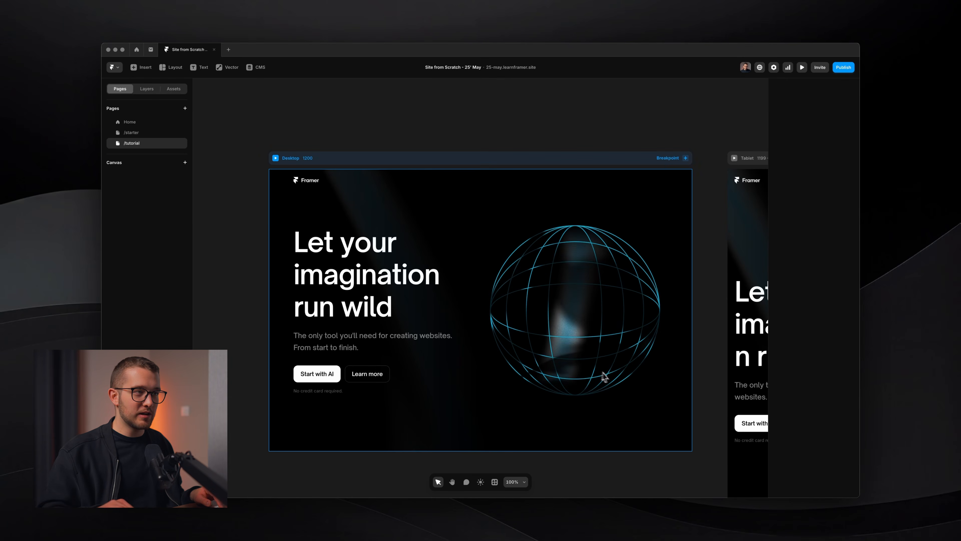
scroll(597, 306, "up", 3)
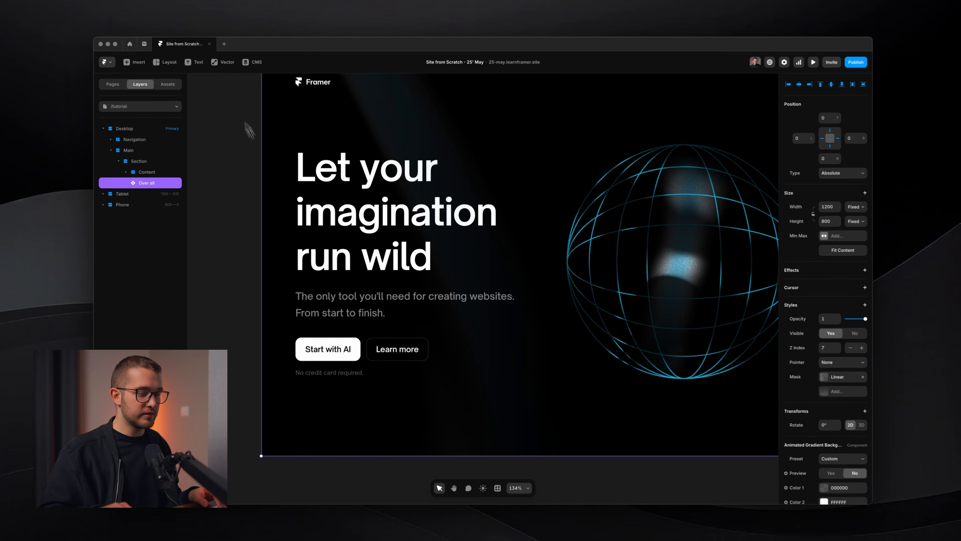
key("super+l")
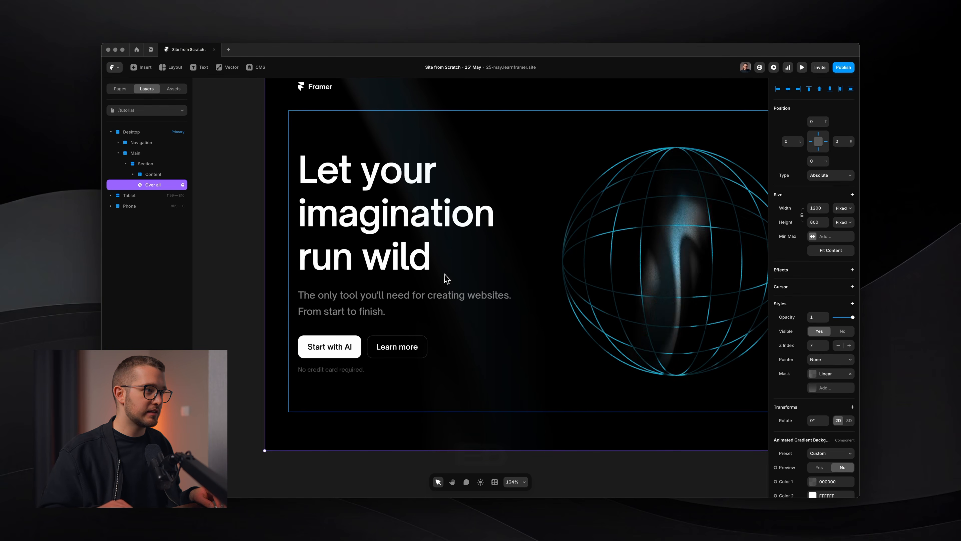
- Open the Learn more button's component, add a new variant based on Secondary, and rename it Navigation CTA
left_click(408, 353, "super")
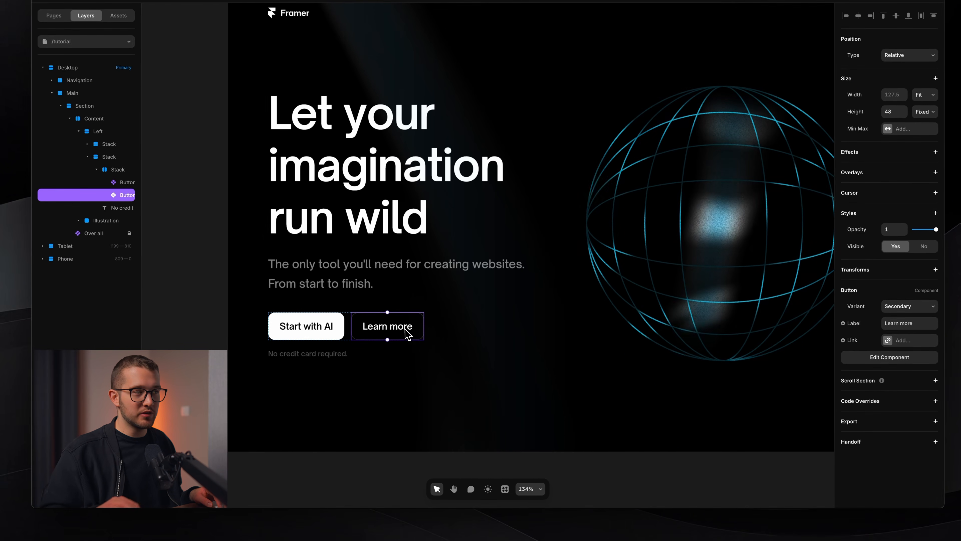
key("super+Return")
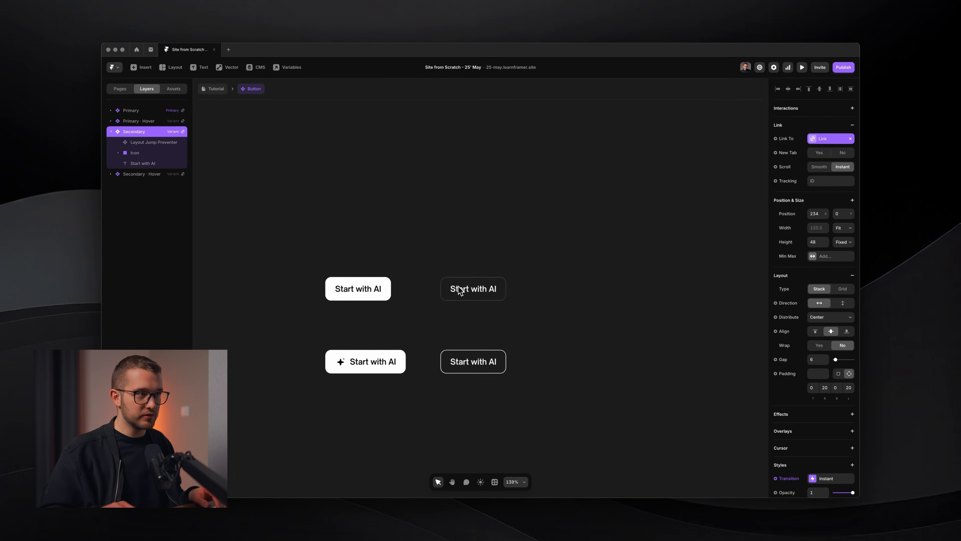
scroll(458, 287, "right", 2)
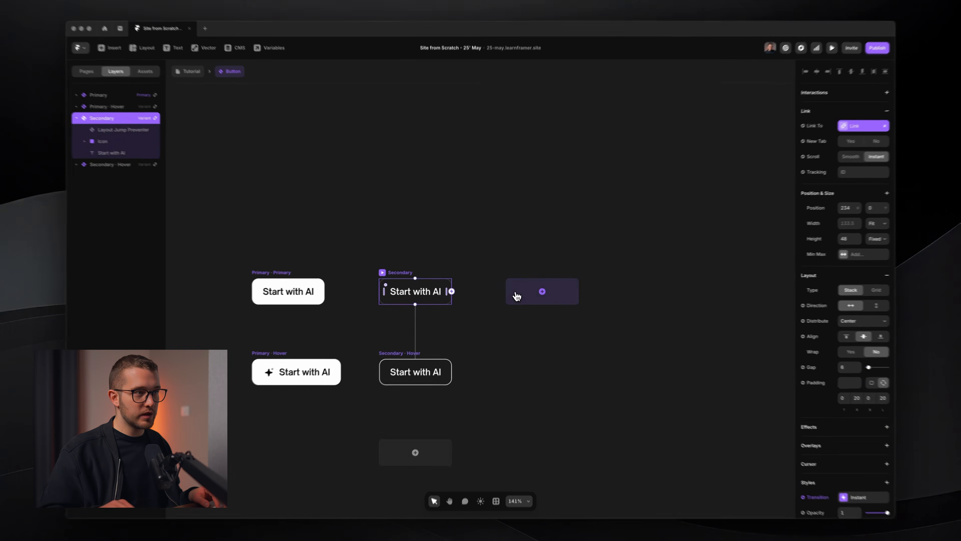
left_click(516, 292)
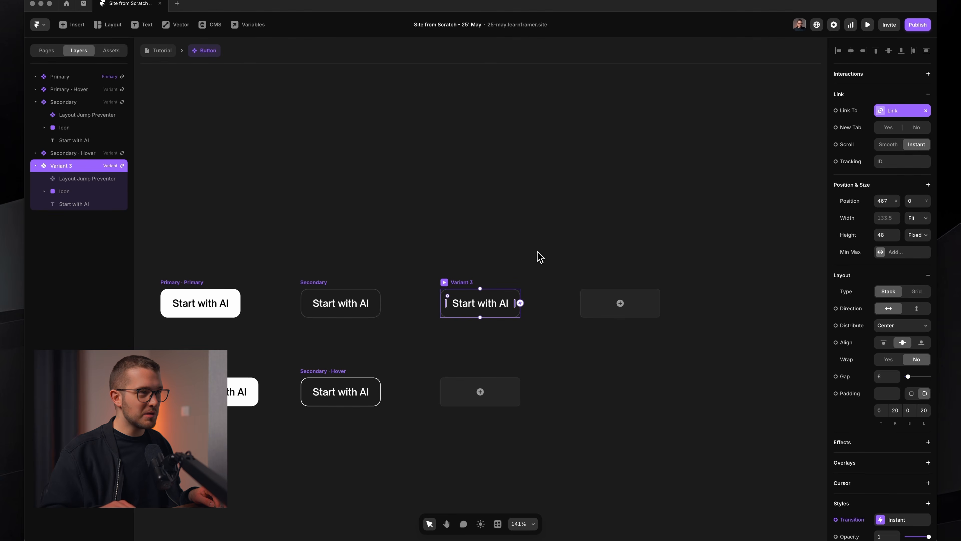
key("ctrl+r")
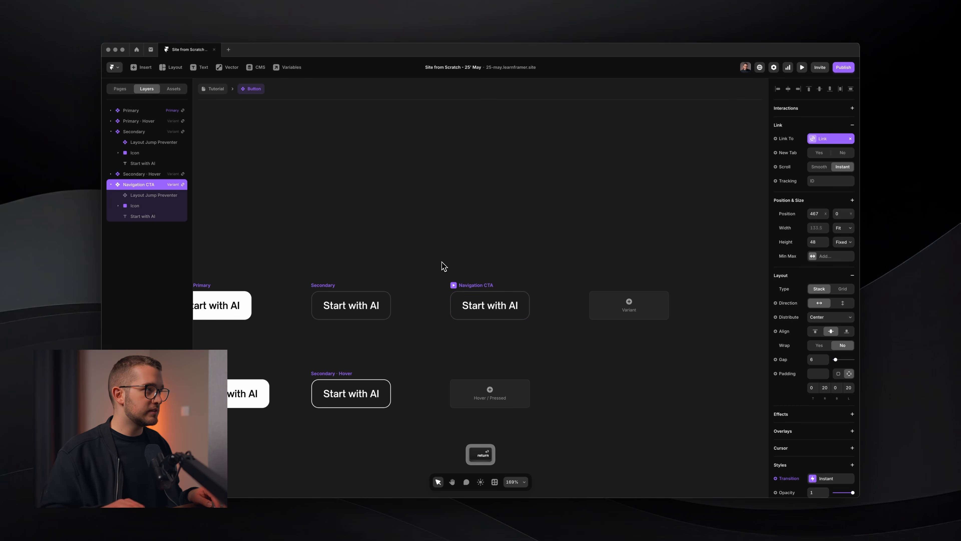
- Set the Navigation CTA variant's label text to size 13 with letter spacing 0
scroll(487, 305, "up", 3)
left_click(486, 304)
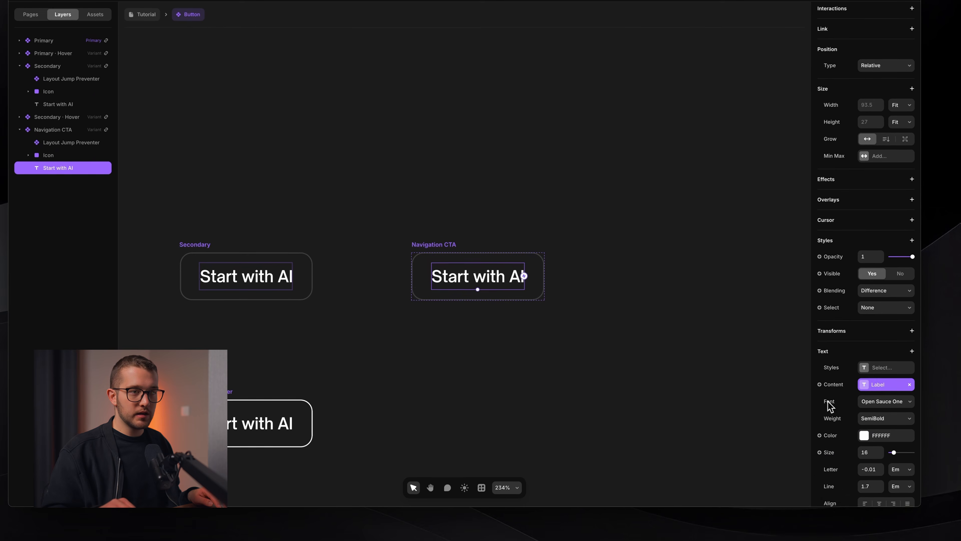
right_click(873, 458)
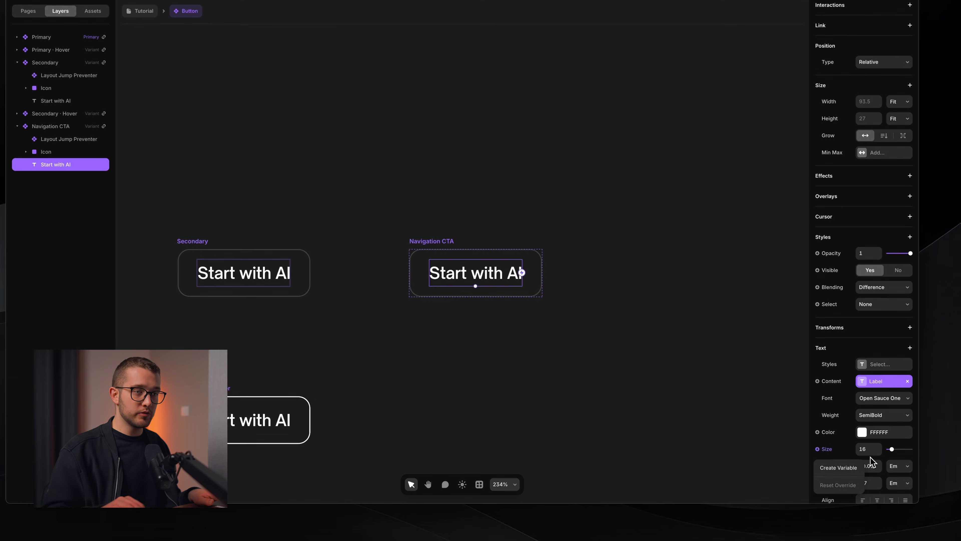
key("Return")
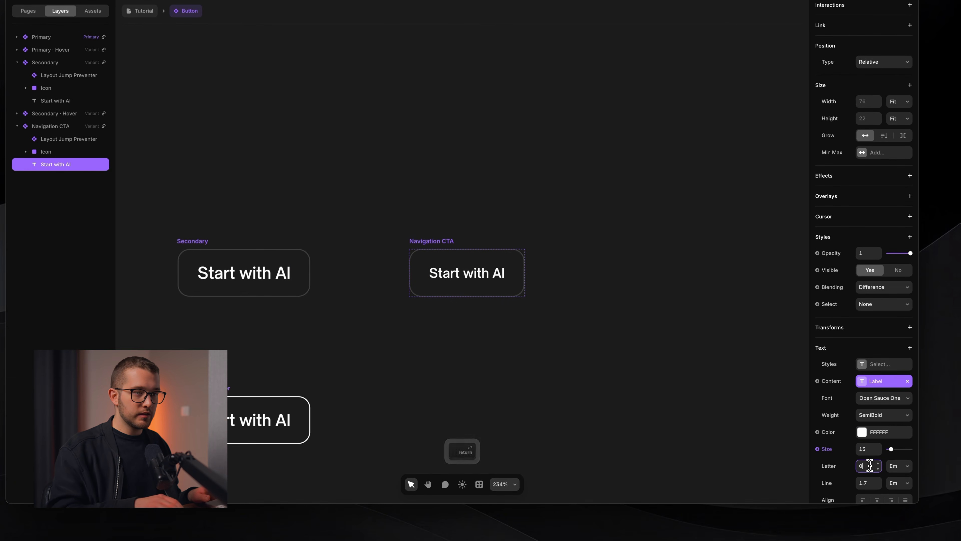
scroll(870, 465, "down", 2)
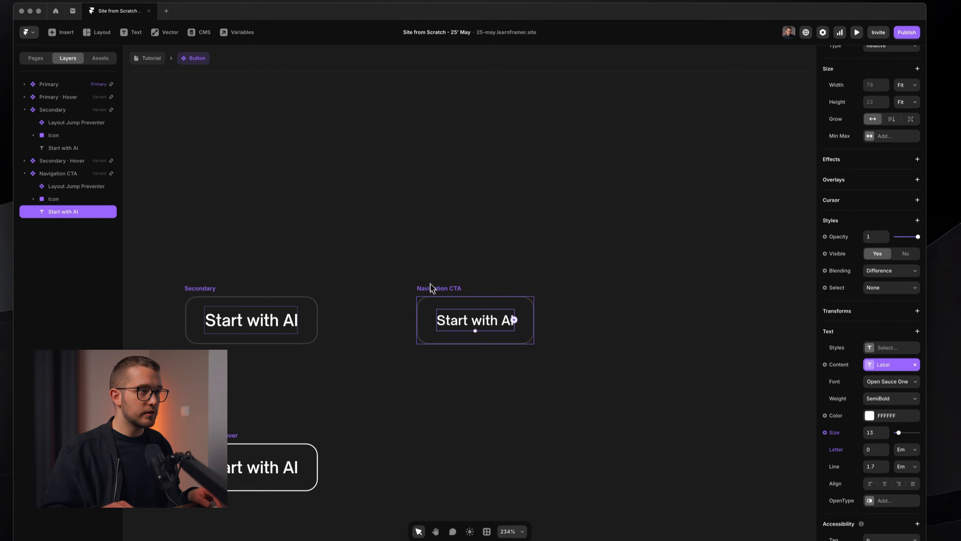
- Set the Navigation CTA variant's height to 34 and its left and right padding to 13
left_click(424, 241)
left_click(870, 244)
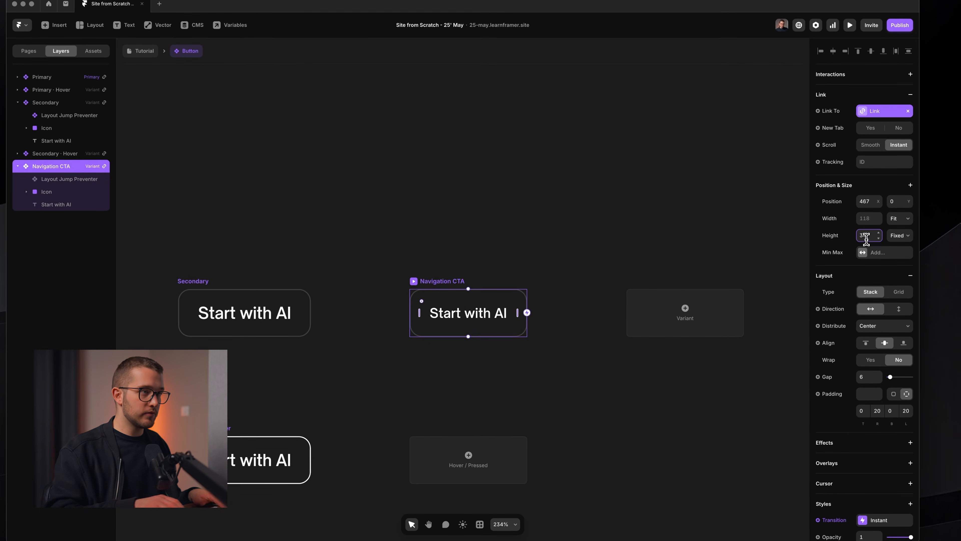
type("34")
key("Return")
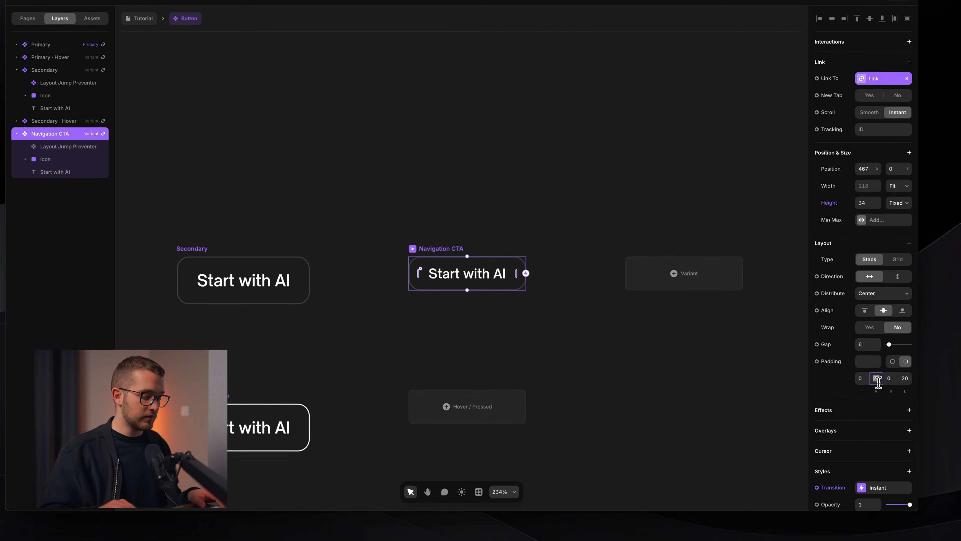
left_click(877, 411)
type("13")
key("Return")
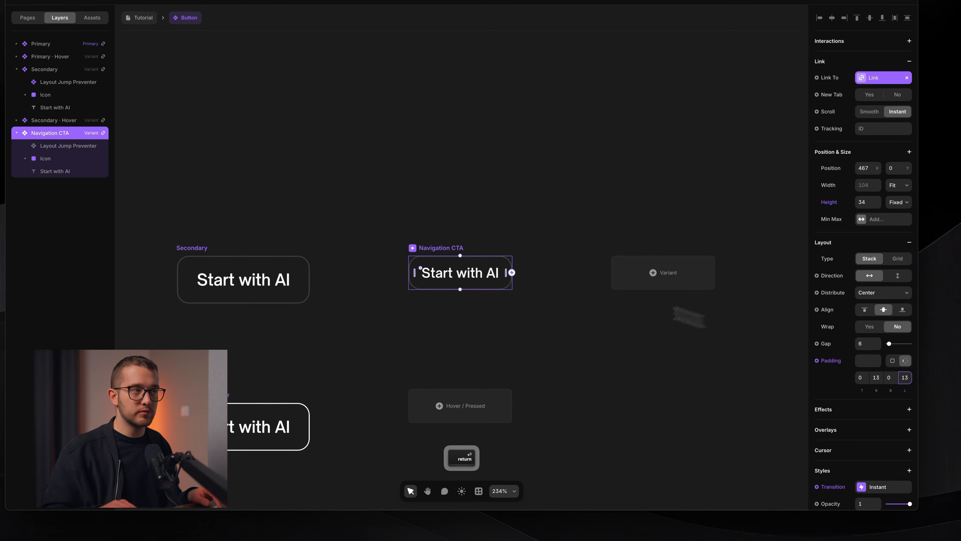
- Reduce the Navigation CTA variant's corner radius to 8
scroll(848, 389, "down", 3)
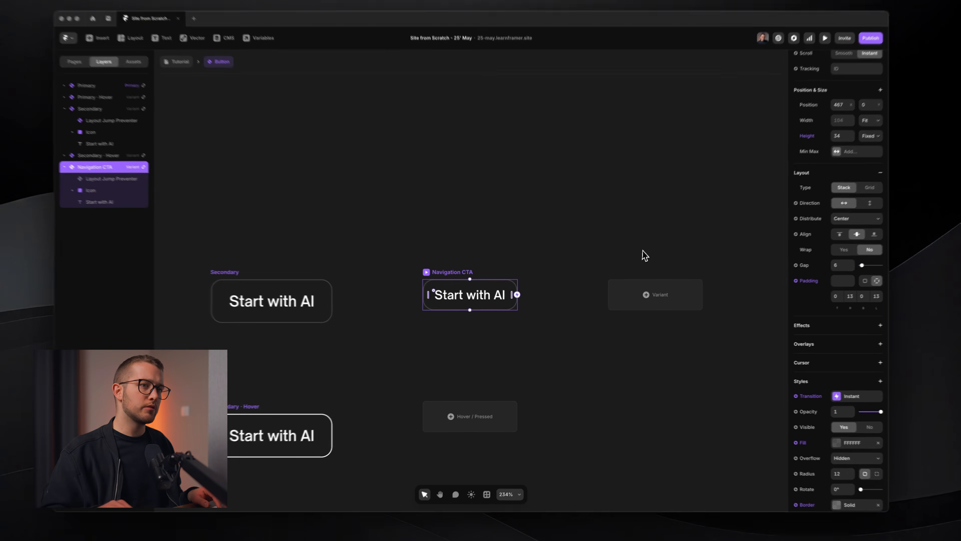
scroll(871, 325, "down", 3)
scroll(821, 330, "down", 1)
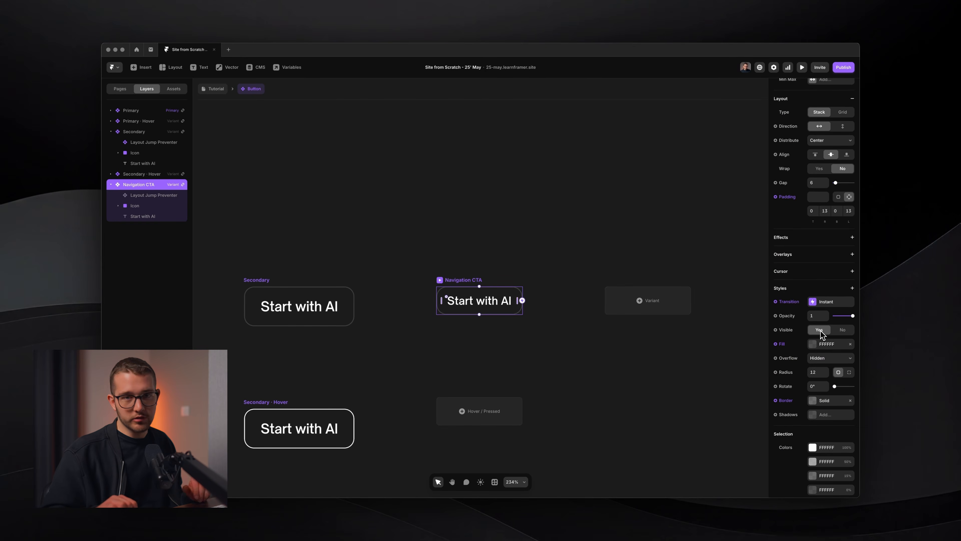
left_click(816, 374)
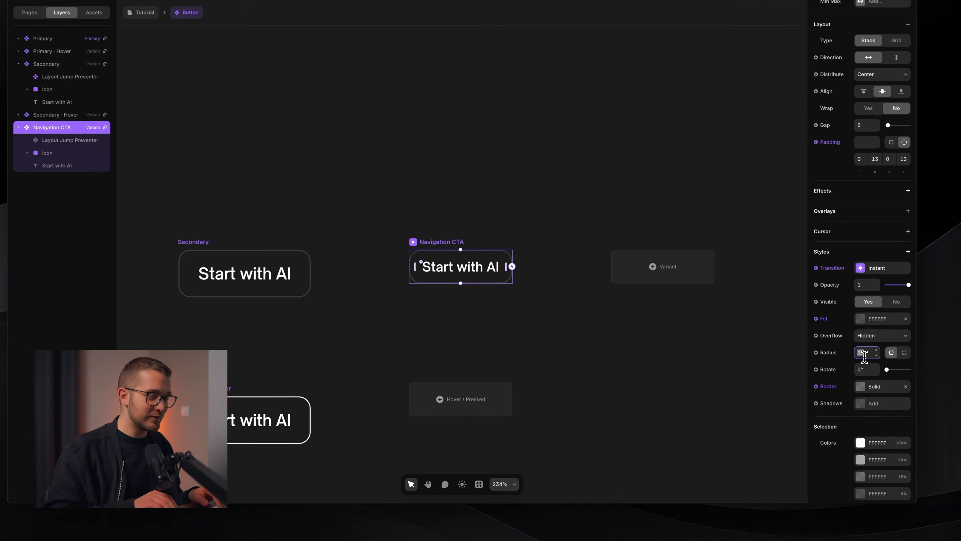
key("Down")
key("Down")
key("Down")
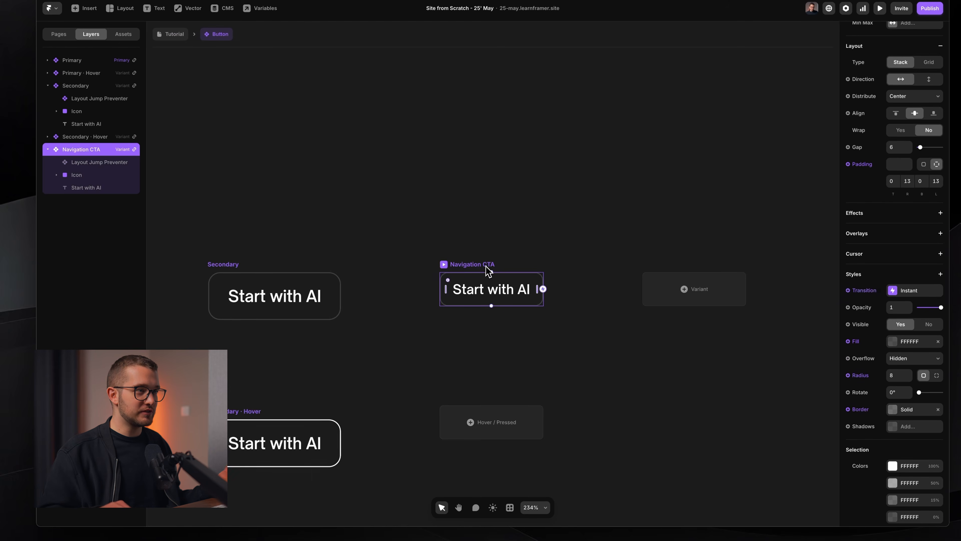
- Add a hover variant to Navigation CTA with a fully opaque white border, and check the hover effect in the preview
scroll(488, 271, "down", 2)
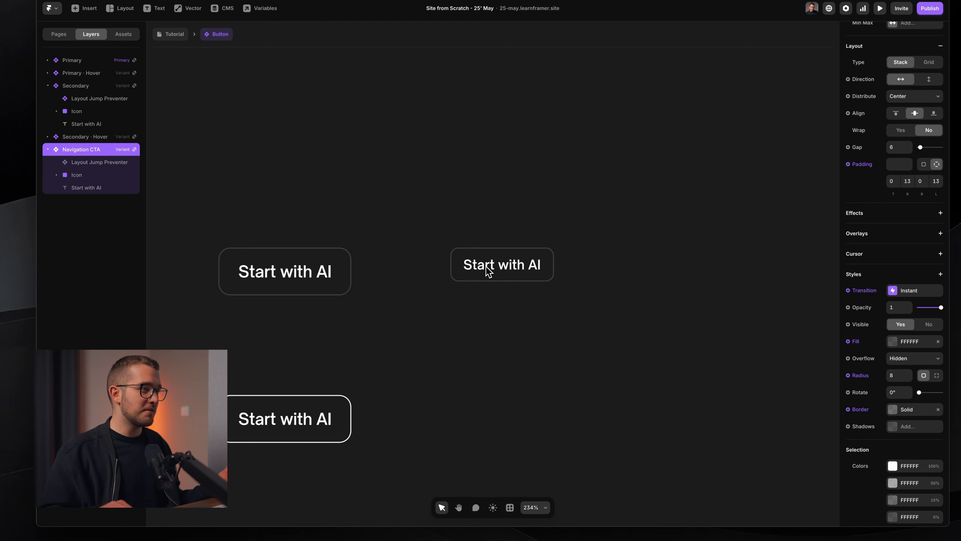
left_click(494, 400)
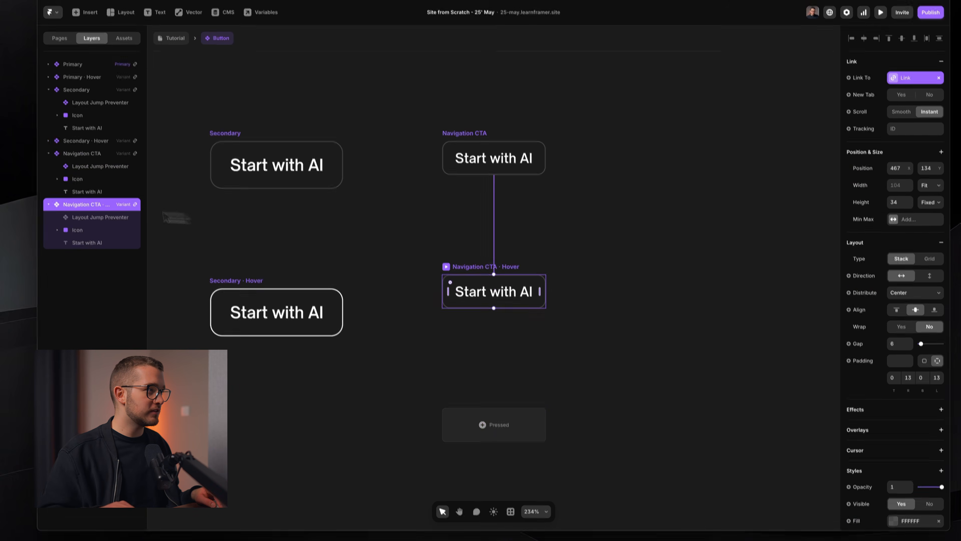
left_click(887, 327)
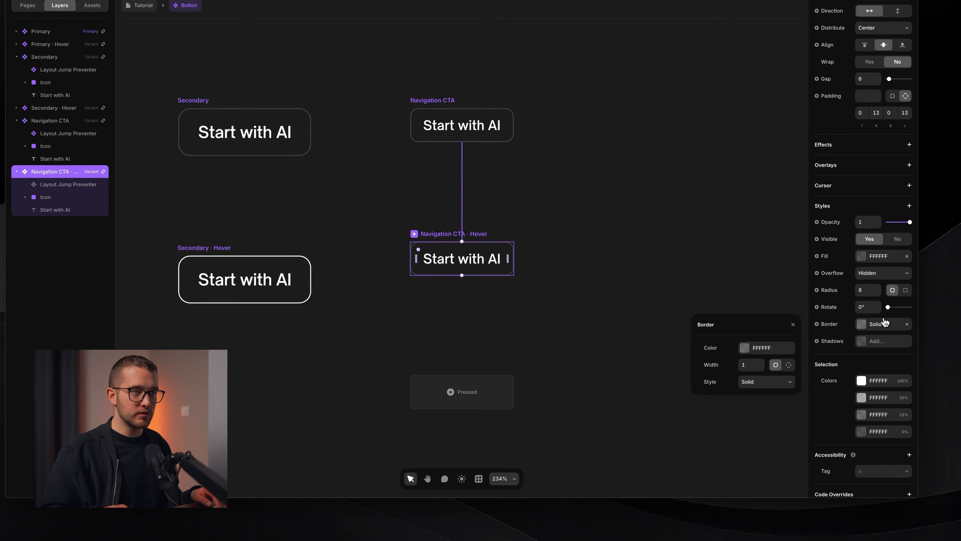
left_click(767, 347)
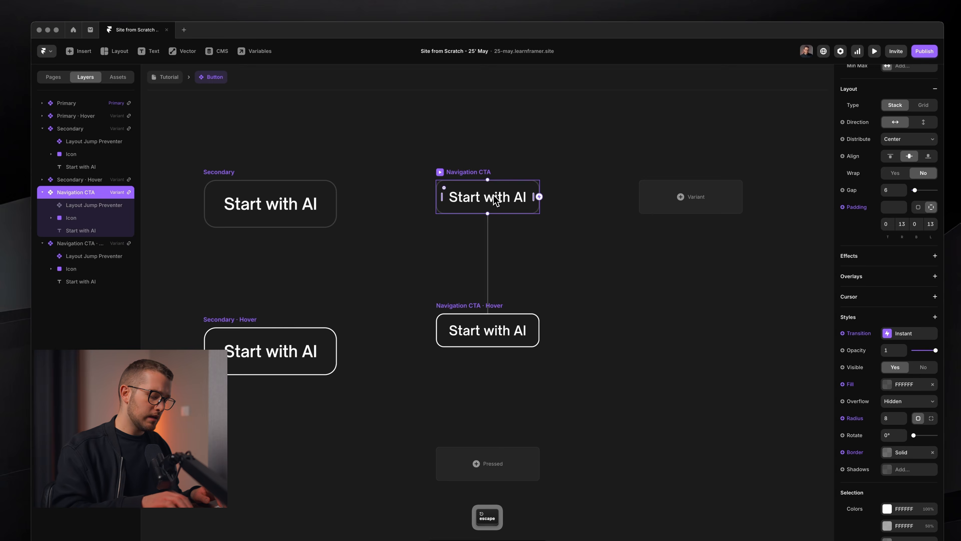
key("super+p")
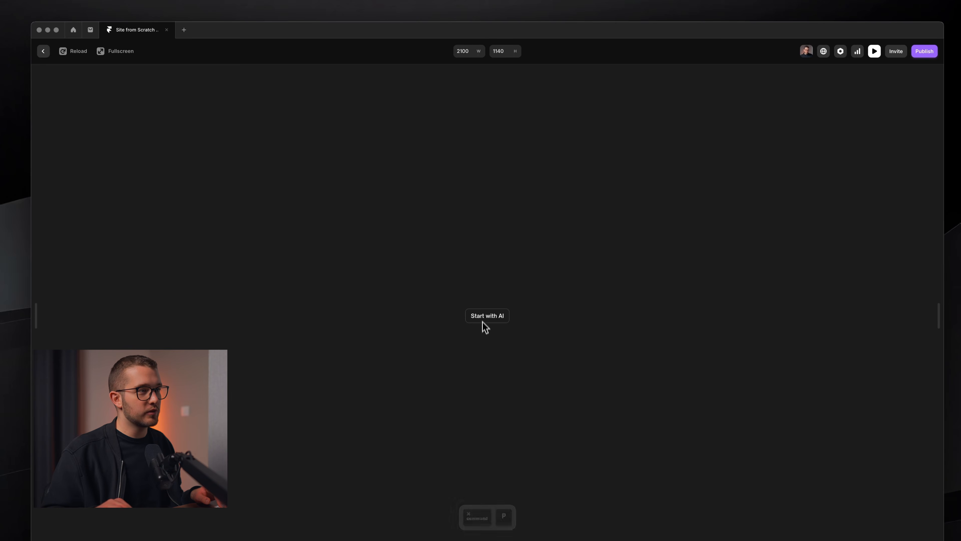
key("Escape")
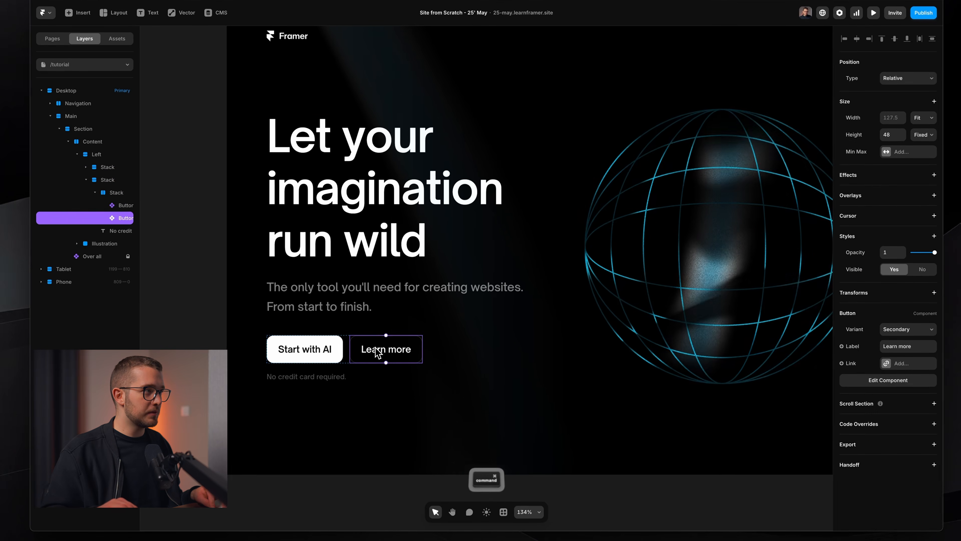
- Copy the hero's Learn more button and paste it into the Content stack of Desktop's Navigation
key("super+c")
scroll(385, 395, "up", 6)
scroll(385, 396, "right", 5)
left_click(404, 279)
scroll(403, 279, "down", 3)
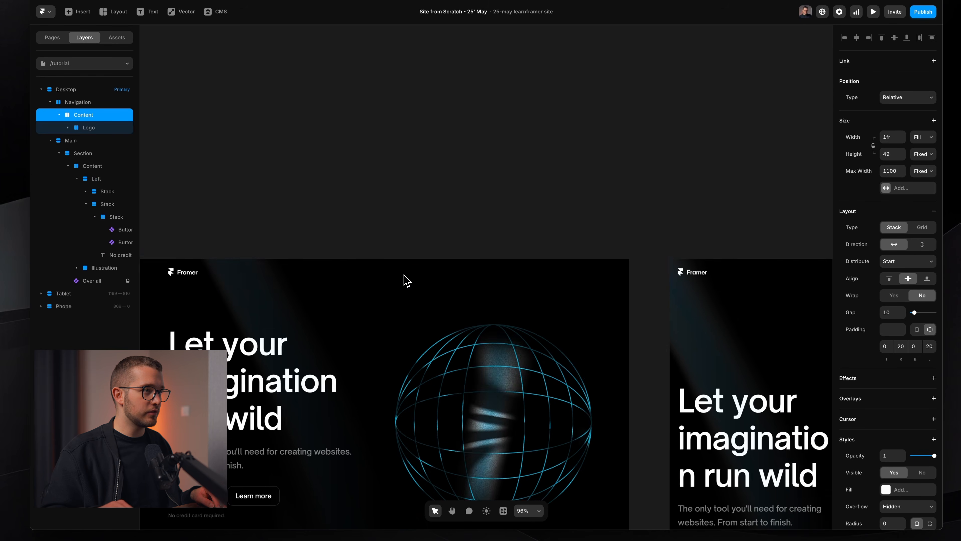
scroll(435, 272, "left", 2)
key("super+v")
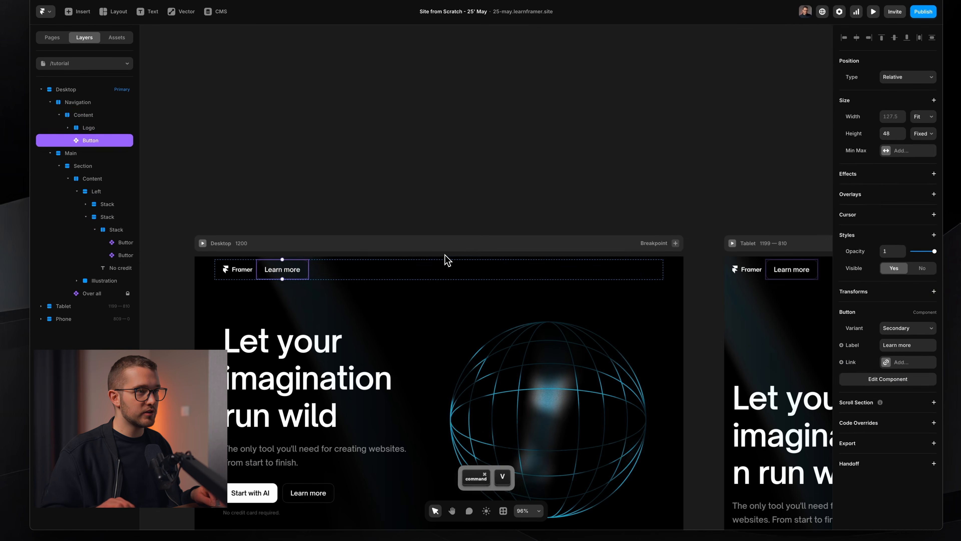
- Set the navigation Content stack's distribution to Space Between
scroll(207, 301, "up", 5)
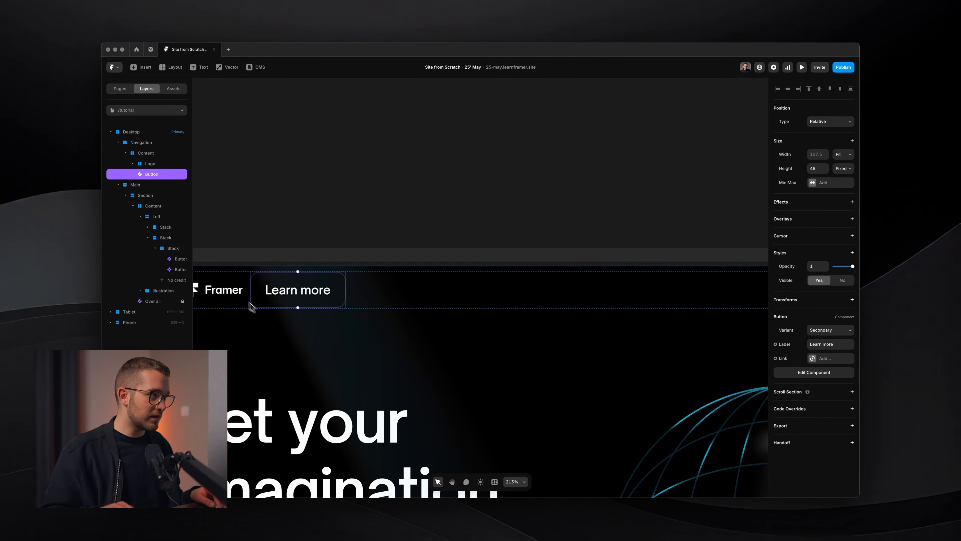
scroll(252, 306, "down", 5)
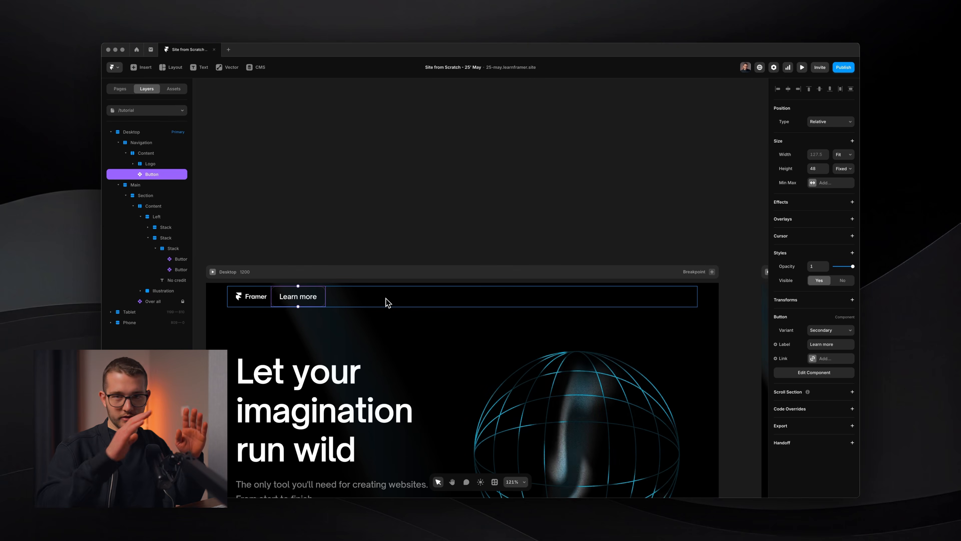
left_click(386, 302)
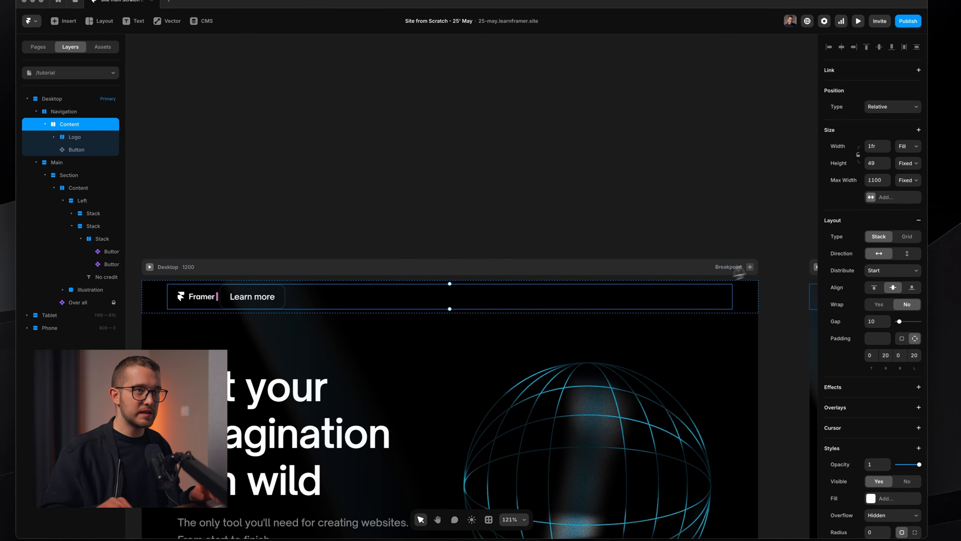
left_click(908, 275)
left_click(880, 302)
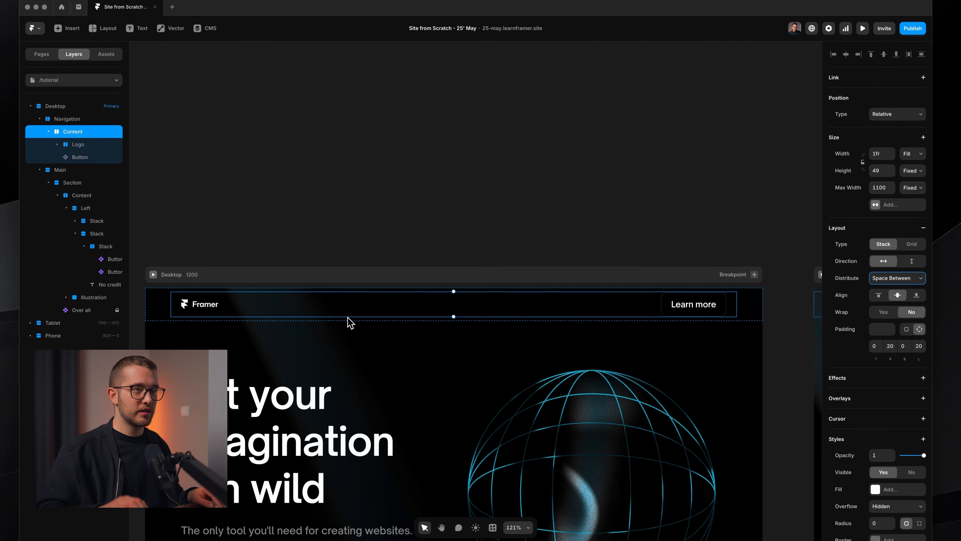
- Switch the navigation's Learn more button to the Navigation CTA variant and set its height to Fit
left_click(693, 304, "super")
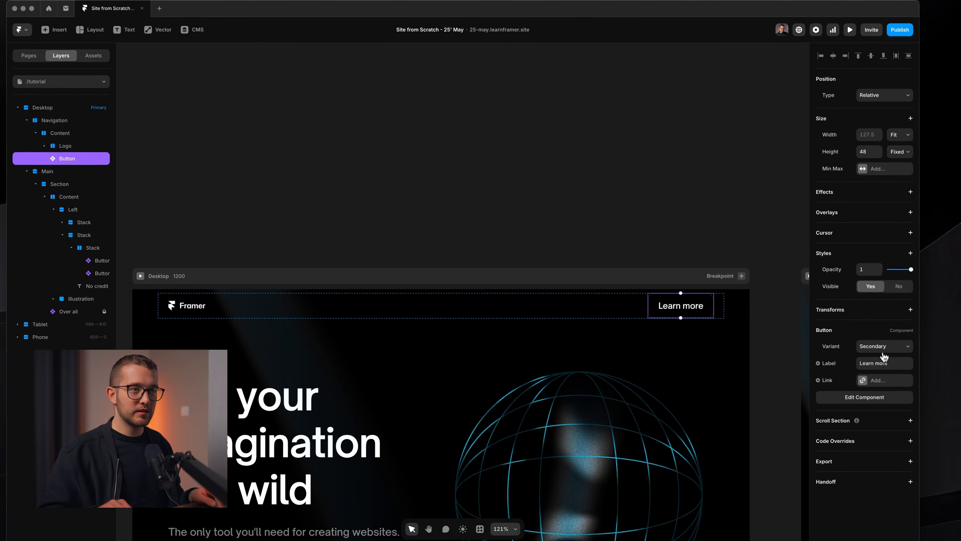
left_click(894, 346)
left_click(857, 356)
scroll(696, 276, "up", 5)
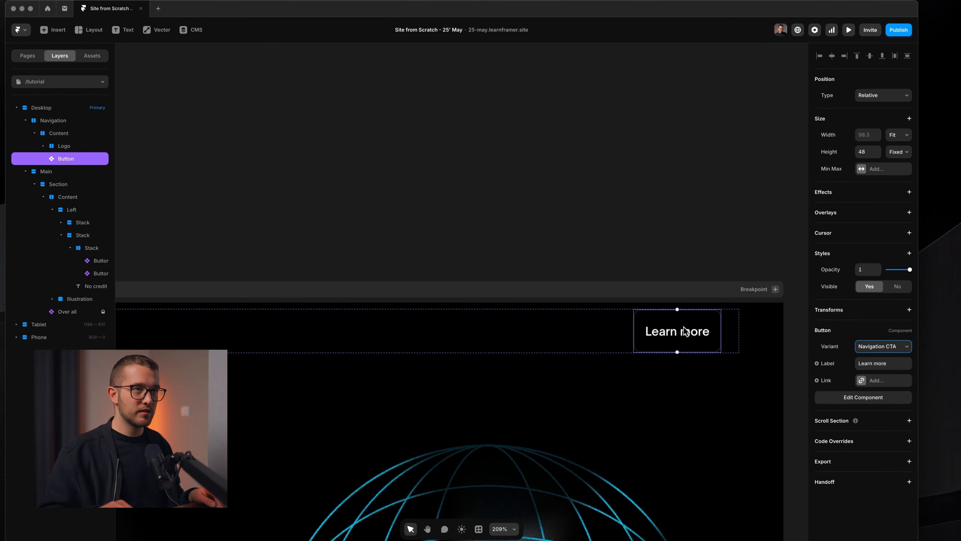
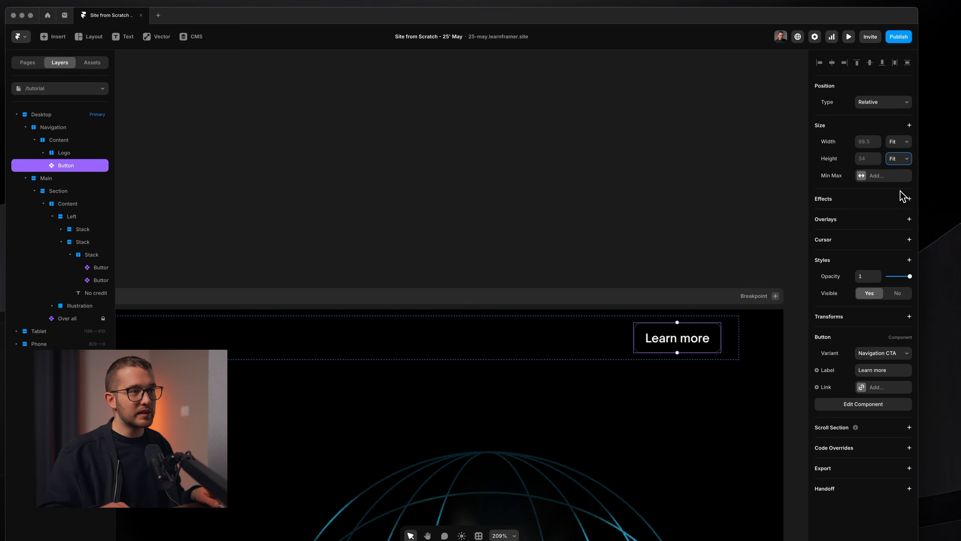
- Duplicate the Learn more button inside the navigation's Content stack
left_click(610, 345)
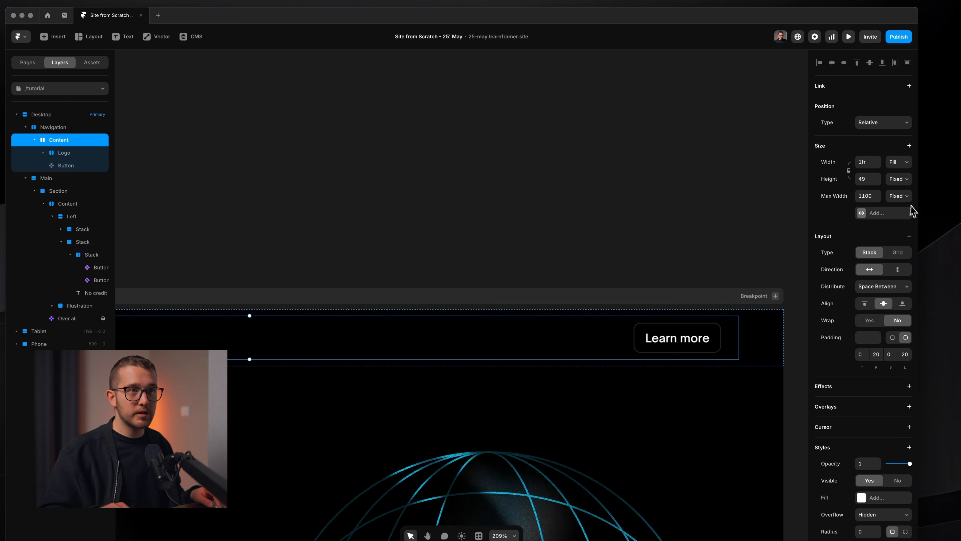
left_click(902, 205)
left_click(686, 343)
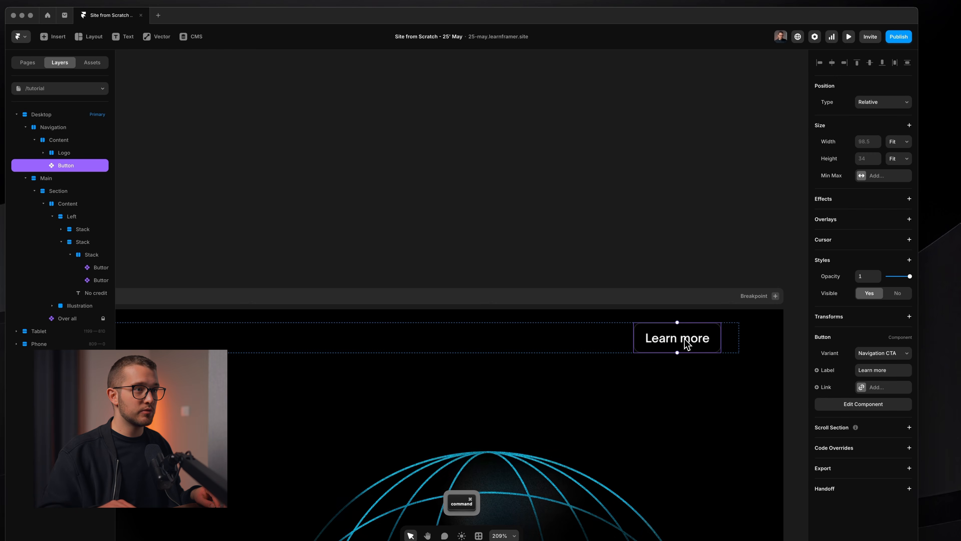
key("super+d")
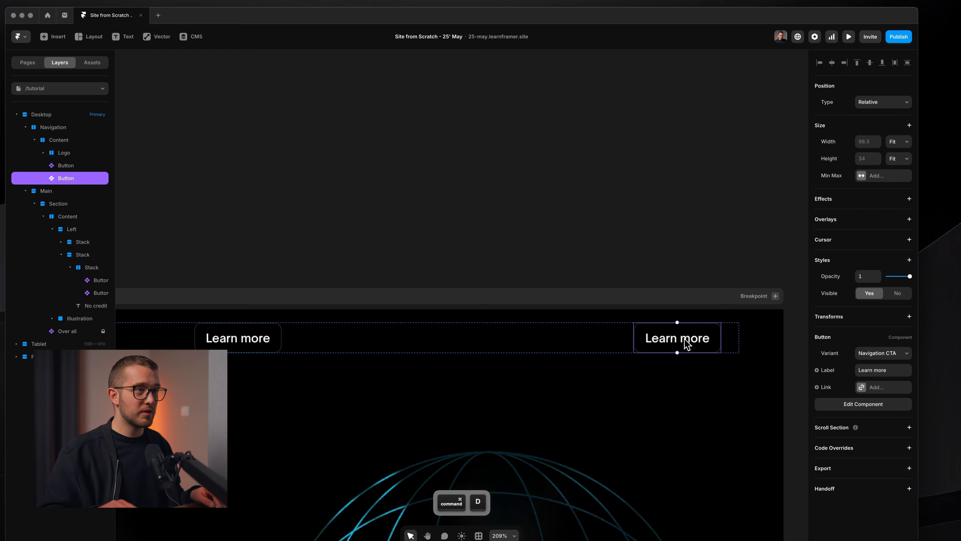
scroll(686, 343, "down", 3)
scroll(686, 344, "left", 2)
scroll(686, 344, "down", 3)
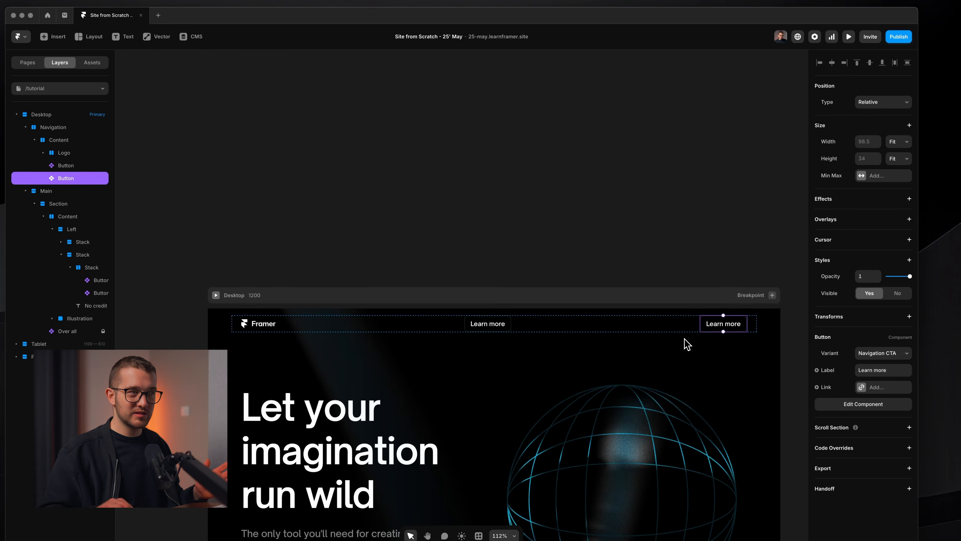
- Wrap the two Learn more buttons in the navigation's Content in their own horizontal stack
left_click(489, 323)
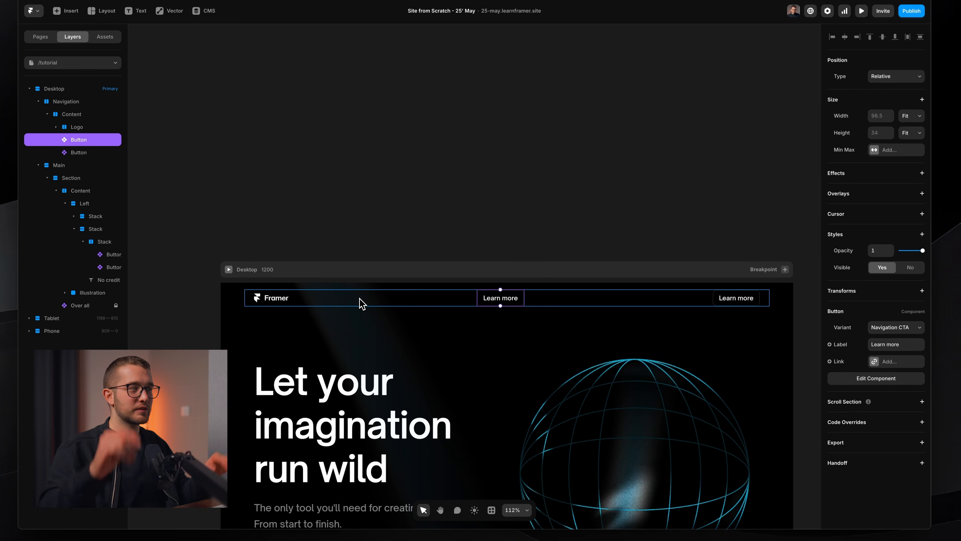
left_click(740, 299, "shift")
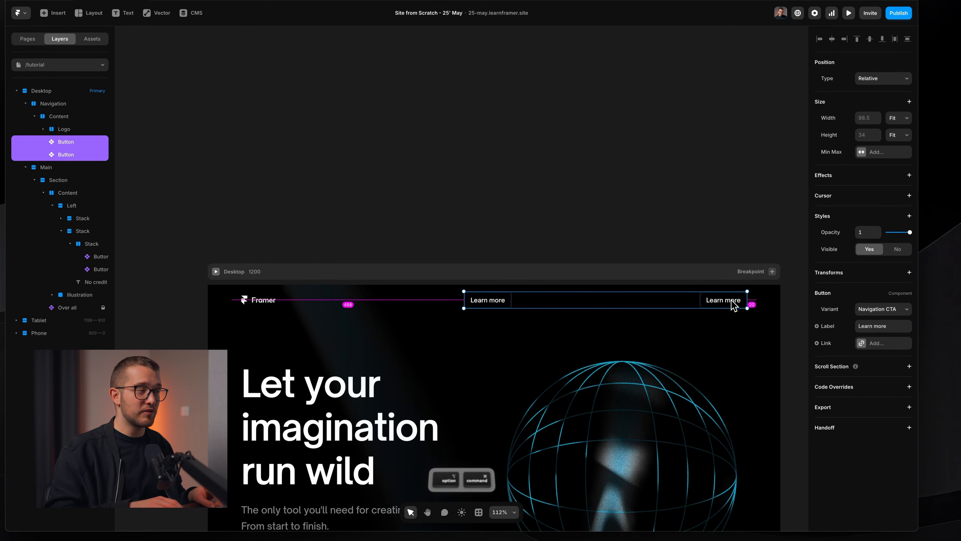
key("alt+super+Return")
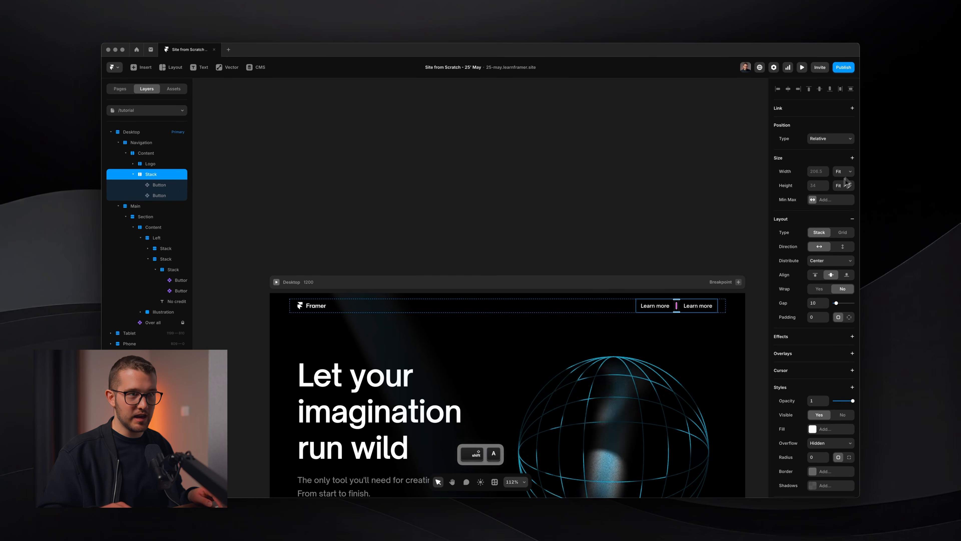
- Change the label of the second button in the navigation's button stack to "Login"
scroll(726, 285, "up", 5)
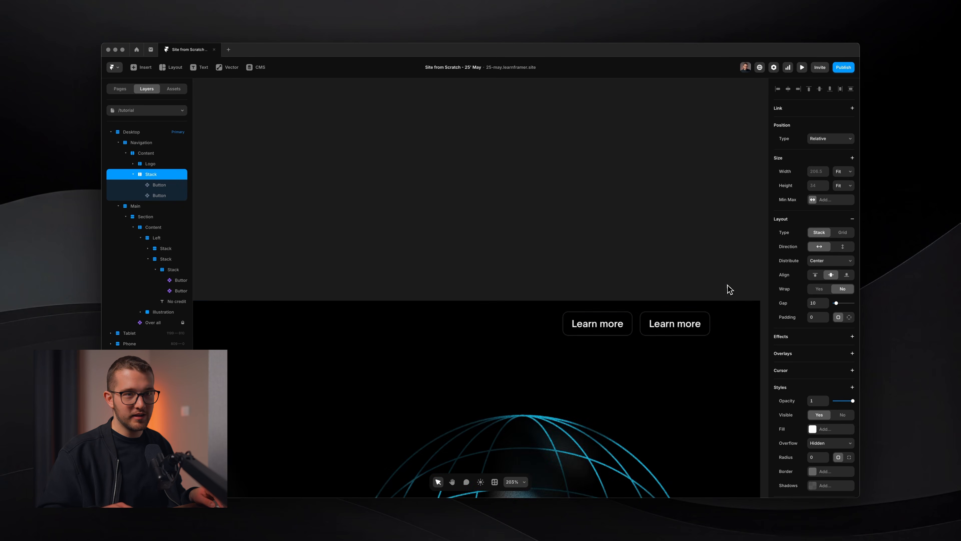
scroll(670, 326, "up", 4)
left_click(665, 326, "super")
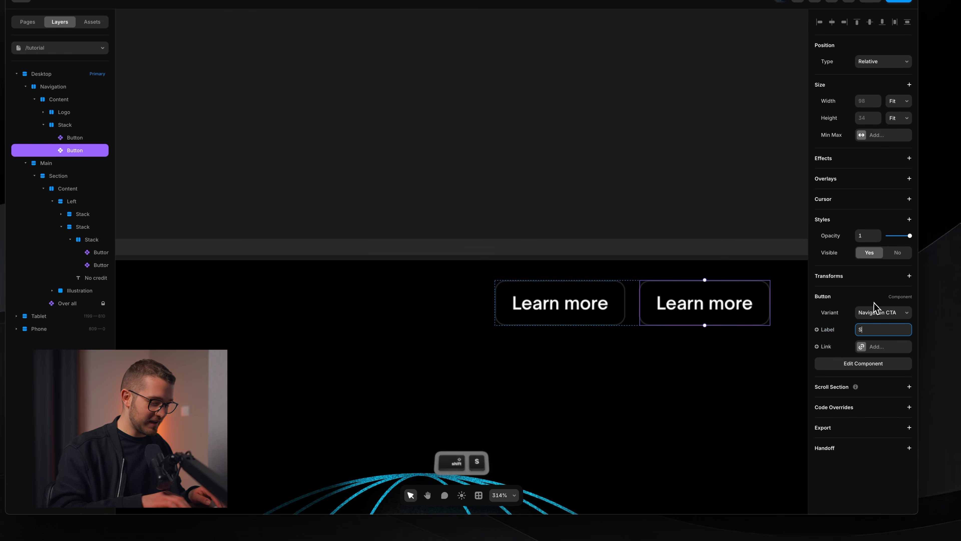
type("Login")
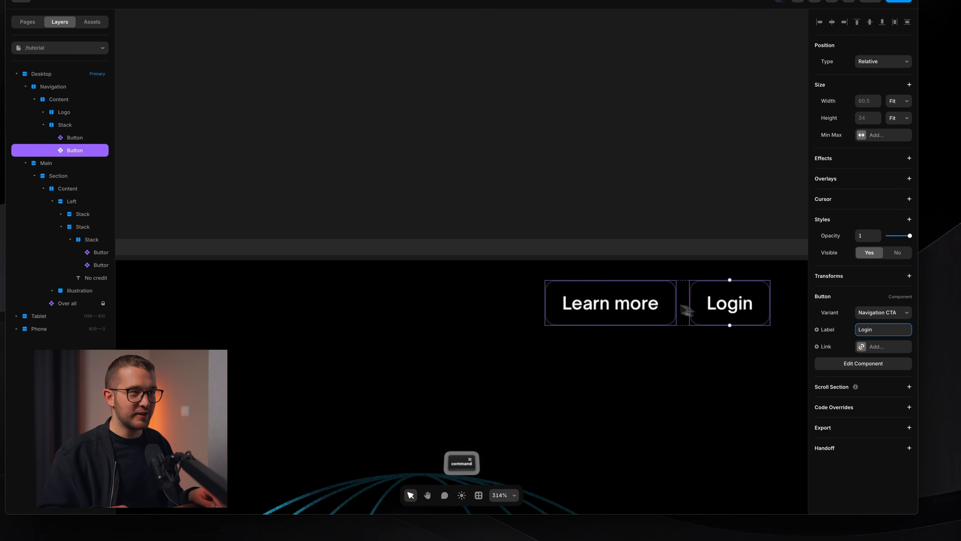
- Change the label of the first button in the navigation's button stack to "Remix this"
left_click(671, 308, "super")
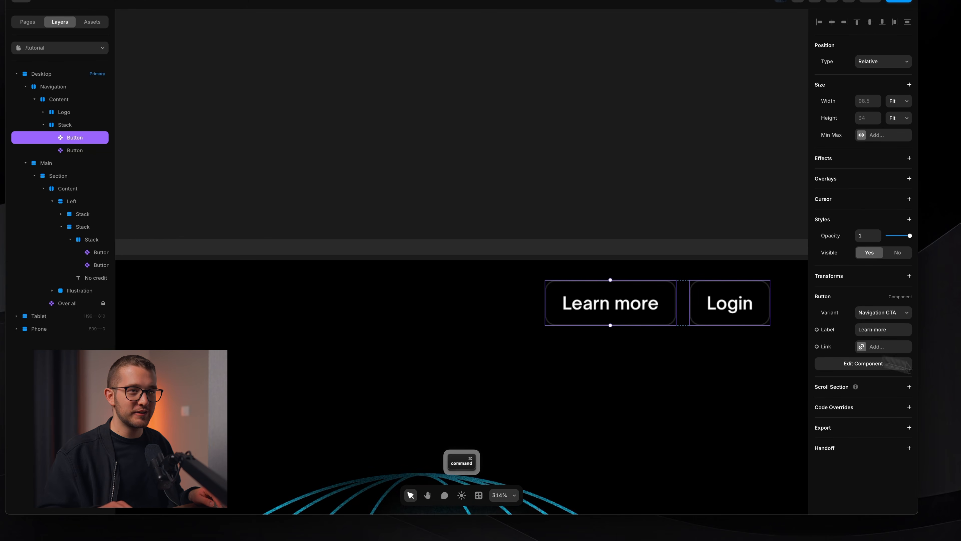
left_click(875, 328)
type("awd")
key("BackSpace")
key("BackSpace")
key("BackSpace")
type("Remix this")
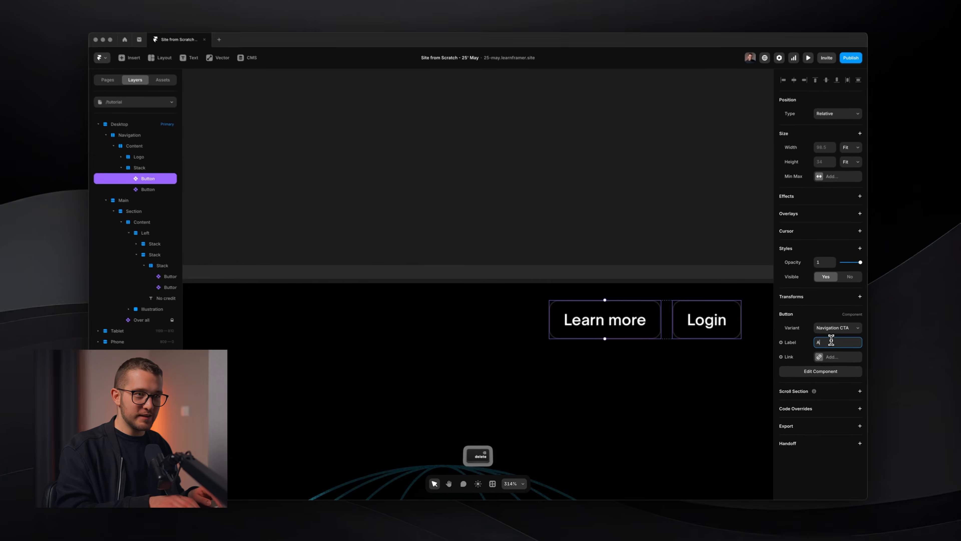
key("Return")
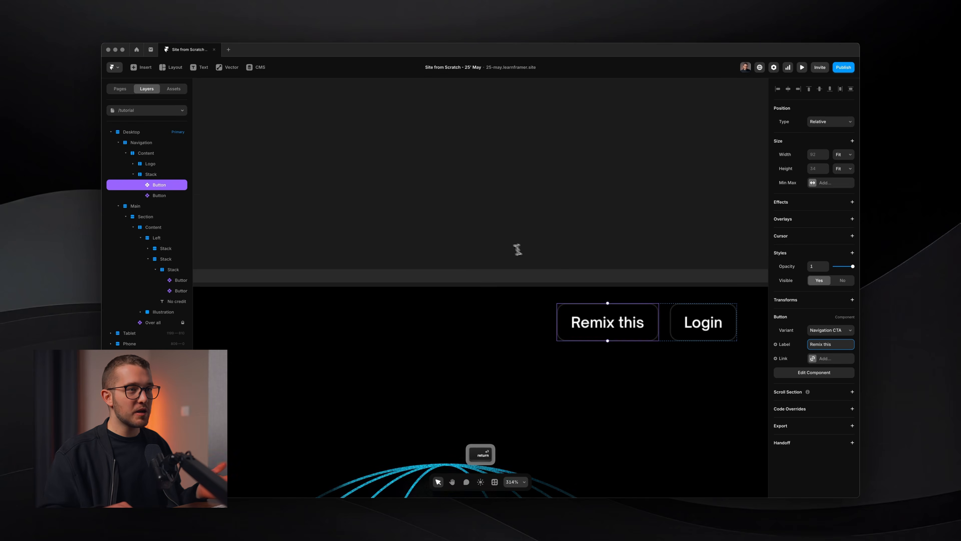
- Preview the page, resizing the preview's width and height to check how the navigation and hero respond
scroll(518, 249, "down", 3)
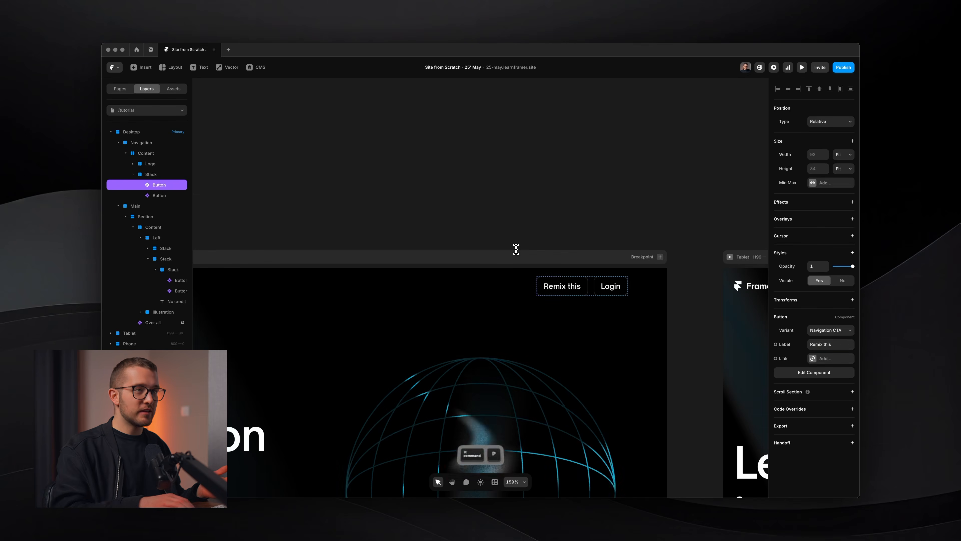
key("super+p")
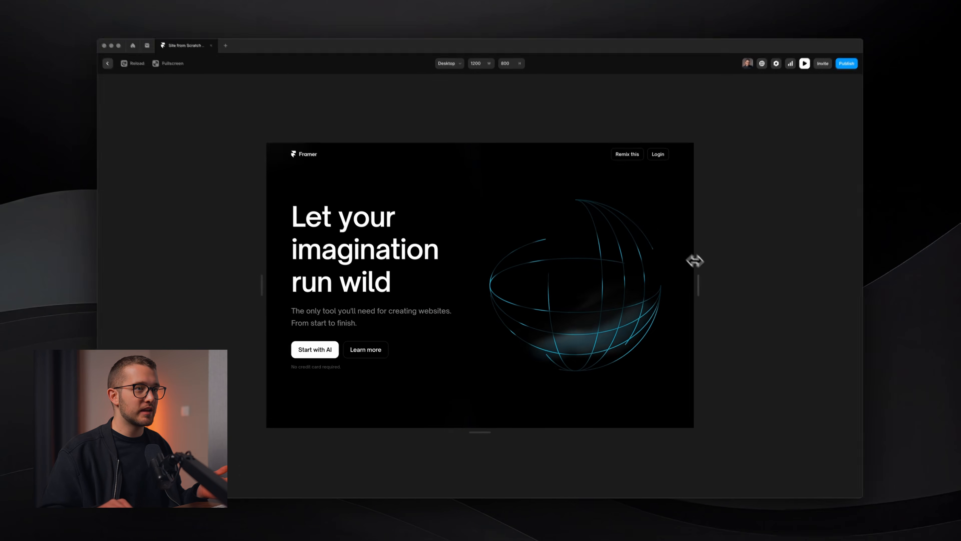
left_click_drag(693, 265, 579, 280)
left_click_drag(590, 242, 705, 247)
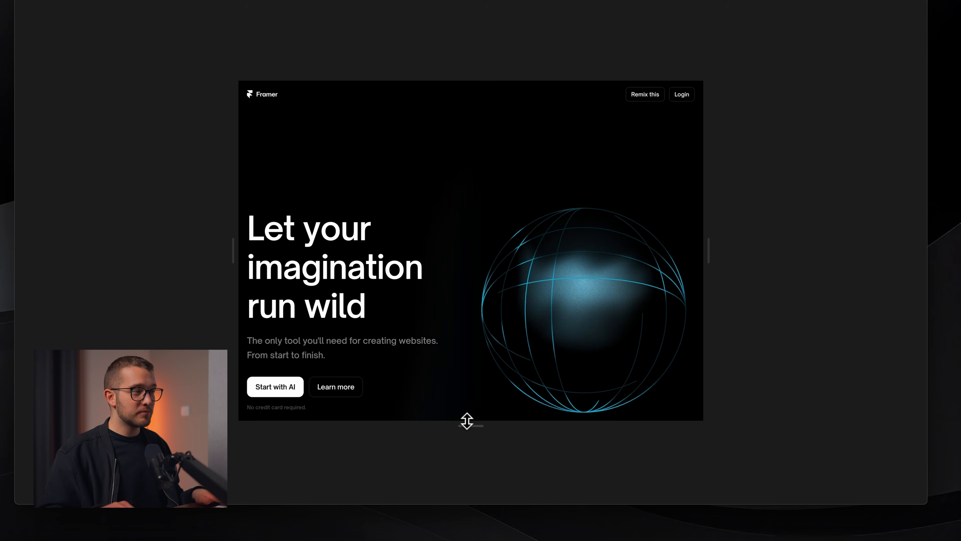
left_click_drag(466, 425, 470, 474)
key("super+p")
scroll(470, 476, "down", 5)
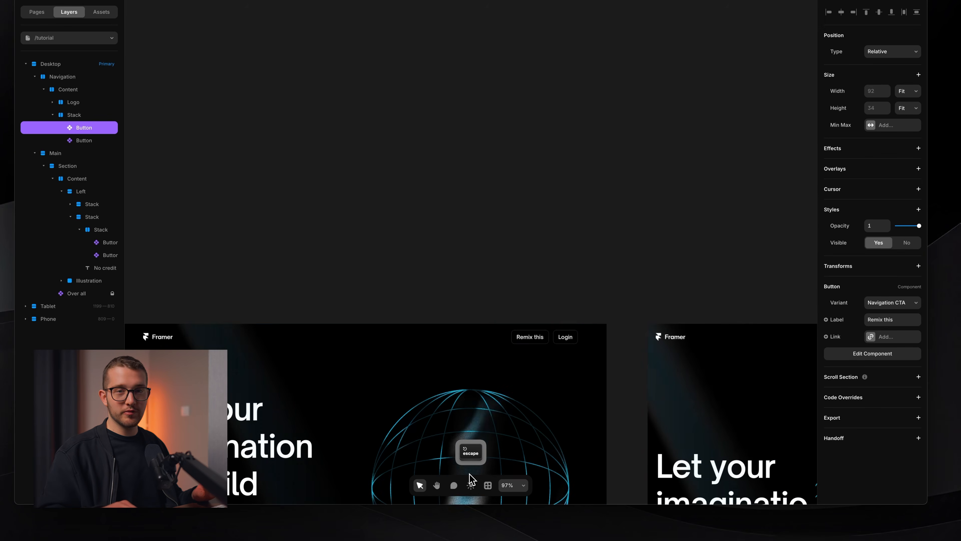
scroll(499, 394, "down", 2)
scroll(499, 394, "left", 1)
key("super+p")
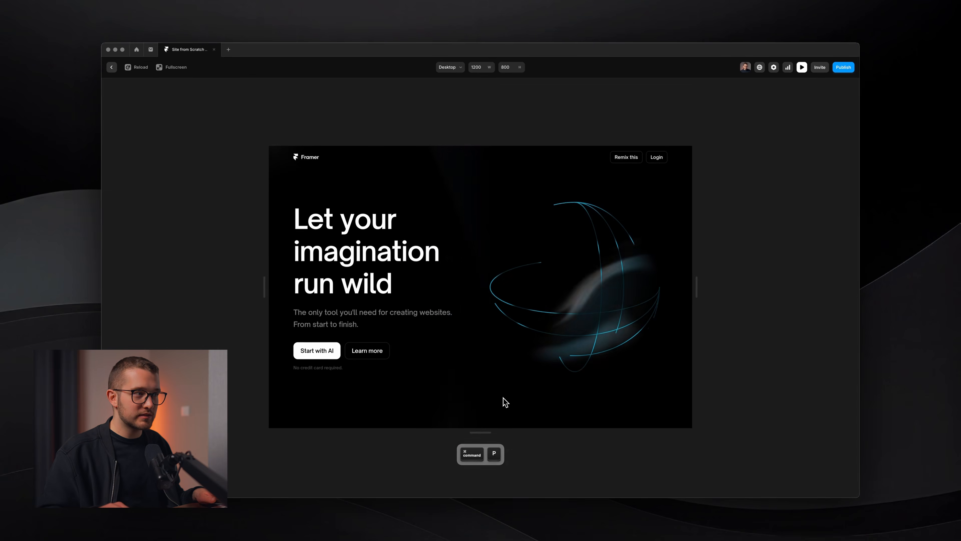
key("super+p")
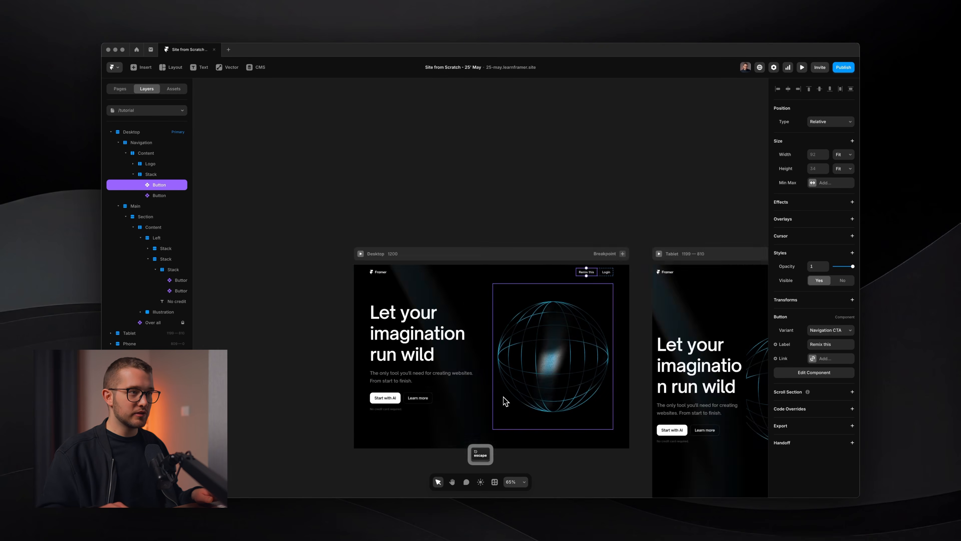
- Set the Desktop breakpoint's base typography size to 20 px
scroll(503, 396, "down", 3)
scroll(503, 397, "right", 3)
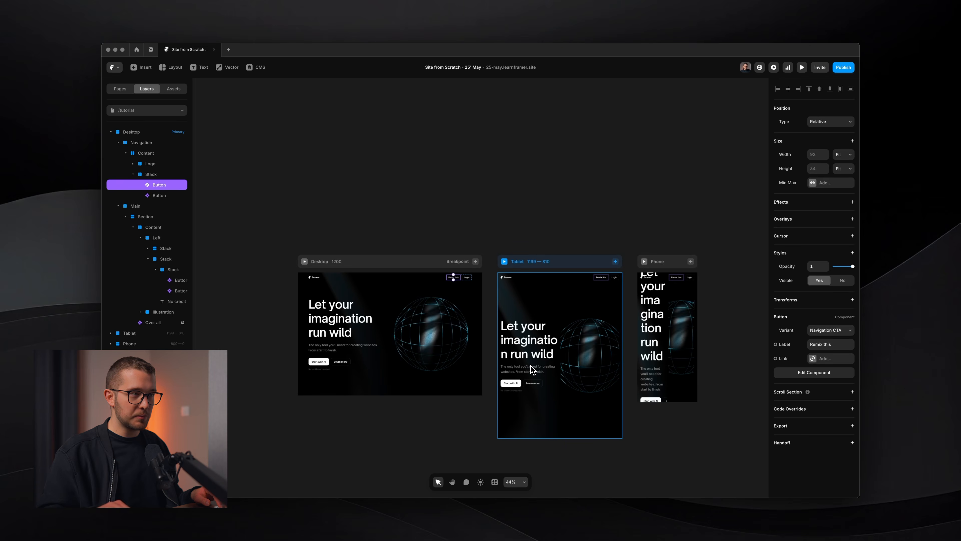
scroll(531, 365, "up", 5)
scroll(489, 339, "left", 3)
scroll(485, 337, "up", 1)
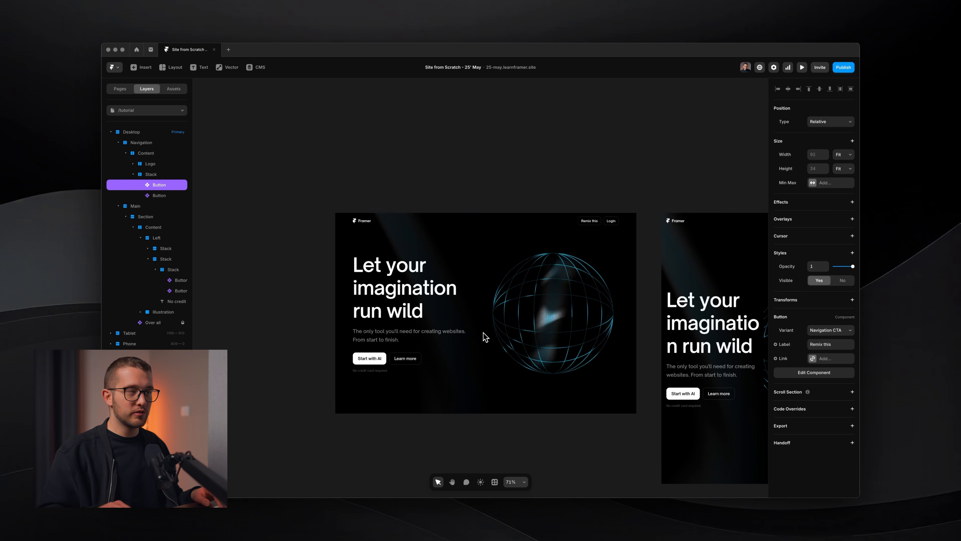
scroll(485, 337, "right", 2)
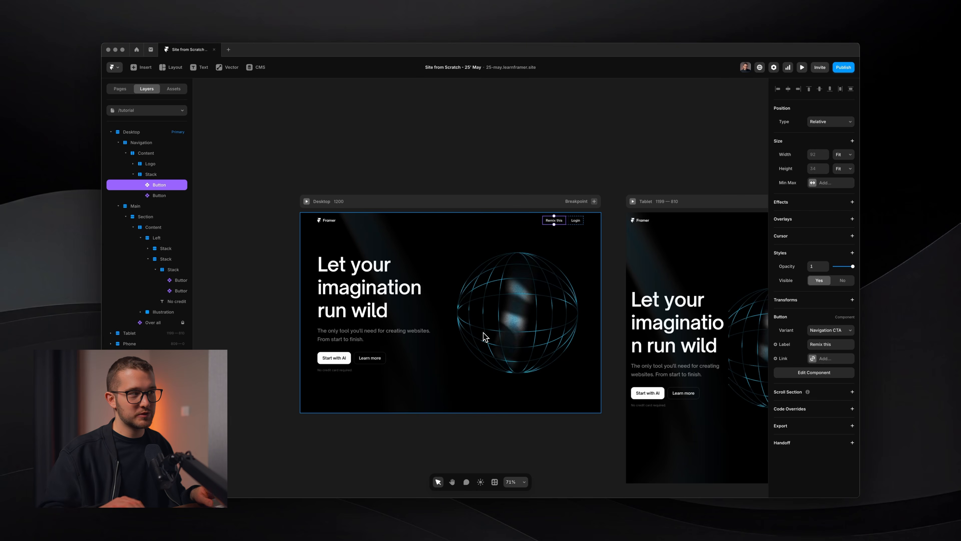
left_click(527, 201)
key("shift+2")
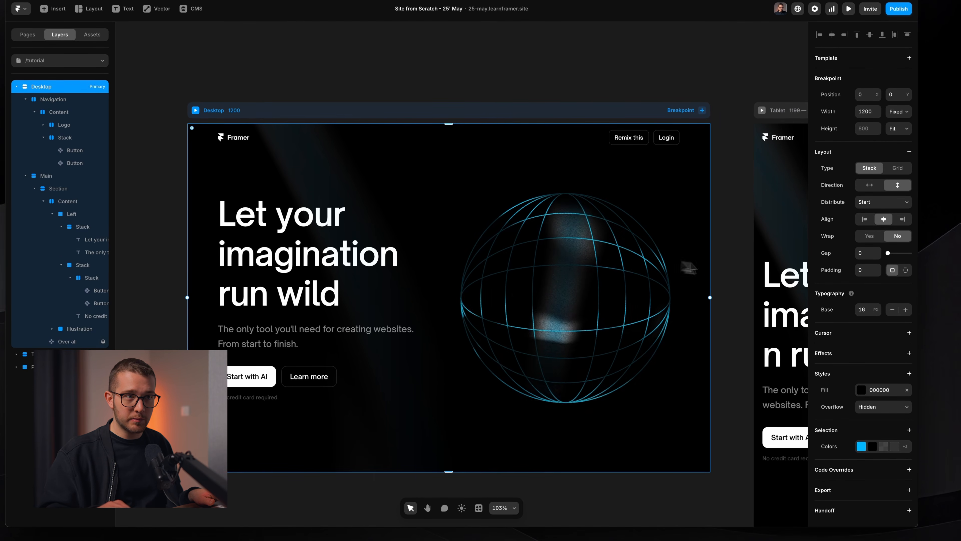
key("Return")
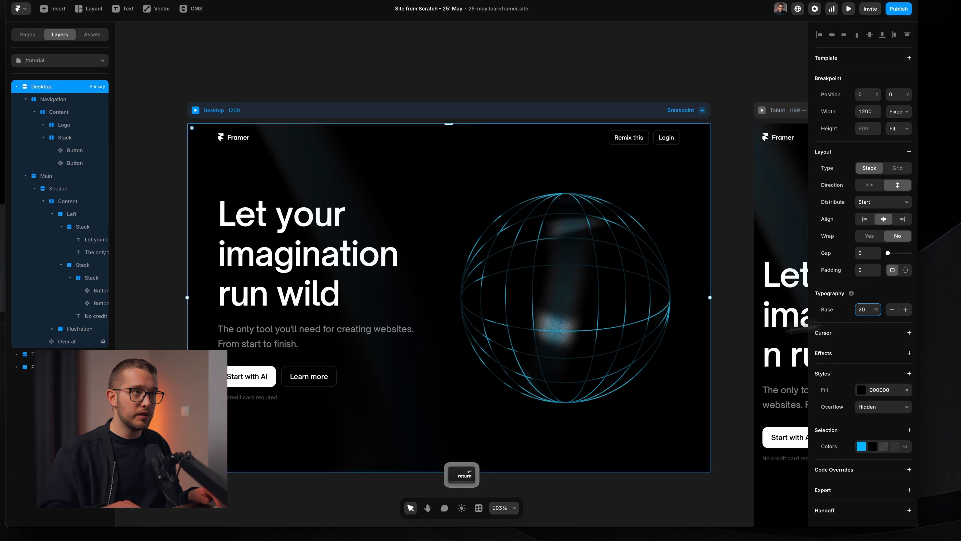
- Set the Tablet breakpoint's base typography size to 18 px
scroll(457, 380, "right", 10)
left_click(554, 128)
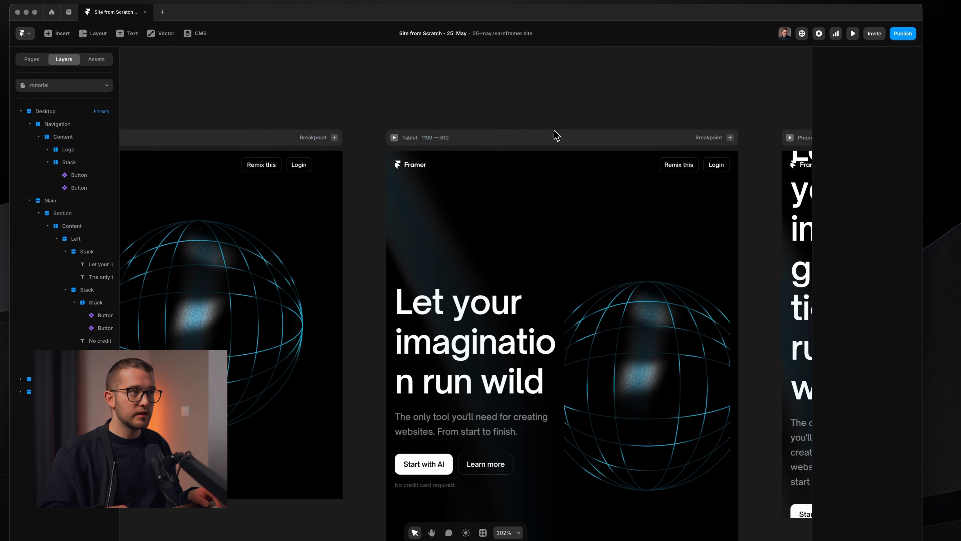
left_click(556, 135)
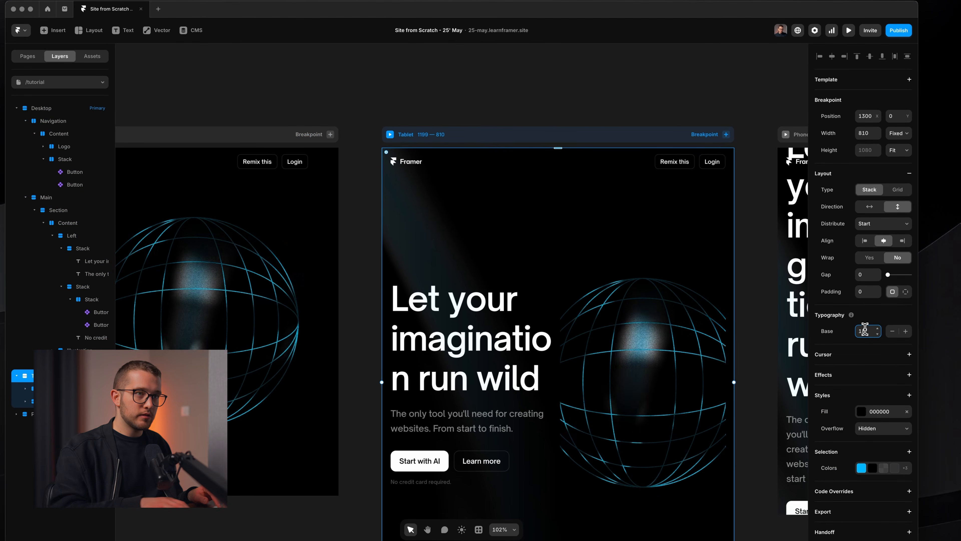
key("Return")
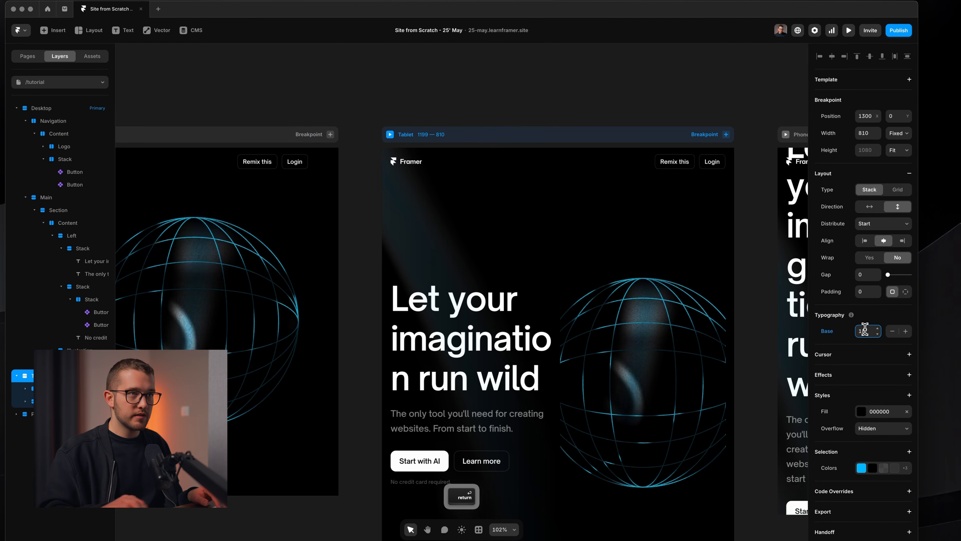
- Set the Phone breakpoint's base typography size to 16 px
scroll(740, 296, "right", 5)
left_click(698, 154)
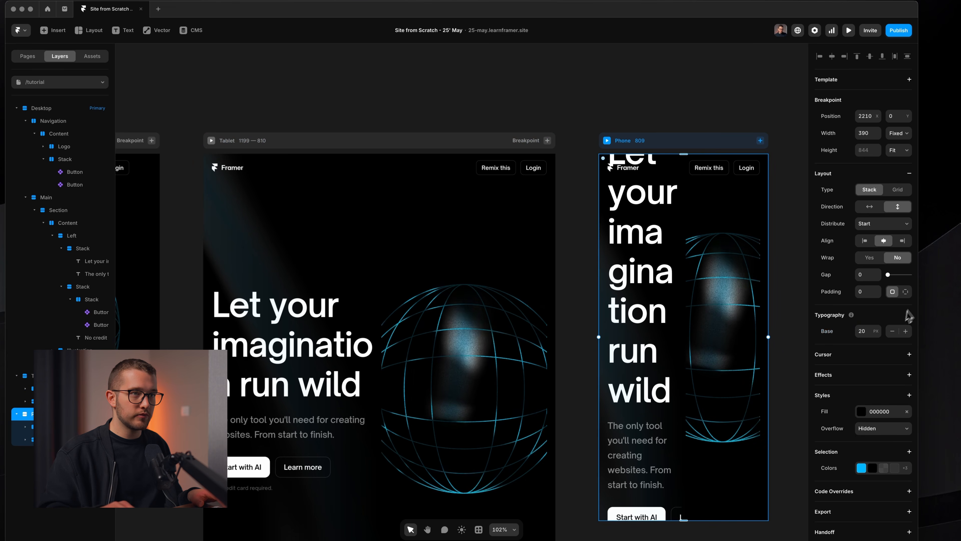
type("16")
key("Return")
- Switch the Desktop hero heading's font size unit from Px to Rem, giving a size of 3.8 Rem
scroll(547, 382, "left", 10)
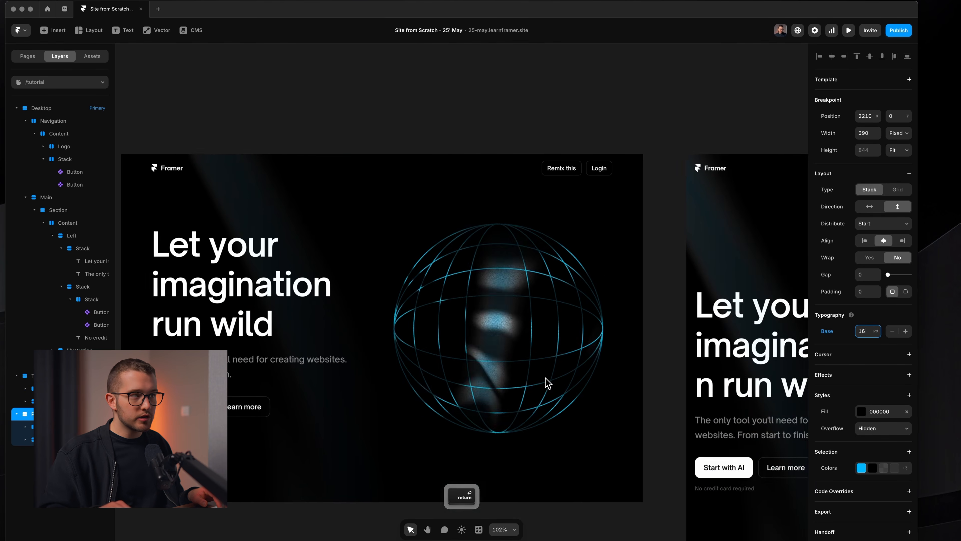
left_click(301, 262, "super")
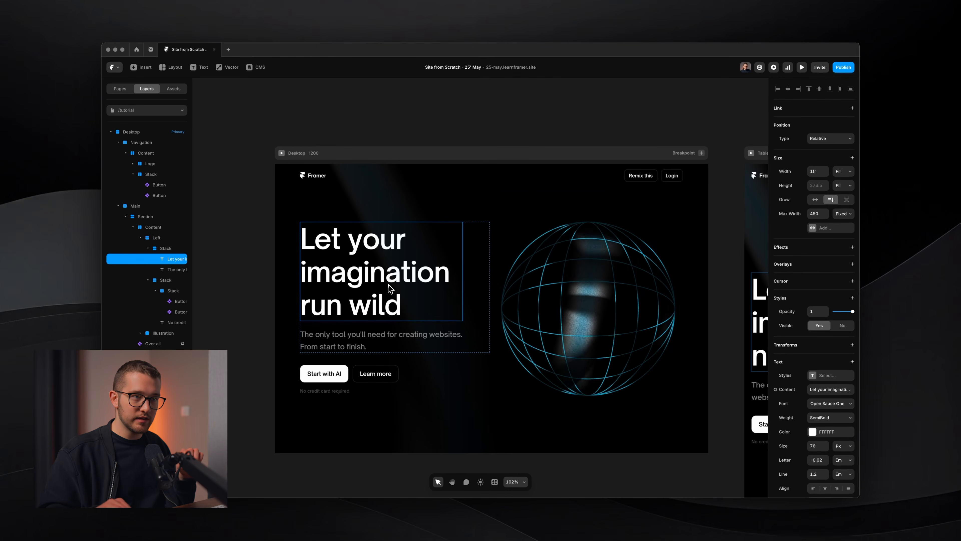
scroll(787, 402, "down", 3)
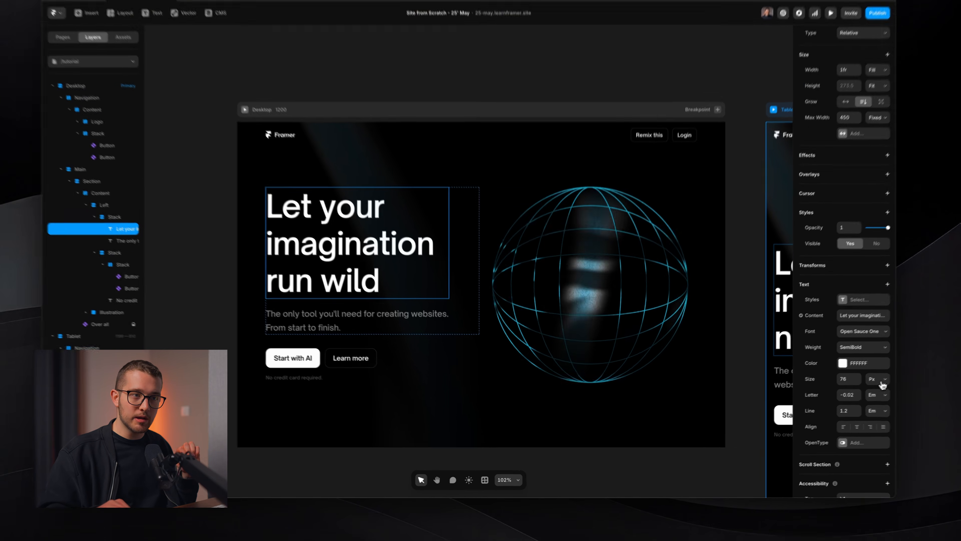
left_click(844, 395)
left_click(845, 401)
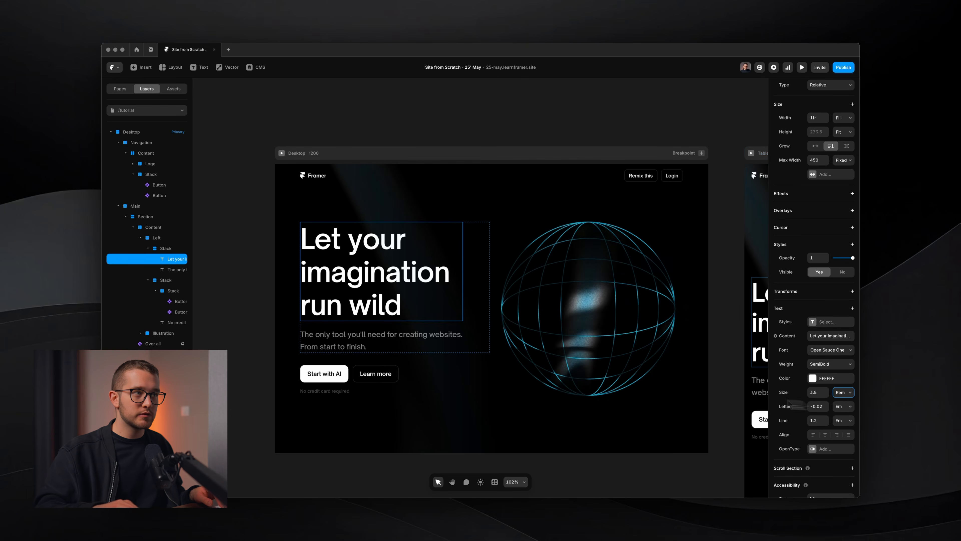
left_click(553, 153)
left_click(417, 241, "super")
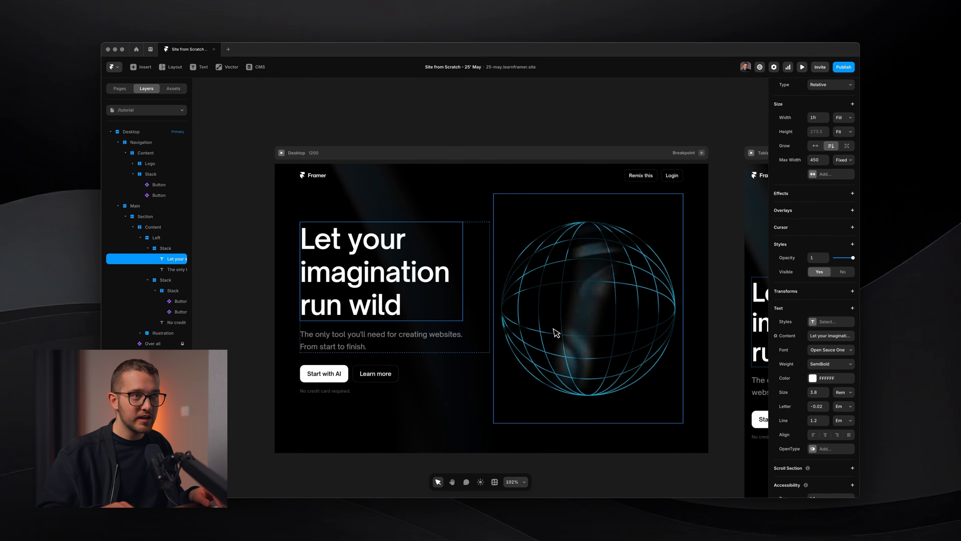
- Try a Tablet base typography size of 17 px against the Rem-sized heading, and return it to 18 px
scroll(555, 301, "right", 5)
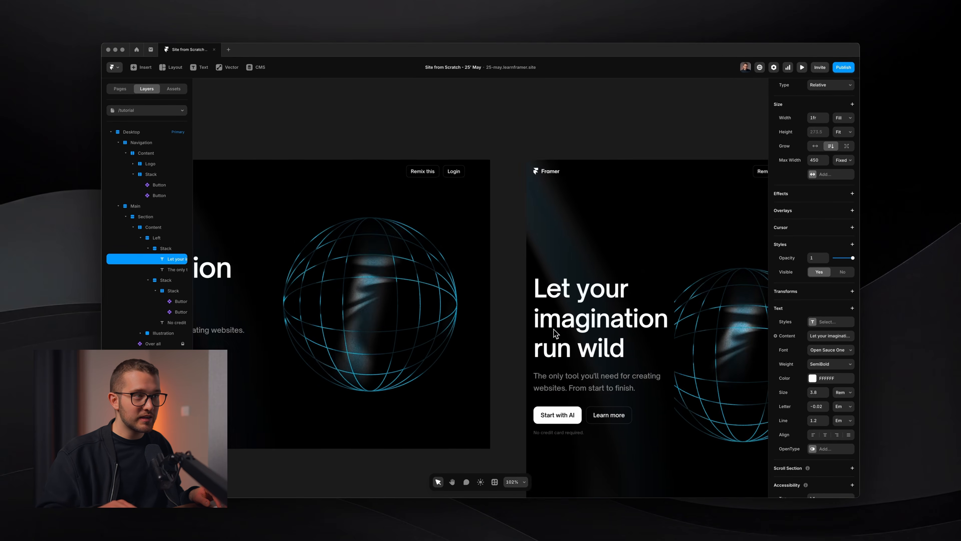
scroll(554, 333, "right", 5)
left_click(554, 136)
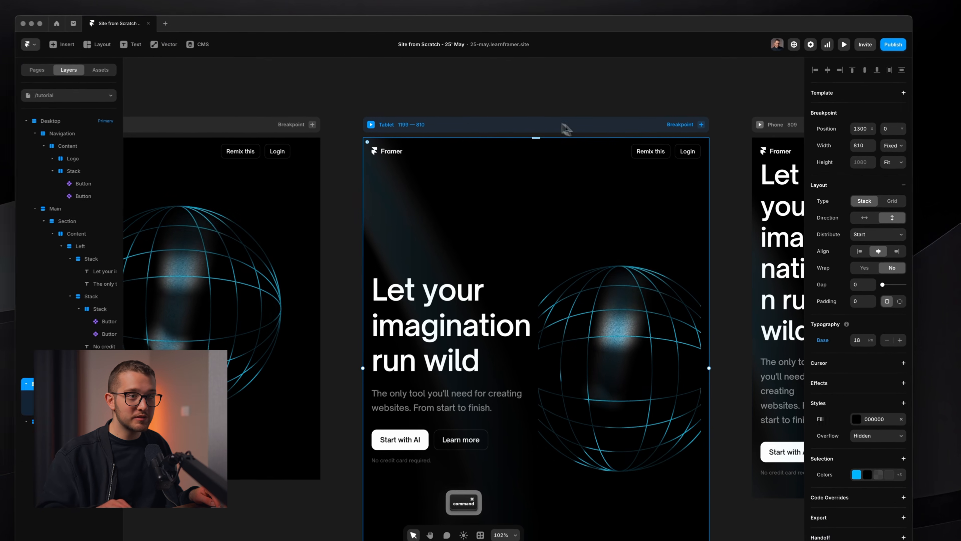
left_click_drag(833, 321, 833, 326)
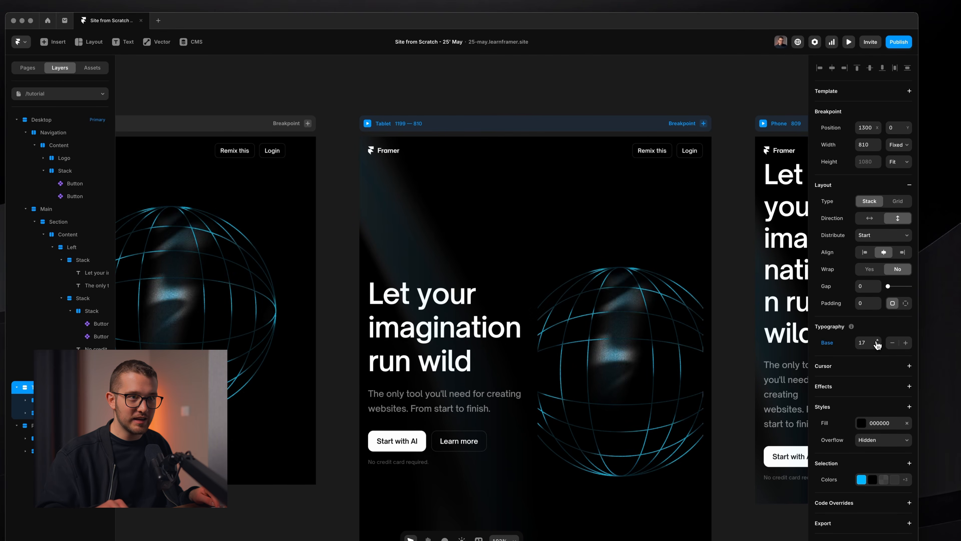
left_click(877, 346)
left_click(877, 347)
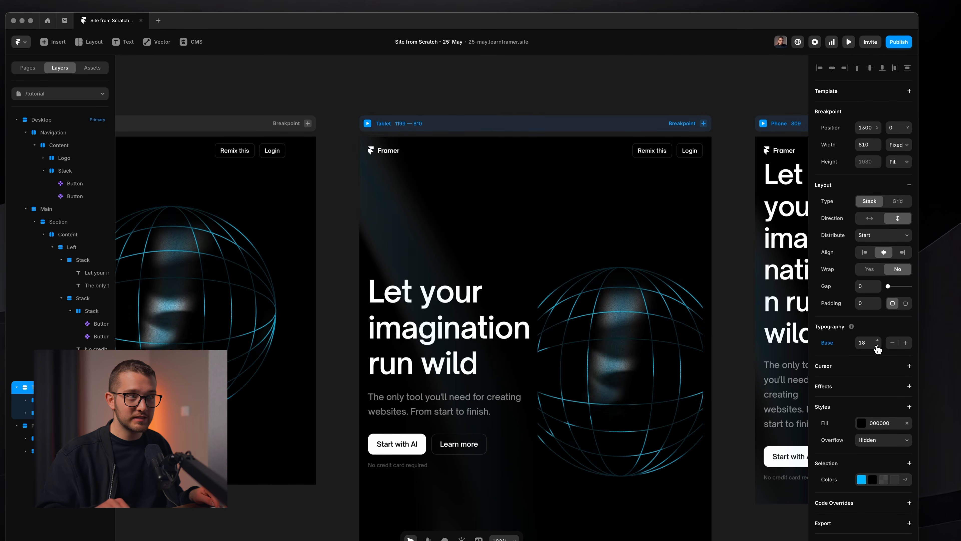
left_click(877, 346)
left_click(877, 340)
- Check the Phone breakpoint's base typography size and how its heading wraps, and return to the Desktop hero
scroll(675, 354, "right", 10)
left_click(506, 122)
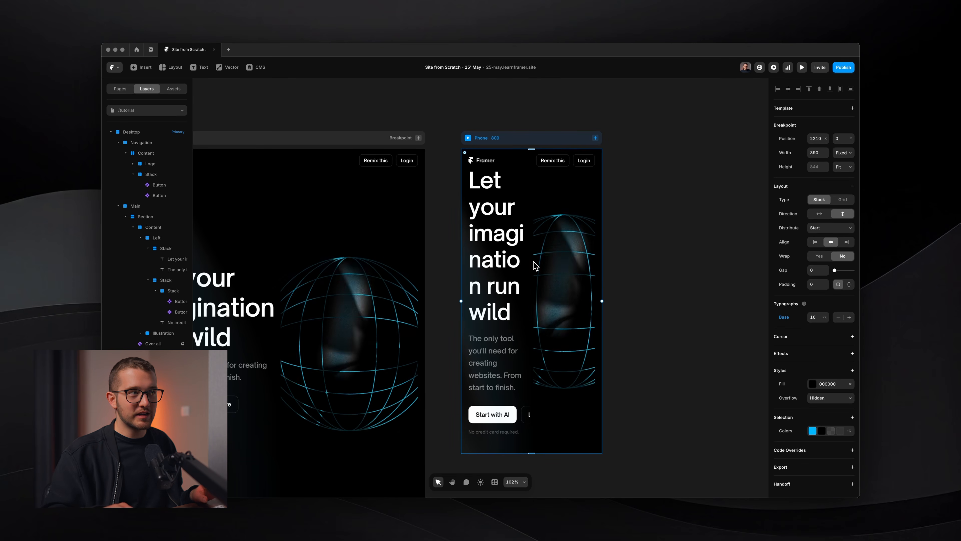
scroll(520, 269, "down", 5)
scroll(511, 276, "left", 10)
scroll(507, 278, "up", 5)
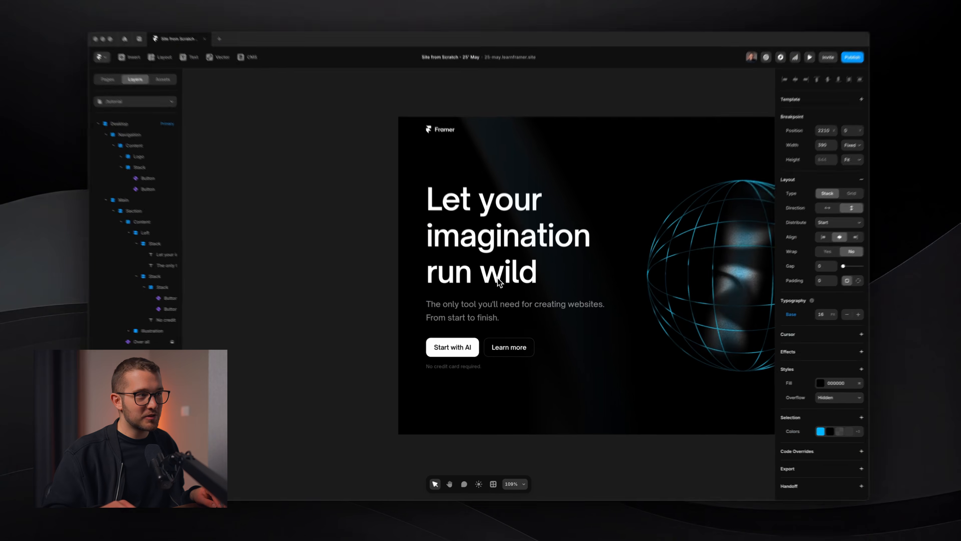
- Switch the Desktop hero subtitle's font size unit to Rem, giving 1 Rem, and select the small print below the hero buttons
left_click(487, 315, "super")
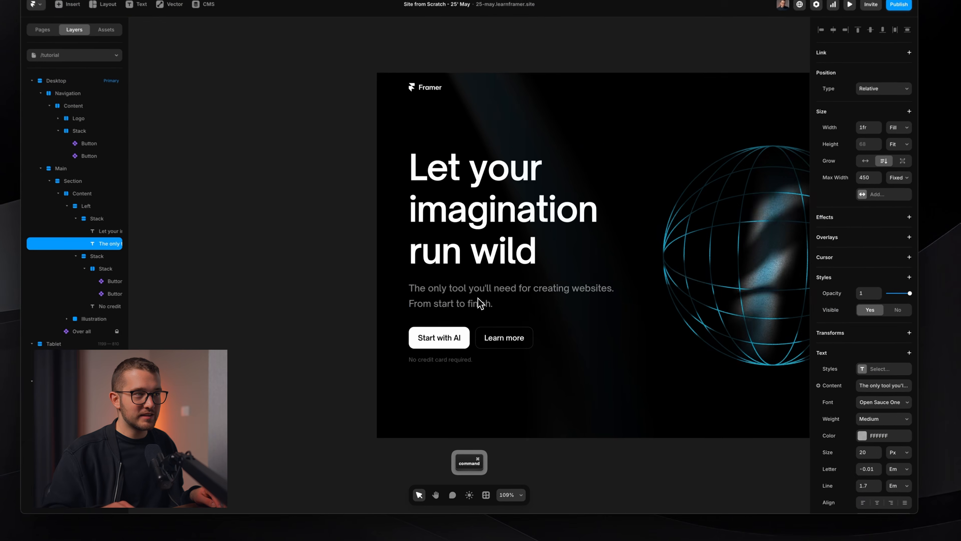
scroll(480, 303, "right", 3)
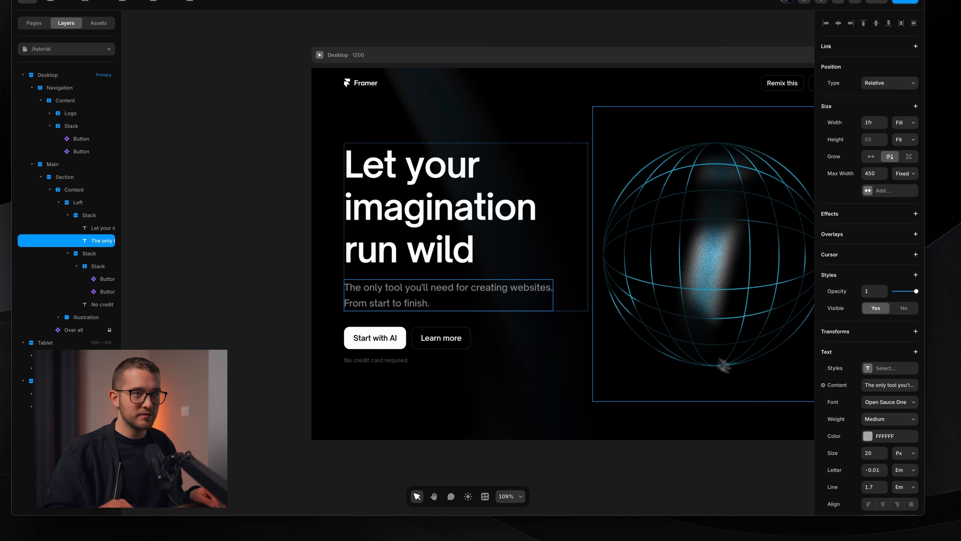
scroll(896, 375, "down", 4)
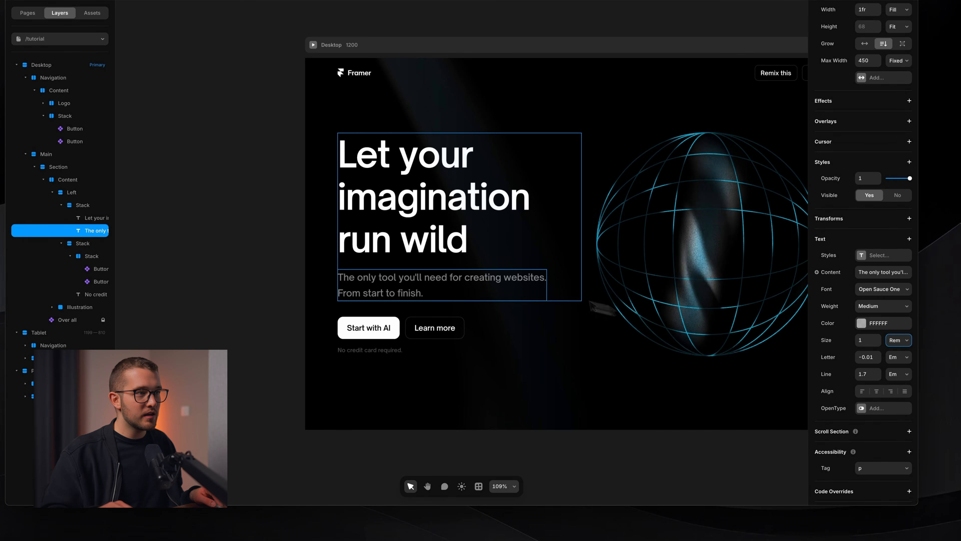
left_click(389, 352, "super")
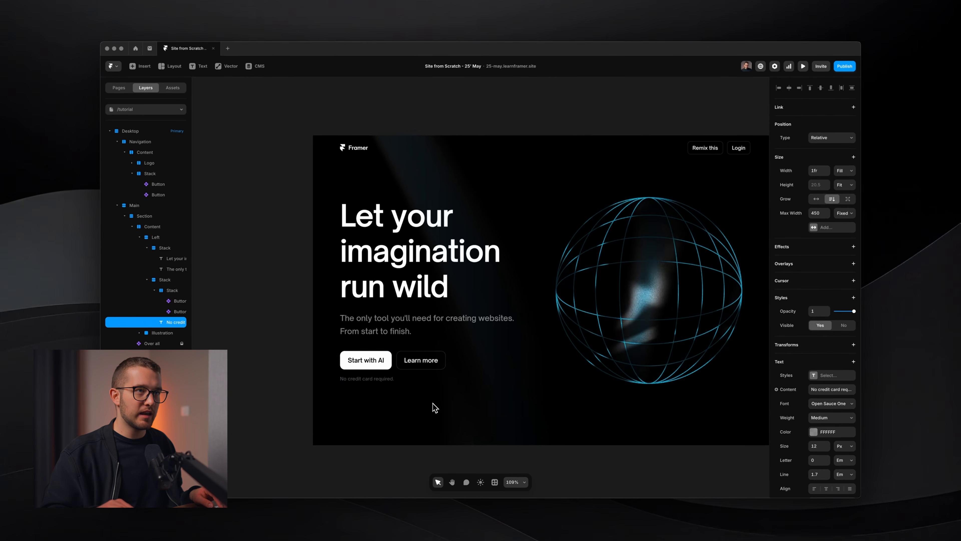
scroll(433, 403, "right", 1)
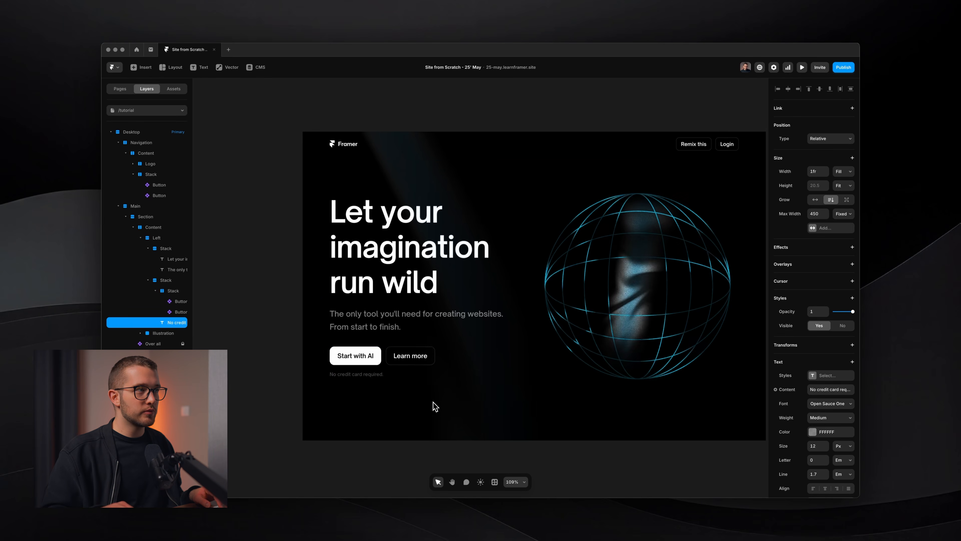
- Shrink the Tablet illustration's Icon and Big layers together, proportionally about their centre, so the whole globe fits beside the heading
scroll(434, 406, "right", 10)
scroll(435, 407, "down", 2)
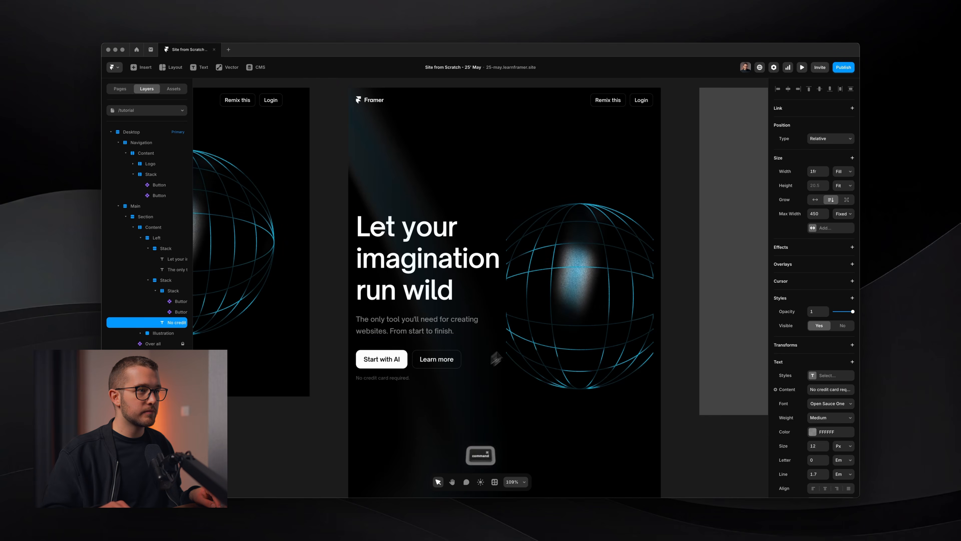
left_click(526, 315, "super")
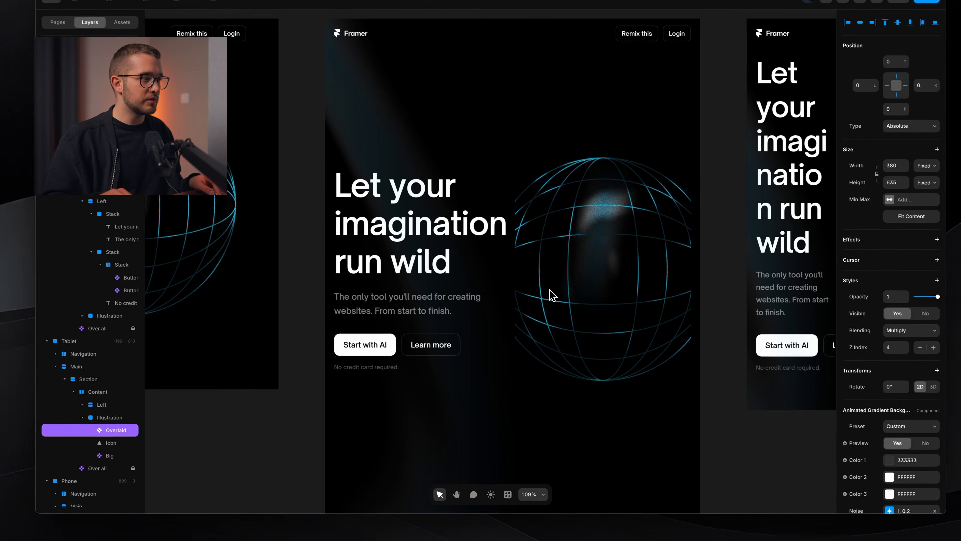
left_click(134, 428)
left_click(133, 440, "shift")
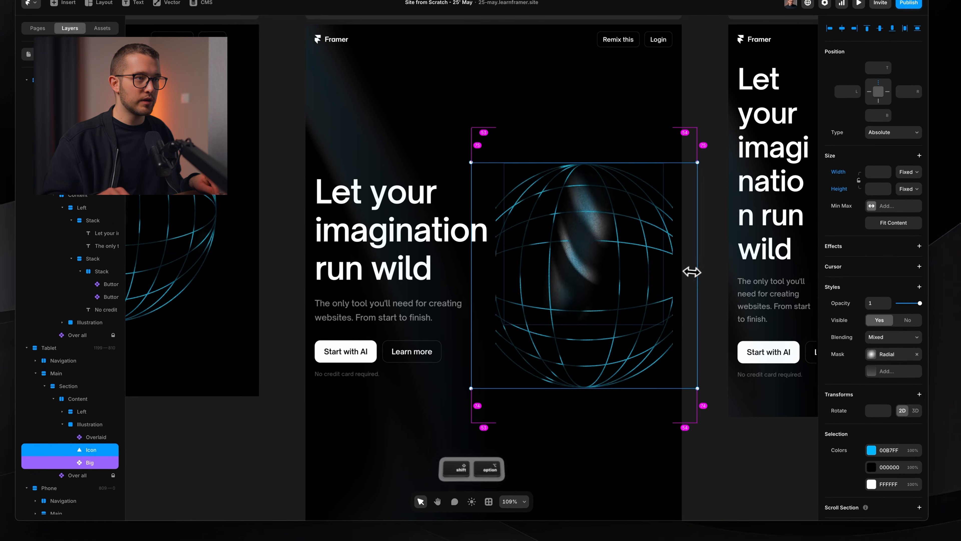
left_click_drag(692, 271, 644, 290)
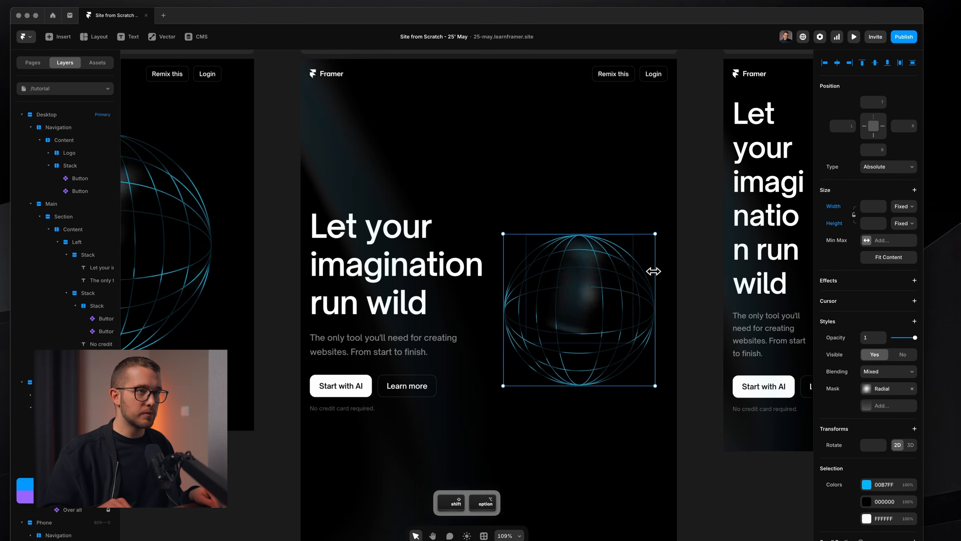
left_click_drag(636, 262, 638, 262)
left_click(659, 258)
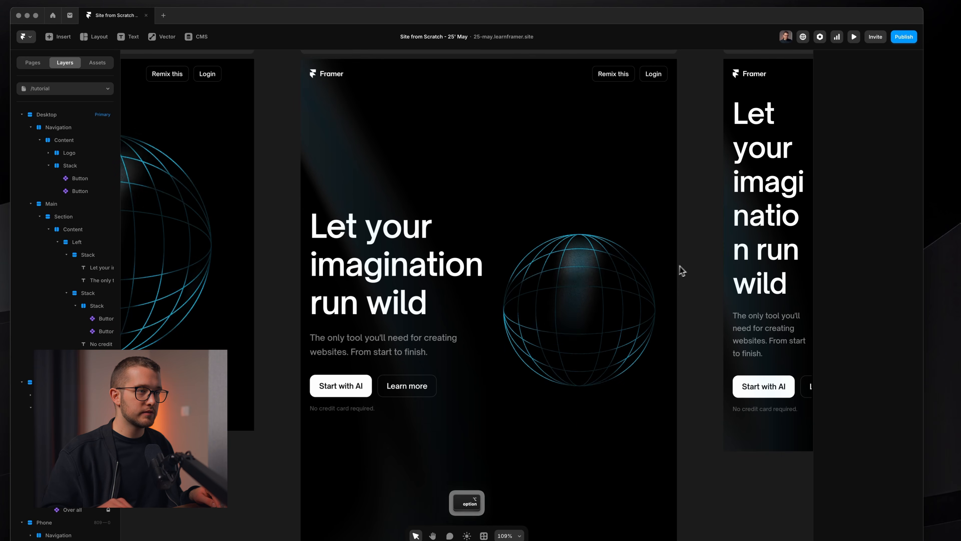
- Set the Phone hero's Content stack direction to vertical so the illustration sits below the text
scroll(659, 257, "down", 5)
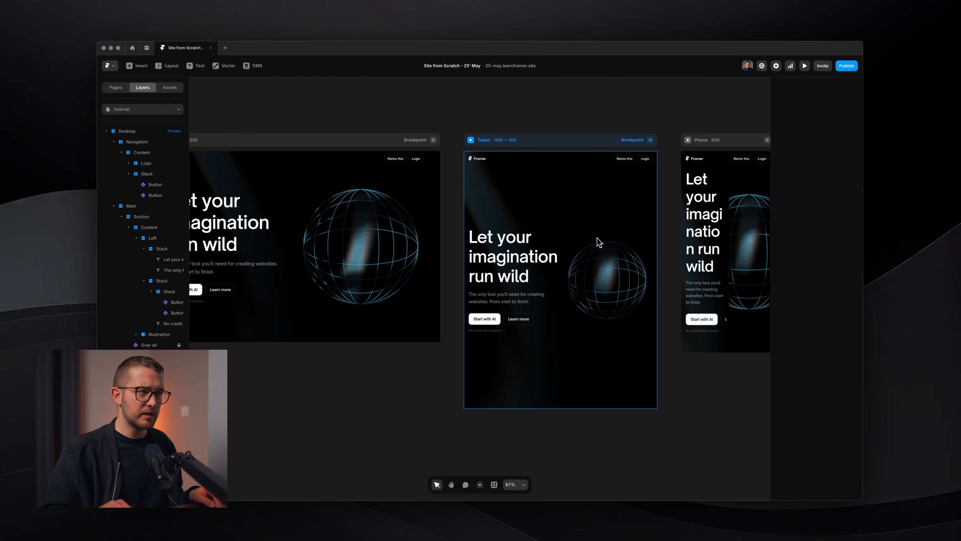
scroll(596, 241, "right", 6)
scroll(569, 237, "up", 3)
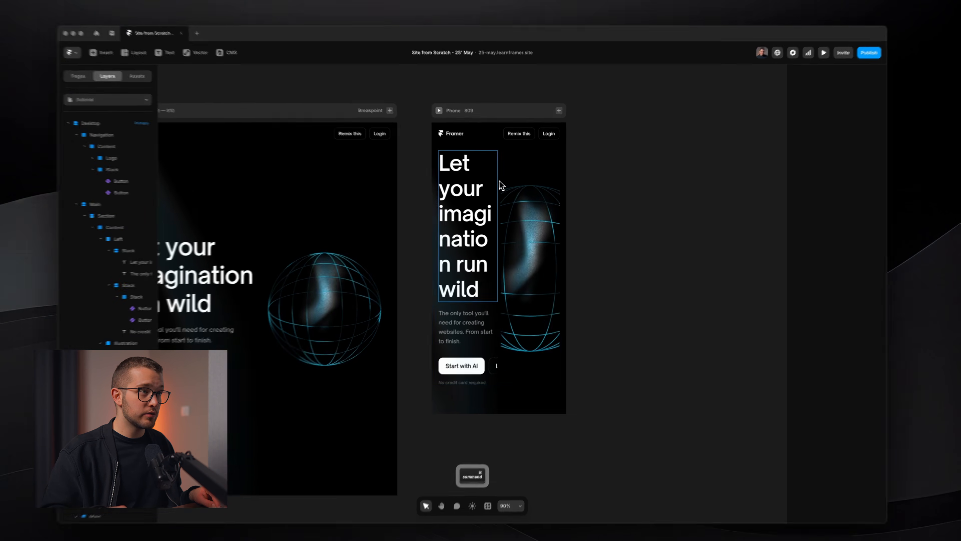
left_click(498, 181, "super")
left_click(500, 184)
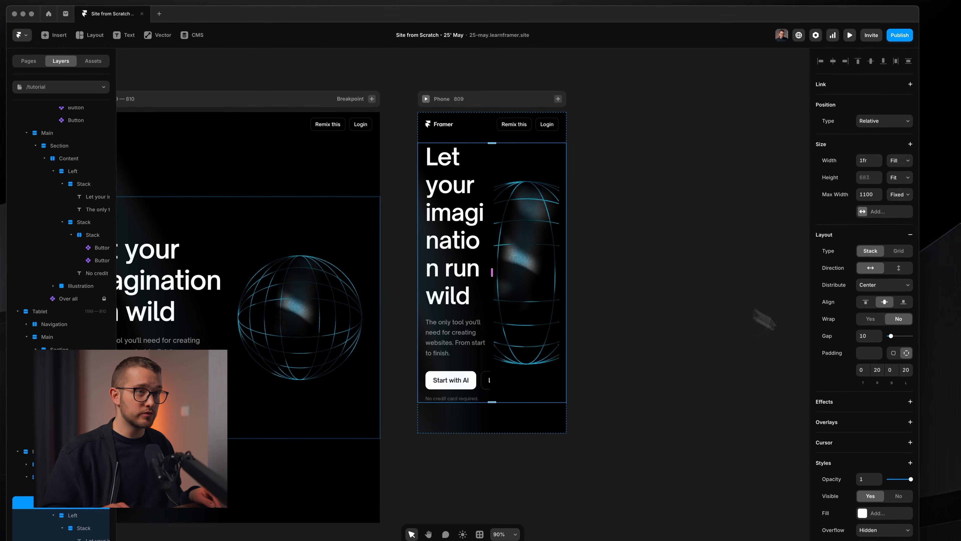
left_click(898, 261)
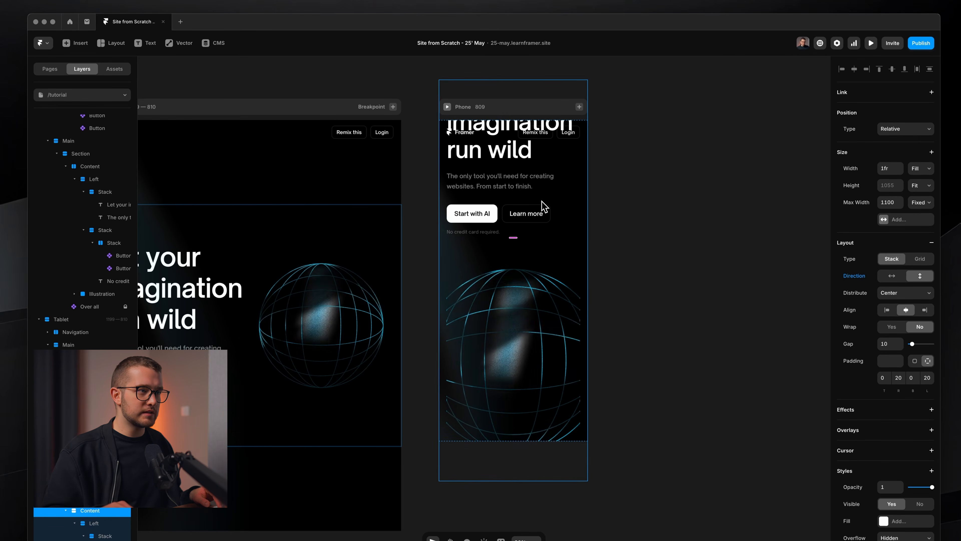
- Set the height of the Desktop hero Section to Fit Content
left_click(95, 156)
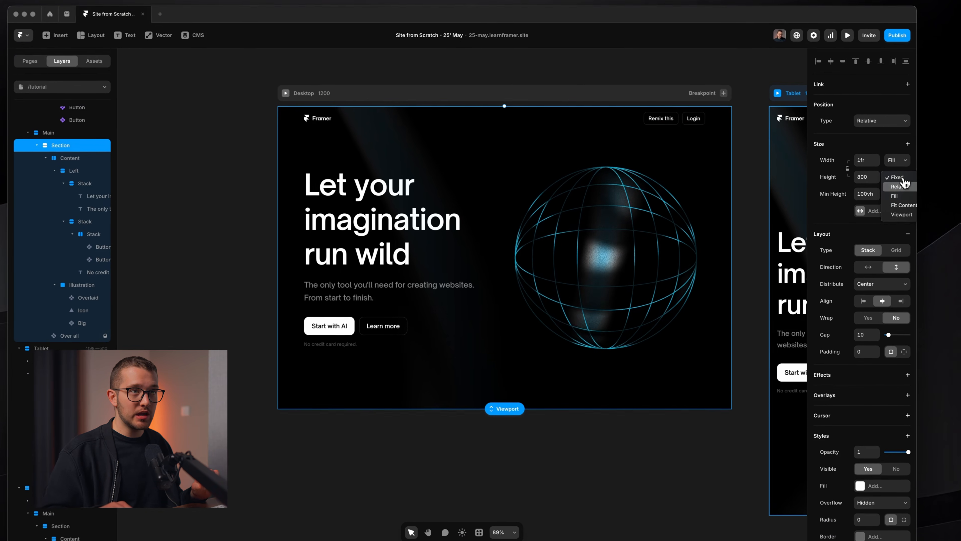
left_click(847, 186)
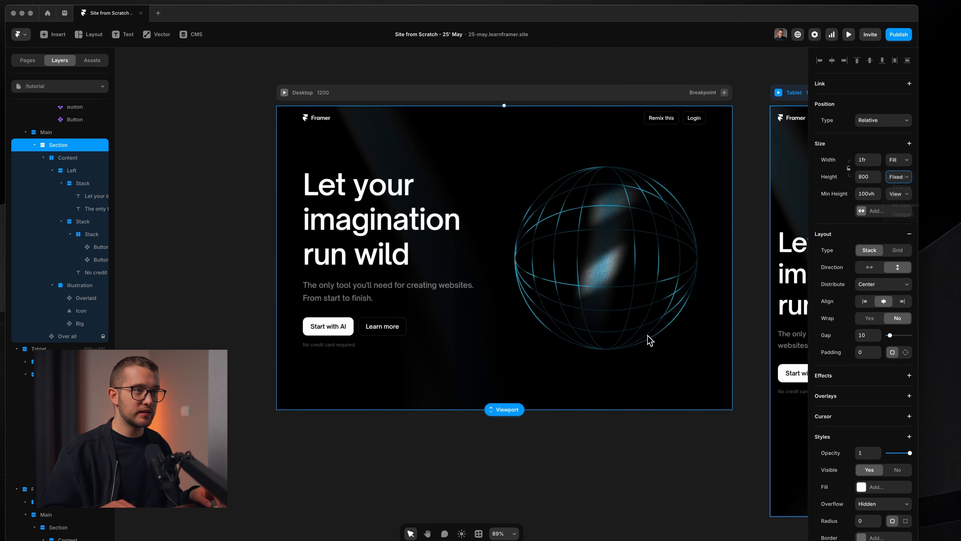
scroll(650, 340, "down", 3)
scroll(647, 337, "right", 10)
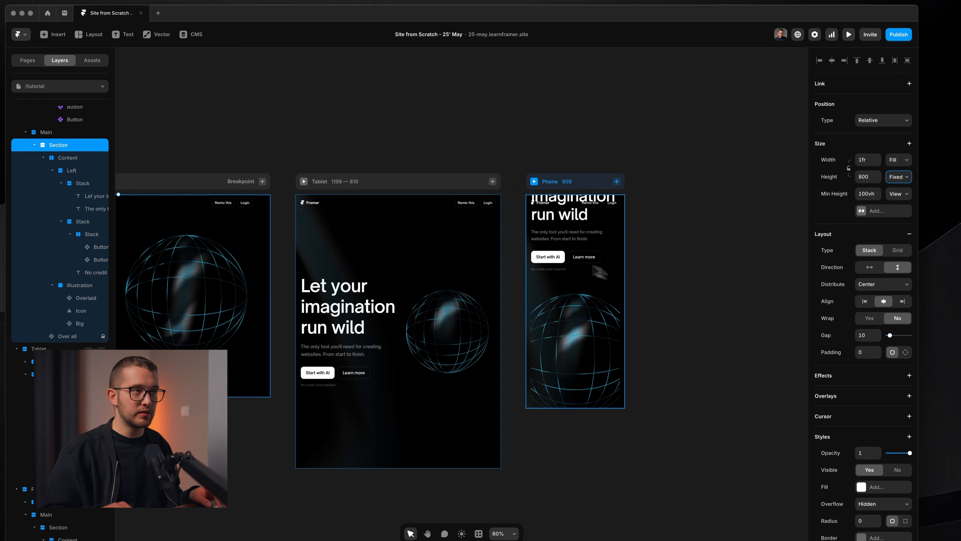
left_click(897, 180)
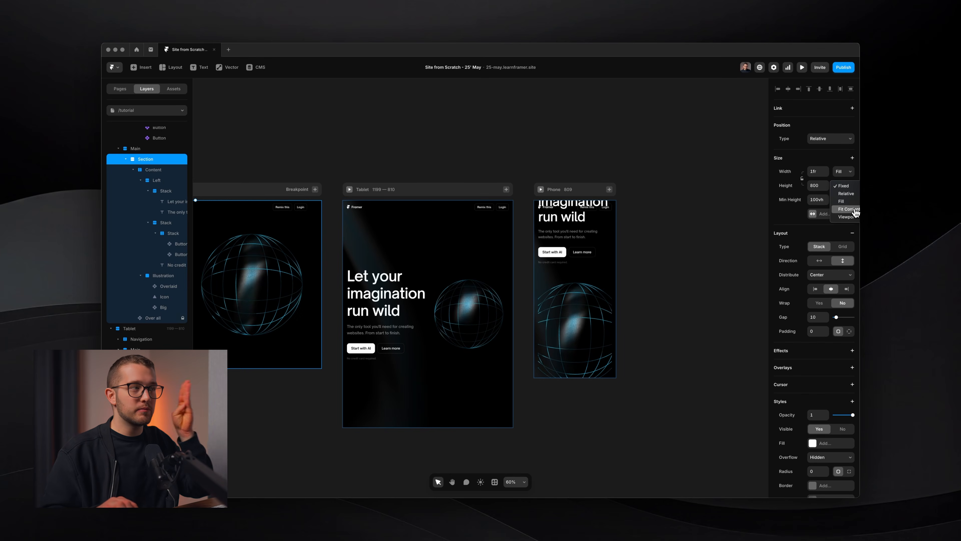
left_click(854, 209)
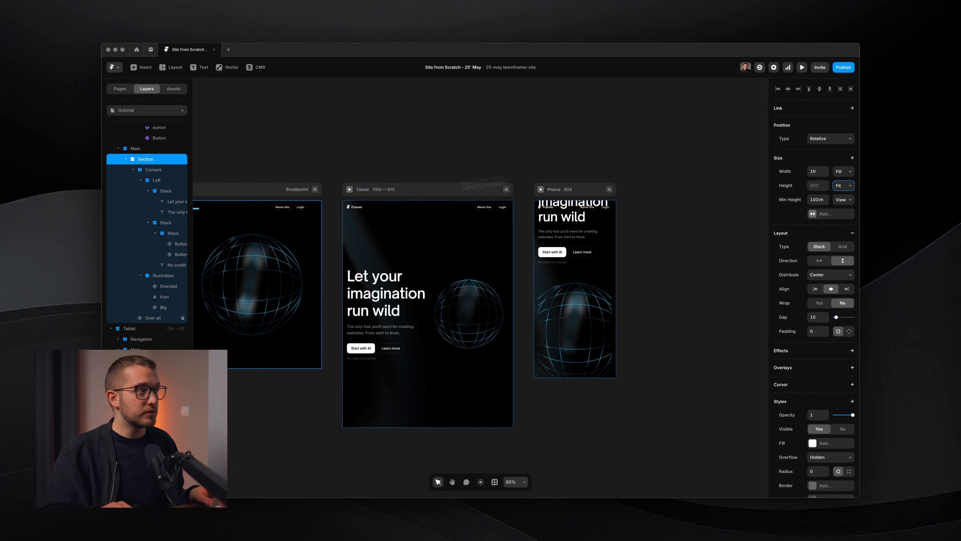
- Give the hero Section 100 top and bottom padding, and reset the Phone Section's height override to Fit
left_click(155, 148)
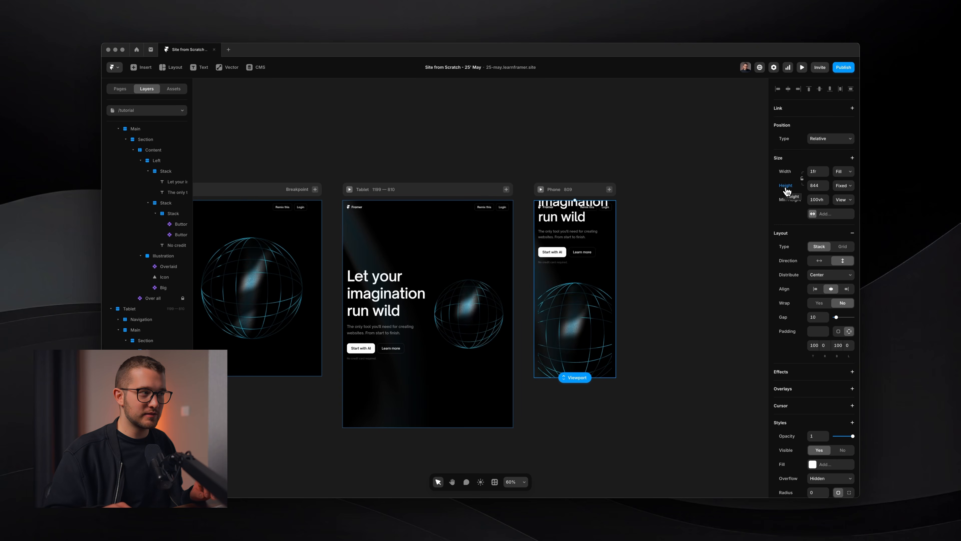
left_click(843, 185)
left_click(793, 203)
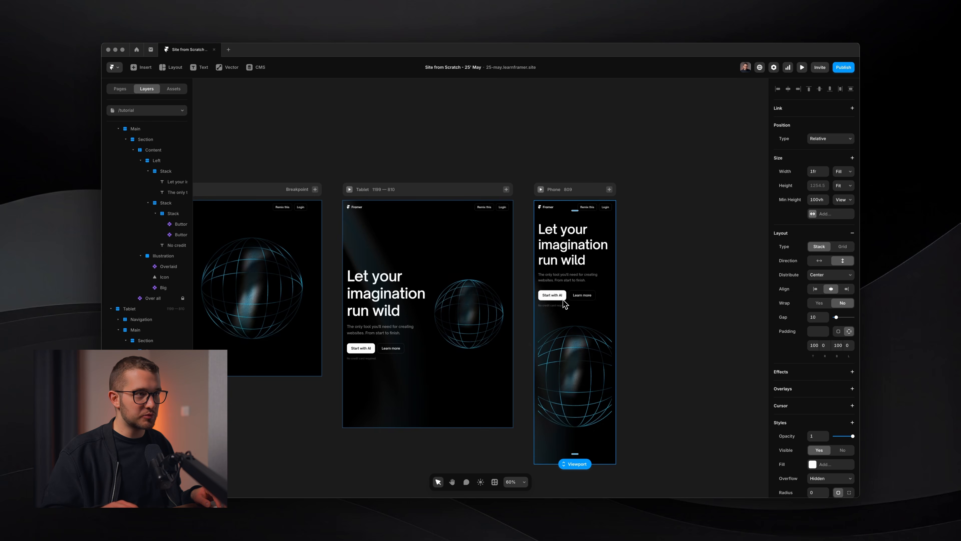
- Shrink the Phone illustration's Icon and Big layers together, proportionally about their centre, to fit the globe within the phone width
left_click(554, 356)
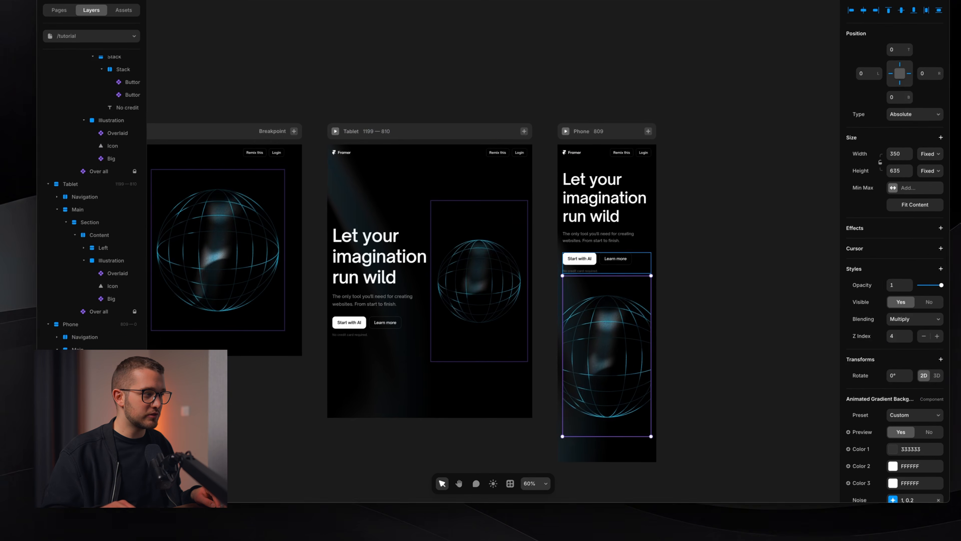
scroll(114, 415, "down", 2)
left_click(113, 464)
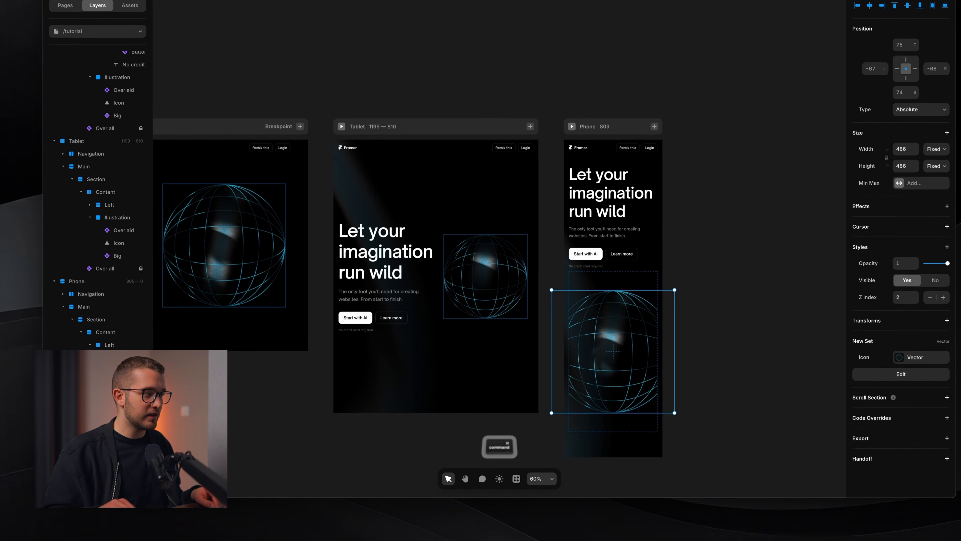
left_click(113, 477, "super")
left_click_drag(652, 352, 630, 354)
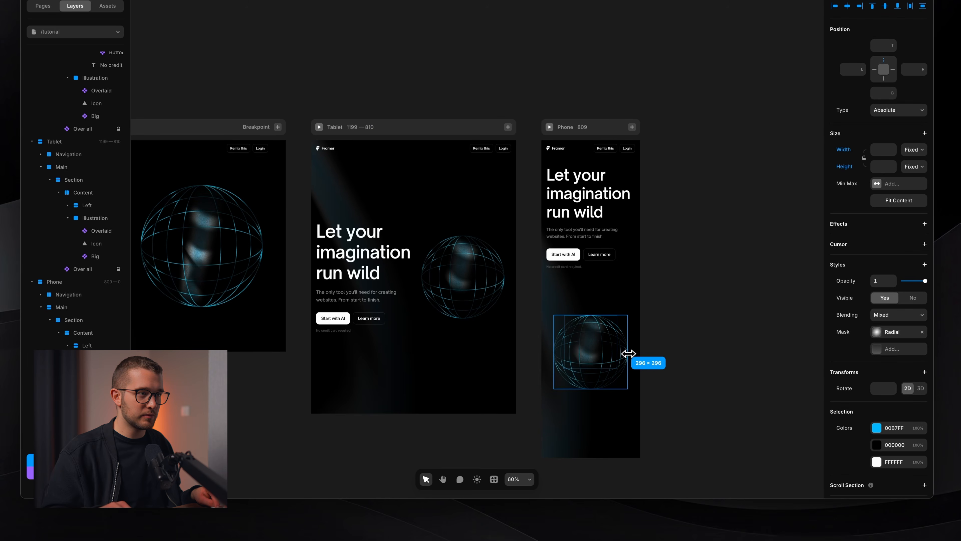
left_click(684, 333)
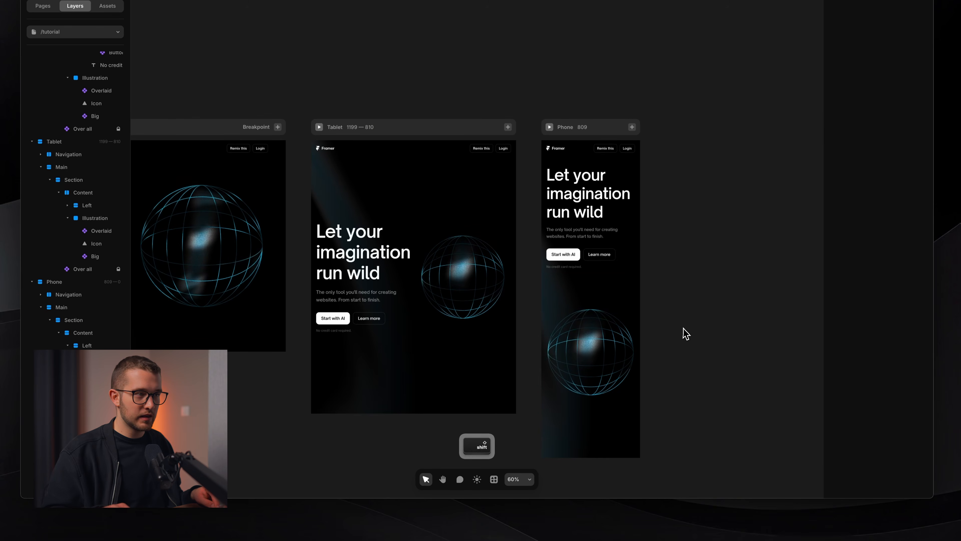
- Reduce the Phone illustration frame's height to about 379 px and slightly increase the Content stack's gap above it
left_click(590, 323, "super")
key("Escape")
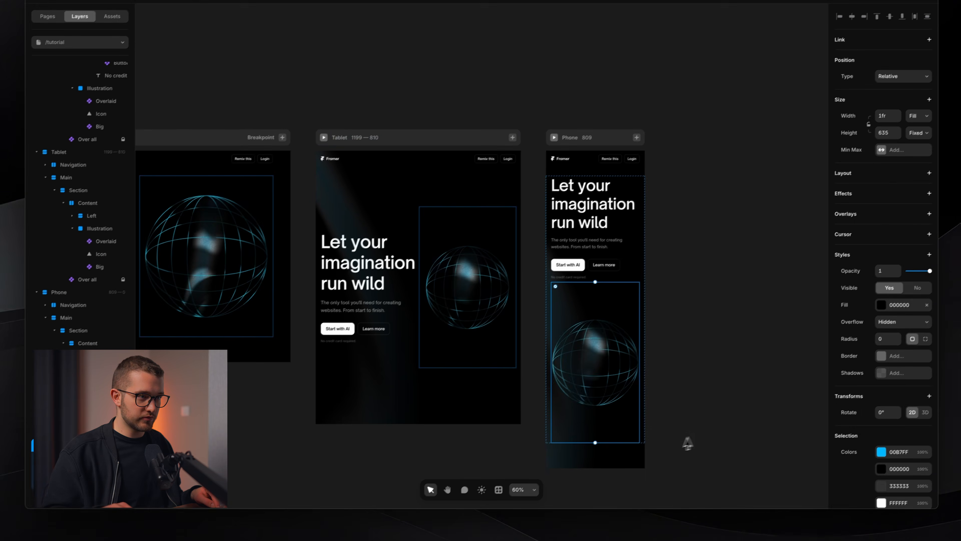
left_click_drag(611, 431, 611, 367)
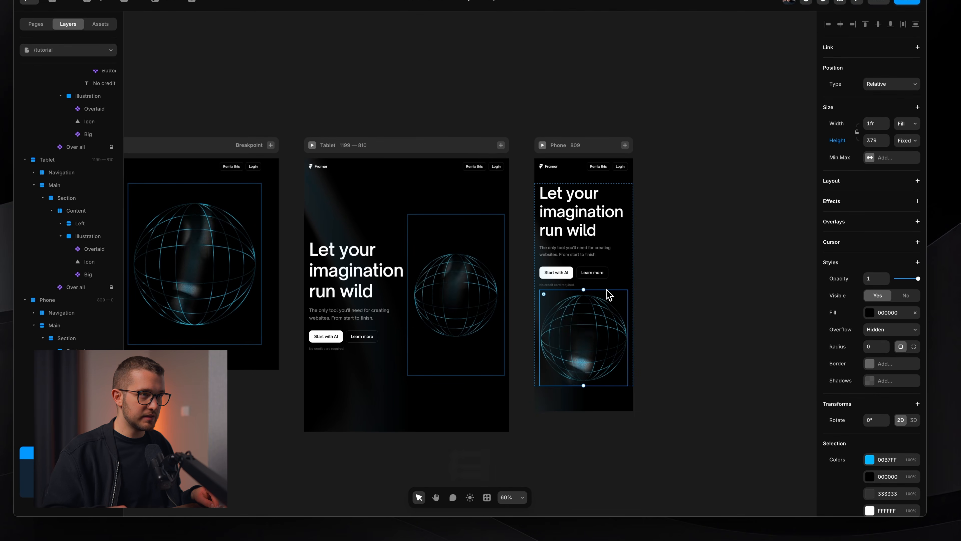
key("Escape")
scroll(608, 292, "up", 5)
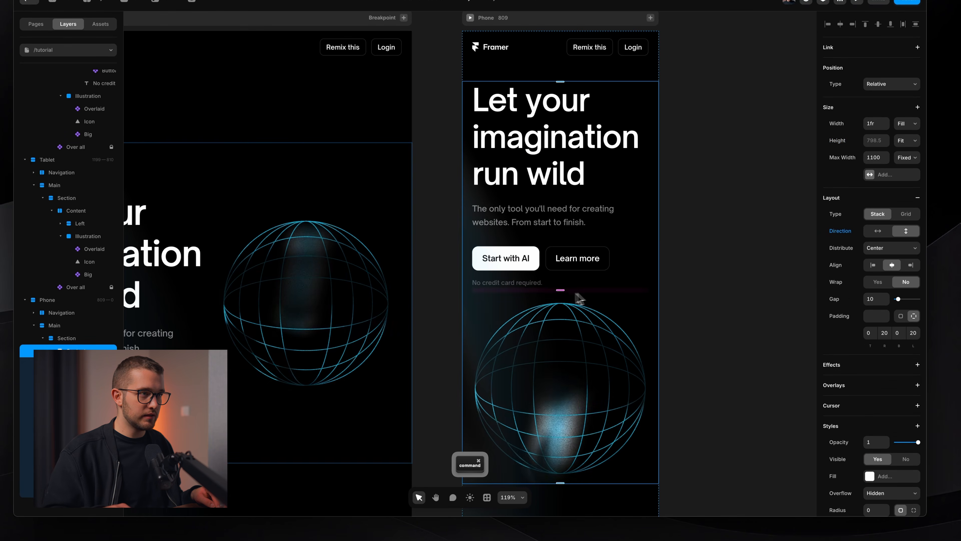
left_click_drag(560, 289, 559, 298)
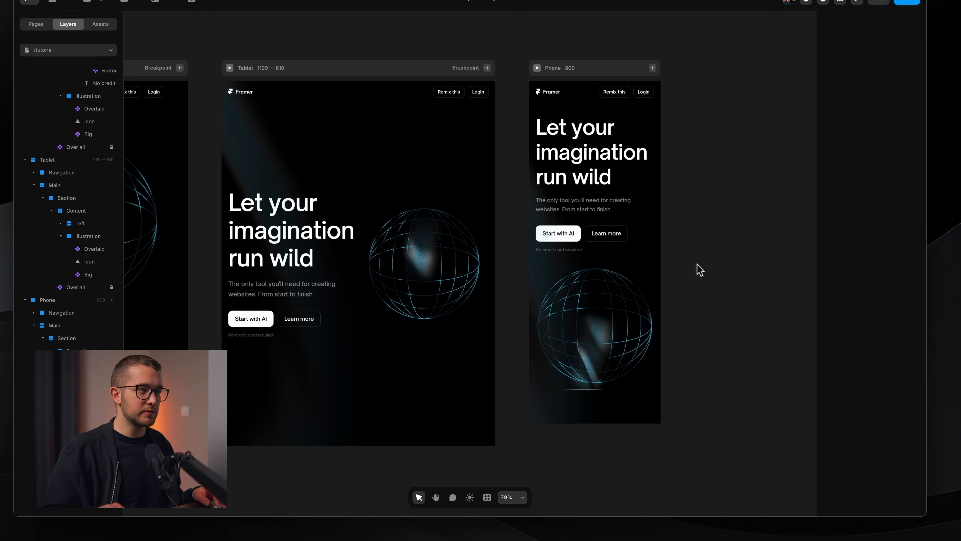
- Preview the Phone page, check the layout at widths from 390 up to 1624 and down to 850, and exit the preview
left_click(537, 68)
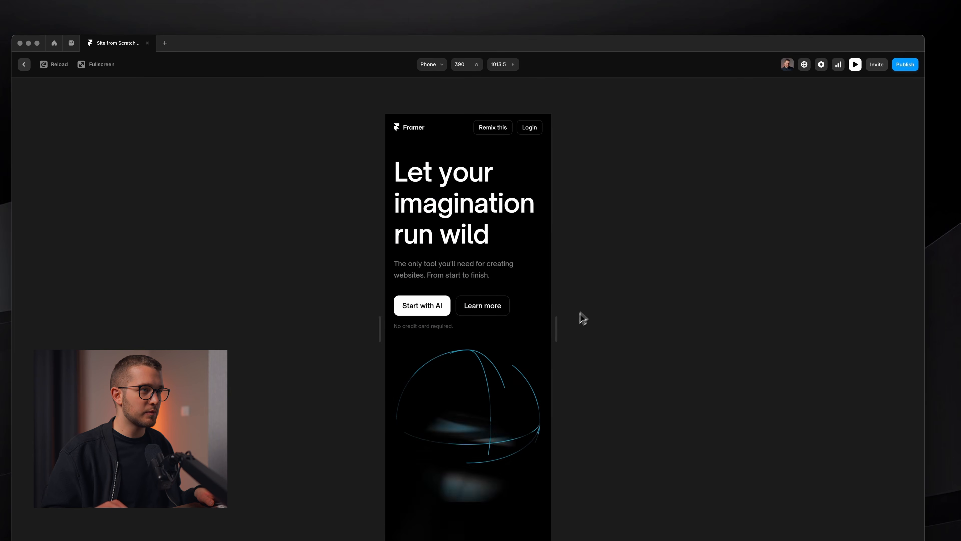
left_click_drag(555, 321, 820, 337)
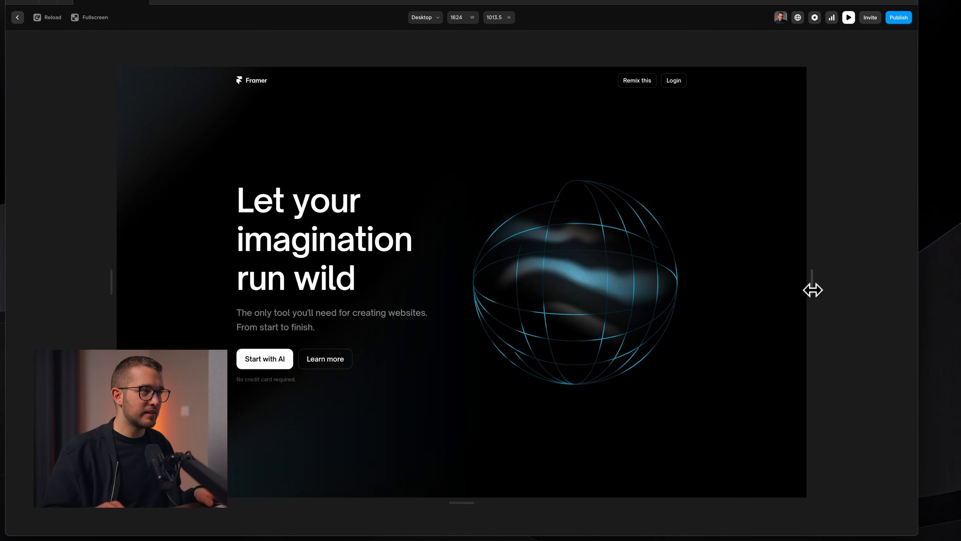
left_click_drag(813, 290, 776, 314)
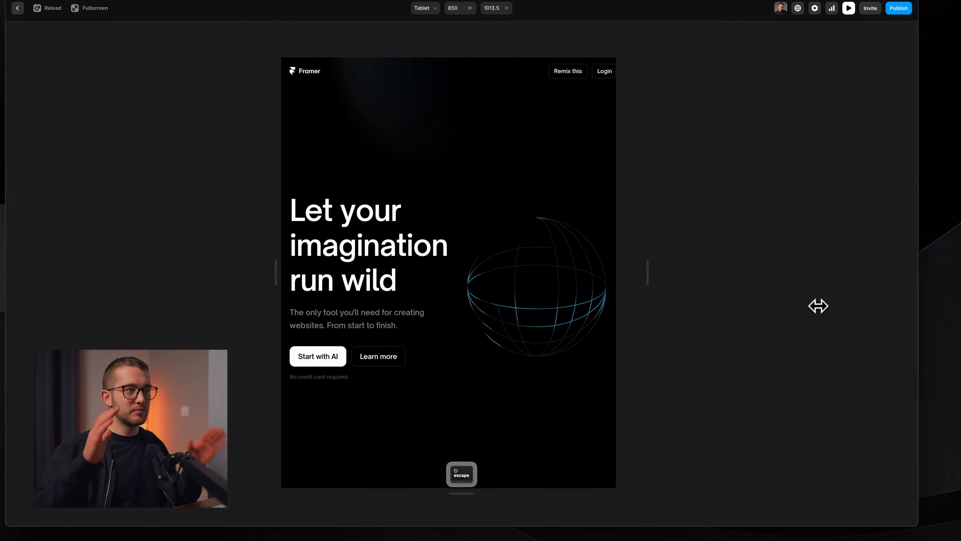
key("Escape")
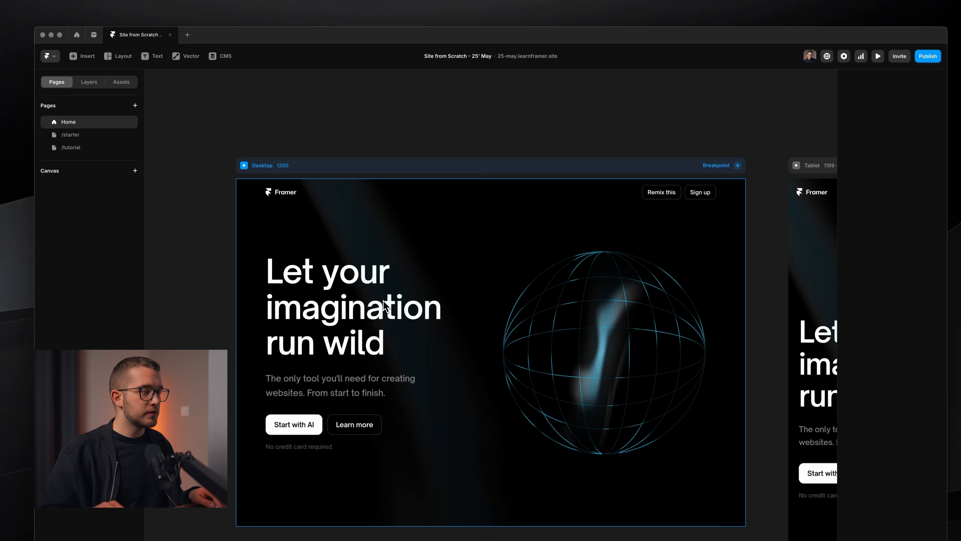
- Review the Home page's hero and Desktop typography base for comparison, and return to the /tutorial page
scroll(384, 300, "right", 2)
scroll(383, 301, "down", 4)
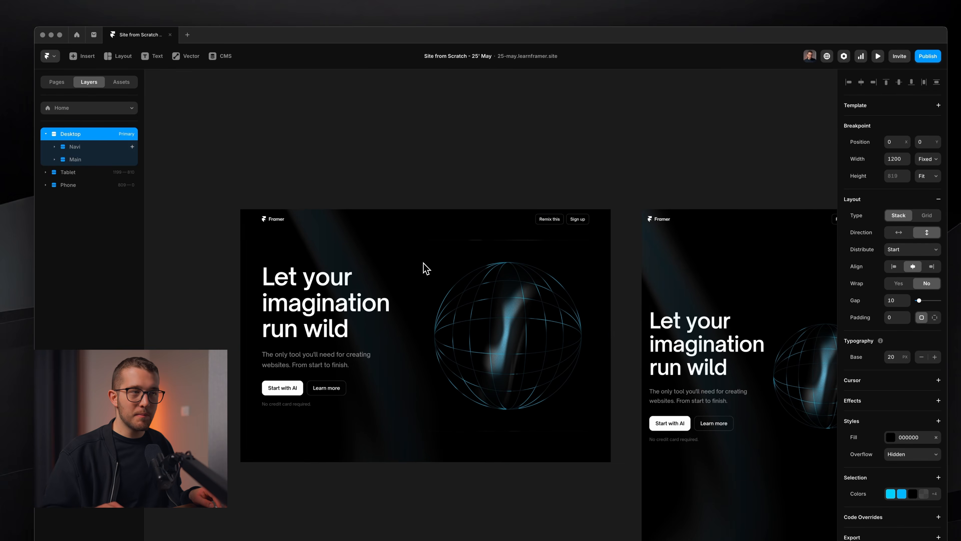
scroll(423, 262, "right", 1)
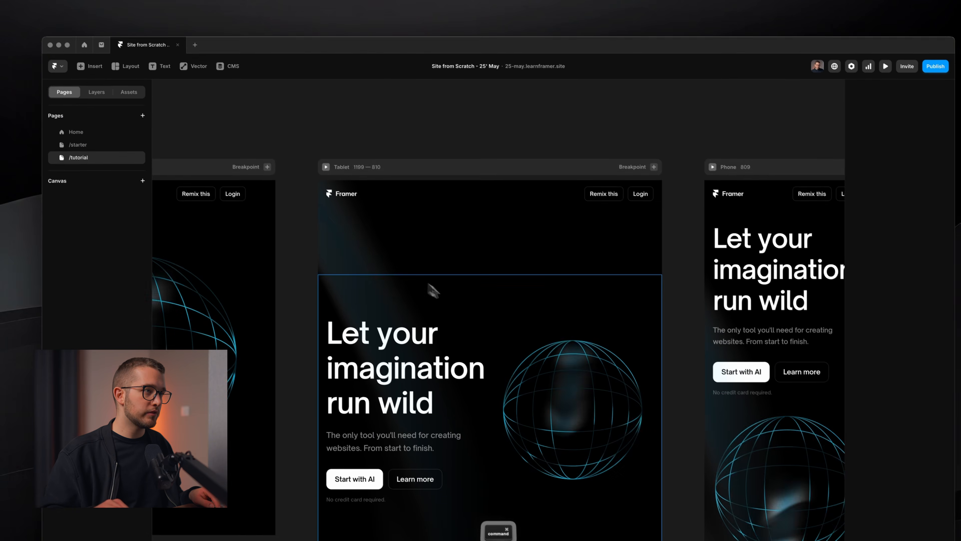
- Set the maximum width of the Tablet hero's Content stack to 800
left_click(450, 299, "super")
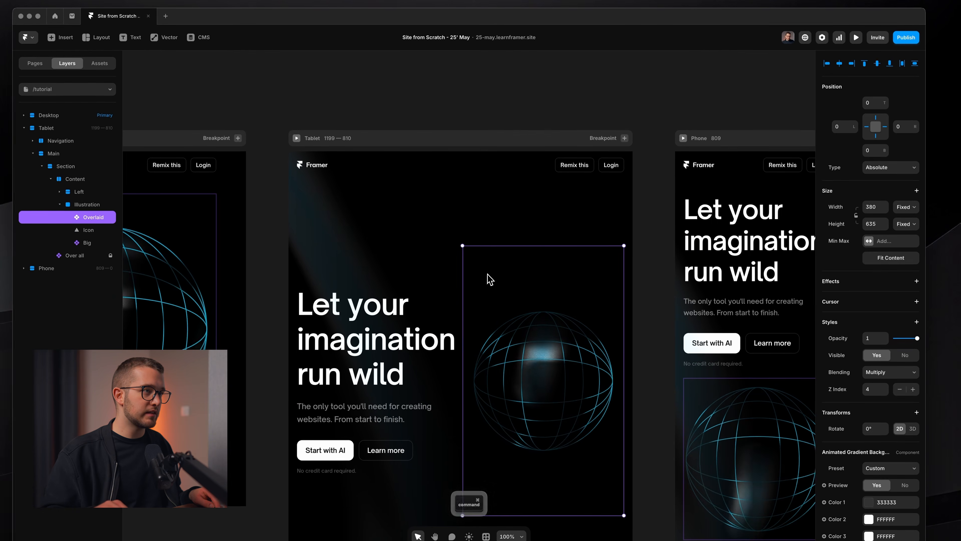
left_click(461, 267)
left_click(878, 203)
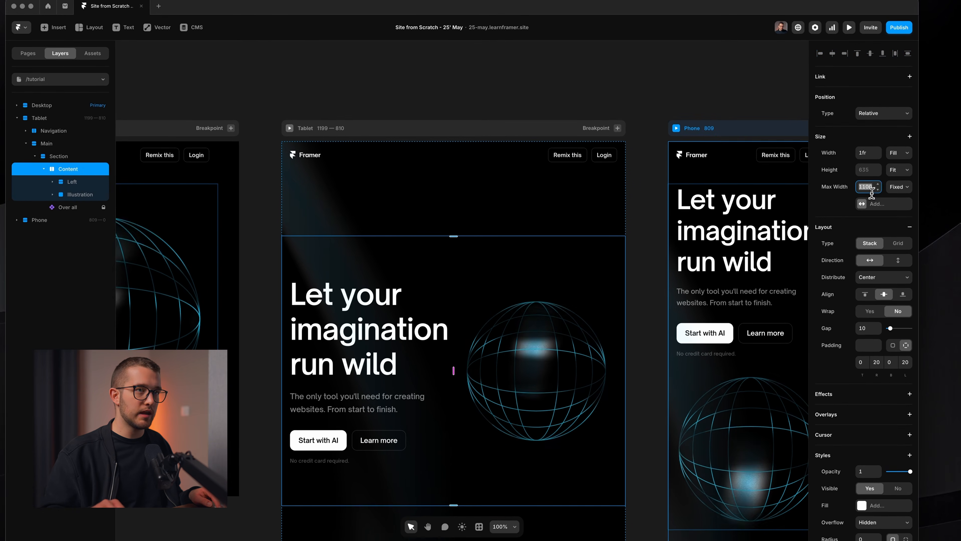
type("800")
scroll(619, 311, "right", 3)
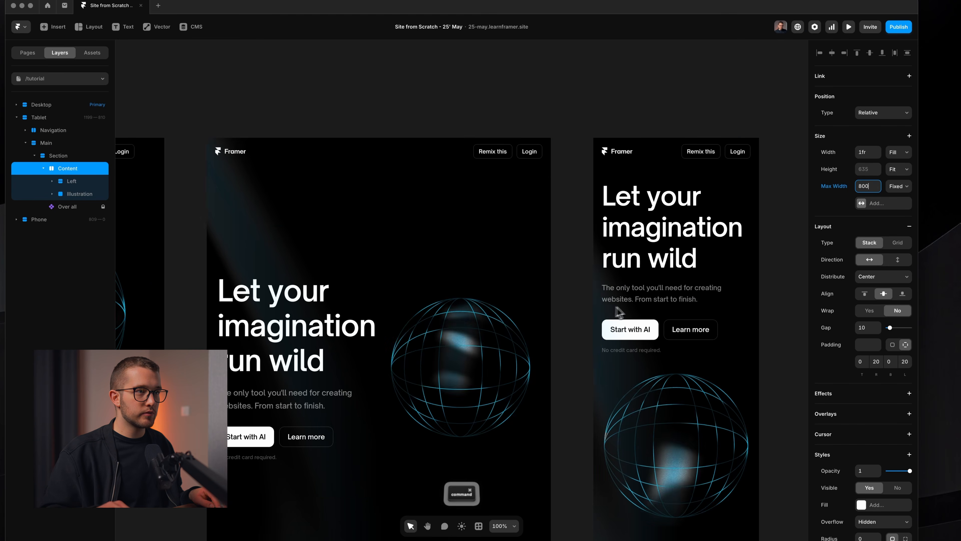
- Set the maximum width of the Phone hero's Content stack to 400
left_click(617, 313)
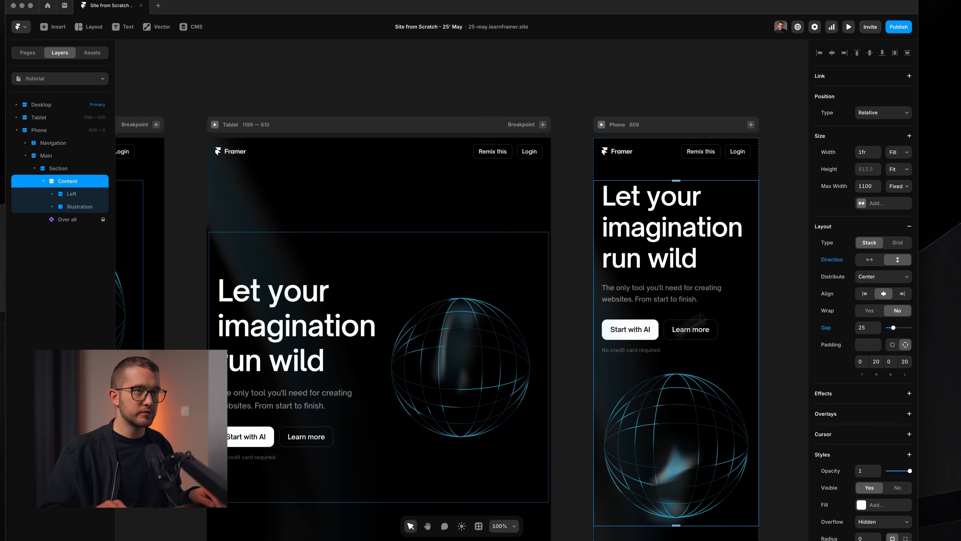
left_click(872, 188)
type("400")
key("Return")
- Preview the page from the 390 phone width, widen the viewport, view it fullscreen and exit the preview
key("super+p")
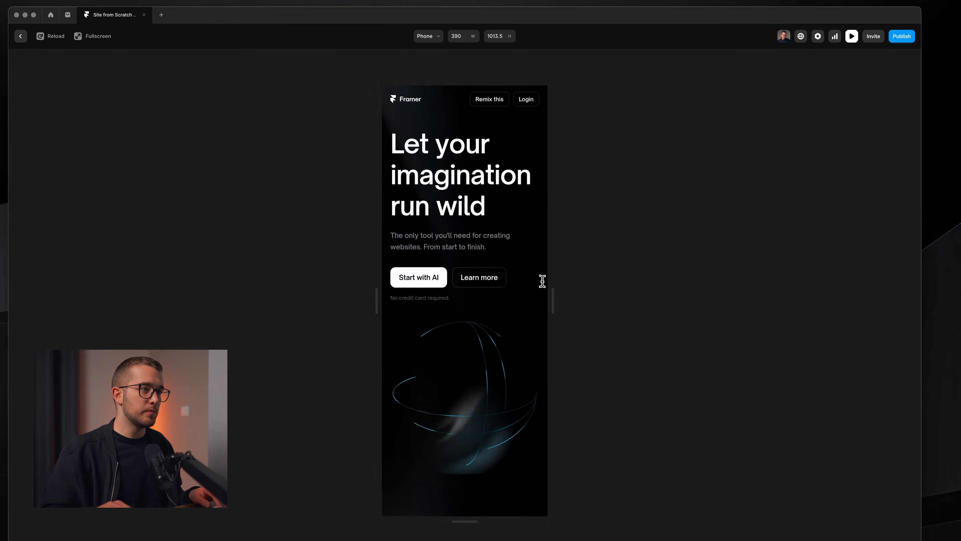
left_click_drag(553, 296, 708, 286)
left_click(174, 67)
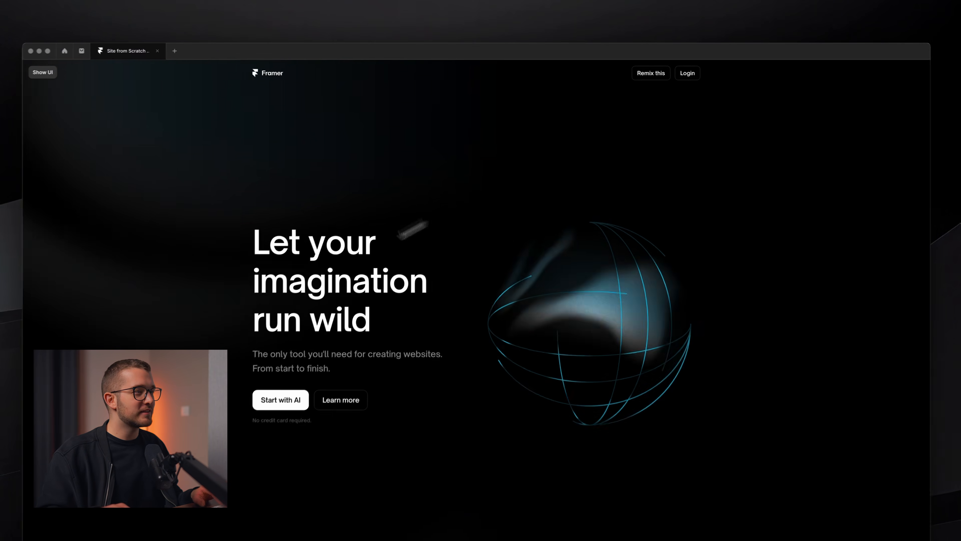
key("Escape")
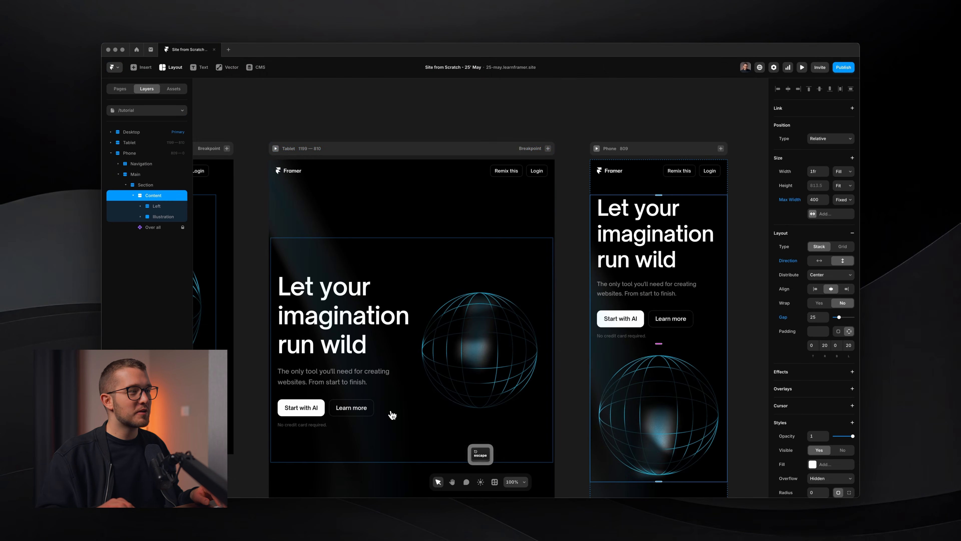
- Add an Appear effect to the Desktop Navigation, heading, description, button stack, credit-card note and Illustration together
scroll(392, 416, "left", 10)
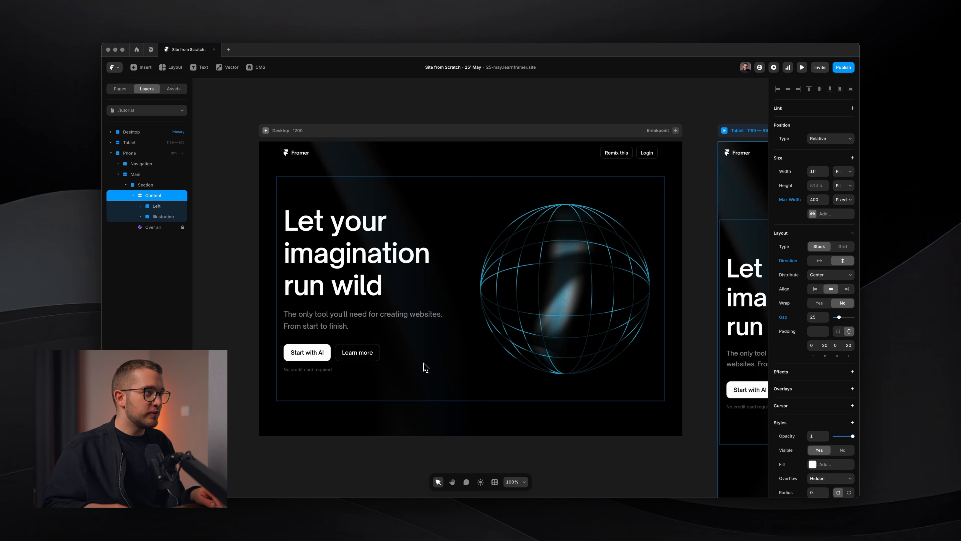
left_click(391, 261, "super")
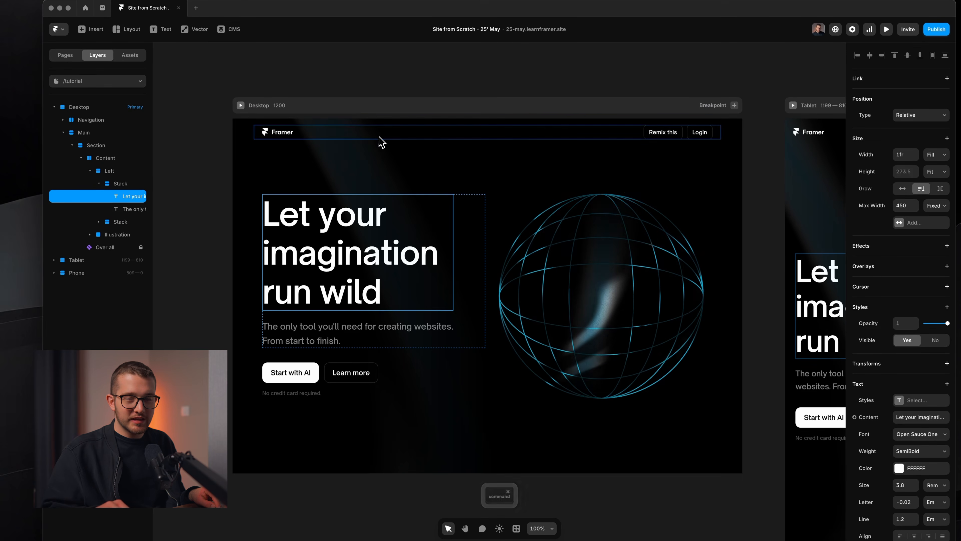
left_click(380, 142)
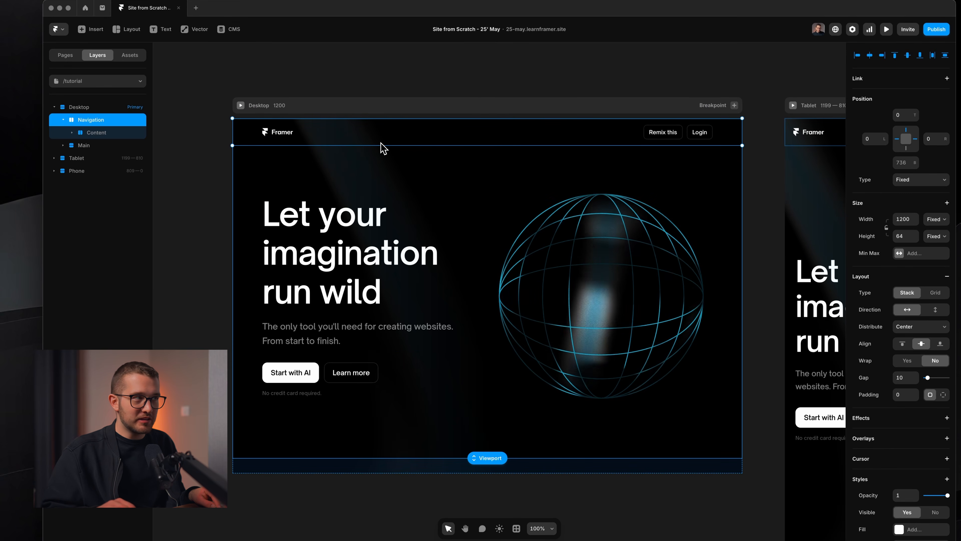
left_click(353, 239, "shift+super")
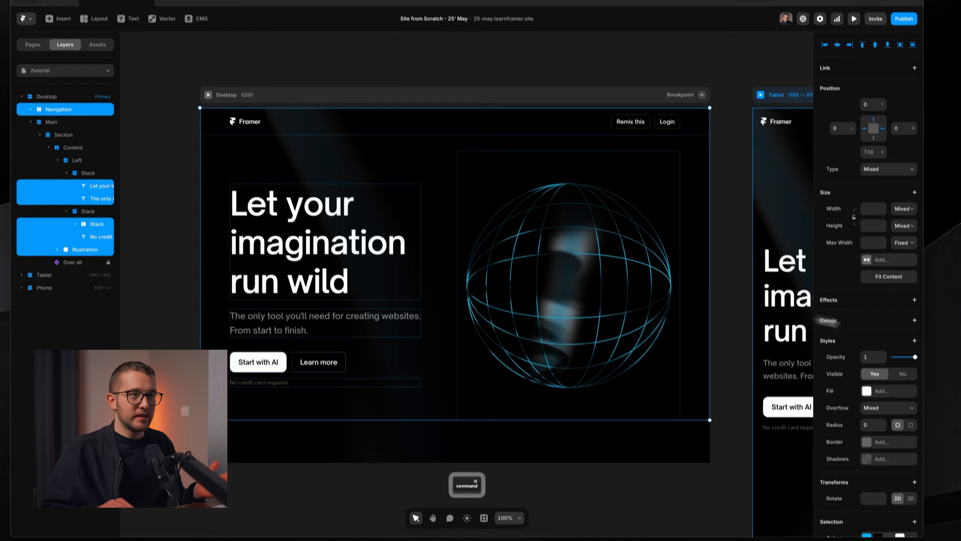
left_click(905, 309)
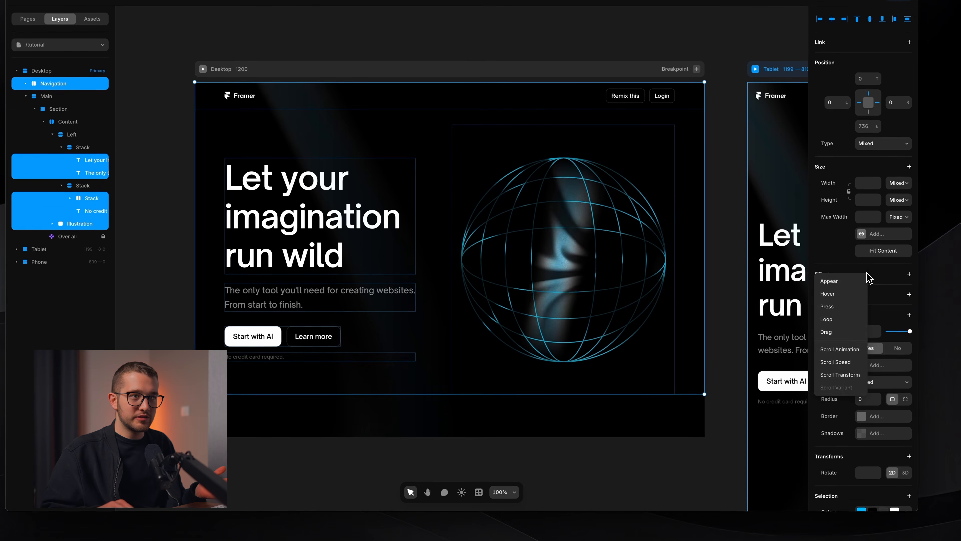
left_click(860, 281)
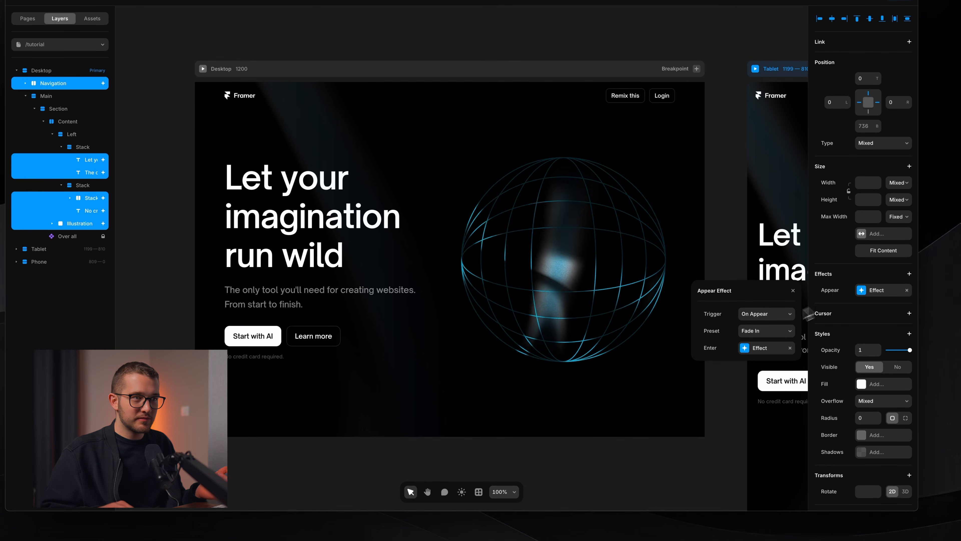
- Set the shared Enter effect's vertical offset to 40 and its Spring transition's bounce to 0
left_click(763, 347)
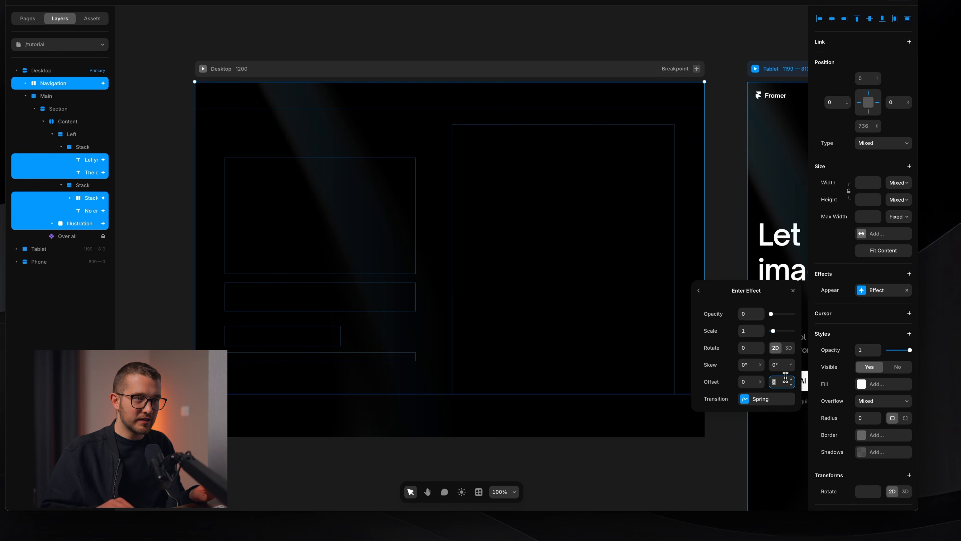
key("Return")
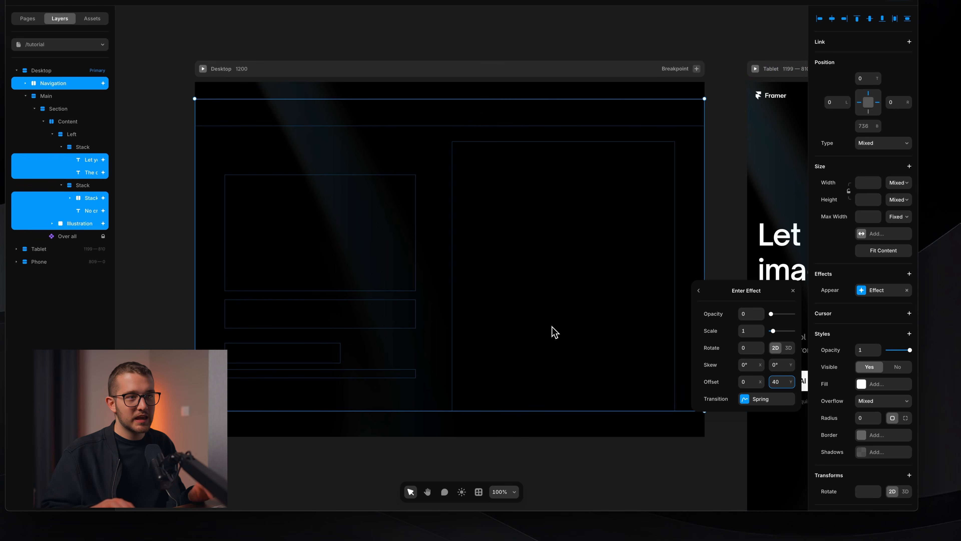
left_click(773, 402)
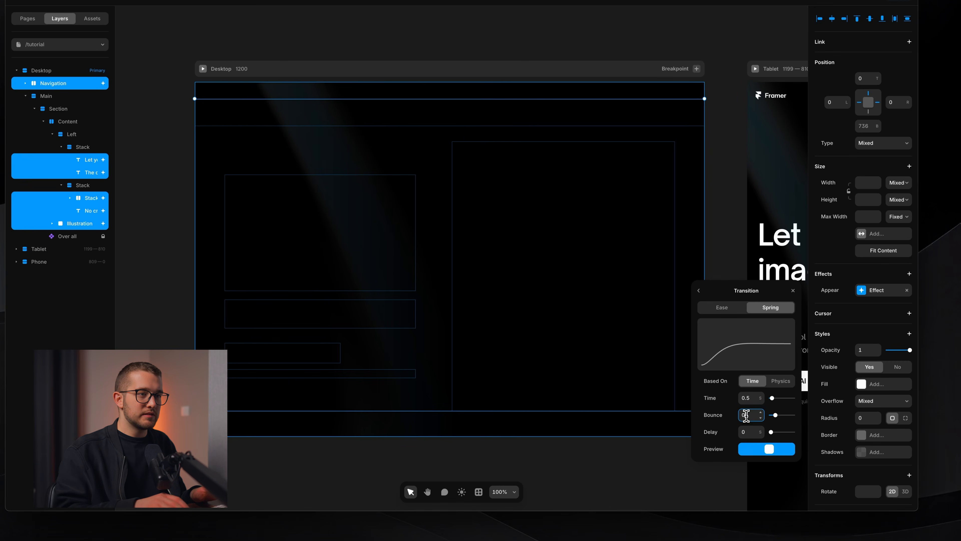
left_click(638, 464)
- Preview the Desktop page's appear animation, replay it with the heading selected, and return to the canvas
key("super+p")
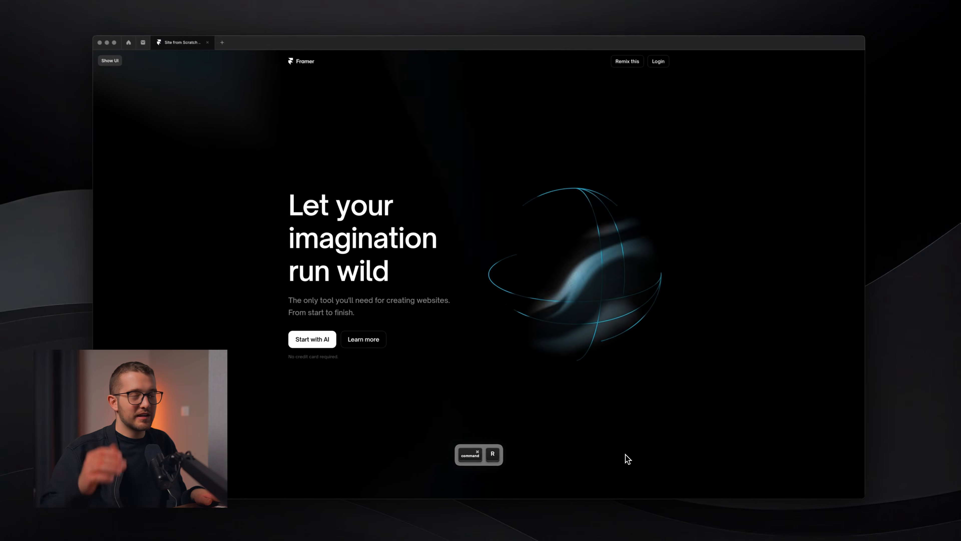
key("Escape")
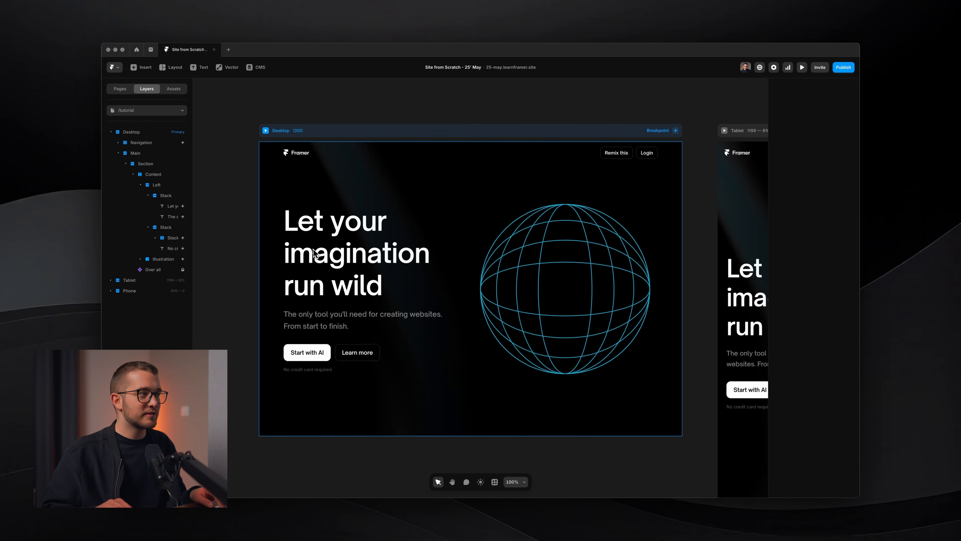
left_click(309, 228)
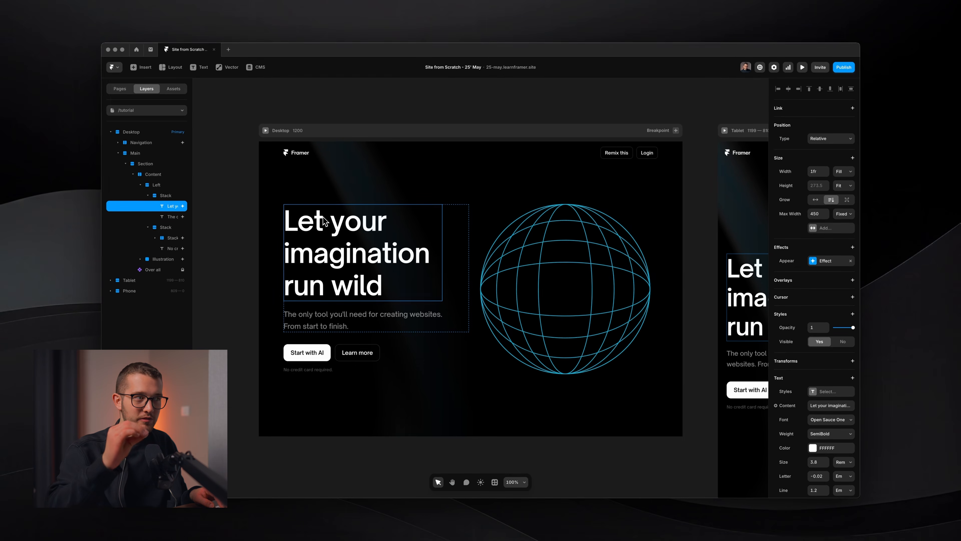
key("super+p")
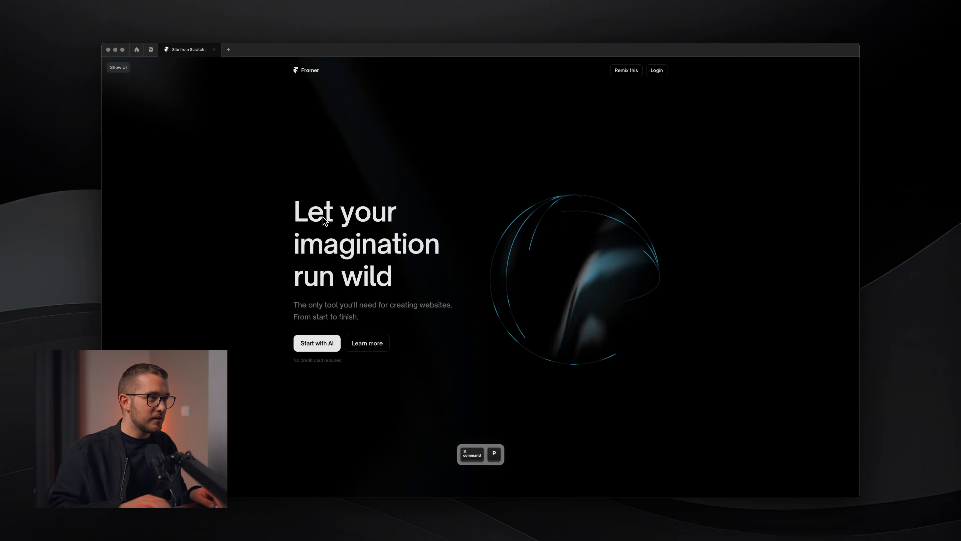
key("super+p")
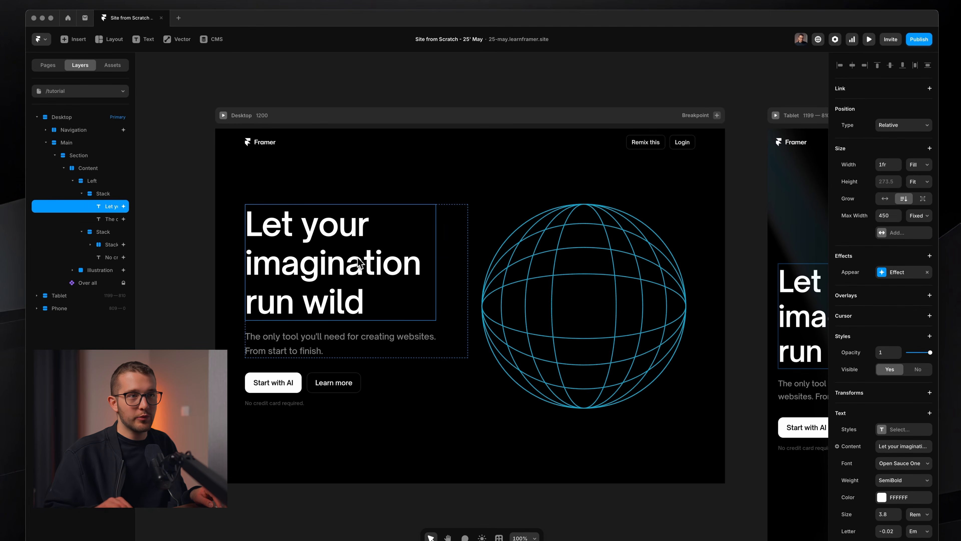
- Set the Desktop heading's appear delay to 0.1 s and add a delay to the description below it
left_click(881, 275)
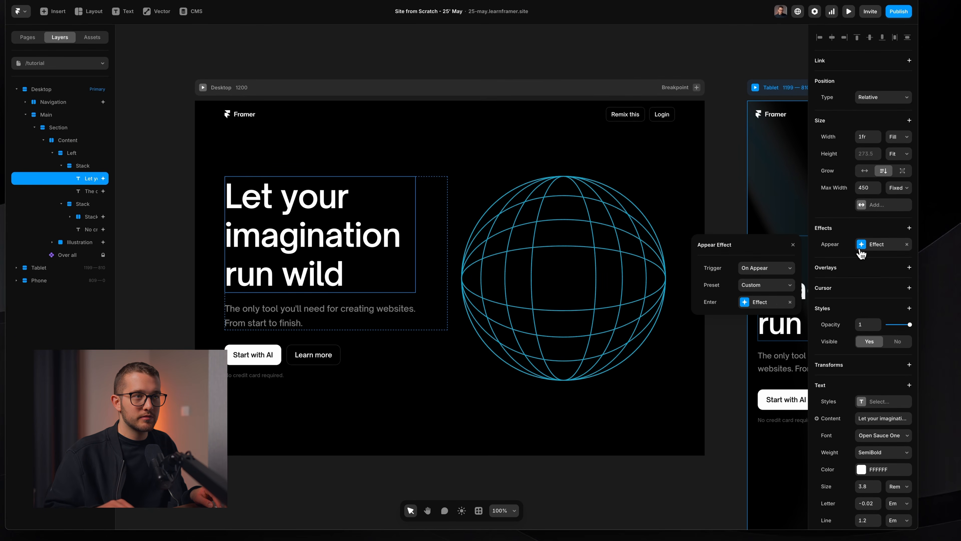
left_click(758, 305)
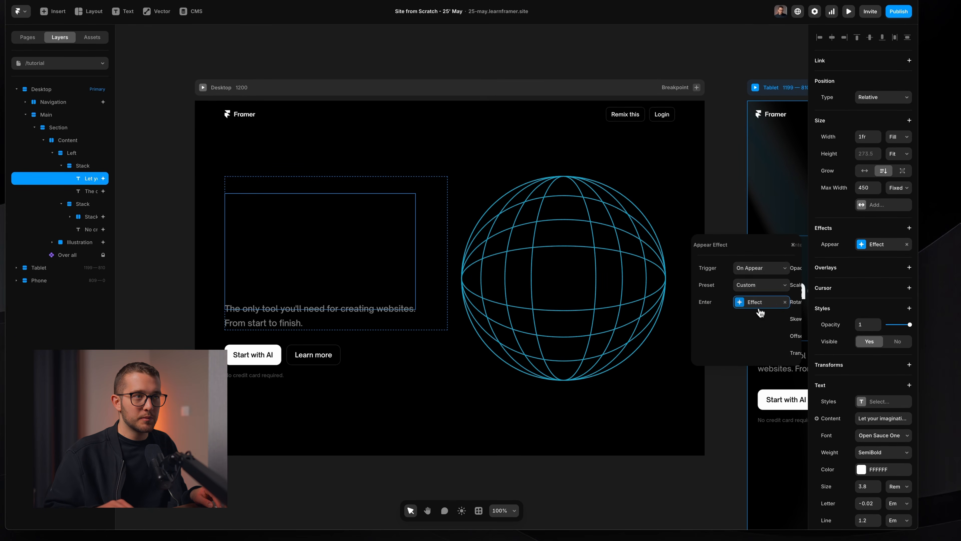
left_click(751, 359)
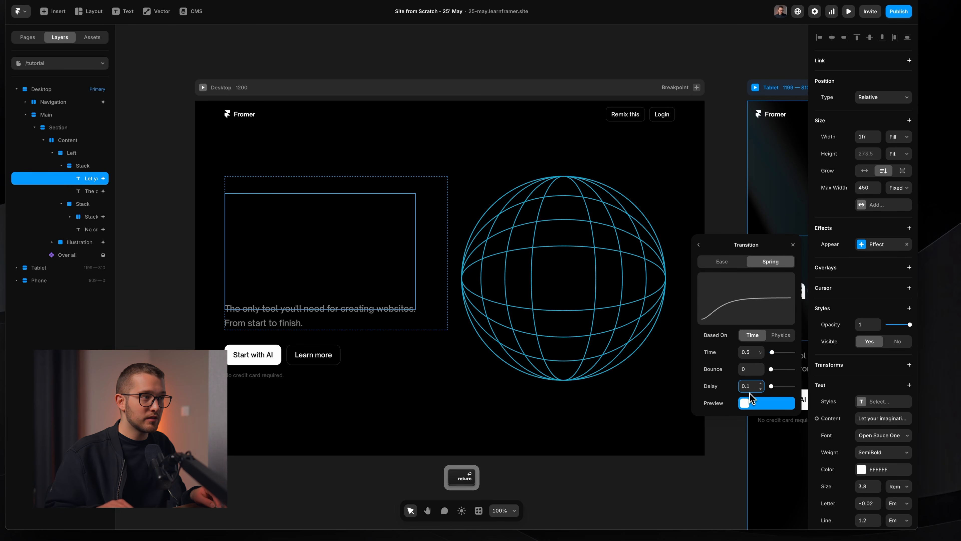
left_click(262, 323)
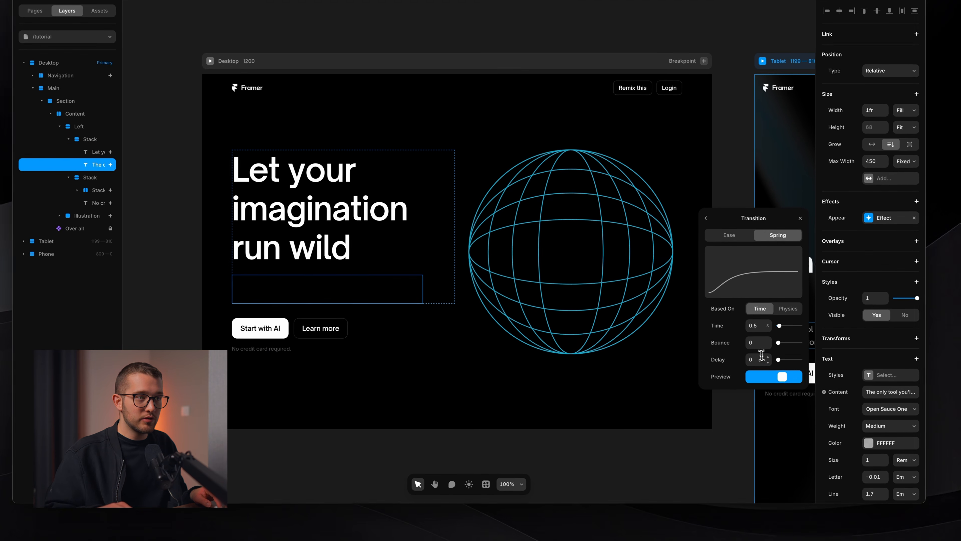
left_click(757, 358)
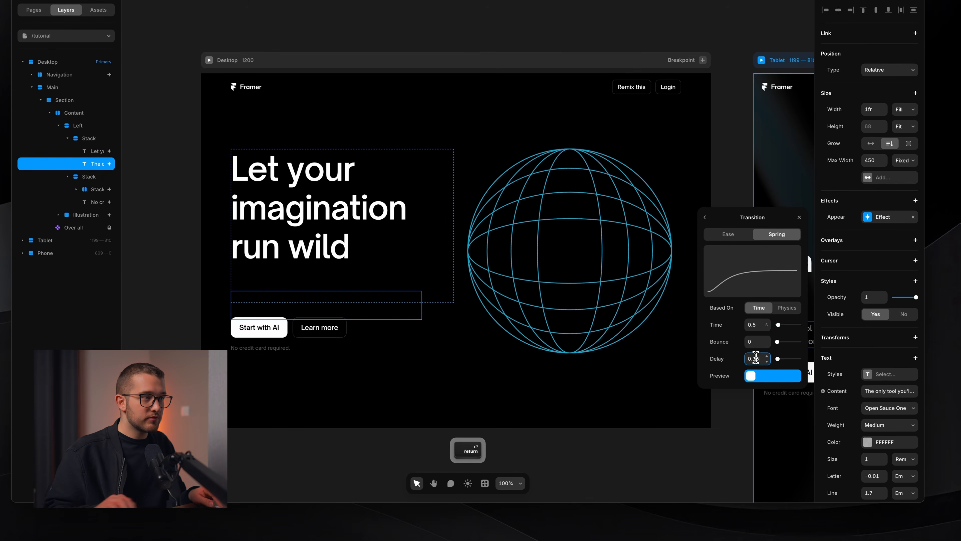
- Add staggered appear delays to the Desktop button stack and the "No credit card required" note
left_click(265, 329)
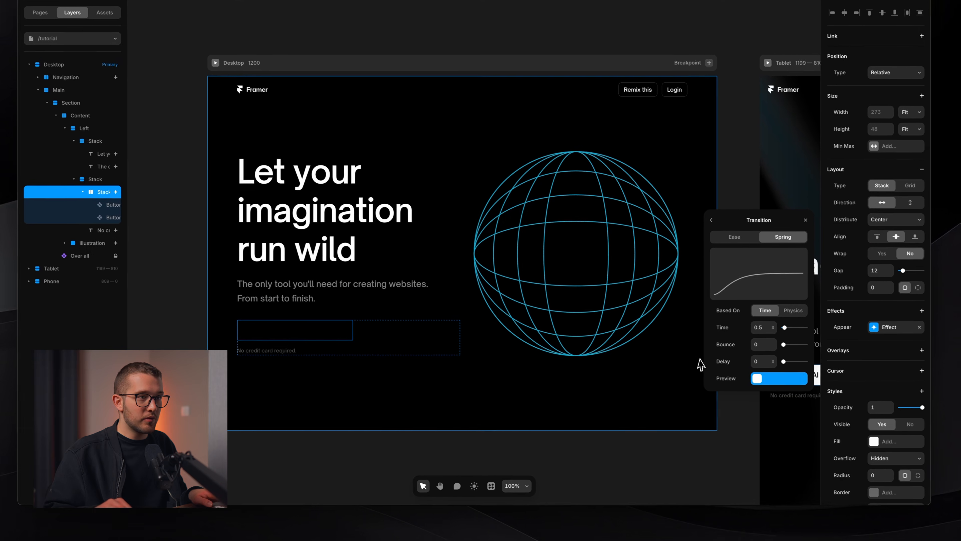
left_click(763, 359)
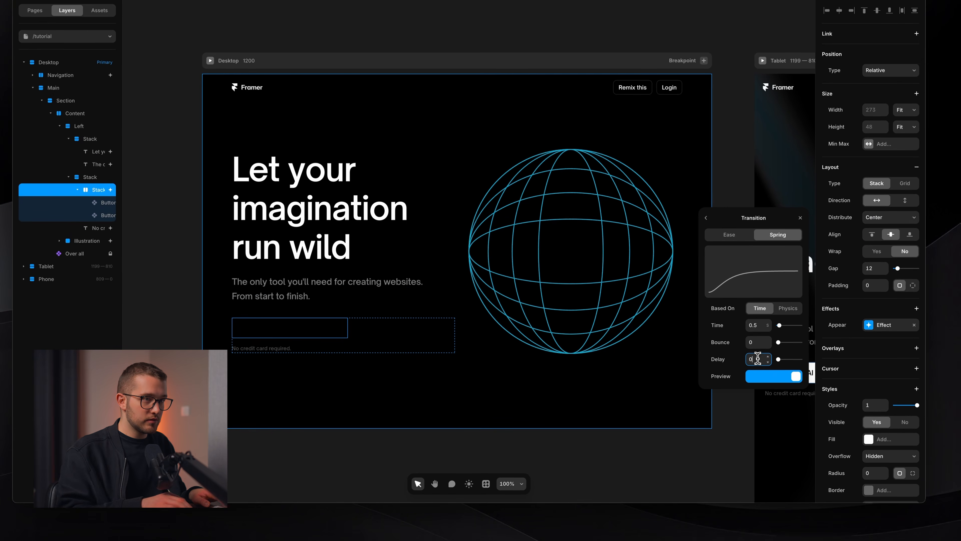
left_click(278, 348)
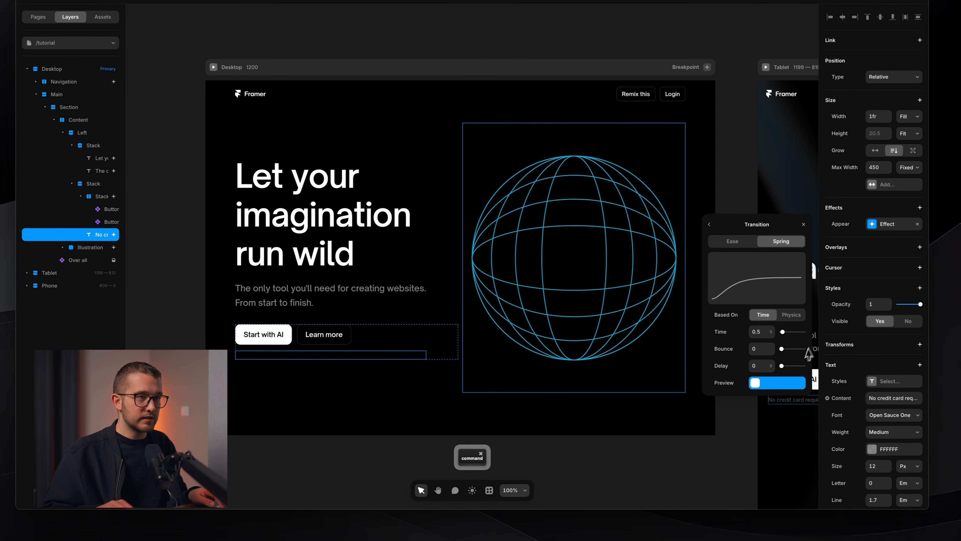
left_click(761, 359)
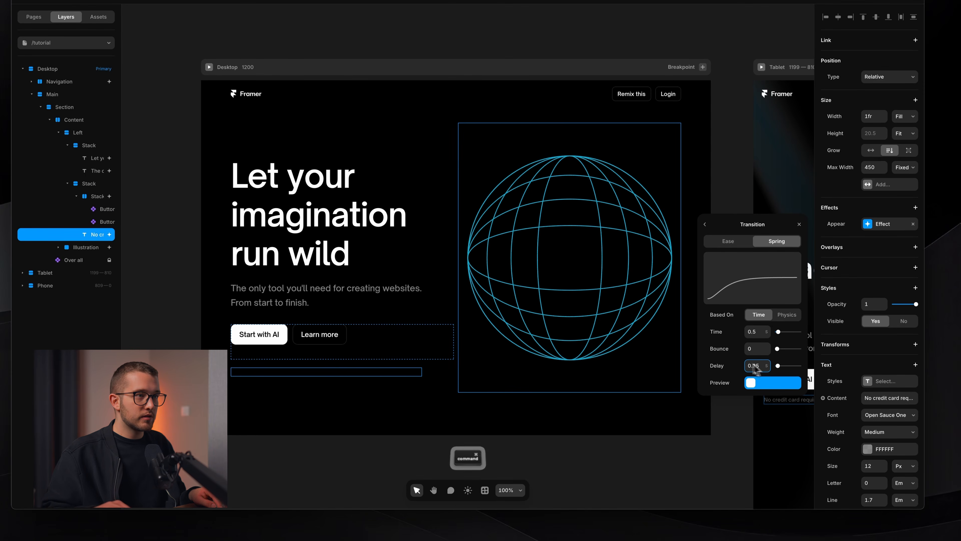
- Set the Desktop Illustration's appear transition delay to 0.25 s and clear the selection
left_click(498, 318, "super")
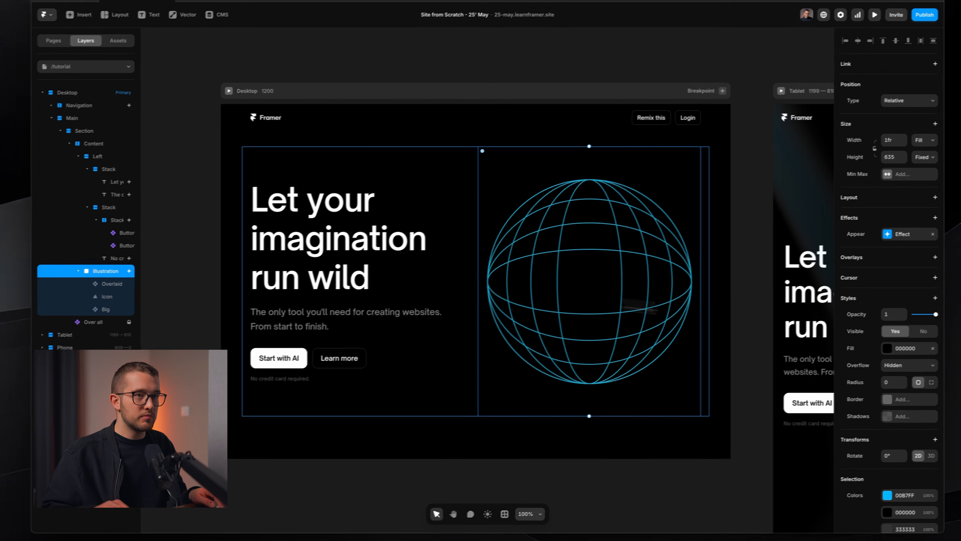
left_click(878, 240)
left_click(766, 301)
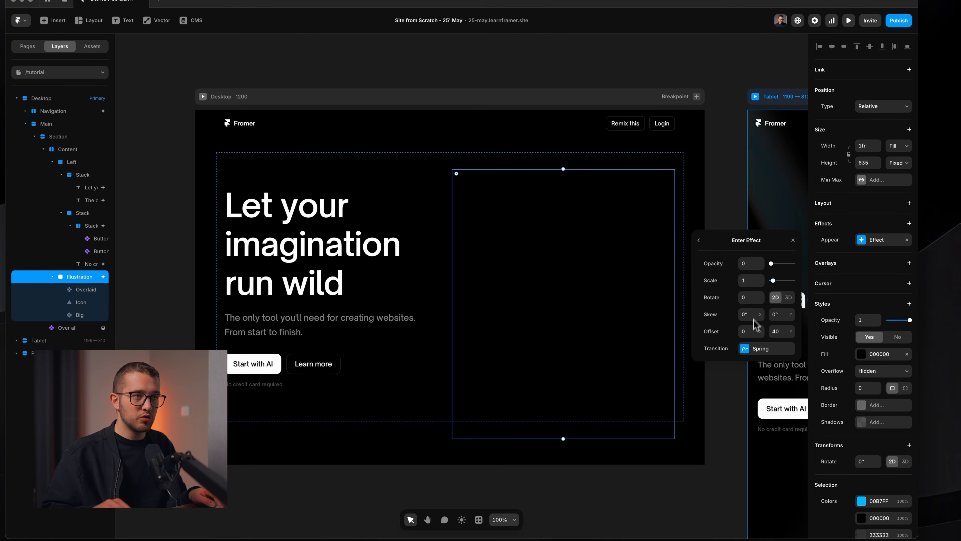
left_click(754, 348)
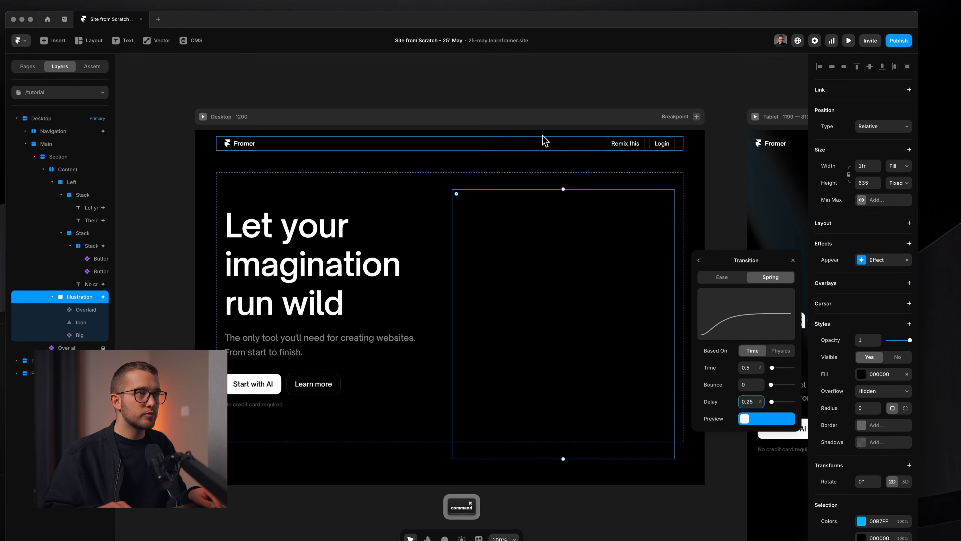
left_click(598, 443)
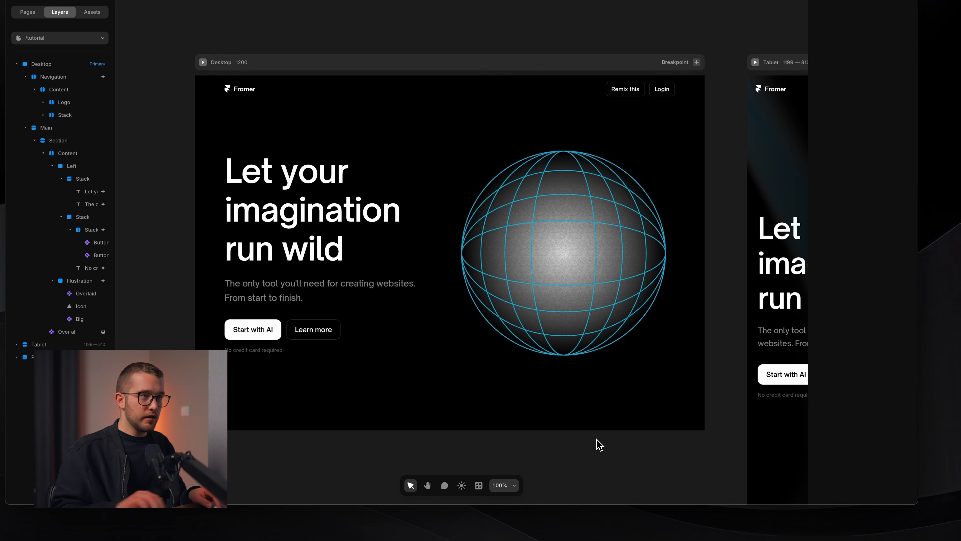
key("shift+super+4")
left_click_drag(493, 137, 641, 331)
key("Escape")
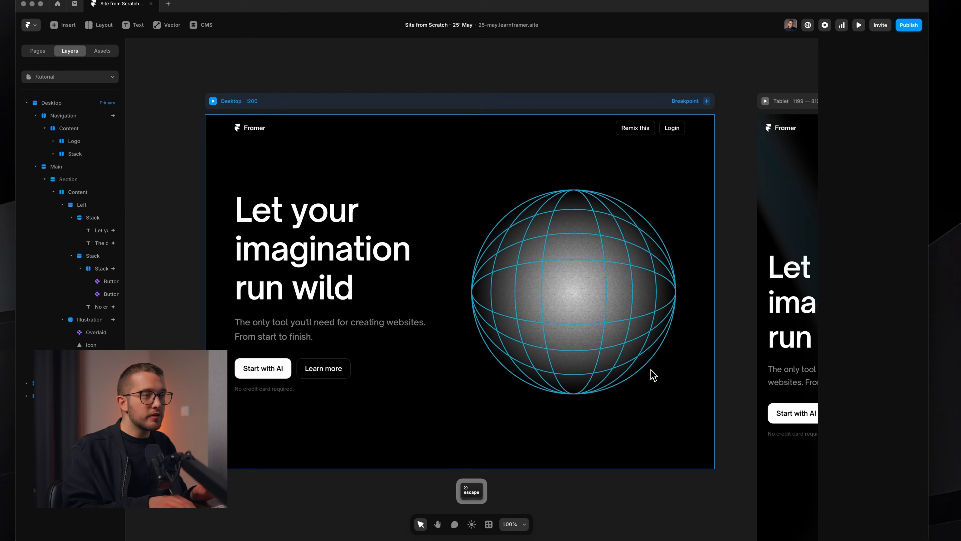
- Replay the Desktop page's appear animations several times in the fullscreen preview, then return to the canvas
key("super+r")
key("super+r")
key("super+r")
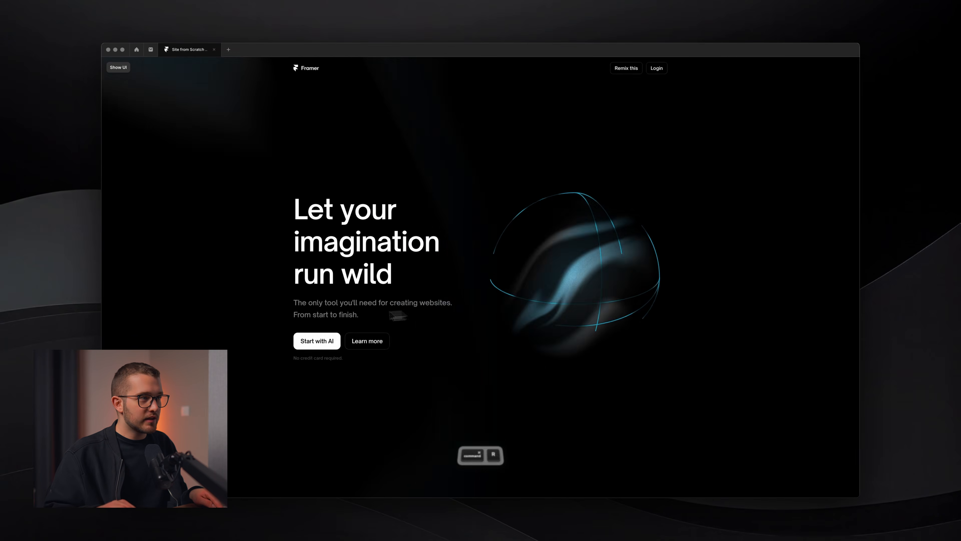
key("super+r")
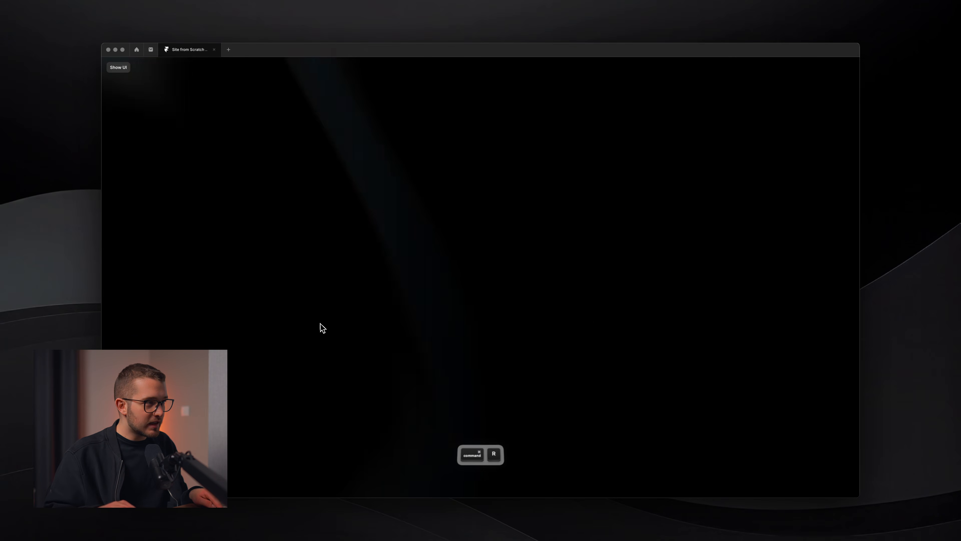
key("super+r")
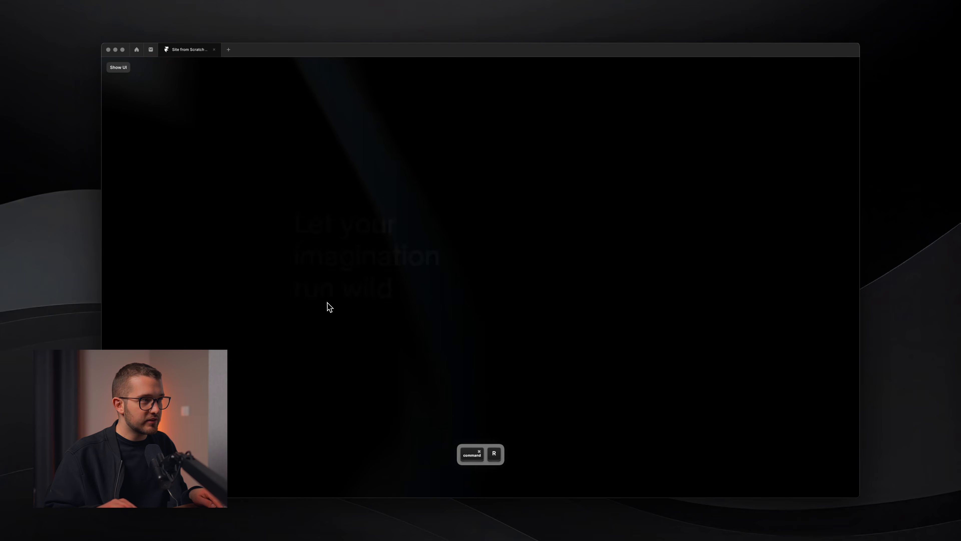
key("super+r")
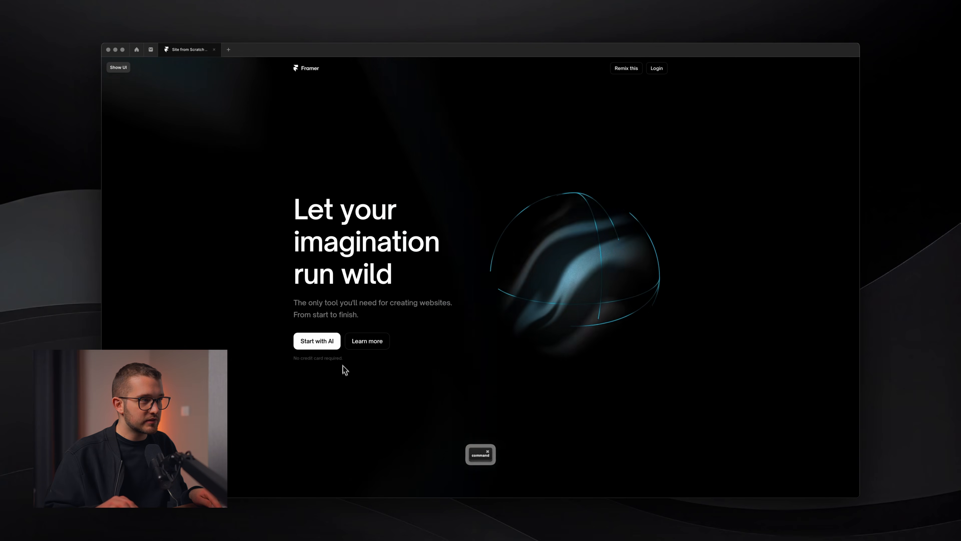
key("Escape")
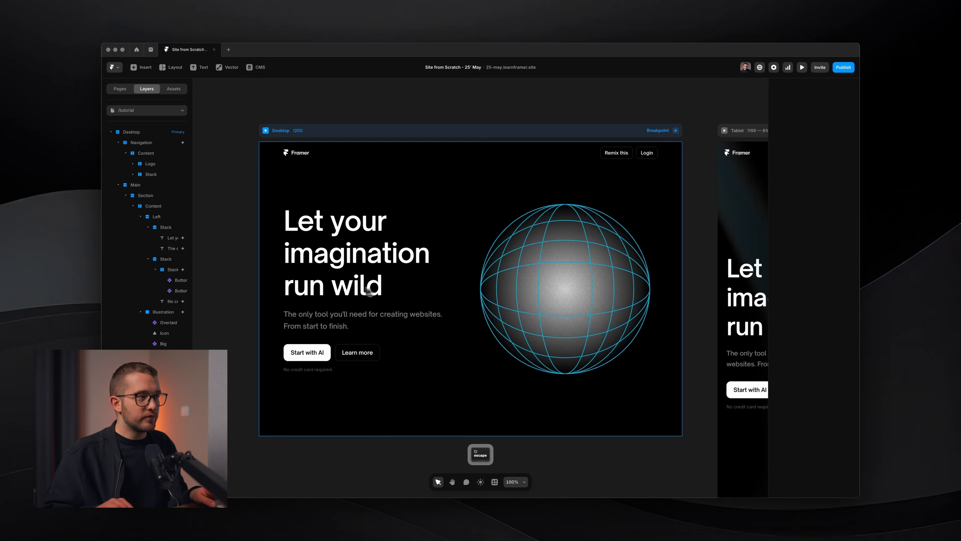
- Set the overflow of the Desktop hero's Content, Left and nested Stack layers to Visible
left_click(142, 214)
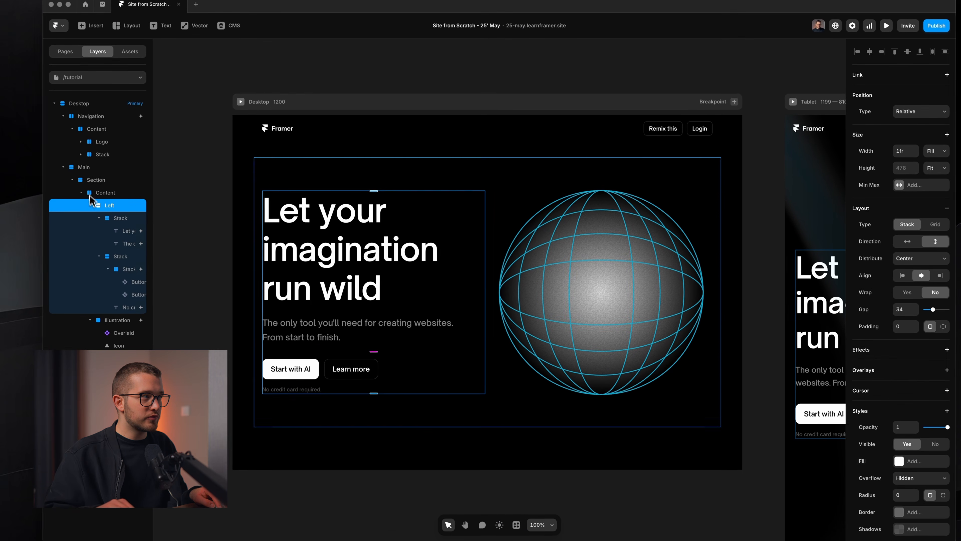
left_click_drag(156, 206, 181, 207)
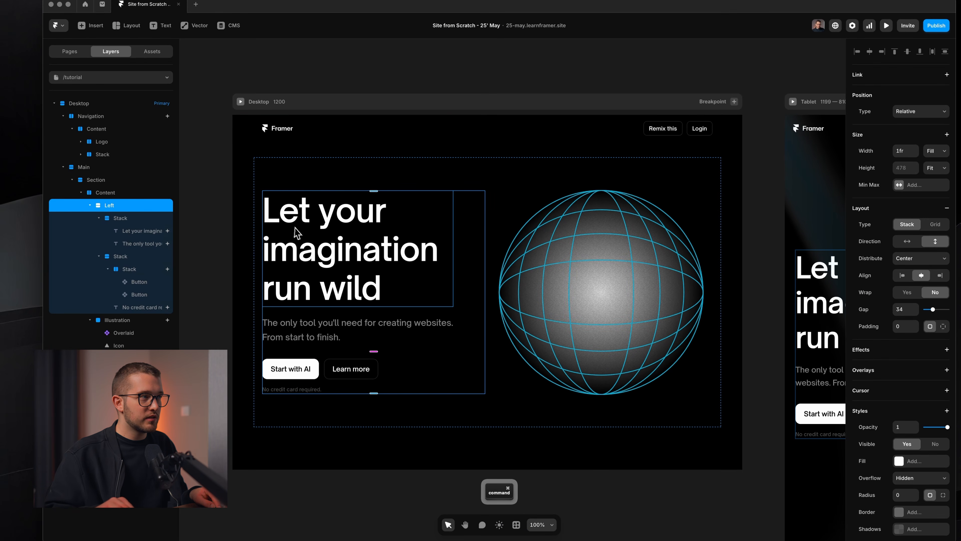
left_click(118, 218, "super")
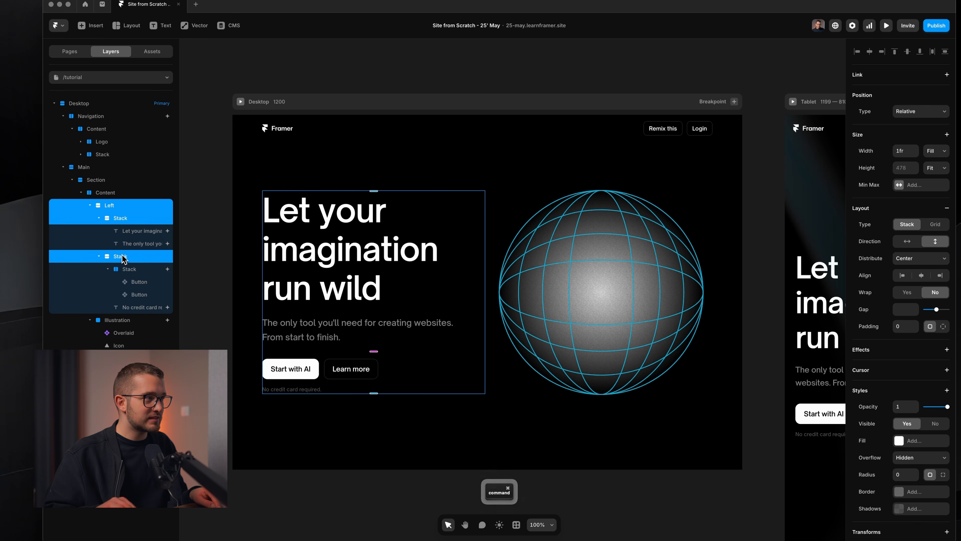
left_click(107, 193)
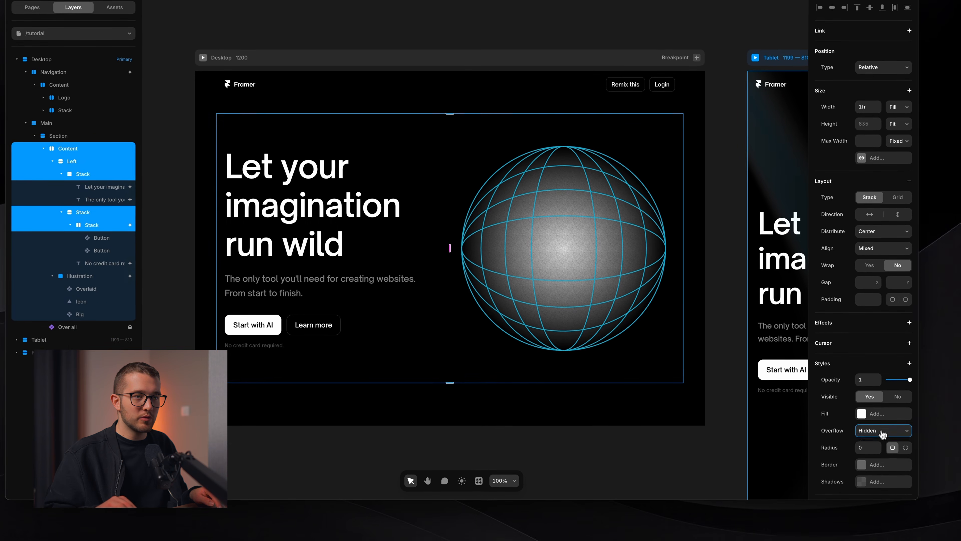
left_click(883, 433)
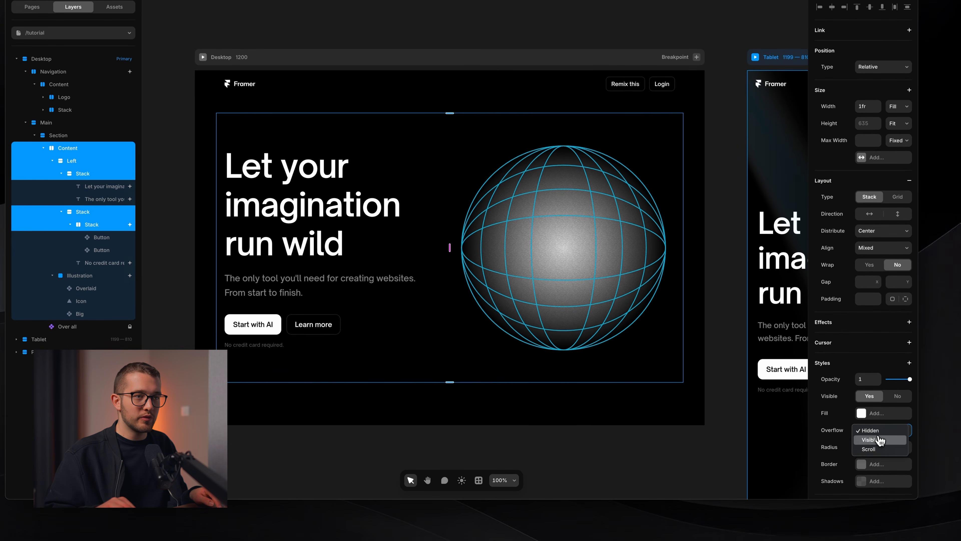
- Preview the page and replay the appear animations to check for clipping, then return to the canvas
key("super+r")
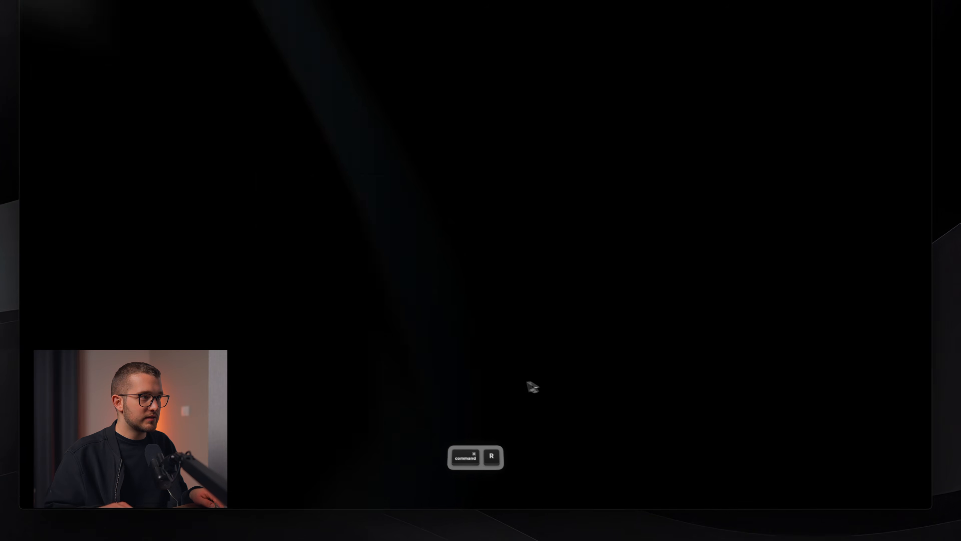
key("super+r")
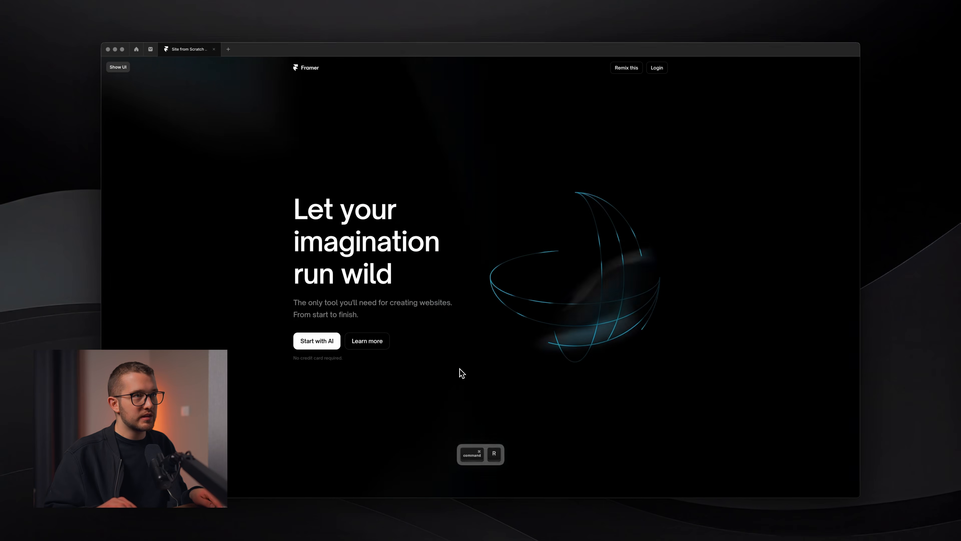
key("super+r")
key("super+r")
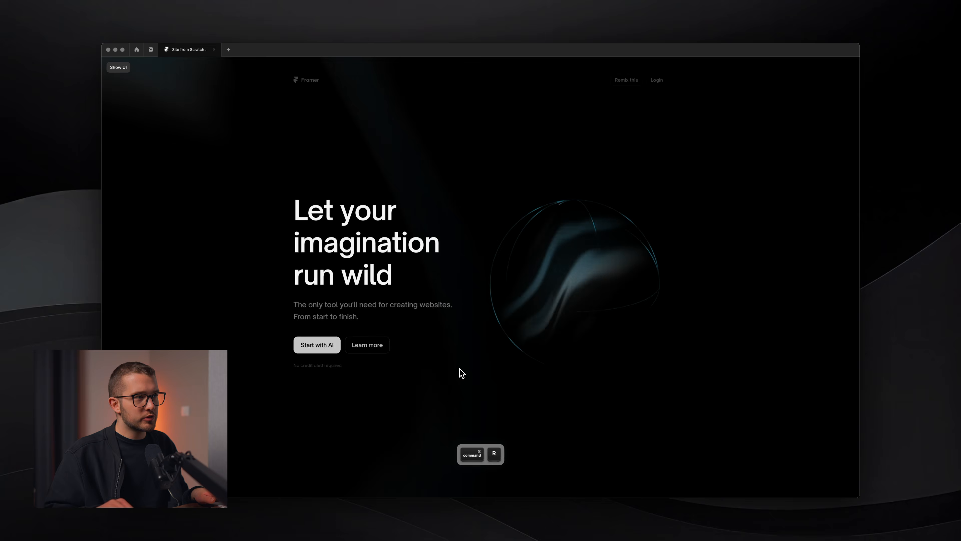
key("Escape")
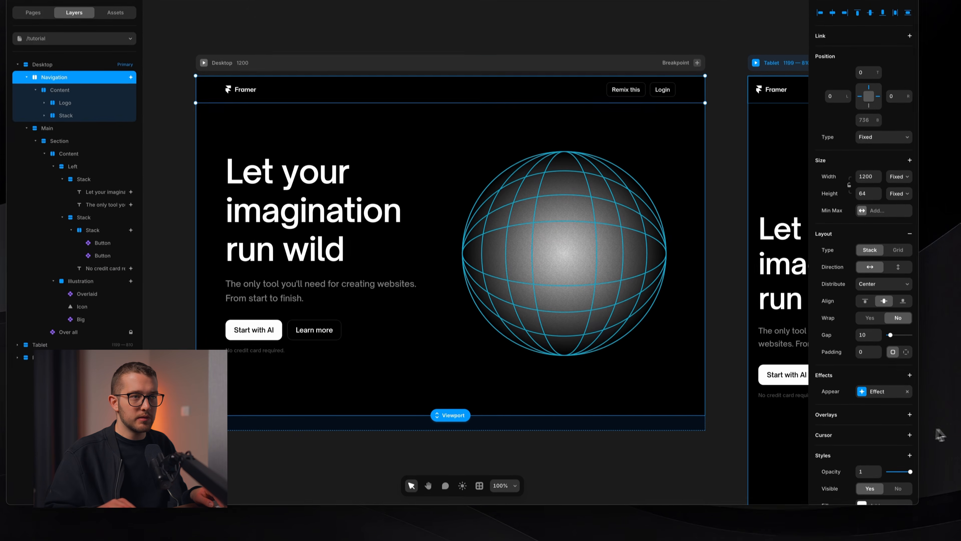
- Set the vertical offset of the Desktop Navigation's enter effect to -67
left_click(880, 441)
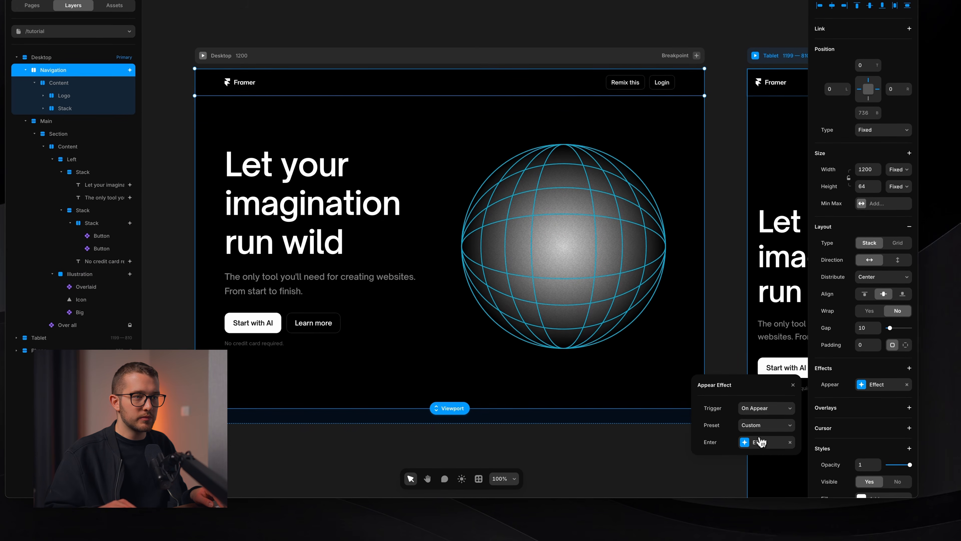
left_click_drag(791, 462, 791, 506)
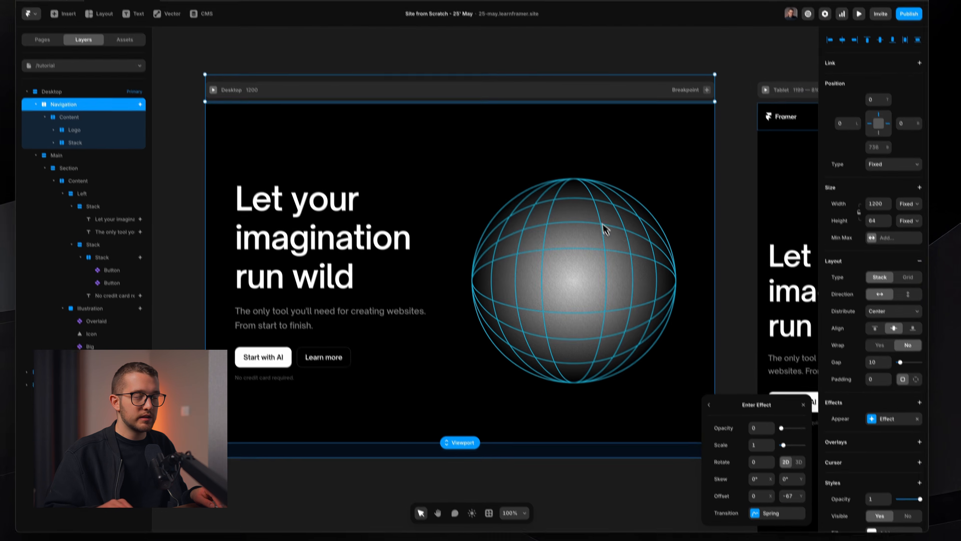
- Select the Desktop Illustration and open the enter settings of its Appear effect
left_click(658, 213, "super")
left_click(94, 277)
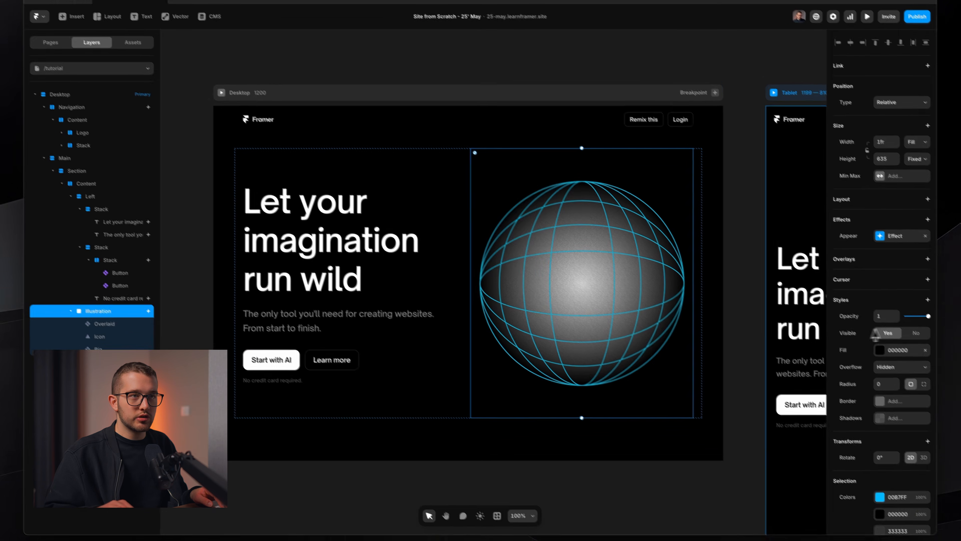
left_click(917, 237)
left_click(881, 236)
left_click(876, 222)
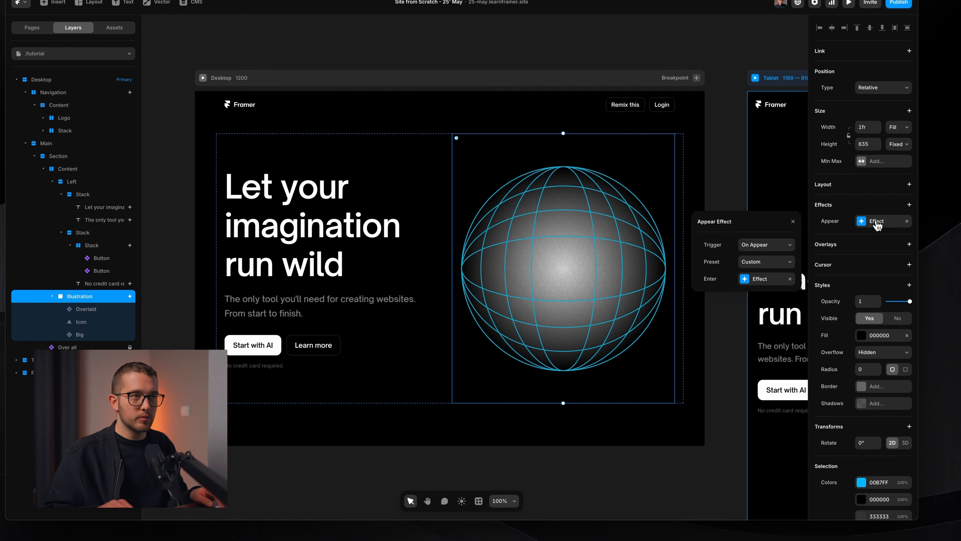
left_click(756, 279)
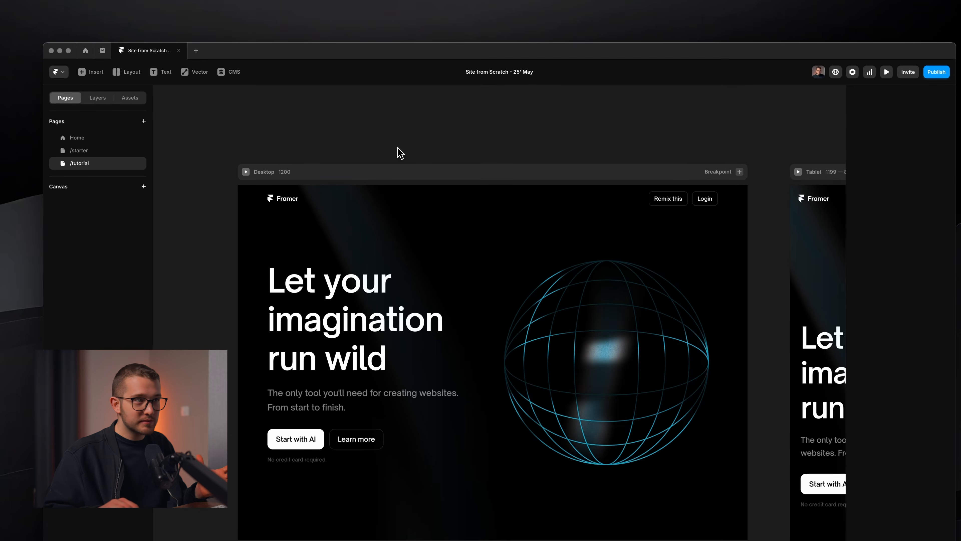
- Play the tutorial page in fullscreen preview, reload it to watch the finished entrance animation, and return to the canvas
key("super+p")
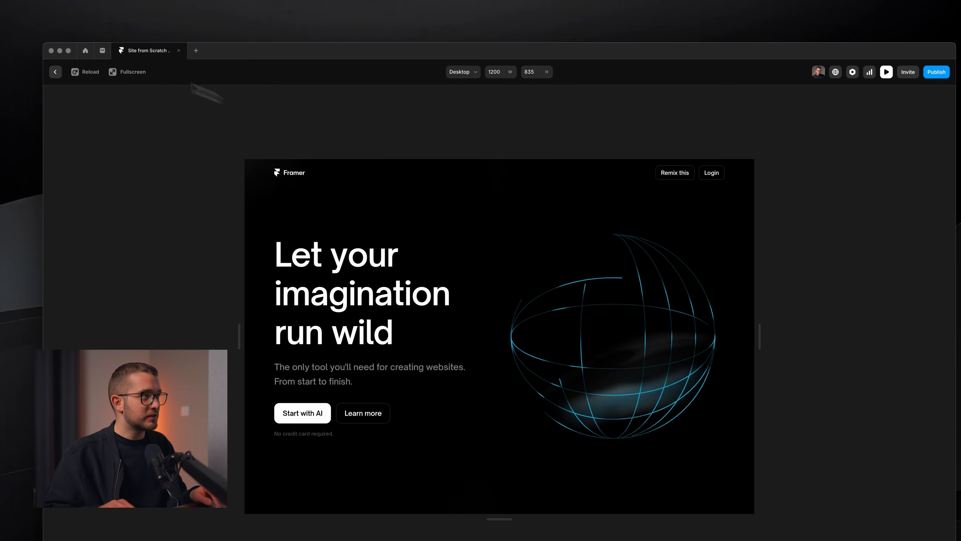
left_click(133, 72)
key("super+r")
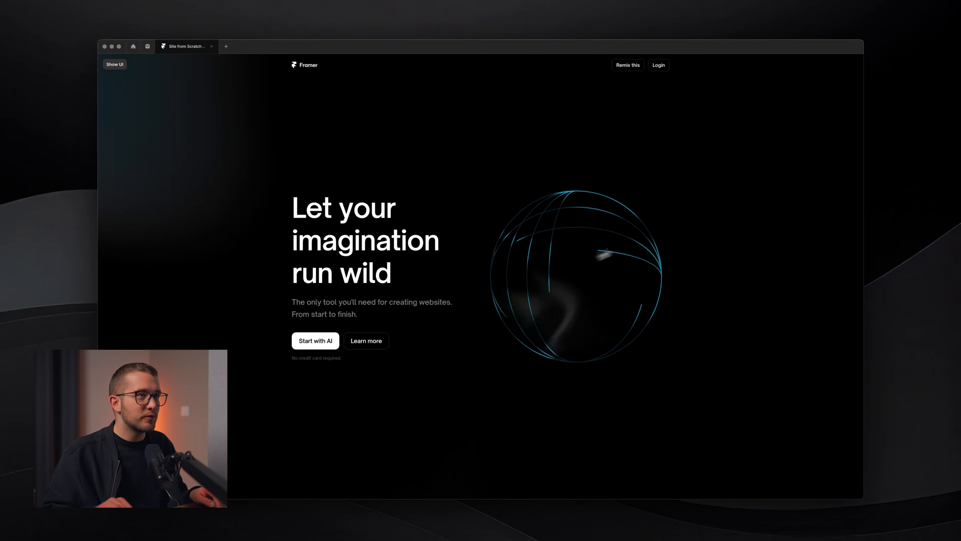
key("Escape")
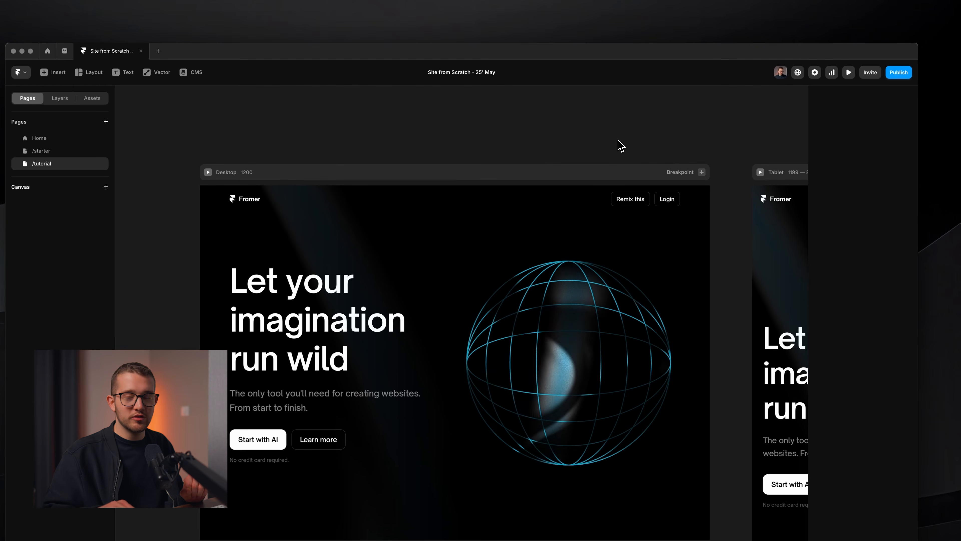
- Open the publishing options and visit the live site at 25-may.learnframer.site
left_click(899, 73)
left_click(899, 74)
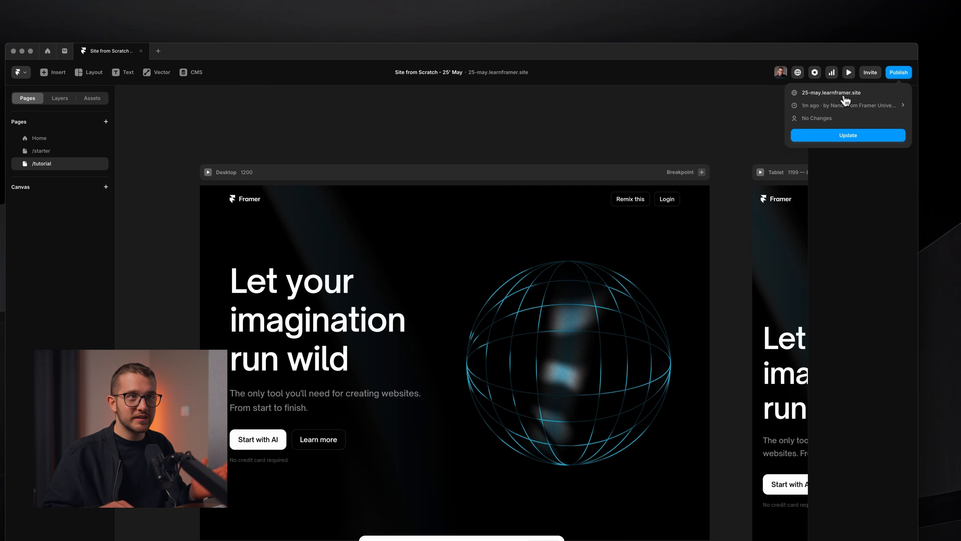
left_click(837, 97)
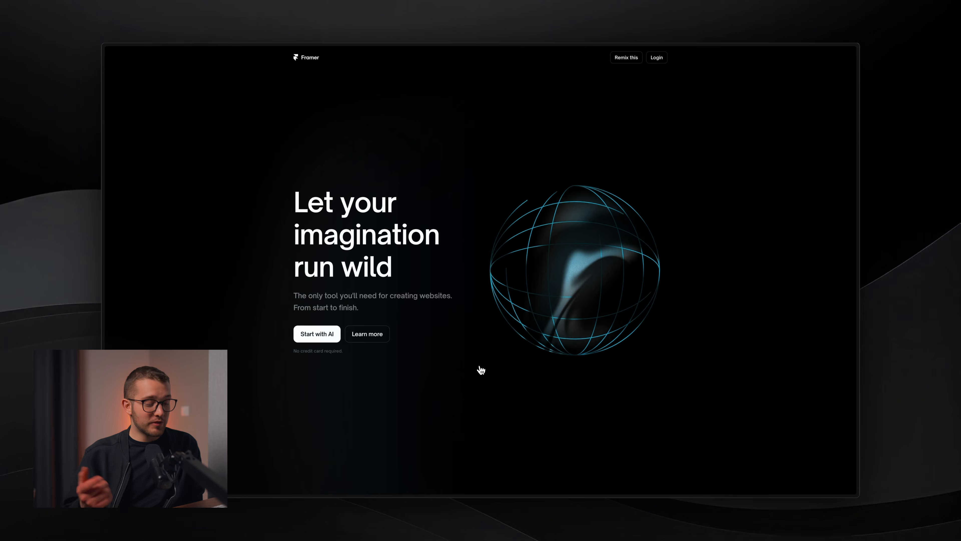
- Browse the Framer University resources and examine the 3D Stacked Scroll Animation page with its related lesson
key("super+o")
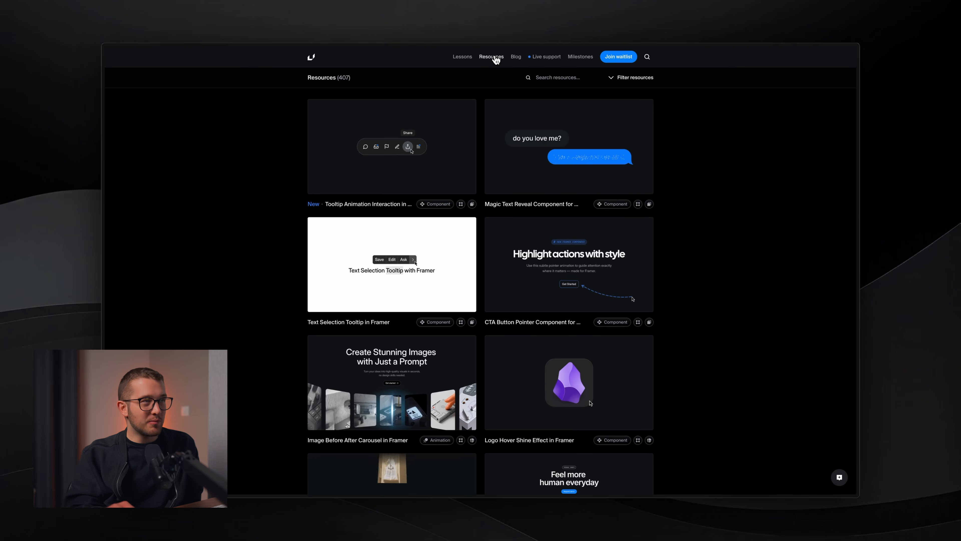
scroll(500, 189, "down", 20)
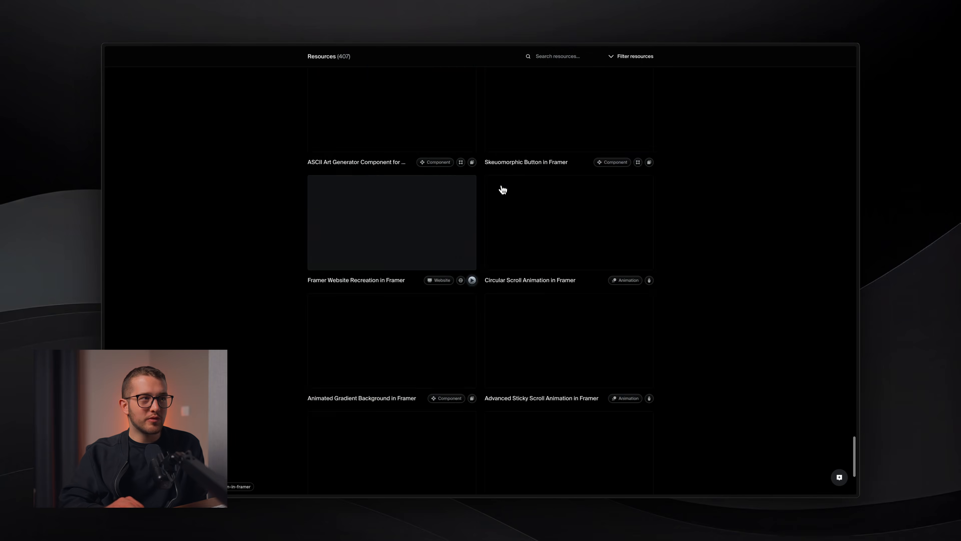
scroll(503, 189, "down", 15)
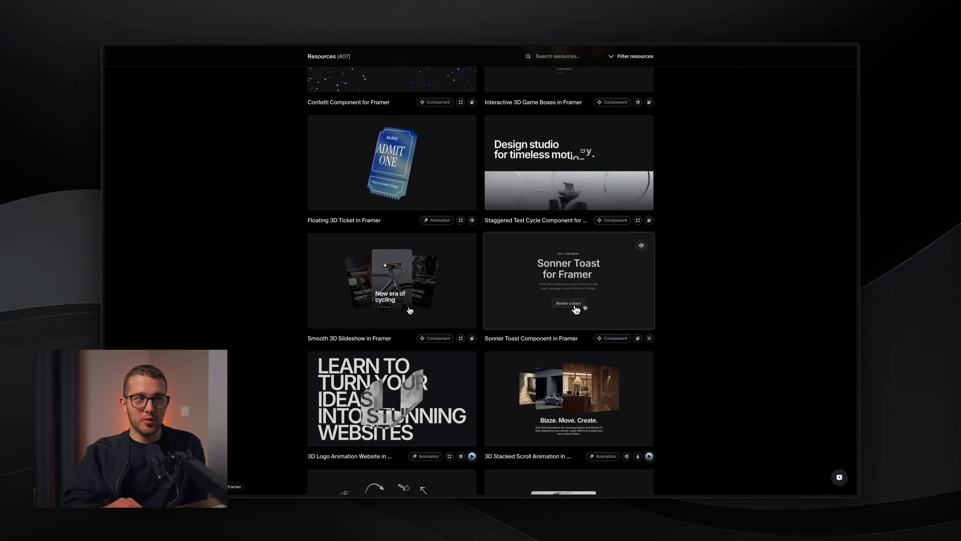
scroll(576, 310, "down", 5)
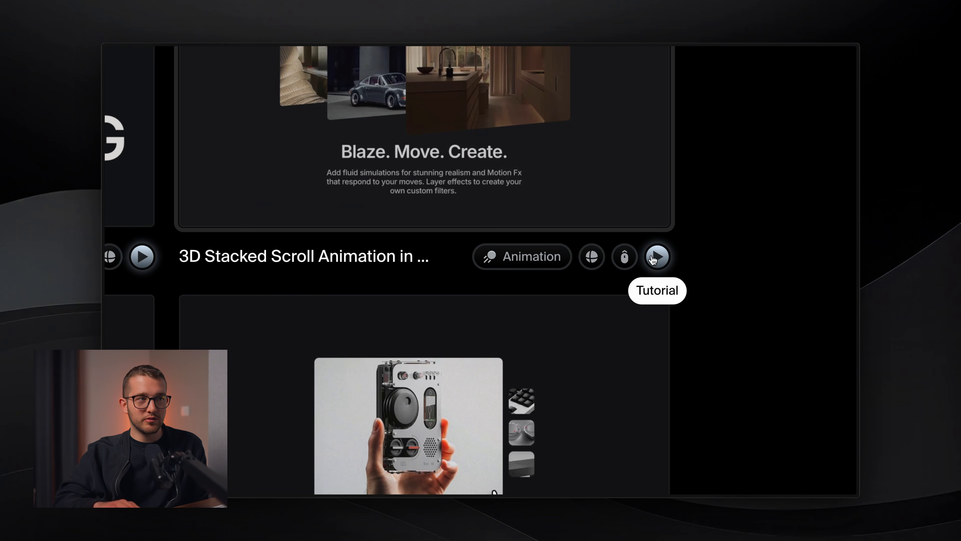
left_click(500, 149)
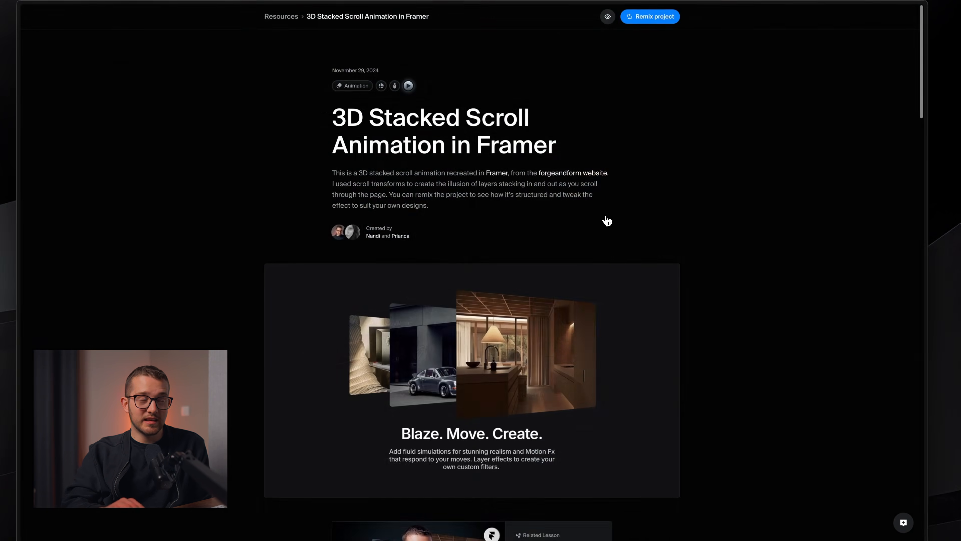
scroll(515, 283, "down", 5)
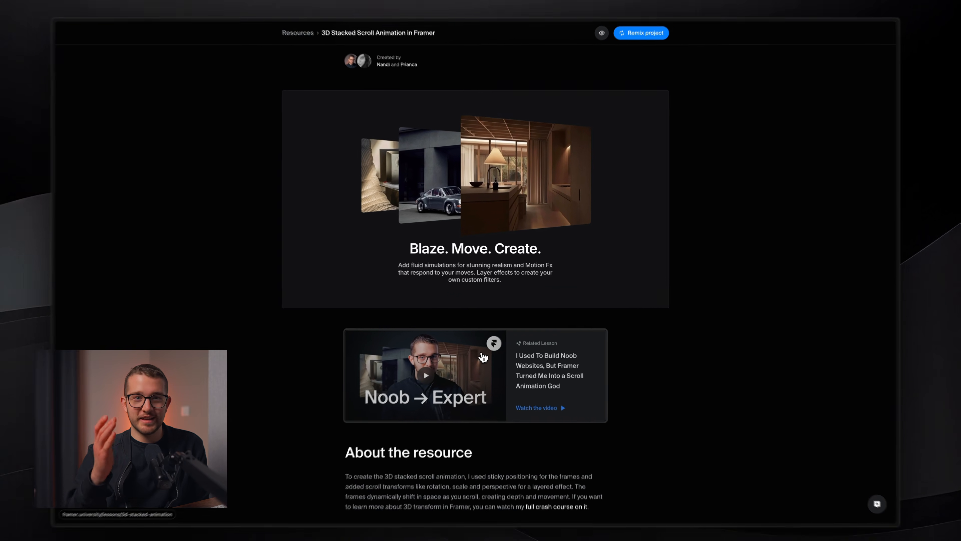
scroll(433, 359, "left", 5)
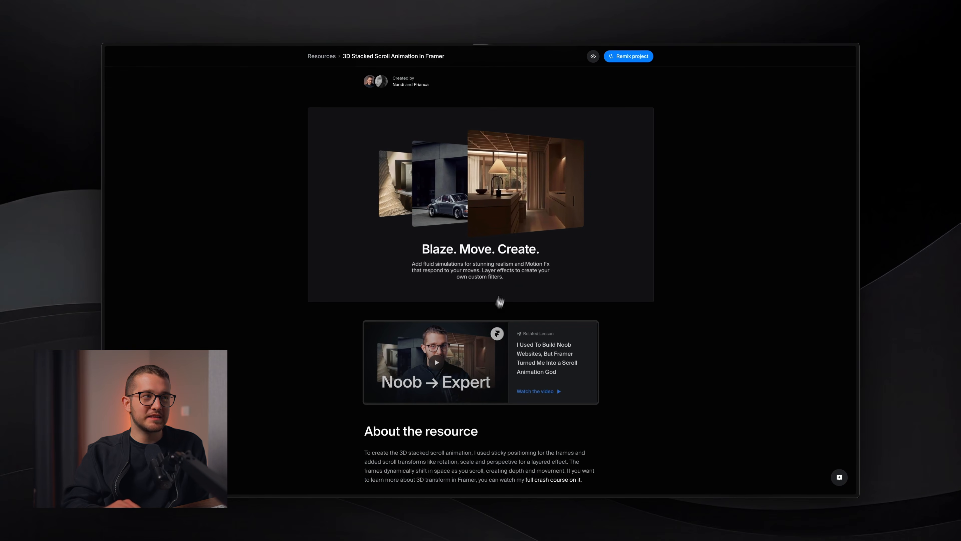
- Return to the resources list and look through more Framer components, animations and interactions
scroll(503, 290, "down", 10)
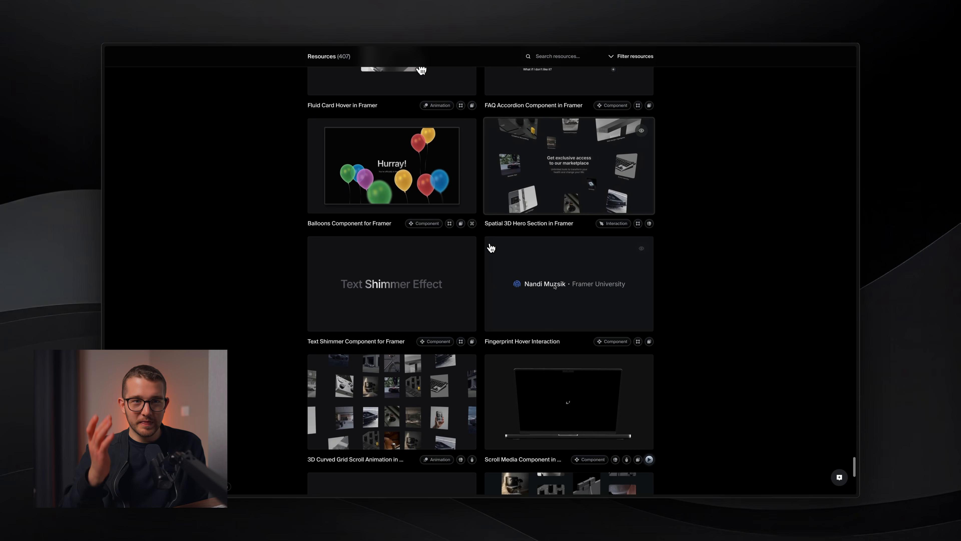
scroll(481, 332, "down", 5)
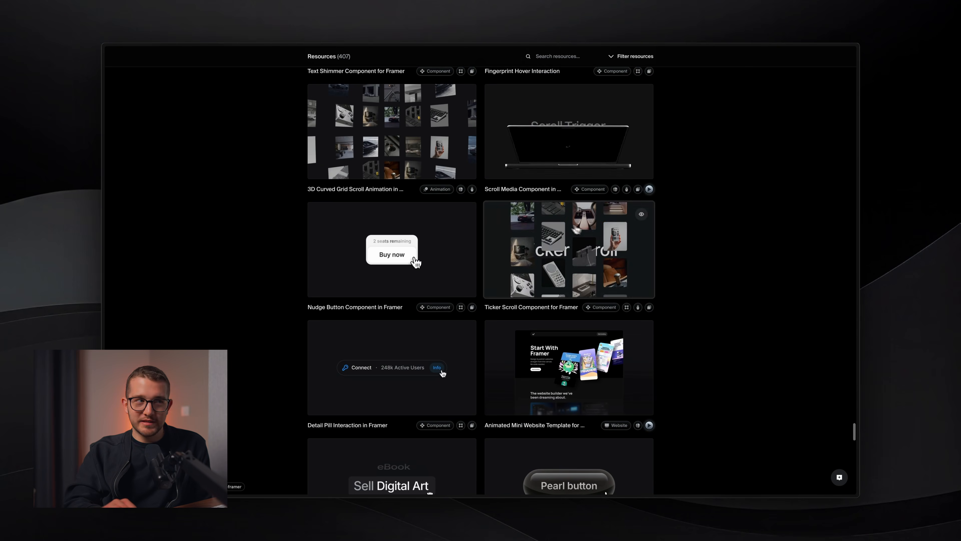
scroll(612, 254, "down", 3)
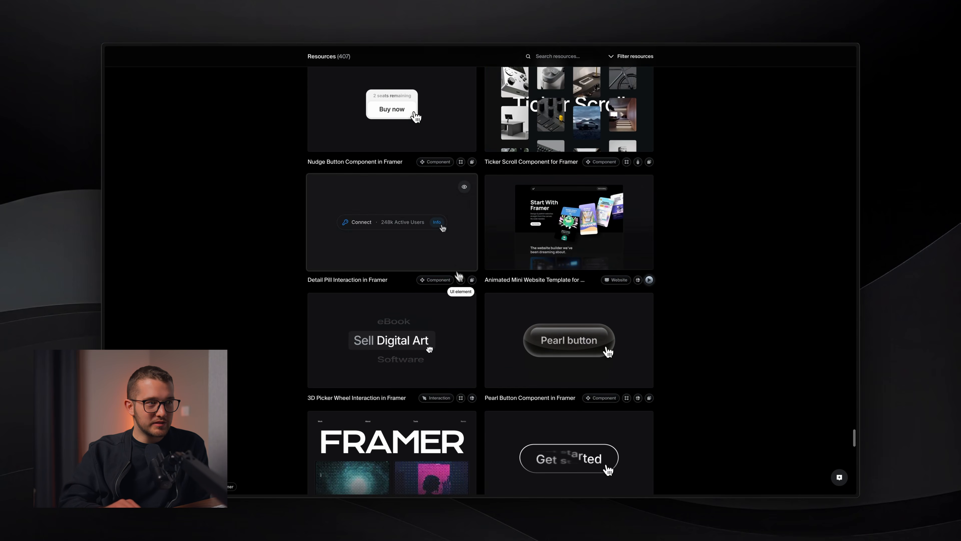
scroll(459, 276, "down", 12)
scroll(473, 133, "up", 18)
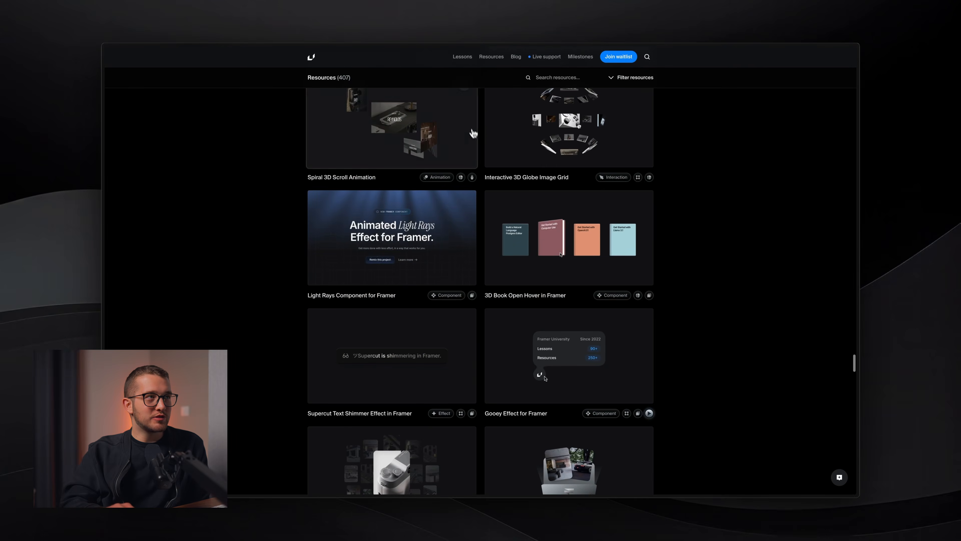